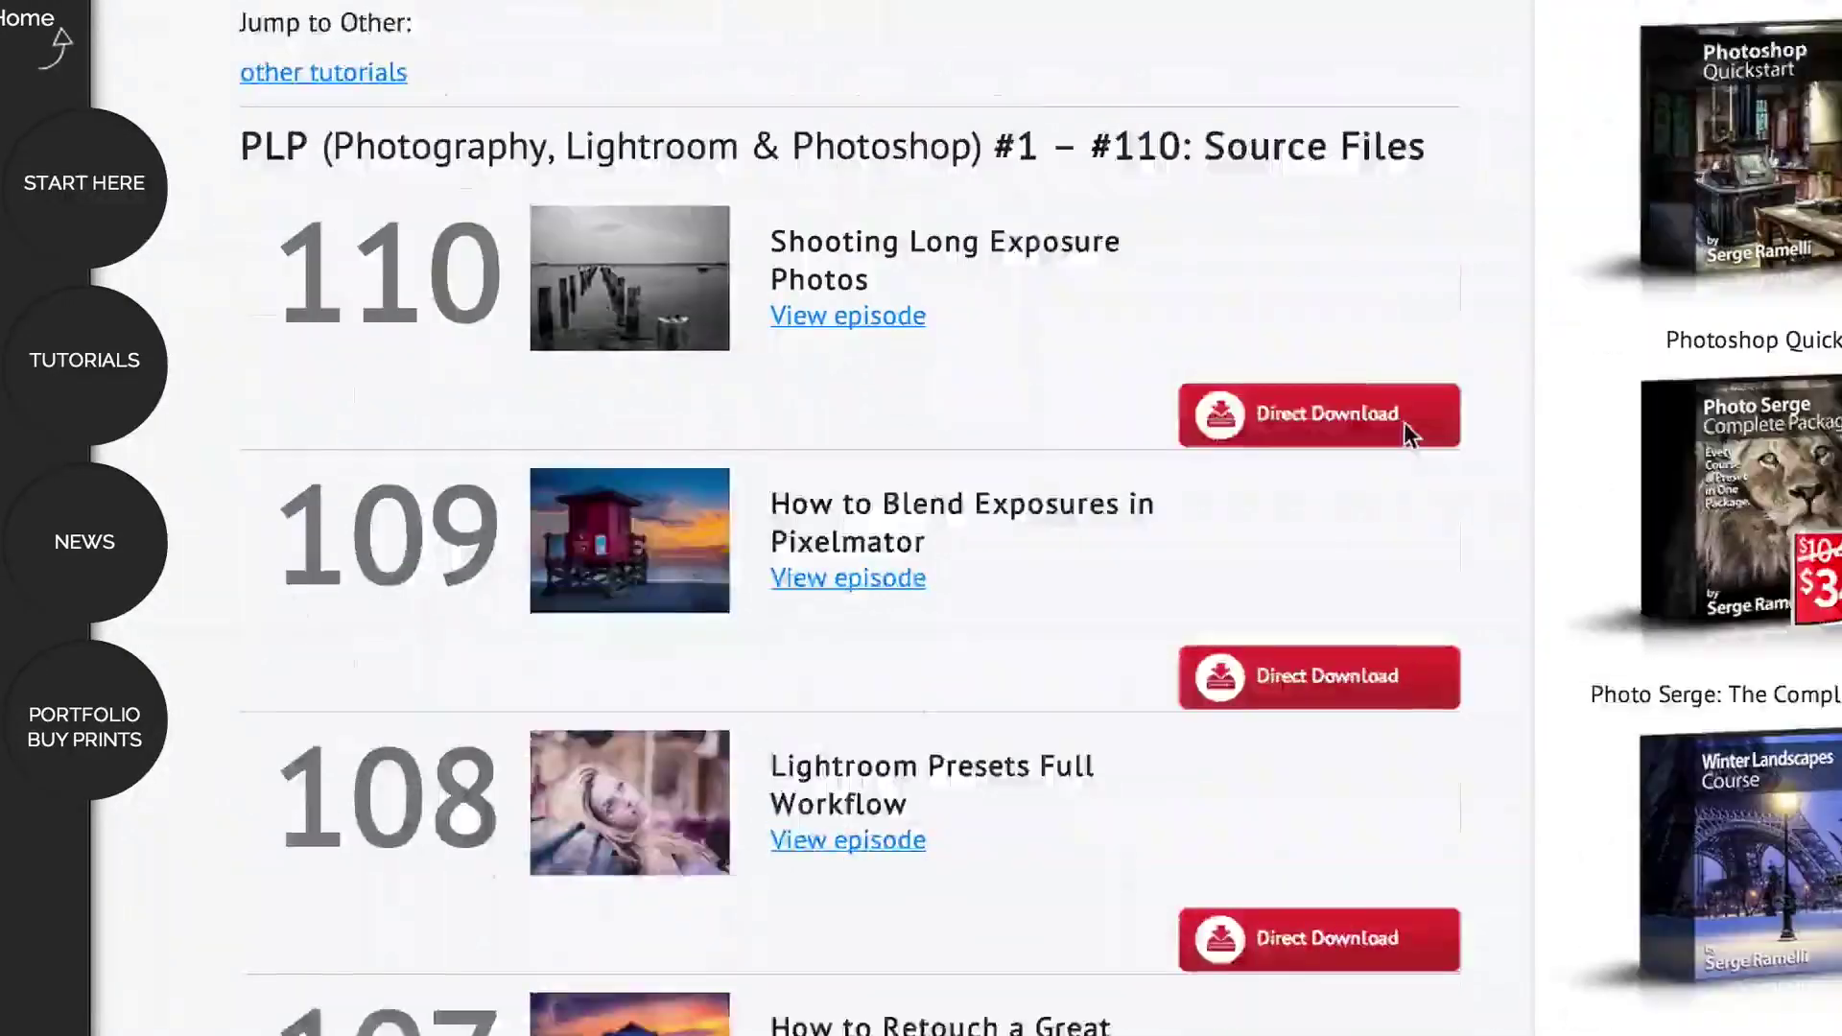
scroll(1402, 422, down, 3)
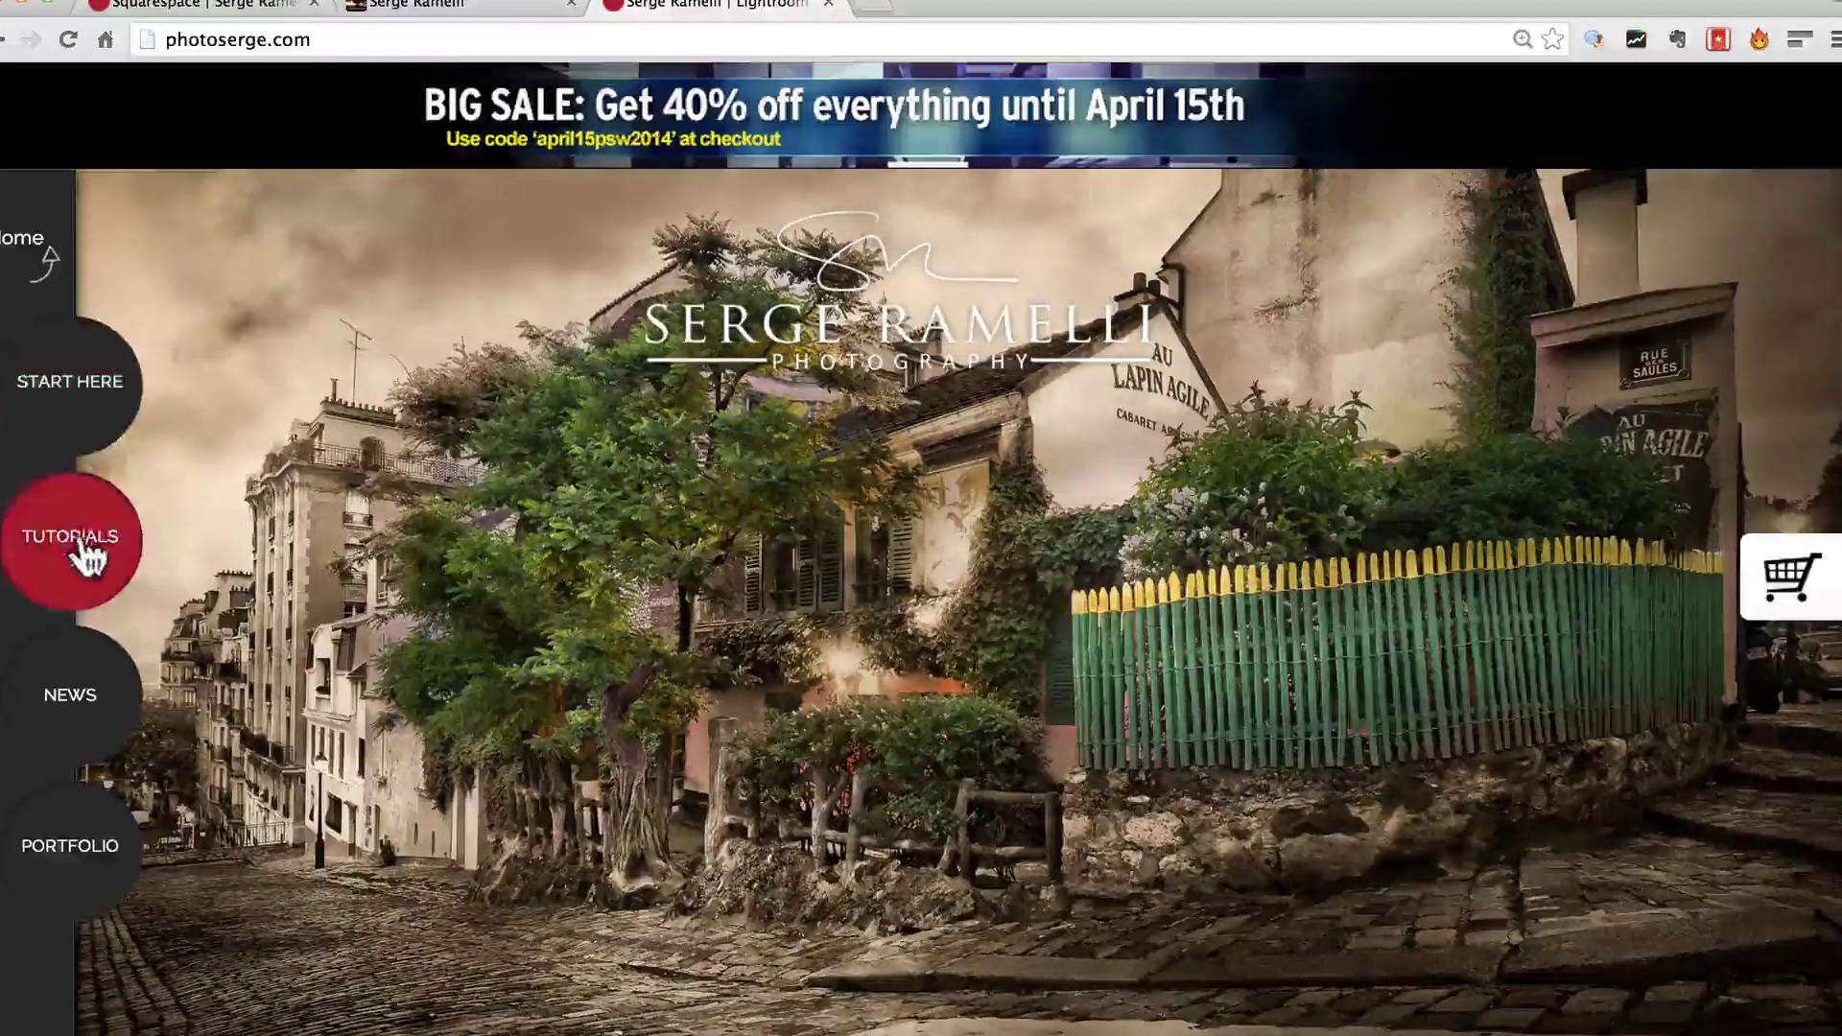
- Scroll past the episode source-files list and go to the site's tutorials section
click(89, 554)
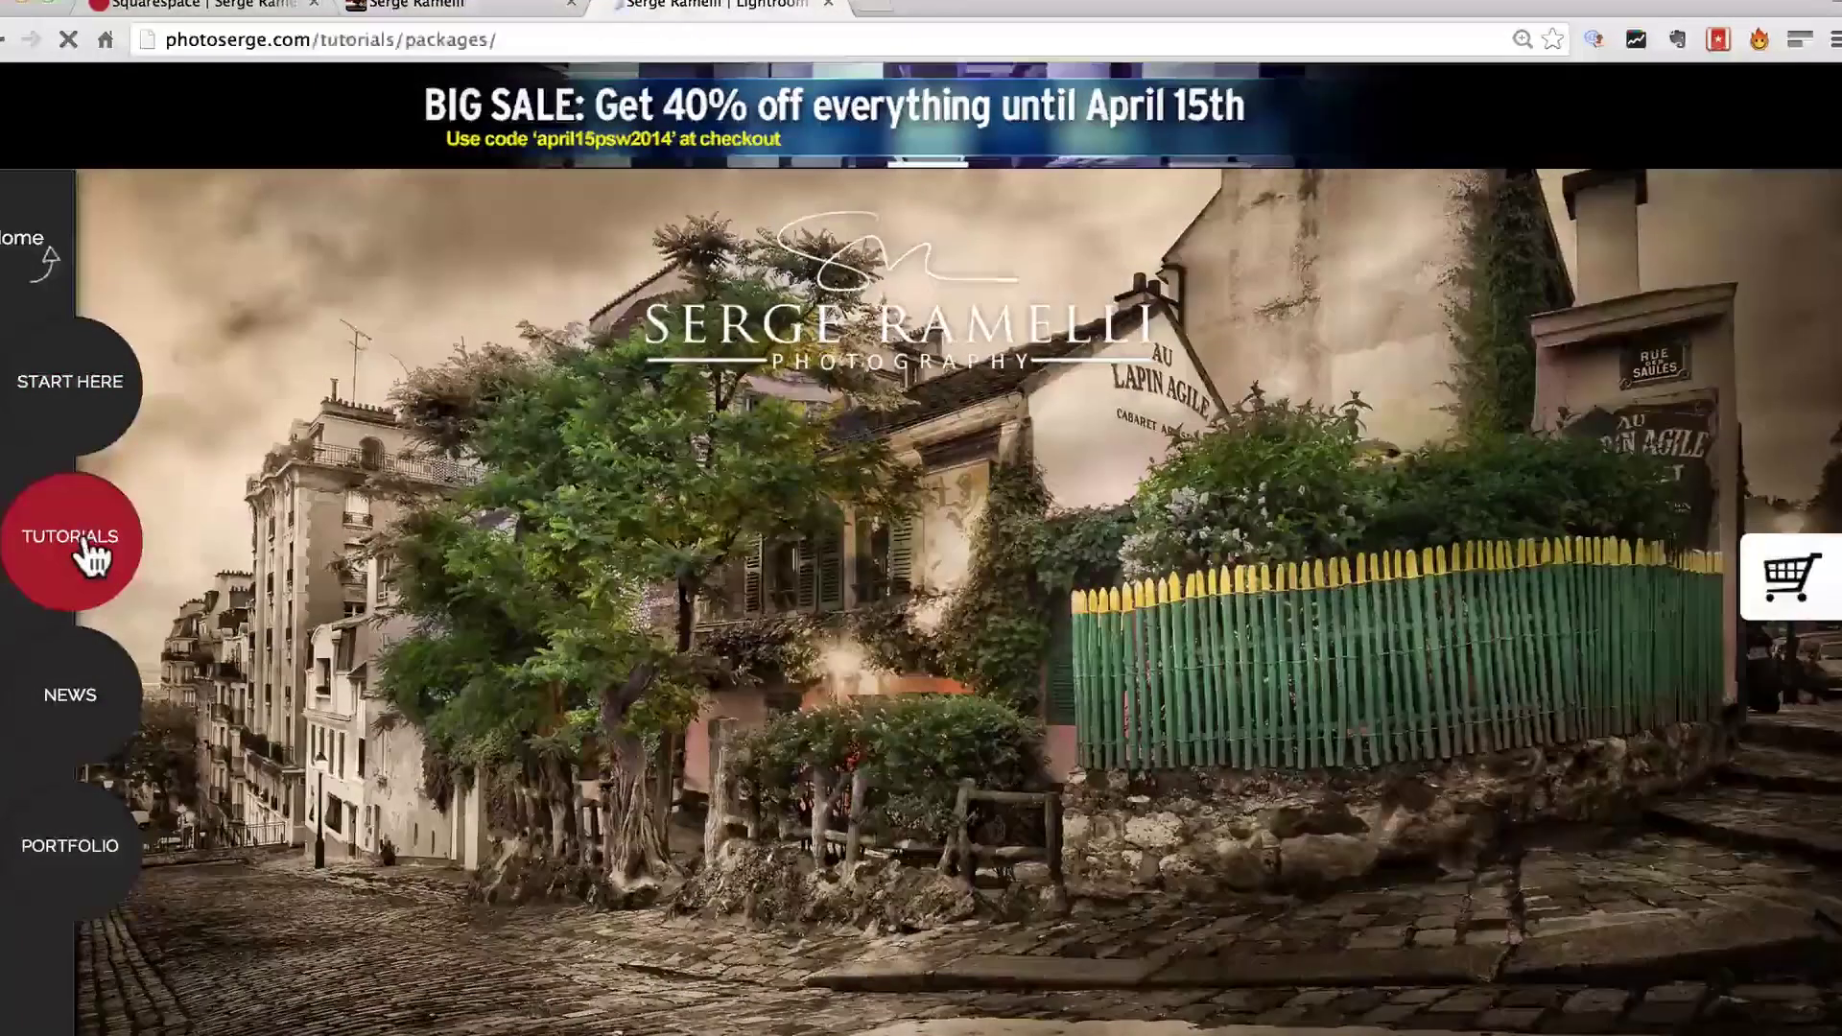
- Add Lightroom Presets Volume 5: Spring to the cart with Direct Download
scroll(750, 585, down, 2)
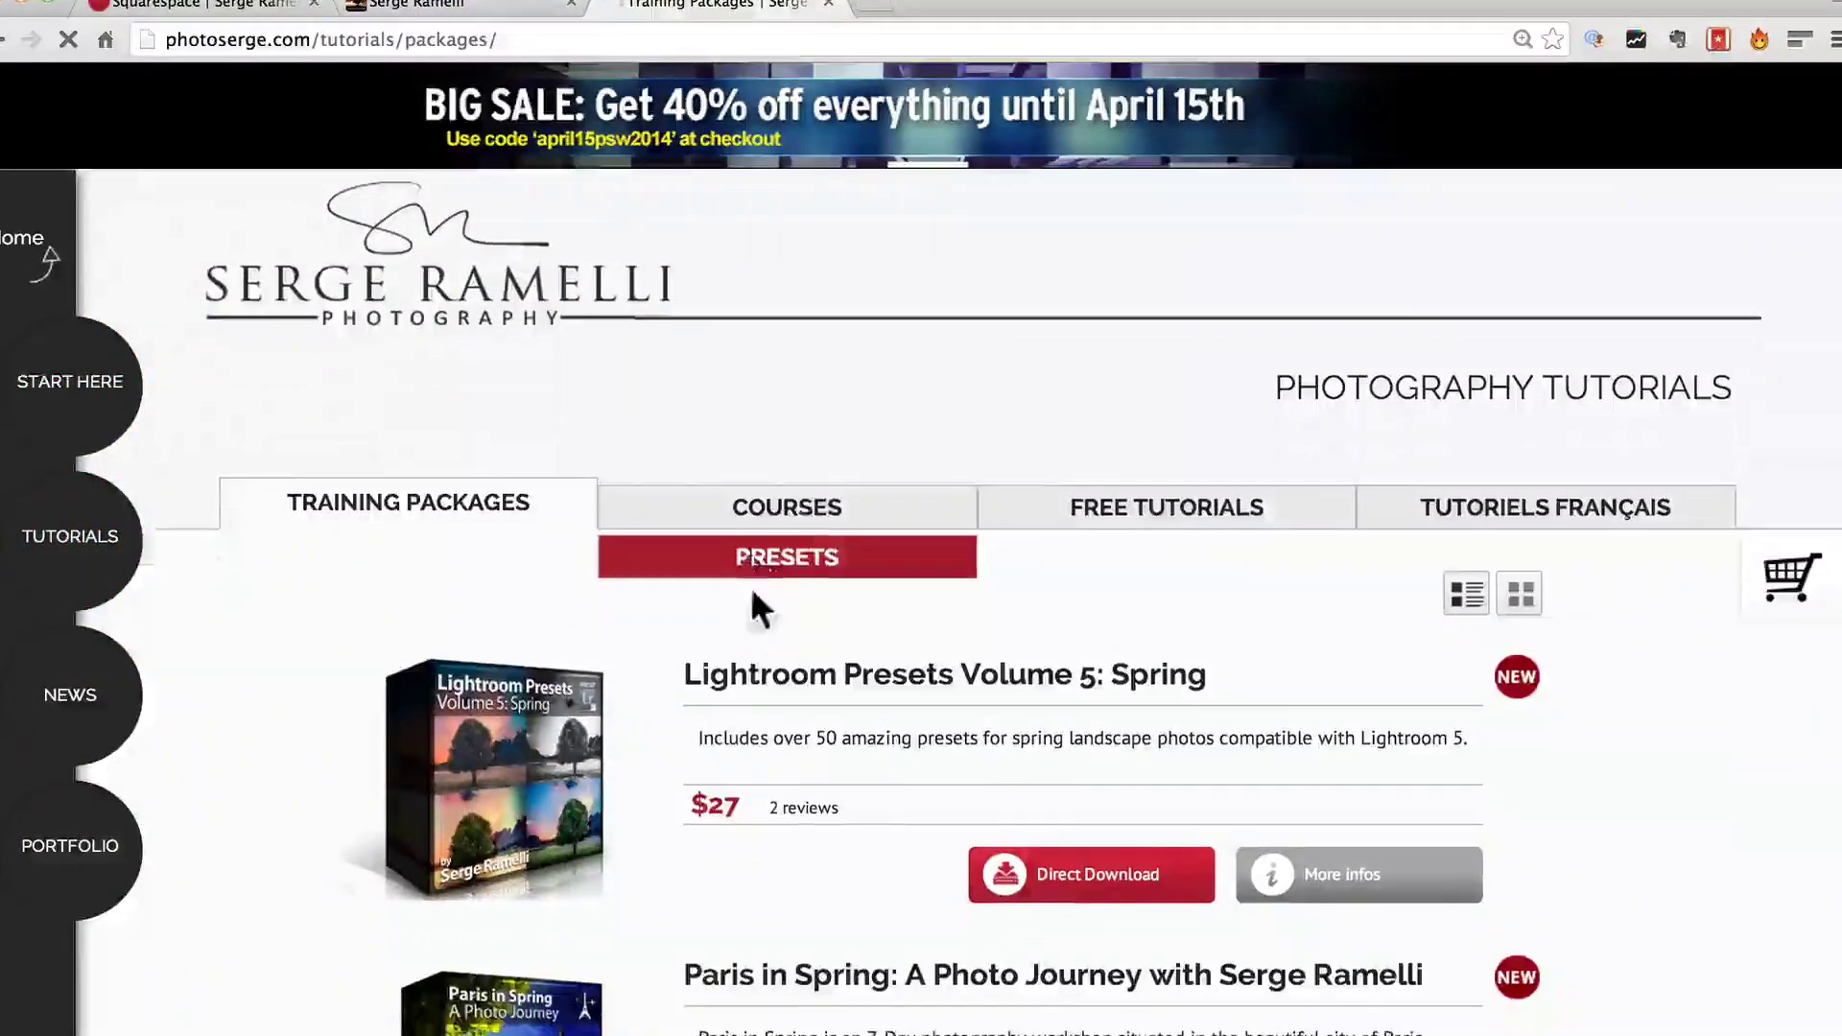
scroll(1066, 587, down, 5)
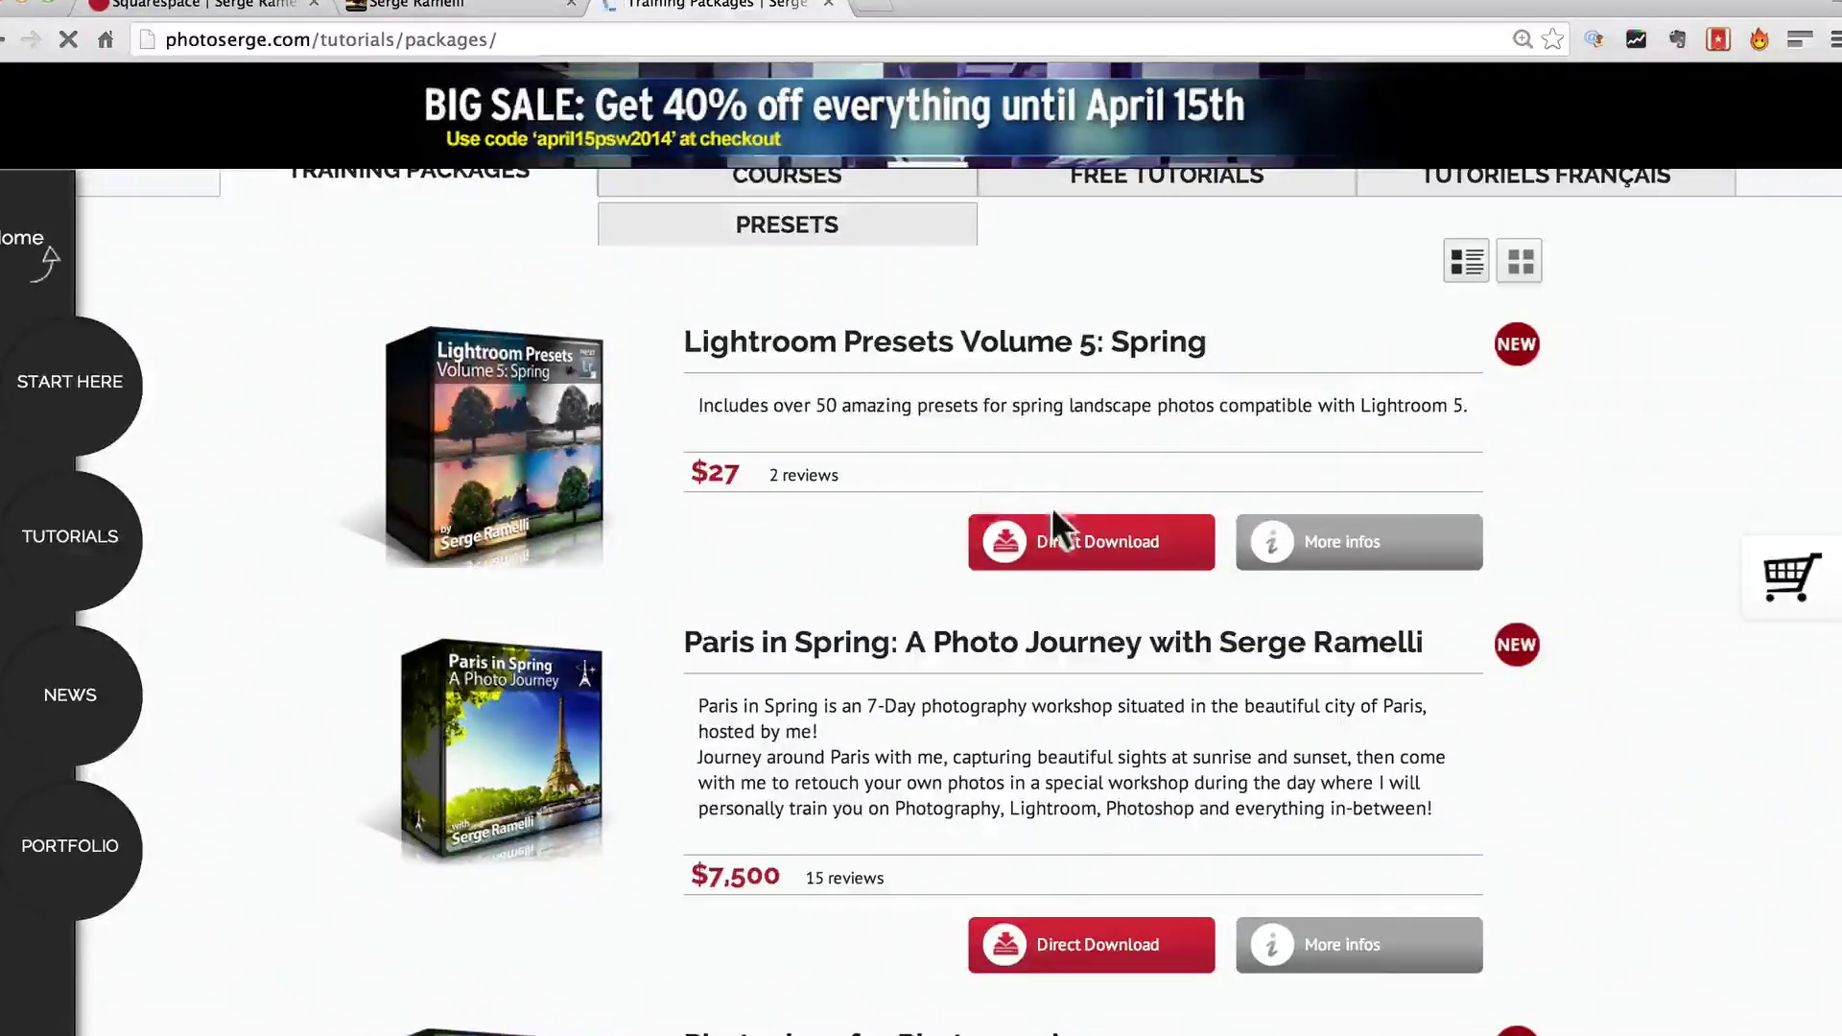
click(1111, 570)
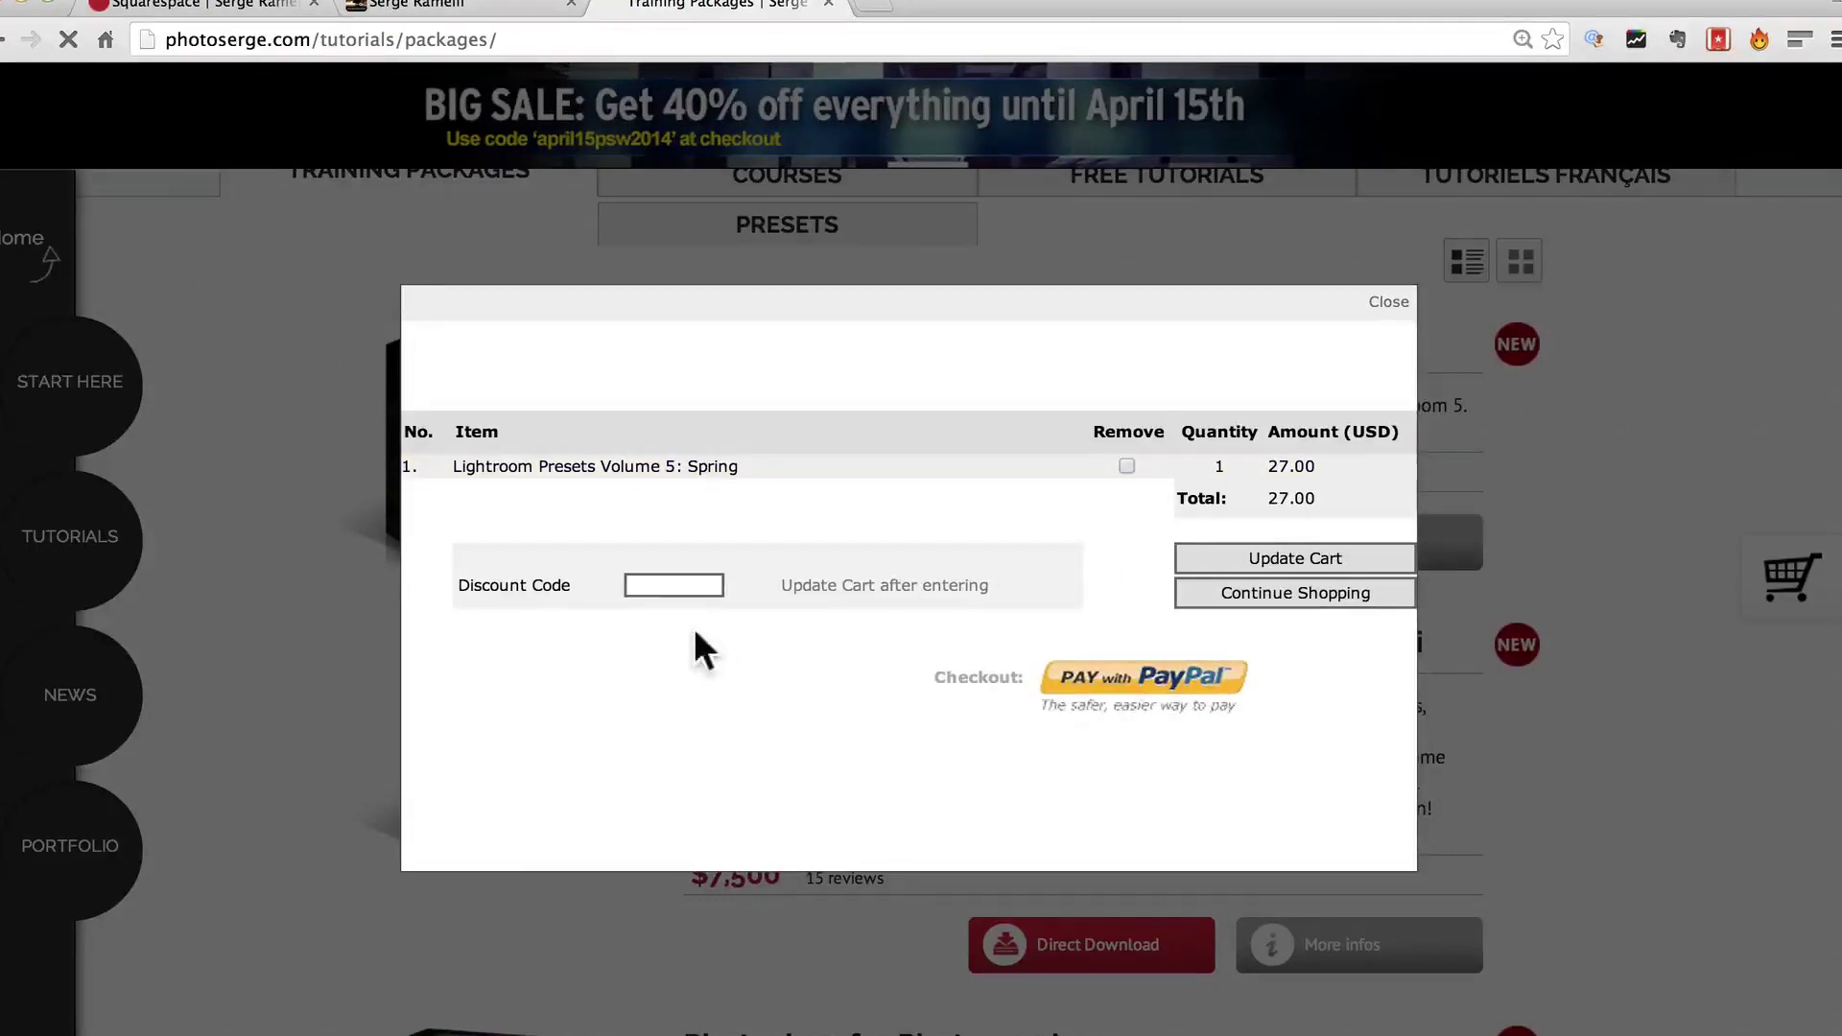
- Apply the sale discount code, bringing the total to 16.20, then close the cart
click(667, 585)
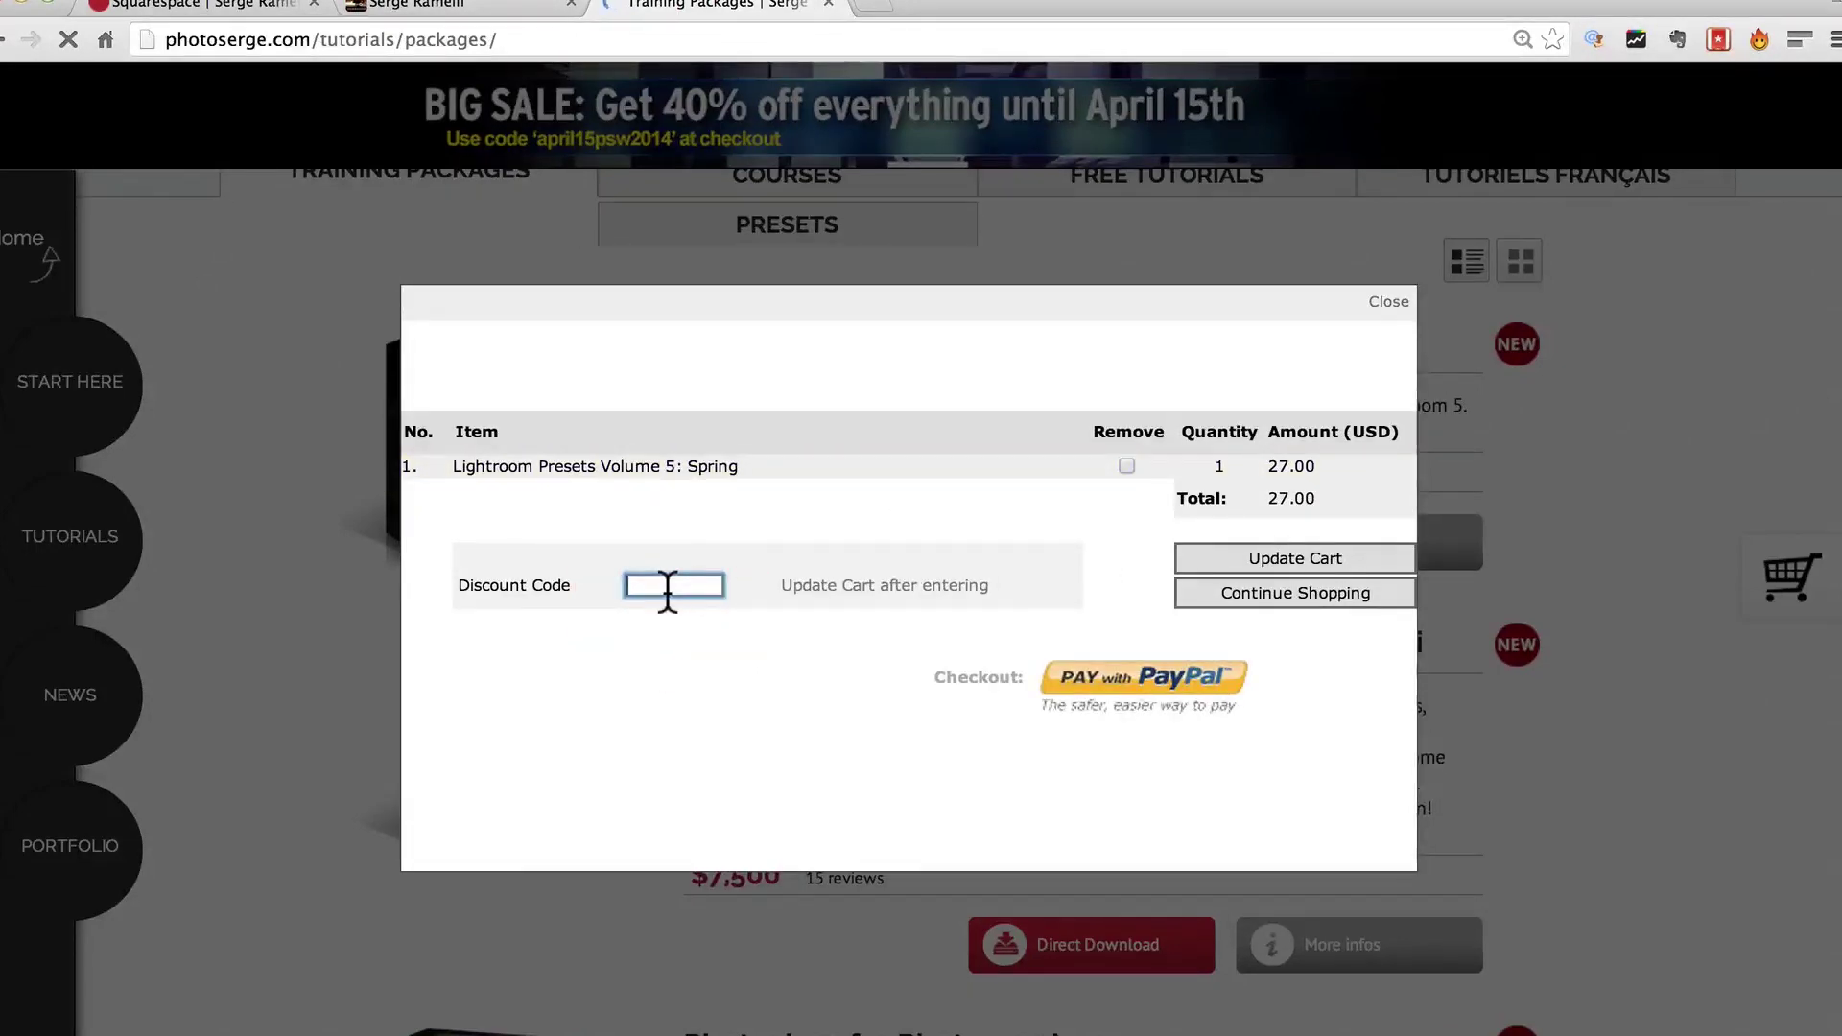
text(a)
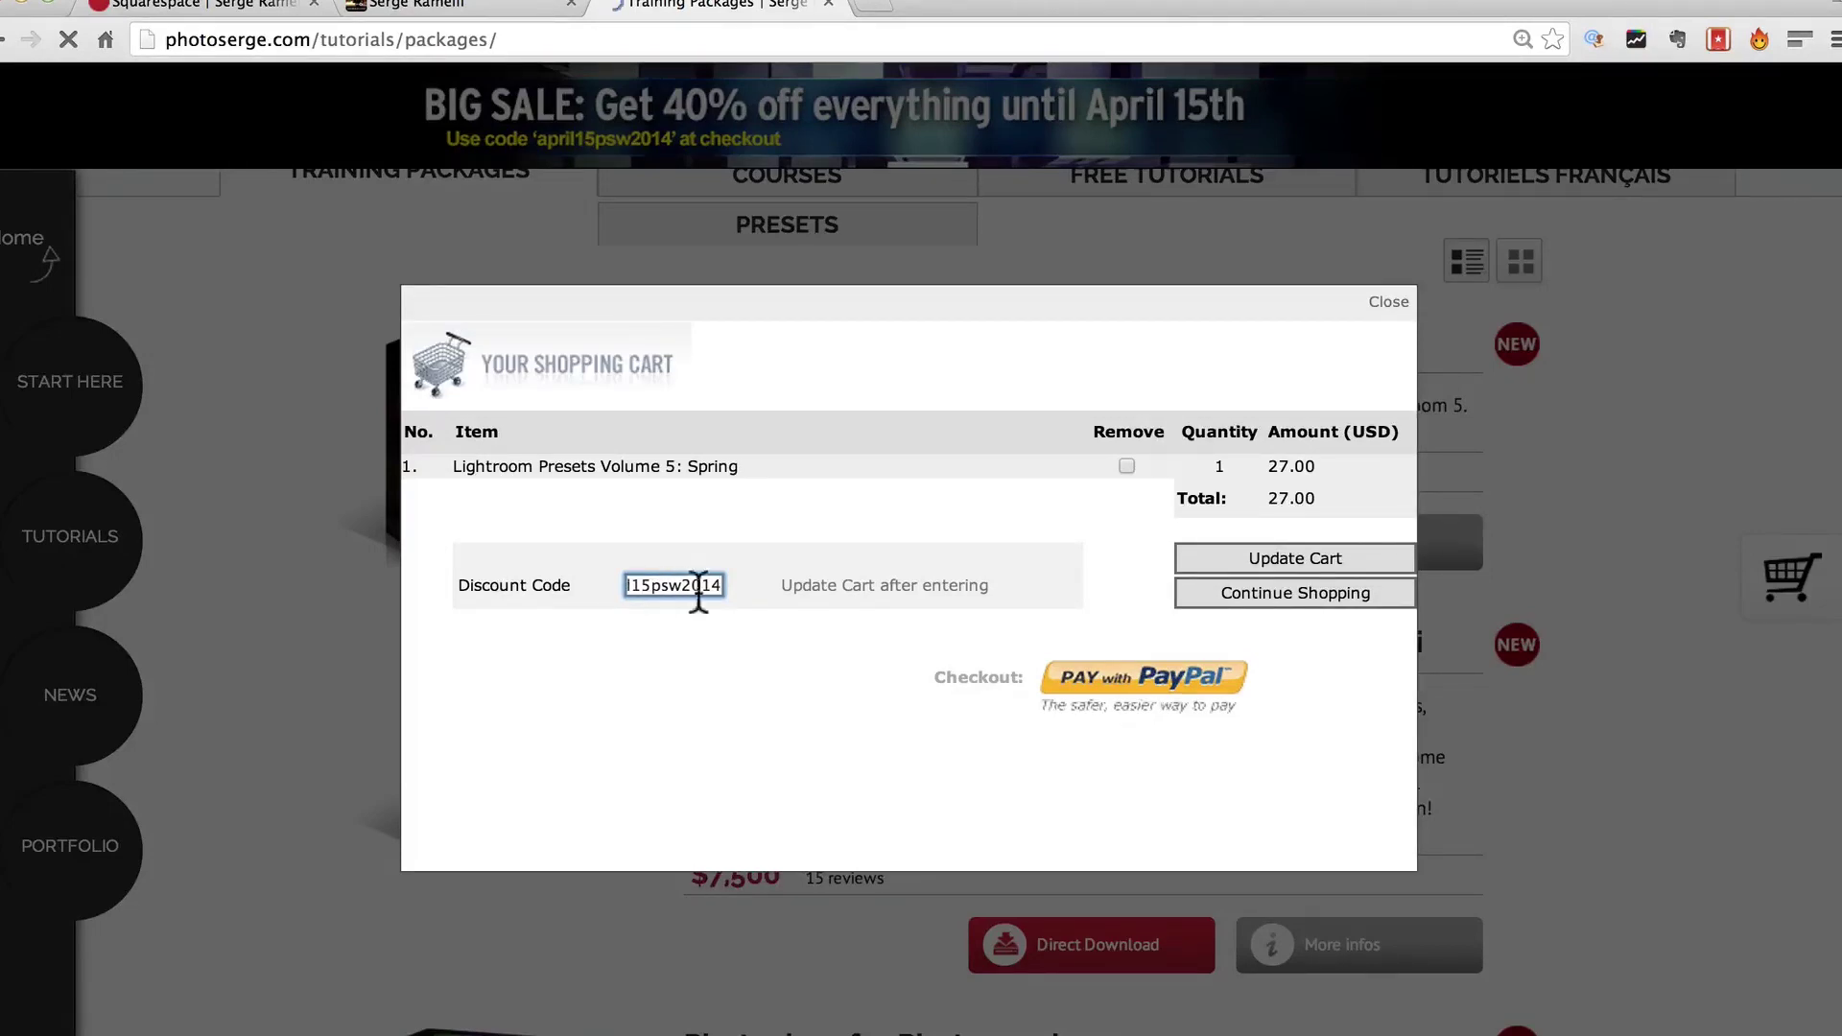
text(pril15psw2014)
click(1271, 562)
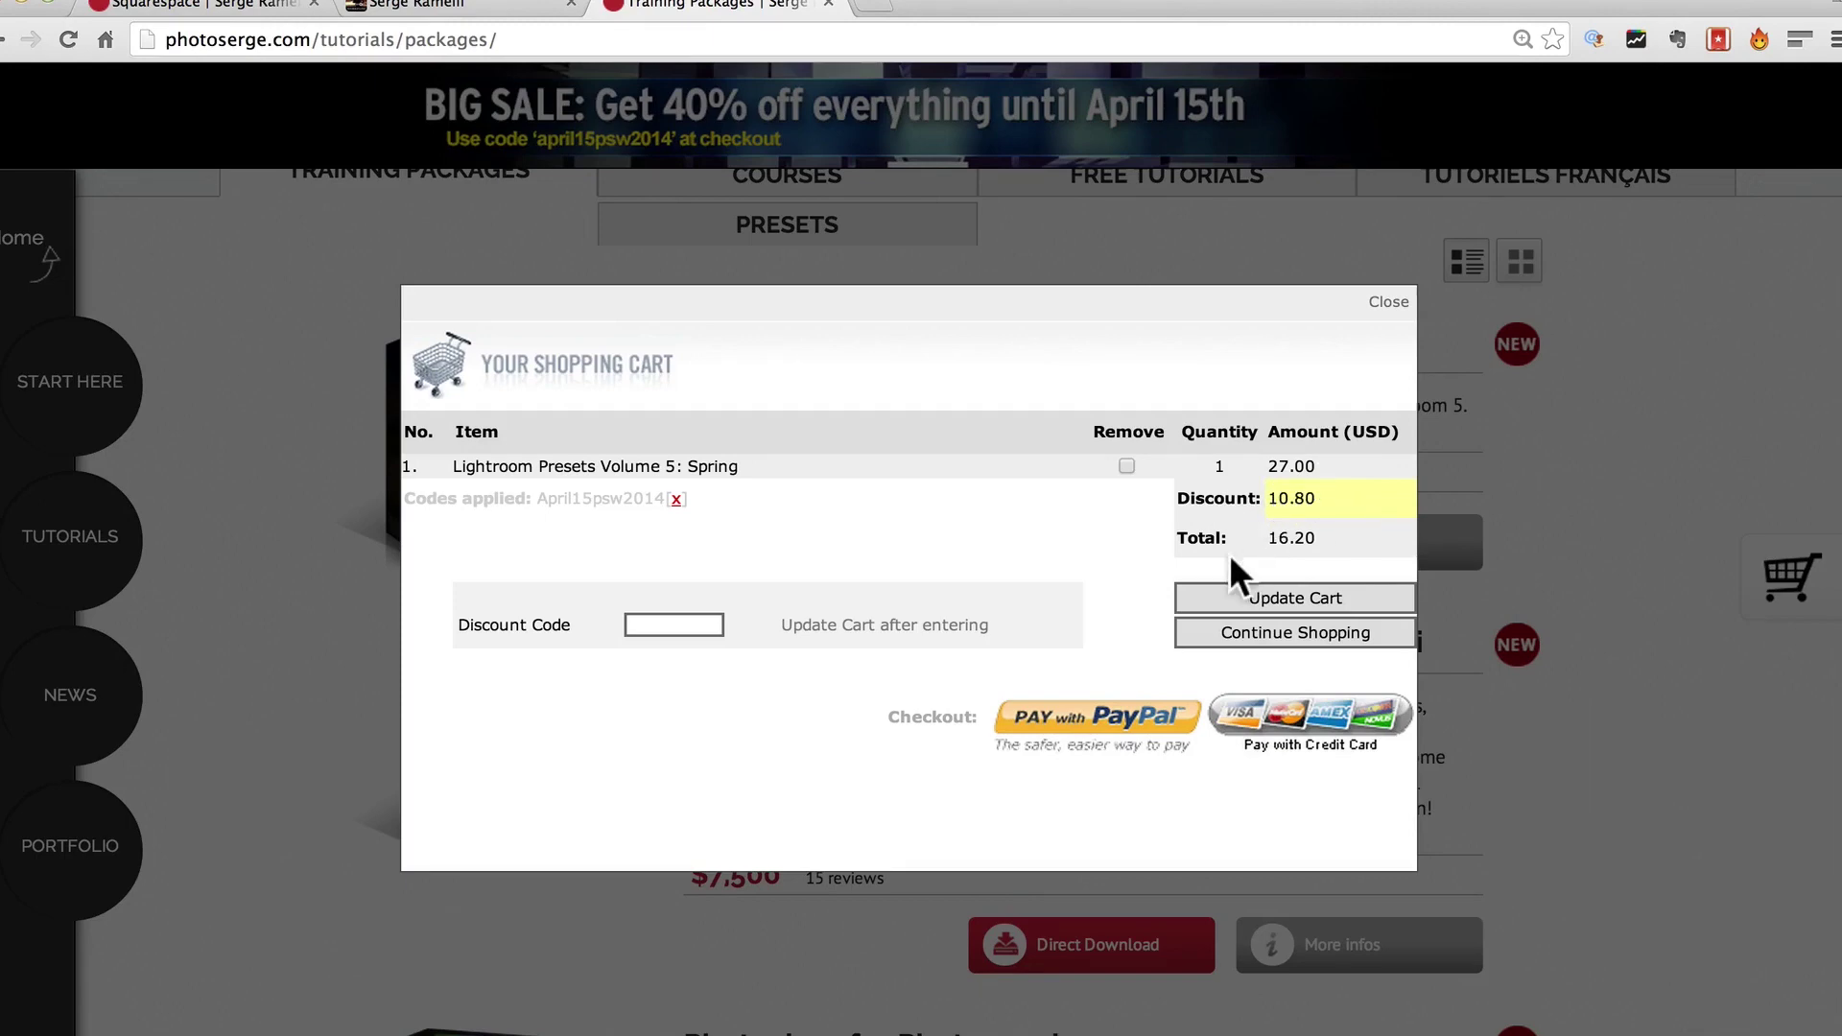
click(1393, 303)
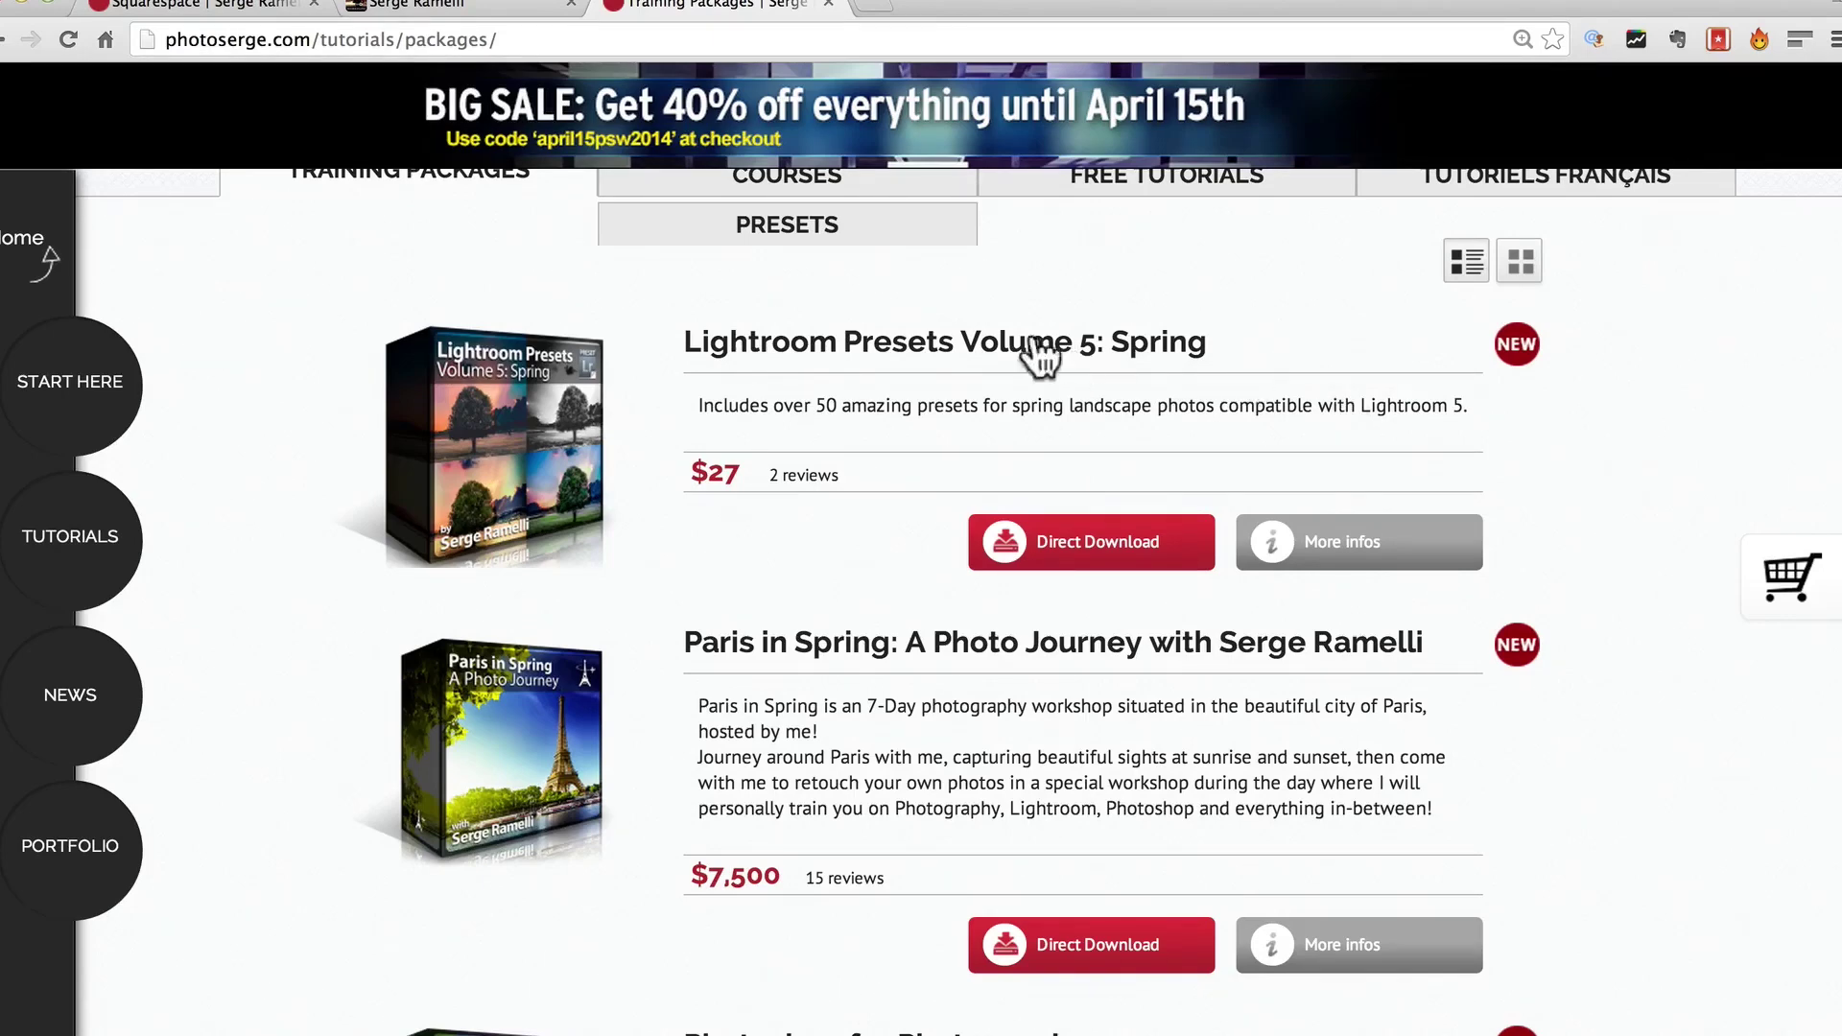
- Switch to the portfolio site tab and advance its slideshow by two photos
click(511, 8)
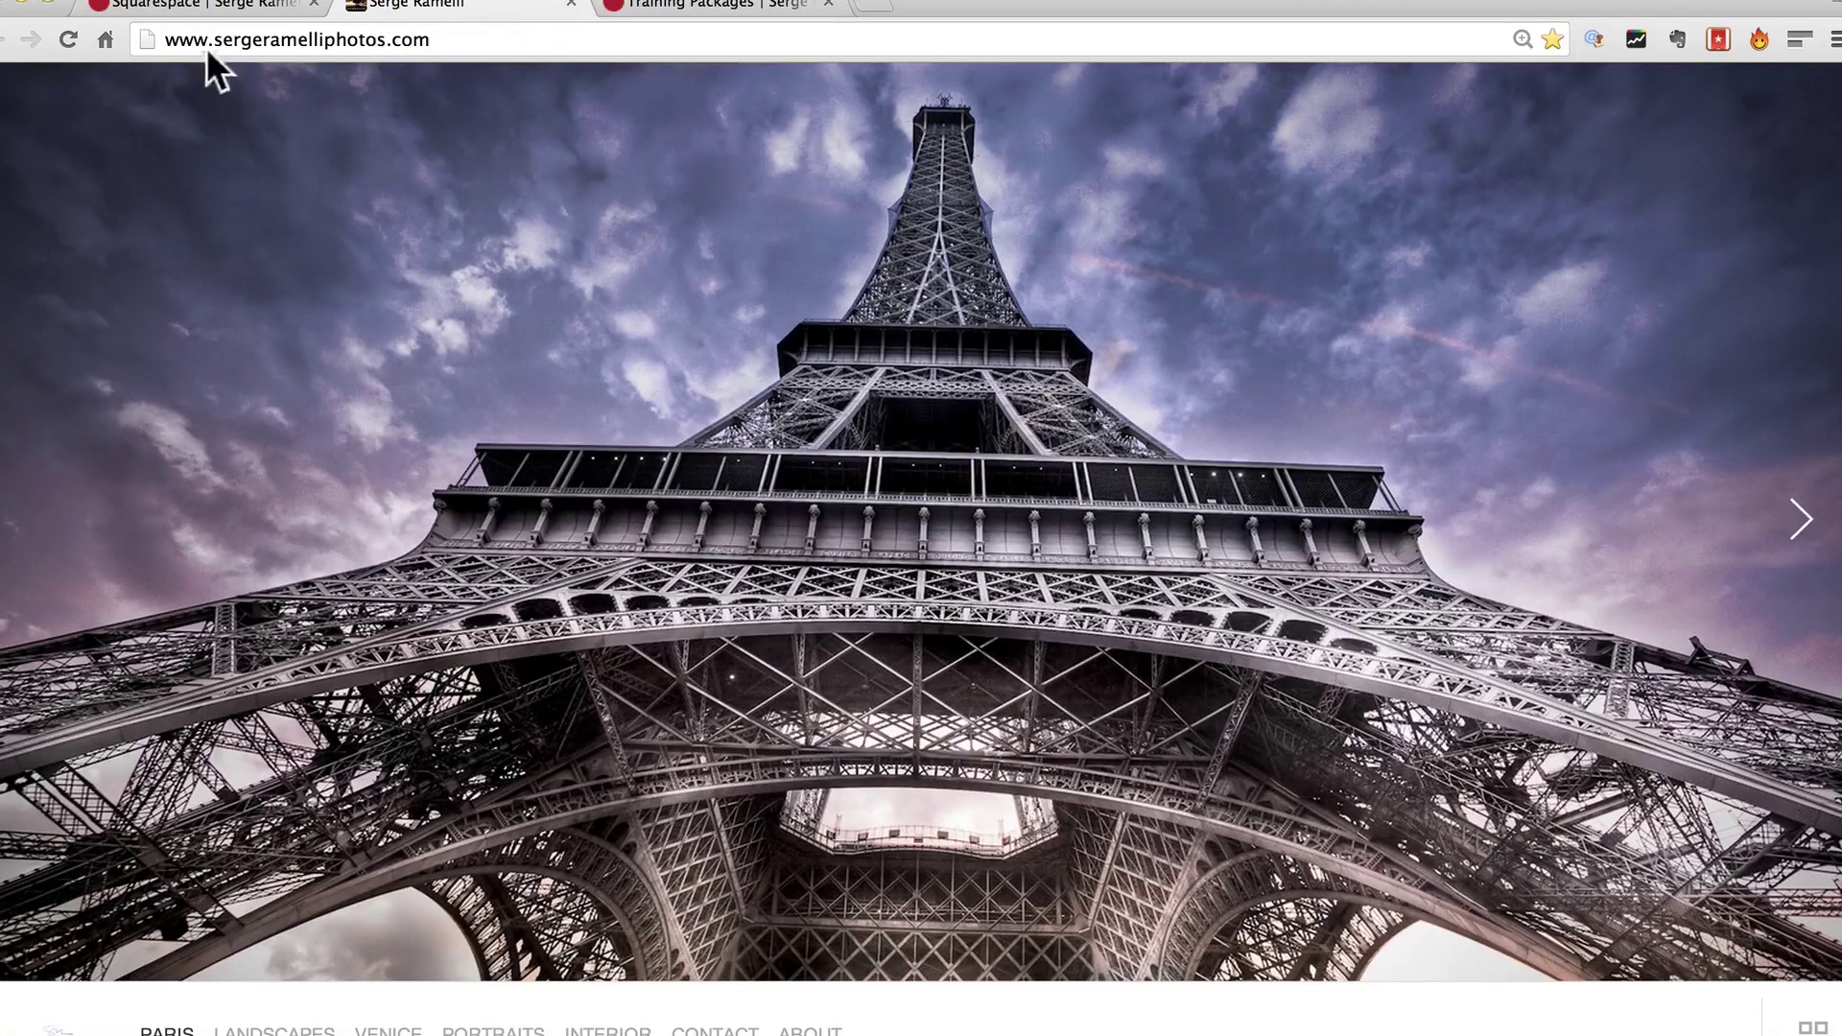
click(226, 8)
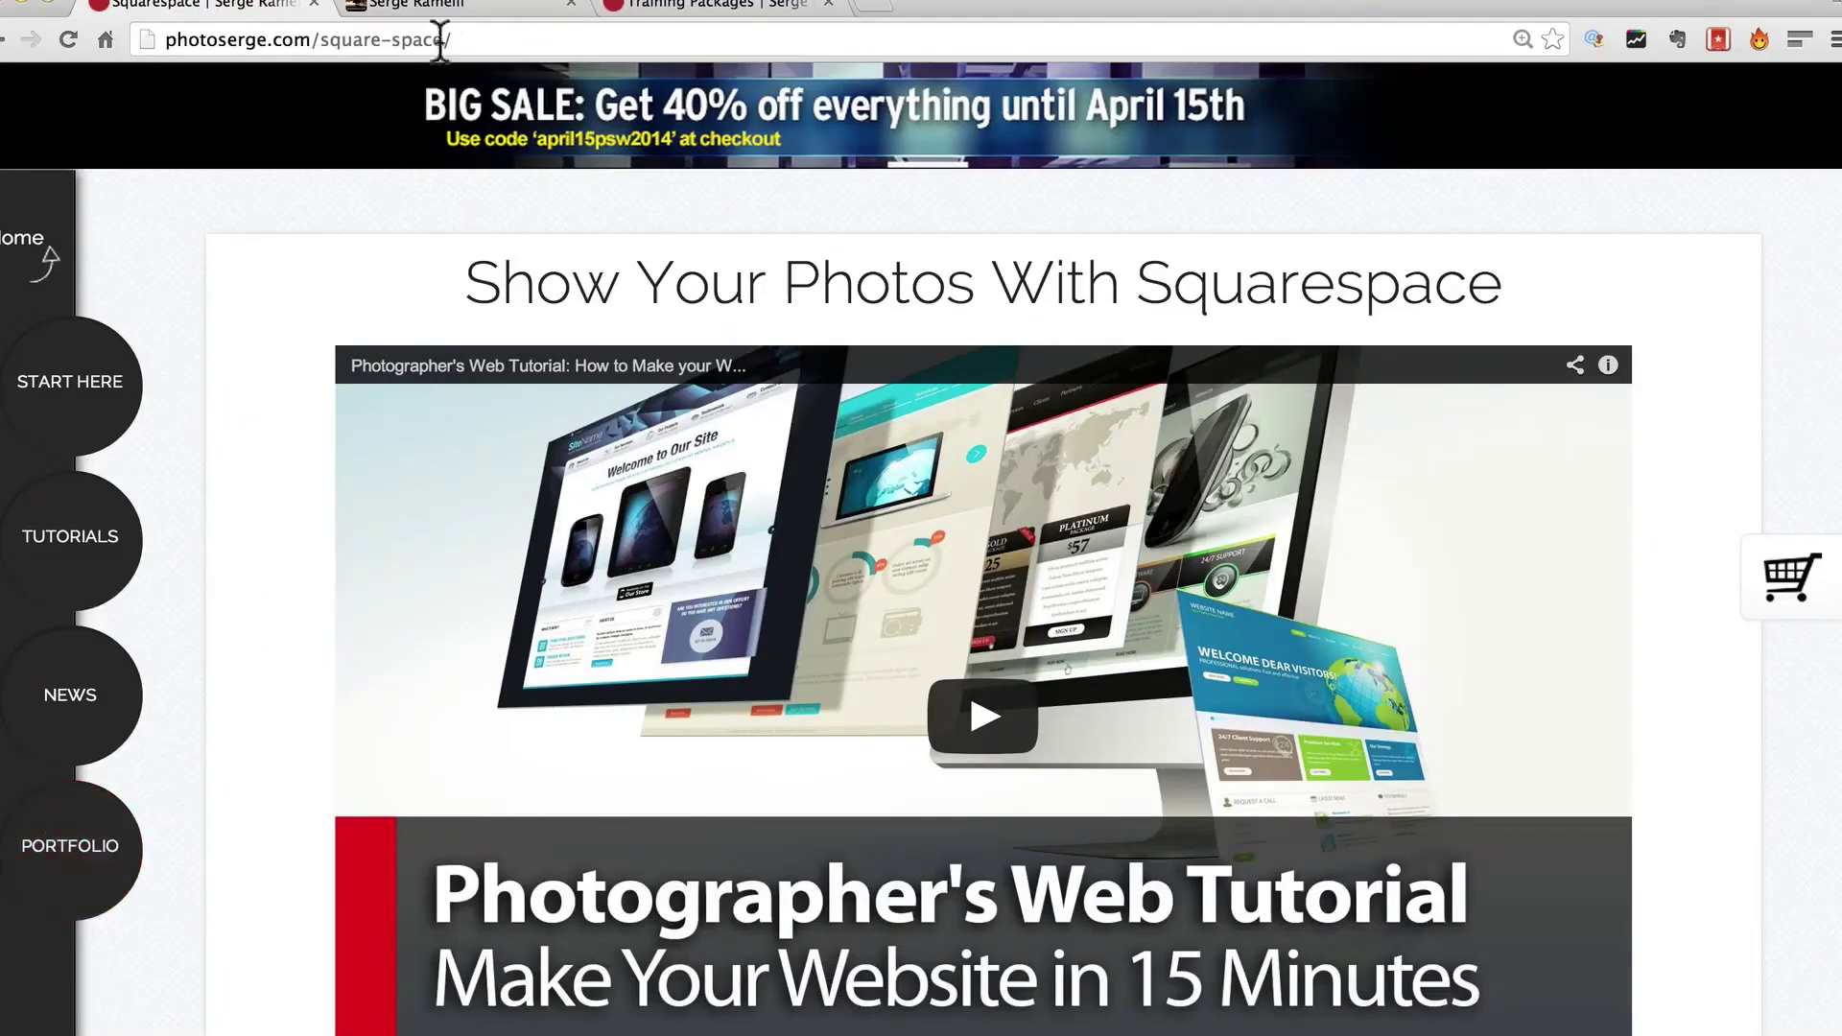
click(484, 10)
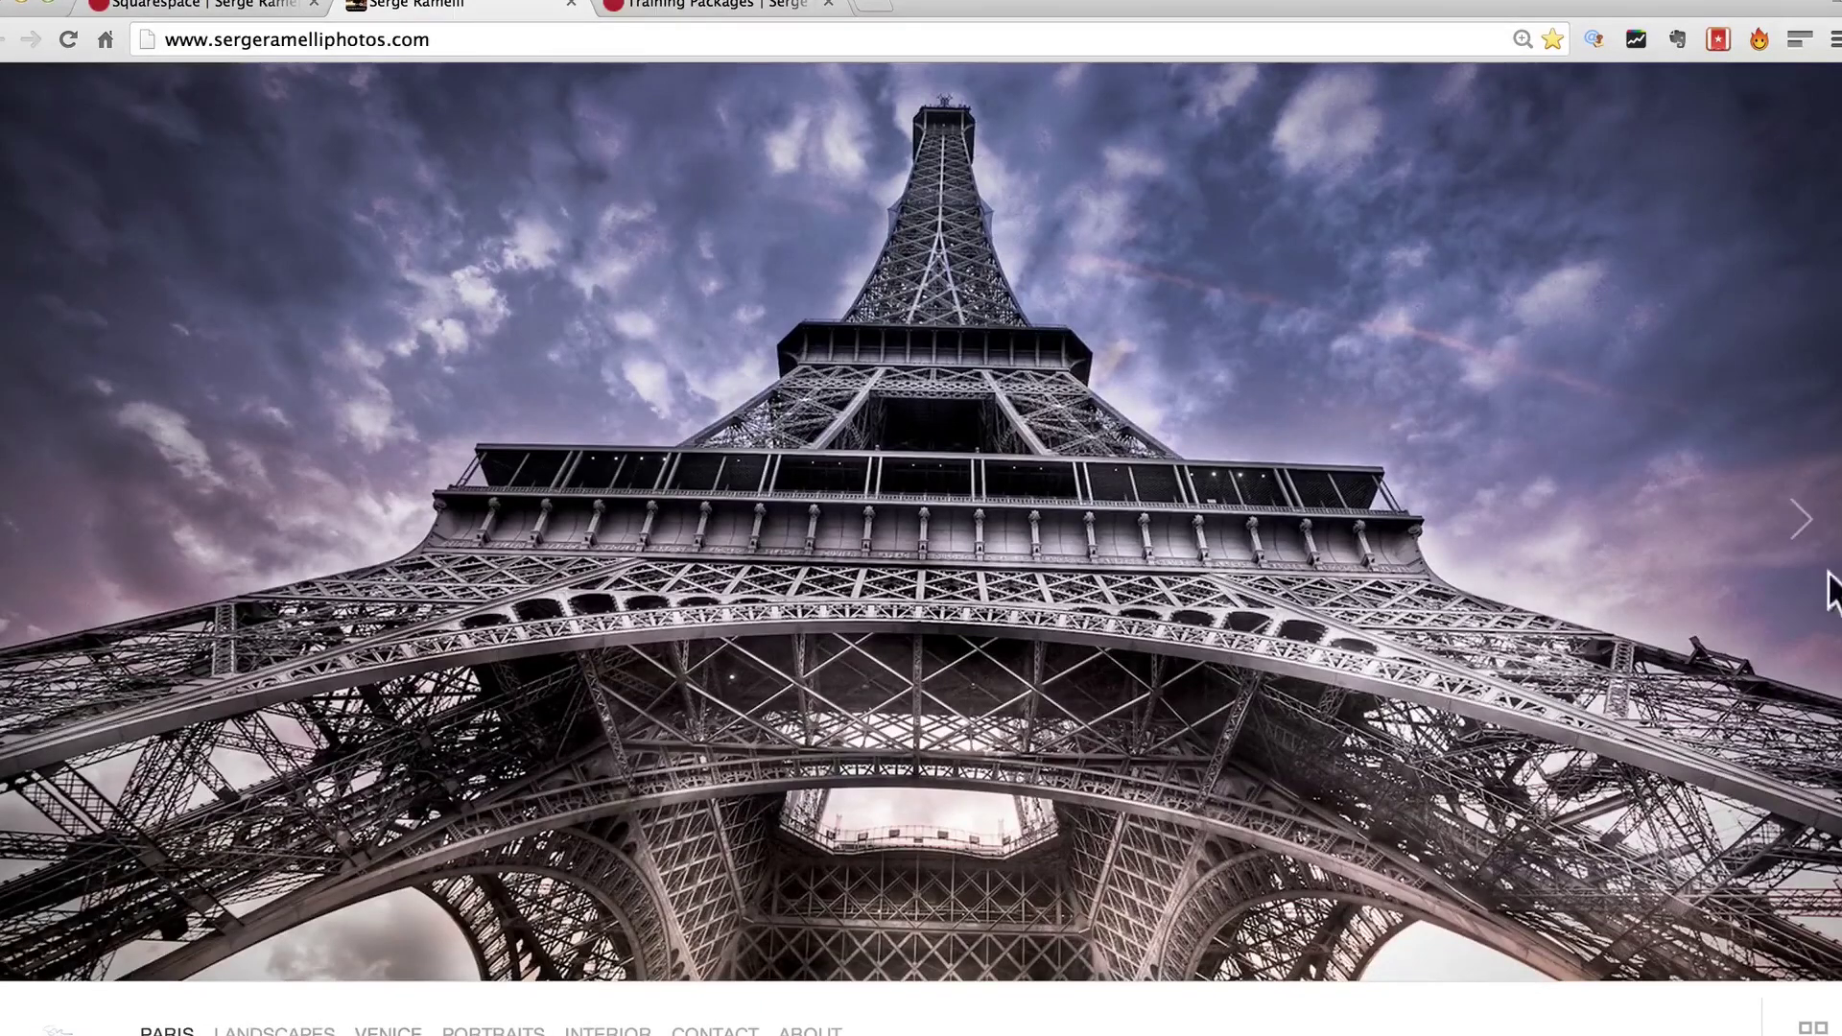
click(1799, 523)
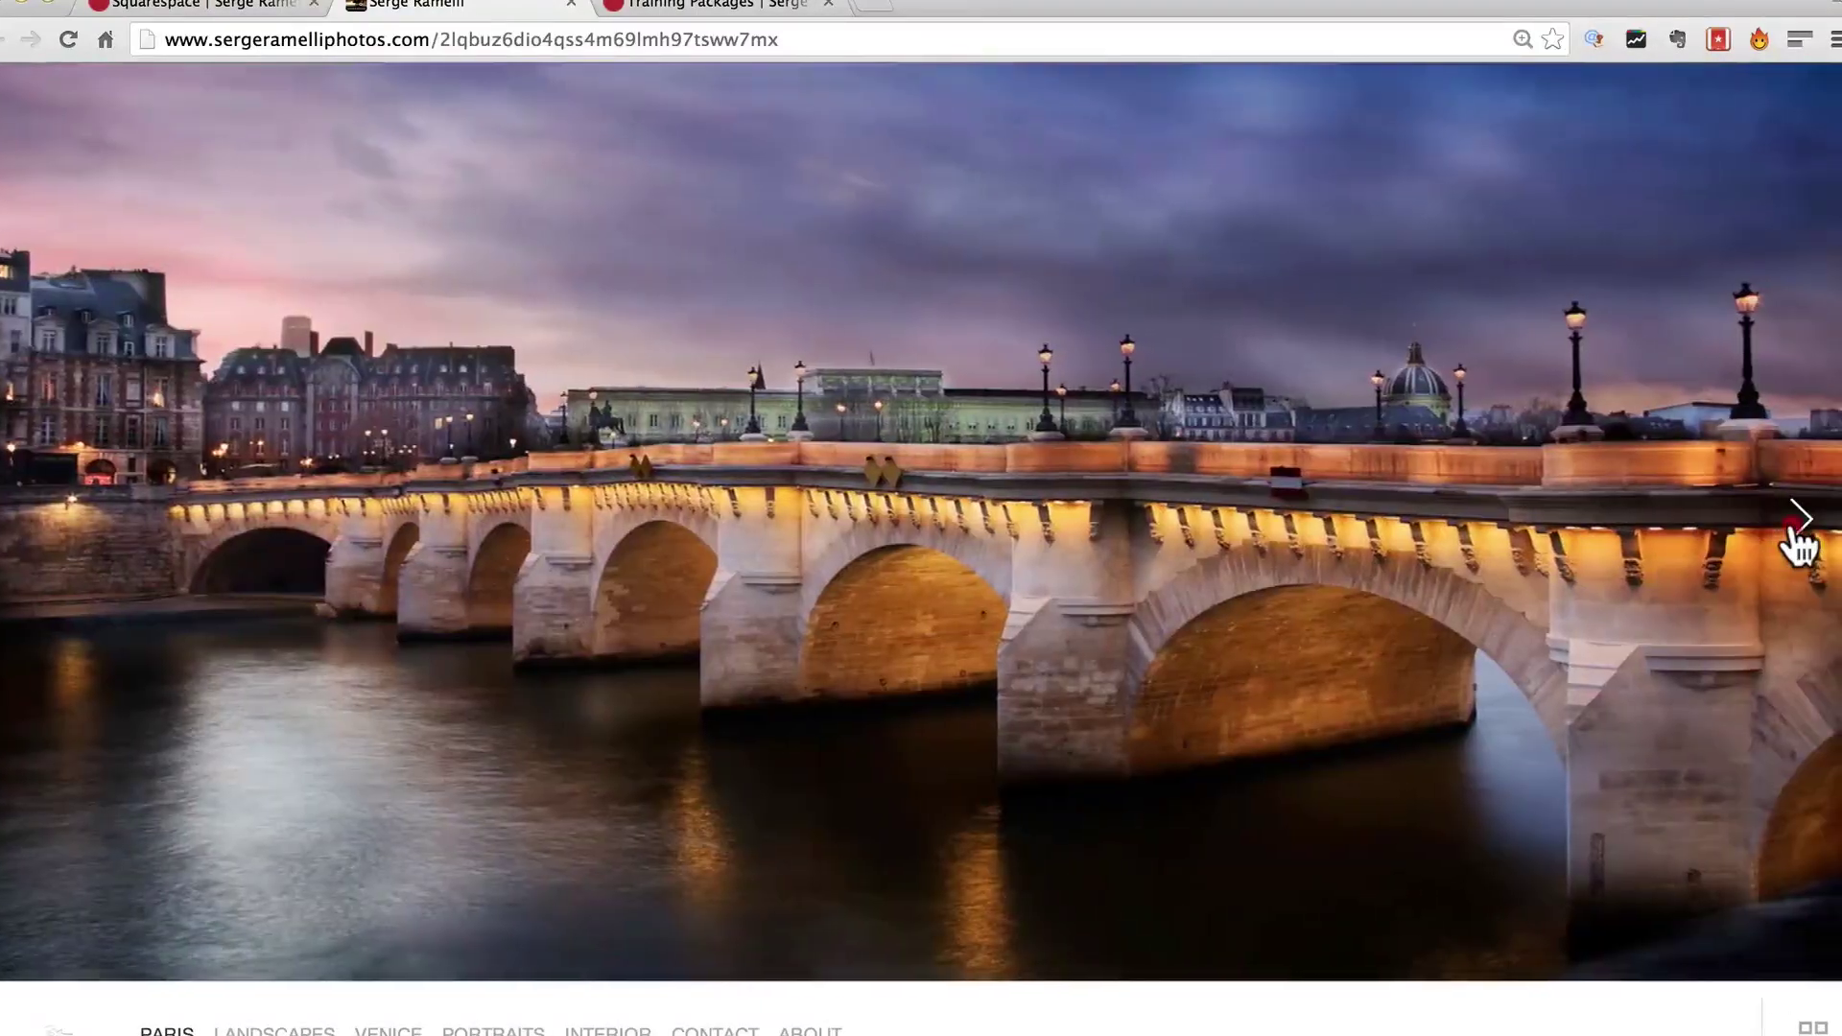
click(1800, 526)
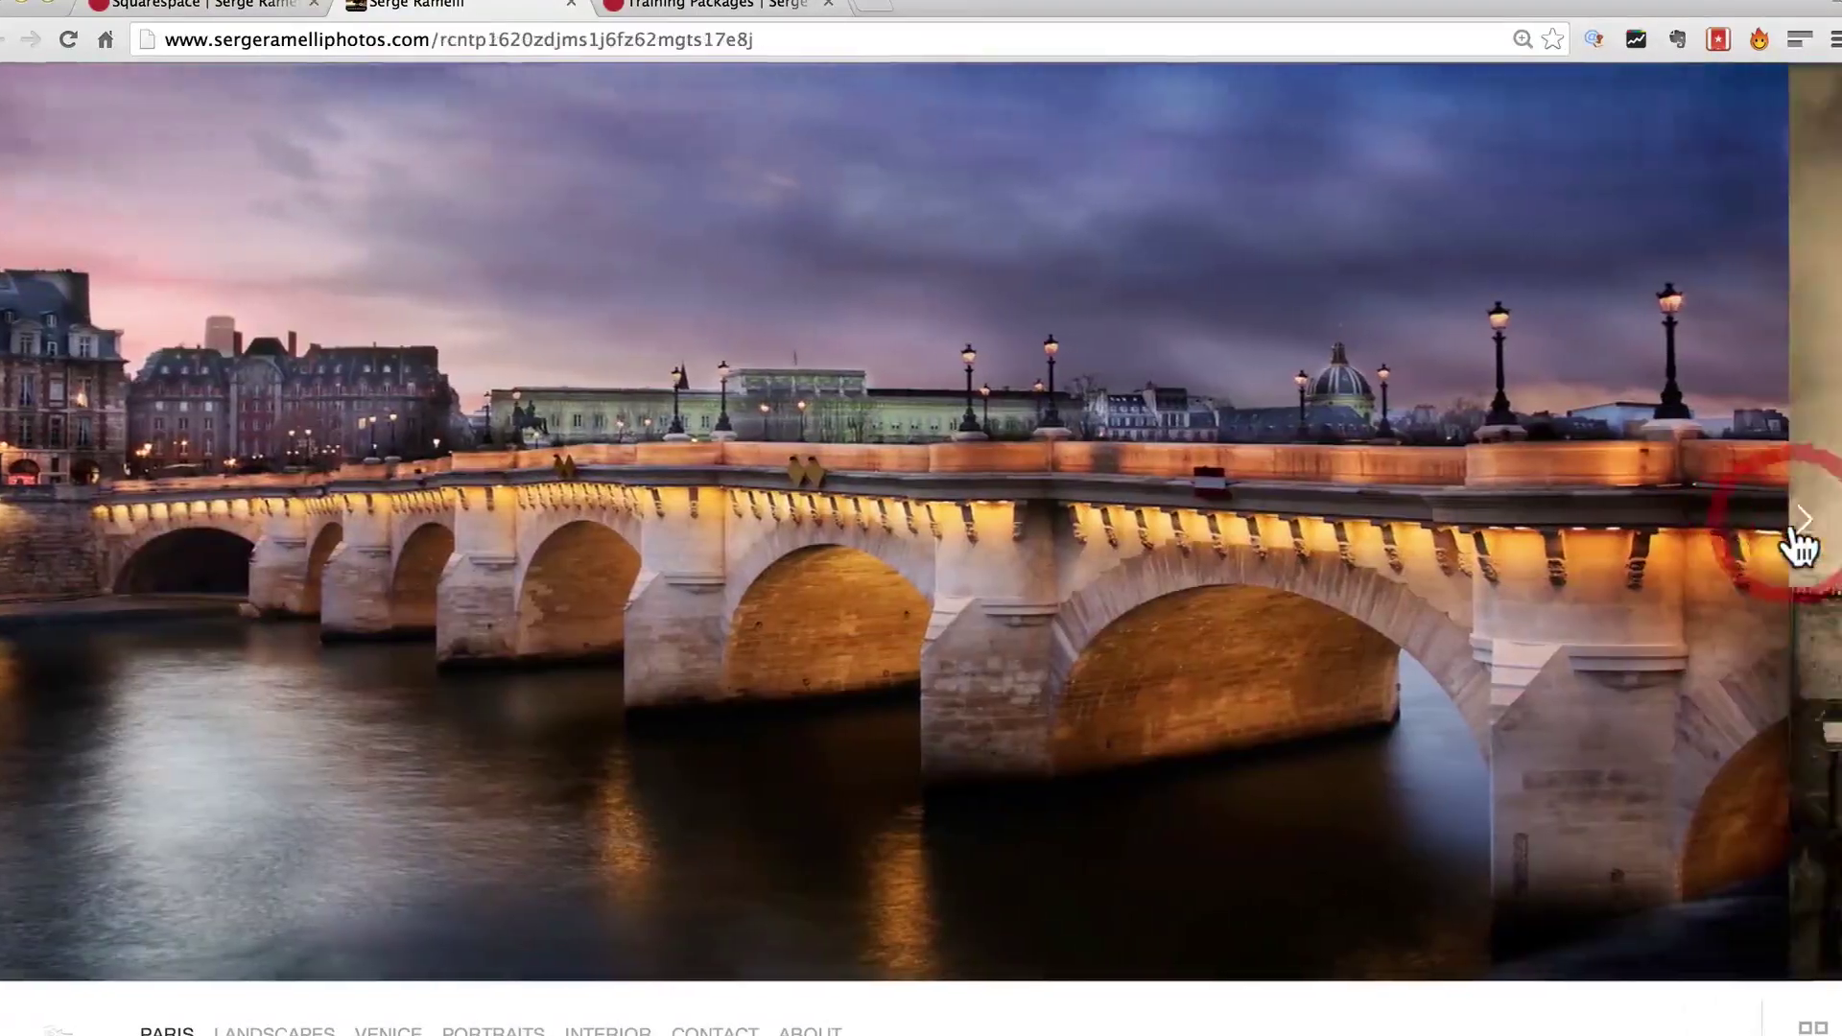
- Browse the Show Your Photos With Squarespace page, then switch applications
click(231, 8)
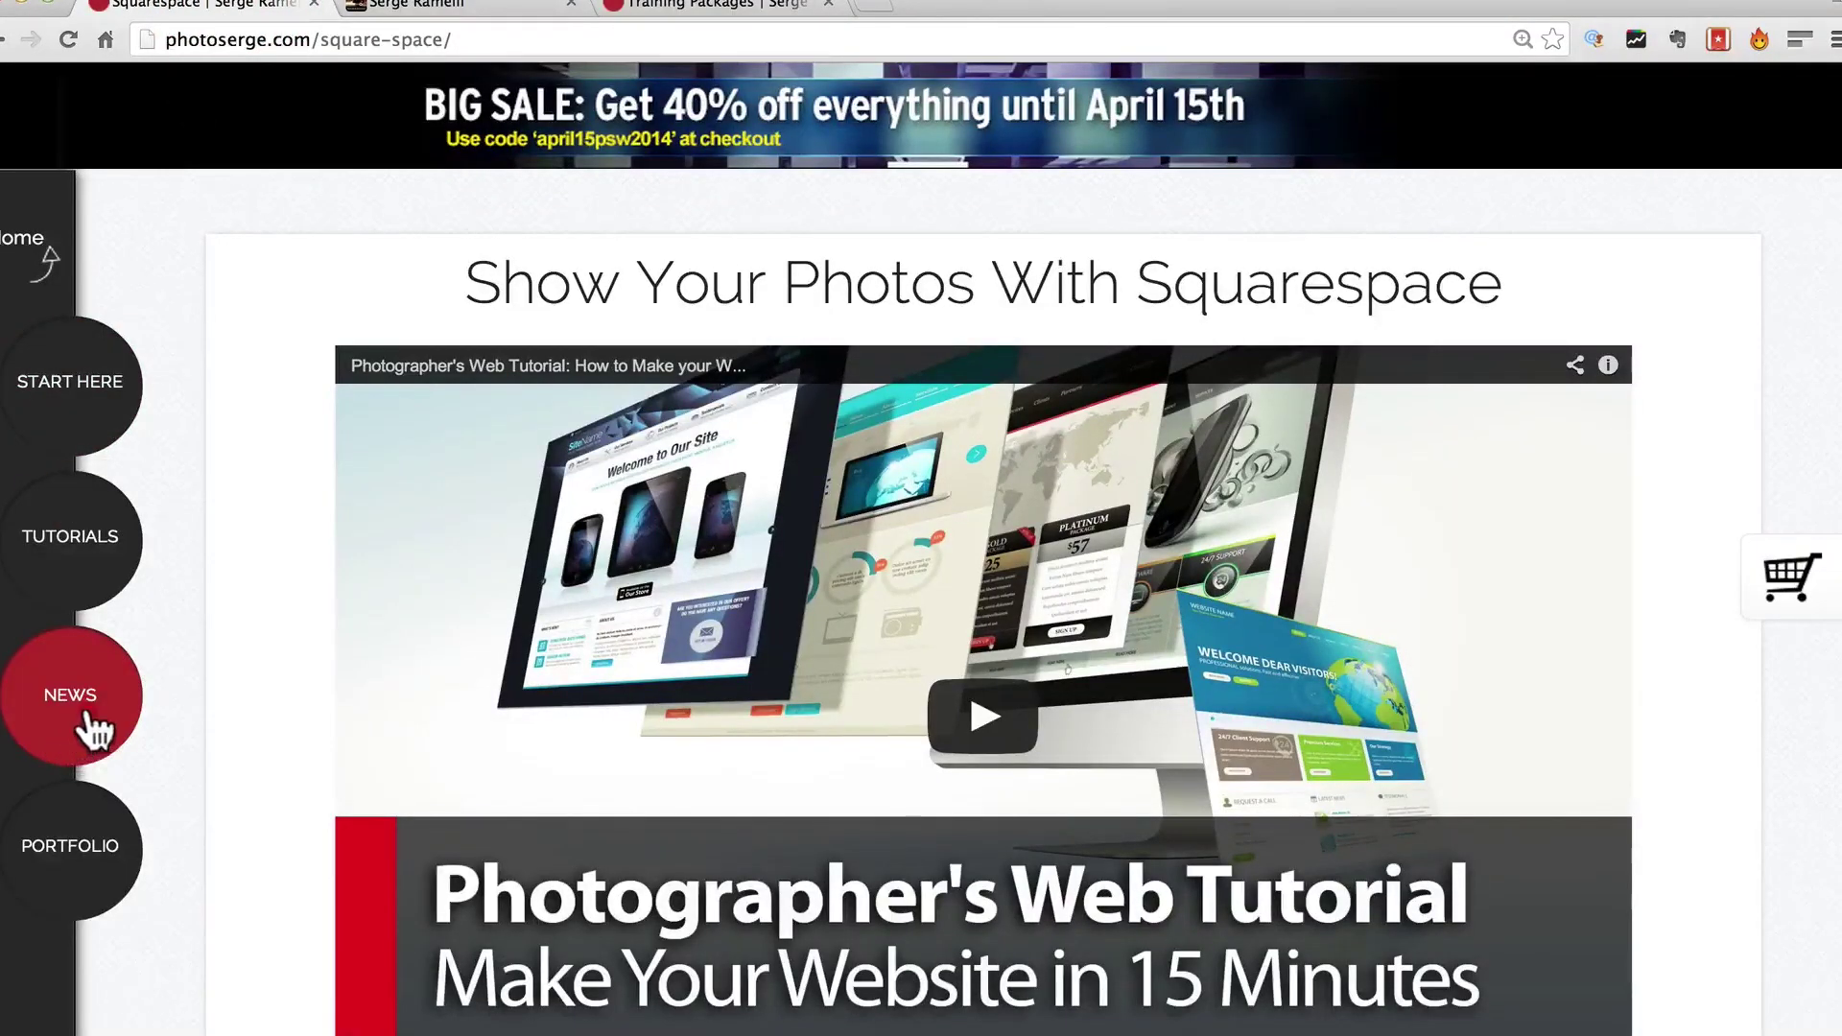
mouse_move(89, 734)
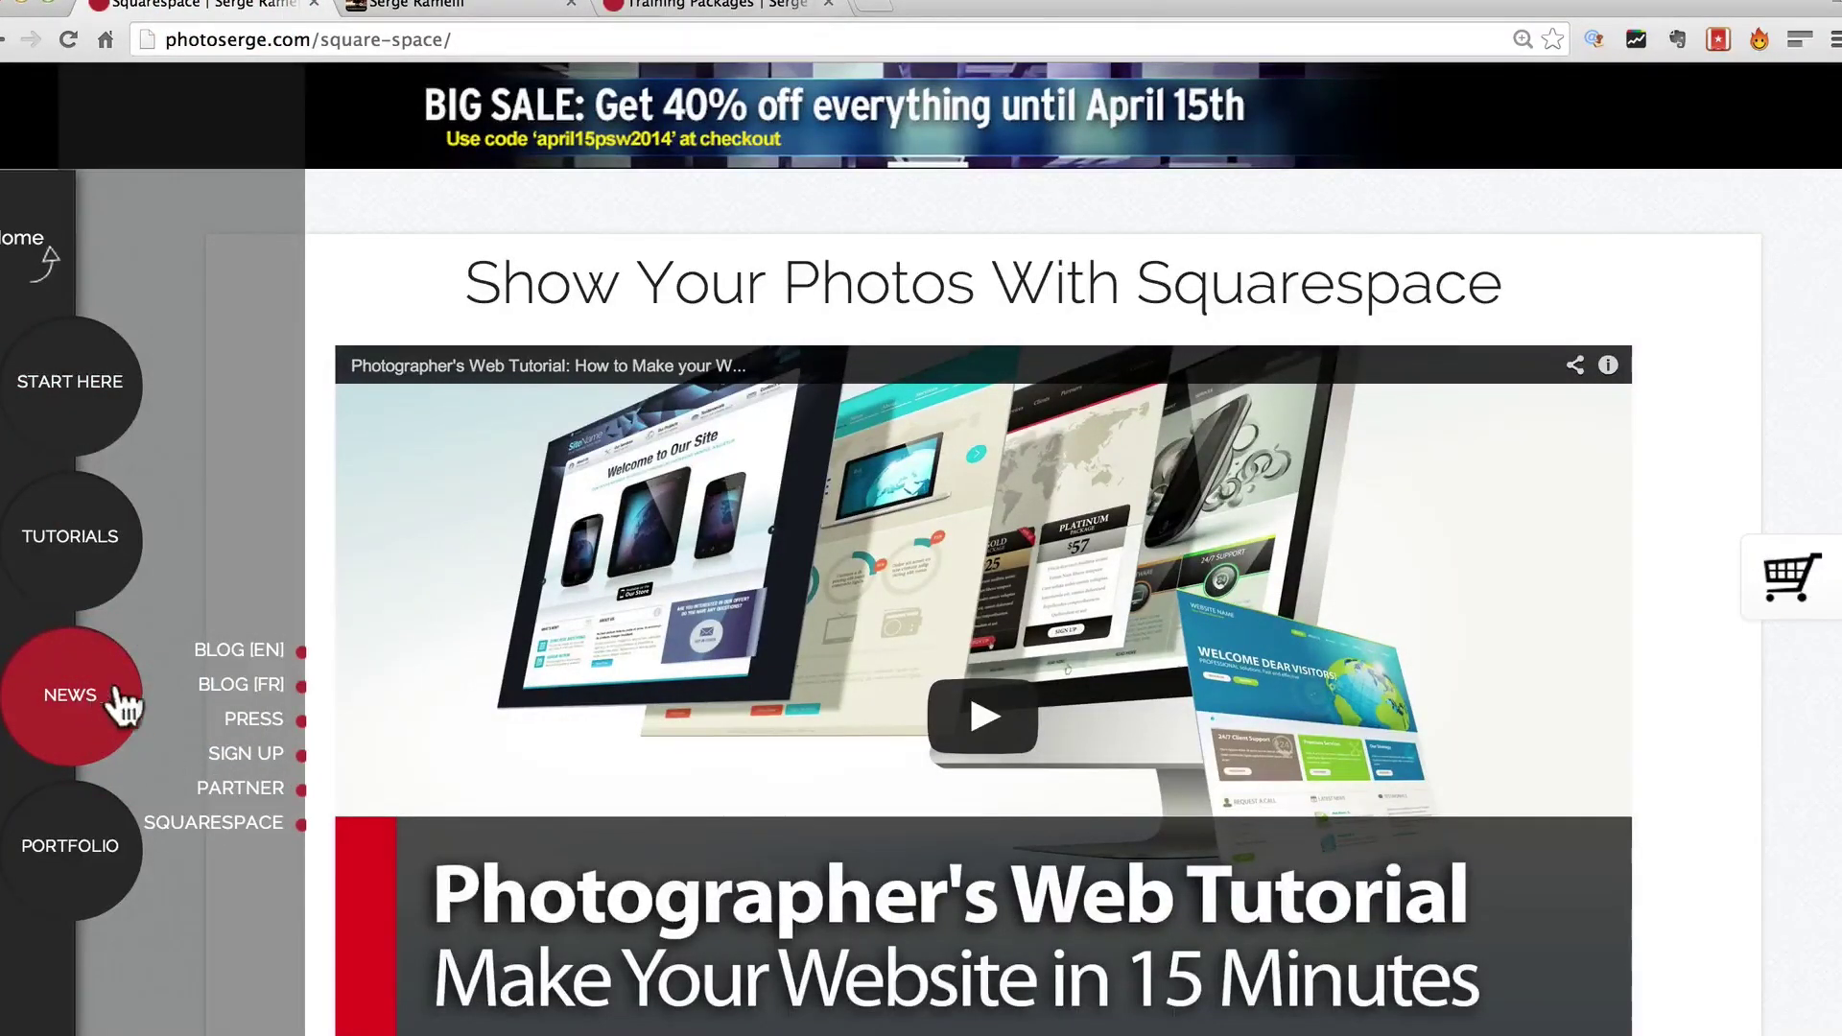
click(1813, 388)
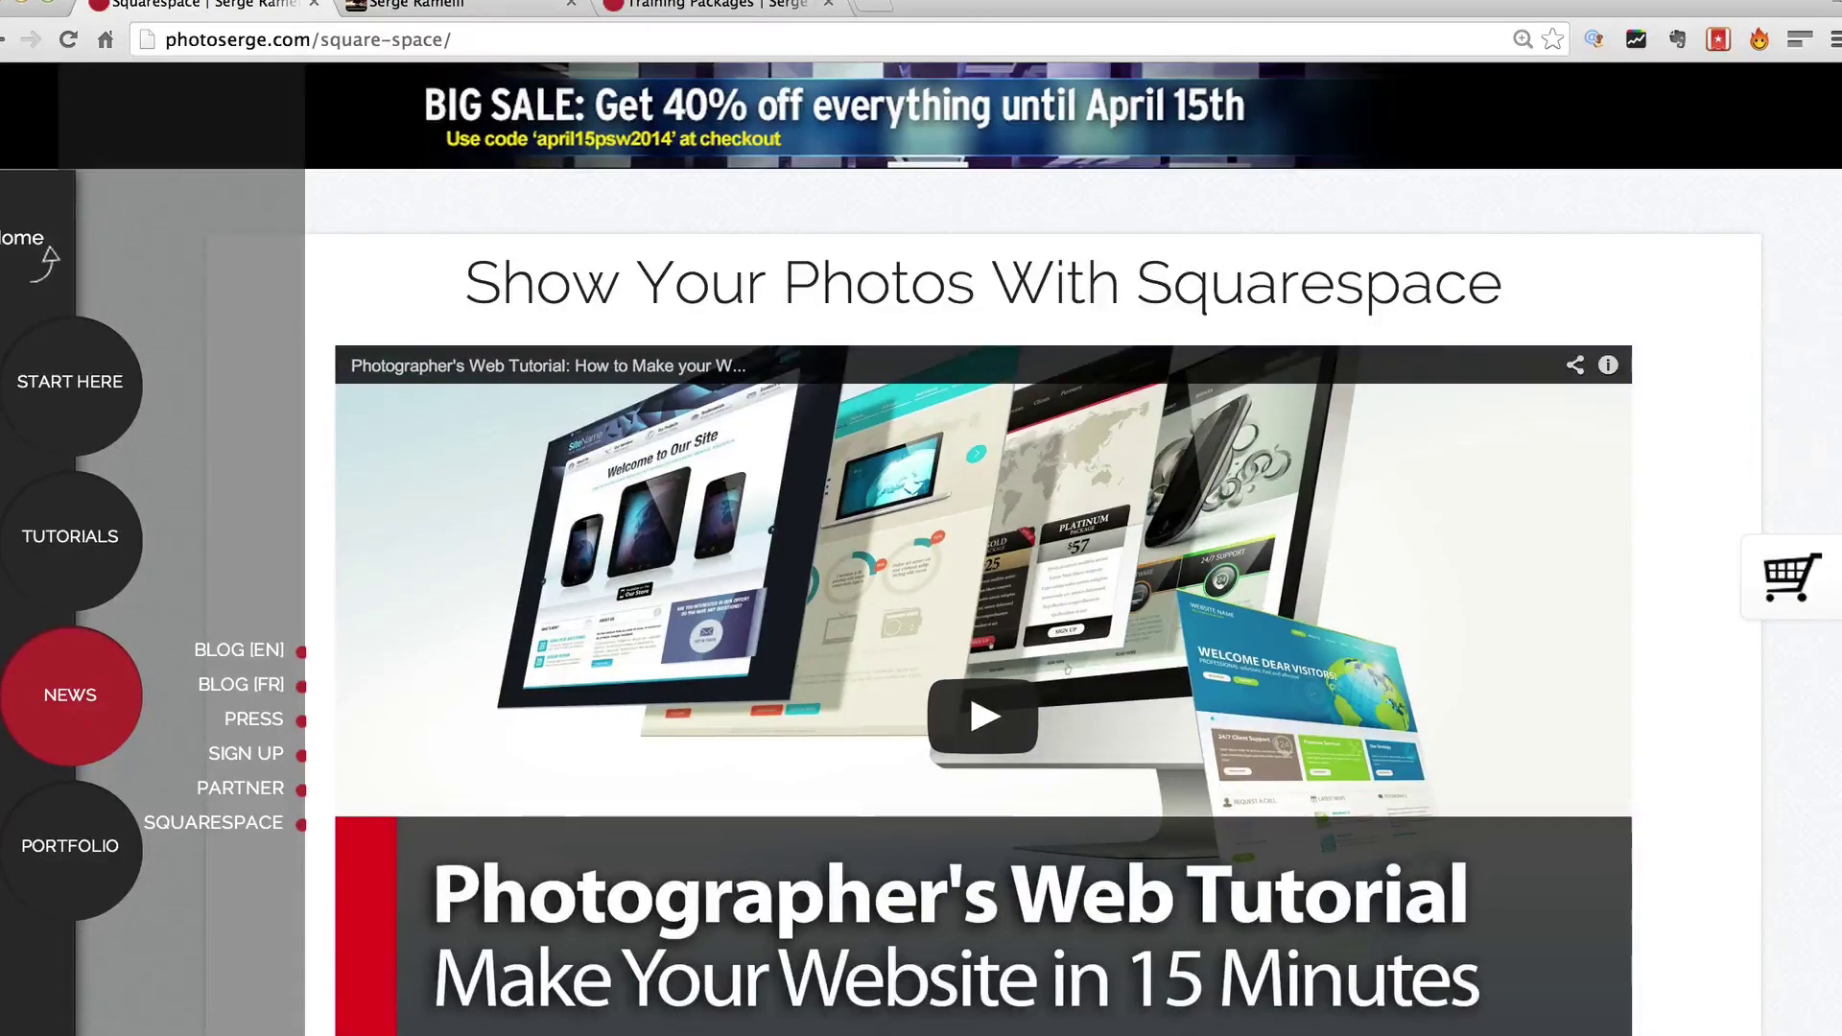
scroll(1296, 657, down, 4)
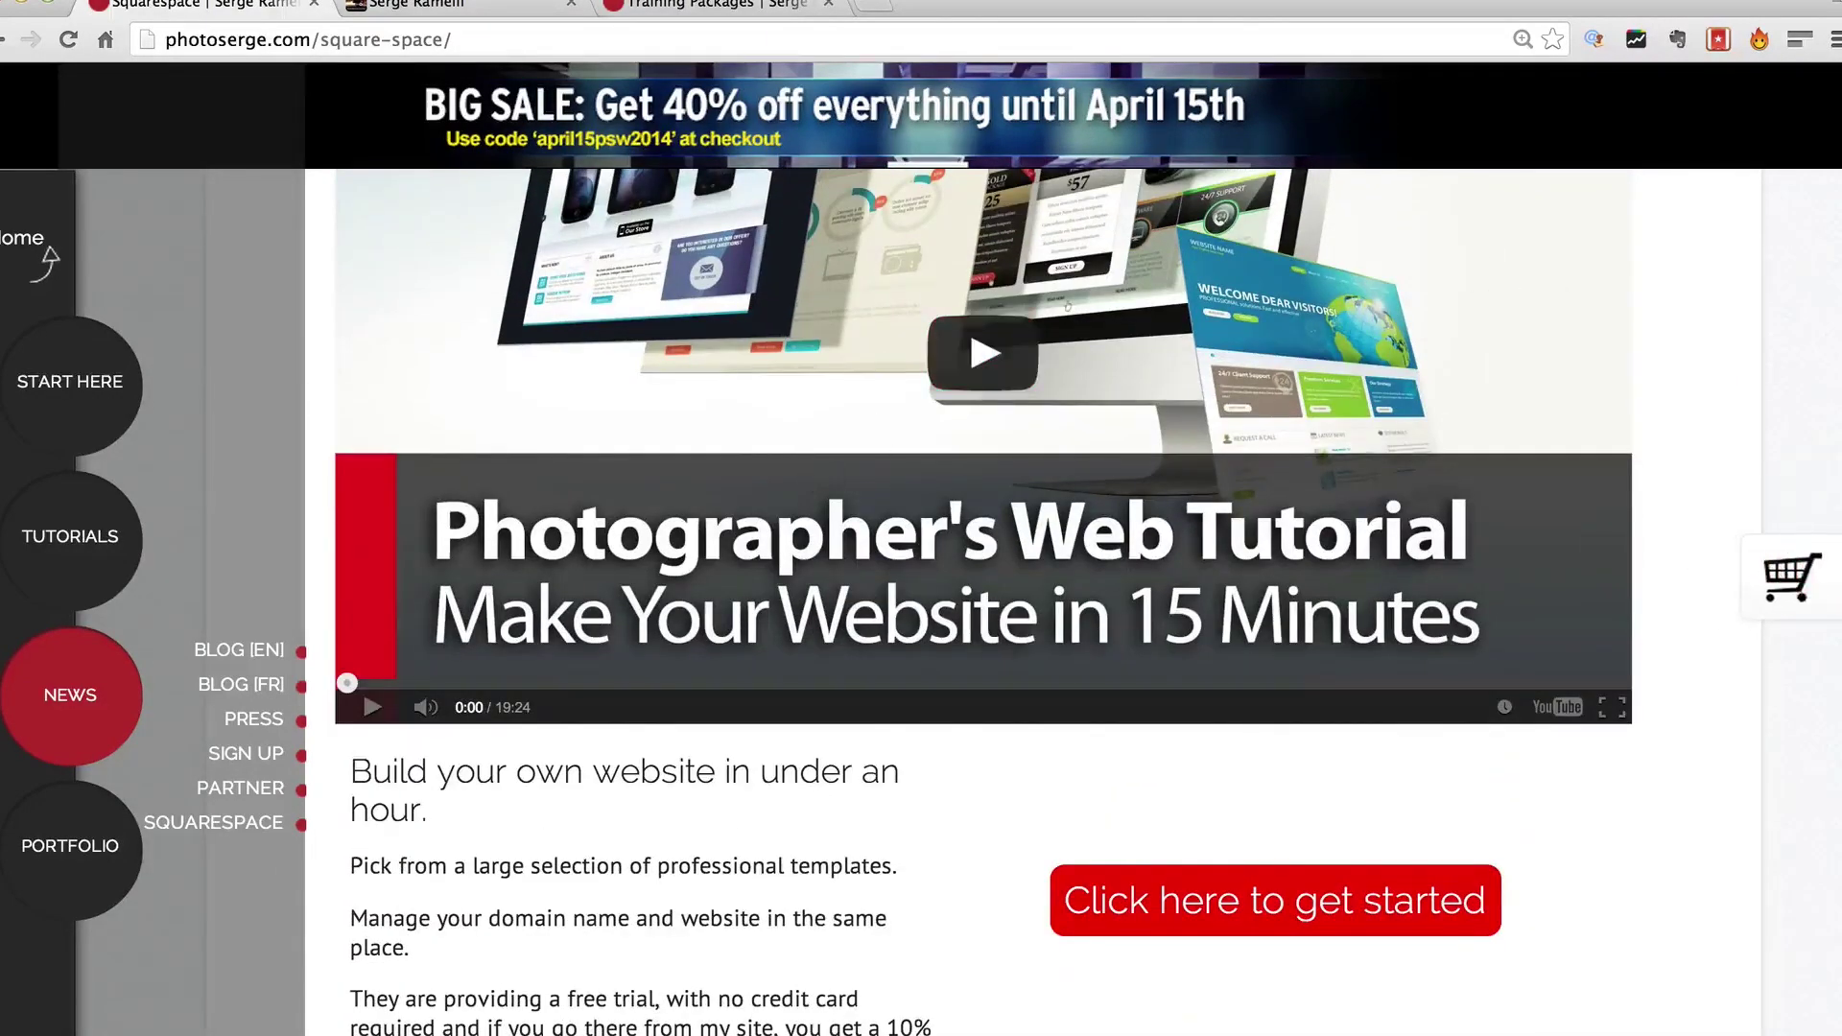
scroll(983, 595, up, 4)
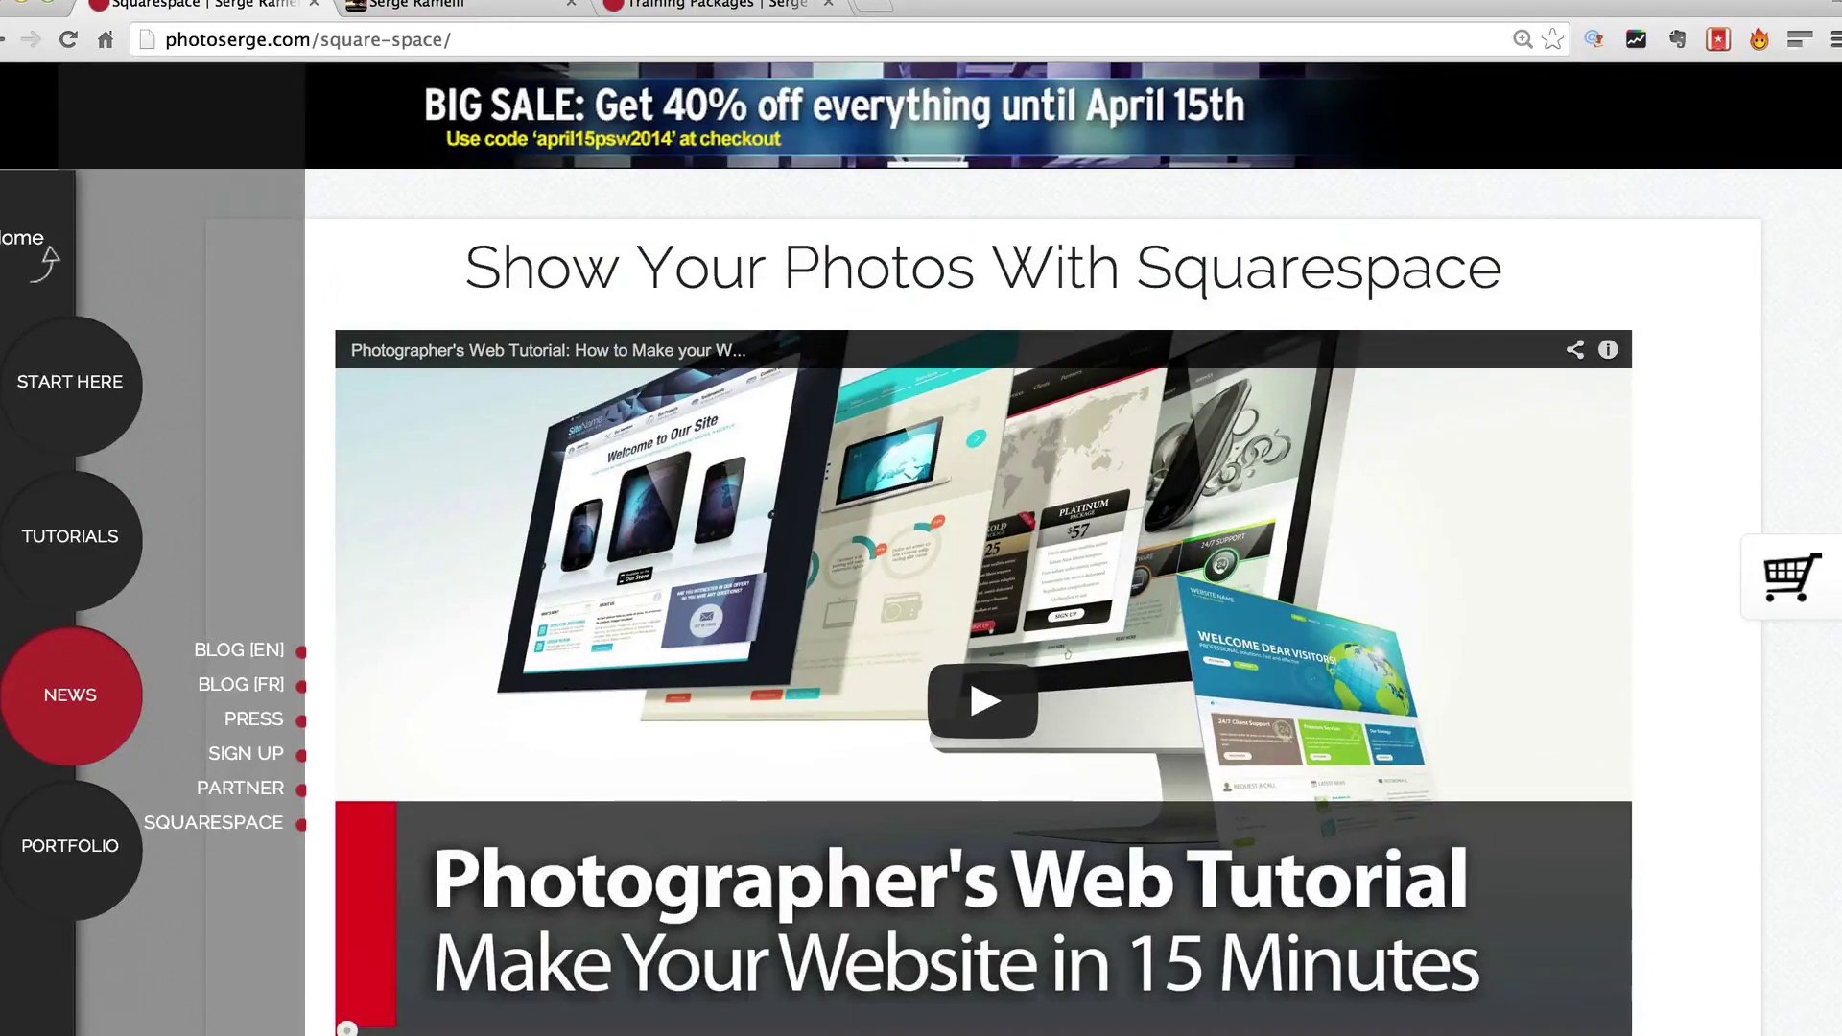
scroll(983, 595, down, 3)
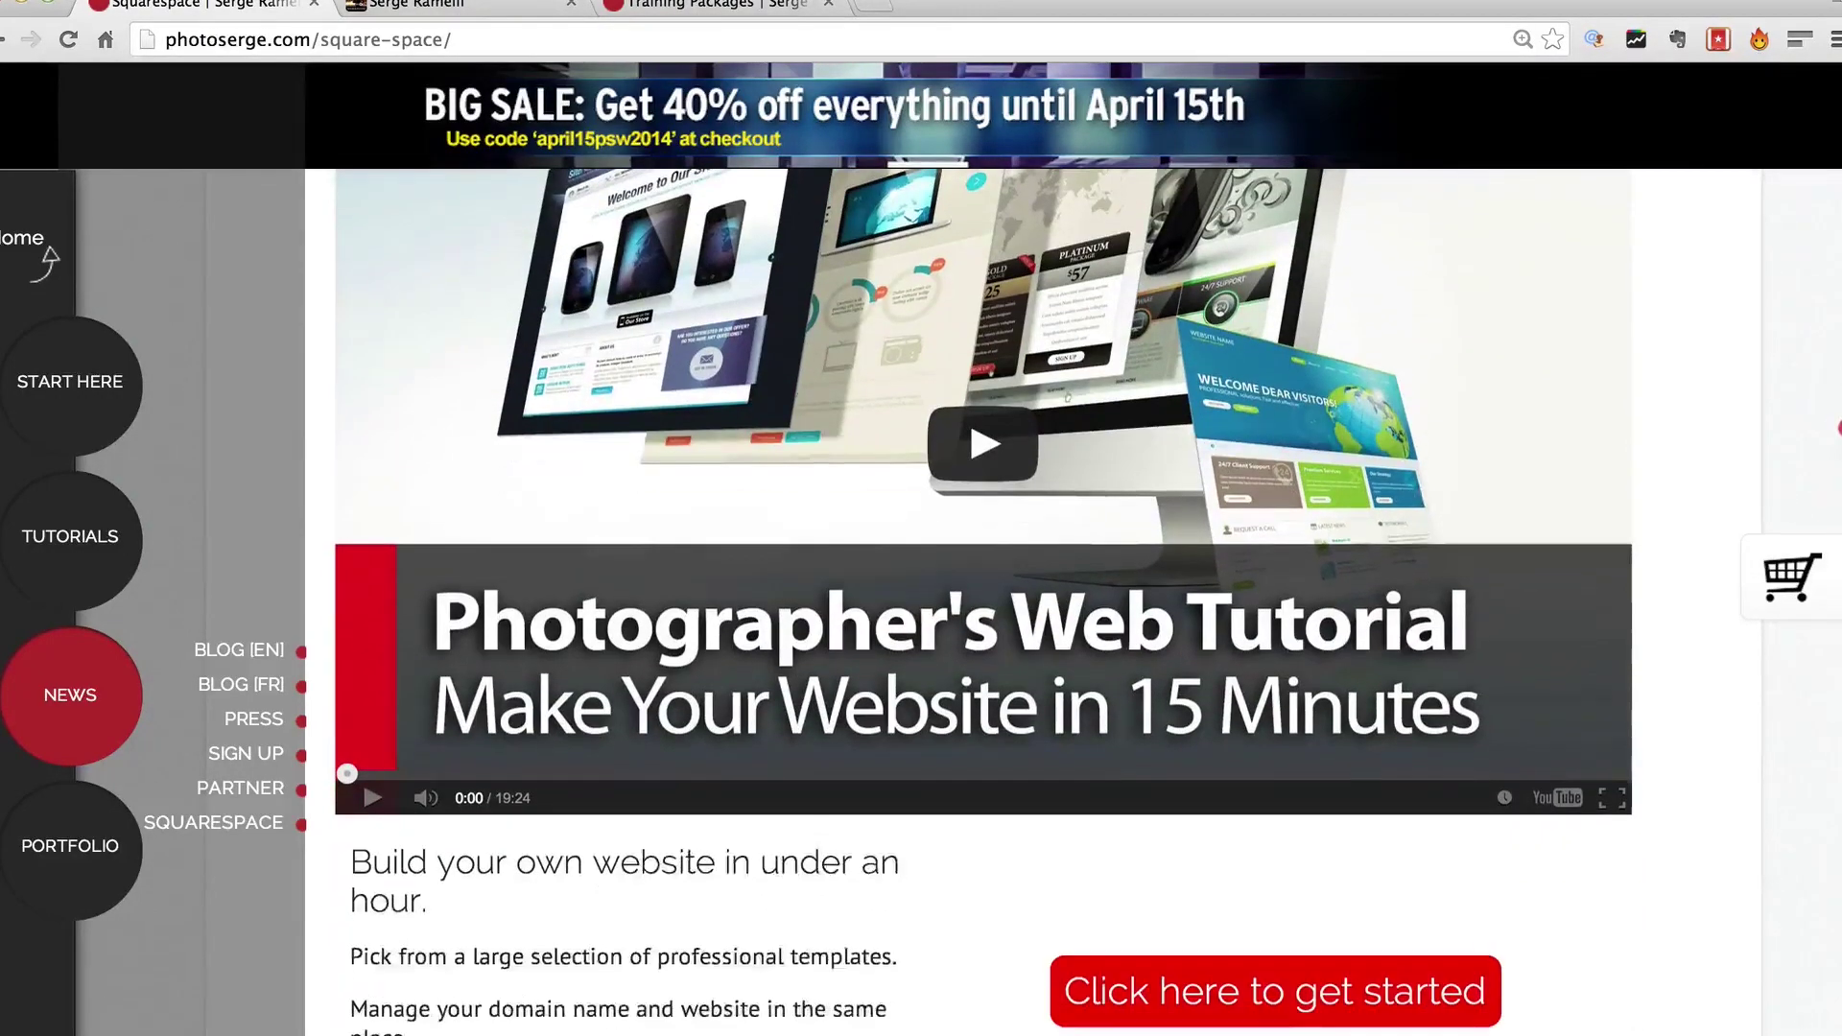
scroll(984, 595, down, 5)
scroll(984, 595, up, 5)
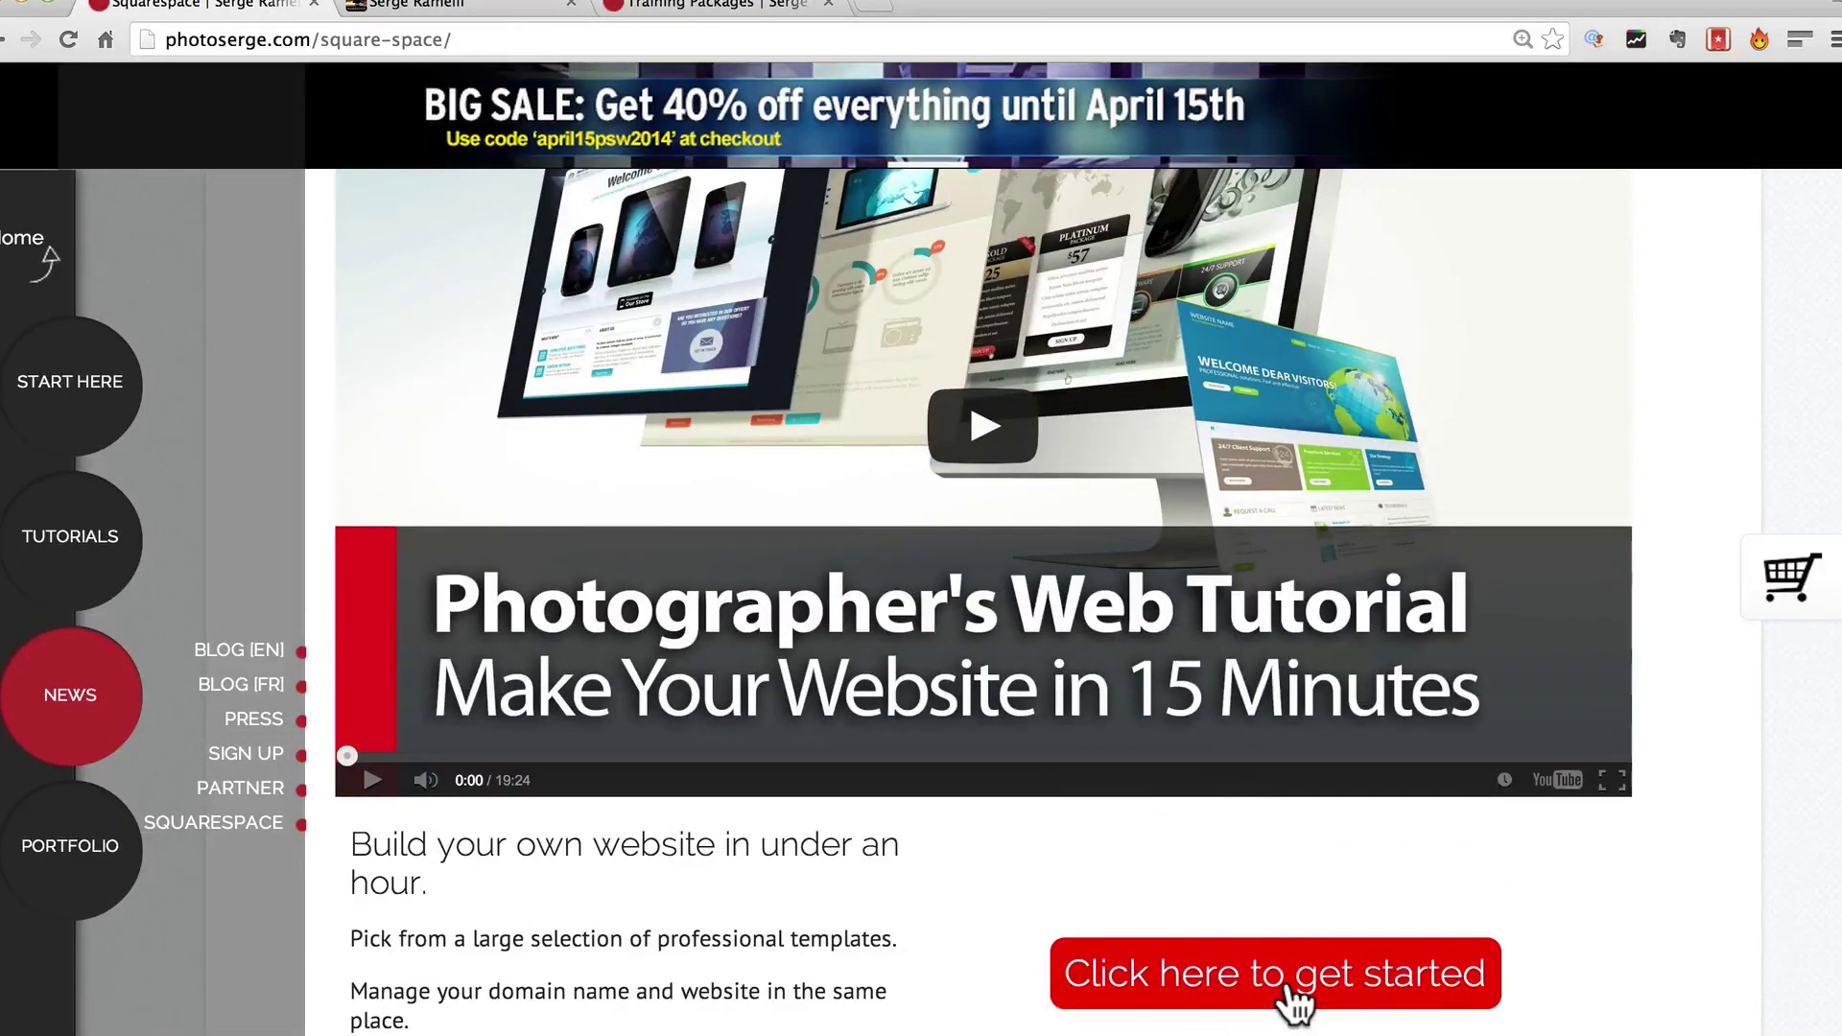
scroll(1478, 782, up, 3)
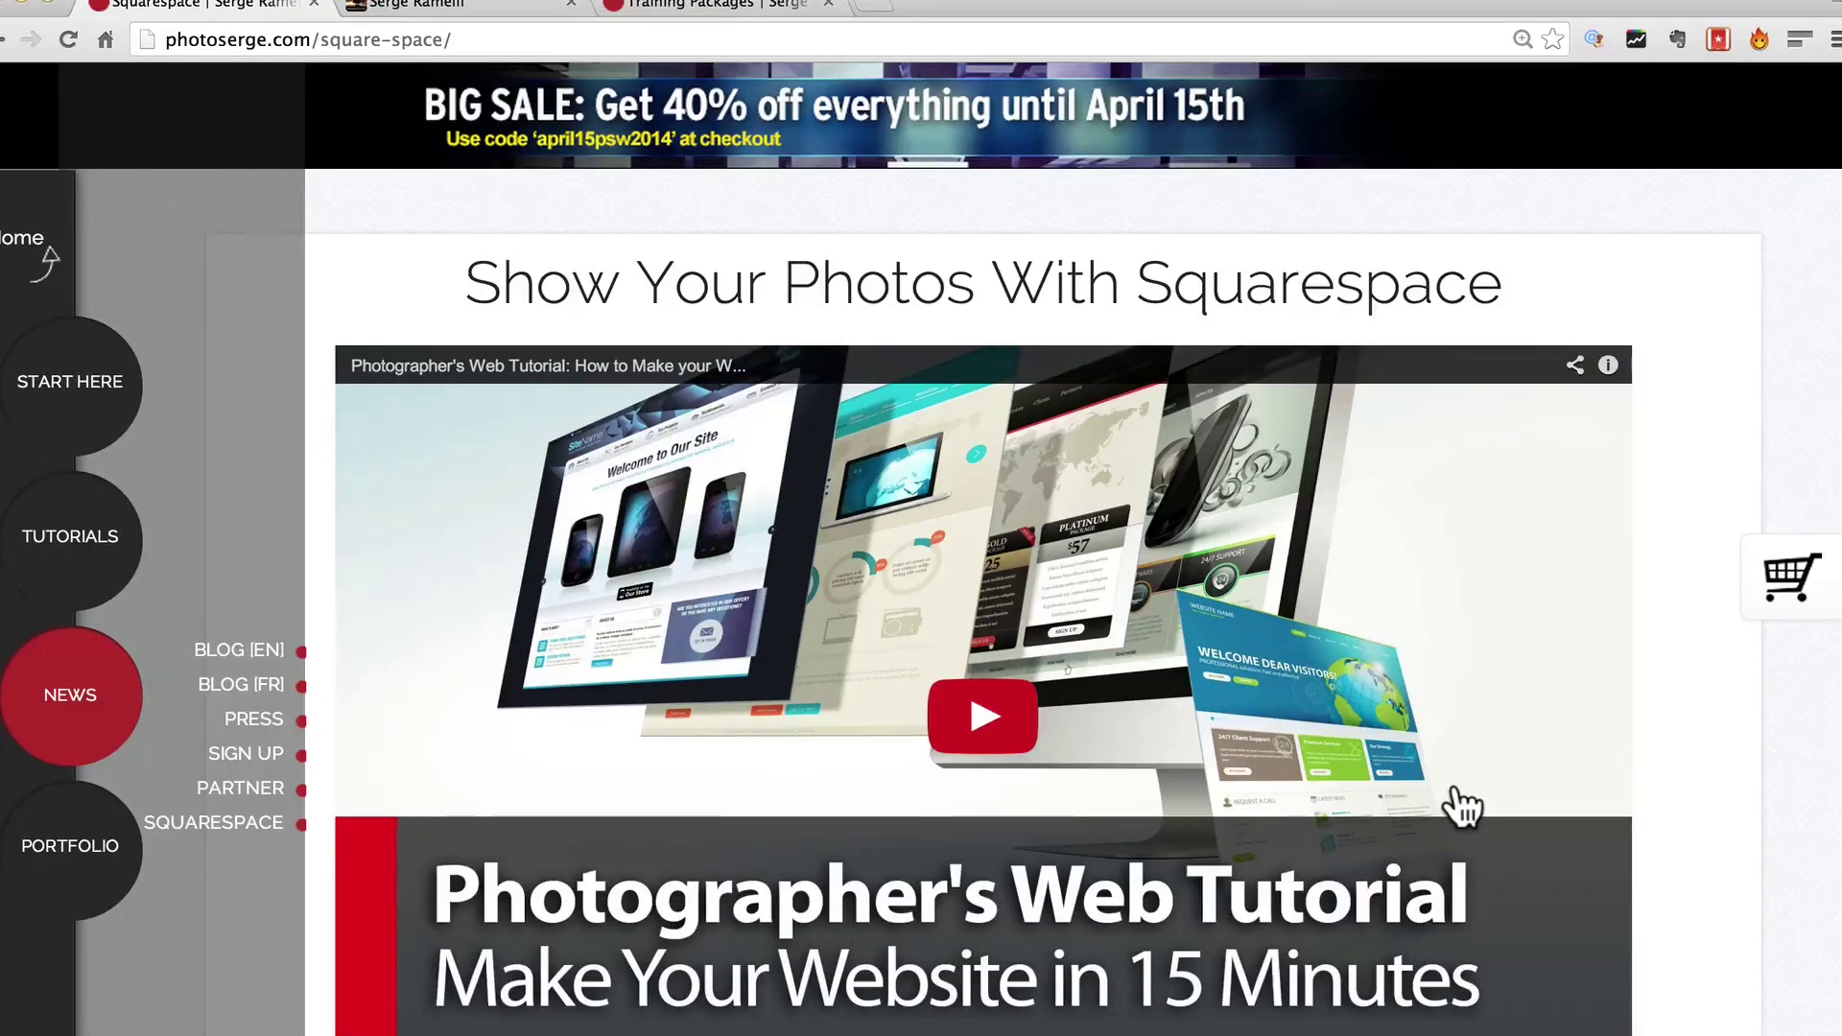
key(super+Tab)
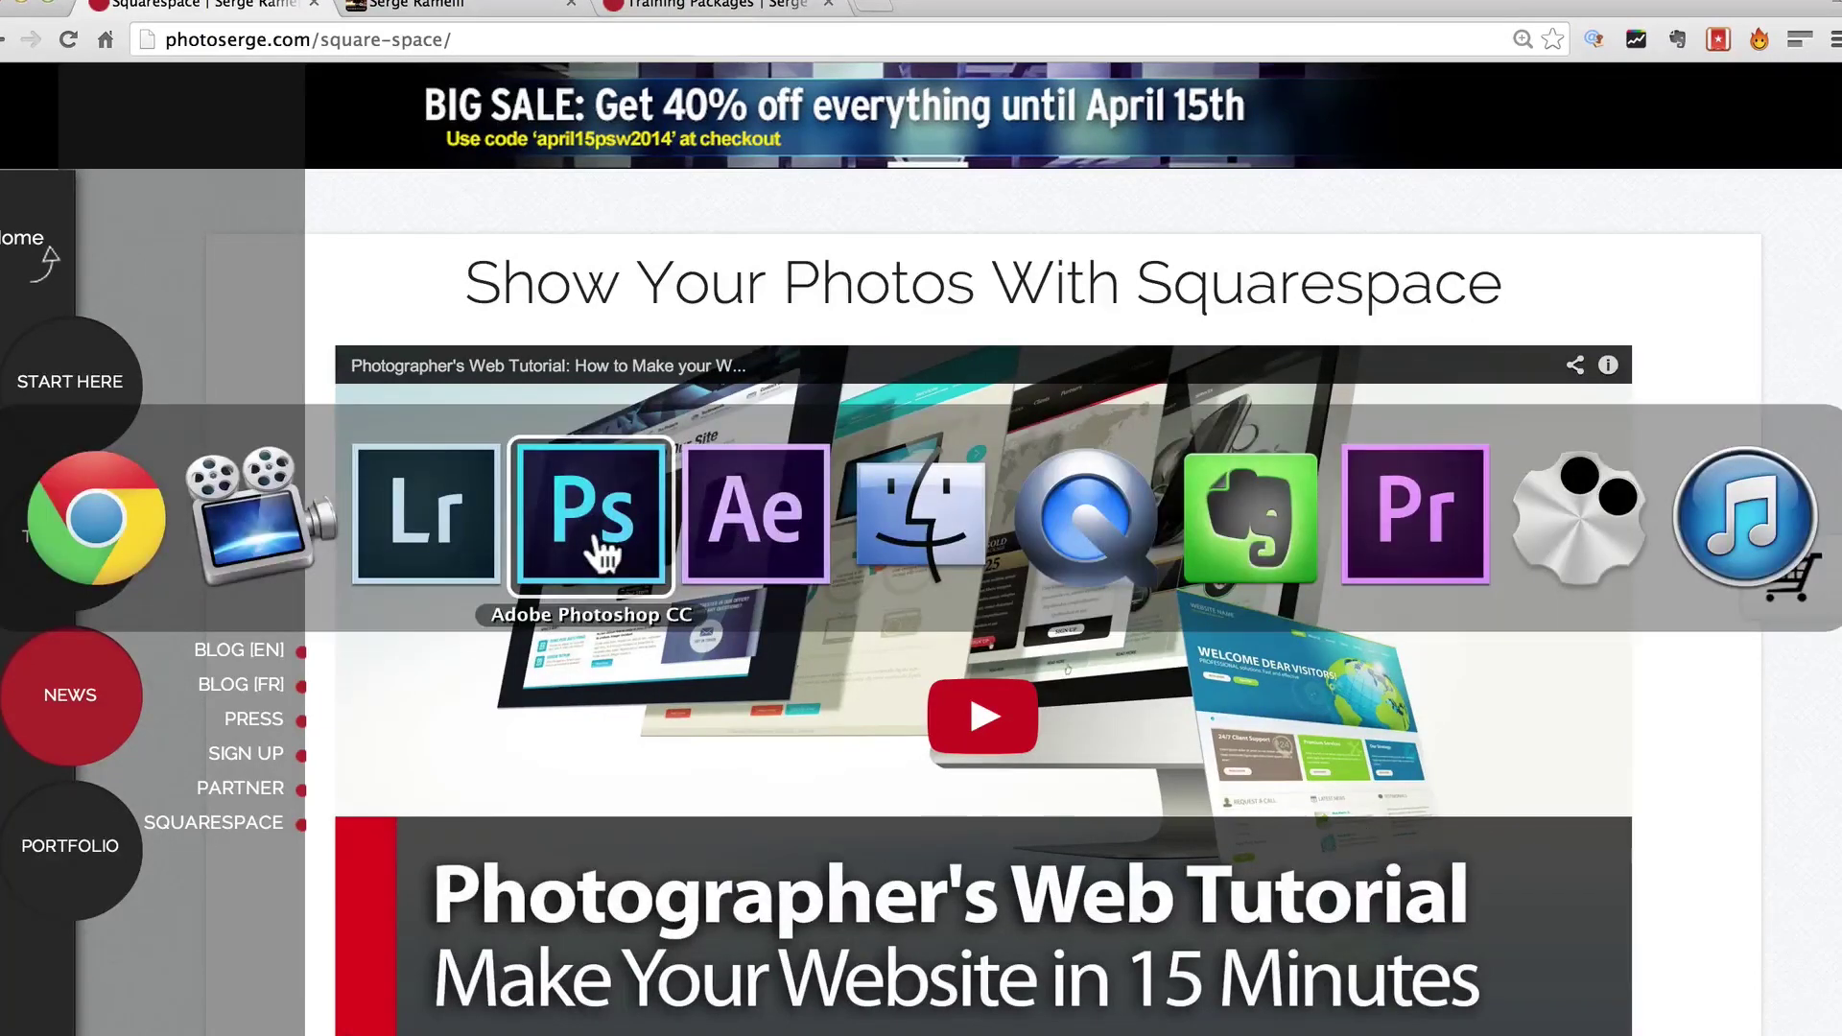
- In Lightroom, view the mossy tree, lake, and untitled-2-Modifier-2.tif photos
click(447, 543)
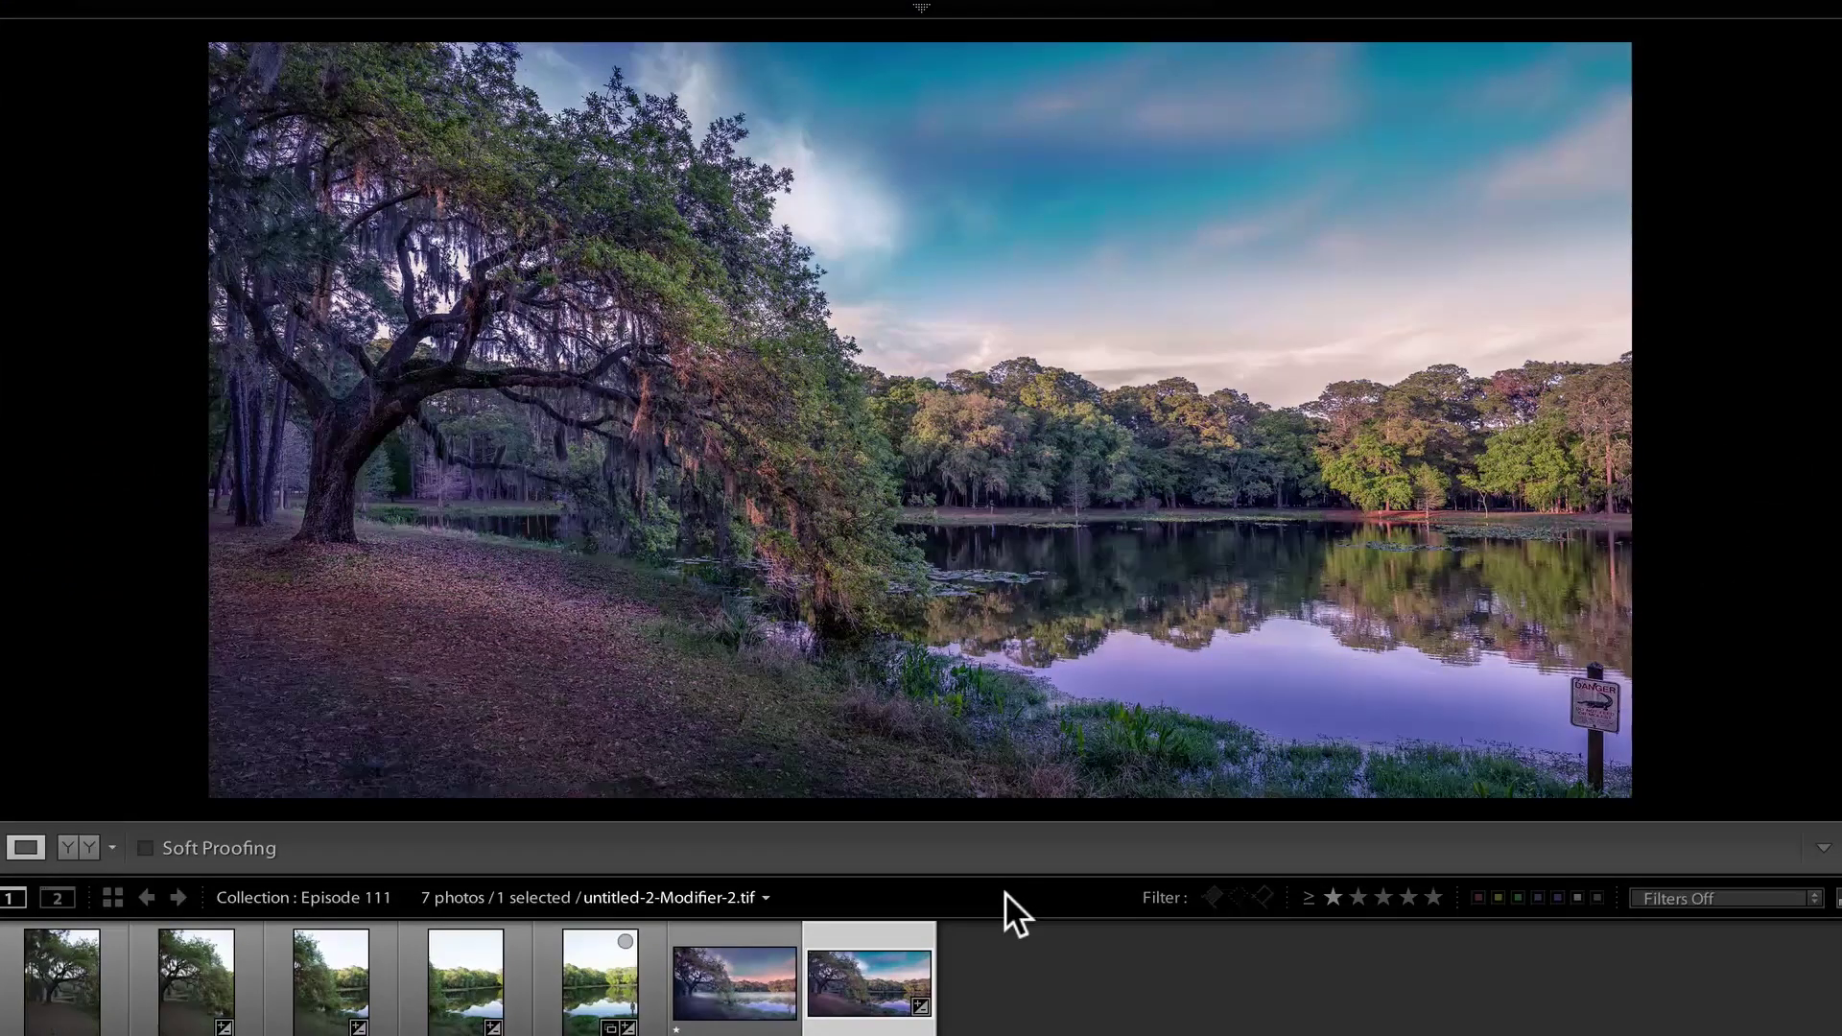
click(43, 1015)
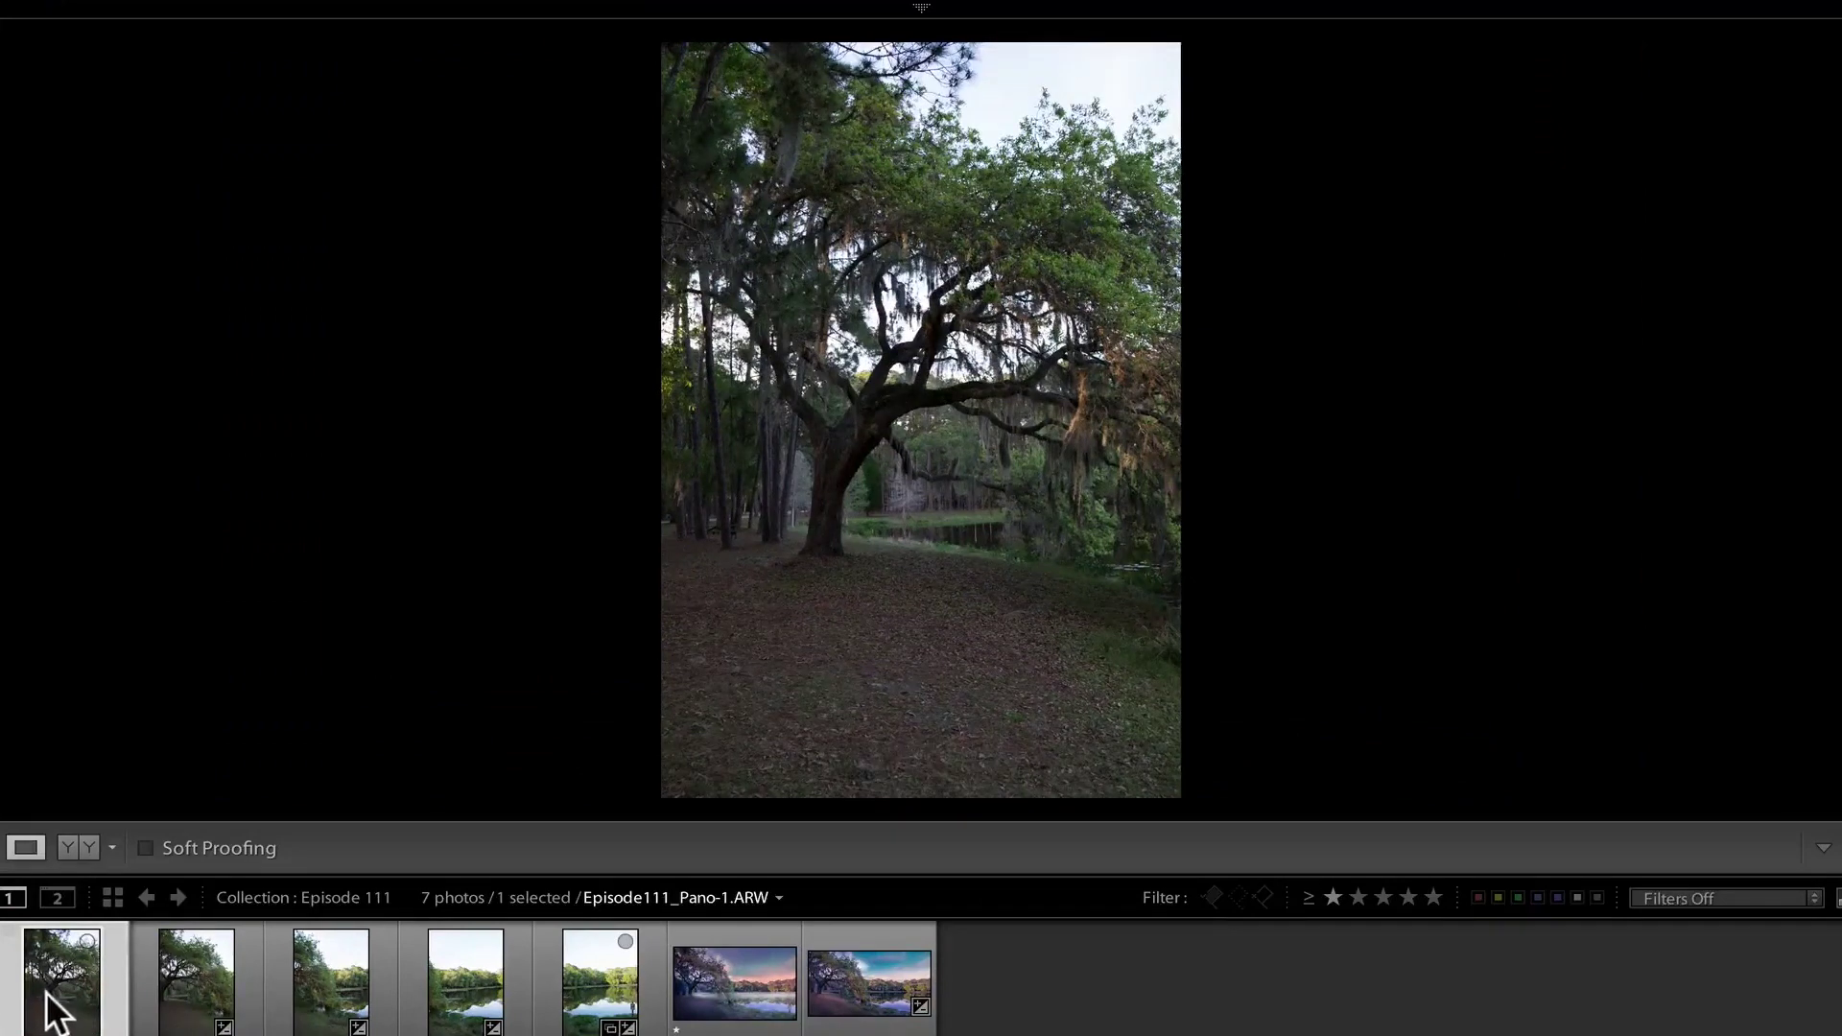
click(584, 964)
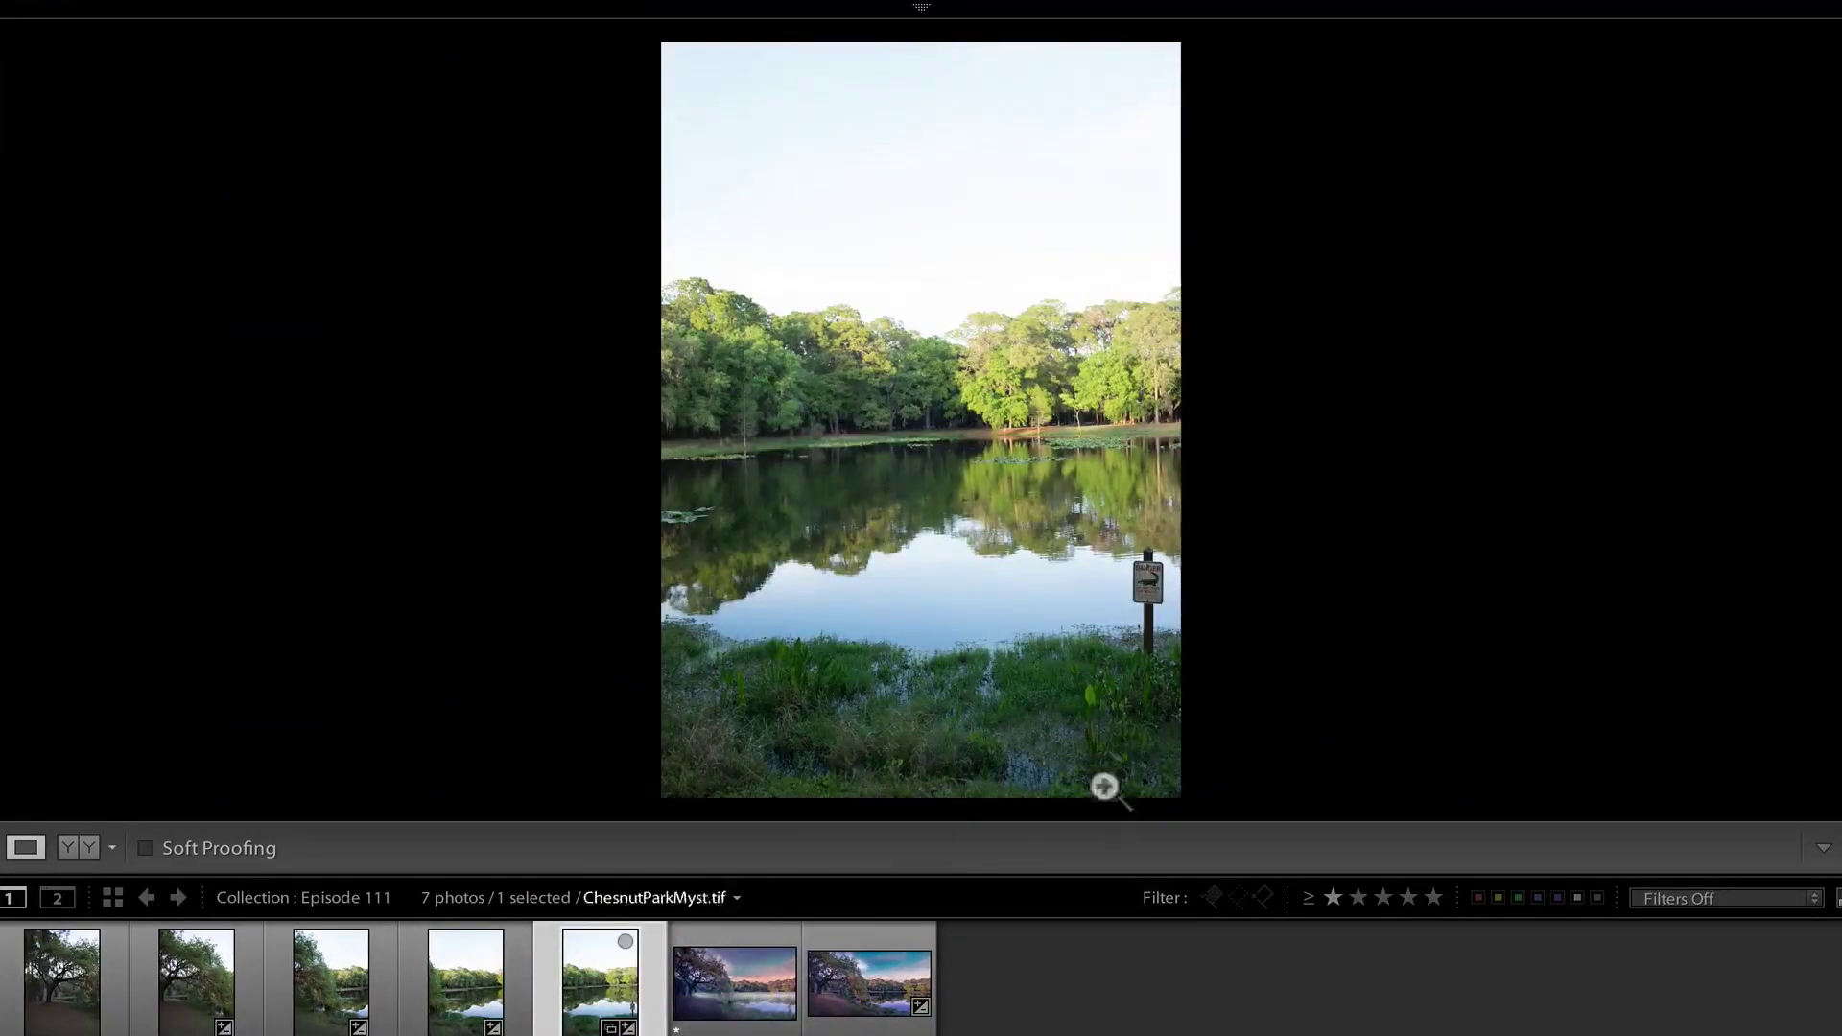
click(871, 987)
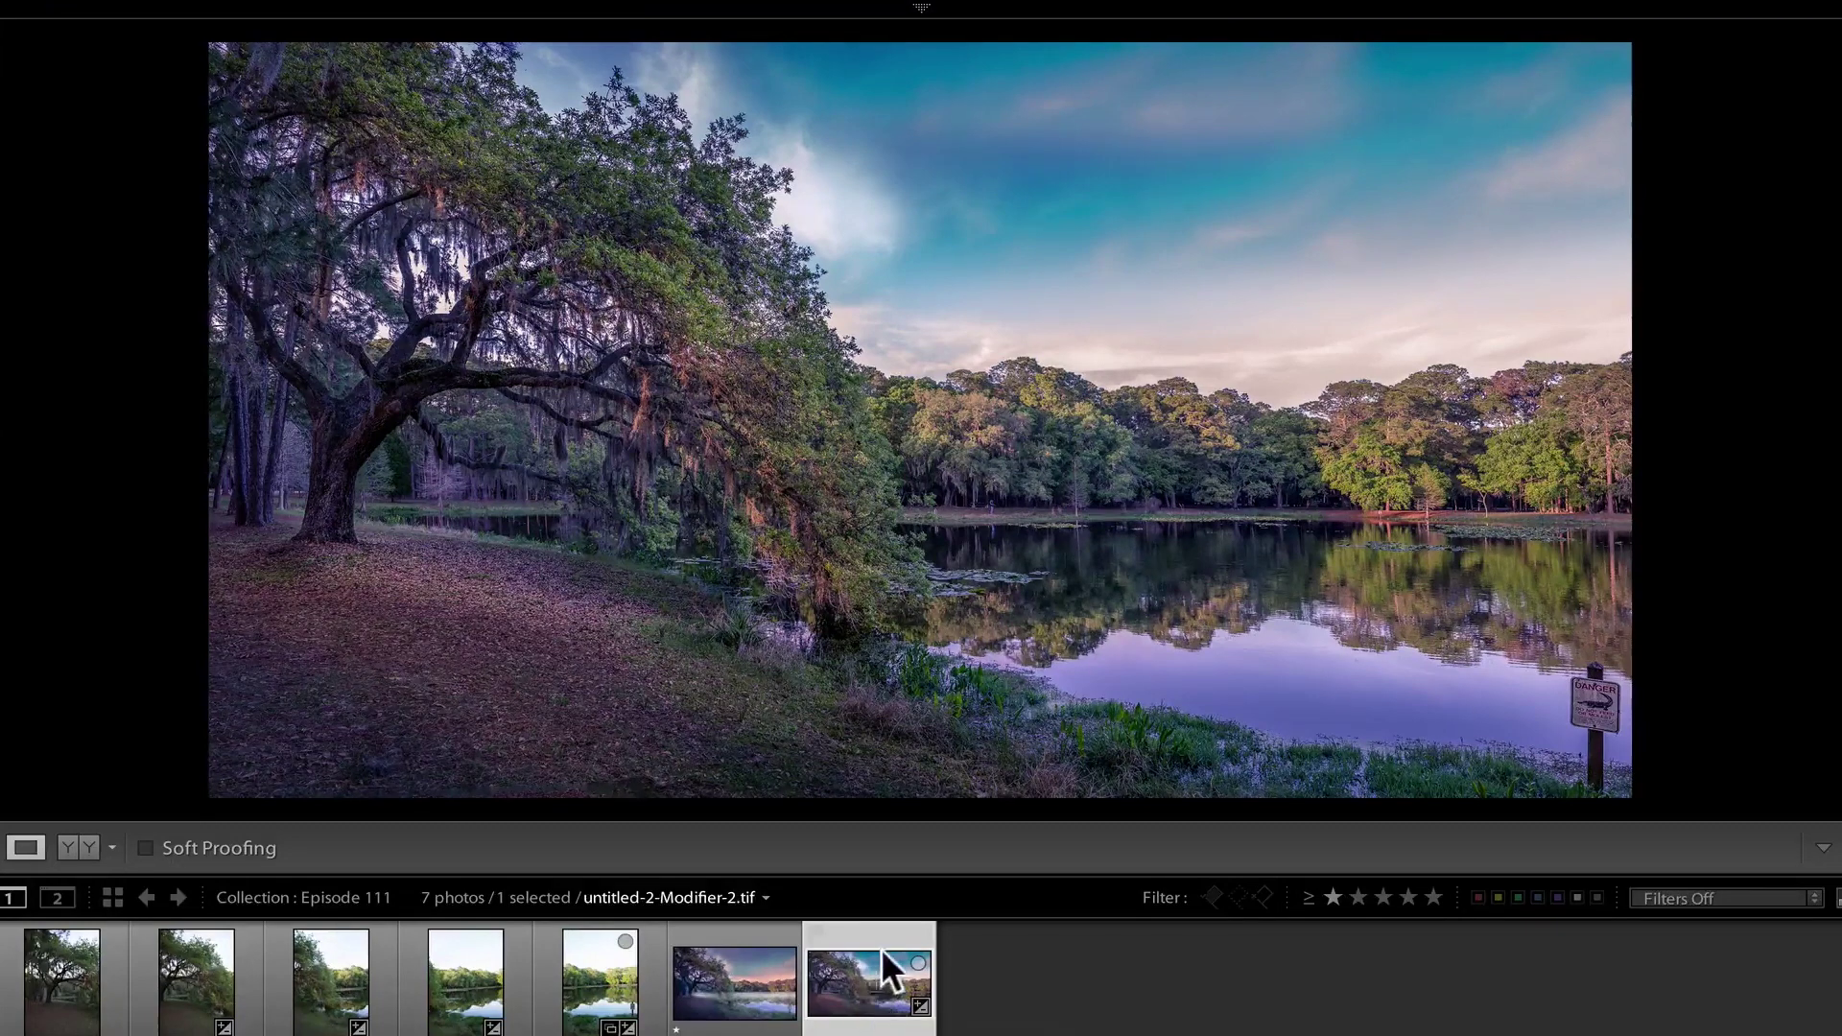
- Open untitled-2-Modifier-2.tif in Photoshop CC as a copy with Lightroom adjustments
right_click(880, 950)
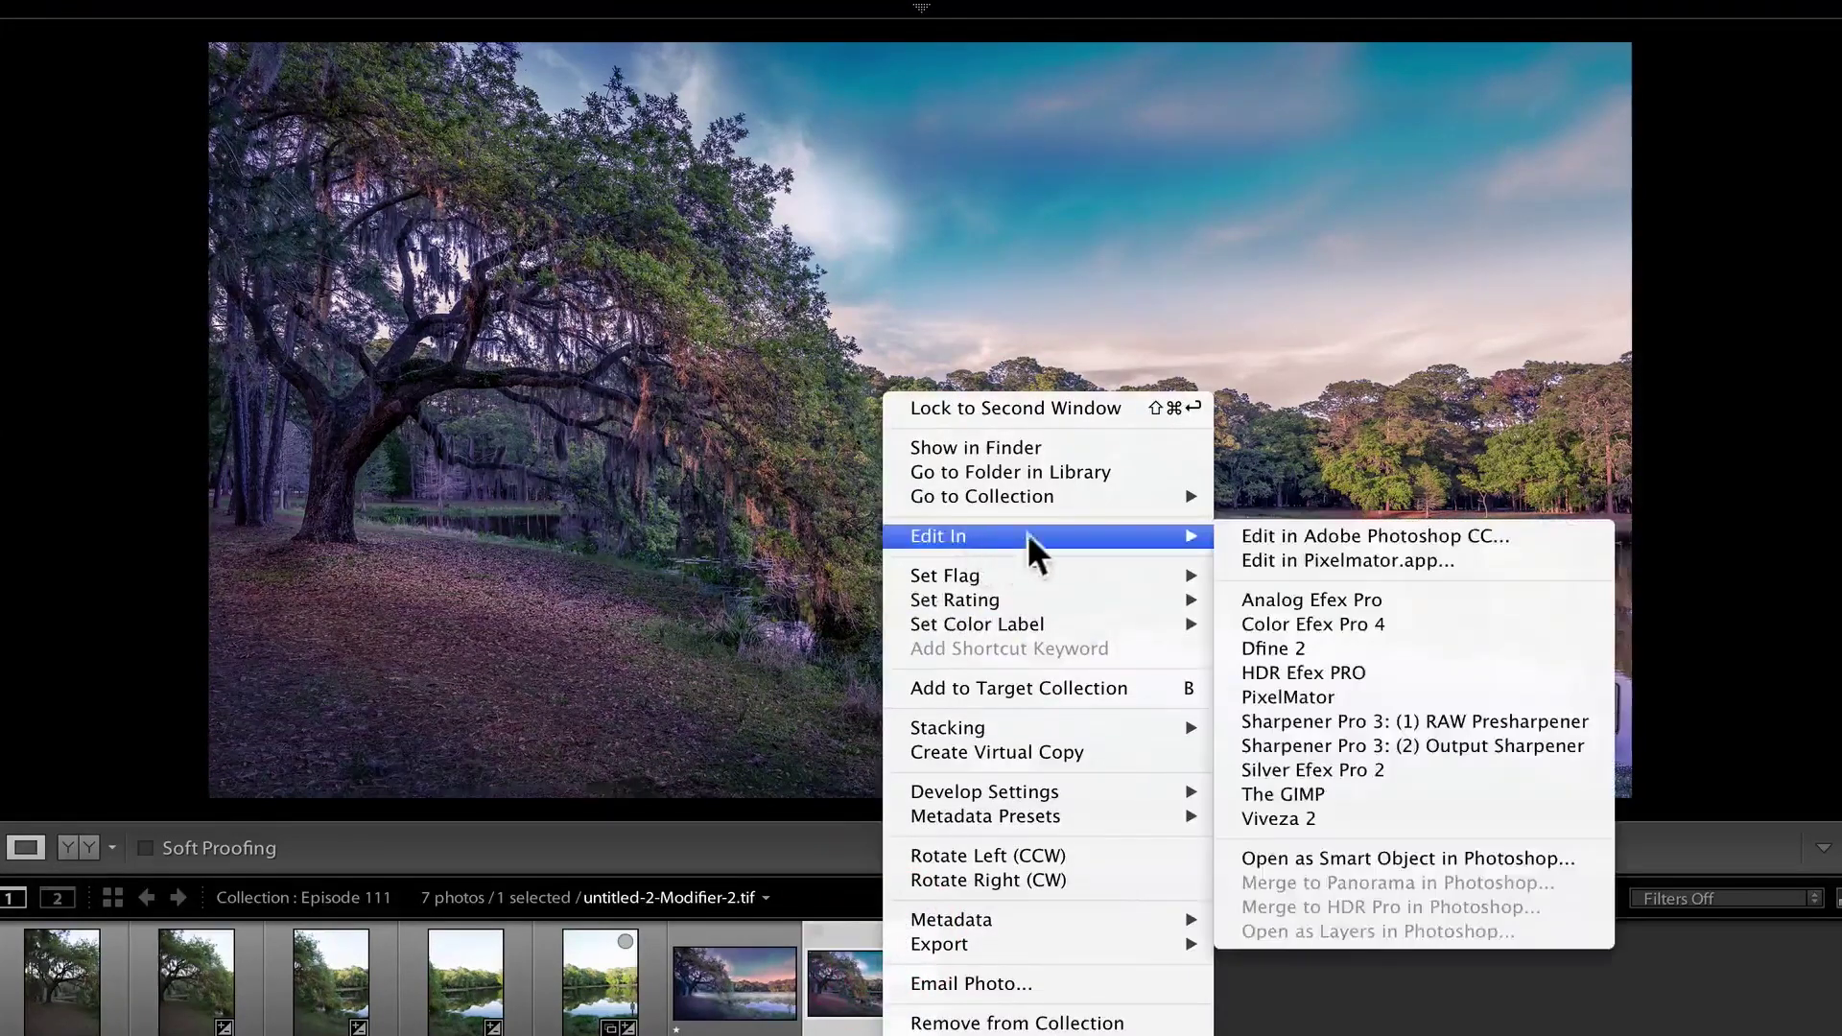
click(1443, 535)
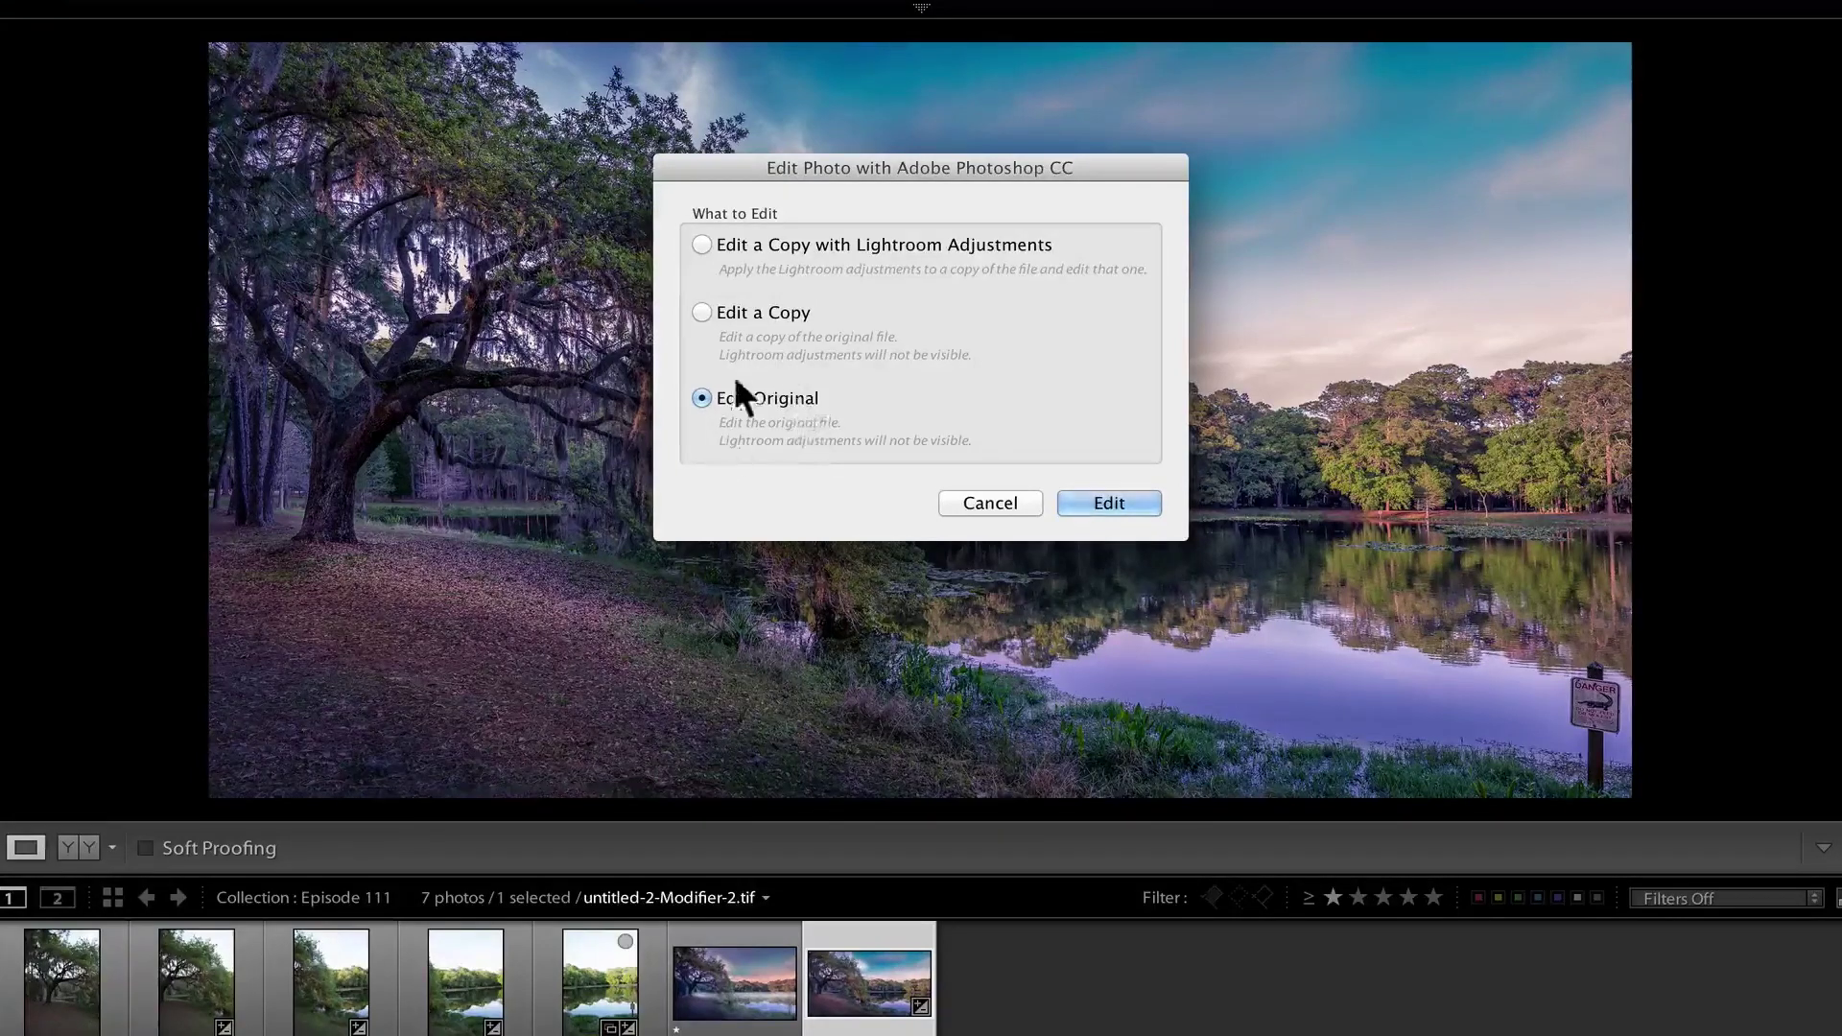
click(721, 244)
click(1113, 505)
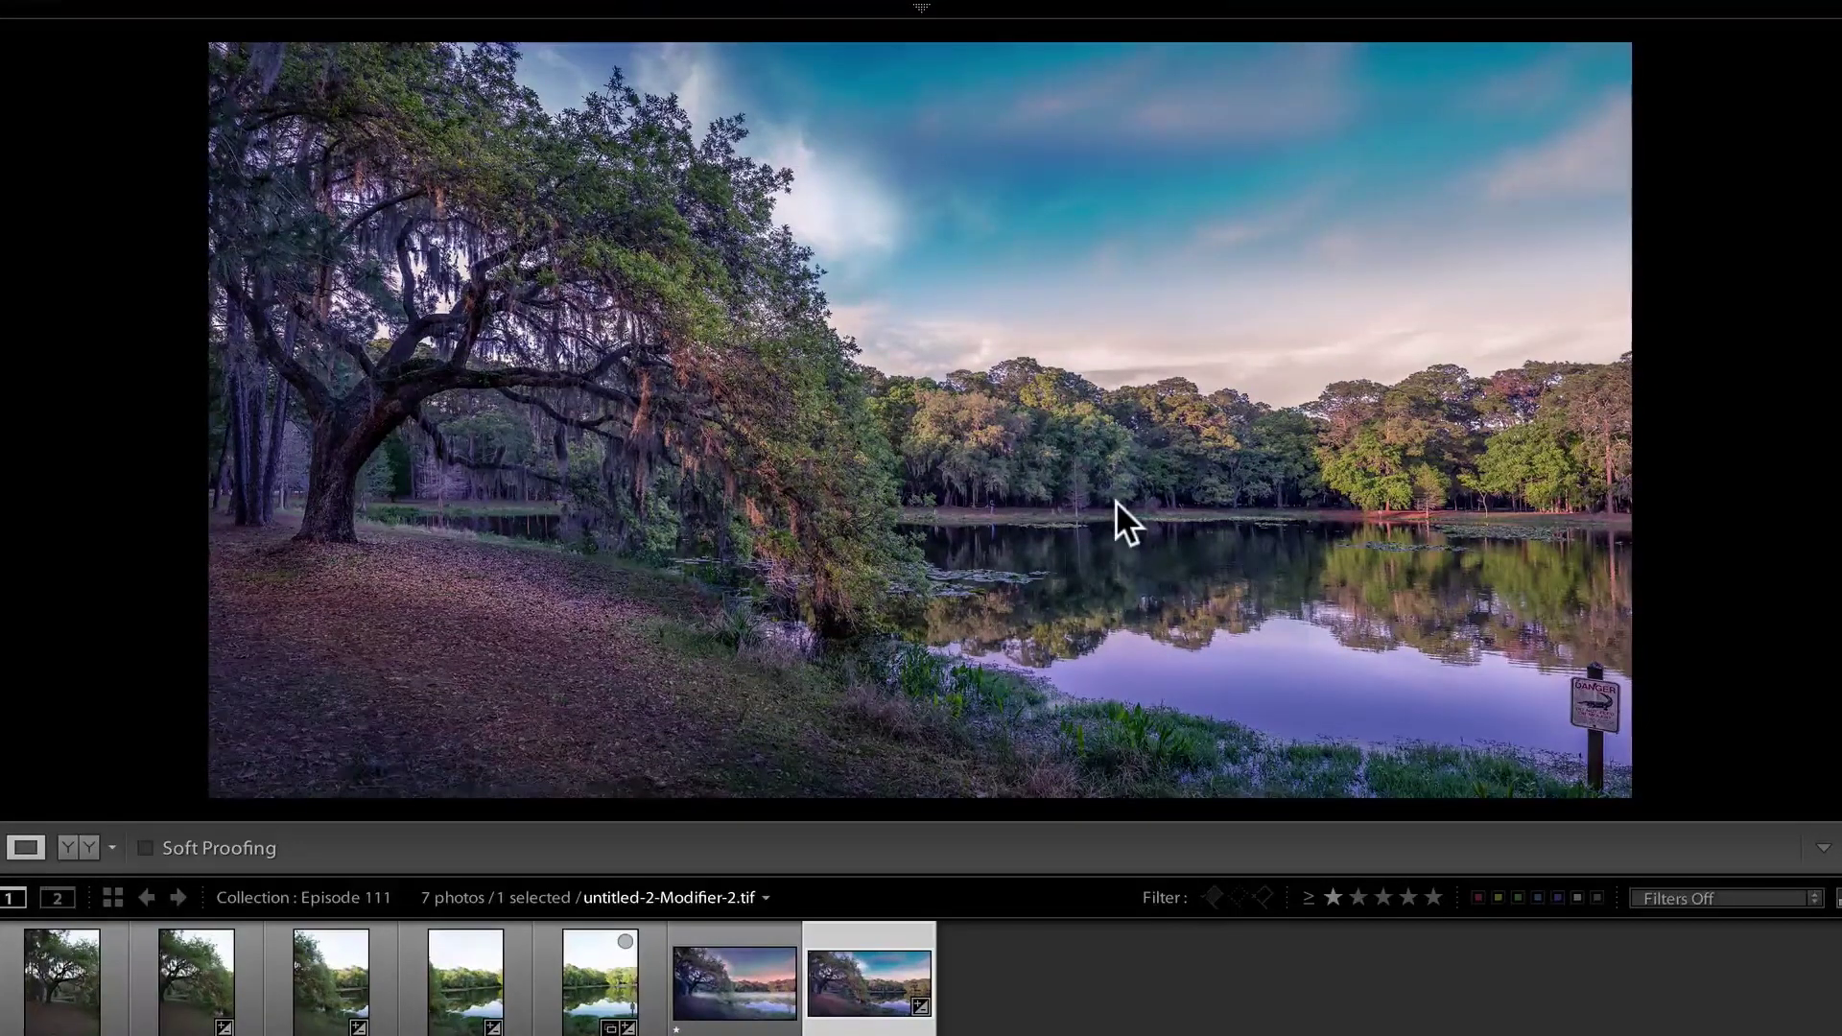
- Bring the lakeside photo up in Photoshop and zoom around the lake
key(super+Tab)
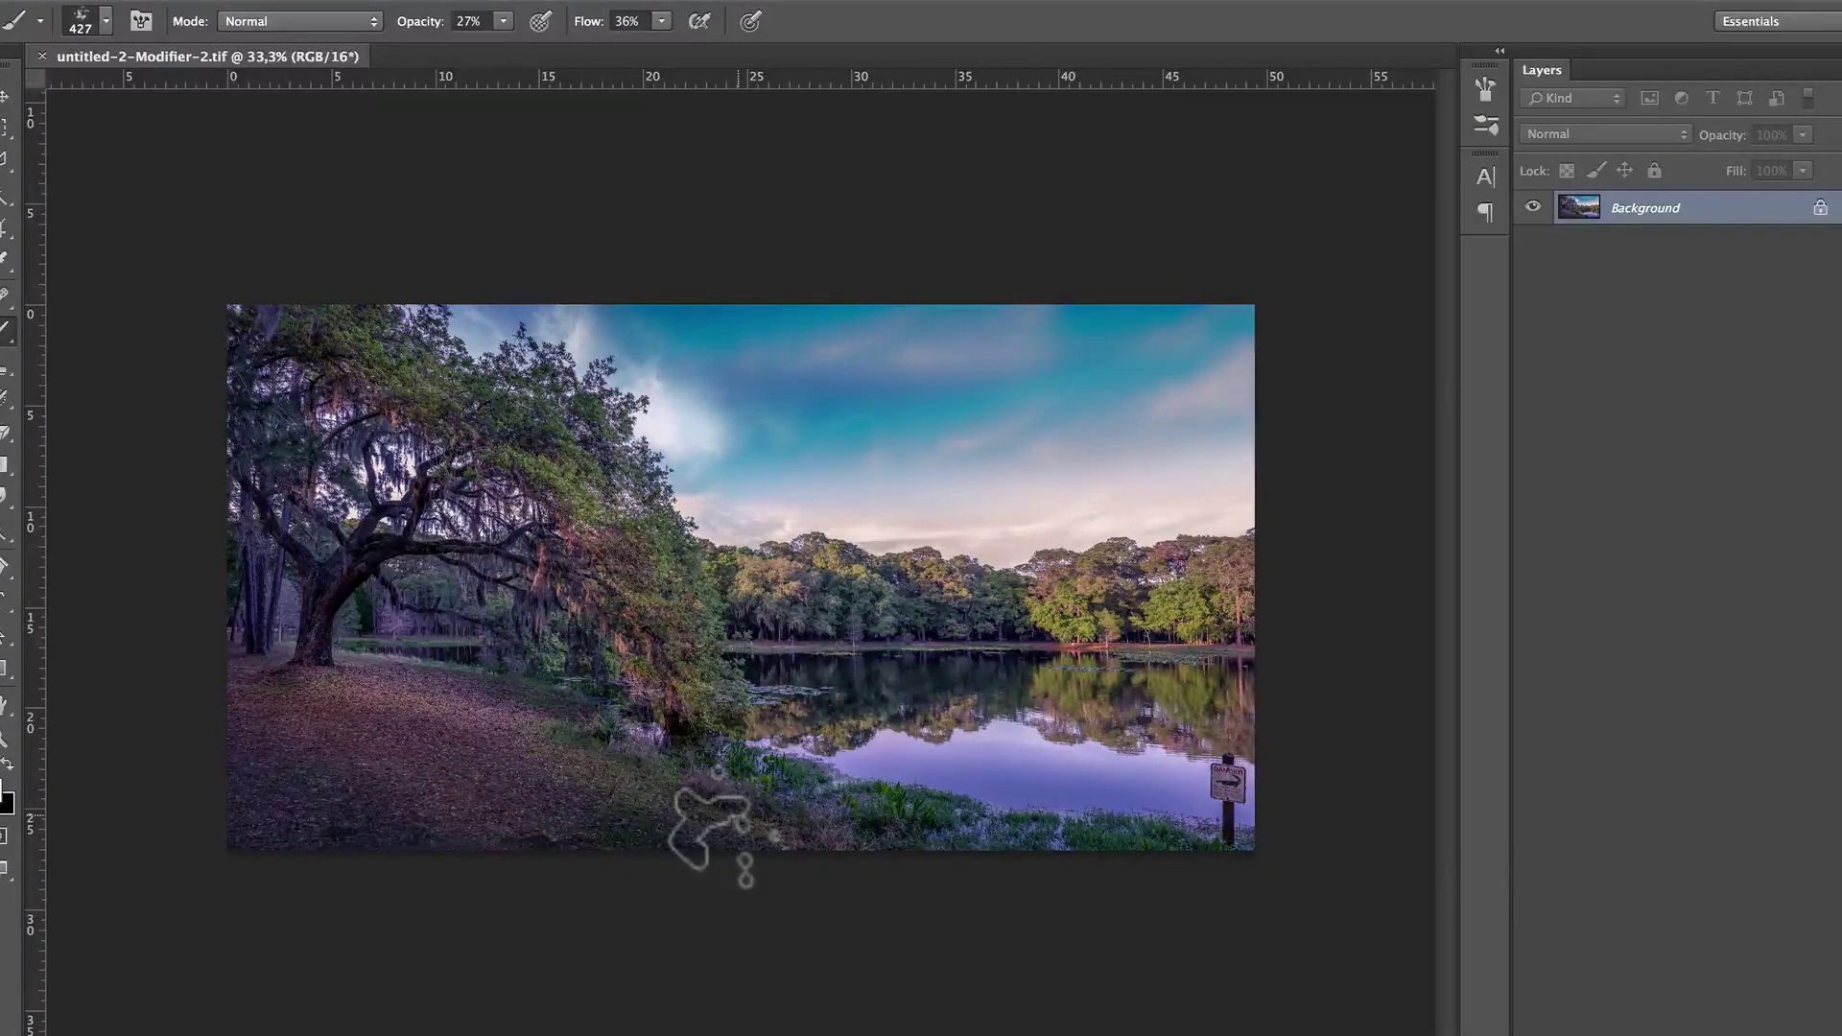
key(z)
click(810, 679)
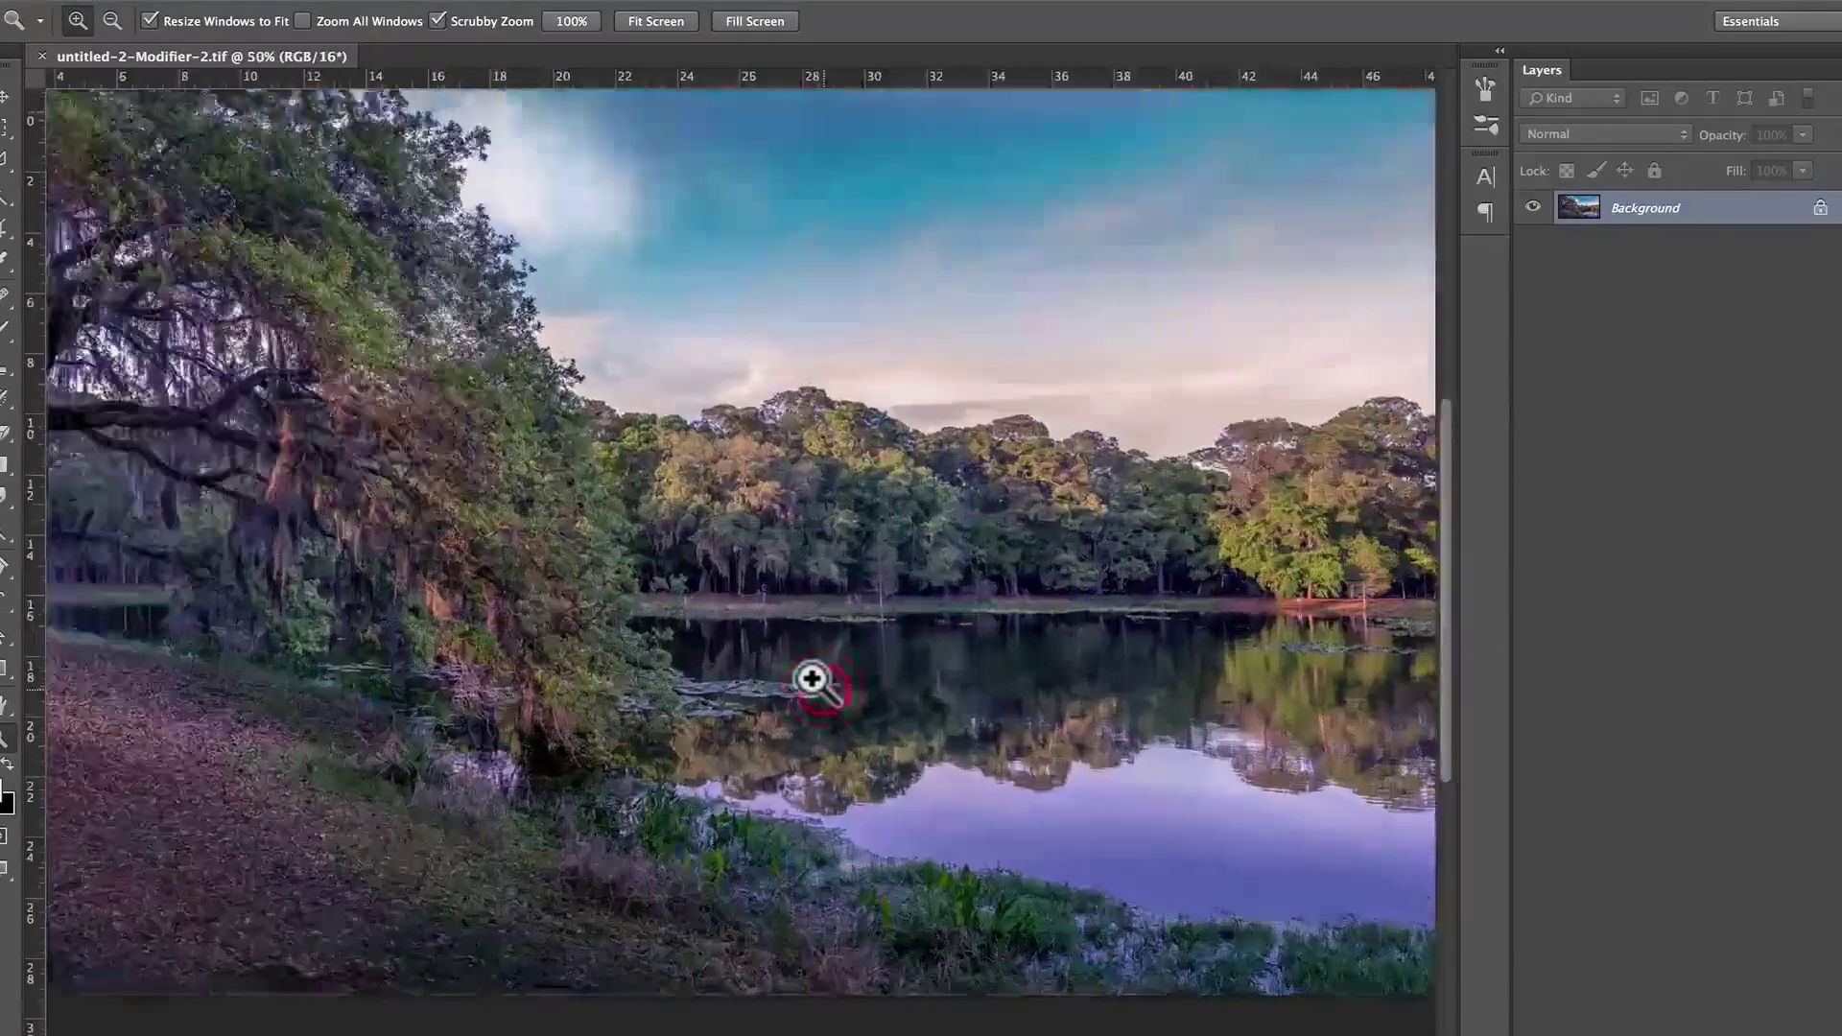
alt+click(810, 680)
alt+click(813, 682)
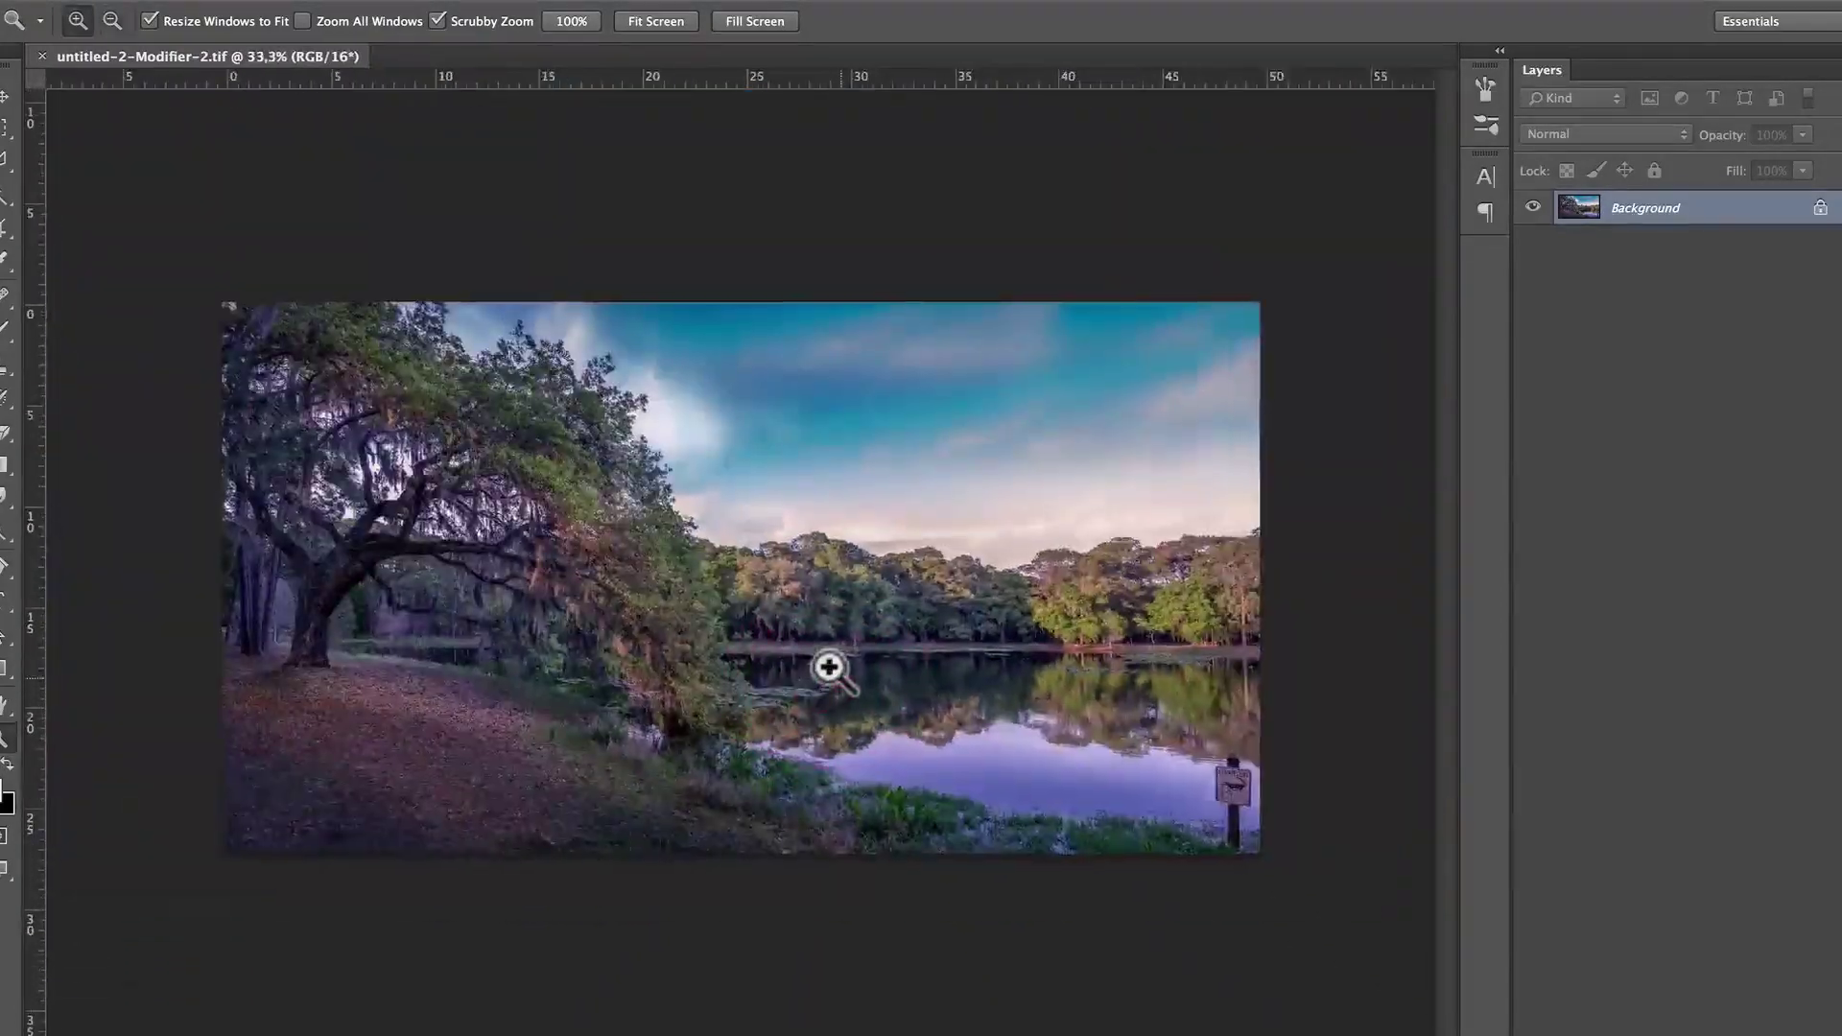
click(825, 667)
alt+click(822, 665)
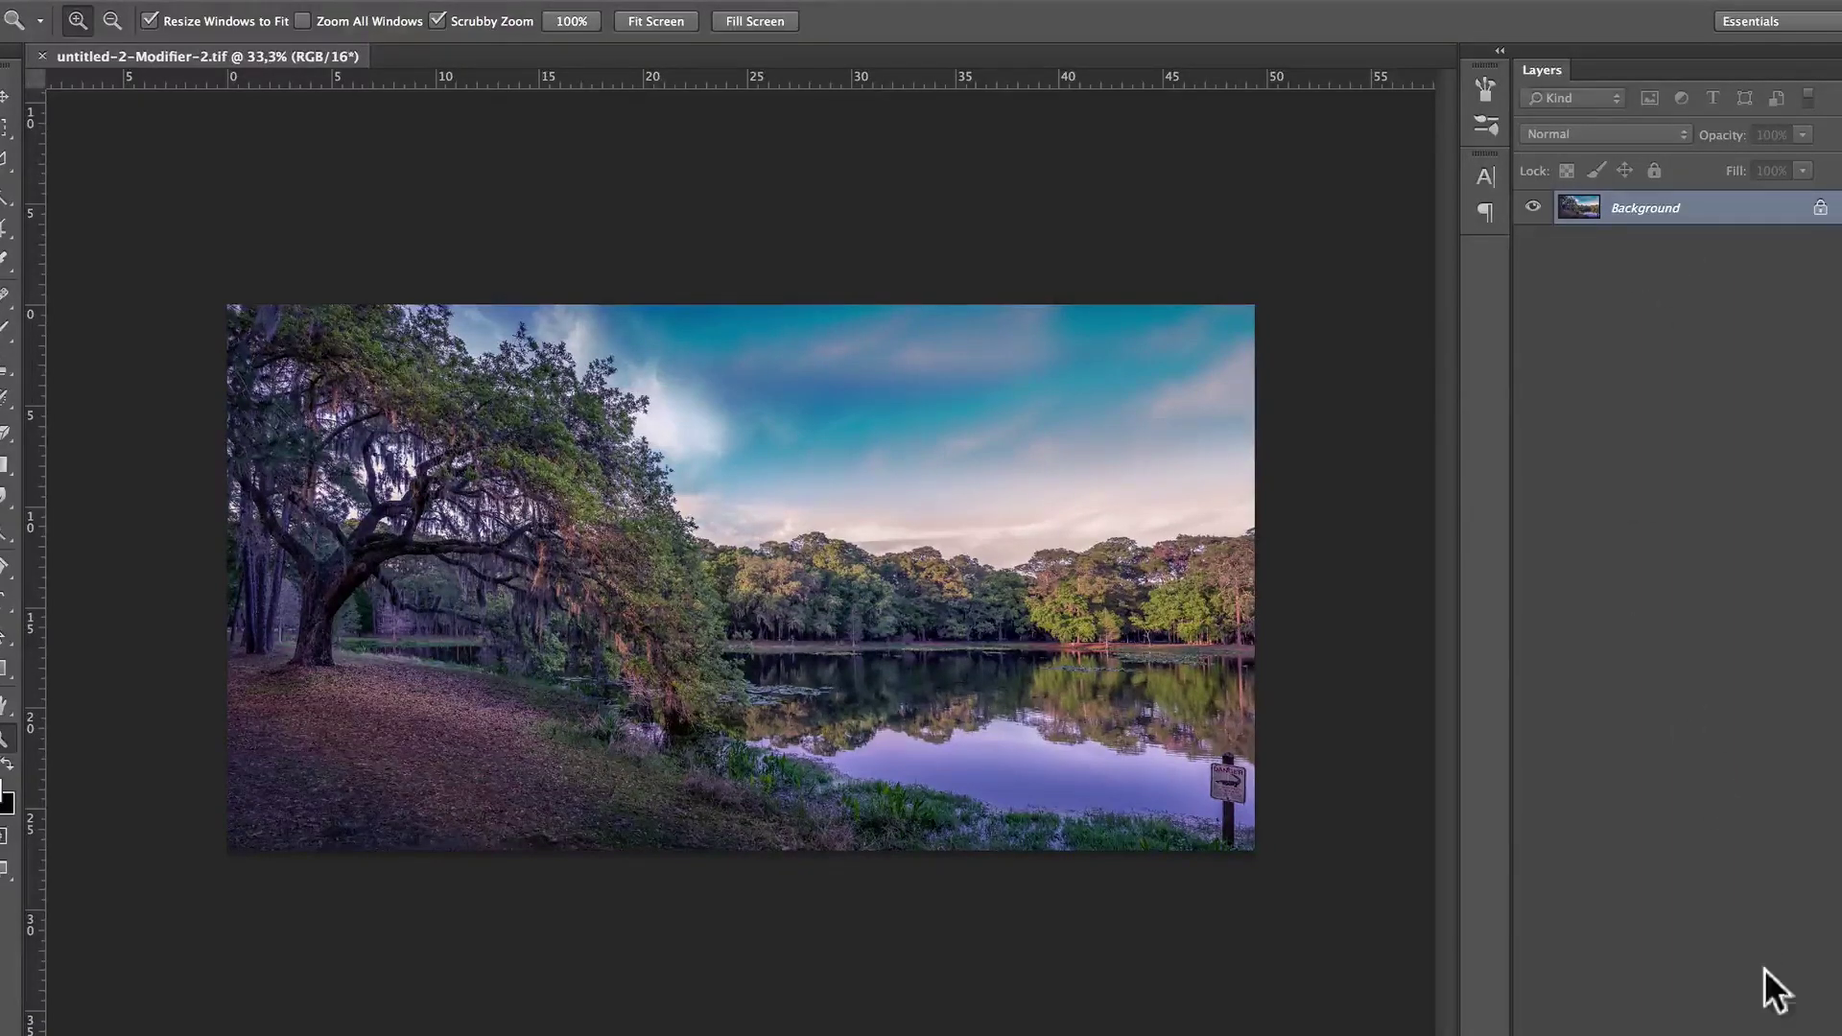
- Add a new layer above the photo named 'fog'
click(1801, 1003)
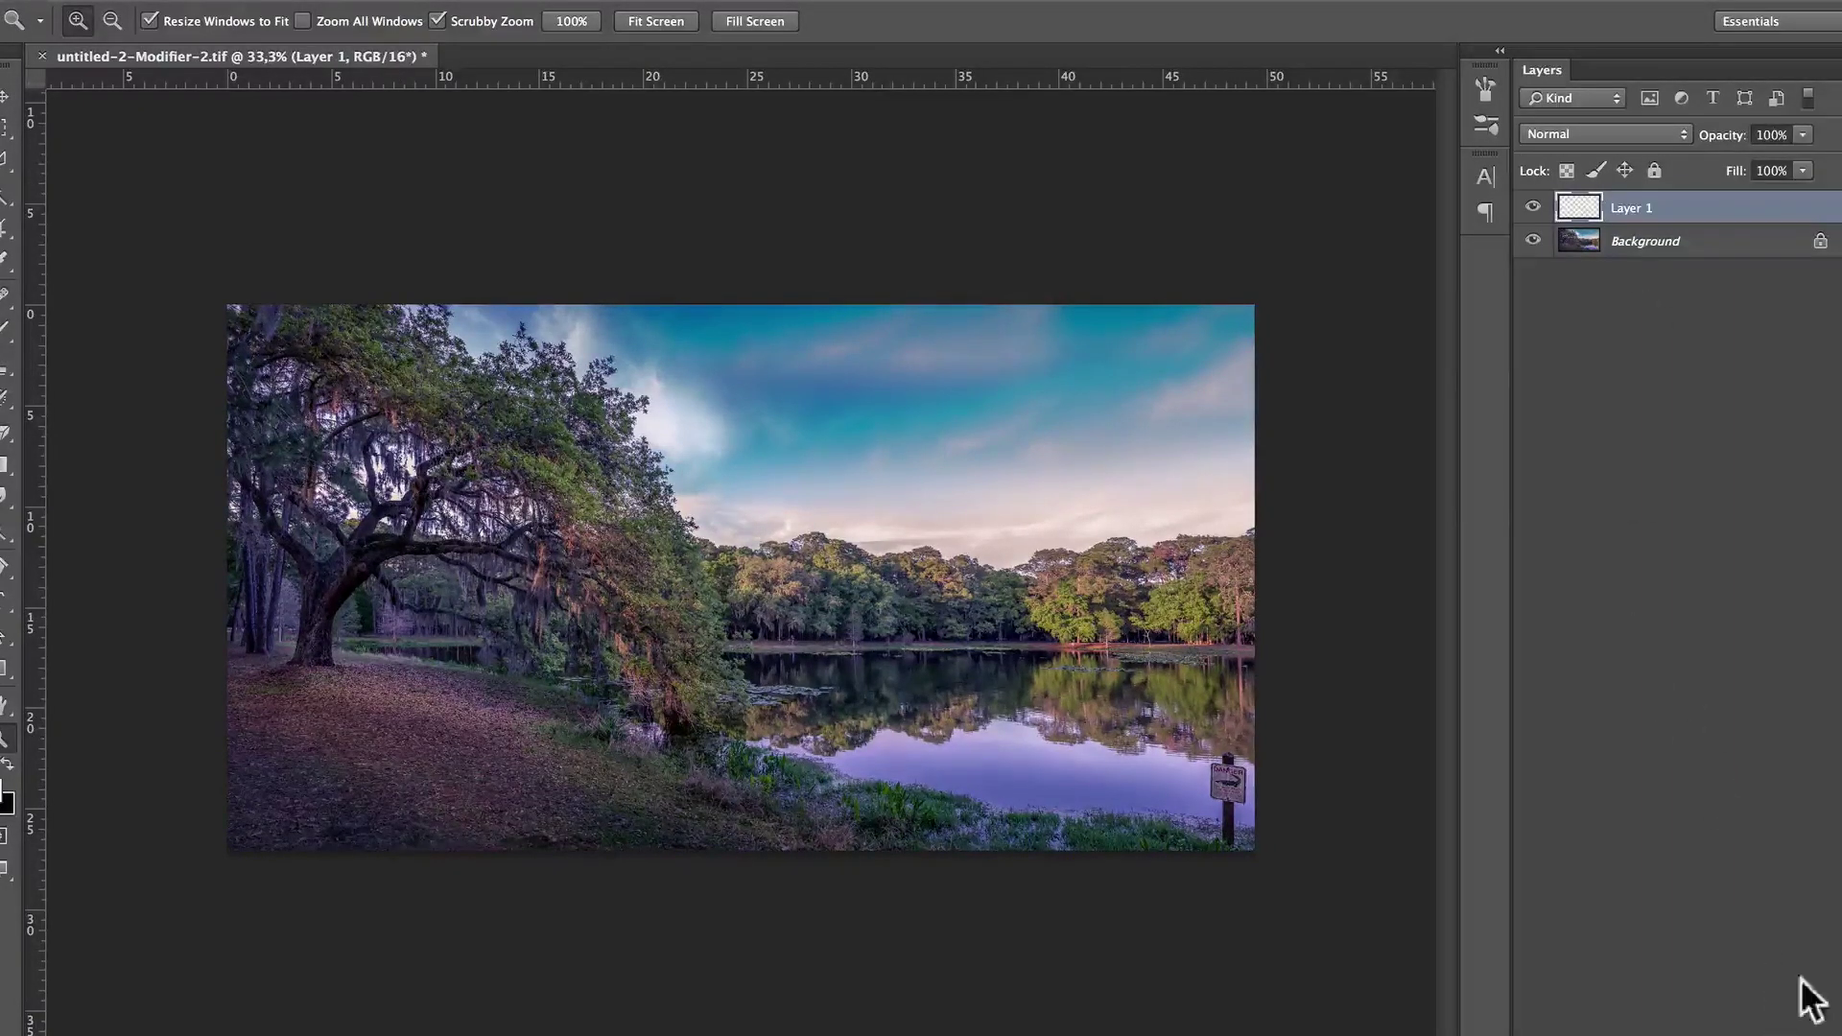
double_click(1631, 206)
text(fog)
key(Return)
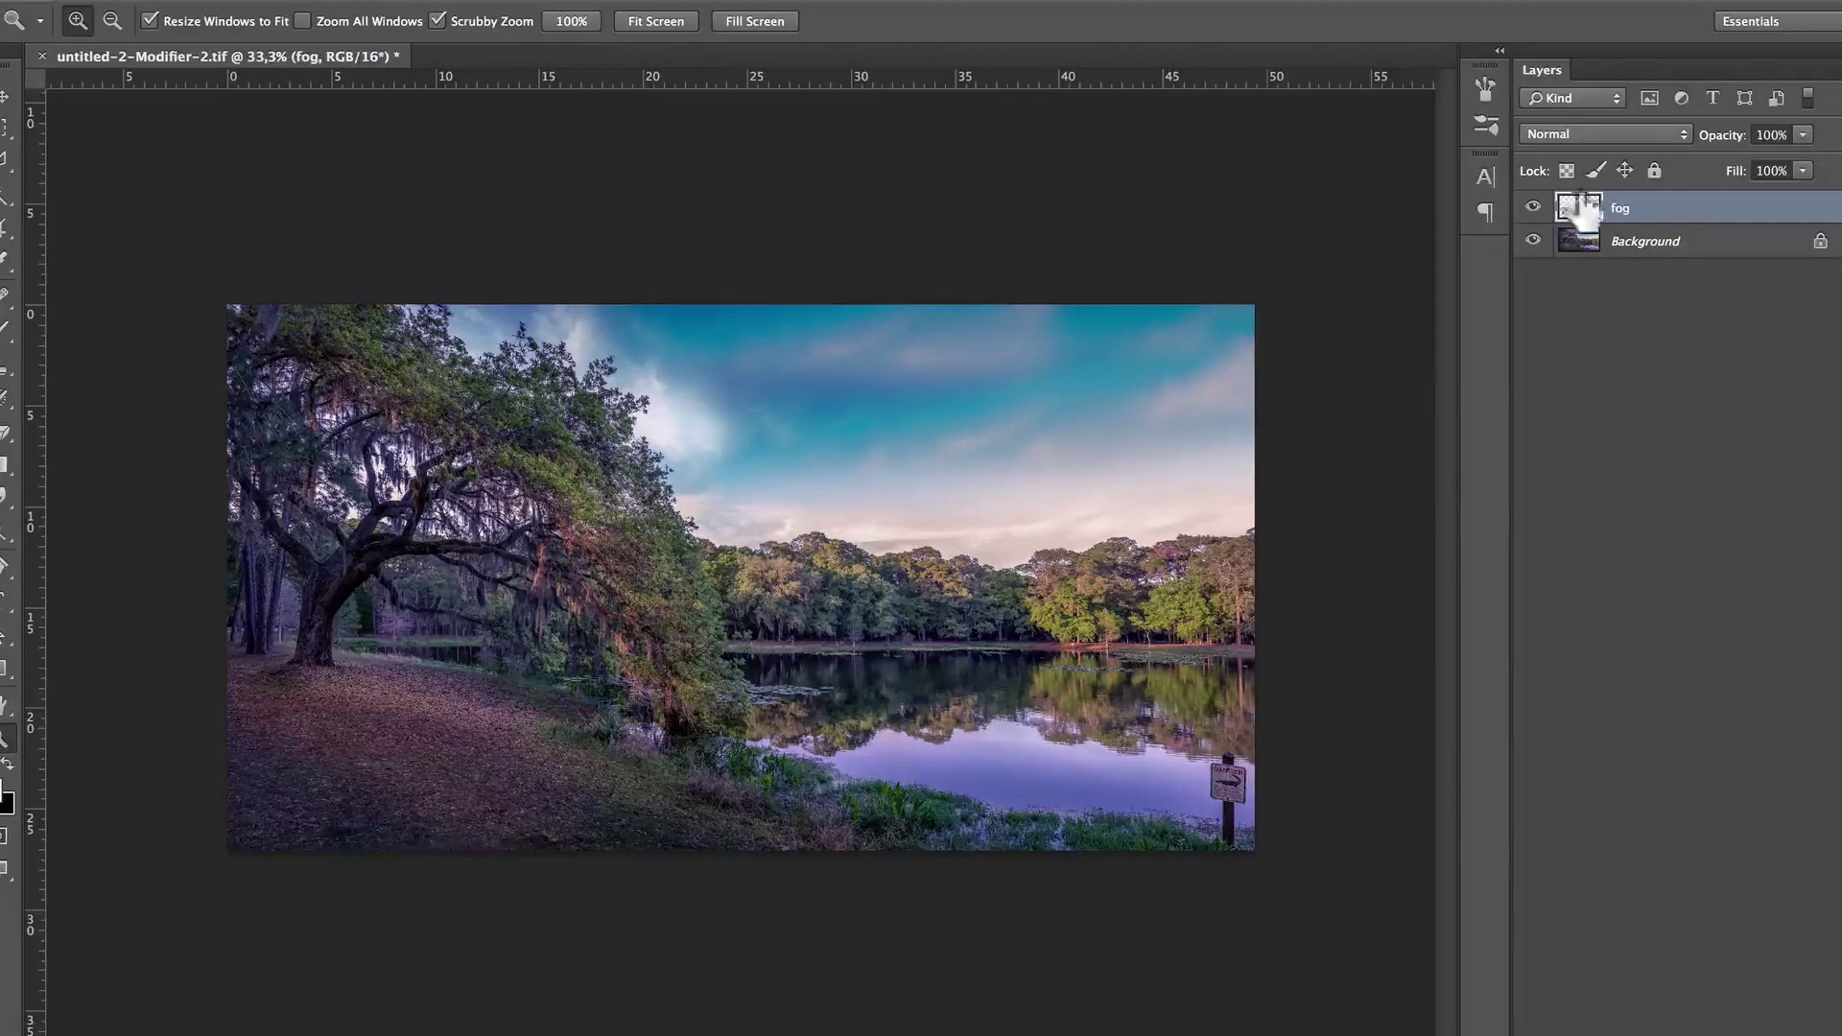
- Fill the fog layer with Filter > Render > Clouds
click(605, 2)
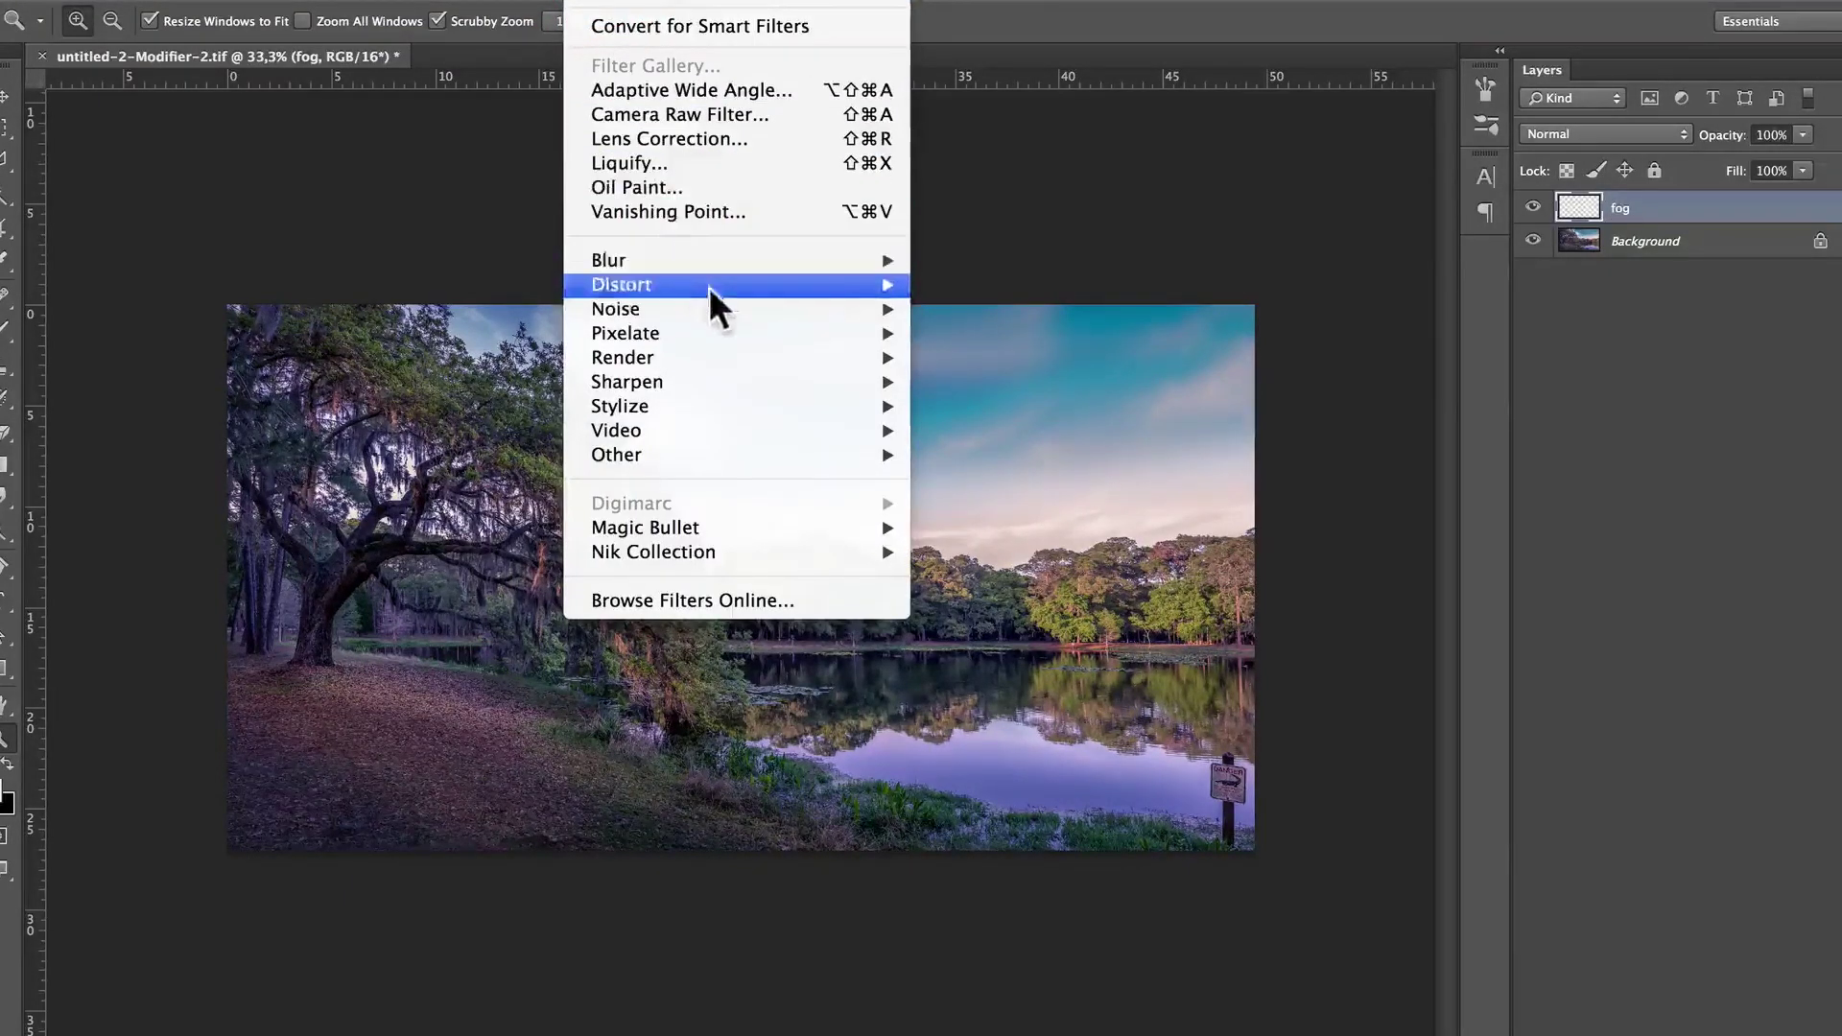
mouse_move(737, 397)
mouse_move(760, 359)
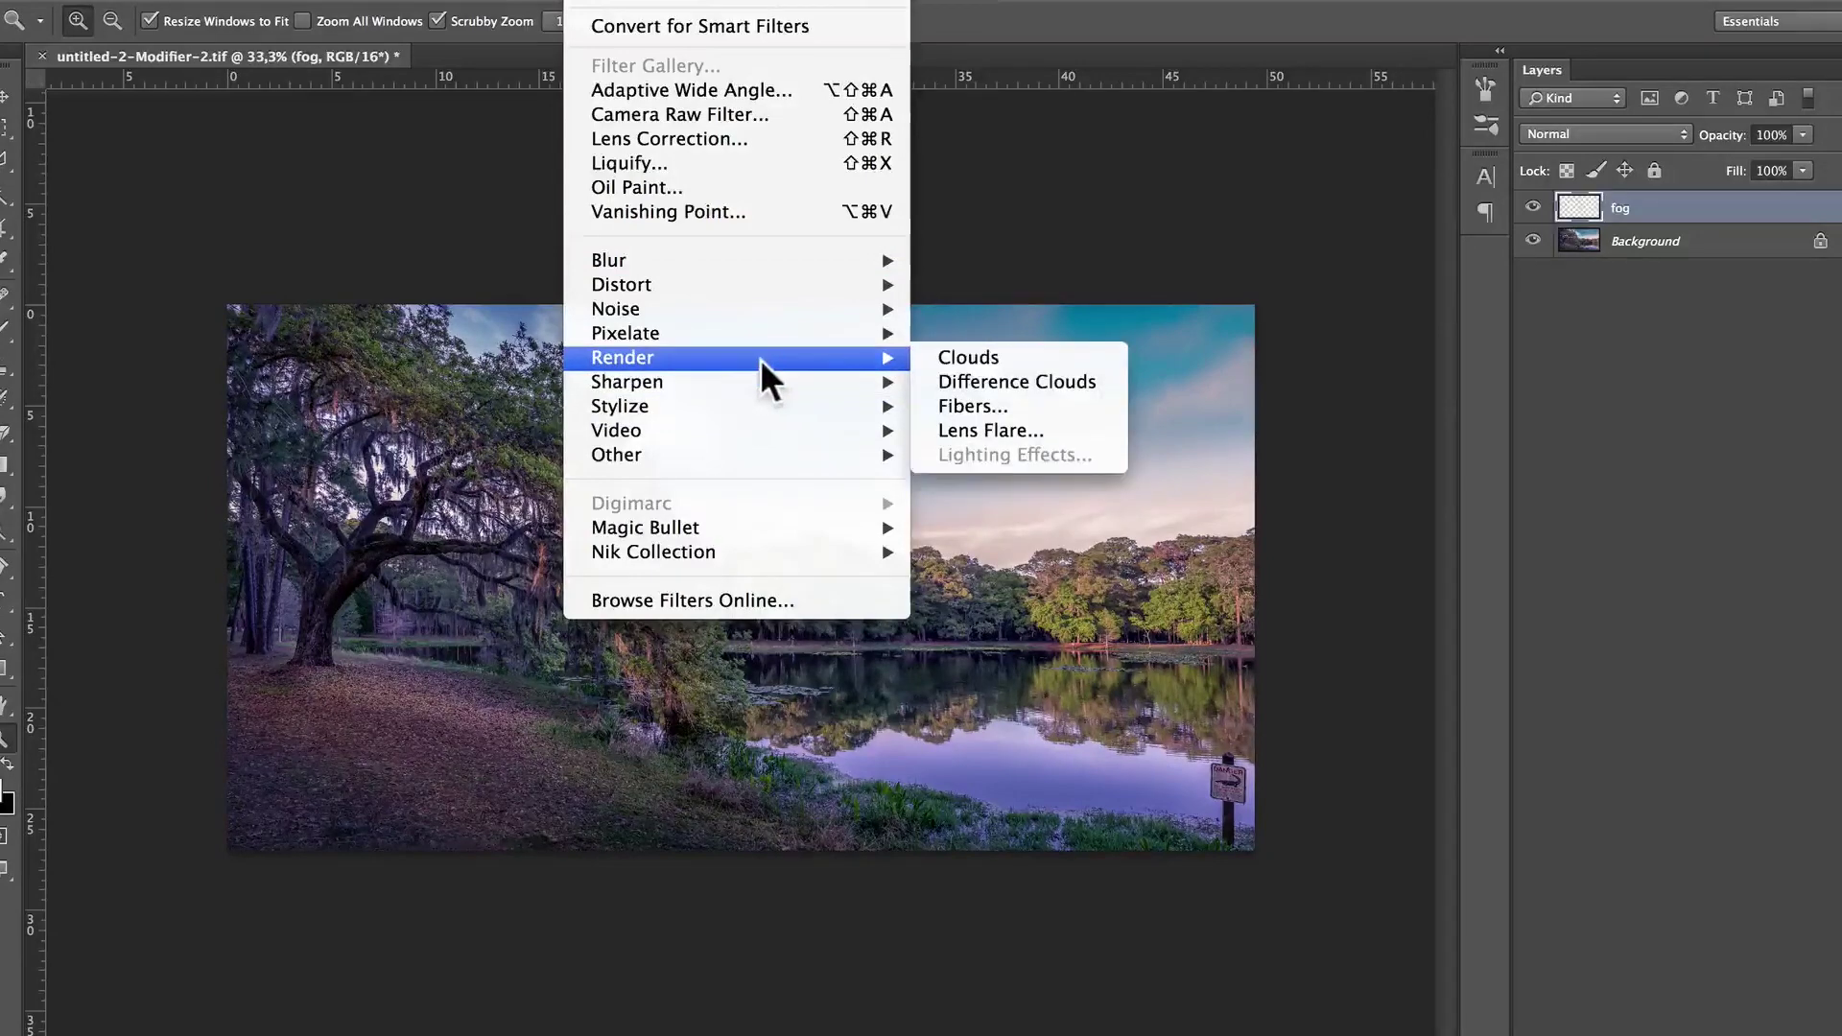
click(1036, 357)
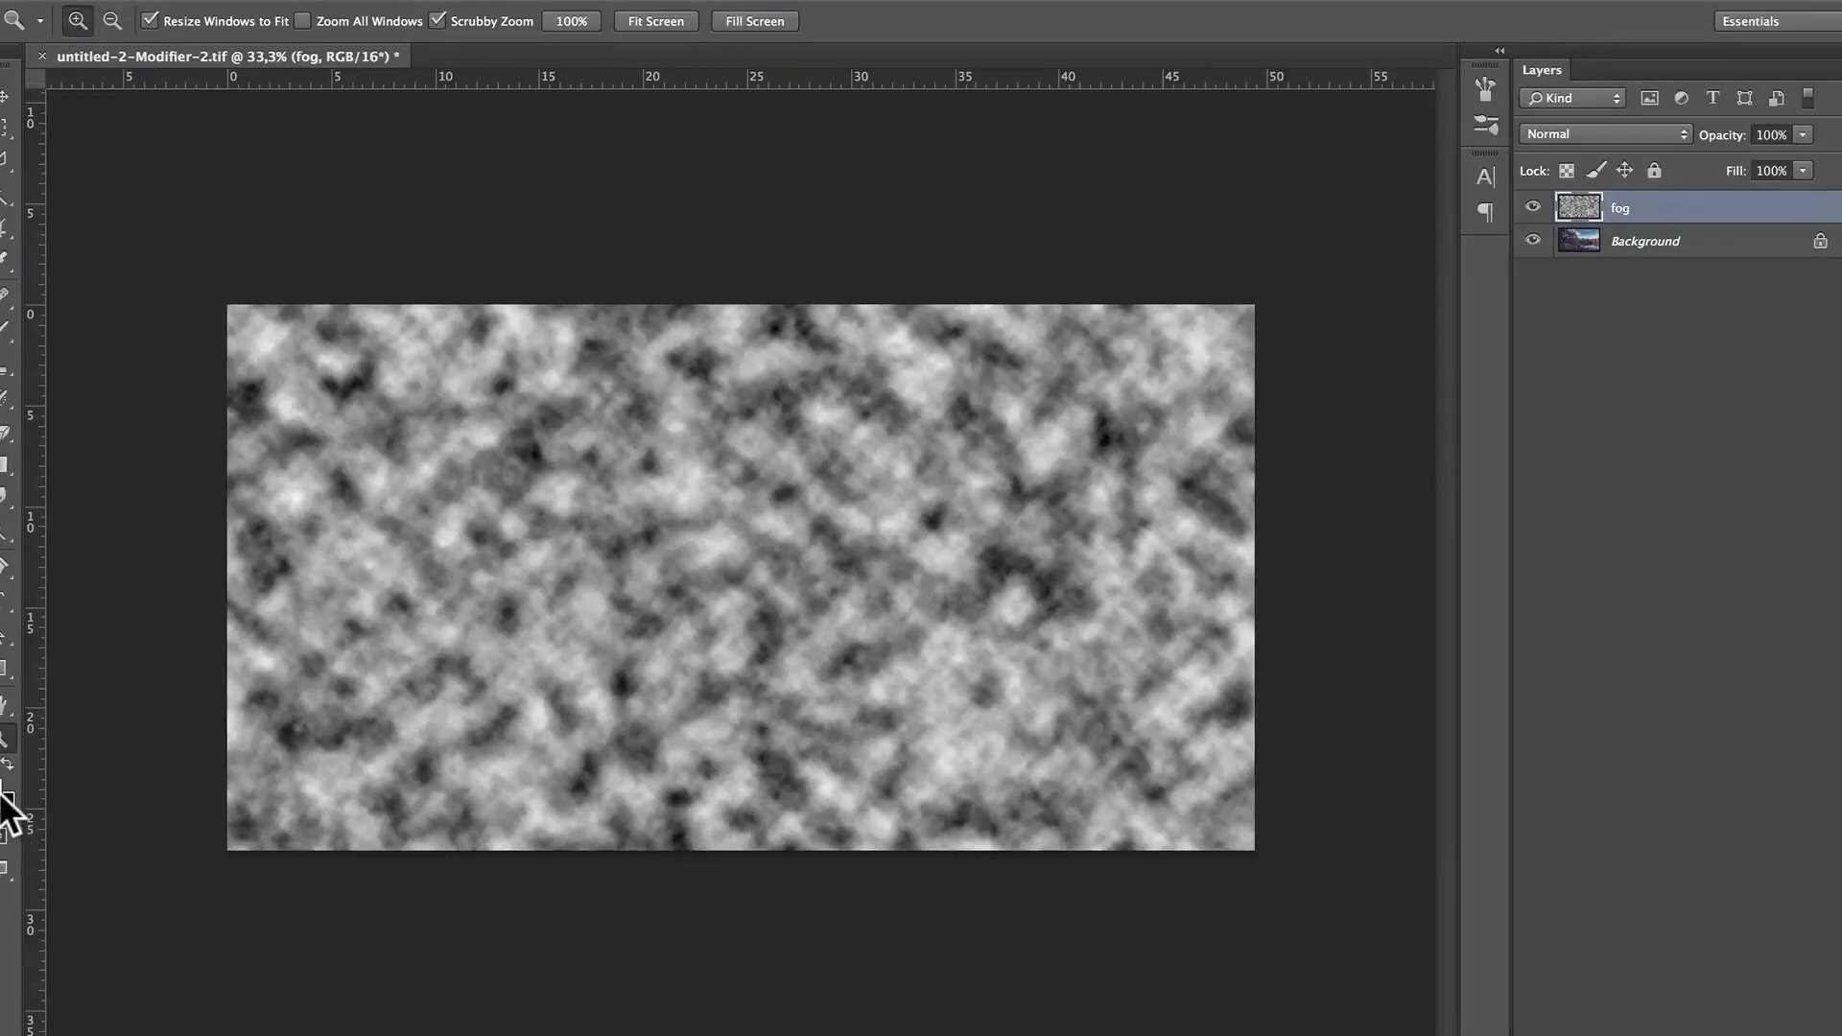
- Swap foreground/background colours and set the fog layer's blend mode to Screen
click(4, 804)
click(1597, 133)
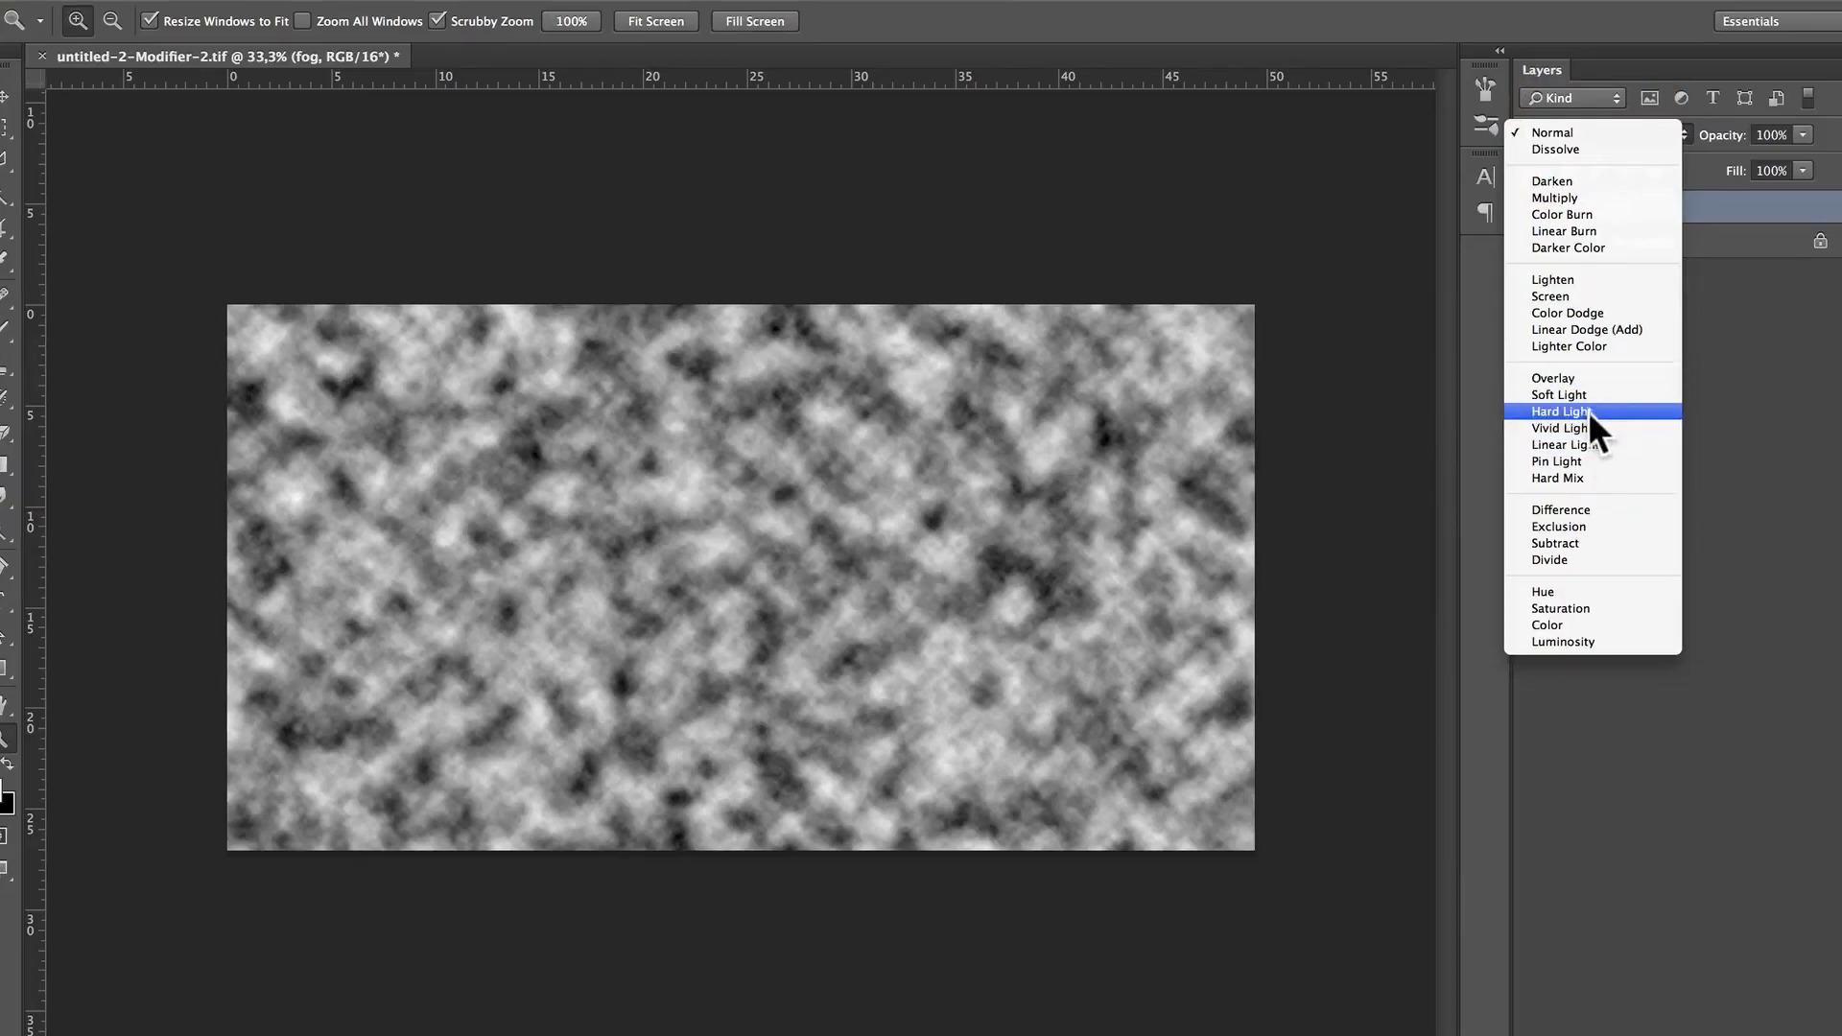
click(1606, 293)
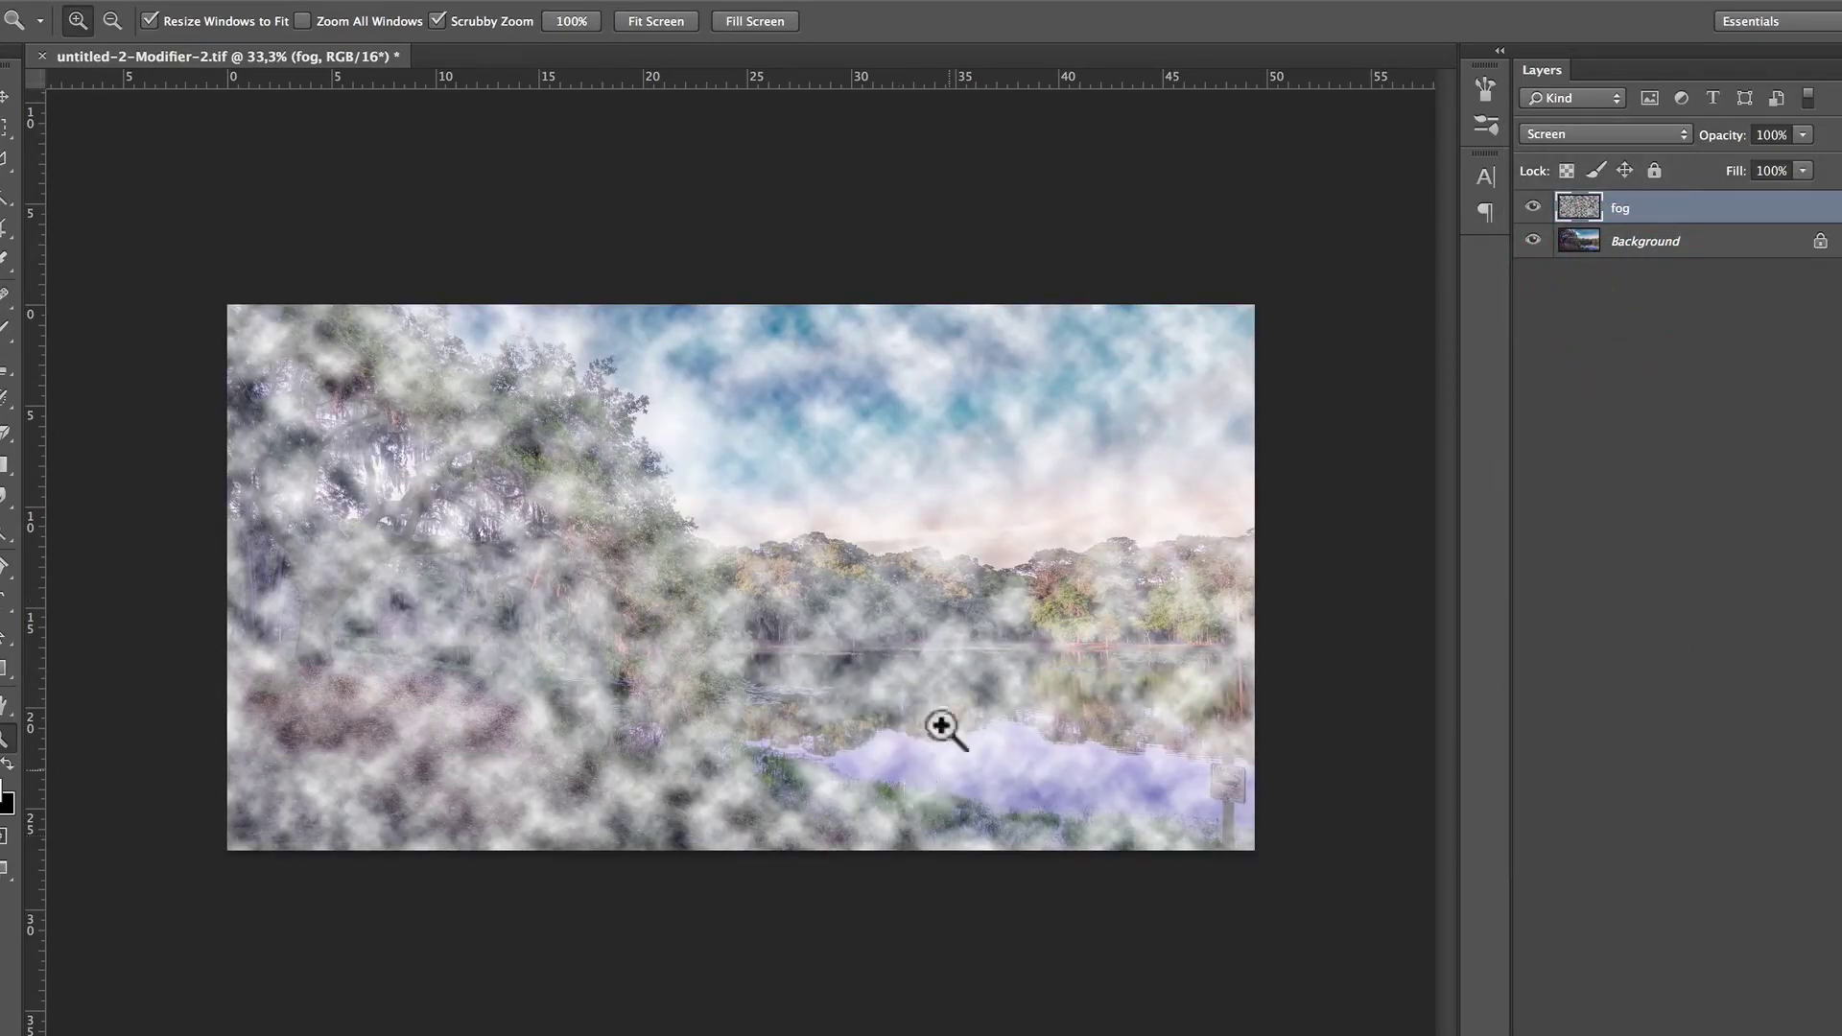
click(905, 642)
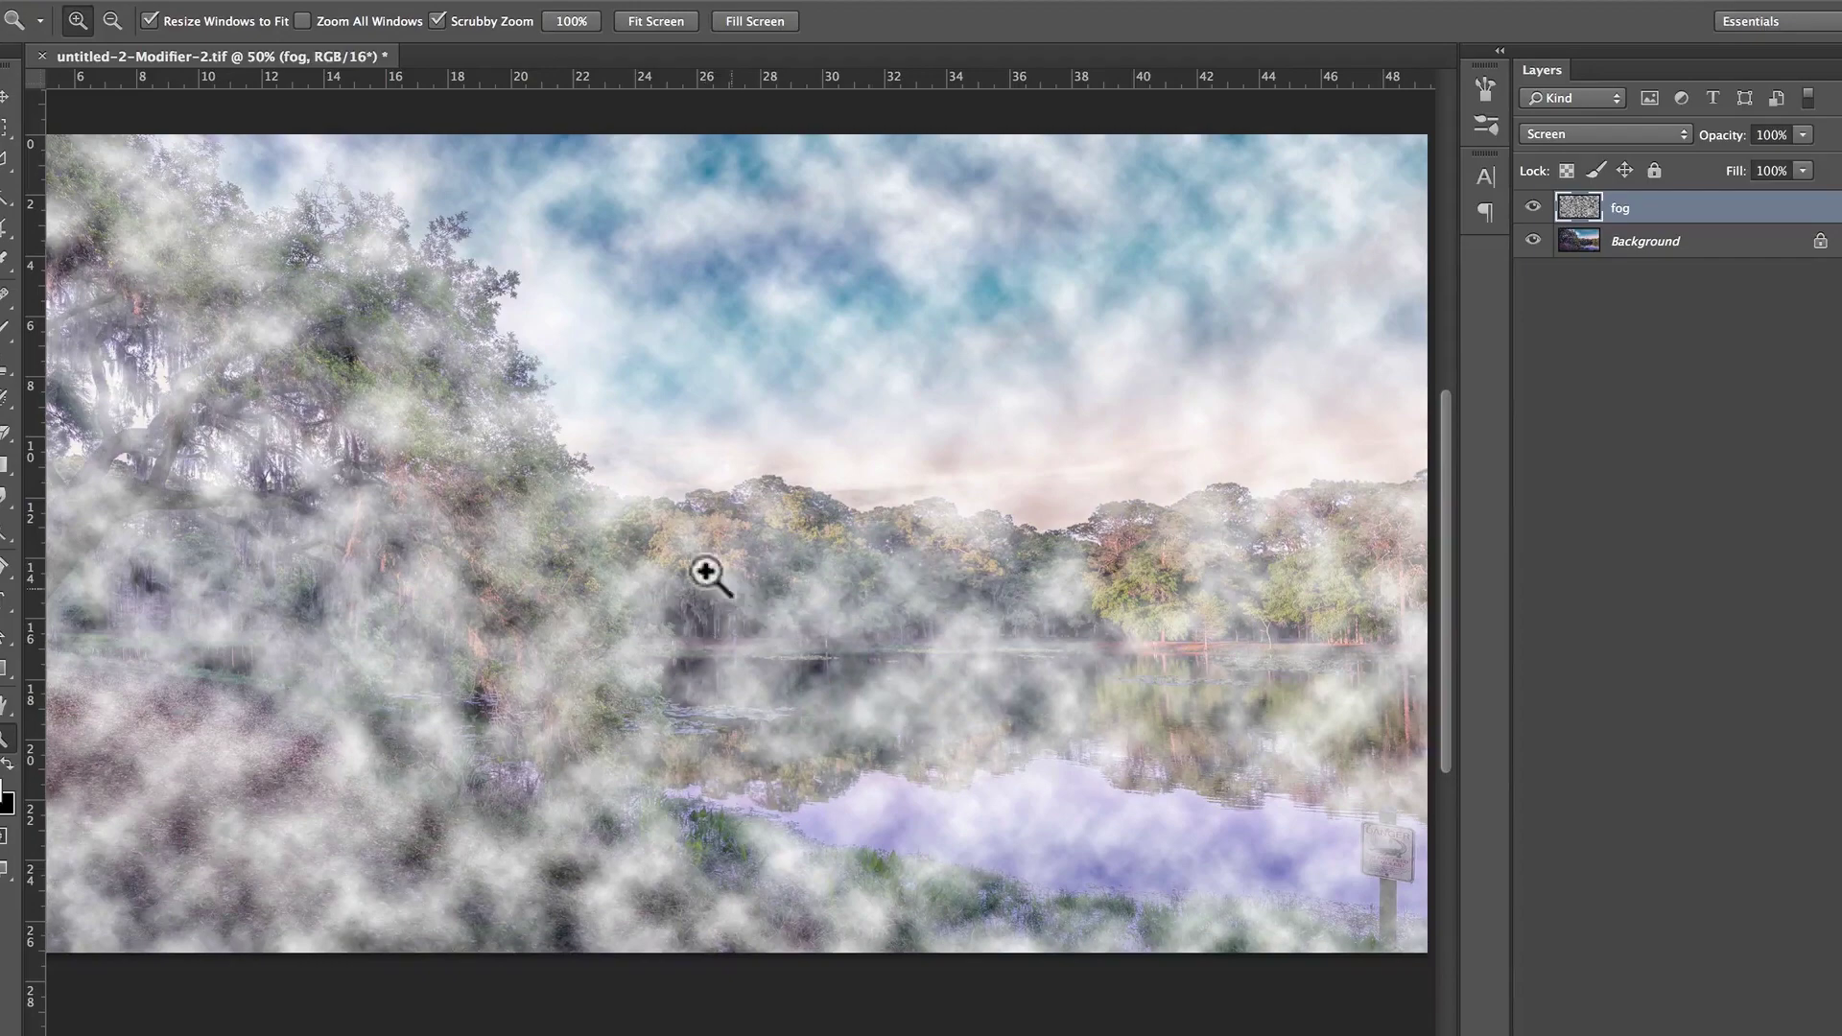
alt+click(646, 522)
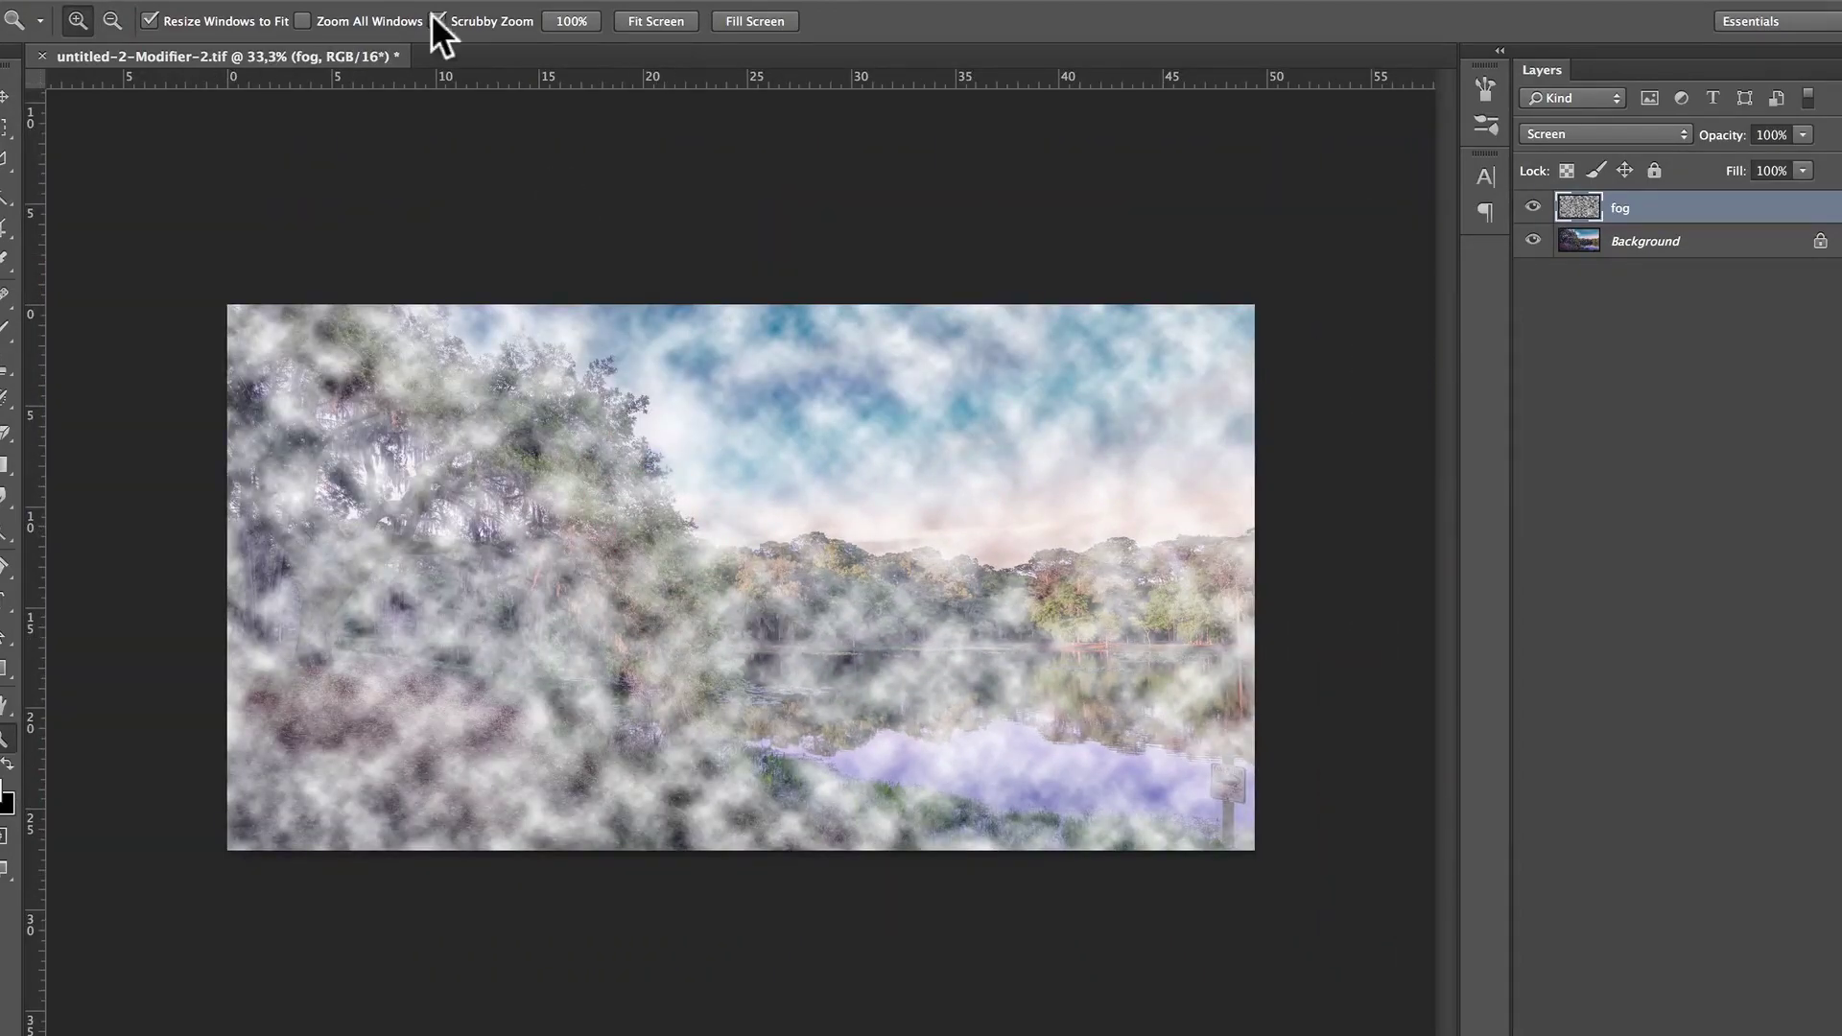
click(576, 3)
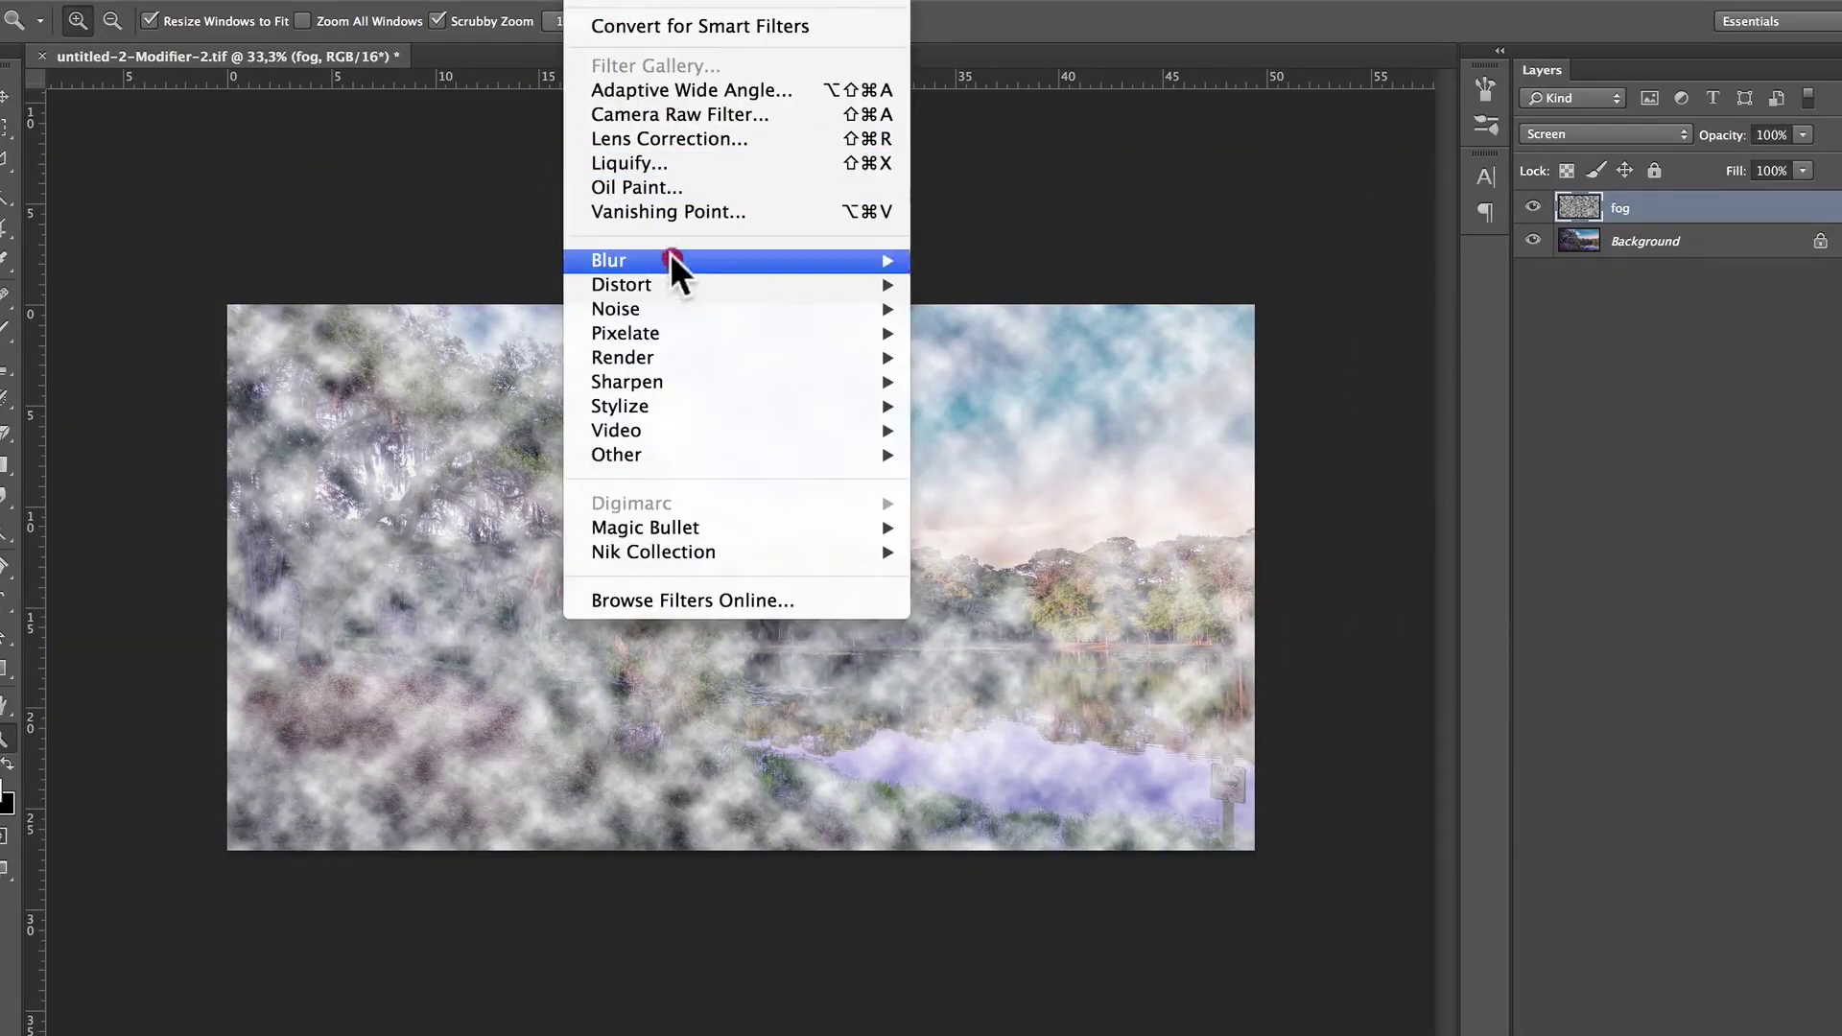
- Open Gaussian Blur on the fog at a 44,4-pixel radius, dialog moved aside to preview
mouse_move(671, 259)
click(1021, 443)
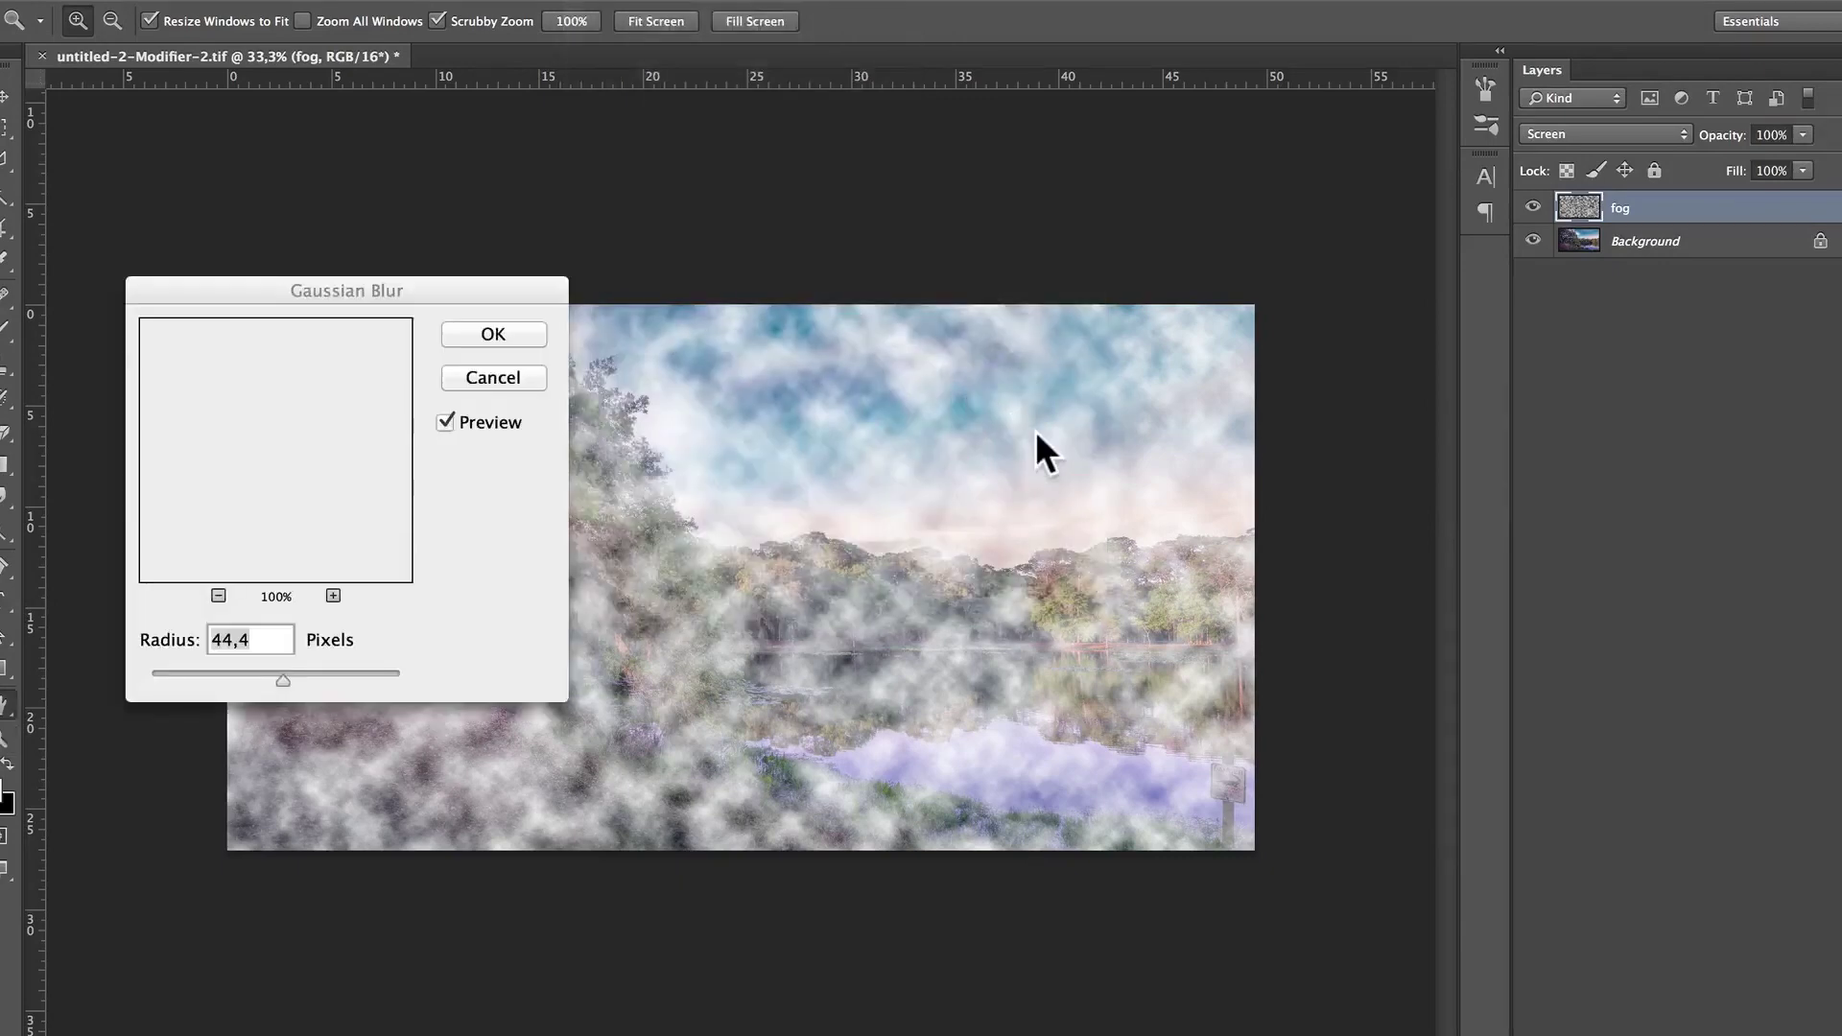
drag(405, 282, 421, 173)
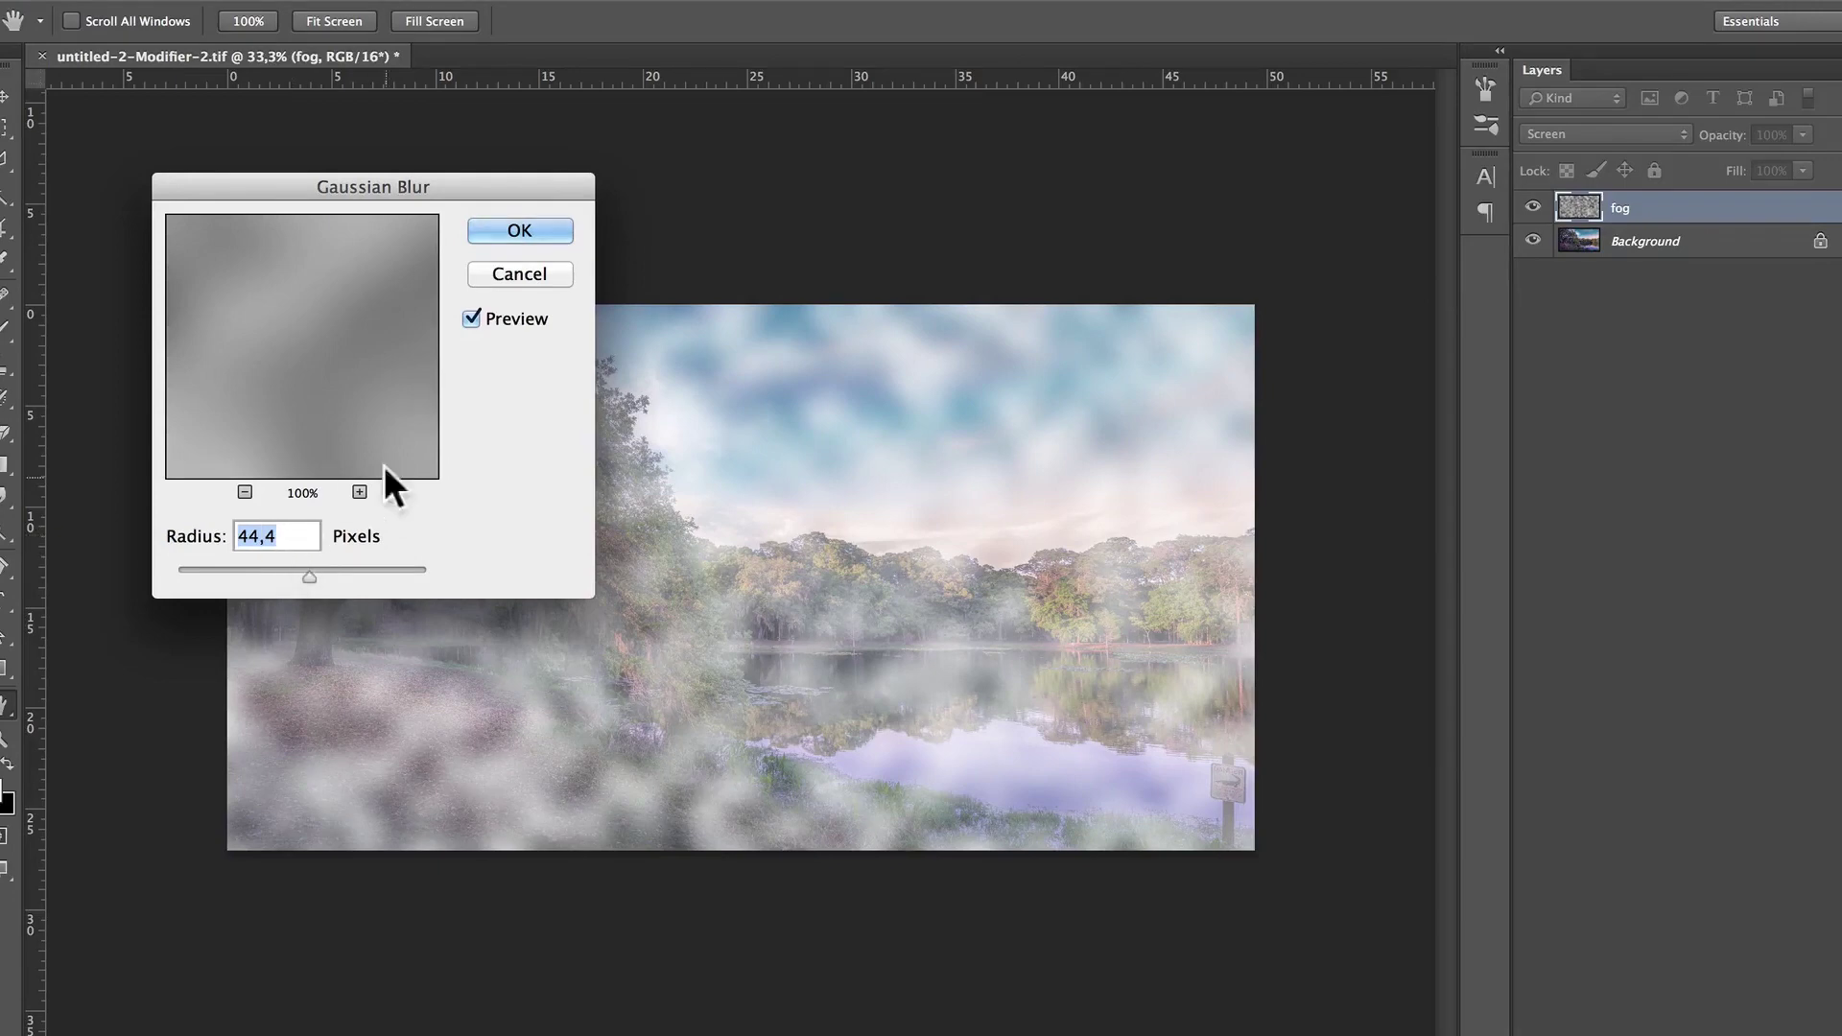
- Apply the 44,4-pixel Gaussian blur, zoom out, and put the fog layer into Free Transform
click(539, 225)
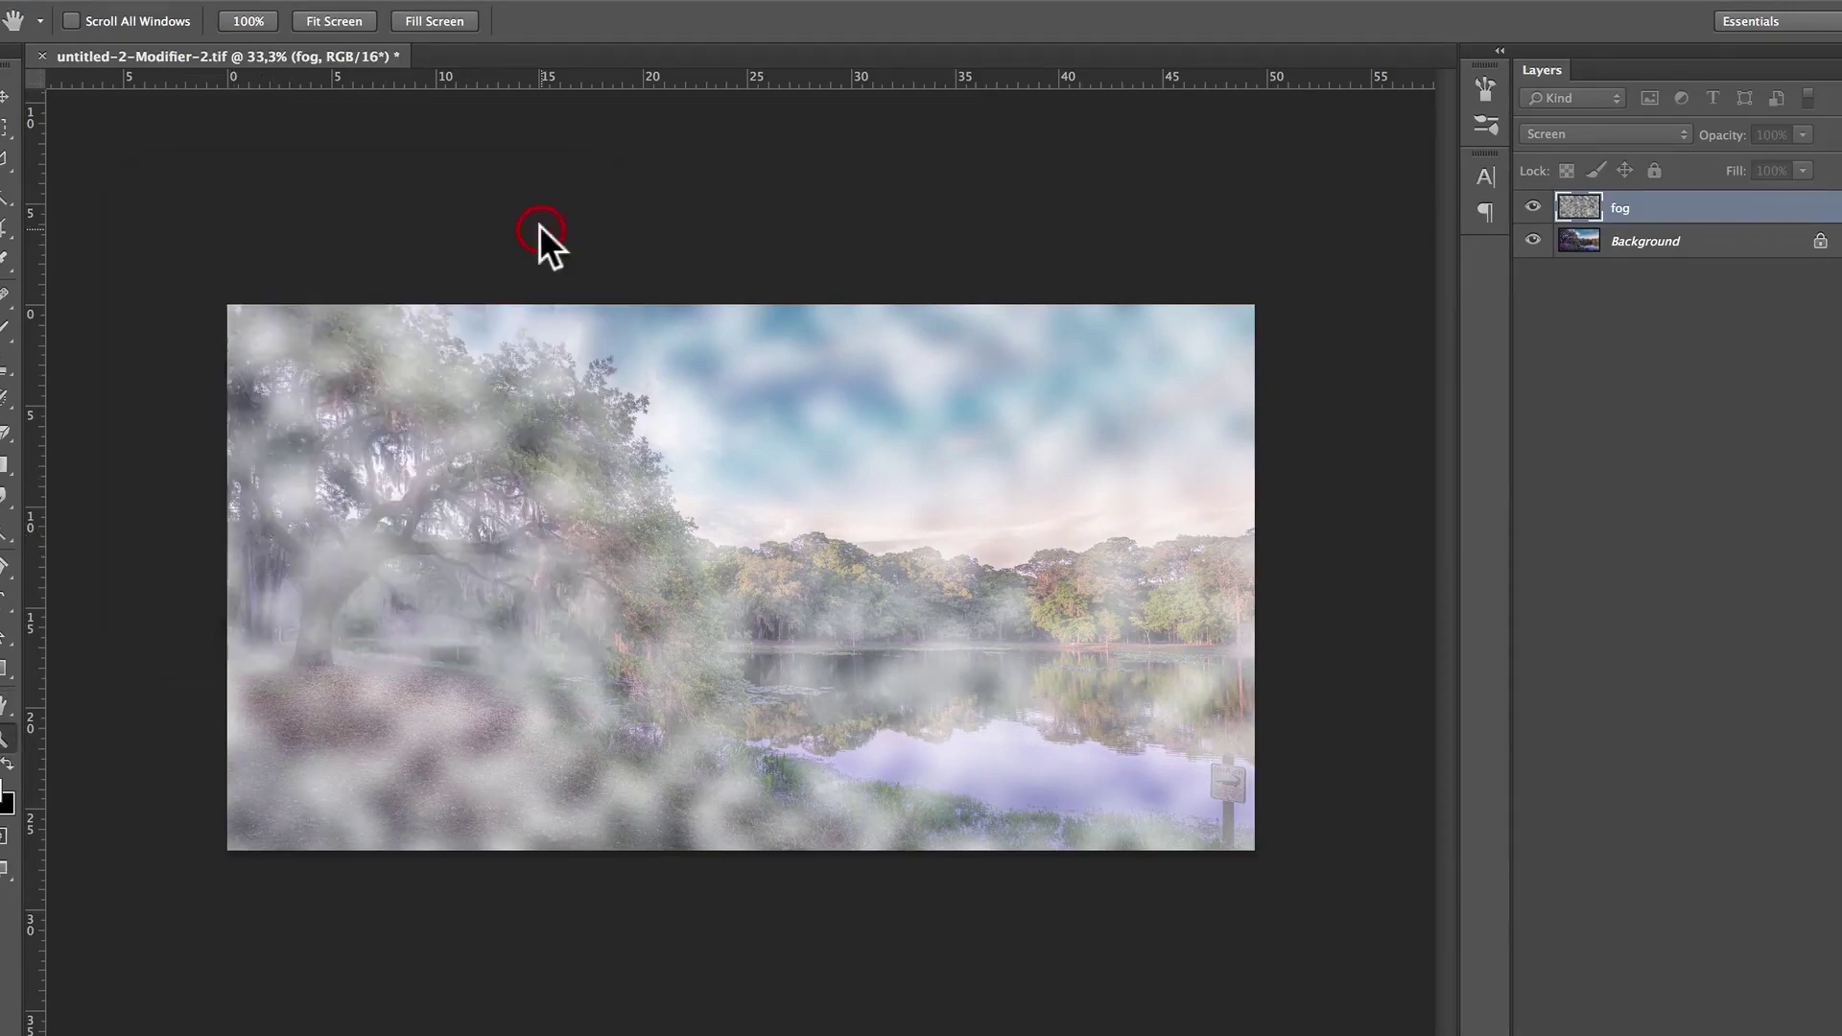
key(z)
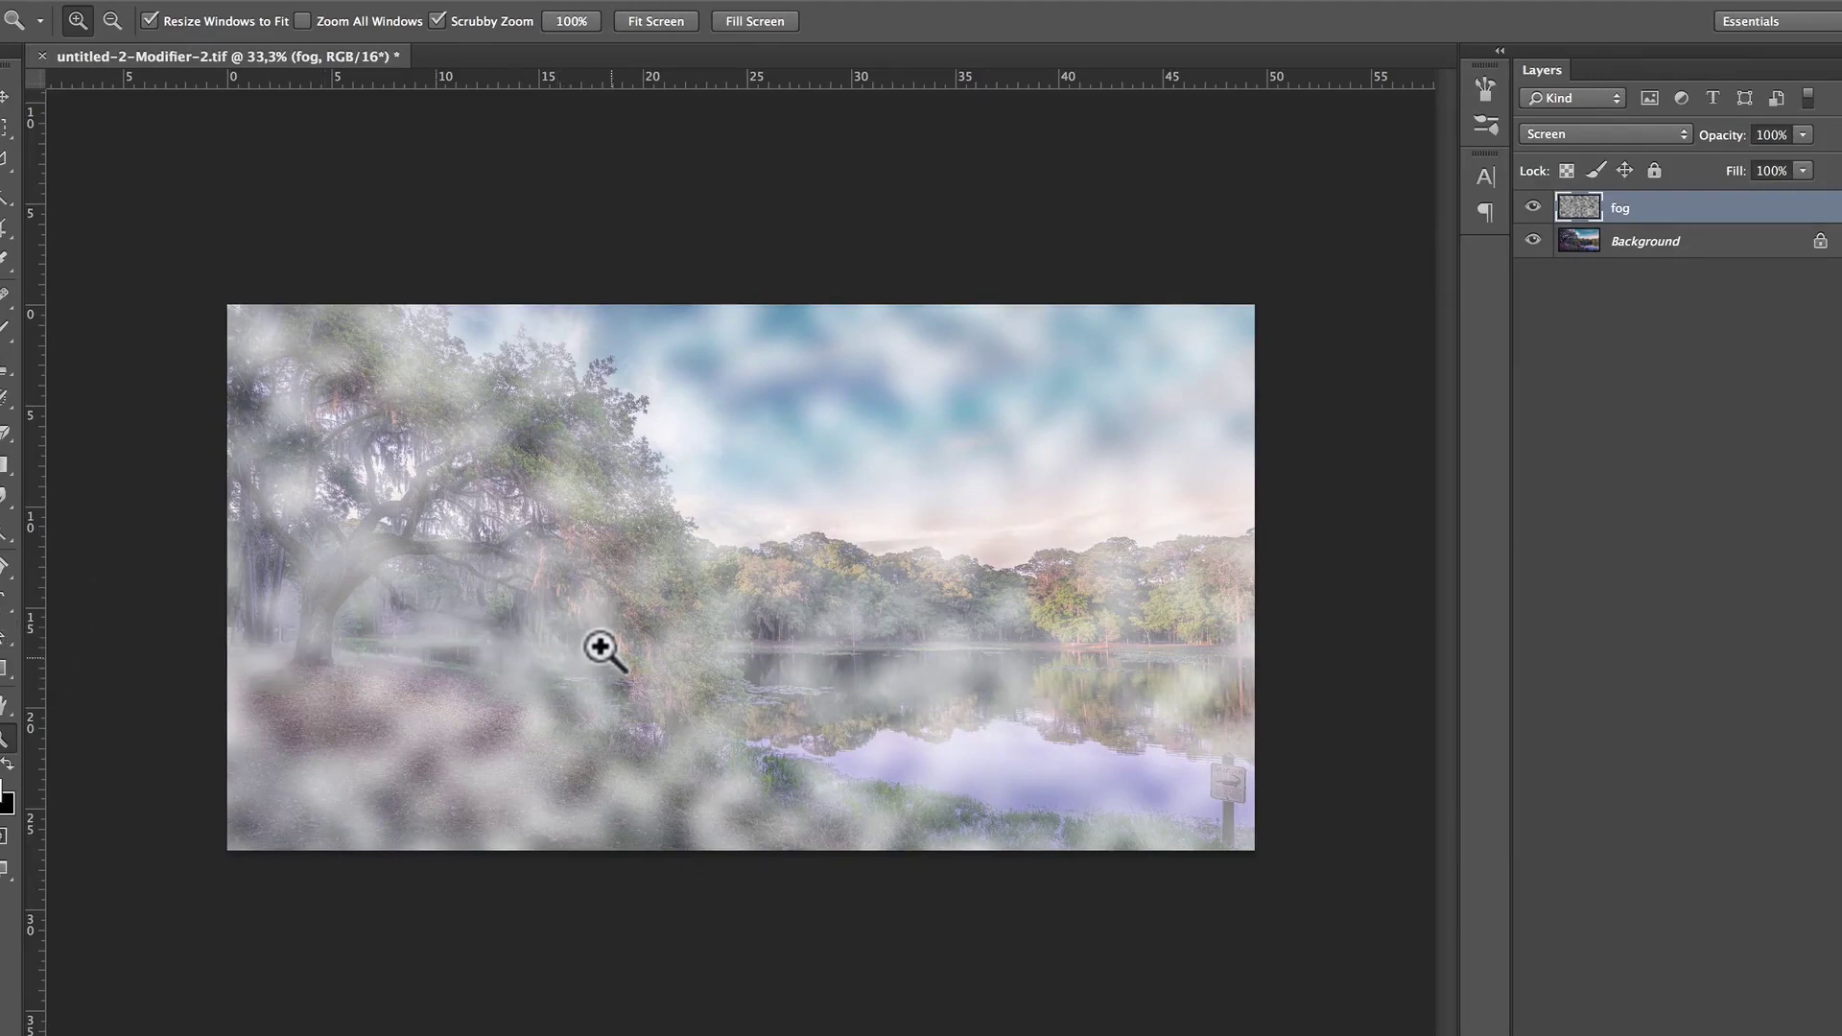
key(alt)
alt+click(733, 593)
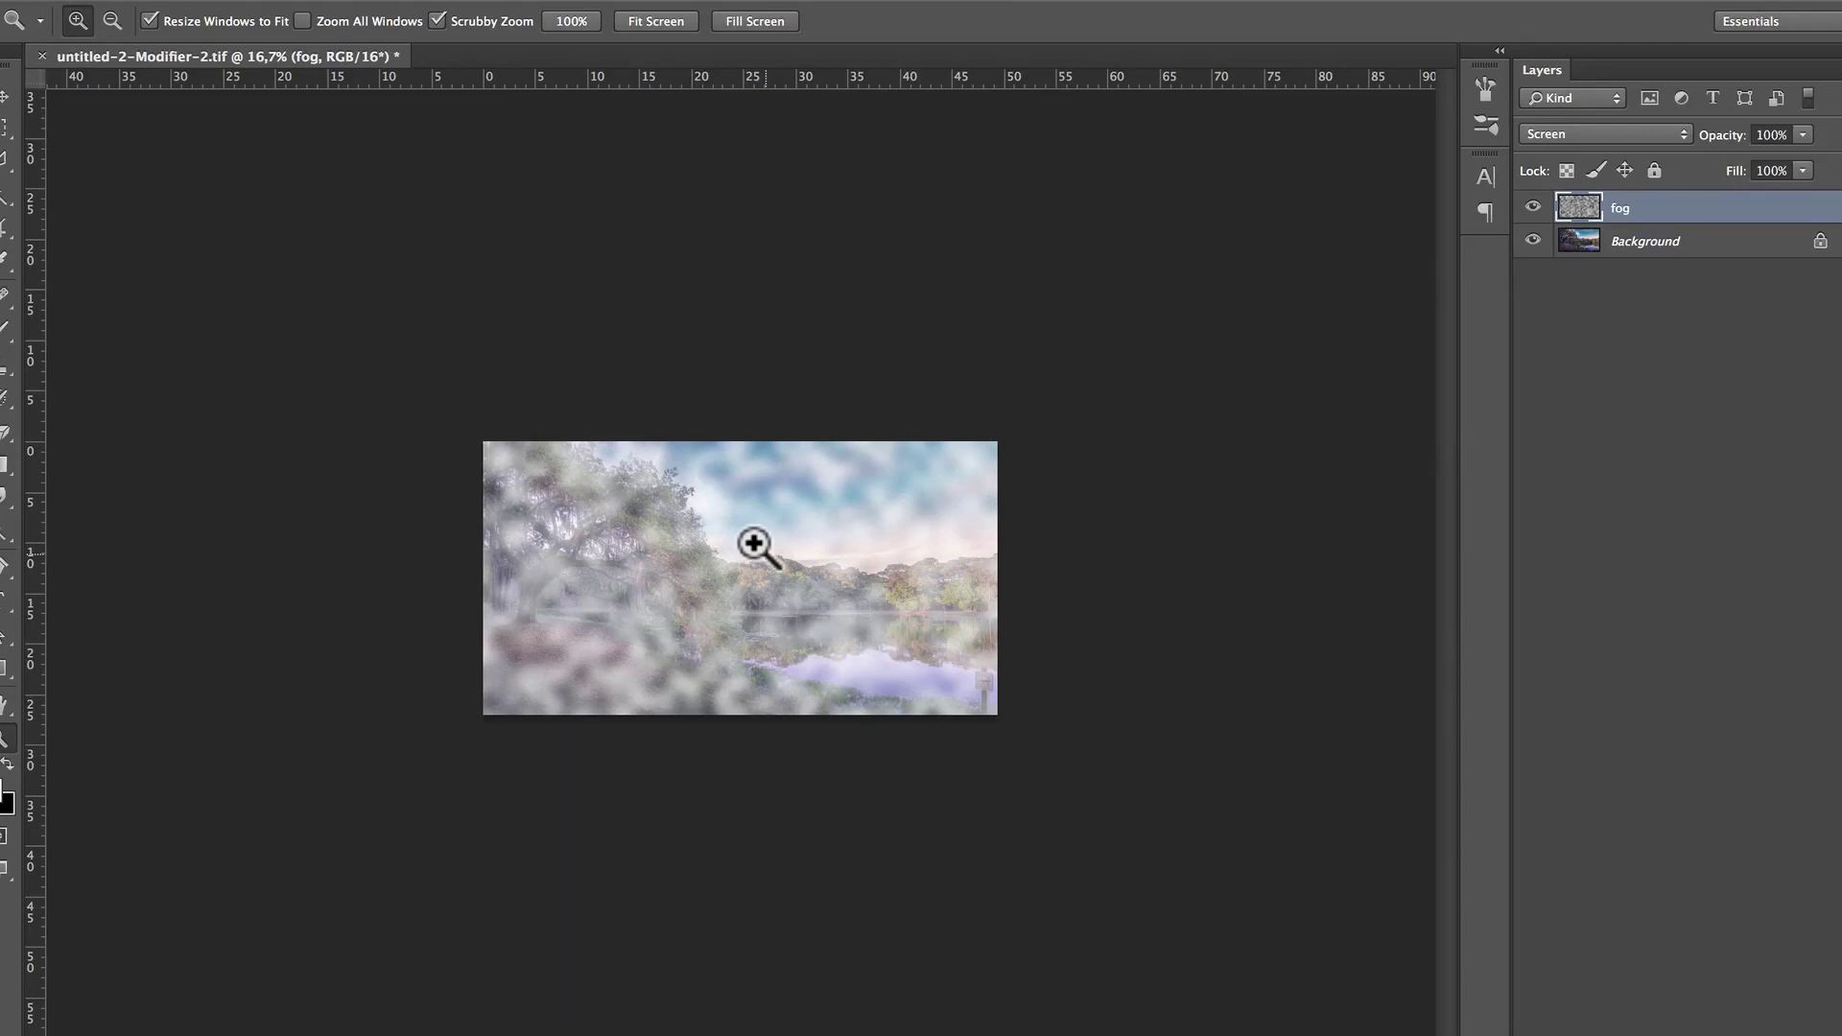
key(ctrl+t)
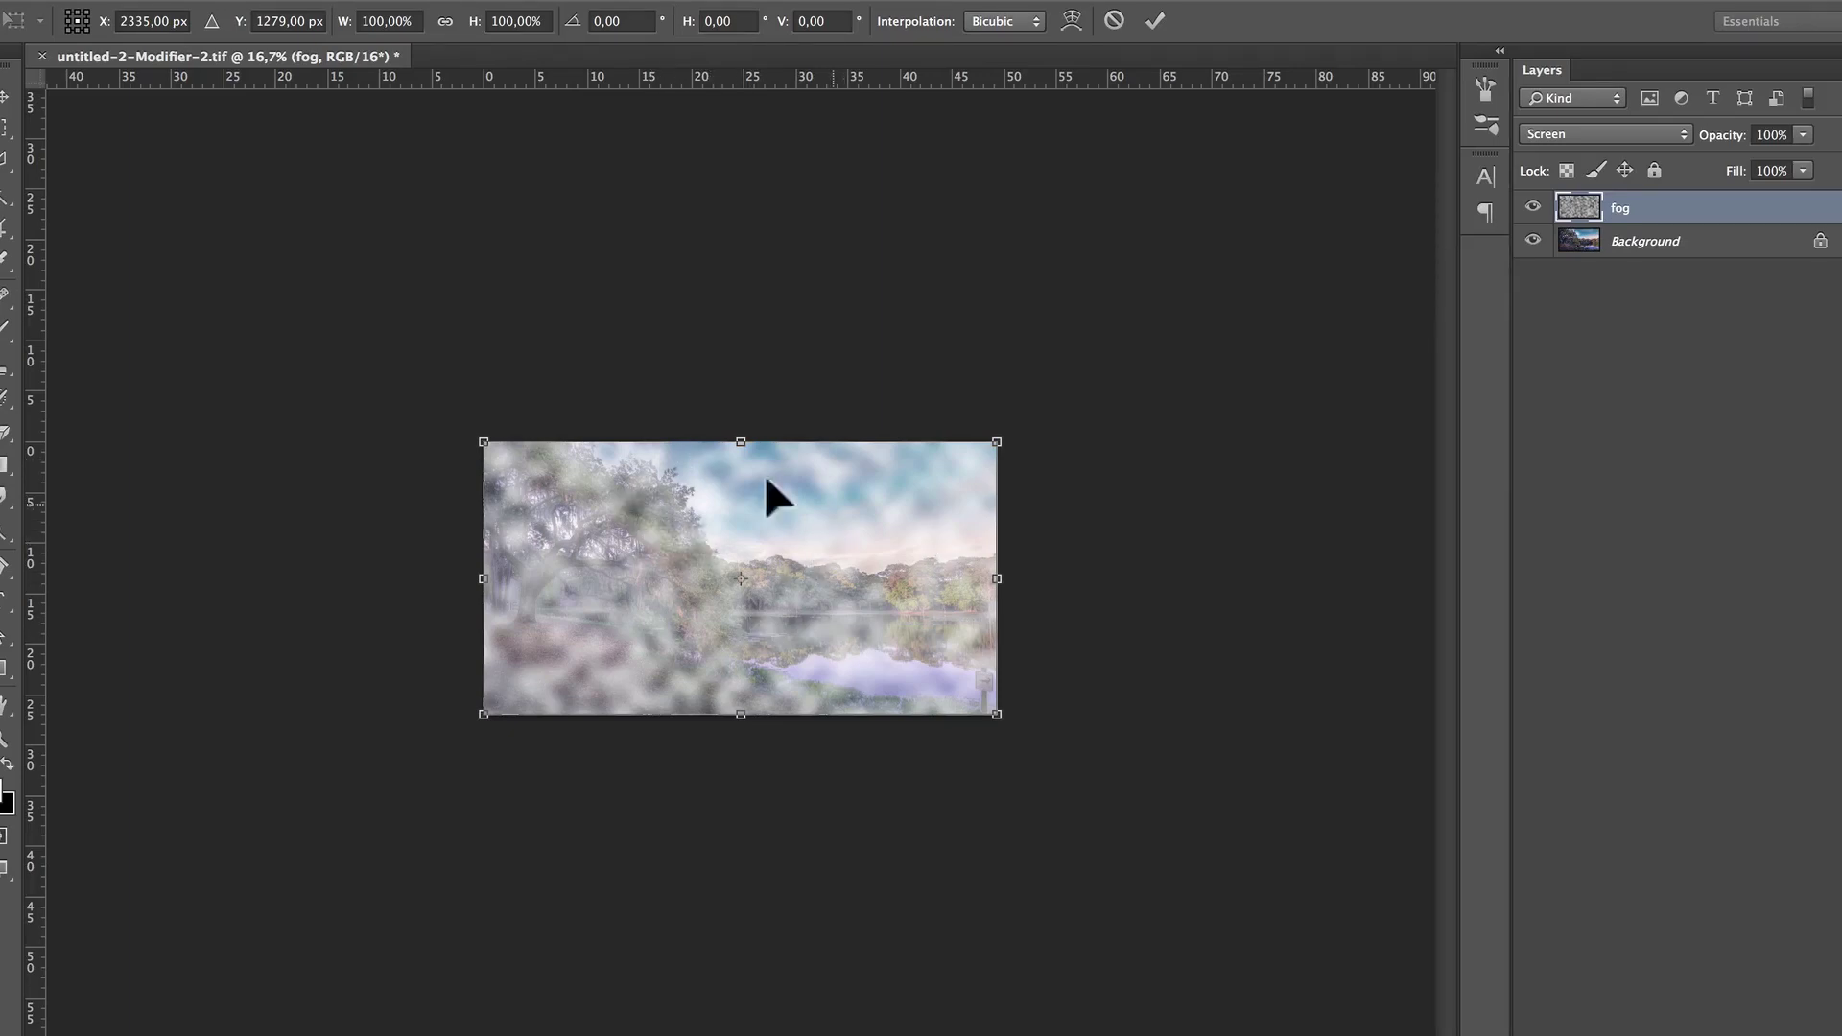
- Widen the fog's bottom edge into a trapezoid with a Perspective transform
right_click(762, 539)
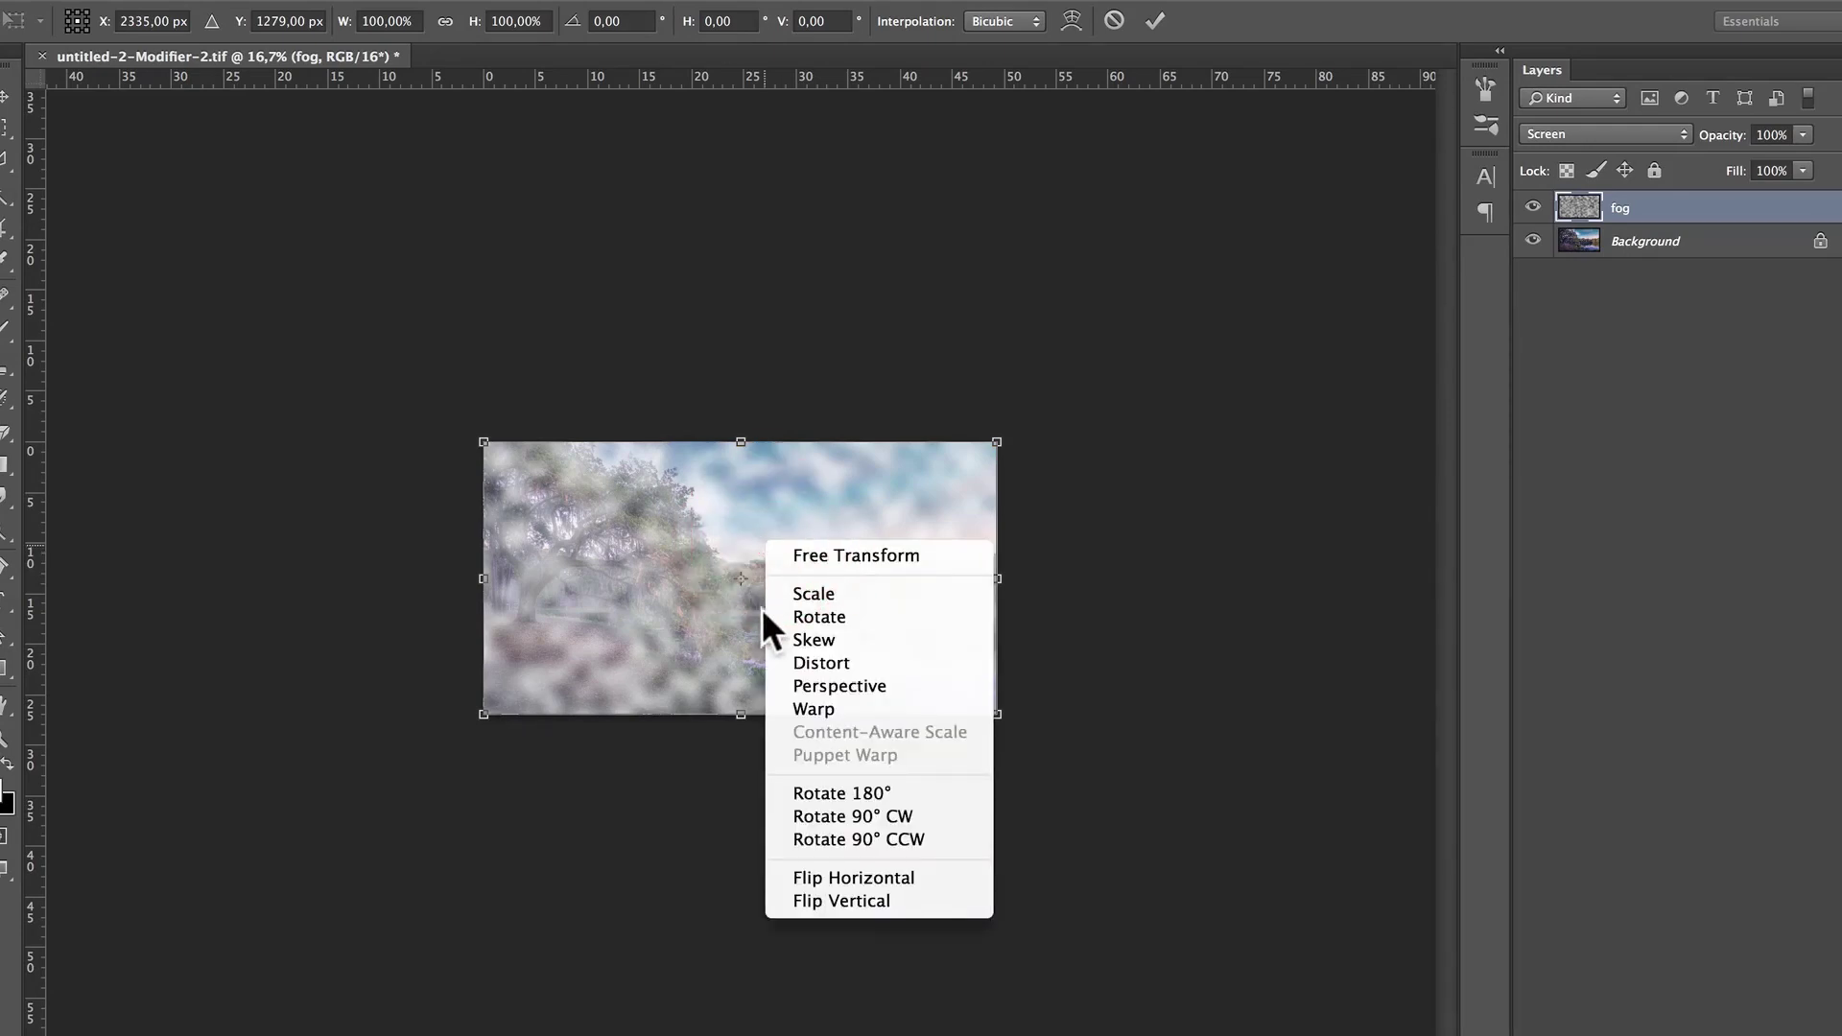
click(913, 687)
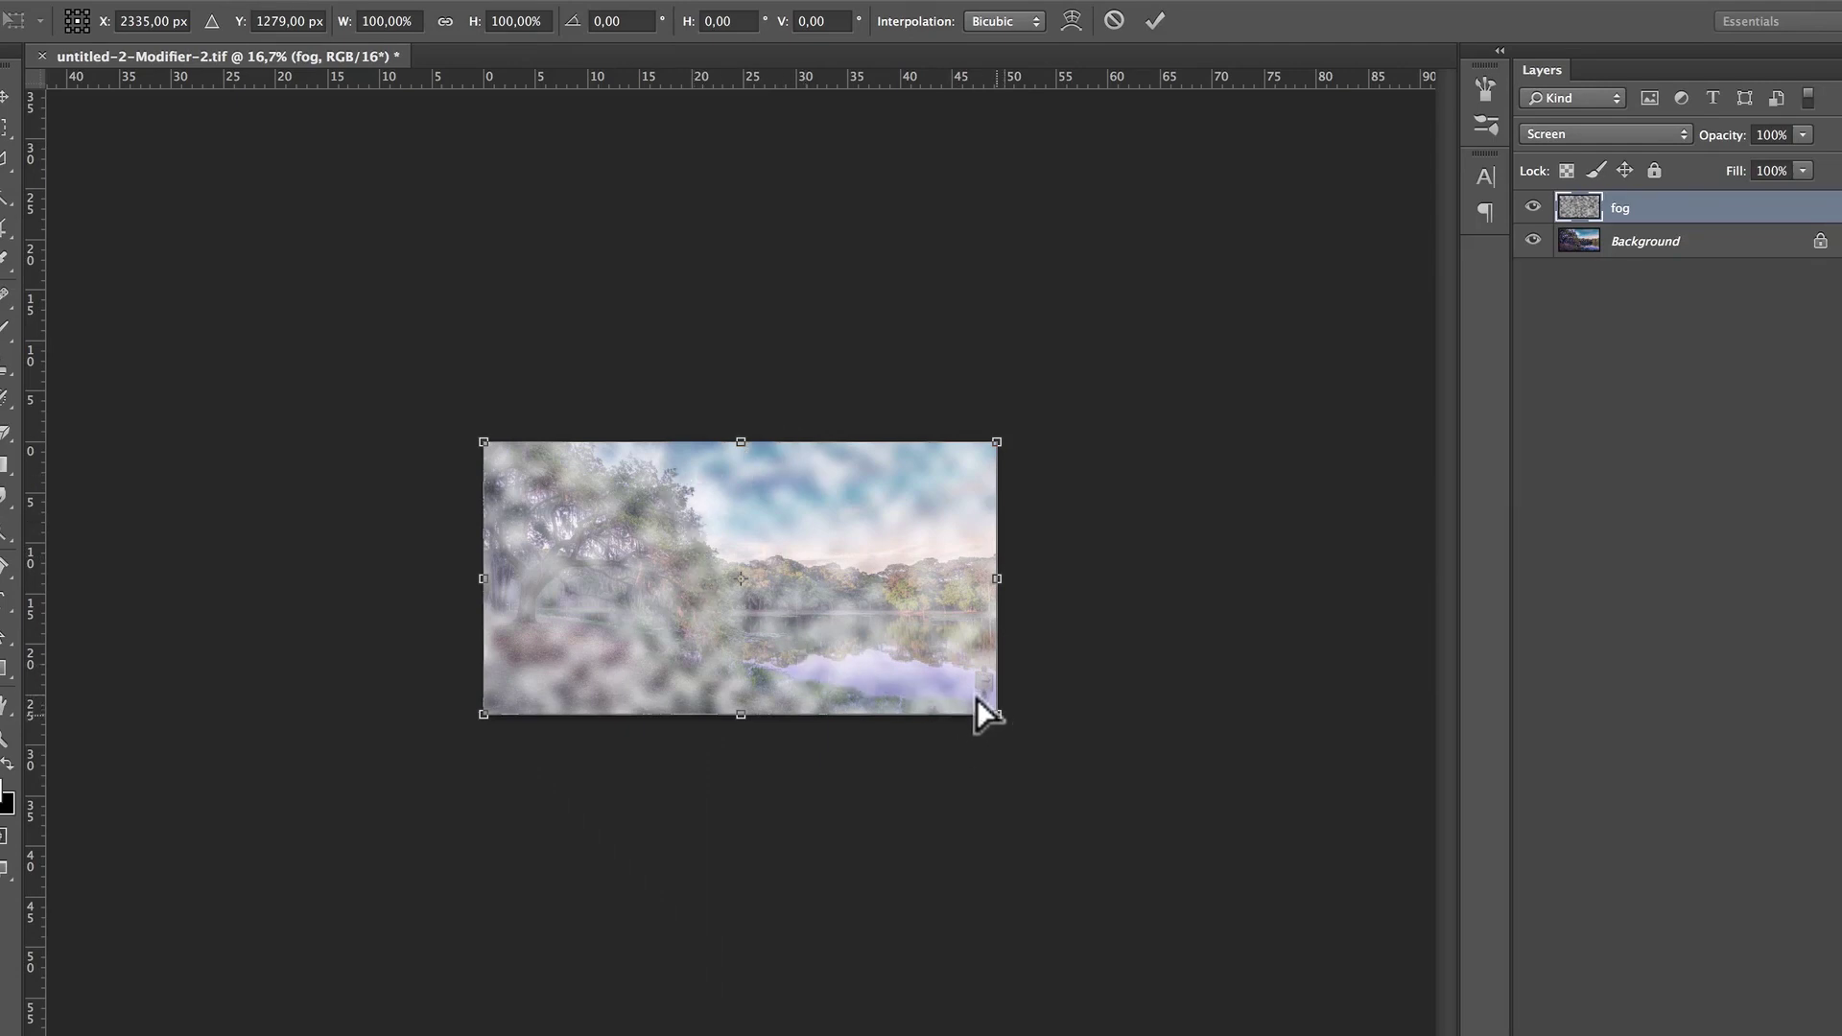
drag(978, 701, 1366, 728)
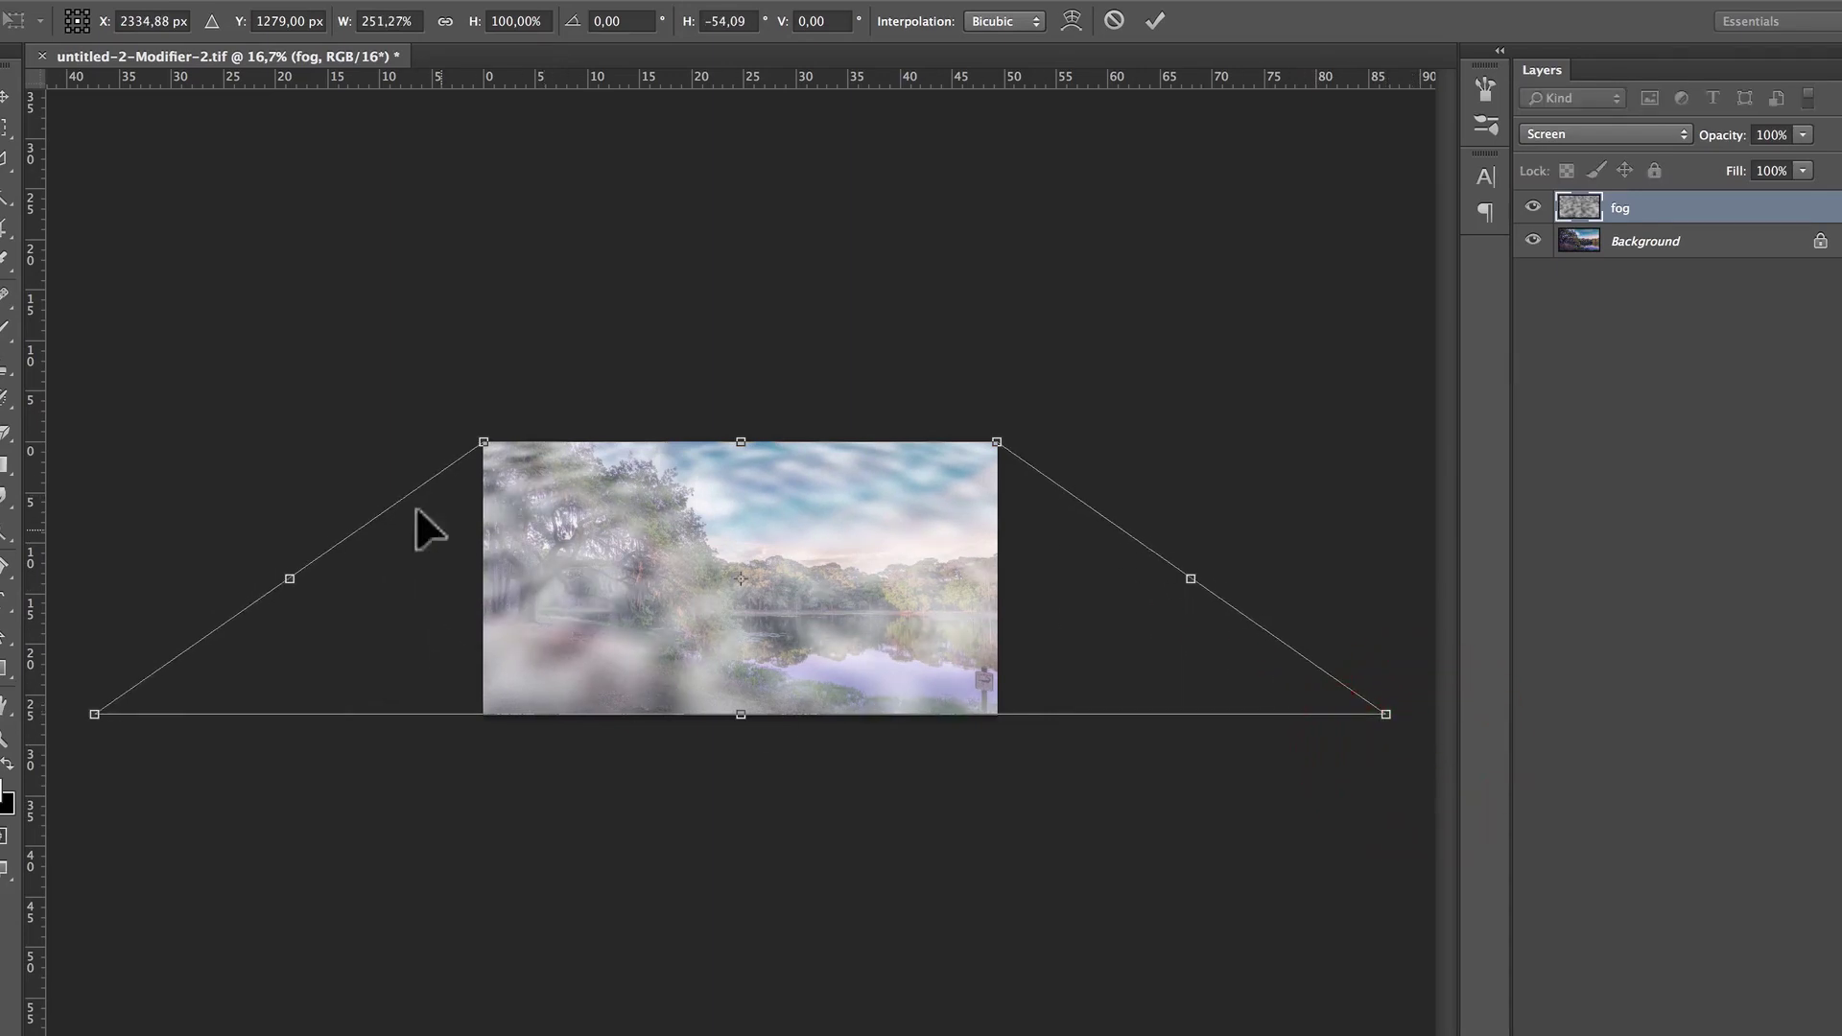
- Distort the fog's top edge down to the treeline and commit the transform
right_click(750, 521)
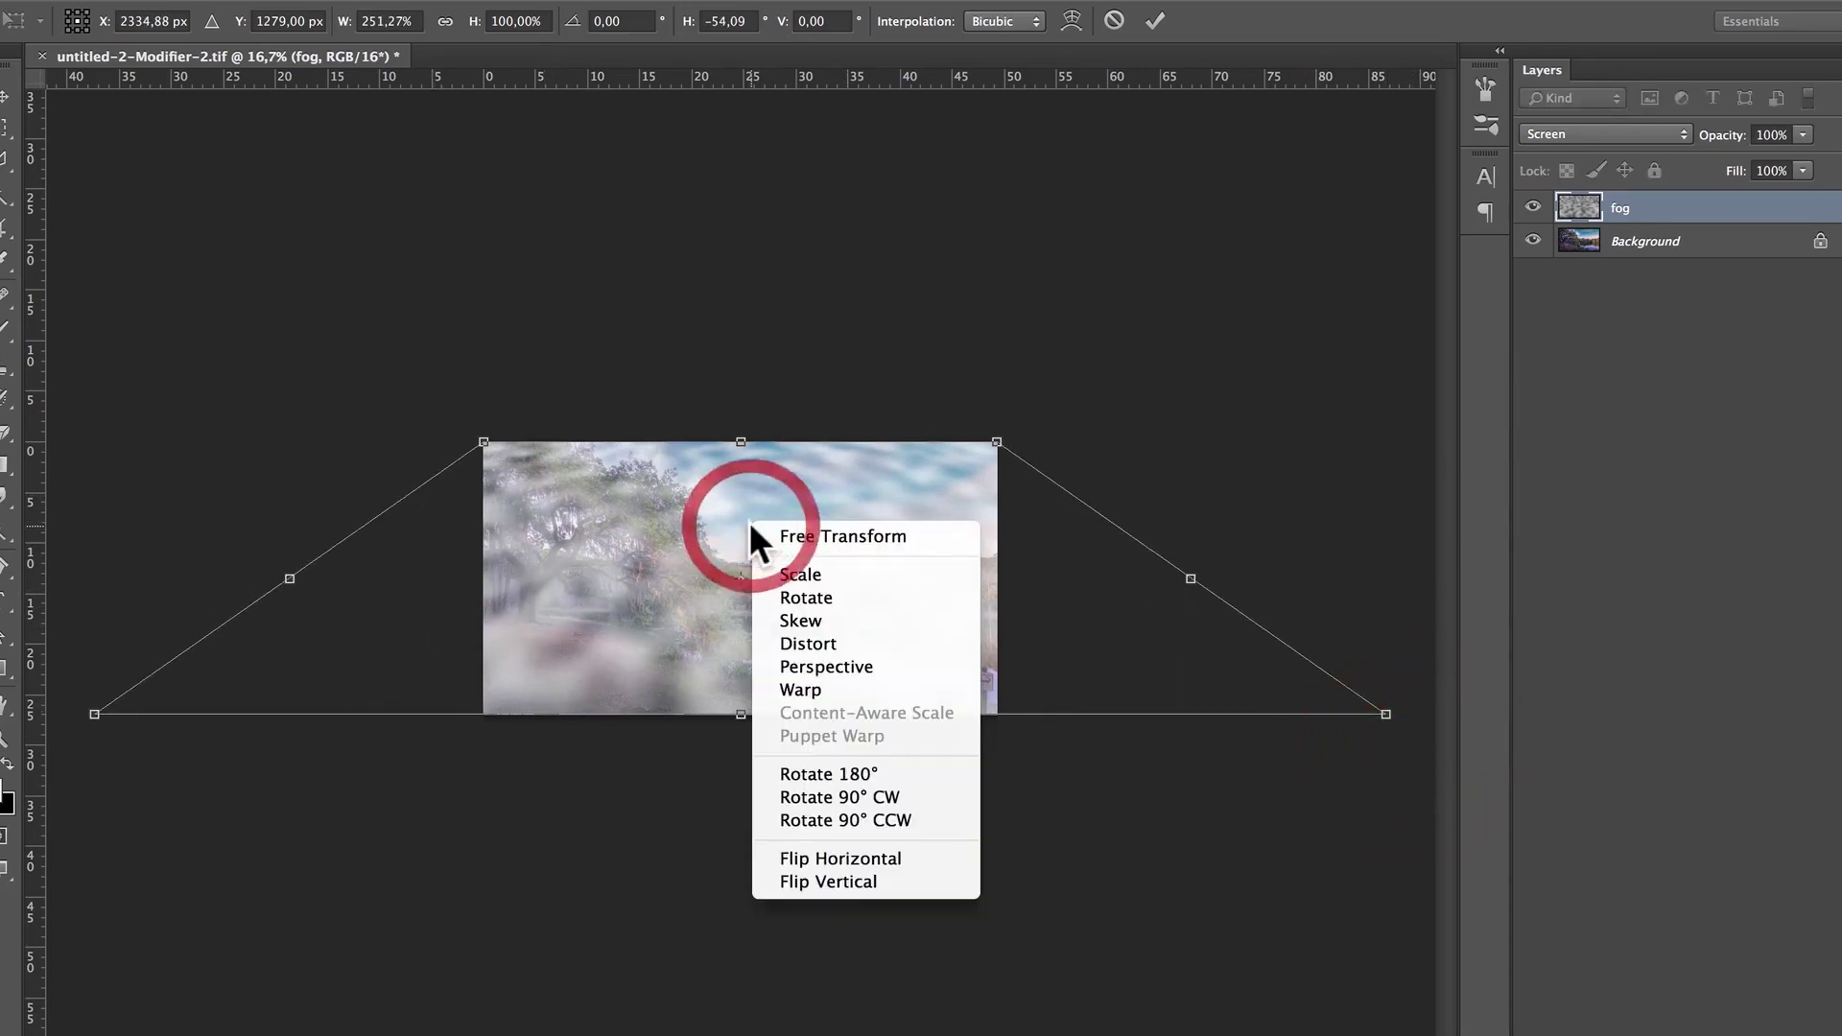
click(834, 642)
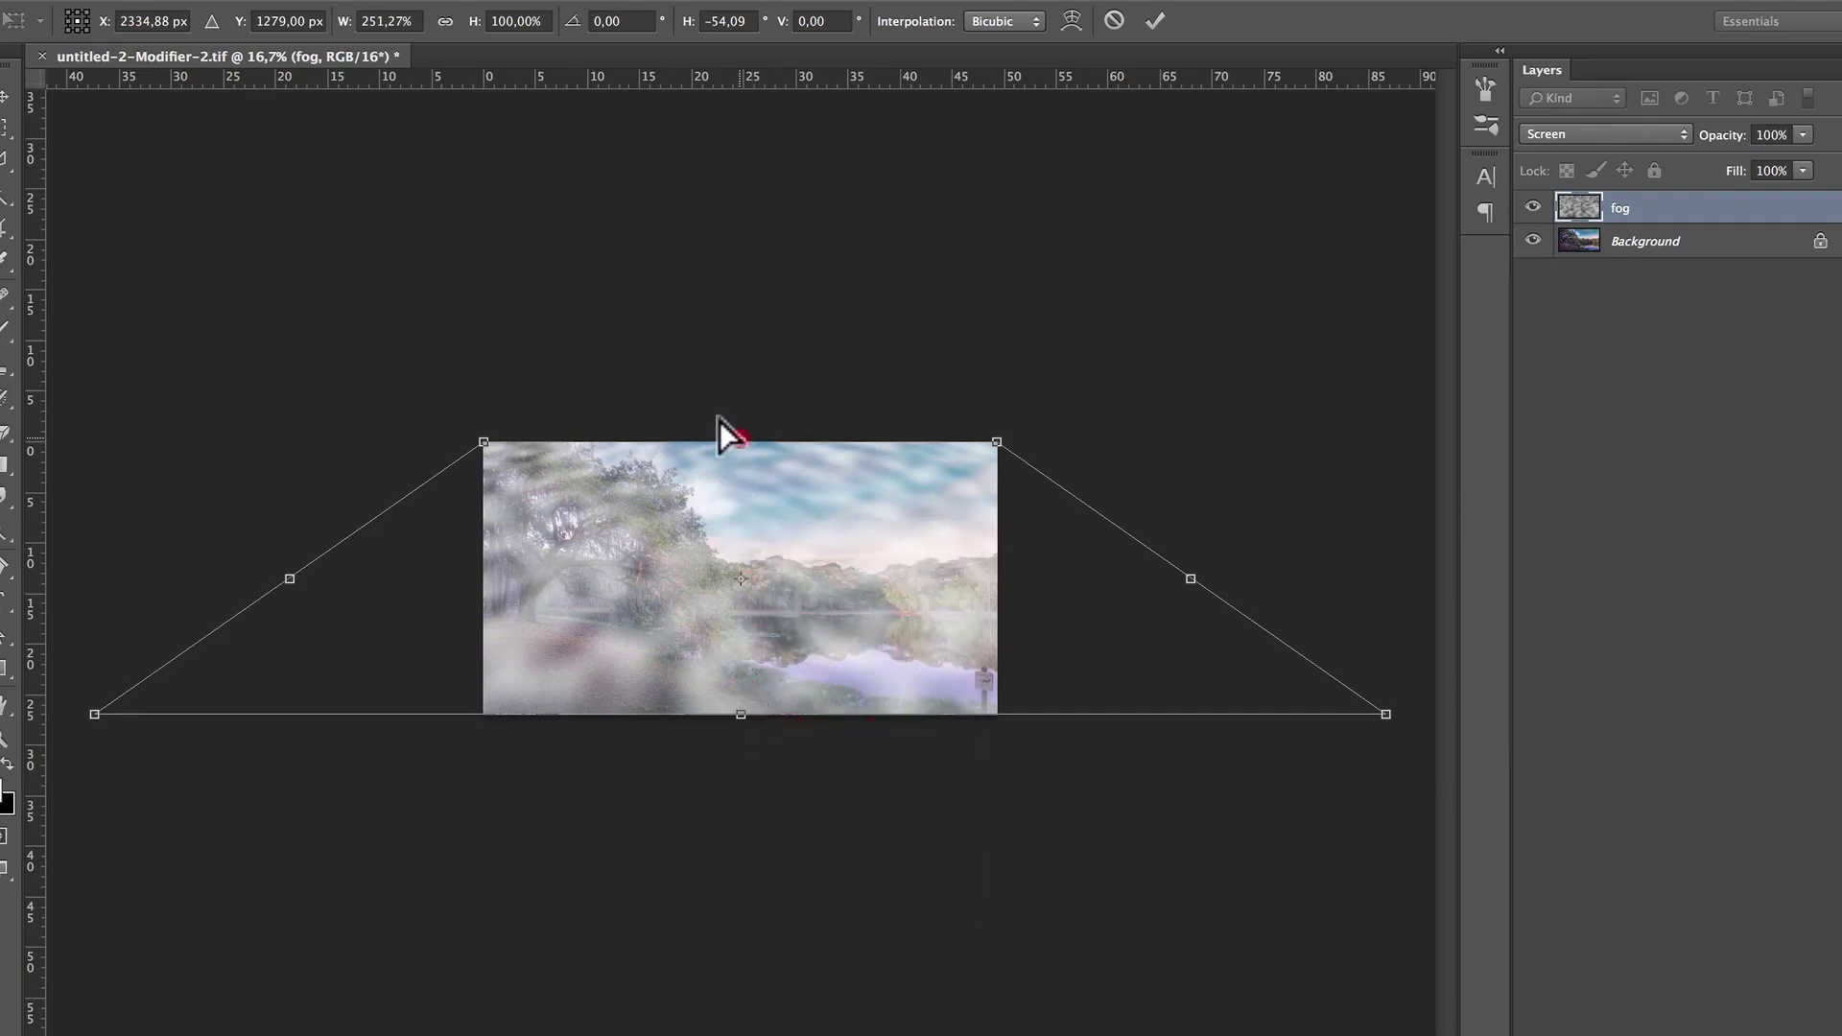
drag(718, 419, 712, 566)
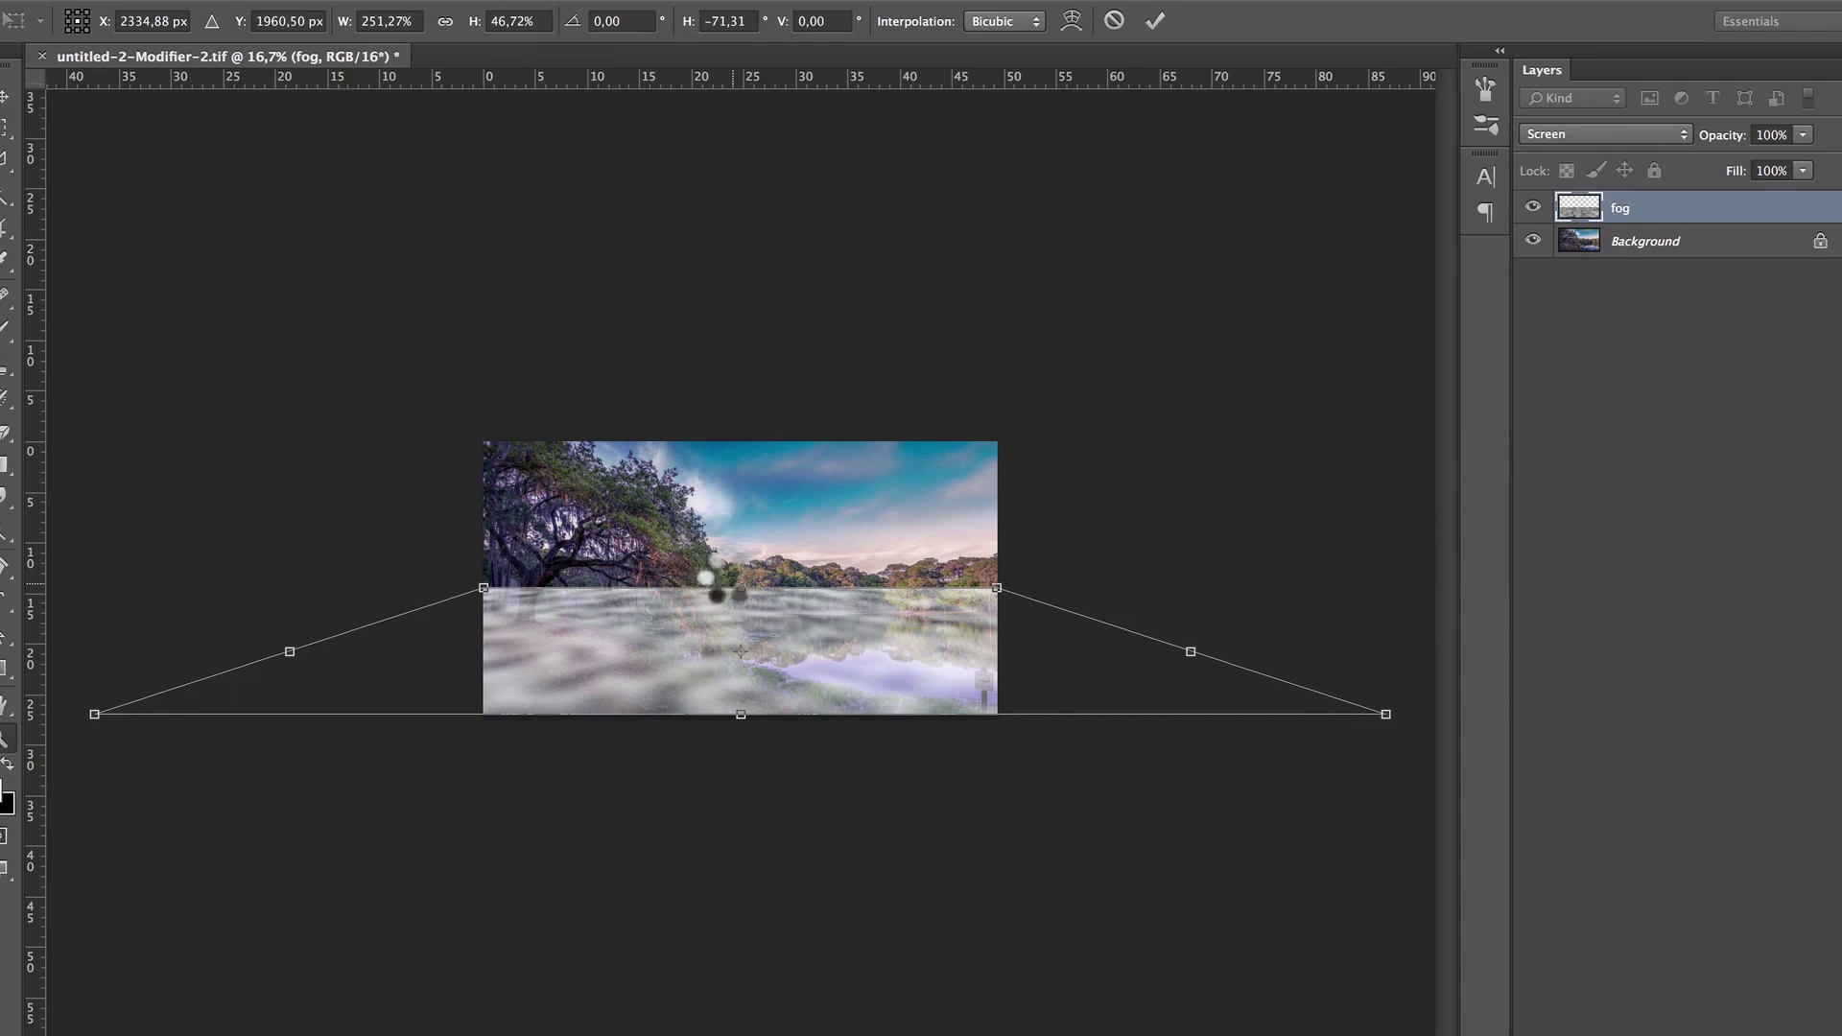
key(Return)
key(z)
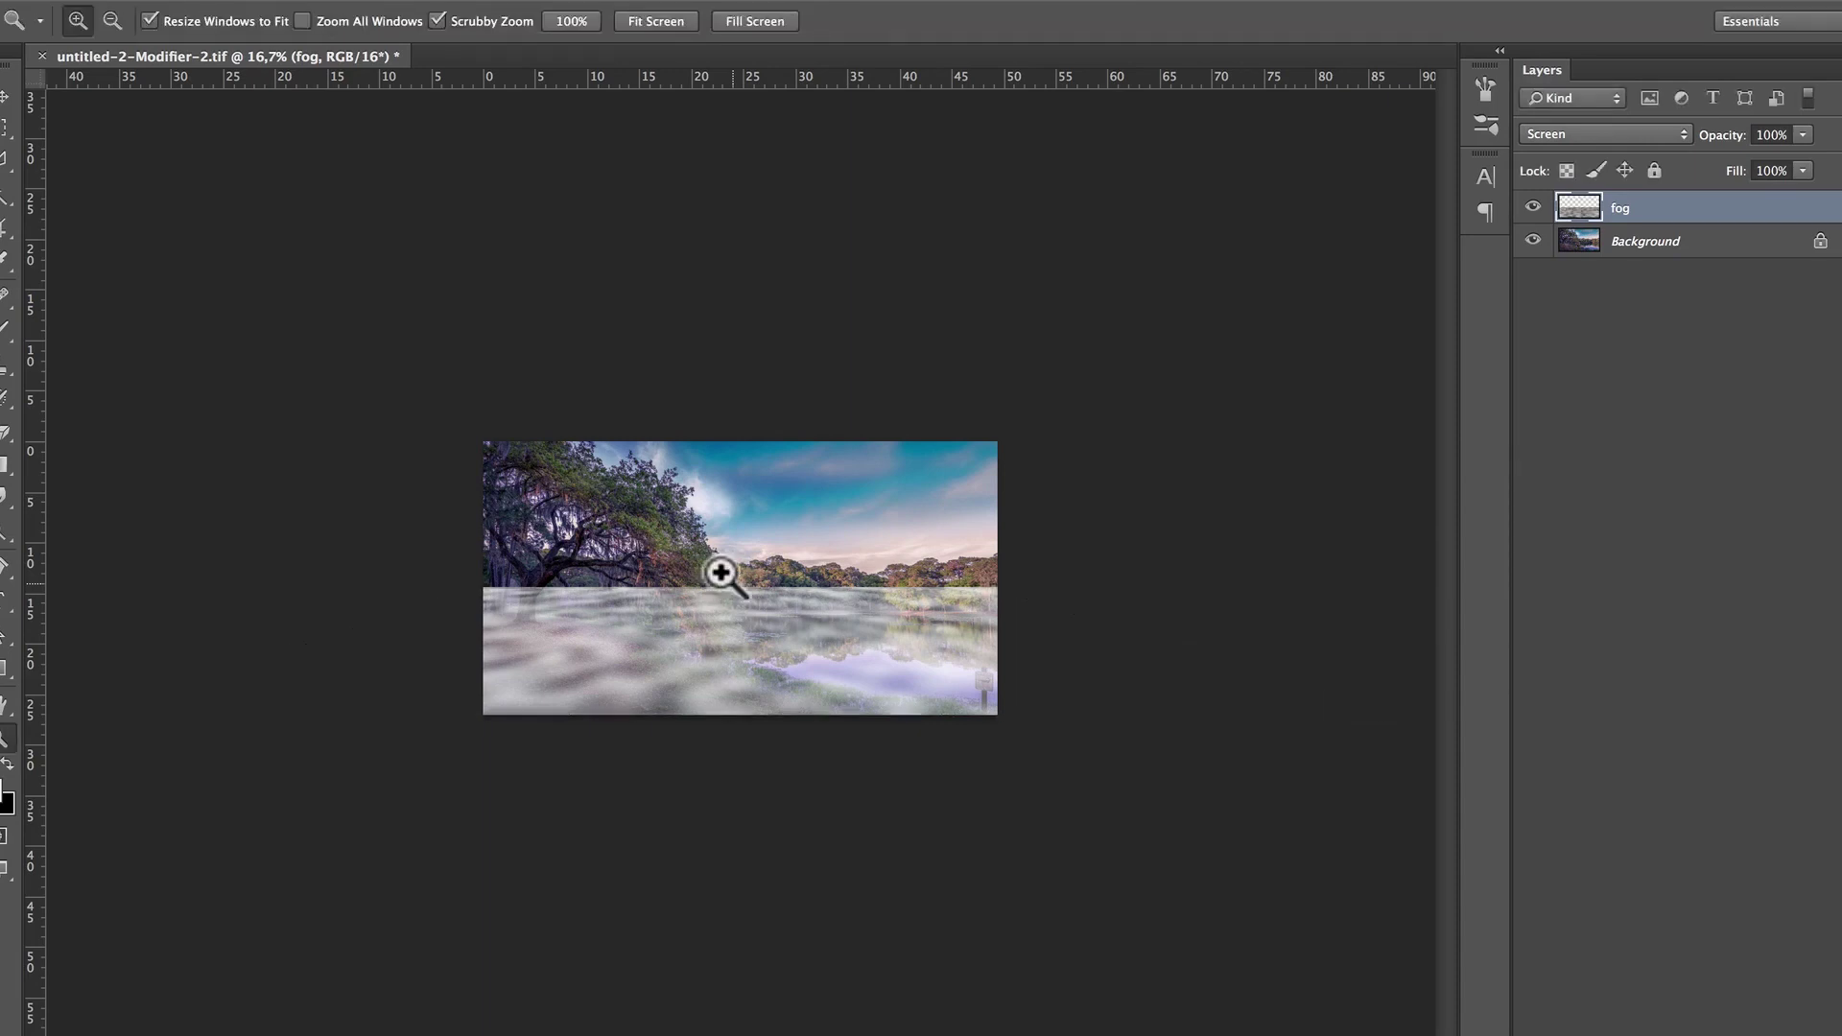
- Add a black layer mask to the fog layer, zoom in, swap colours and select the Brush
click(760, 617)
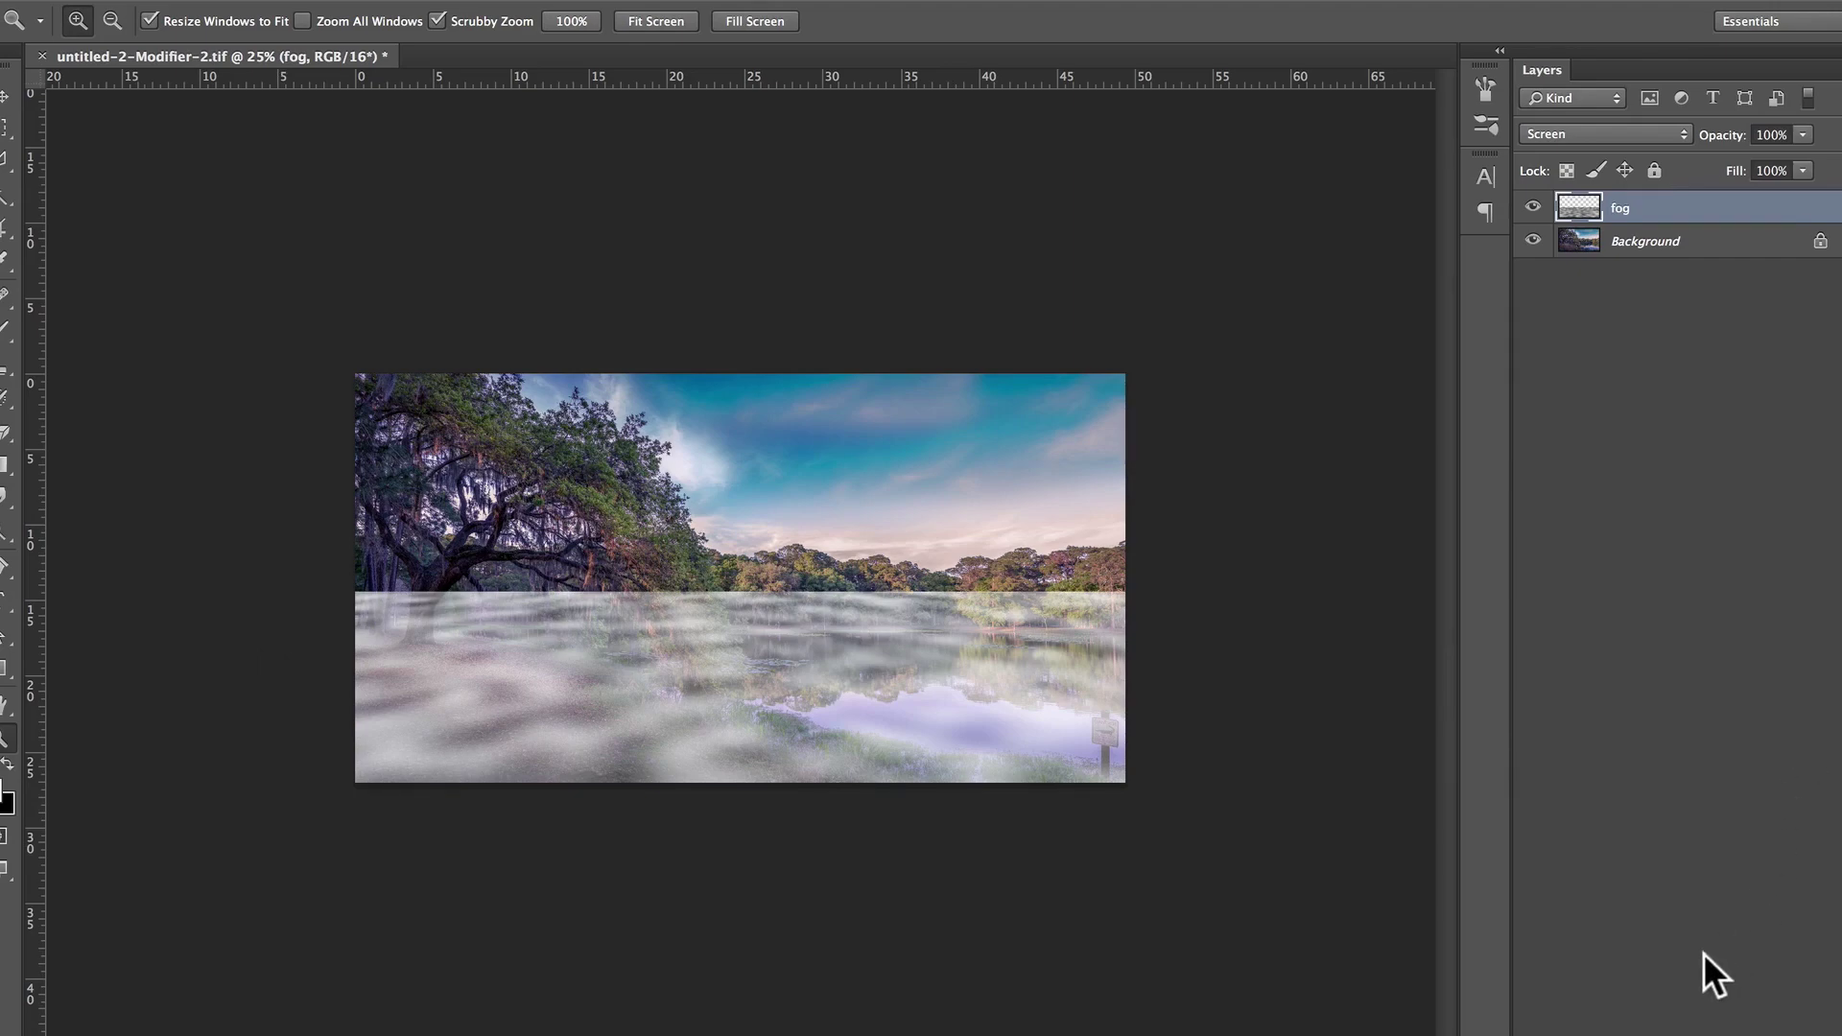
key(alt)
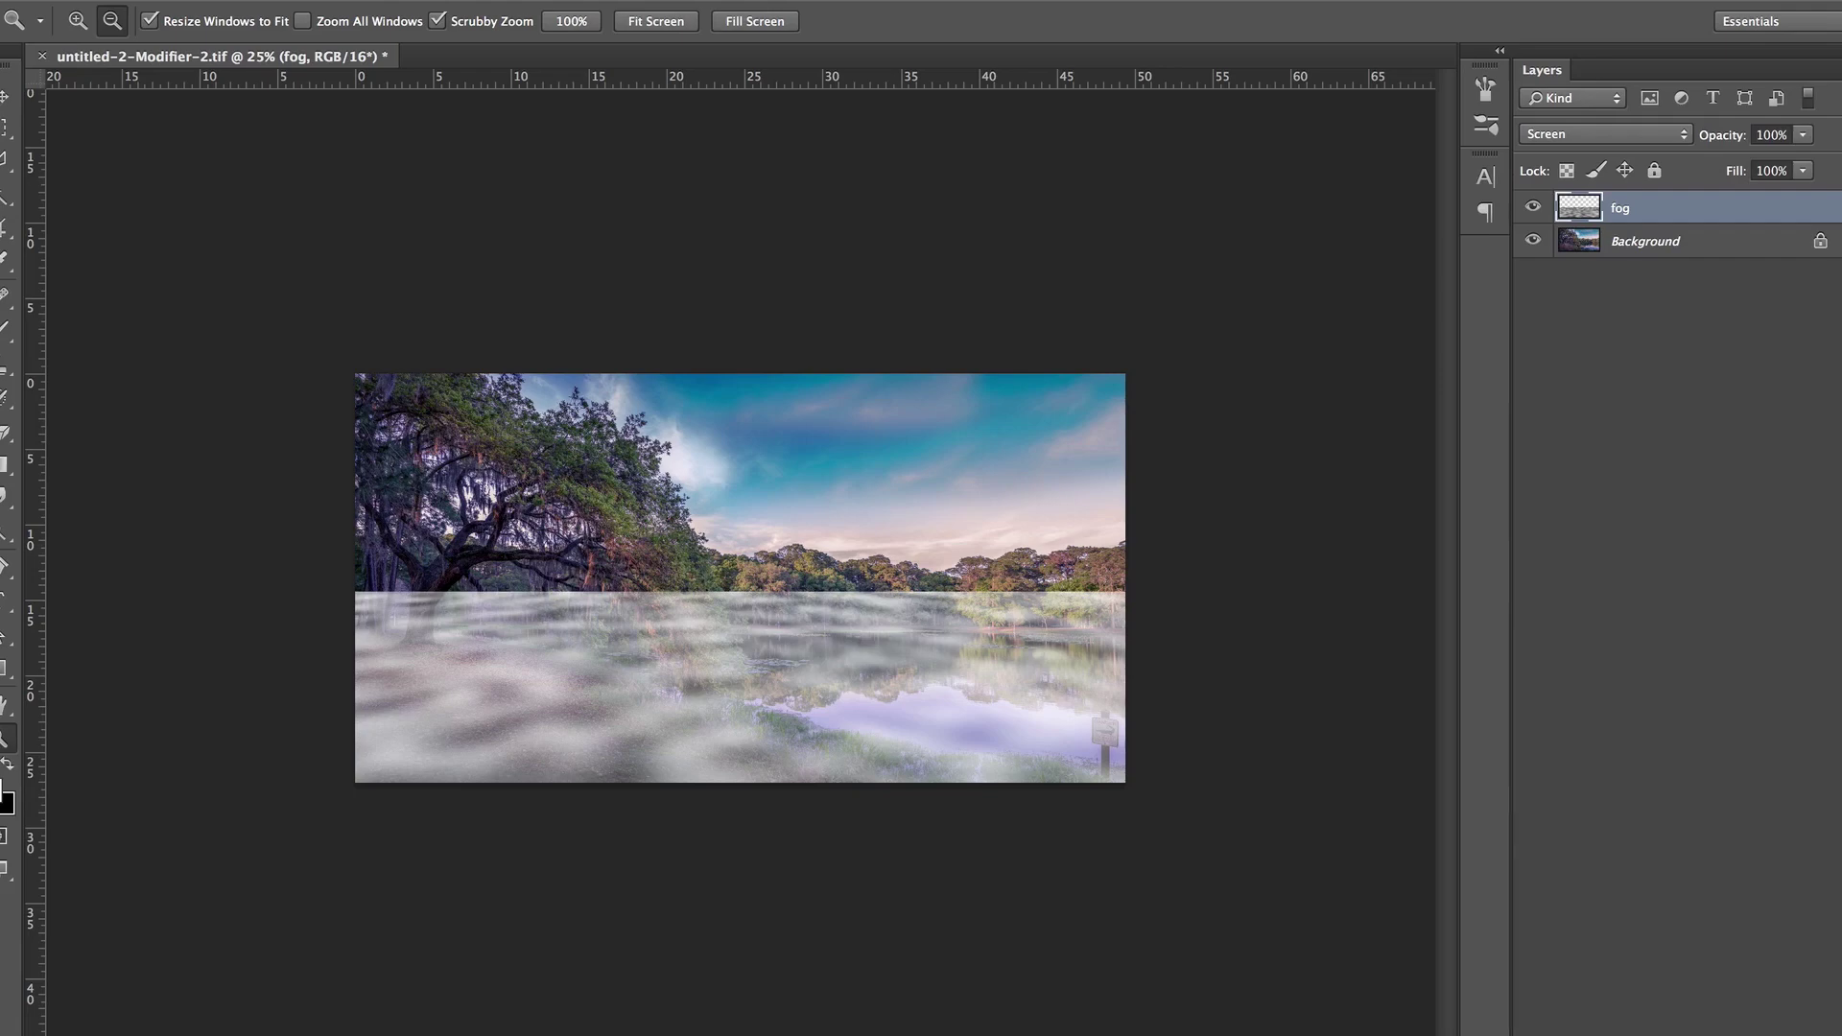
alt+click(1675, 1022)
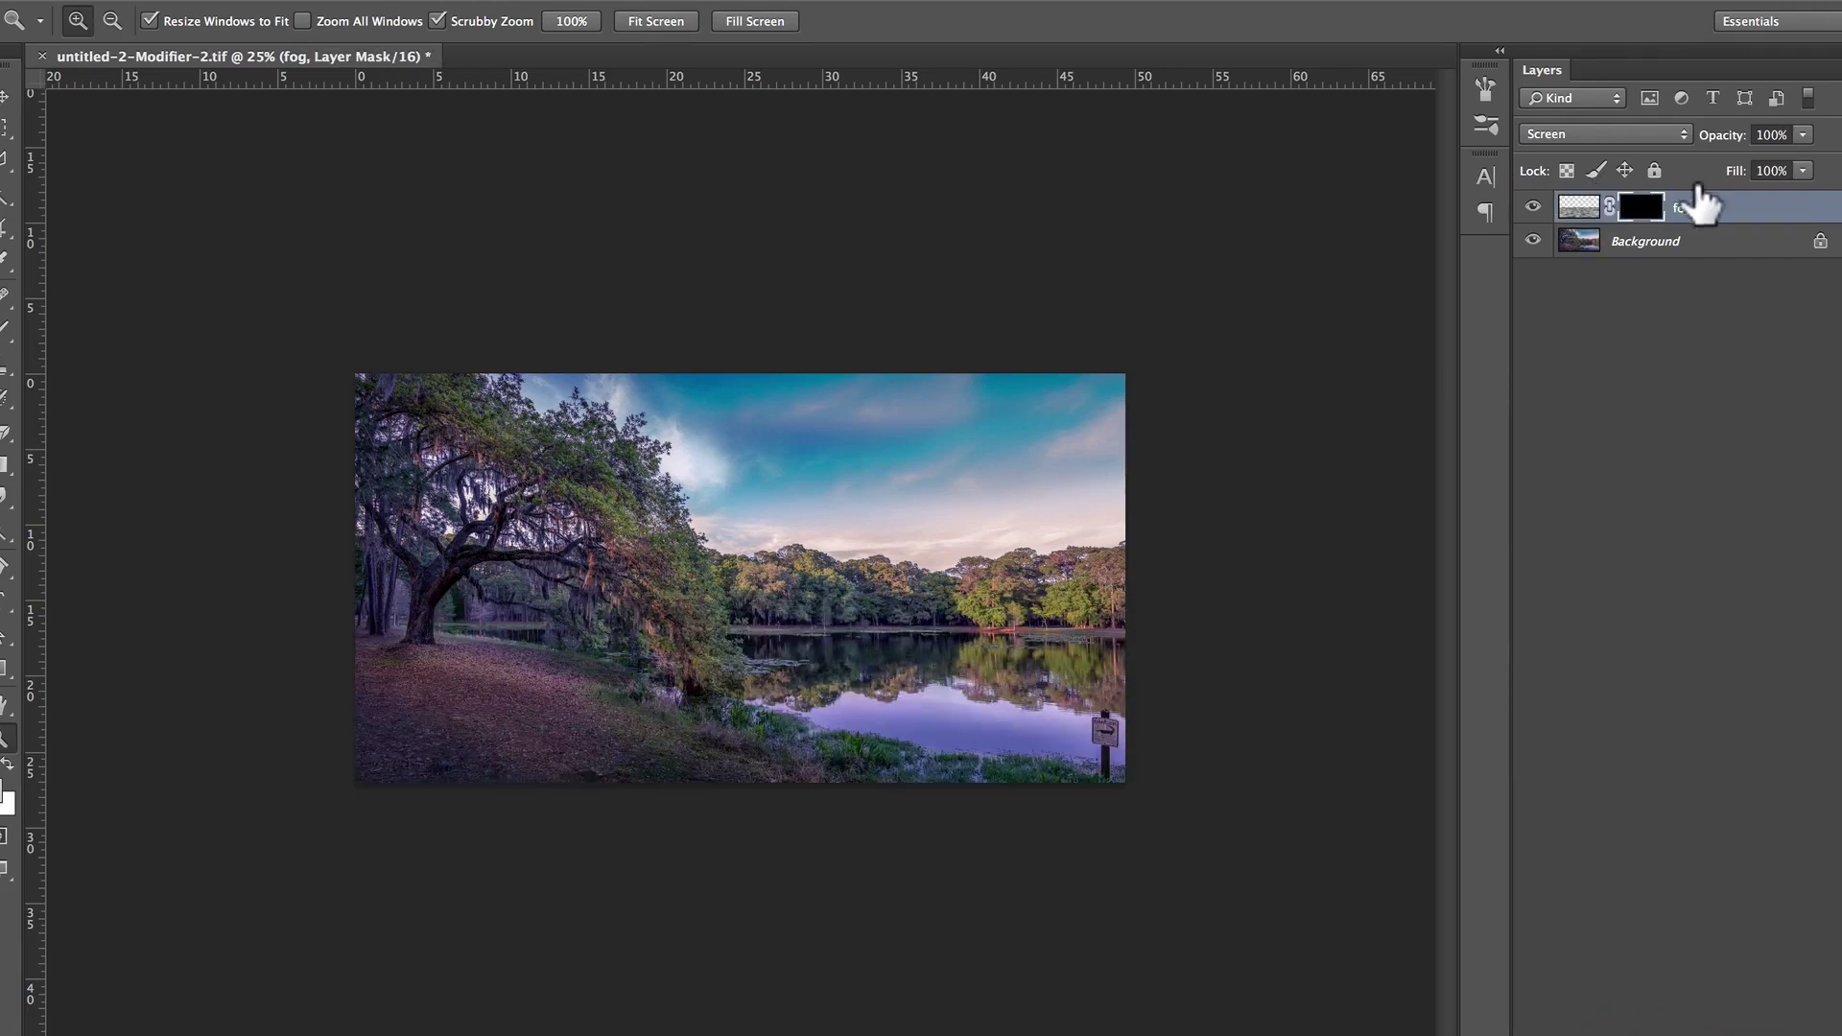
click(775, 657)
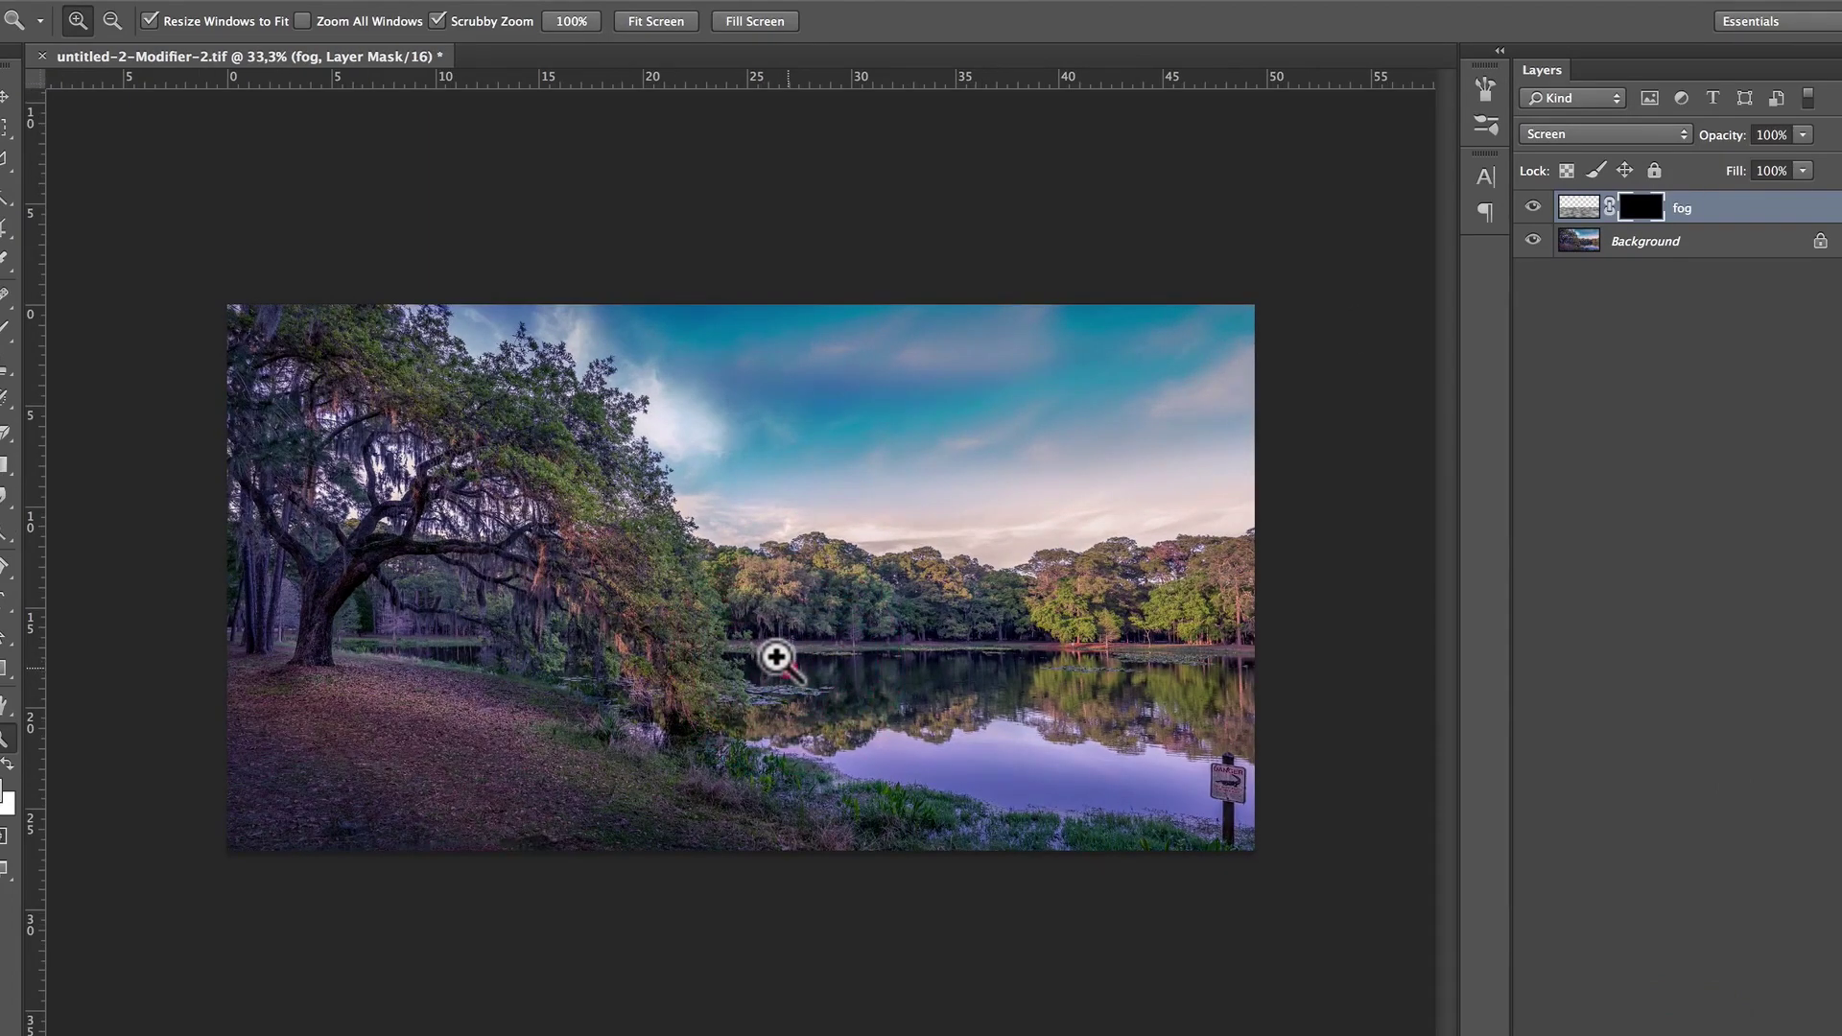
click(775, 658)
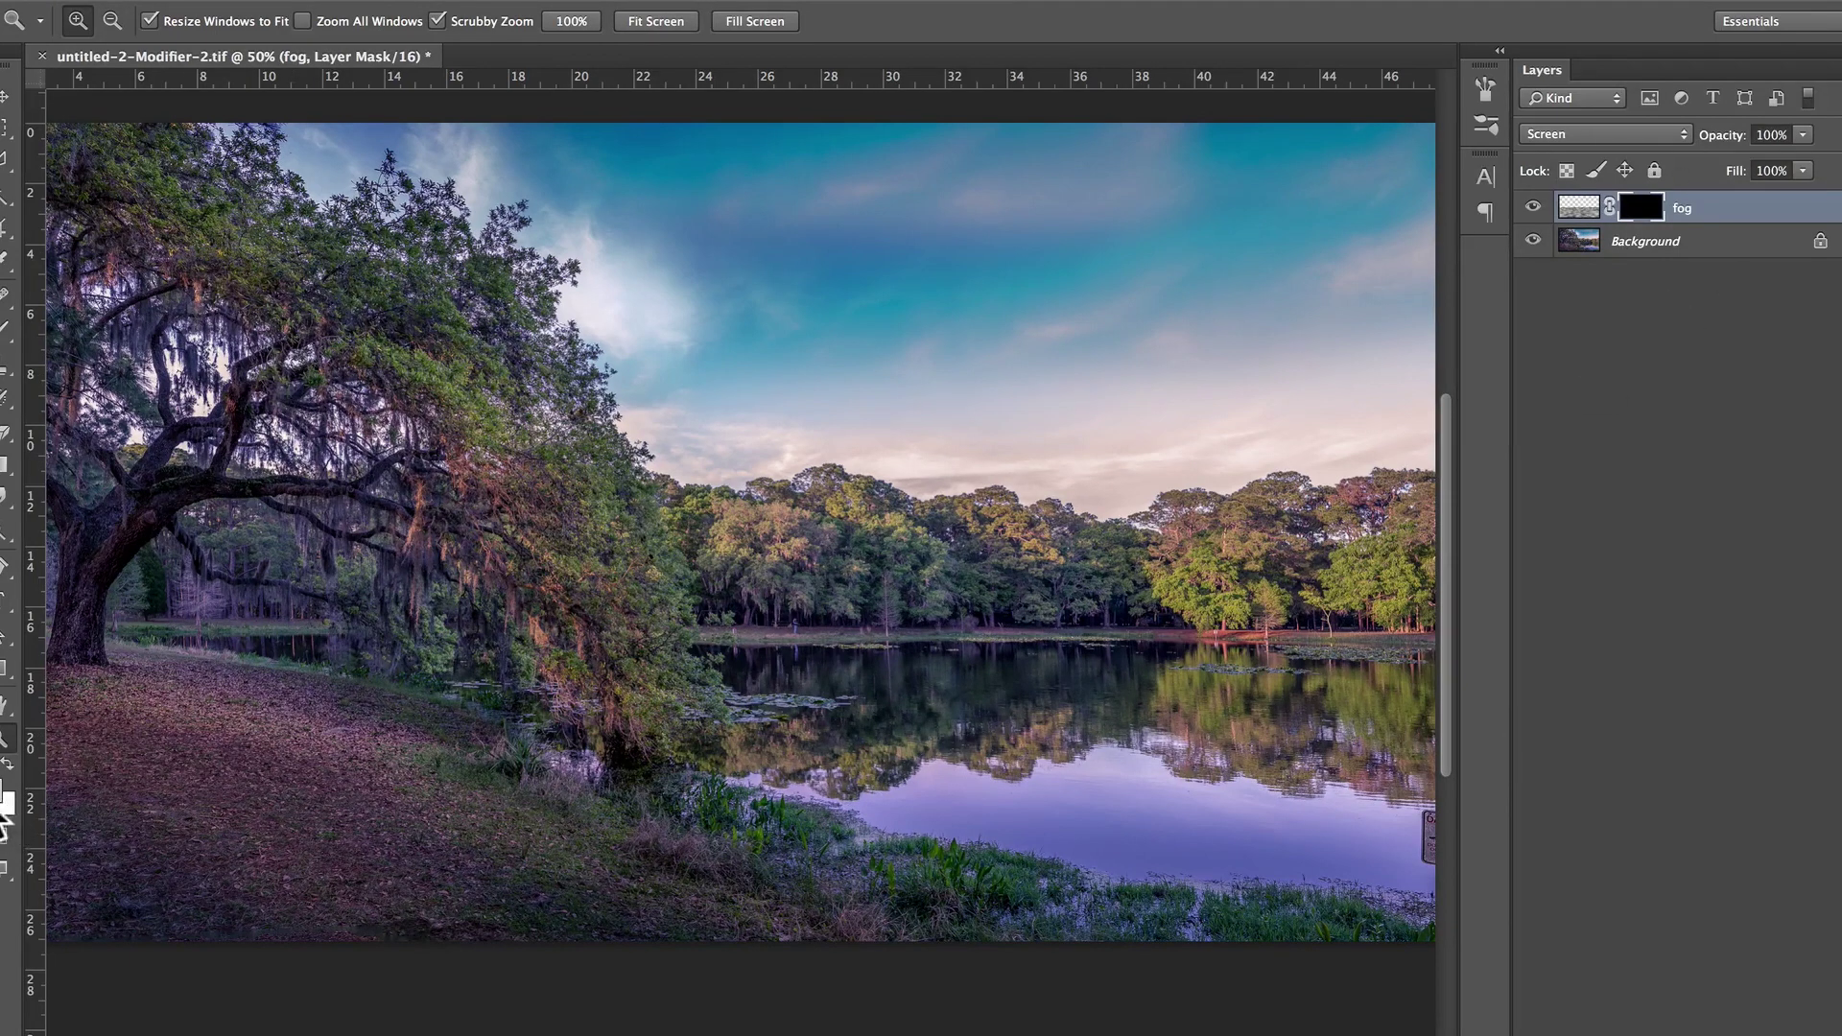
key(x)
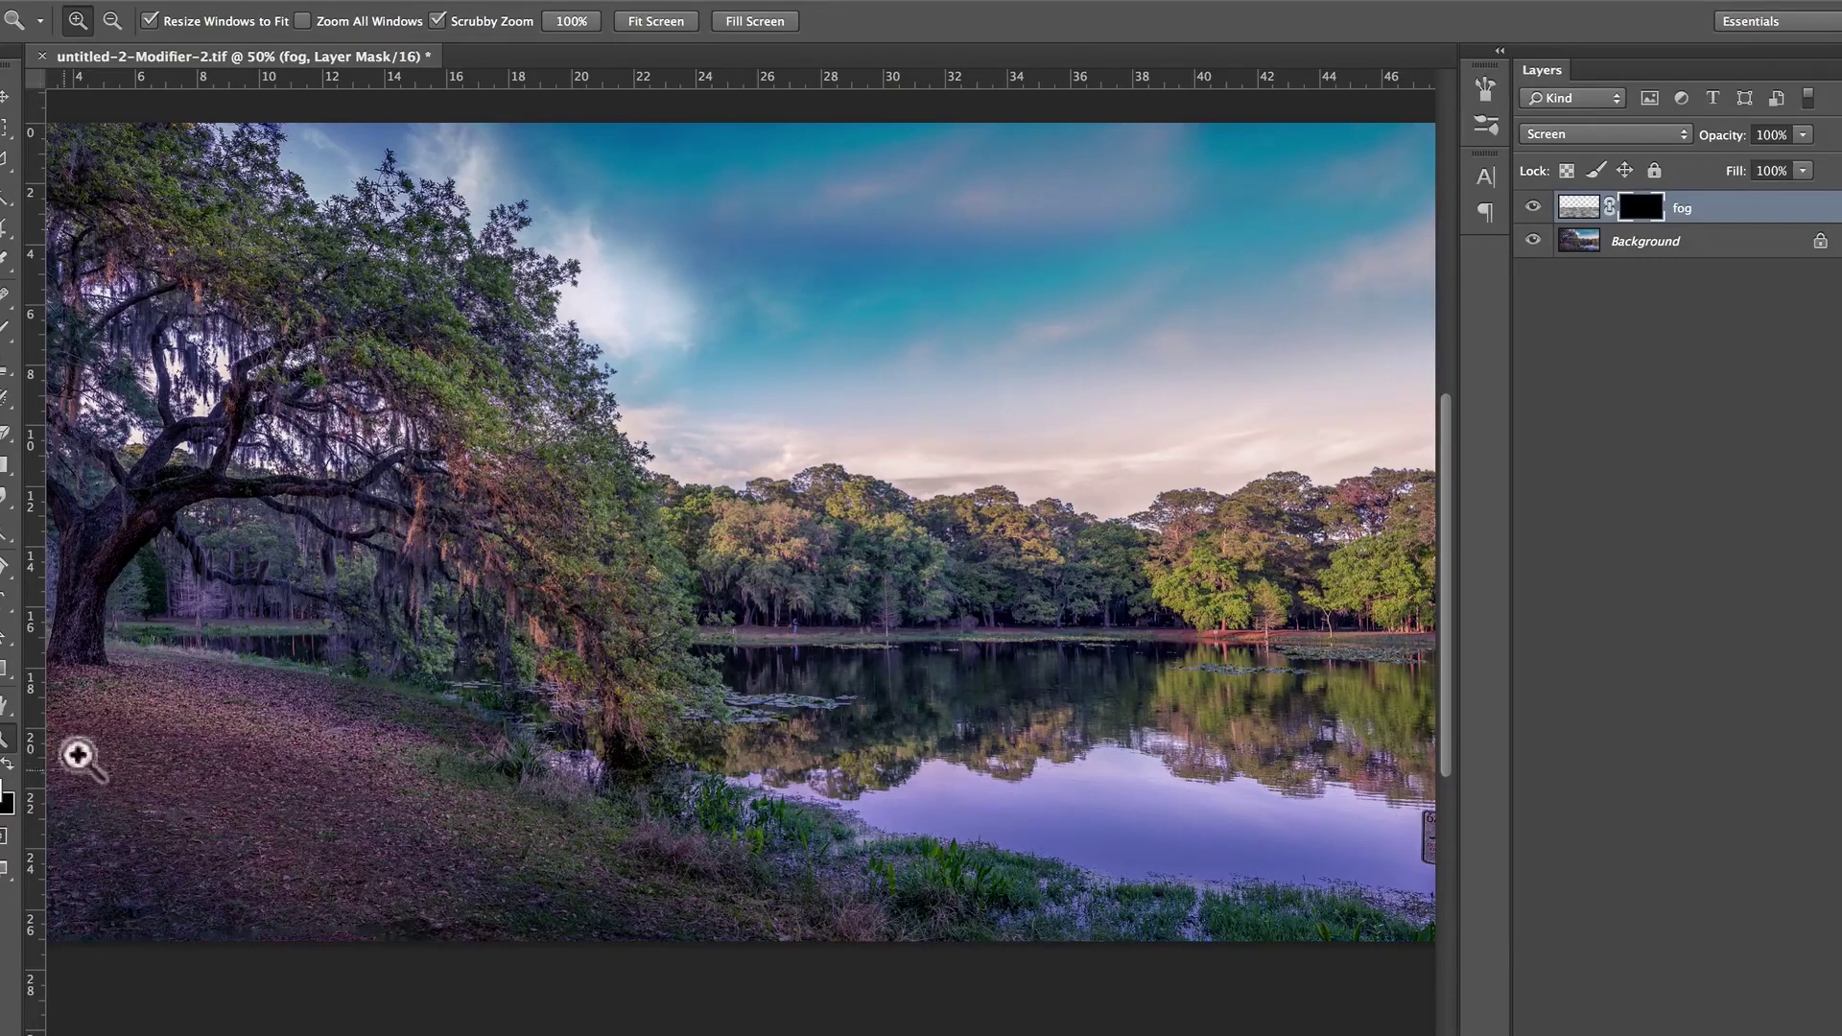
key(b)
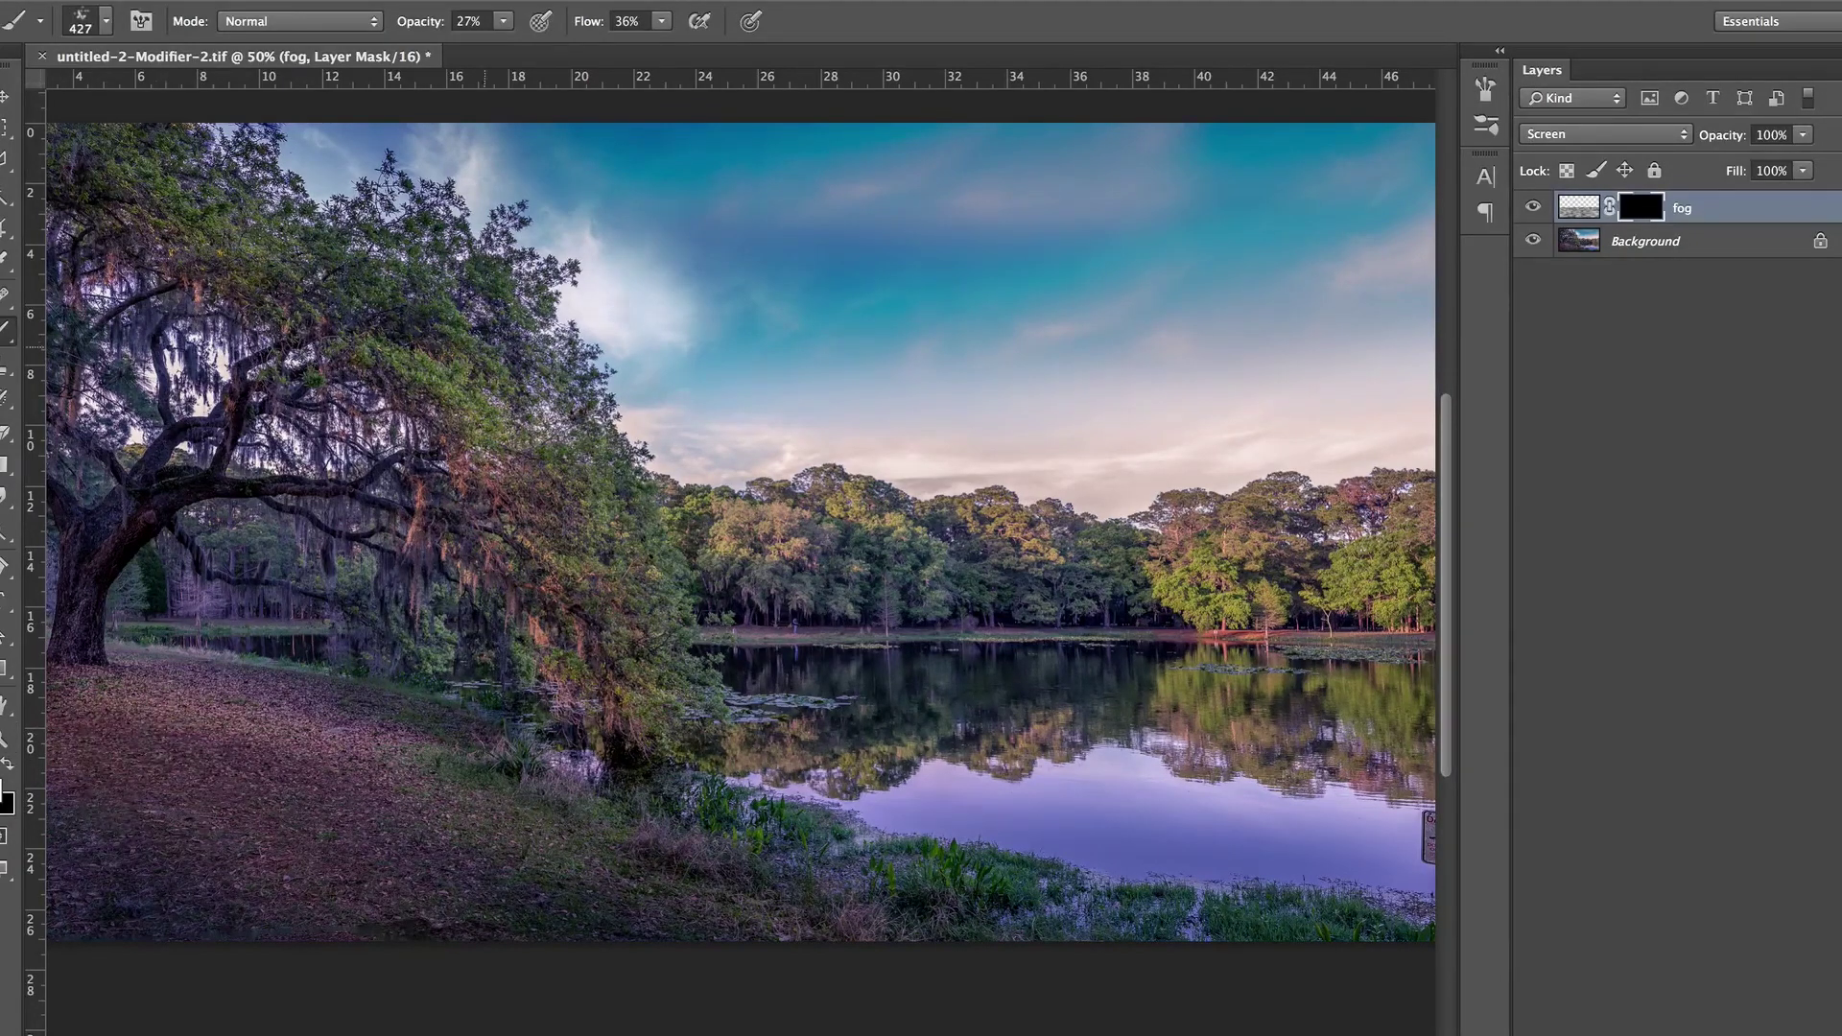
- Pick a soft round brush tip and set brush Flow to 39% and Opacity to 33%
click(106, 20)
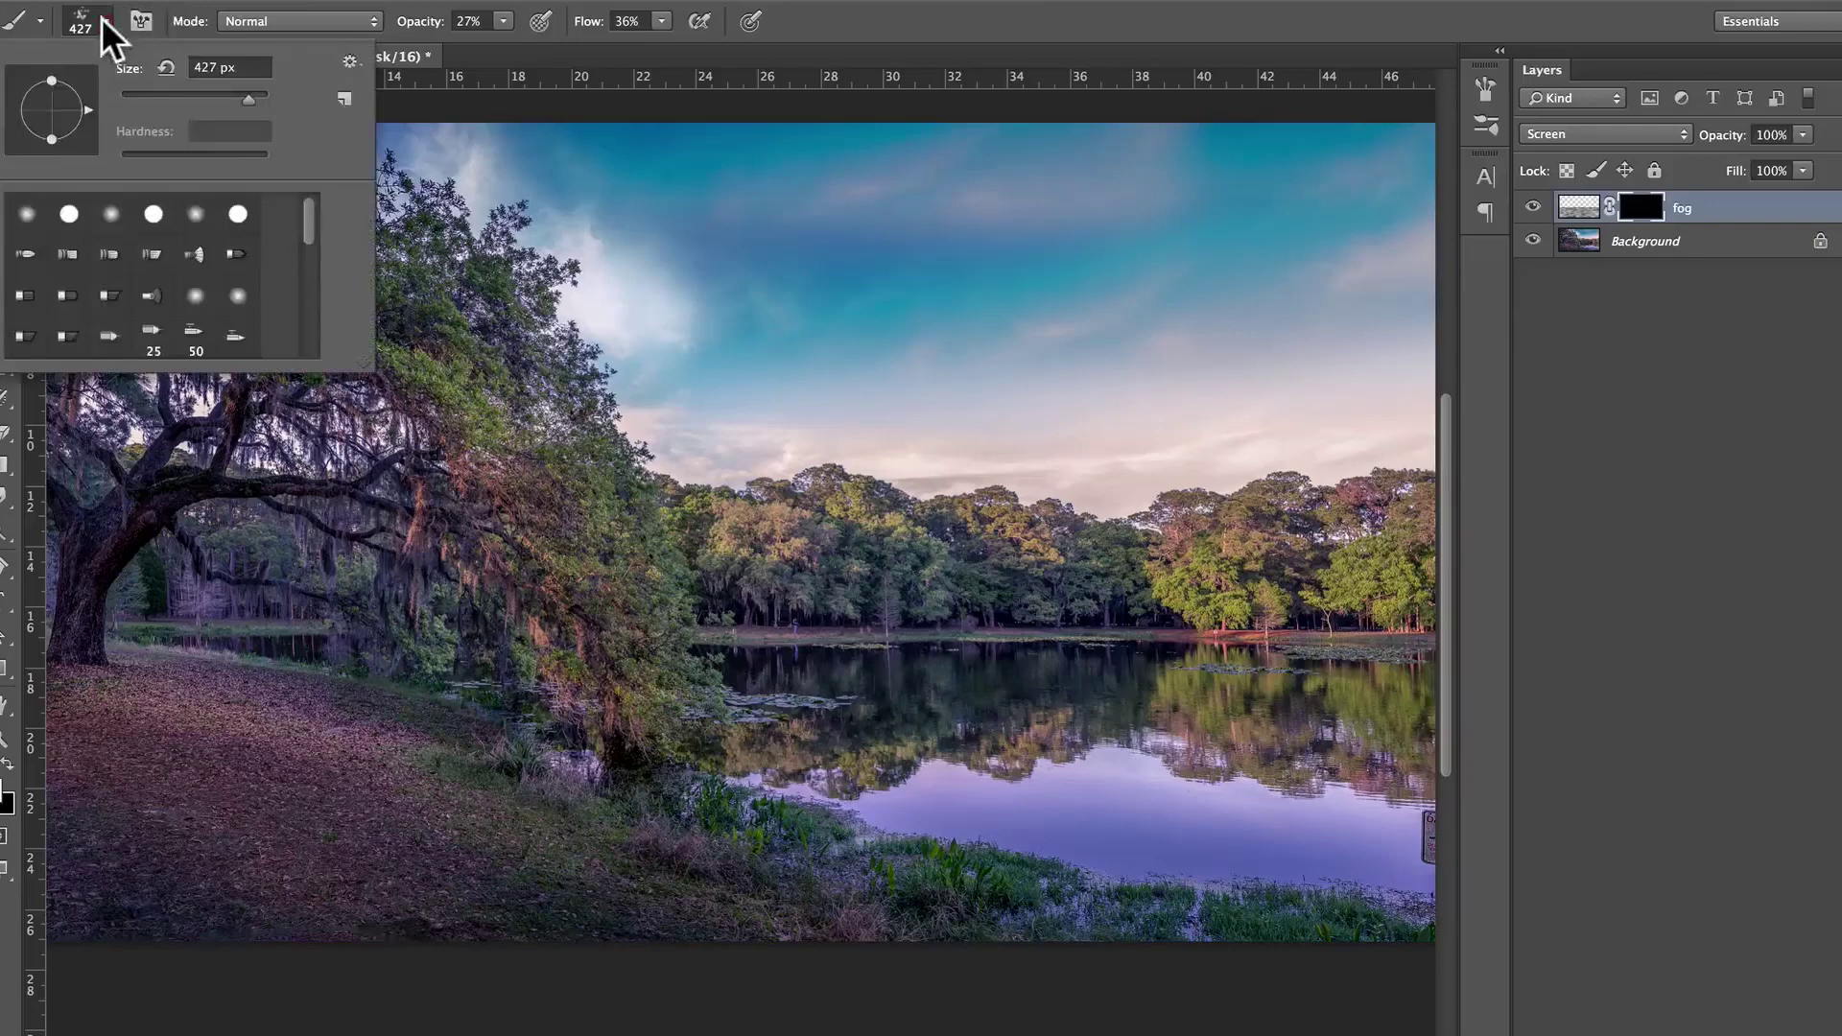
click(189, 215)
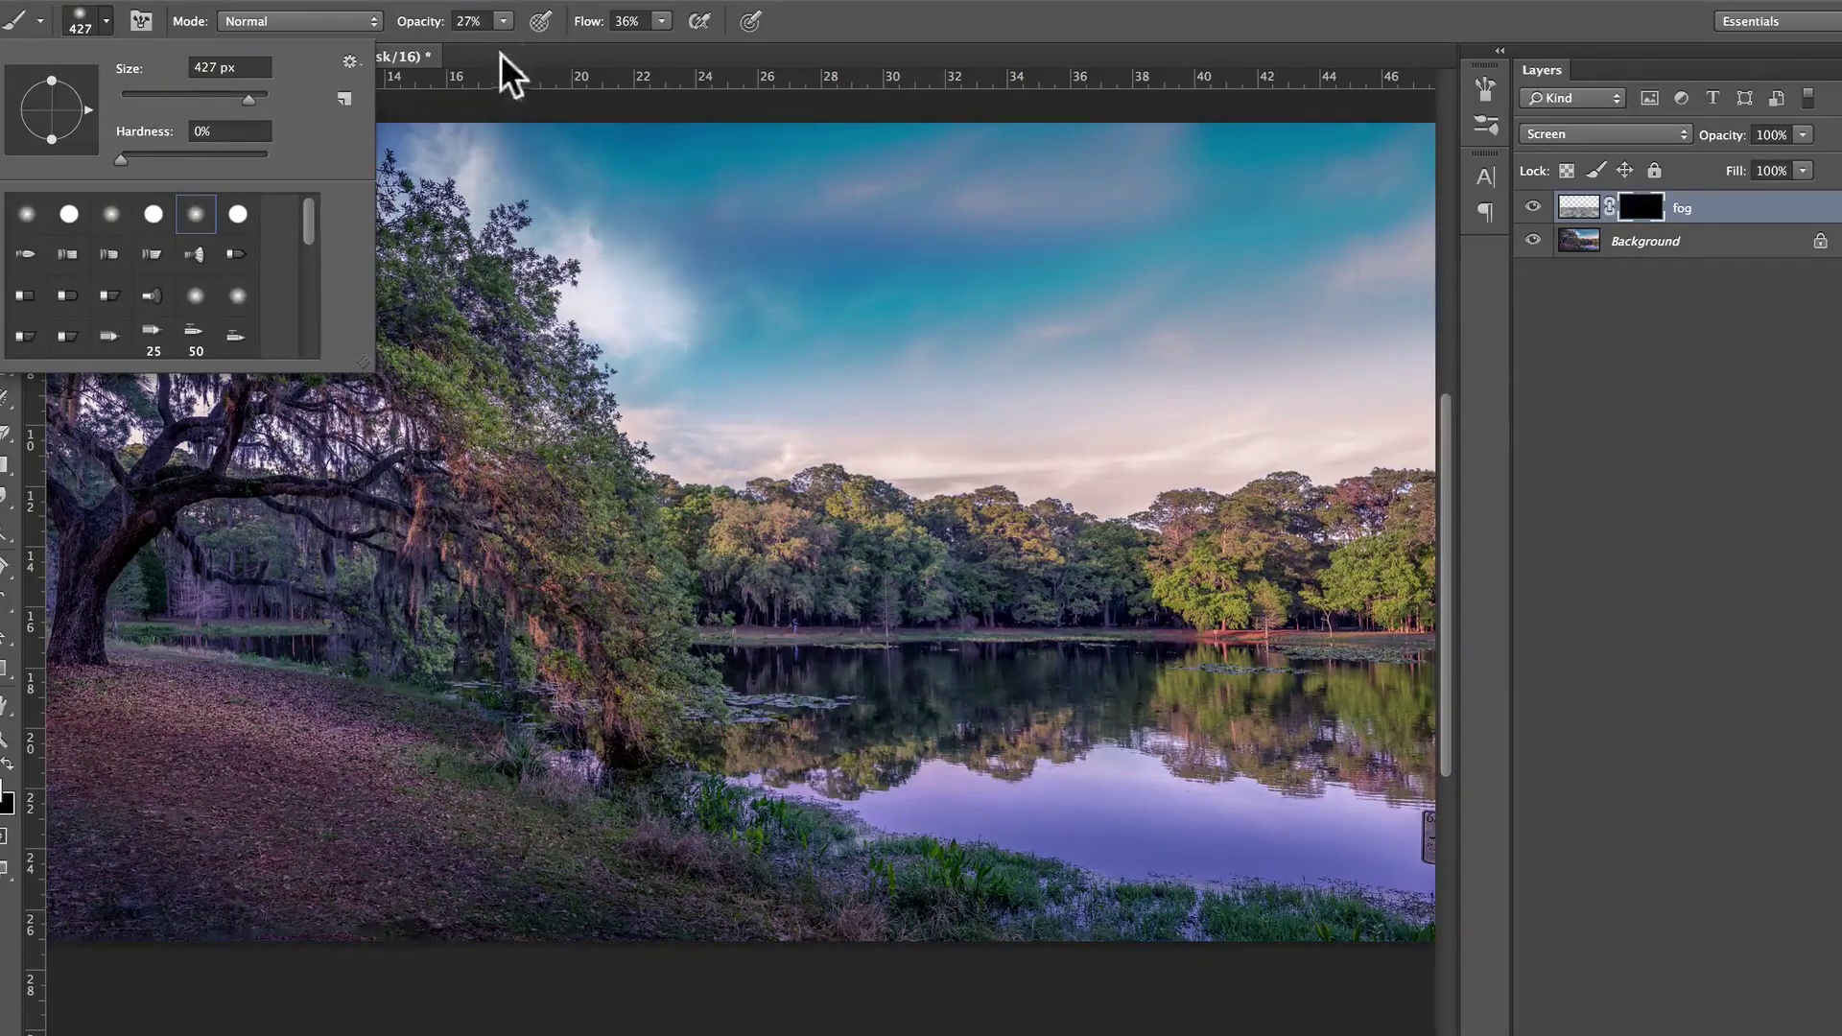
click(556, 6)
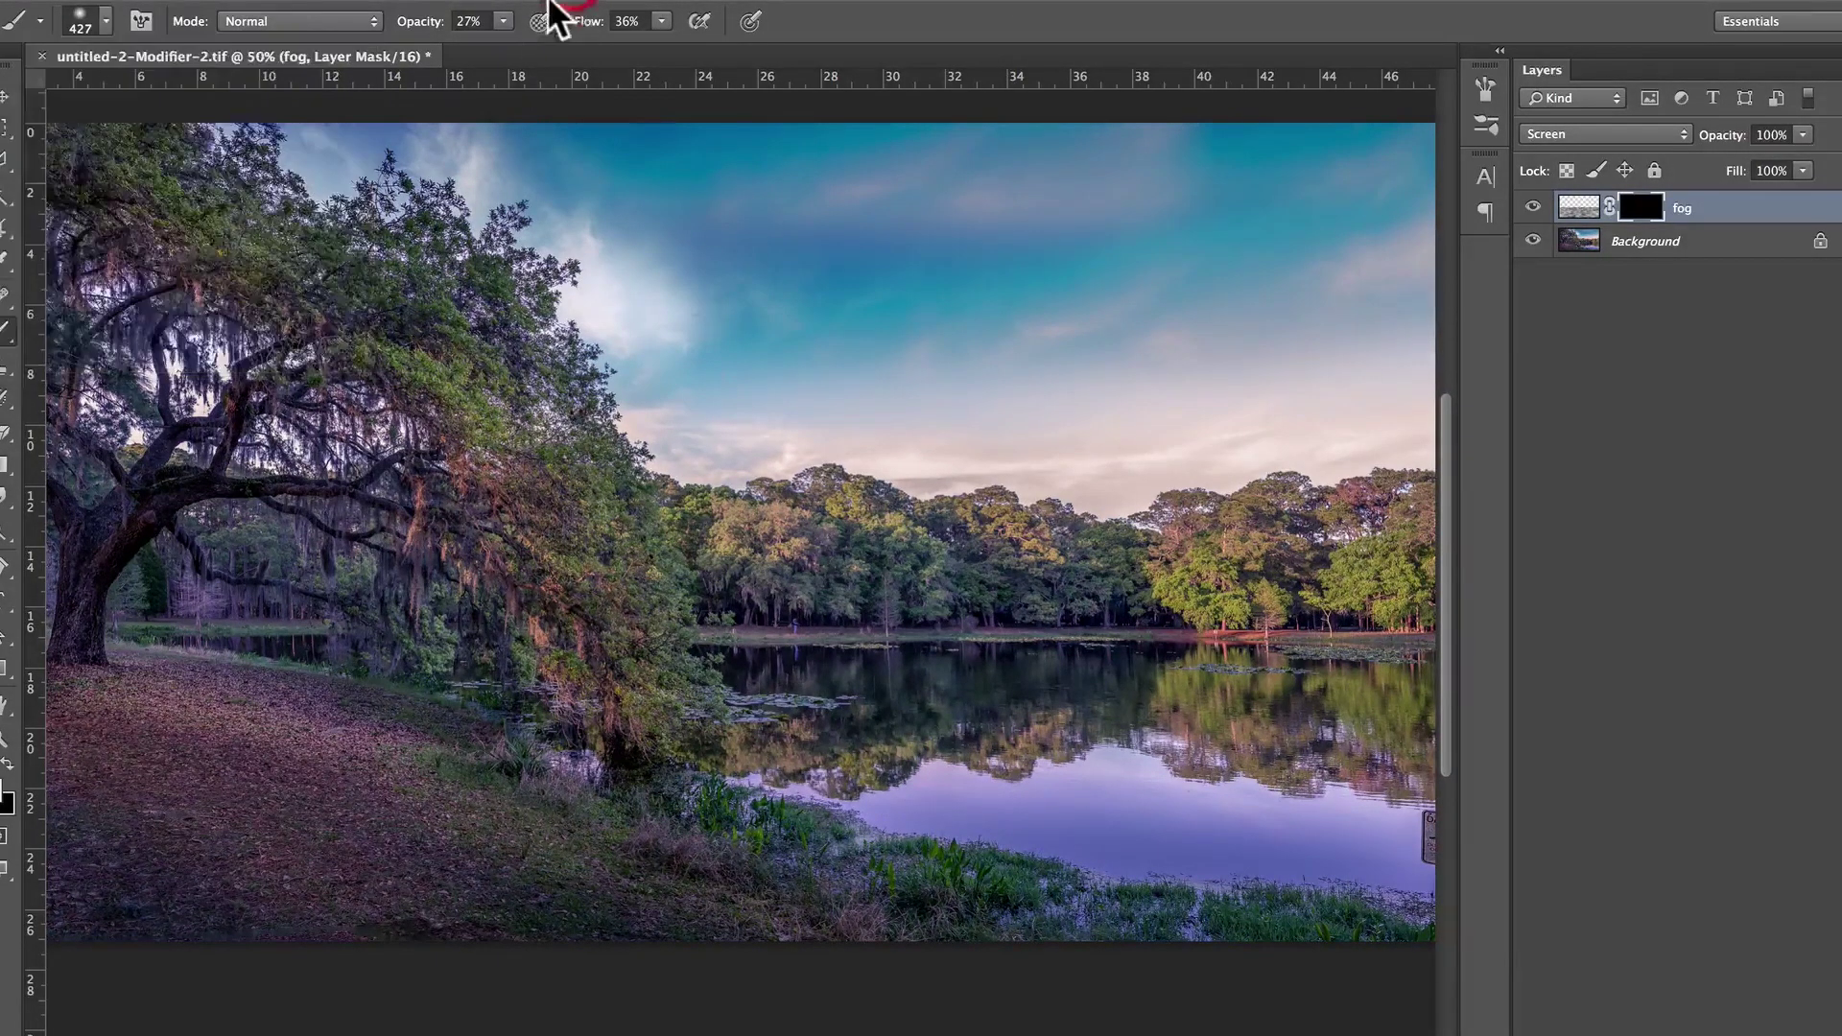
click(661, 20)
drag(664, 45, 669, 46)
click(502, 20)
click(512, 44)
click(525, 13)
- Paint white on the fog mask to bring soft mist back over the lake
mouse_move(950, 705)
mouse_down()
mouse_move(1007, 672)
mouse_move(758, 710)
mouse_move(1151, 673)
mouse_move(761, 699)
mouse_move(782, 666)
mouse_move(1127, 752)
mouse_move(1275, 905)
mouse_move(1226, 822)
mouse_move(1381, 771)
mouse_move(1476, 694)
mouse_move(815, 671)
mouse_up()
drag(1158, 669, 1505, 666)
drag(880, 646, 758, 654)
key(z)
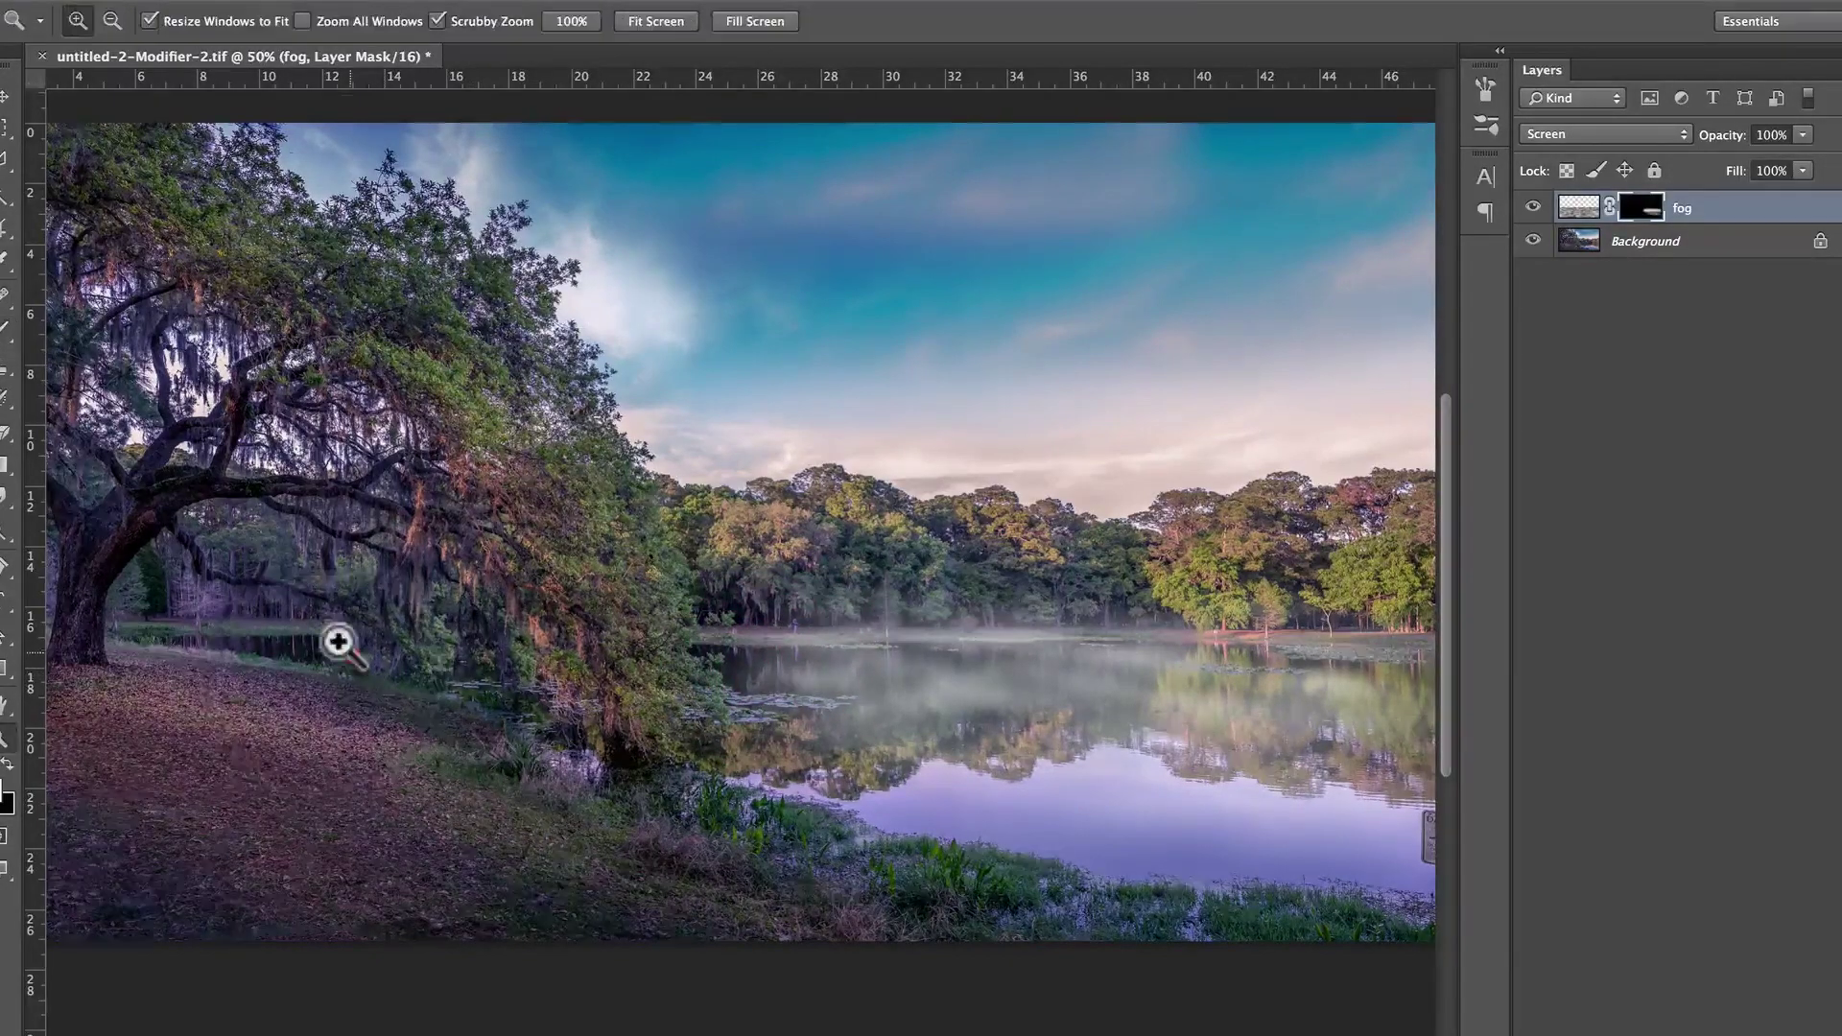
click(345, 647)
- Shrink the brush, drop its opacity to 17%, and paint faint mist along the lake edge
drag(273, 645, 596, 645)
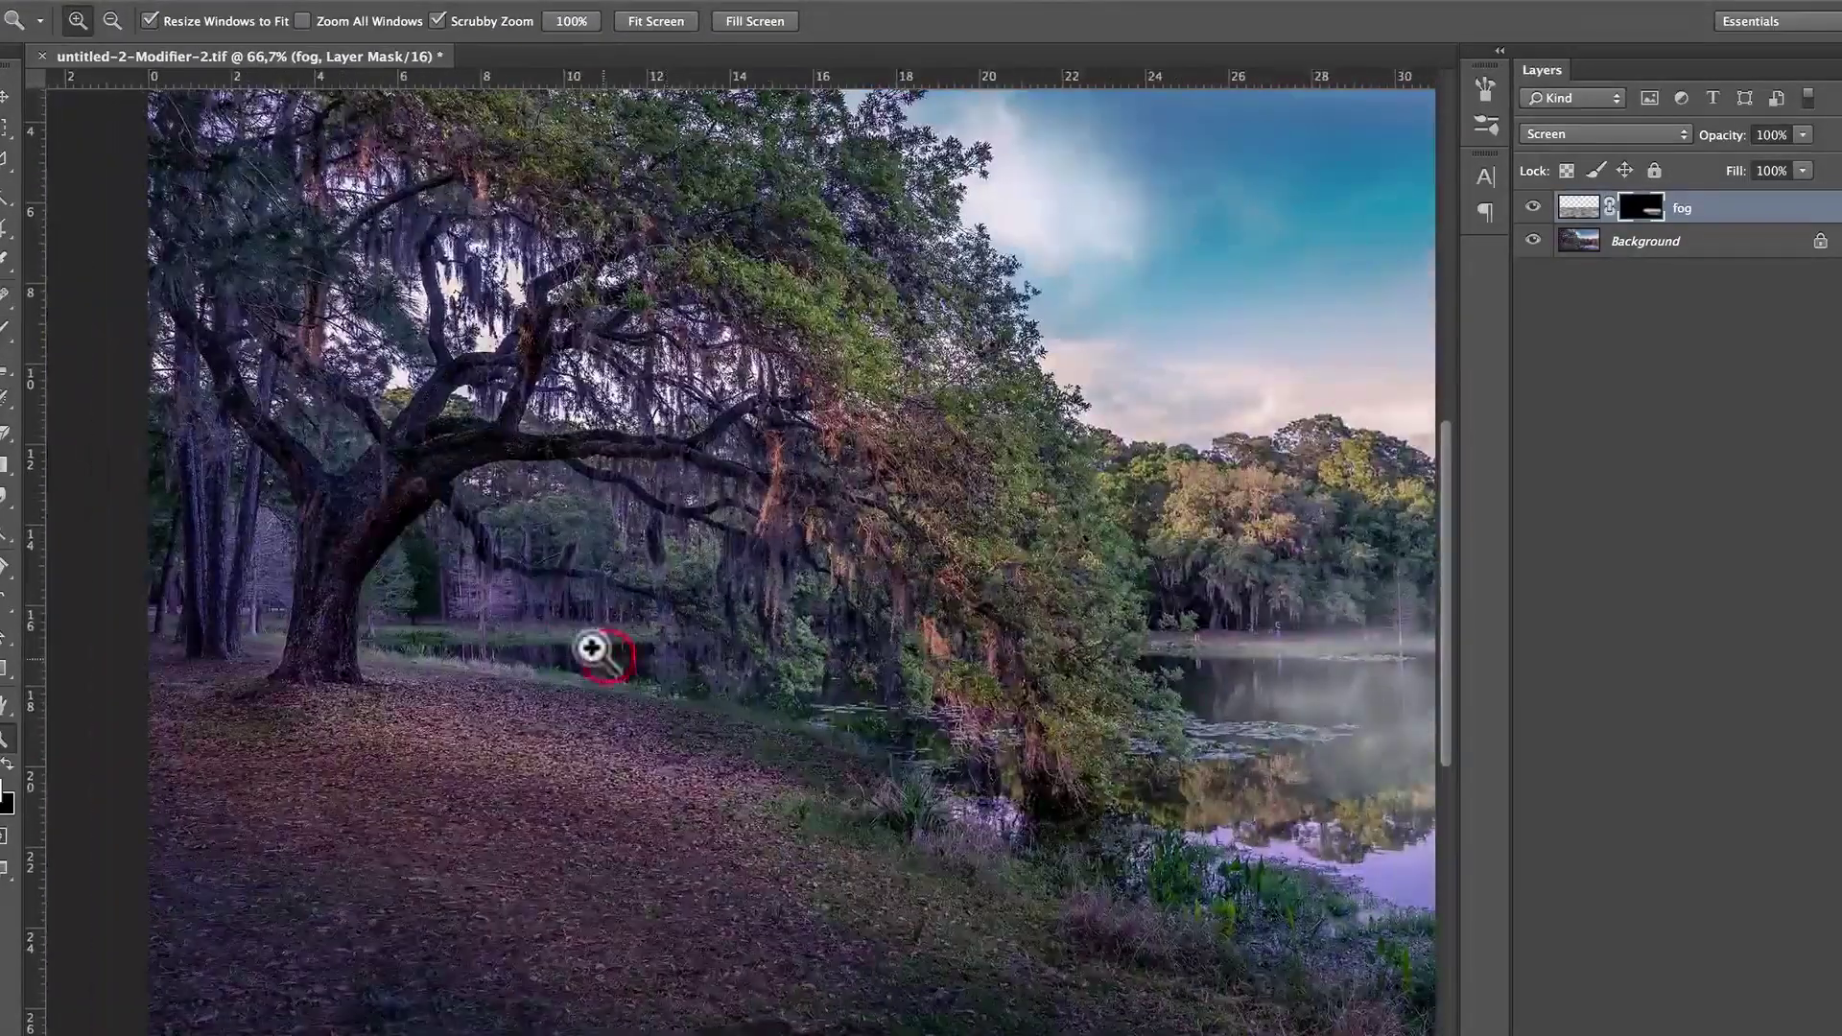
key(b)
mouse_move(566, 654)
mouse_down()
mouse_move(546, 671)
mouse_move(552, 635)
mouse_move(597, 659)
mouse_move(731, 670)
mouse_move(538, 671)
mouse_move(476, 664)
mouse_move(614, 662)
mouse_move(395, 637)
mouse_move(844, 687)
mouse_move(978, 802)
mouse_up()
mouse_move(672, 689)
mouse_down()
mouse_move(578, 700)
mouse_move(691, 719)
mouse_move(687, 700)
mouse_up()
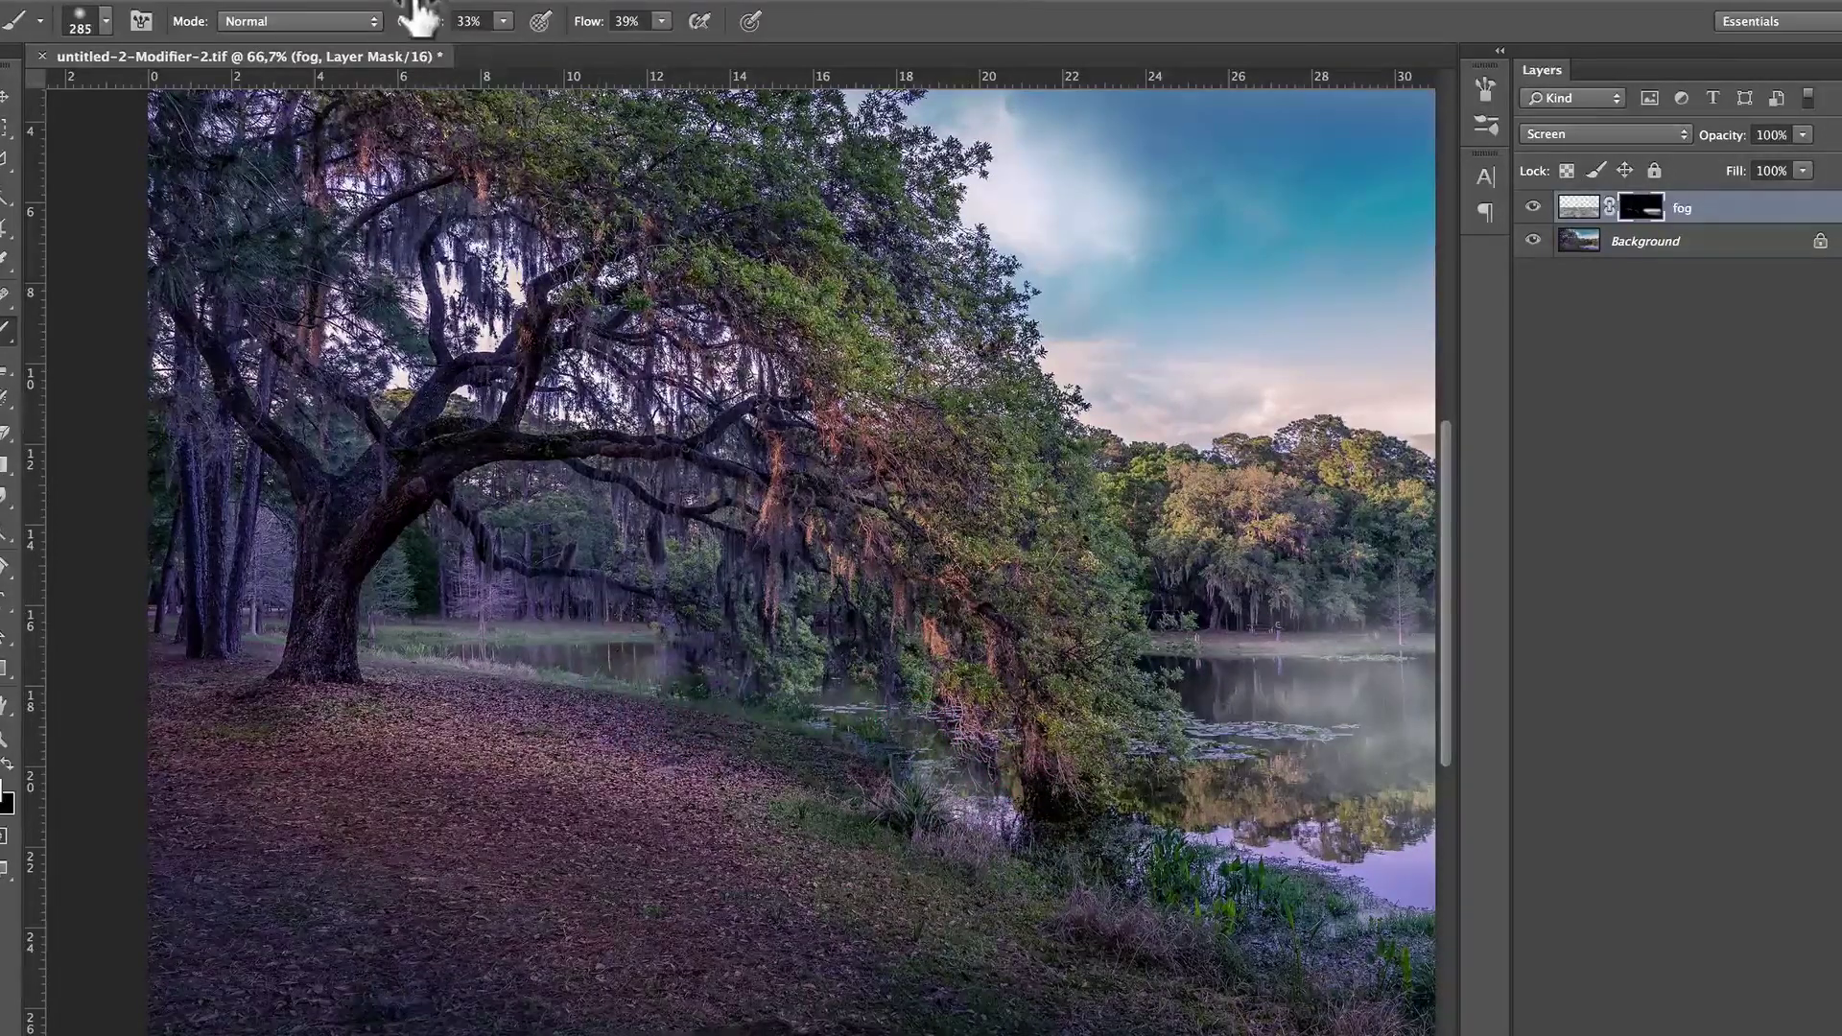
drag(418, 15, 399, 20)
mouse_move(576, 686)
mouse_down()
mouse_move(1049, 752)
mouse_move(1065, 820)
mouse_move(1110, 863)
mouse_move(1335, 924)
mouse_up()
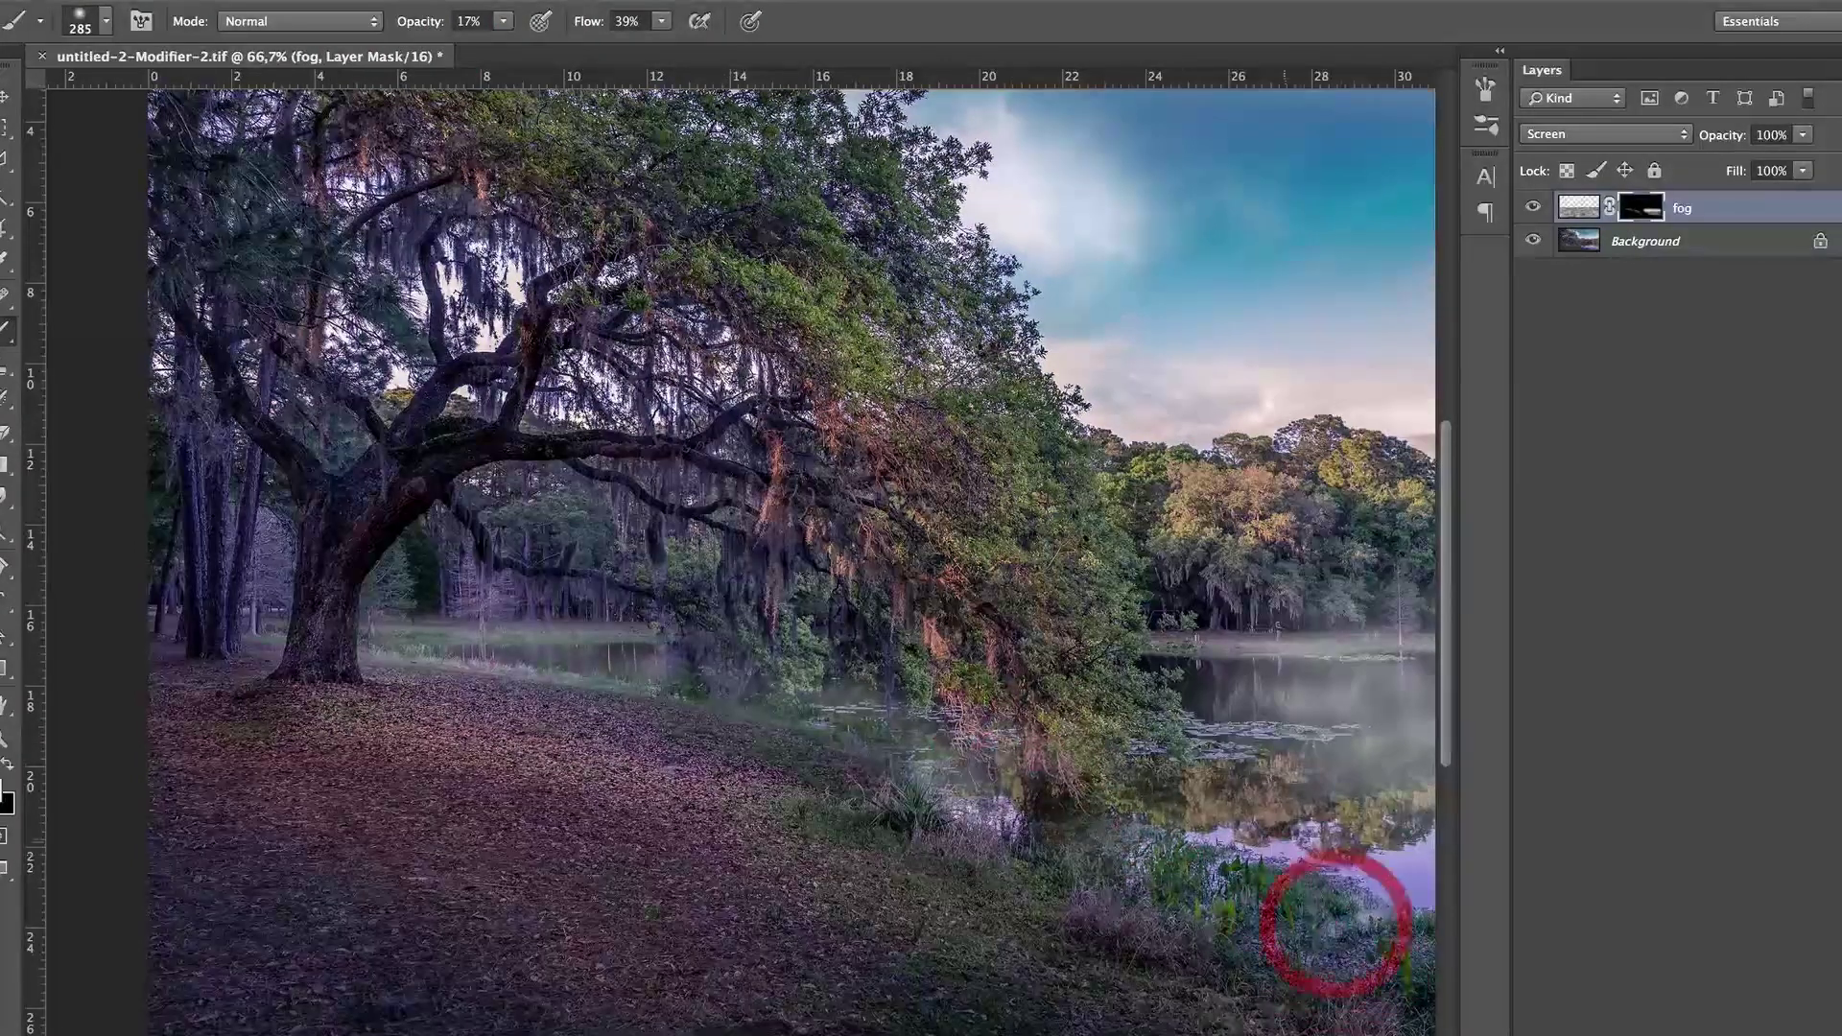
- Raise brush opacity to 27% and paint mist across the lake and lower shoreline
mouse_move(1347, 788)
mouse_down()
mouse_move(838, 687)
mouse_move(769, 690)
mouse_up()
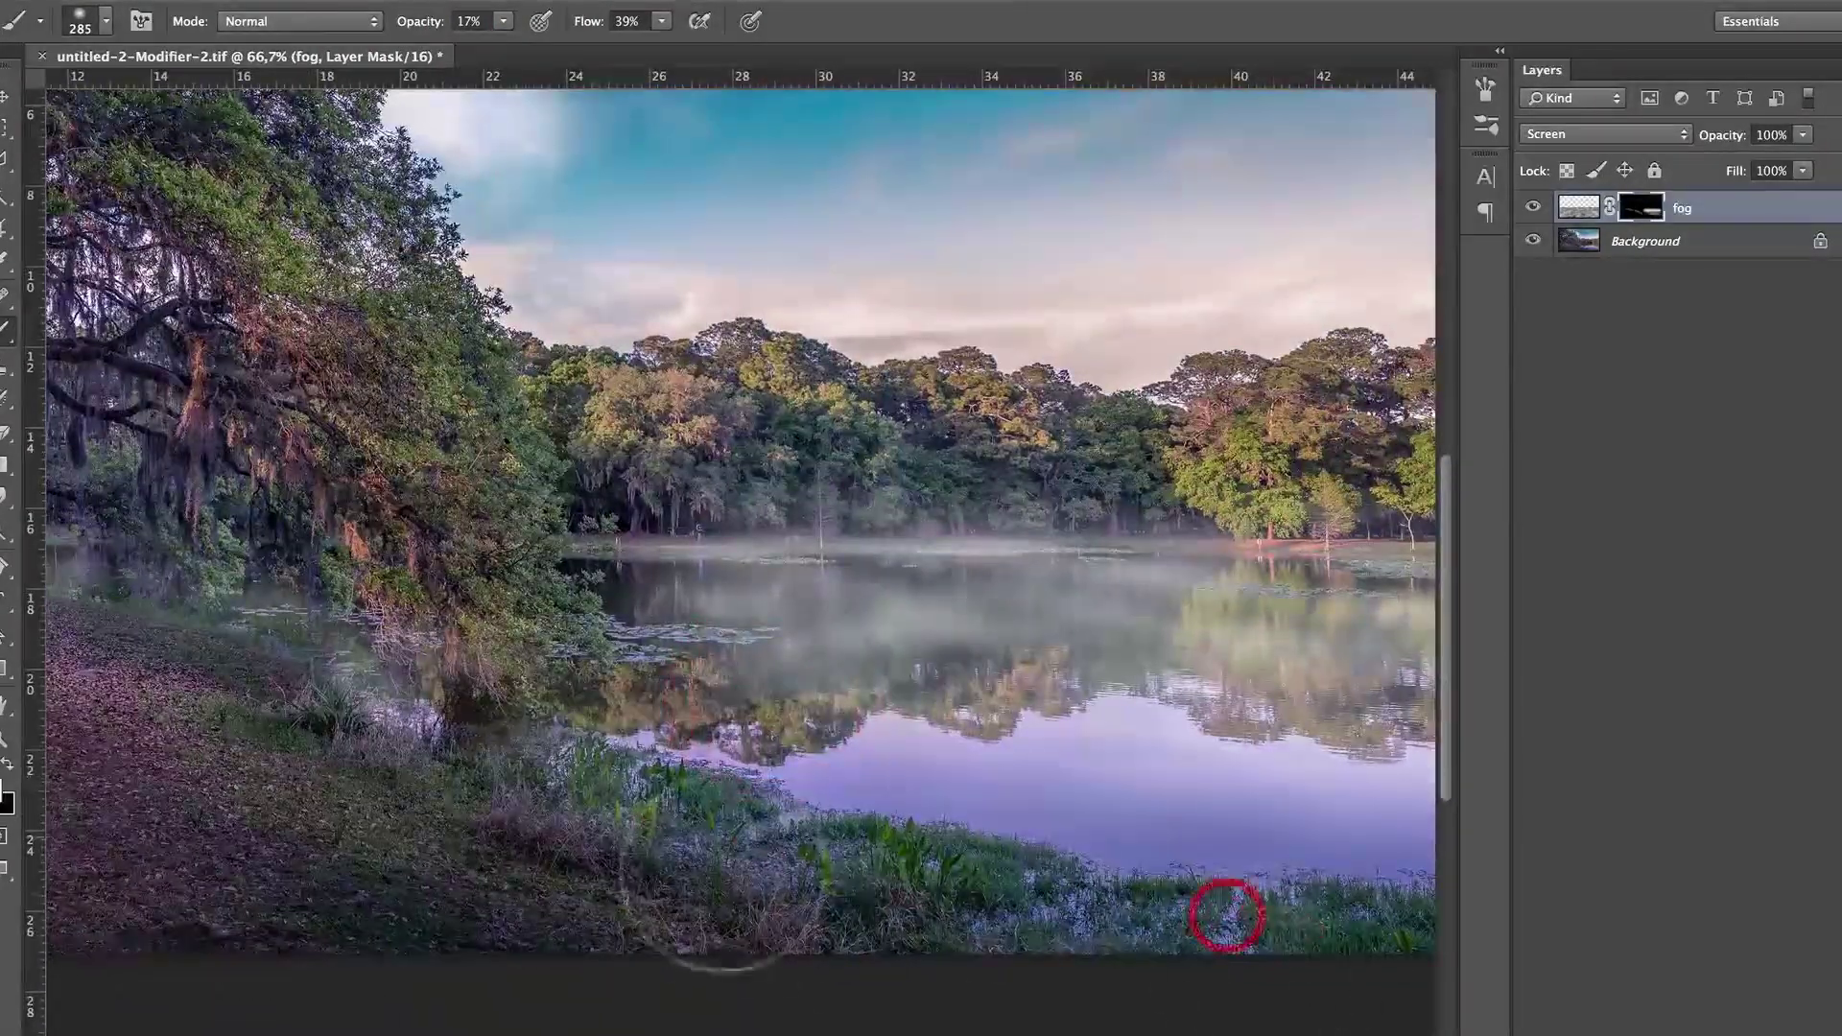
drag(1227, 914, 1299, 896)
drag(625, 699, 929, 761)
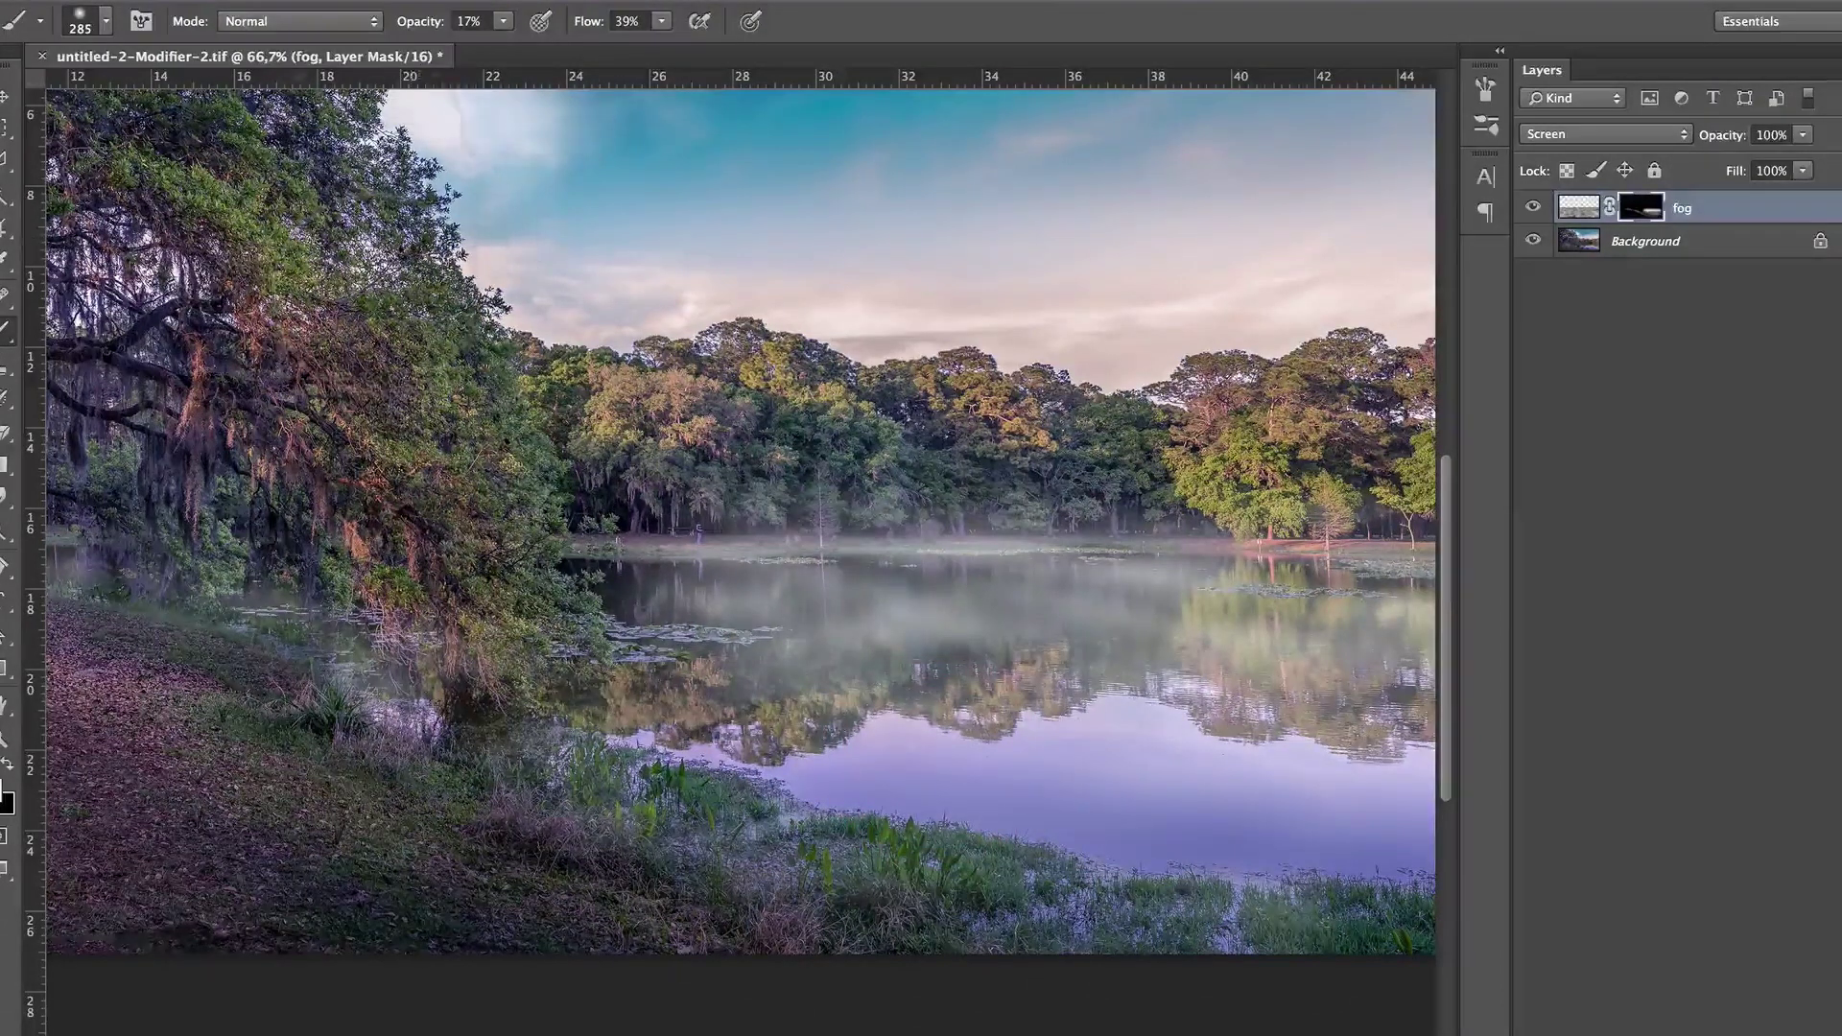
drag(416, 27, 429, 17)
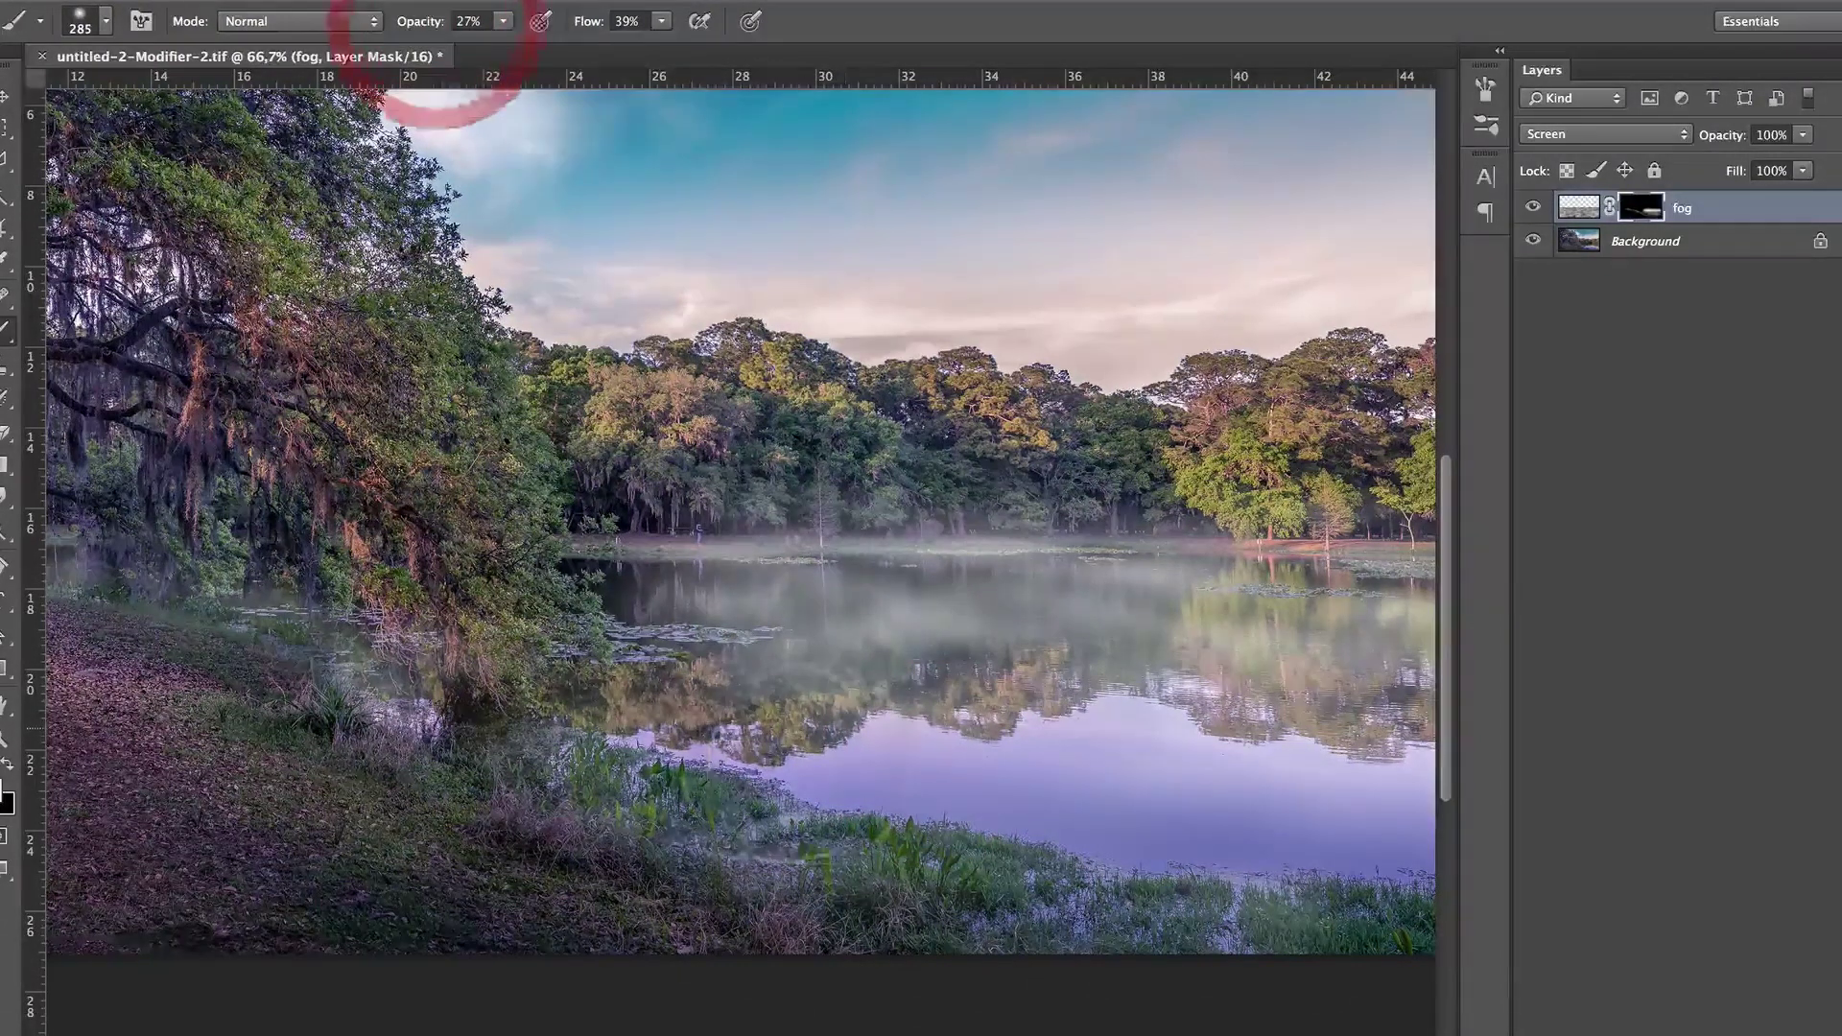
mouse_move(945, 751)
mouse_down()
mouse_move(1493, 810)
mouse_move(1472, 670)
mouse_move(1497, 575)
mouse_up()
click(633, 590)
click(1189, 588)
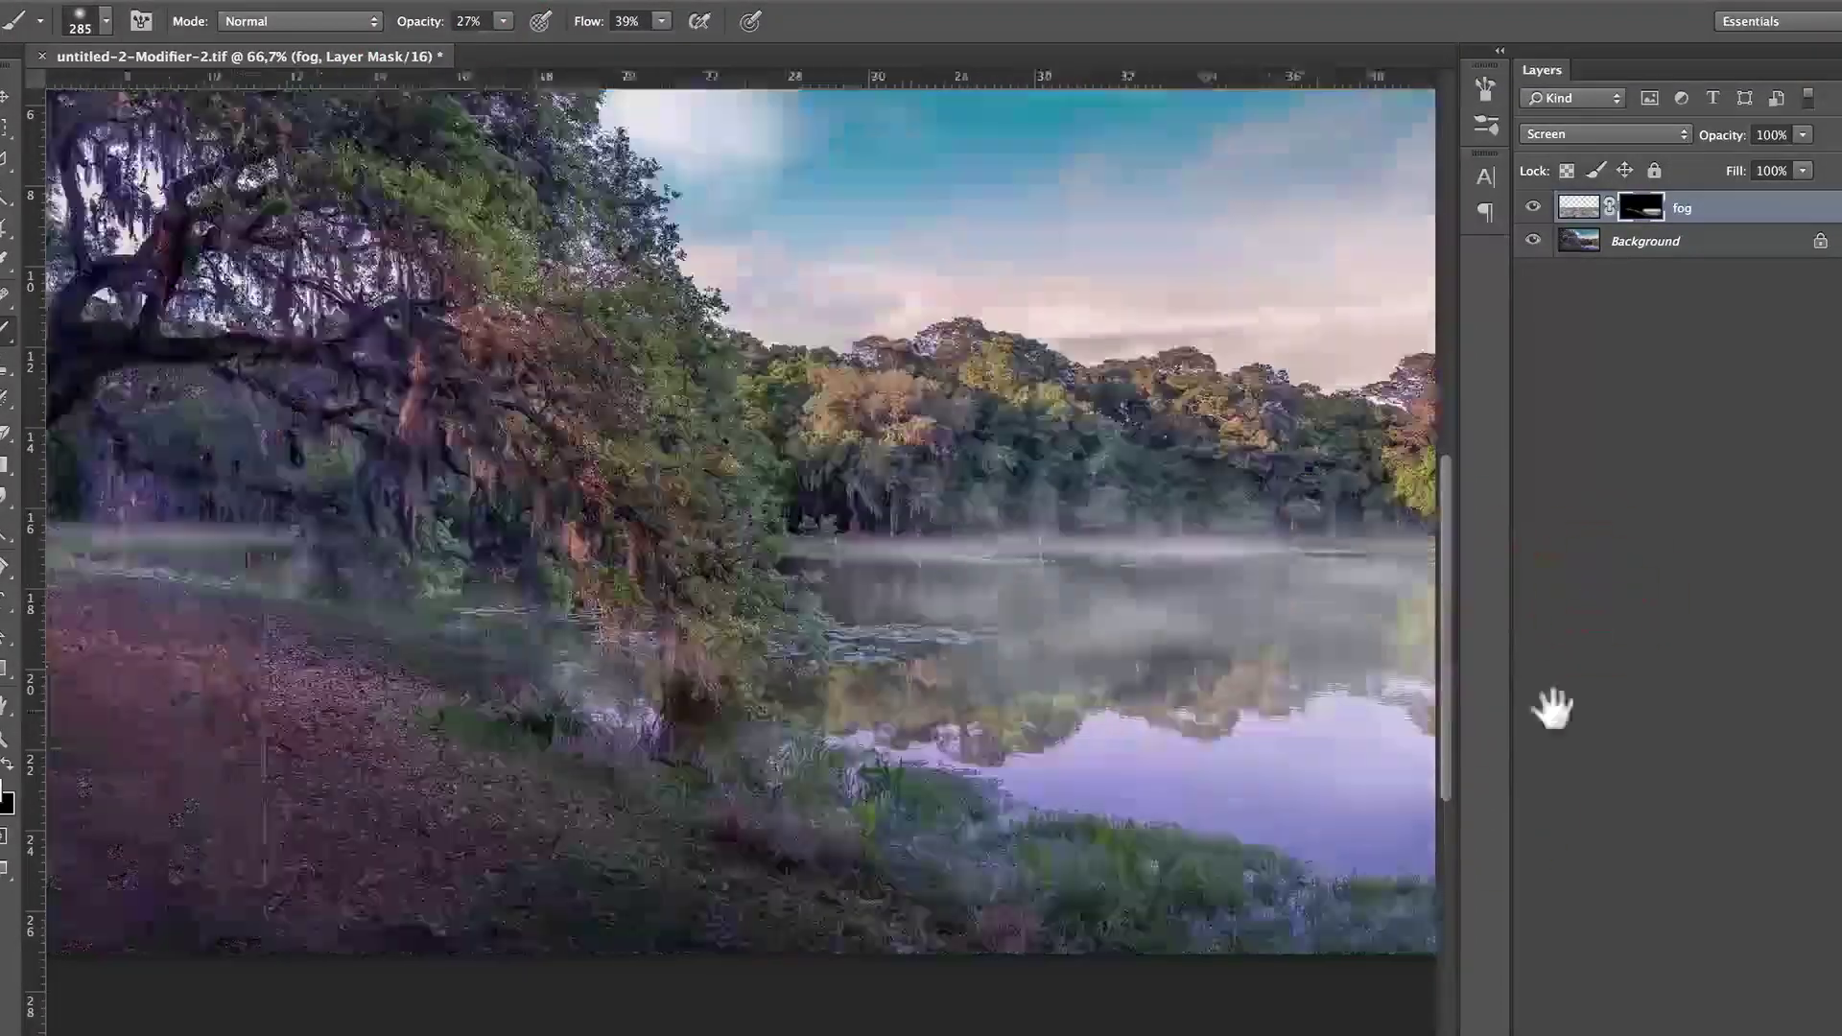
- Dab and brush more mist over the left shore and the lower-left grass
drag(1551, 710, 1570, 707)
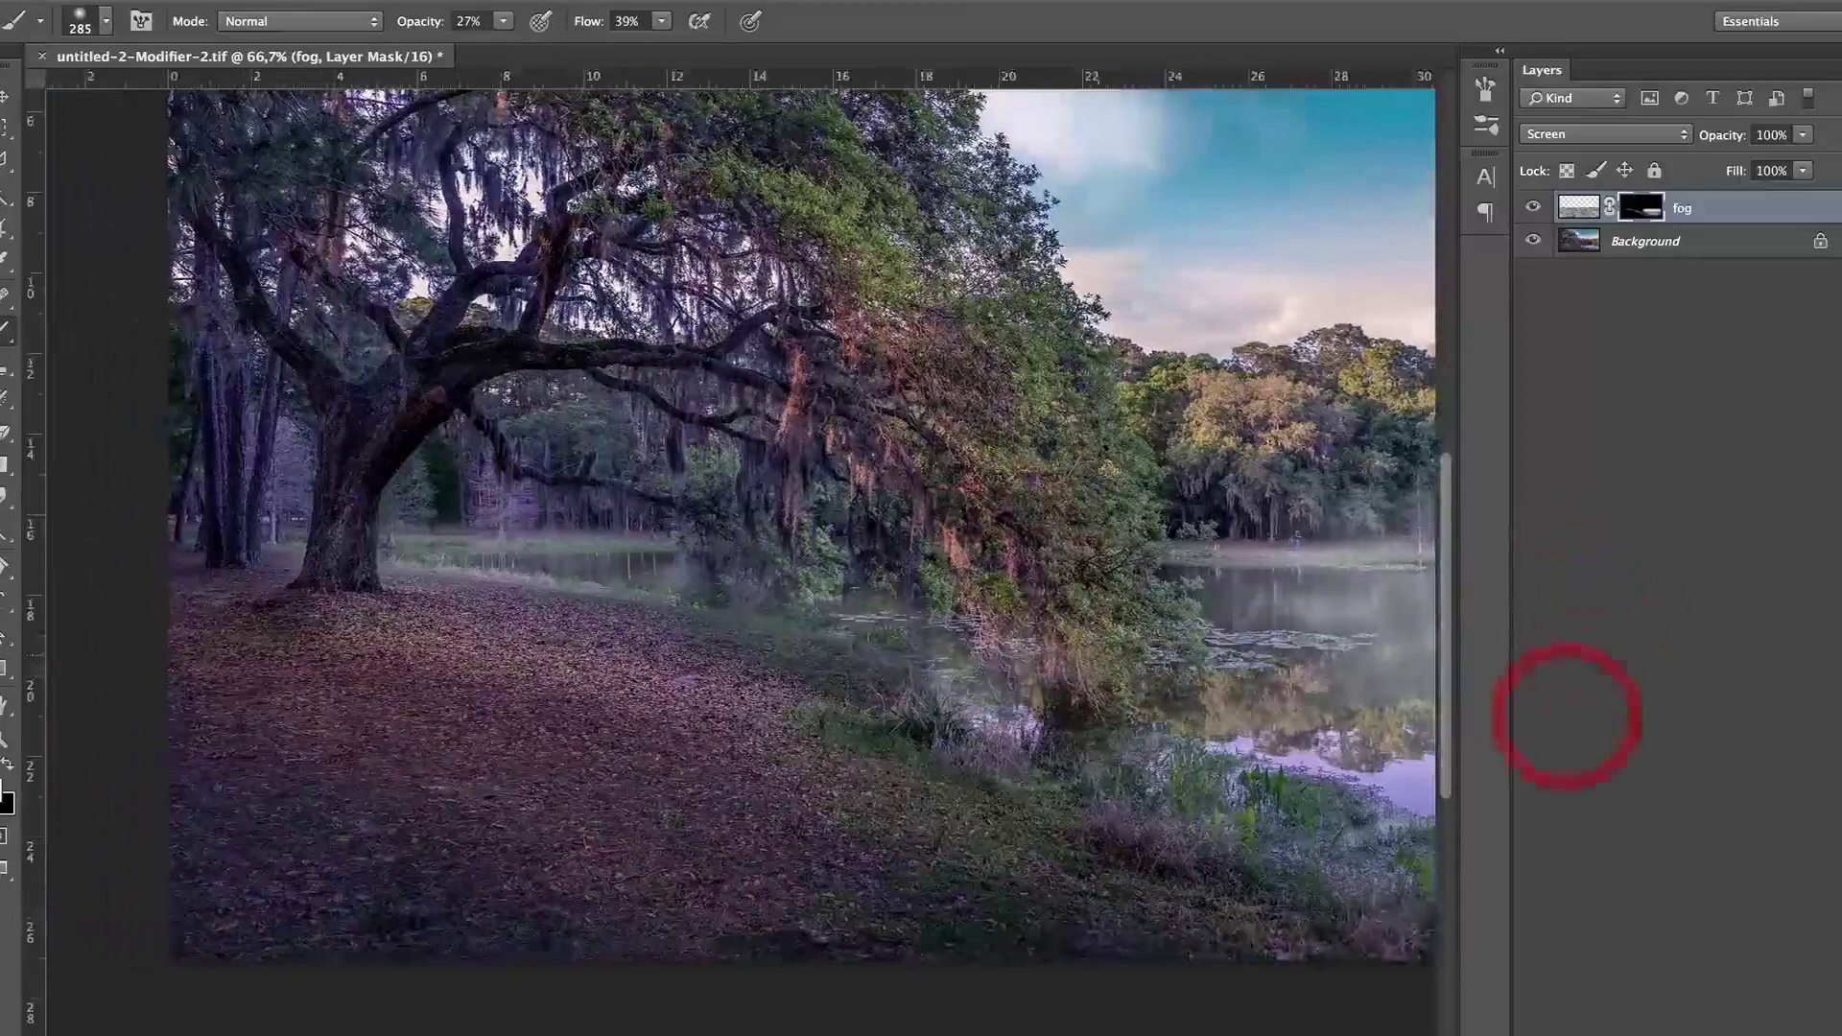
click(982, 678)
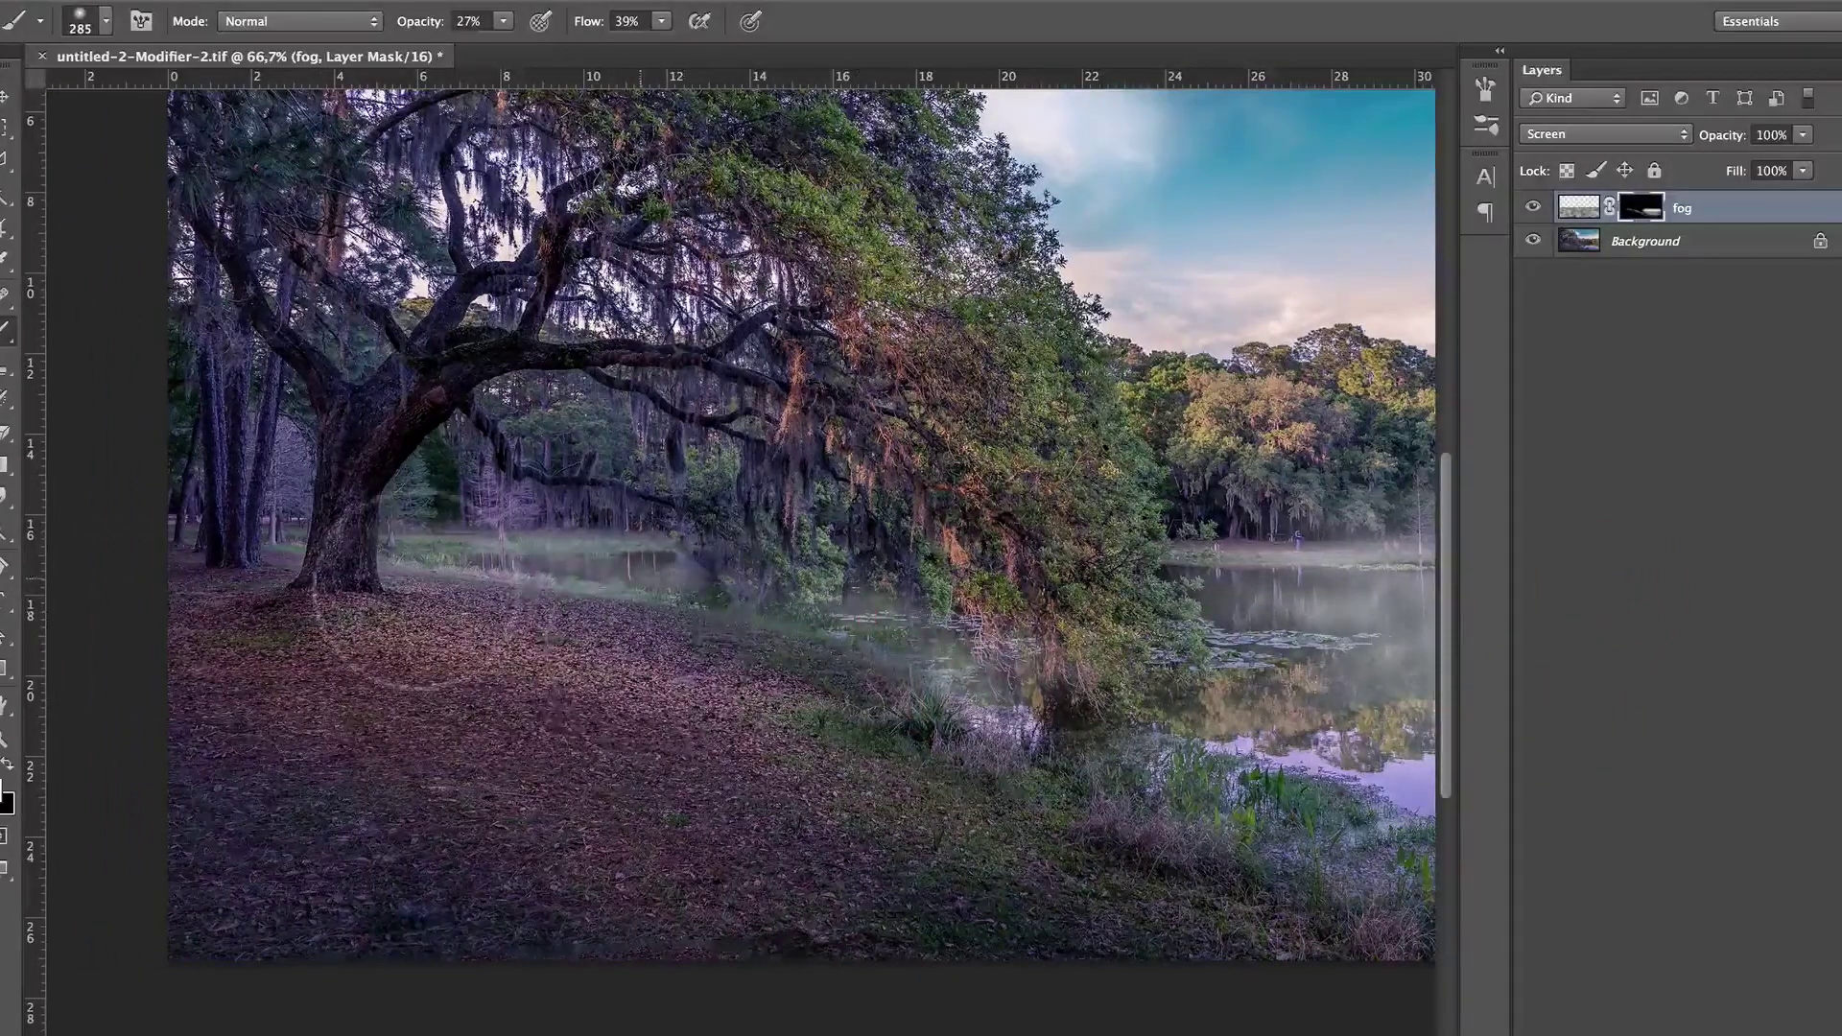
drag(1143, 502, 686, 563)
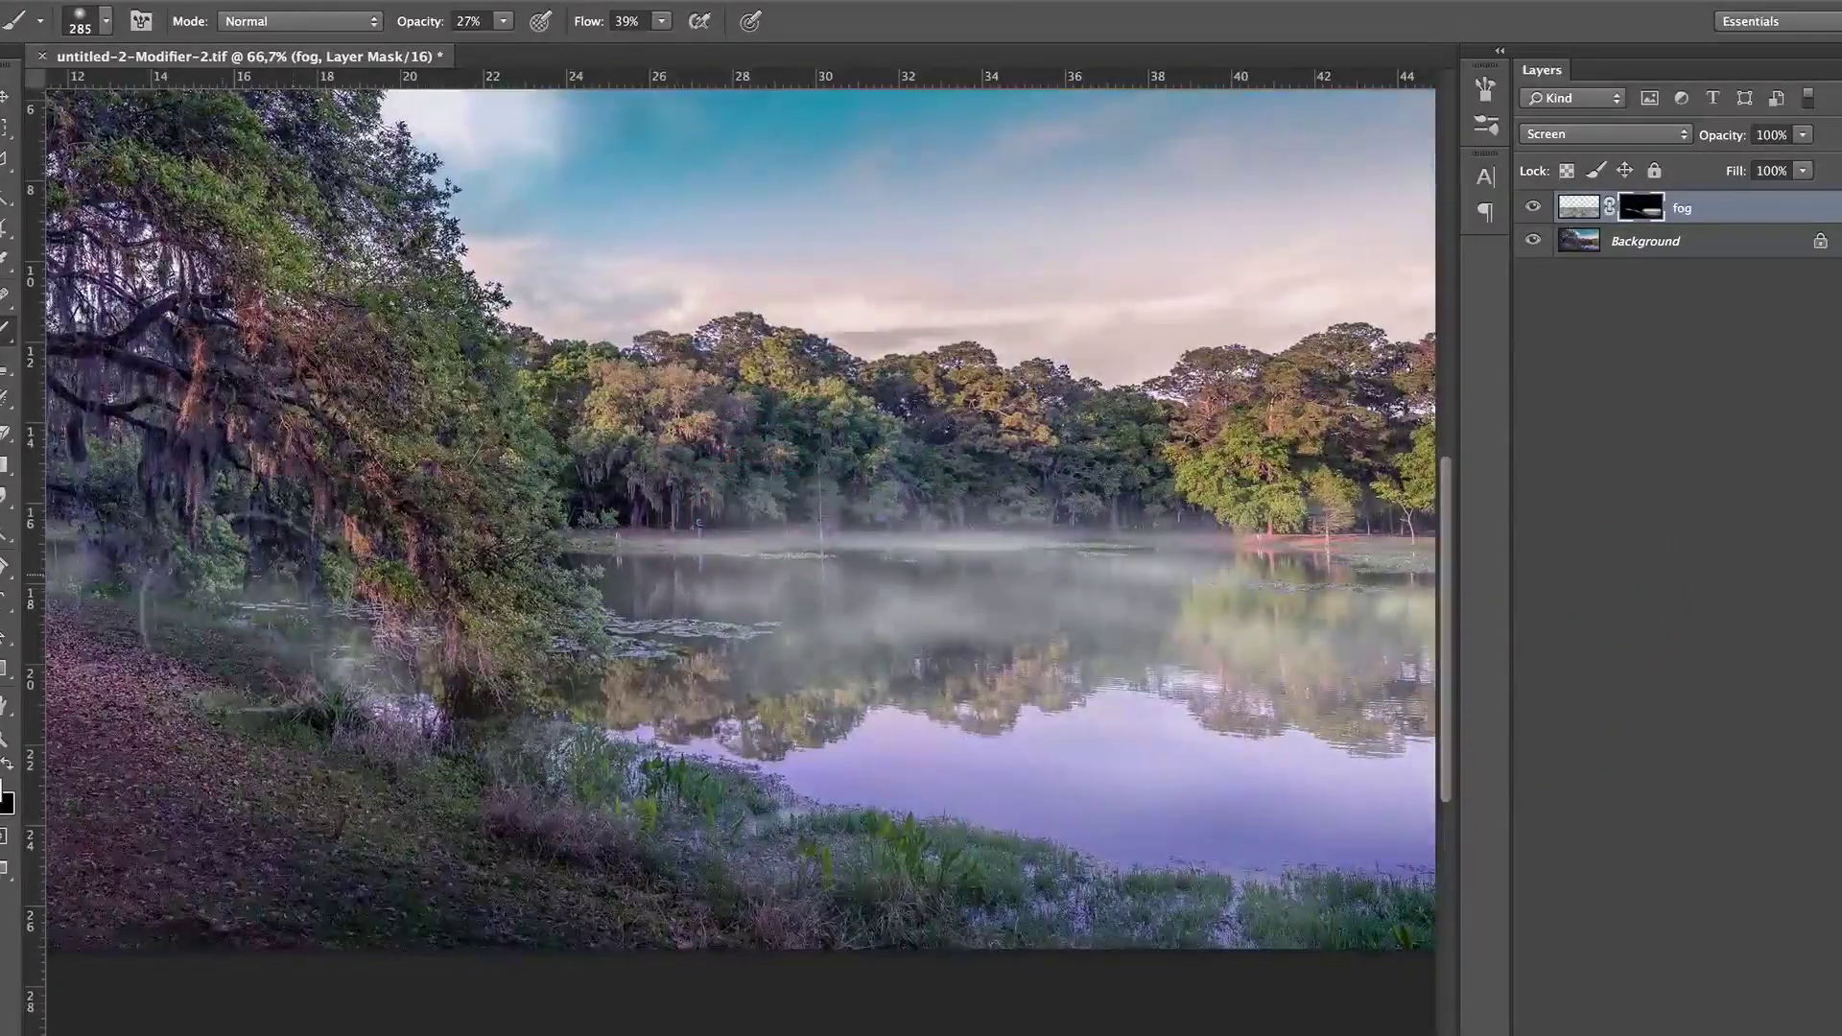
click(446, 758)
click(452, 758)
drag(452, 758, 485, 768)
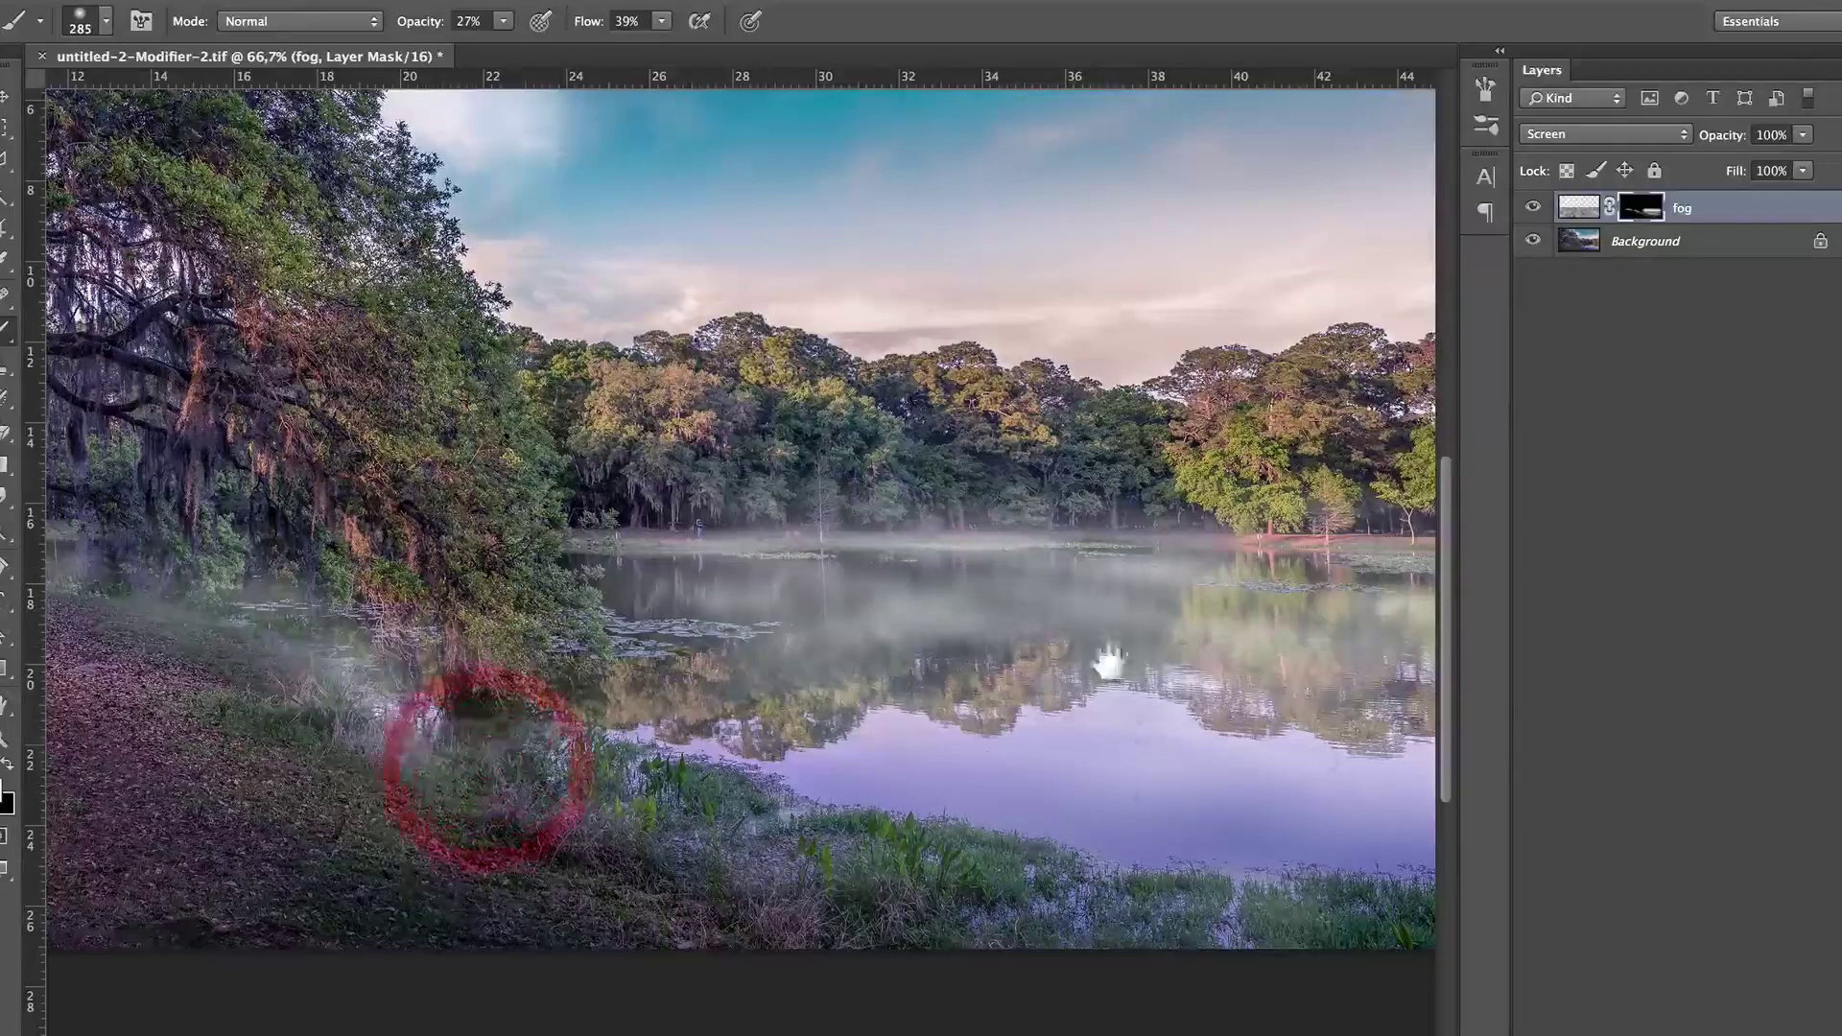
drag(1102, 658, 1283, 547)
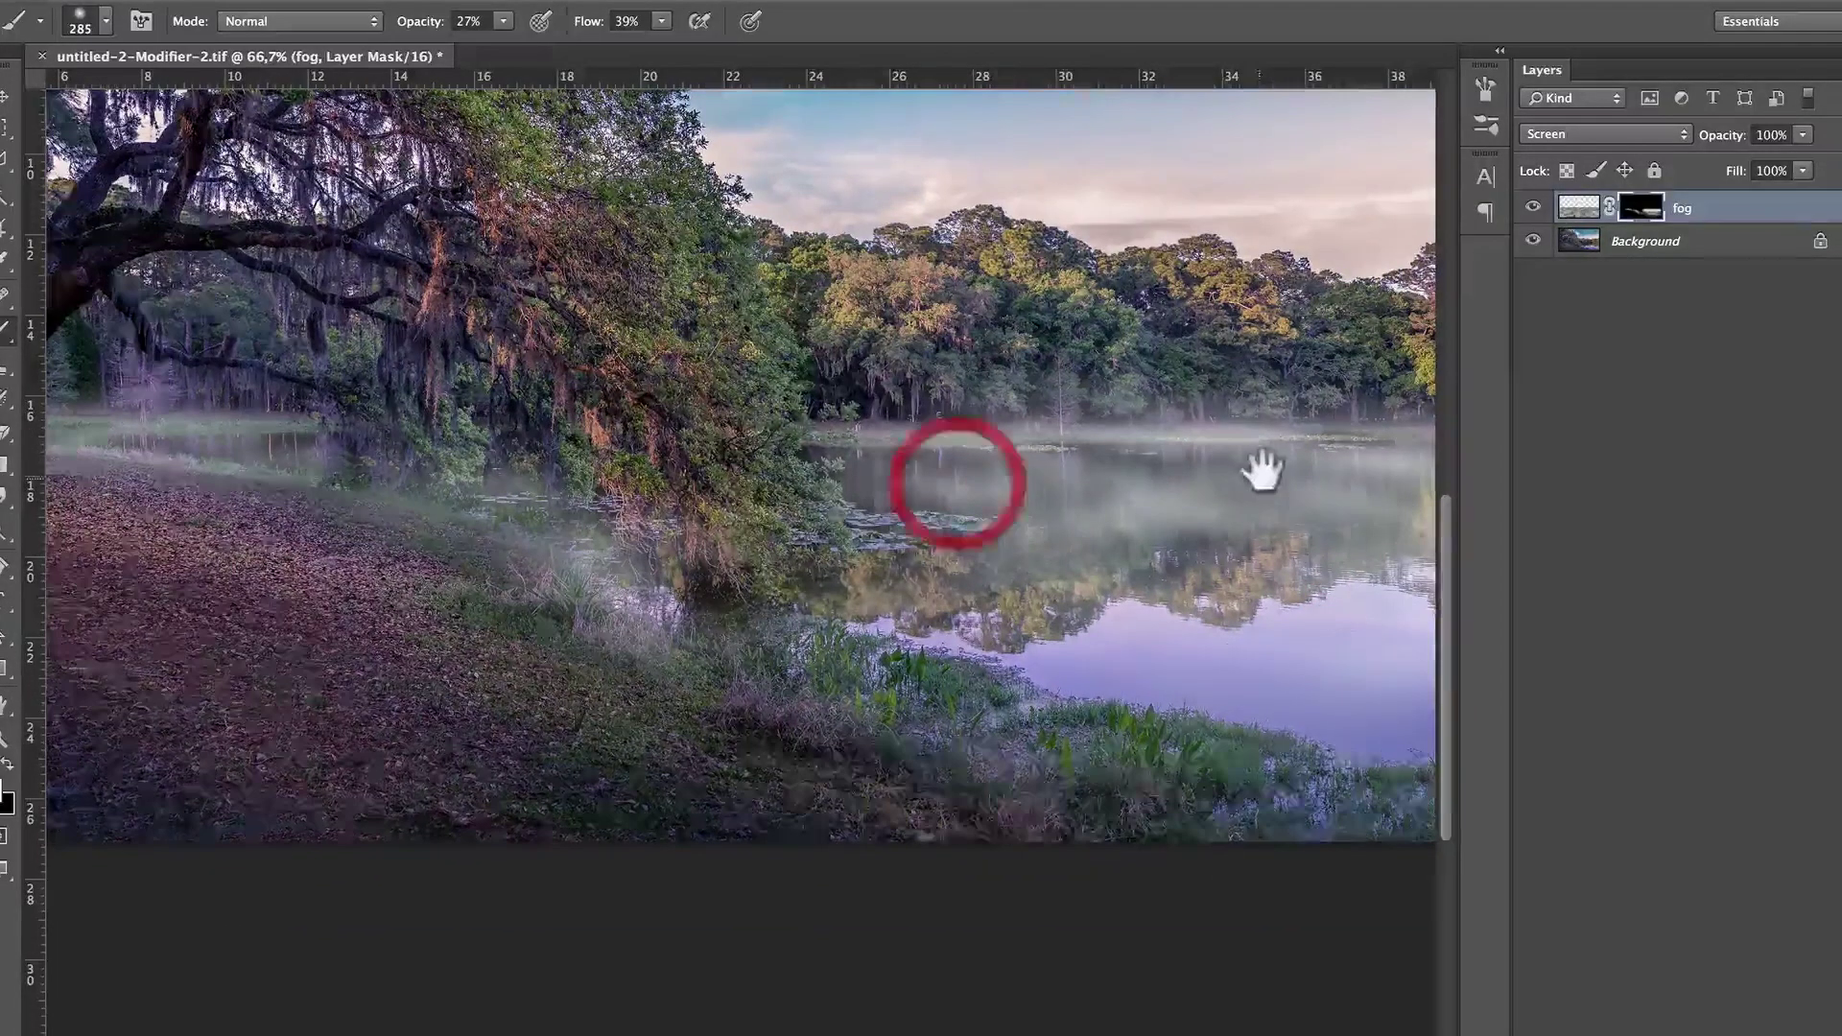
drag(1258, 464, 937, 476)
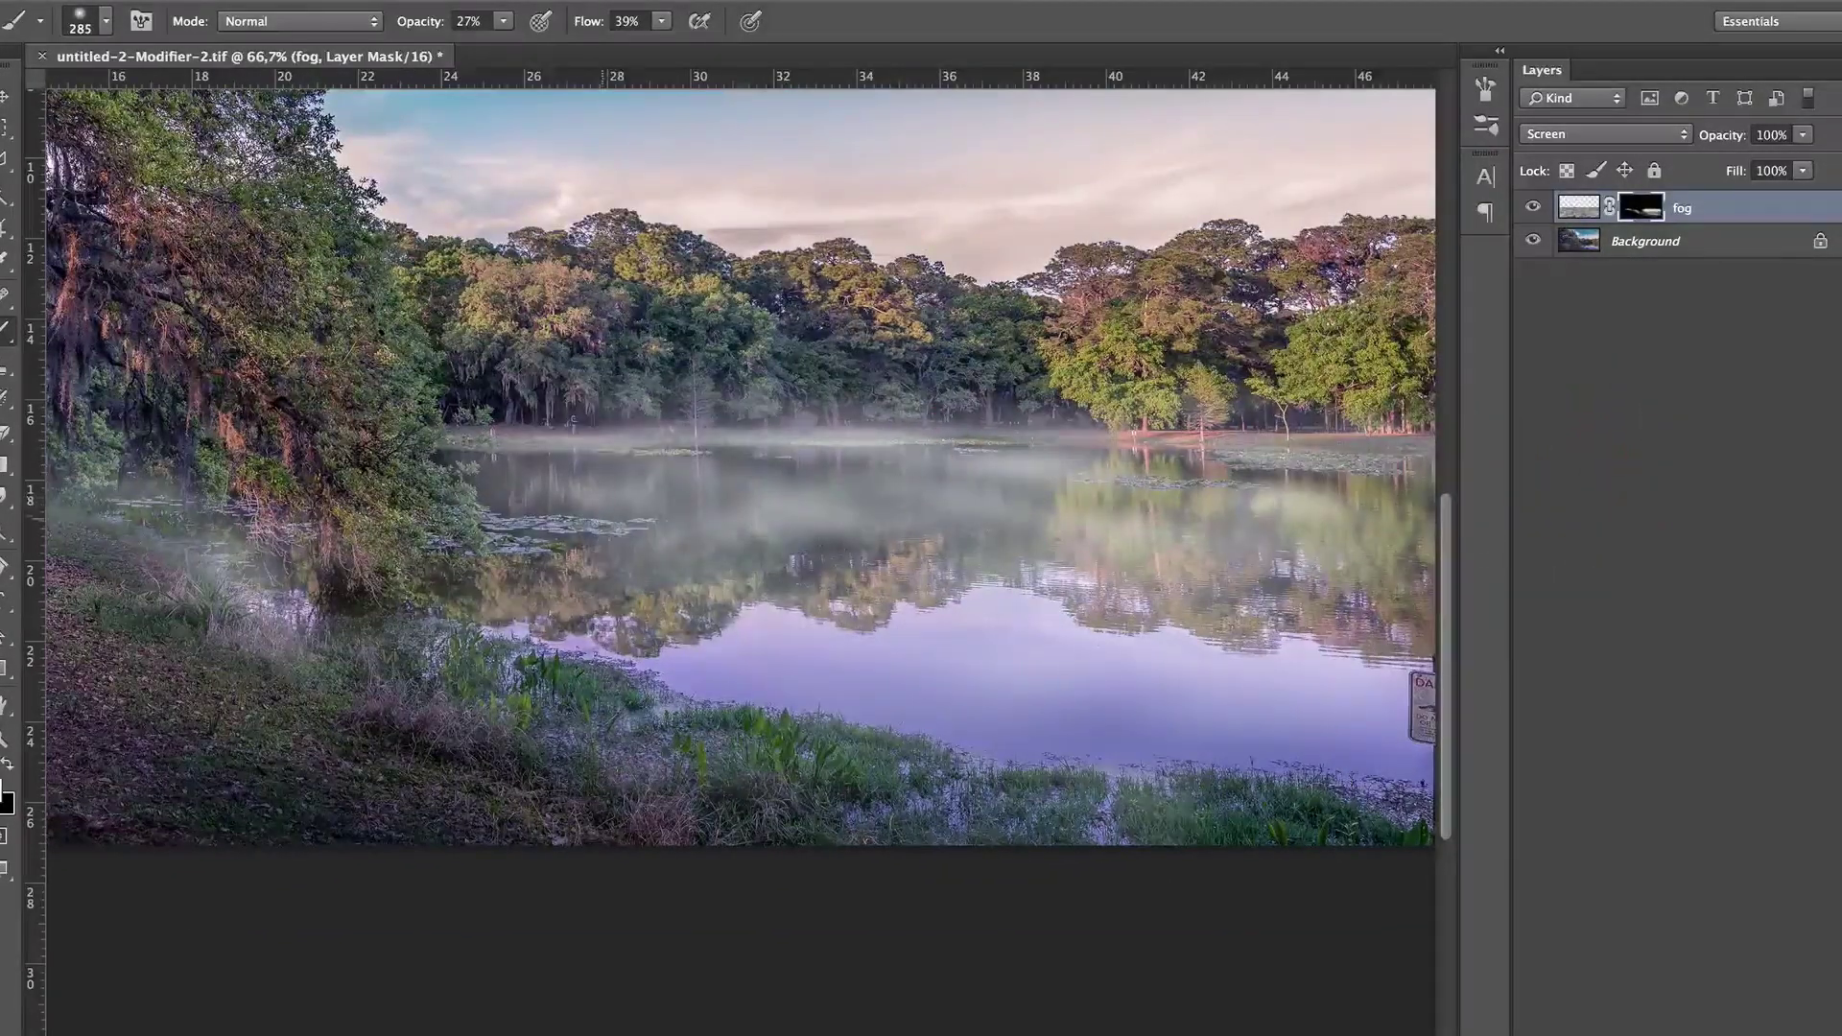
mouse_move(670, 608)
mouse_down()
mouse_move(584, 611)
mouse_move(1563, 767)
mouse_up()
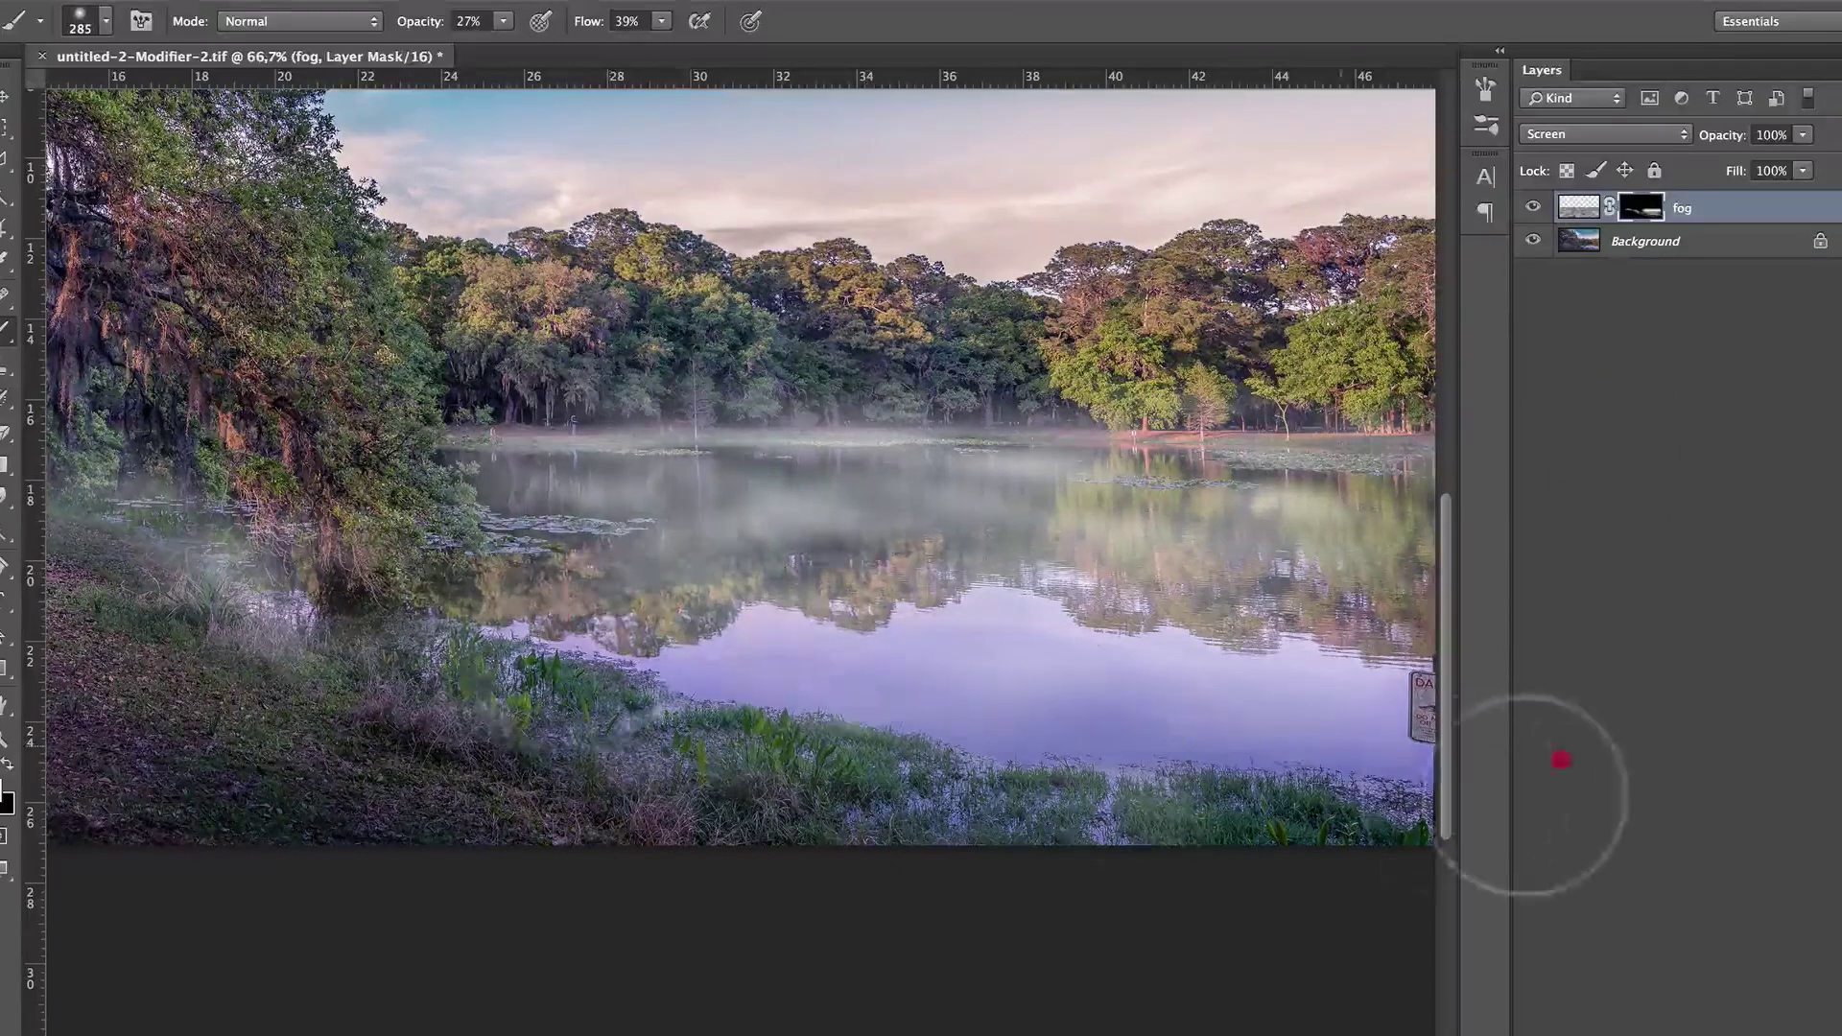
drag(988, 584, 806, 572)
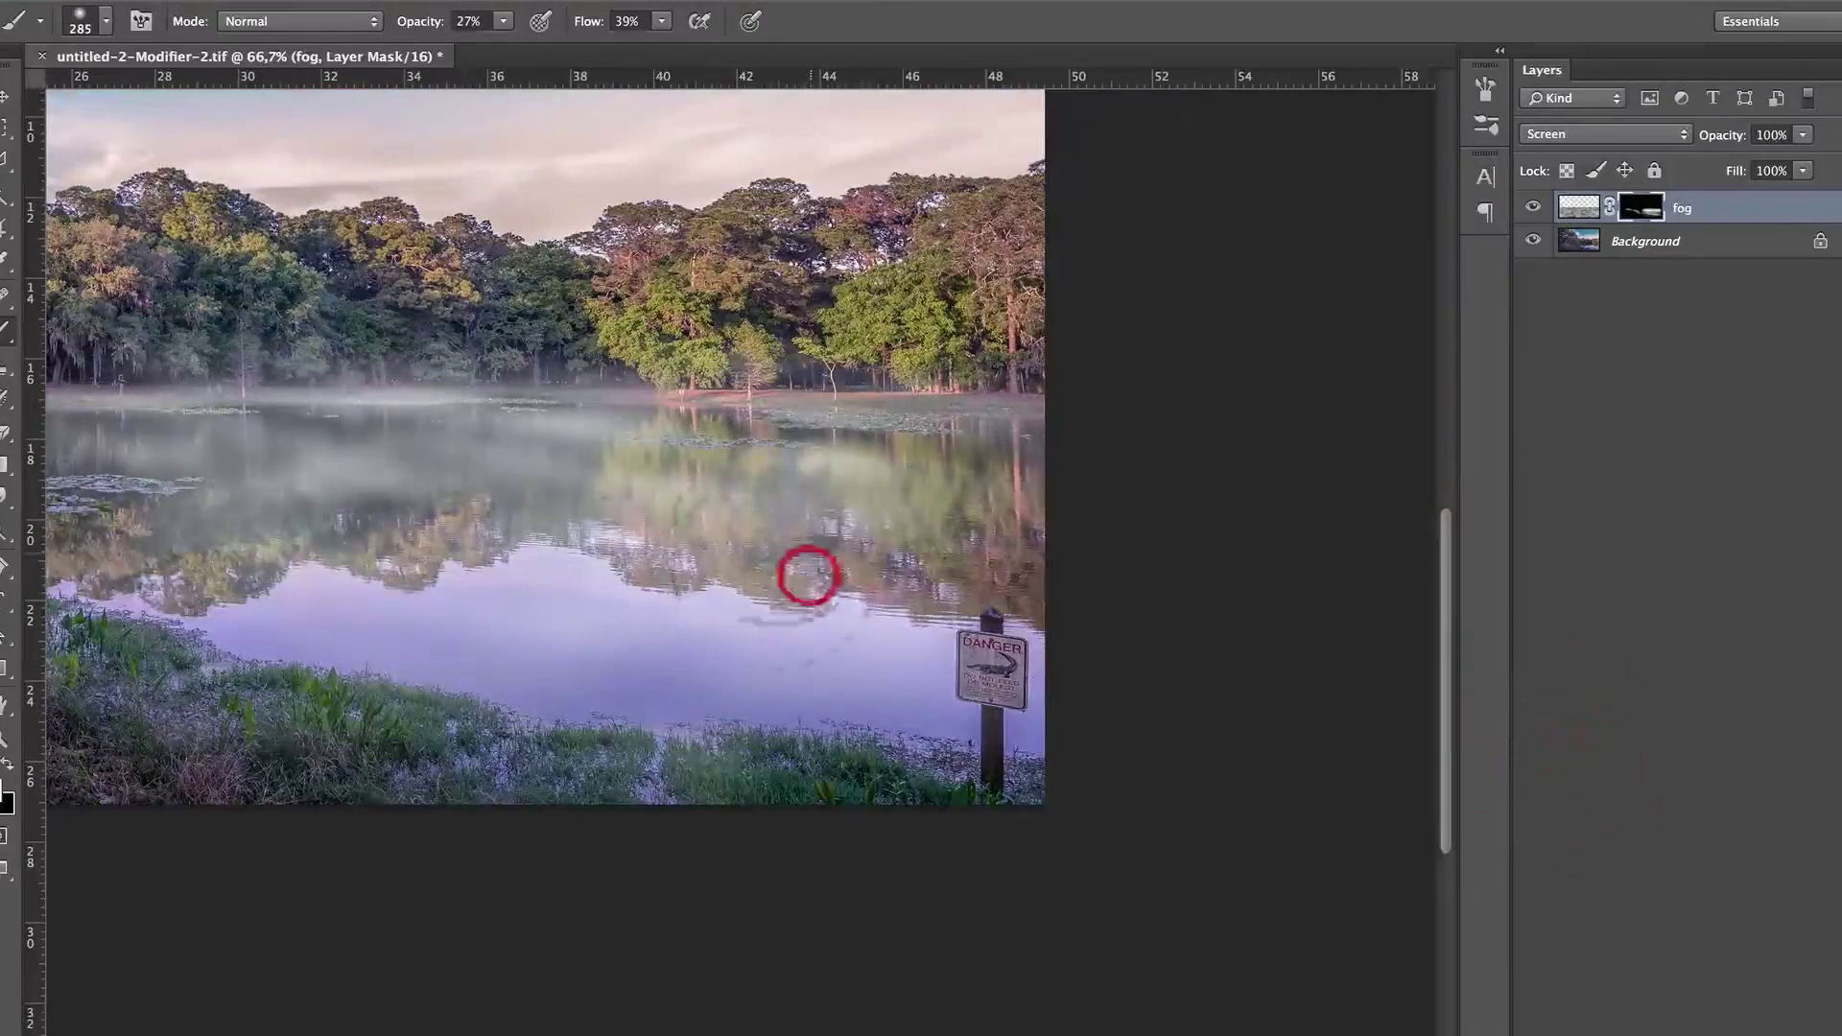
drag(884, 679, 1381, 601)
click(752, 514)
- Compare with the fog layer hidden, set its opacity to 93%, and duplicate it as fog copy
key(z)
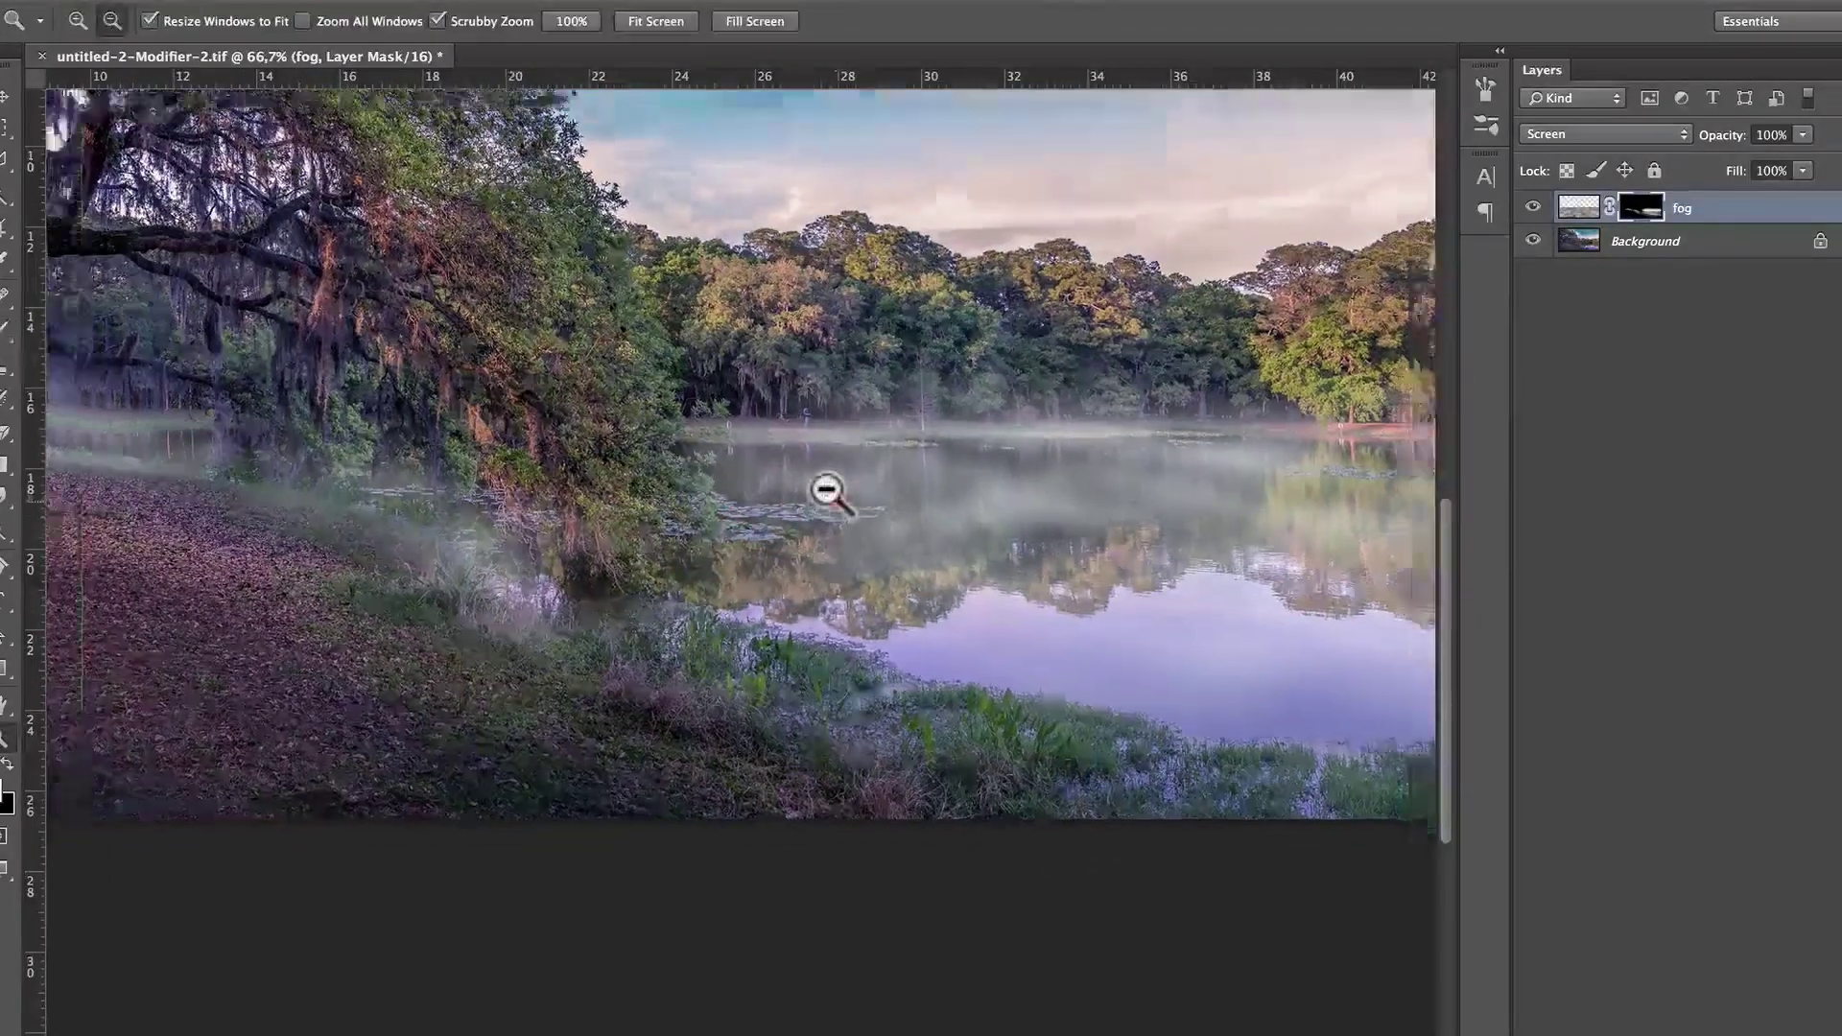
alt+click(843, 486)
click(1113, 571)
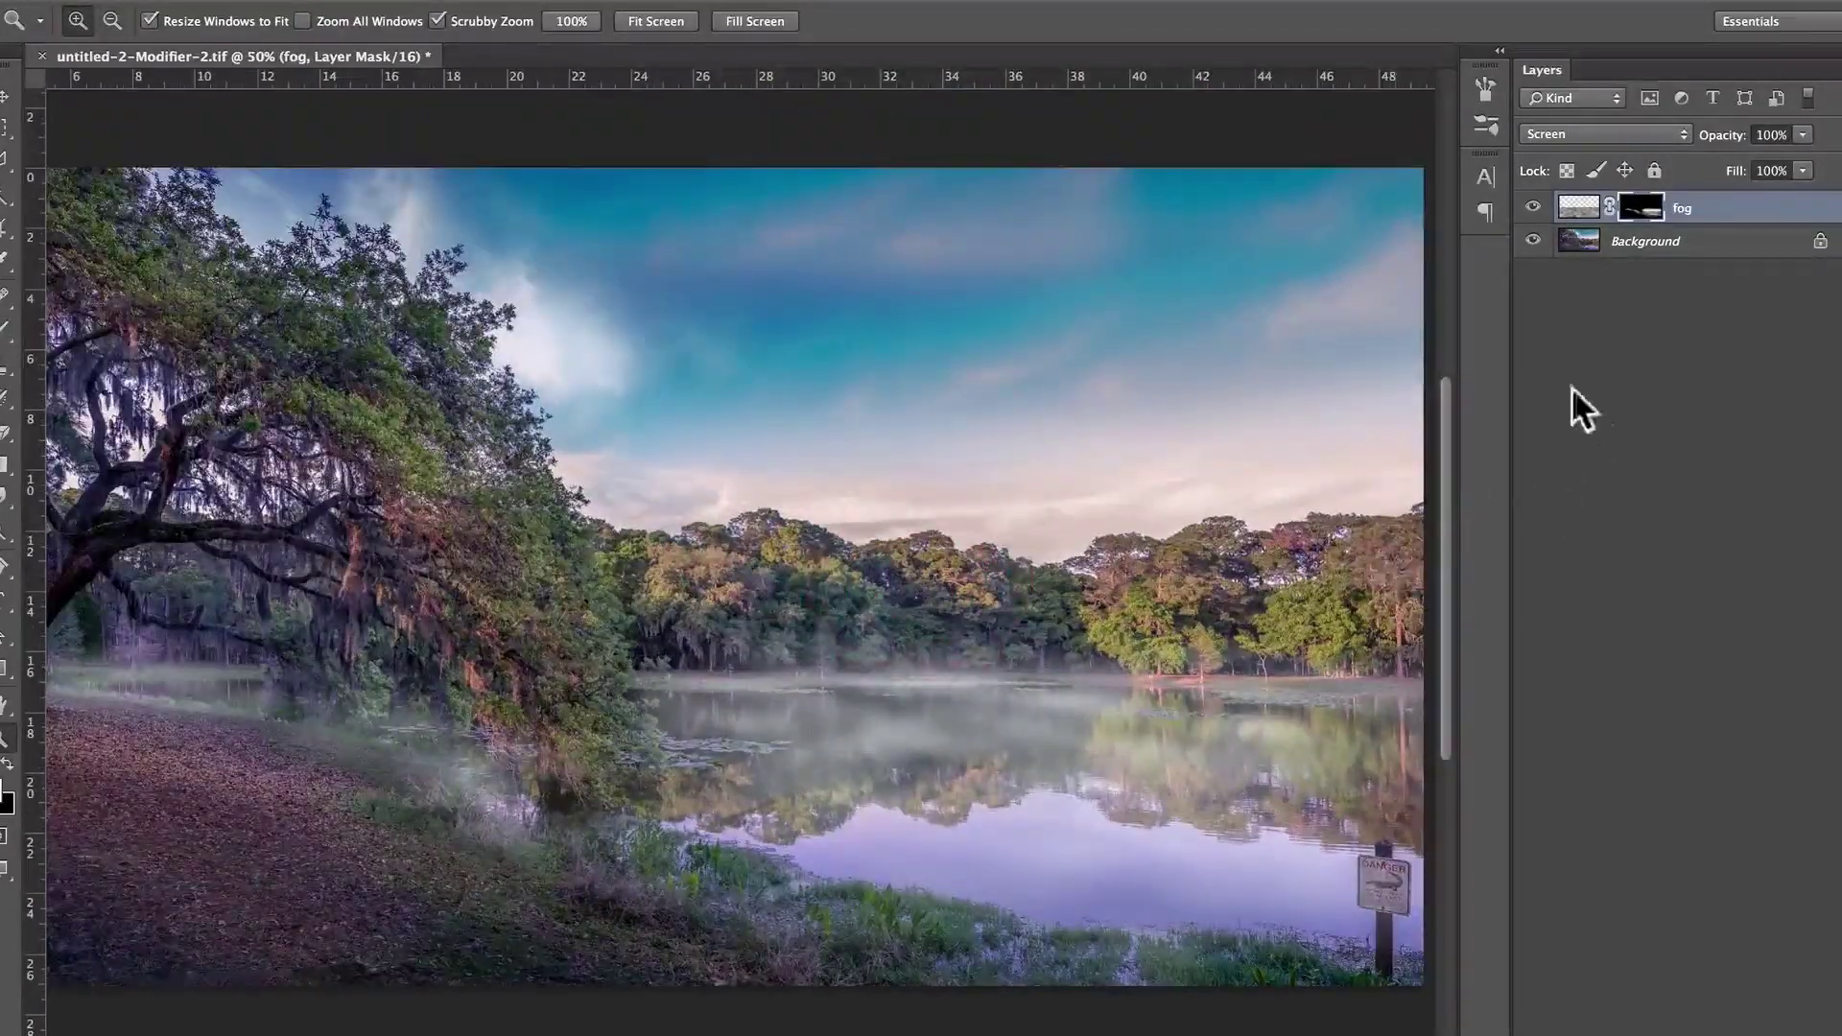
click(1532, 207)
click(1532, 207)
drag(1707, 135, 1709, 136)
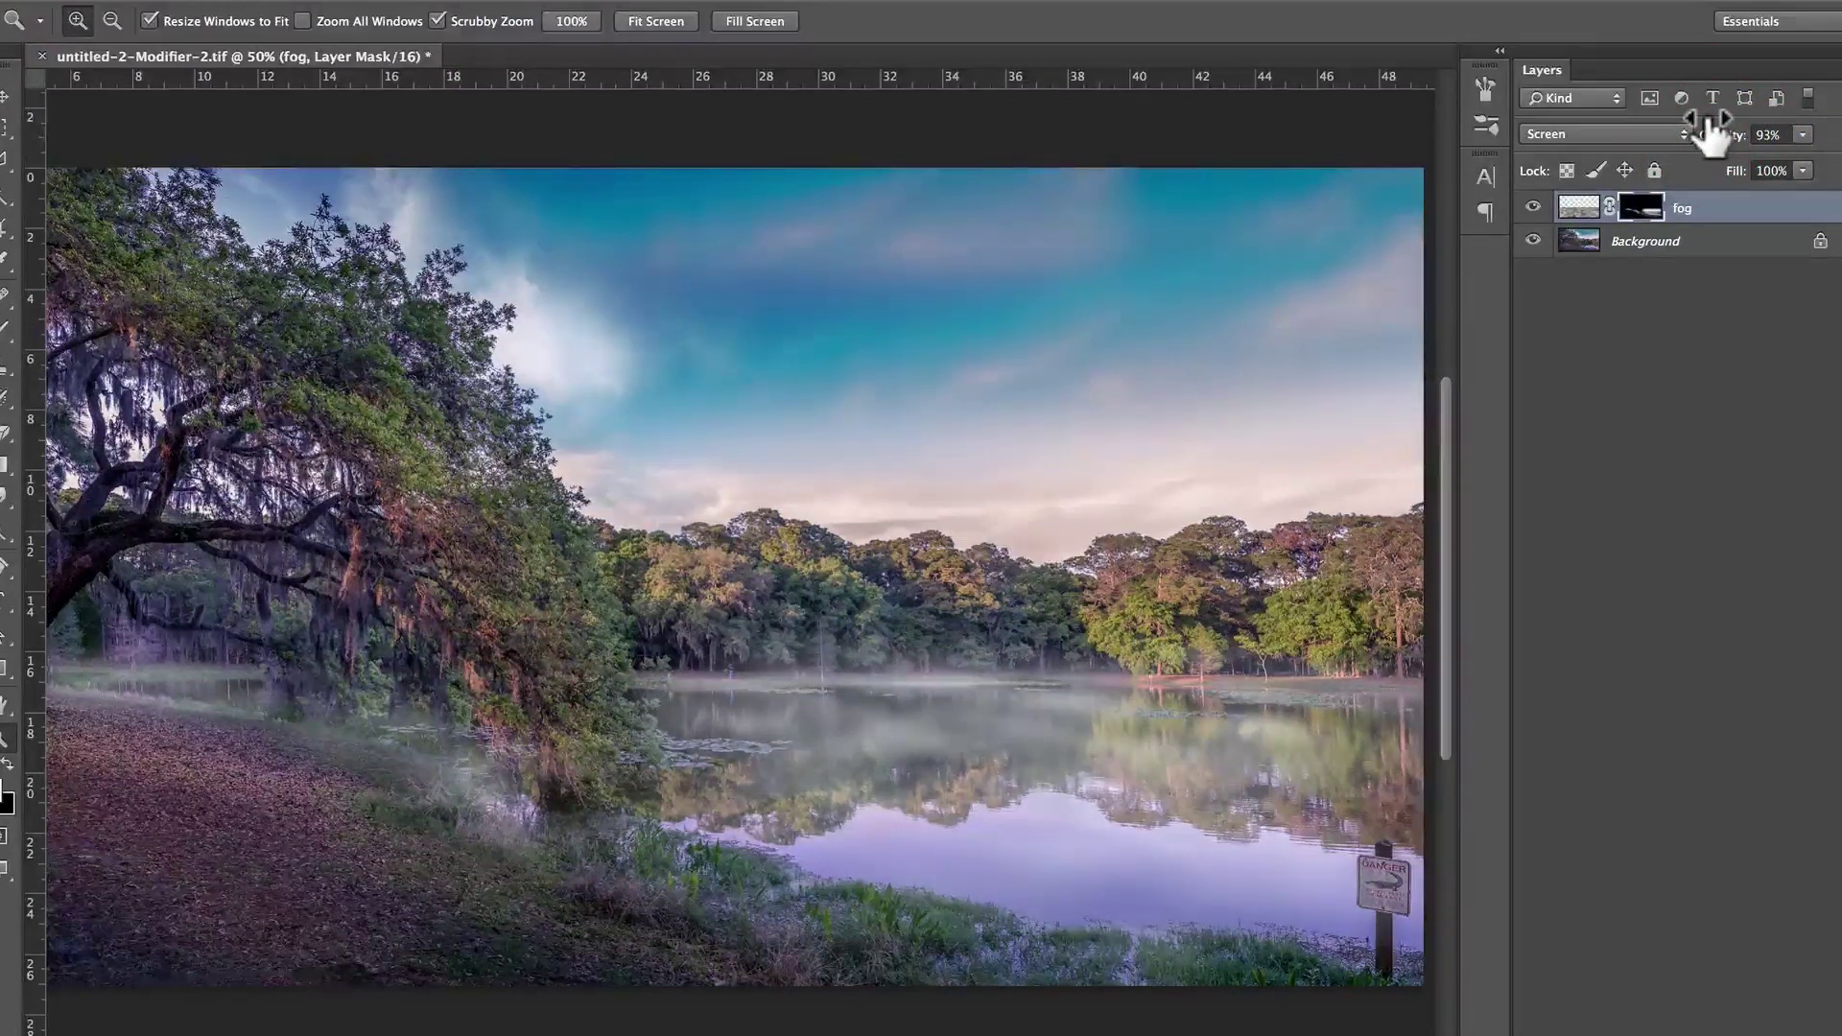
drag(1654, 192, 1642, 191)
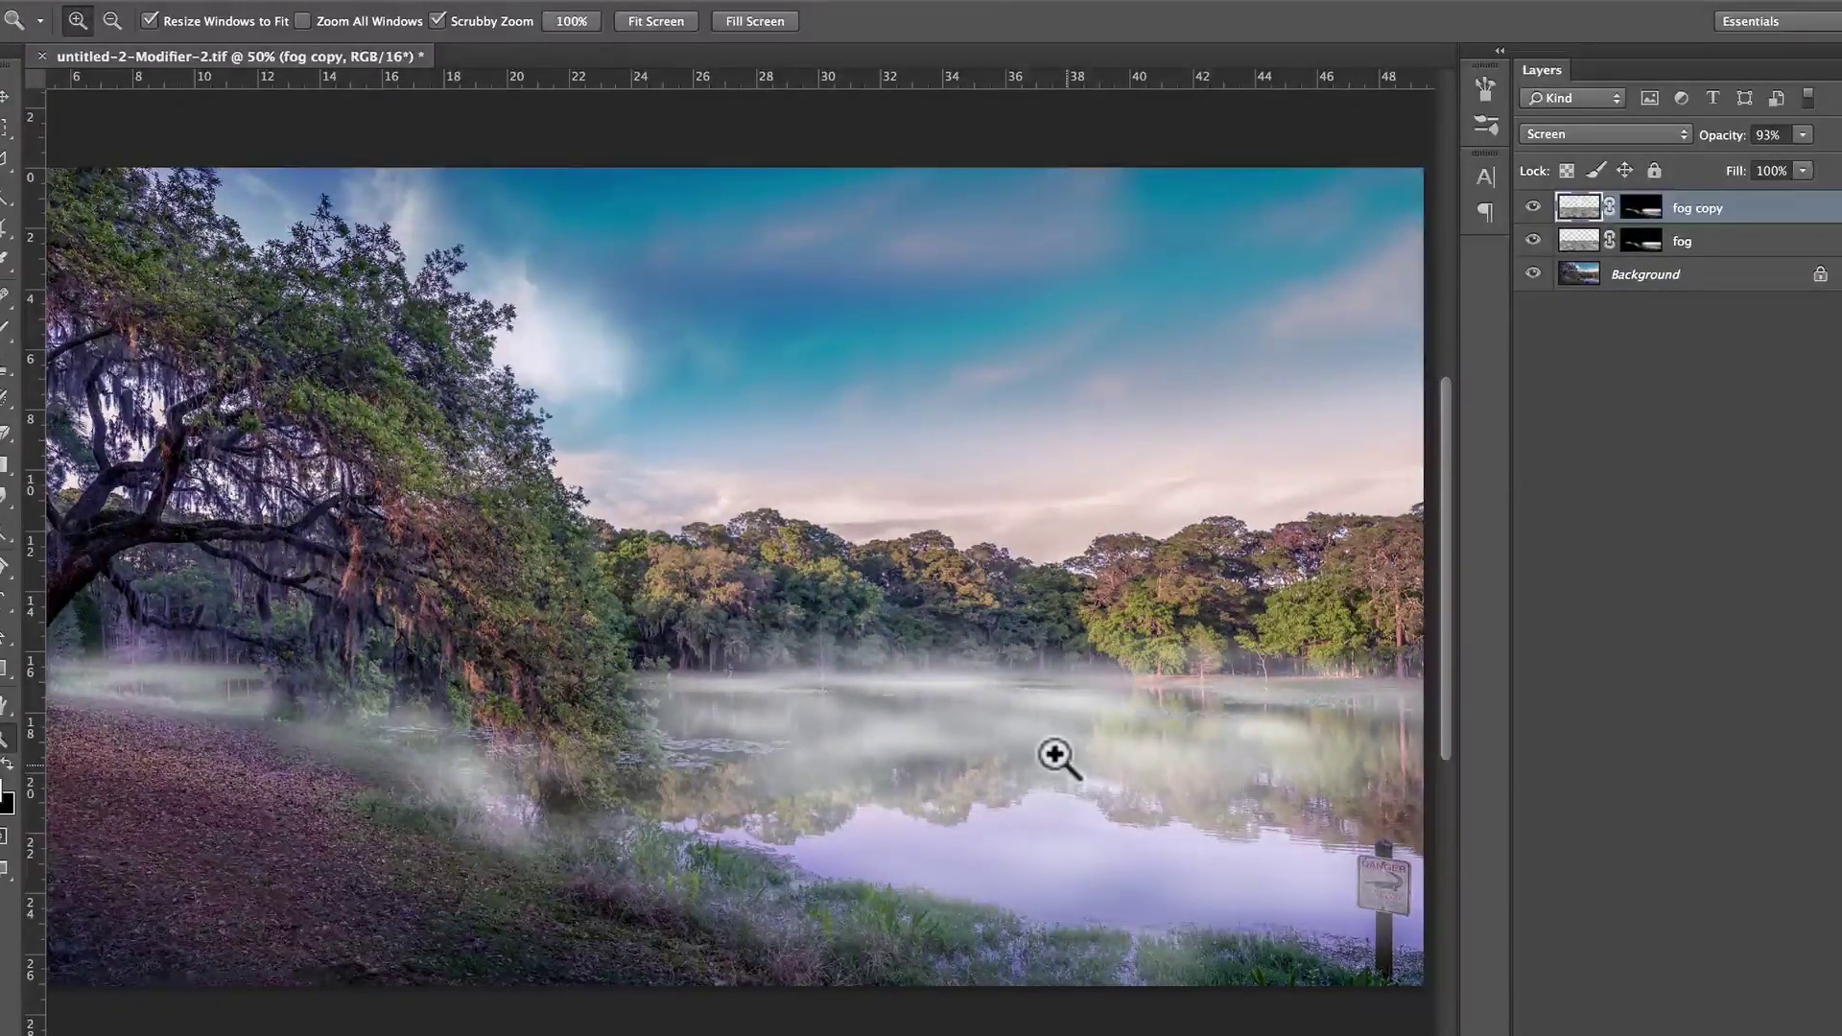
- Free Transform the fog copy layer, squashing it into a thin band along the waterline
key(ctrl+t)
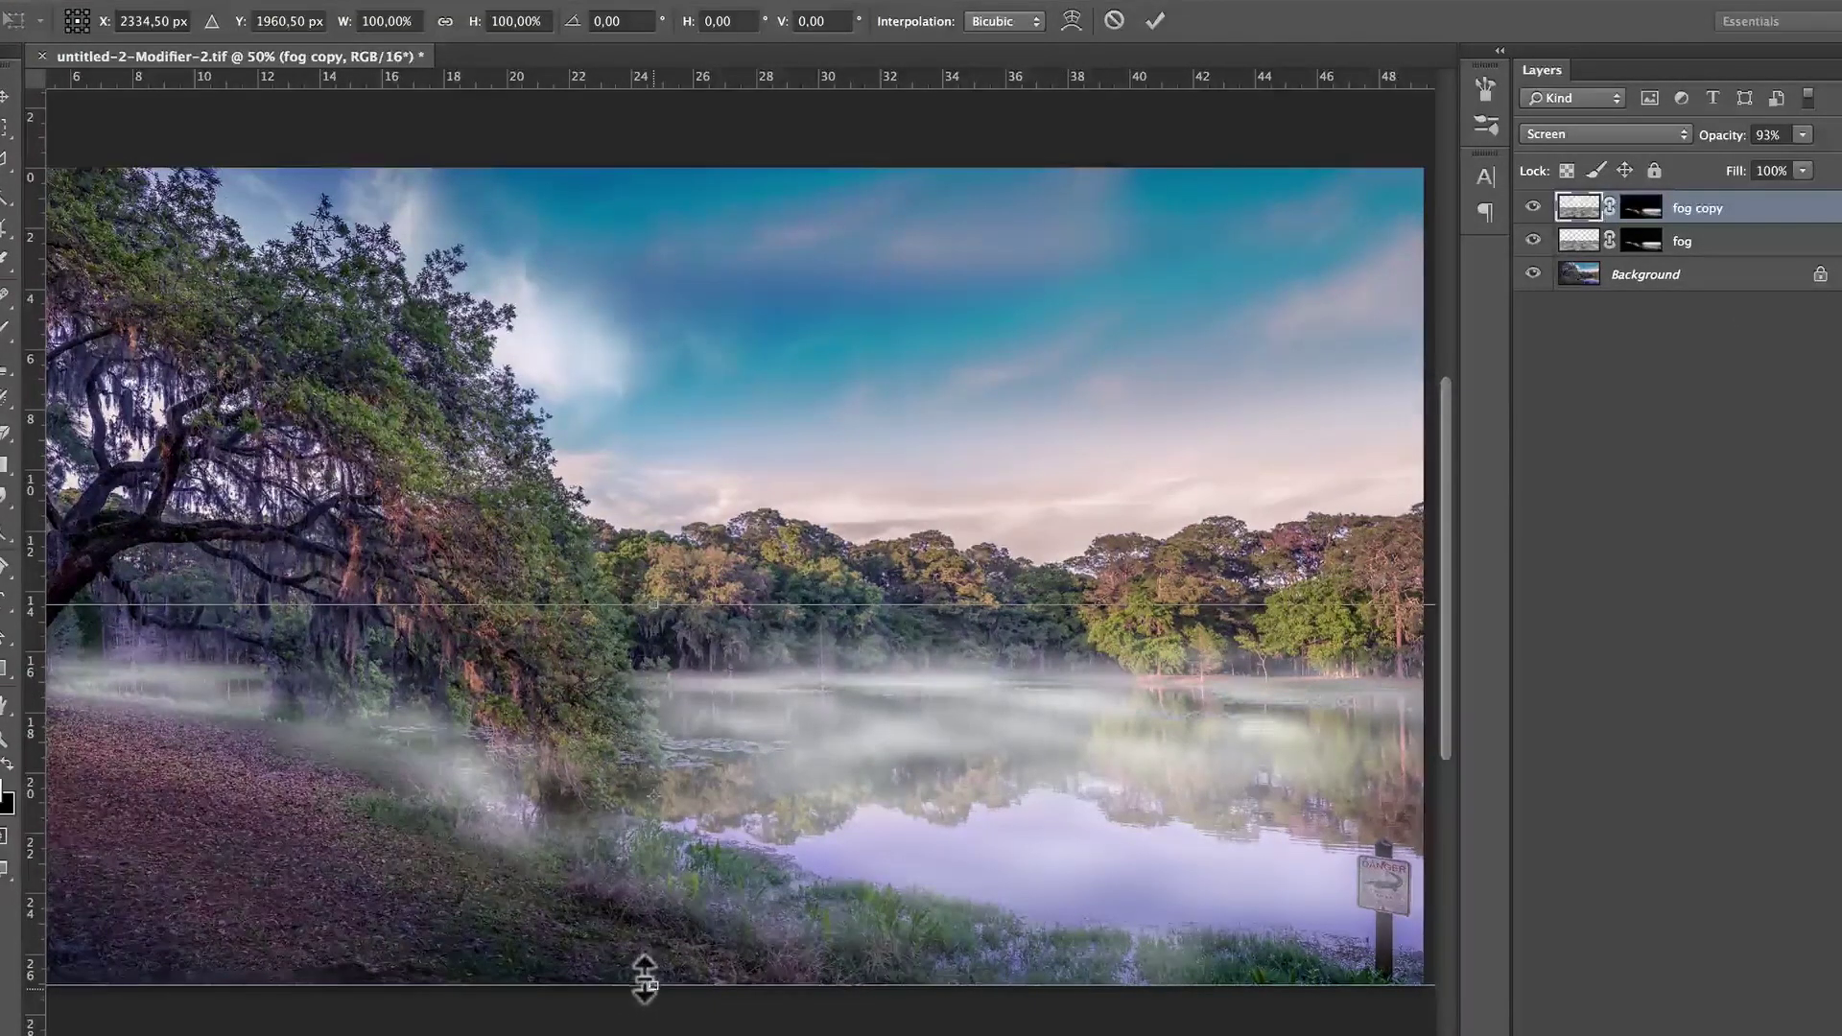
drag(645, 951, 633, 757)
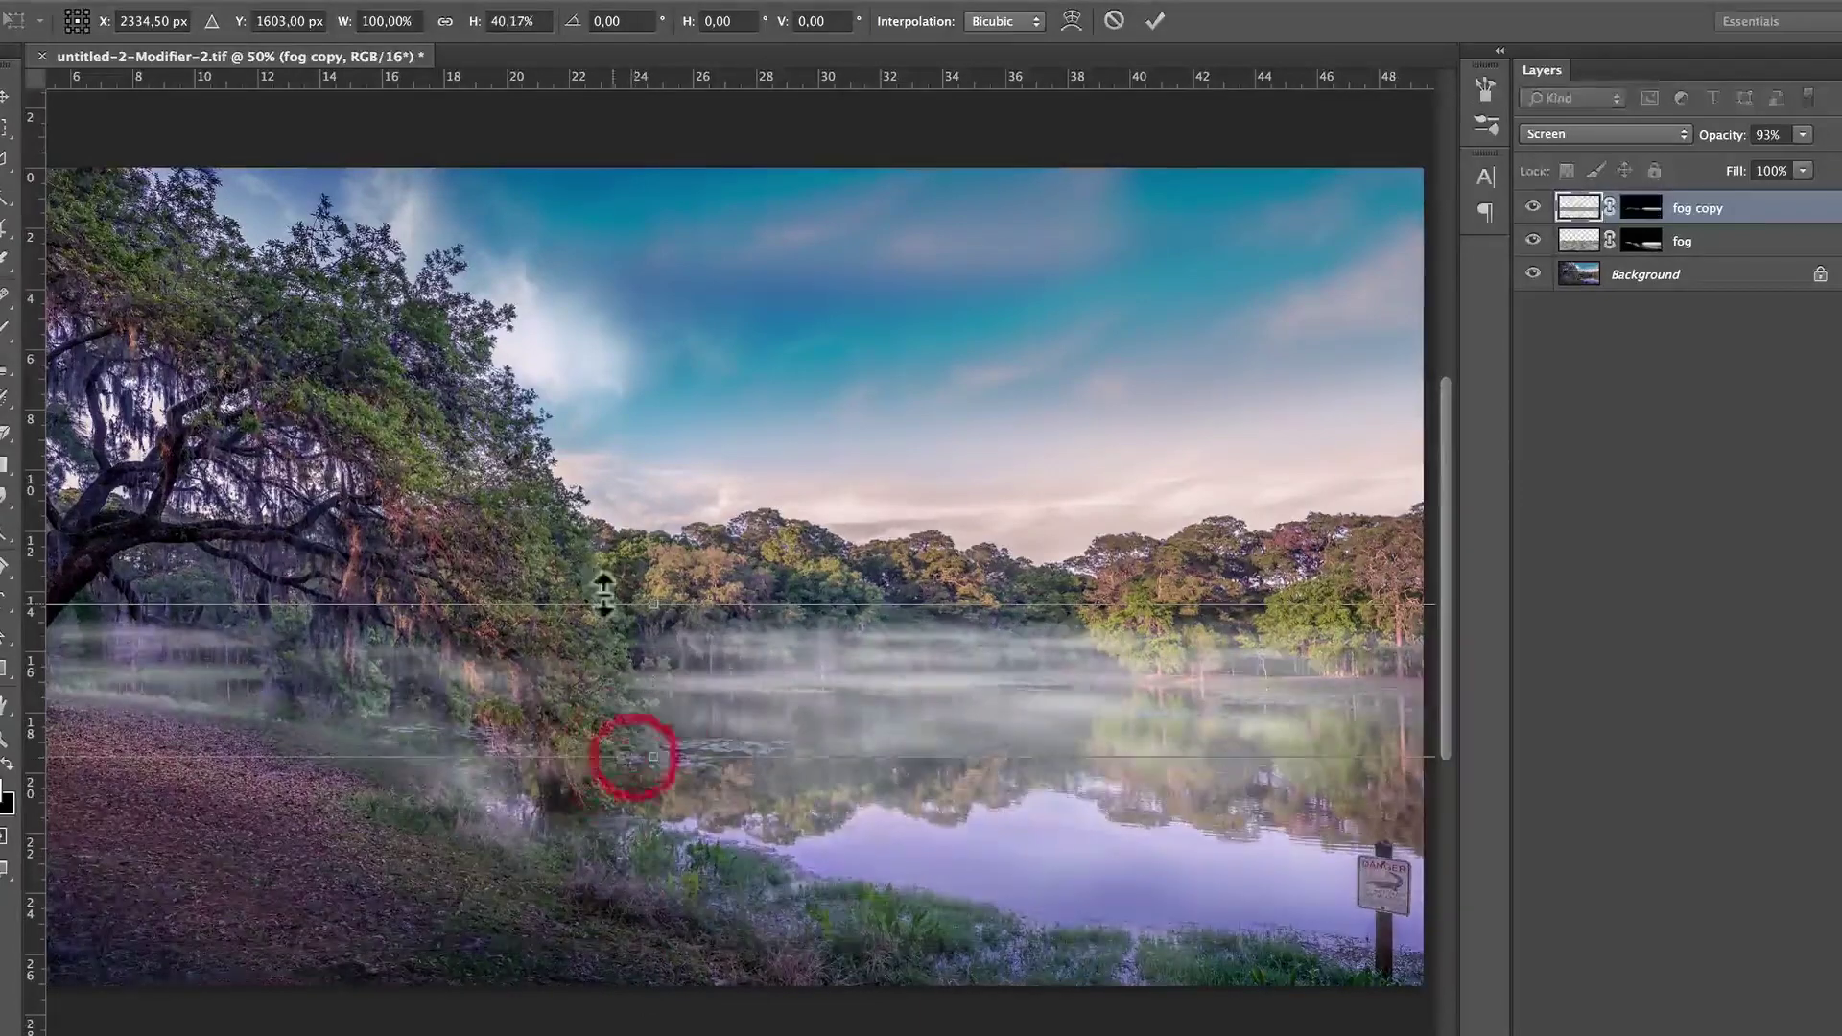
drag(643, 595, 736, 675)
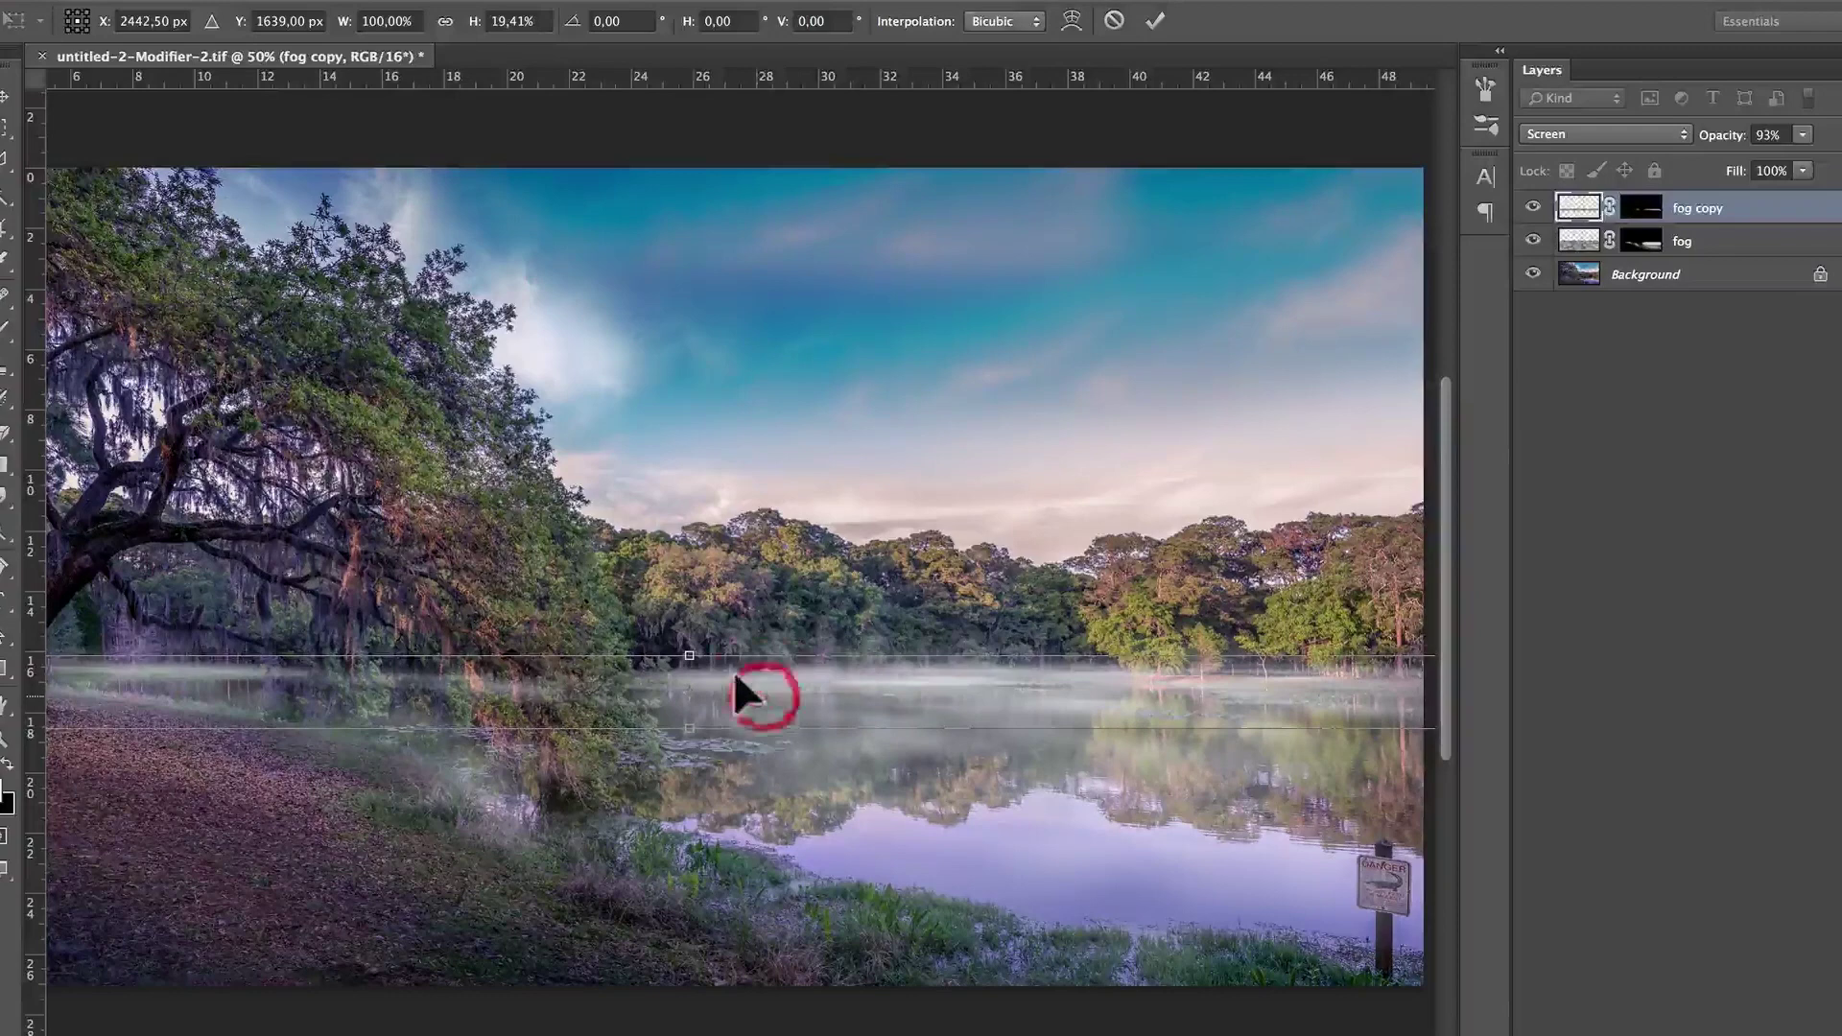
key(Return)
- Zoom in on the lake, target the fog copy layer mask, and select the Gradient tool
key(z)
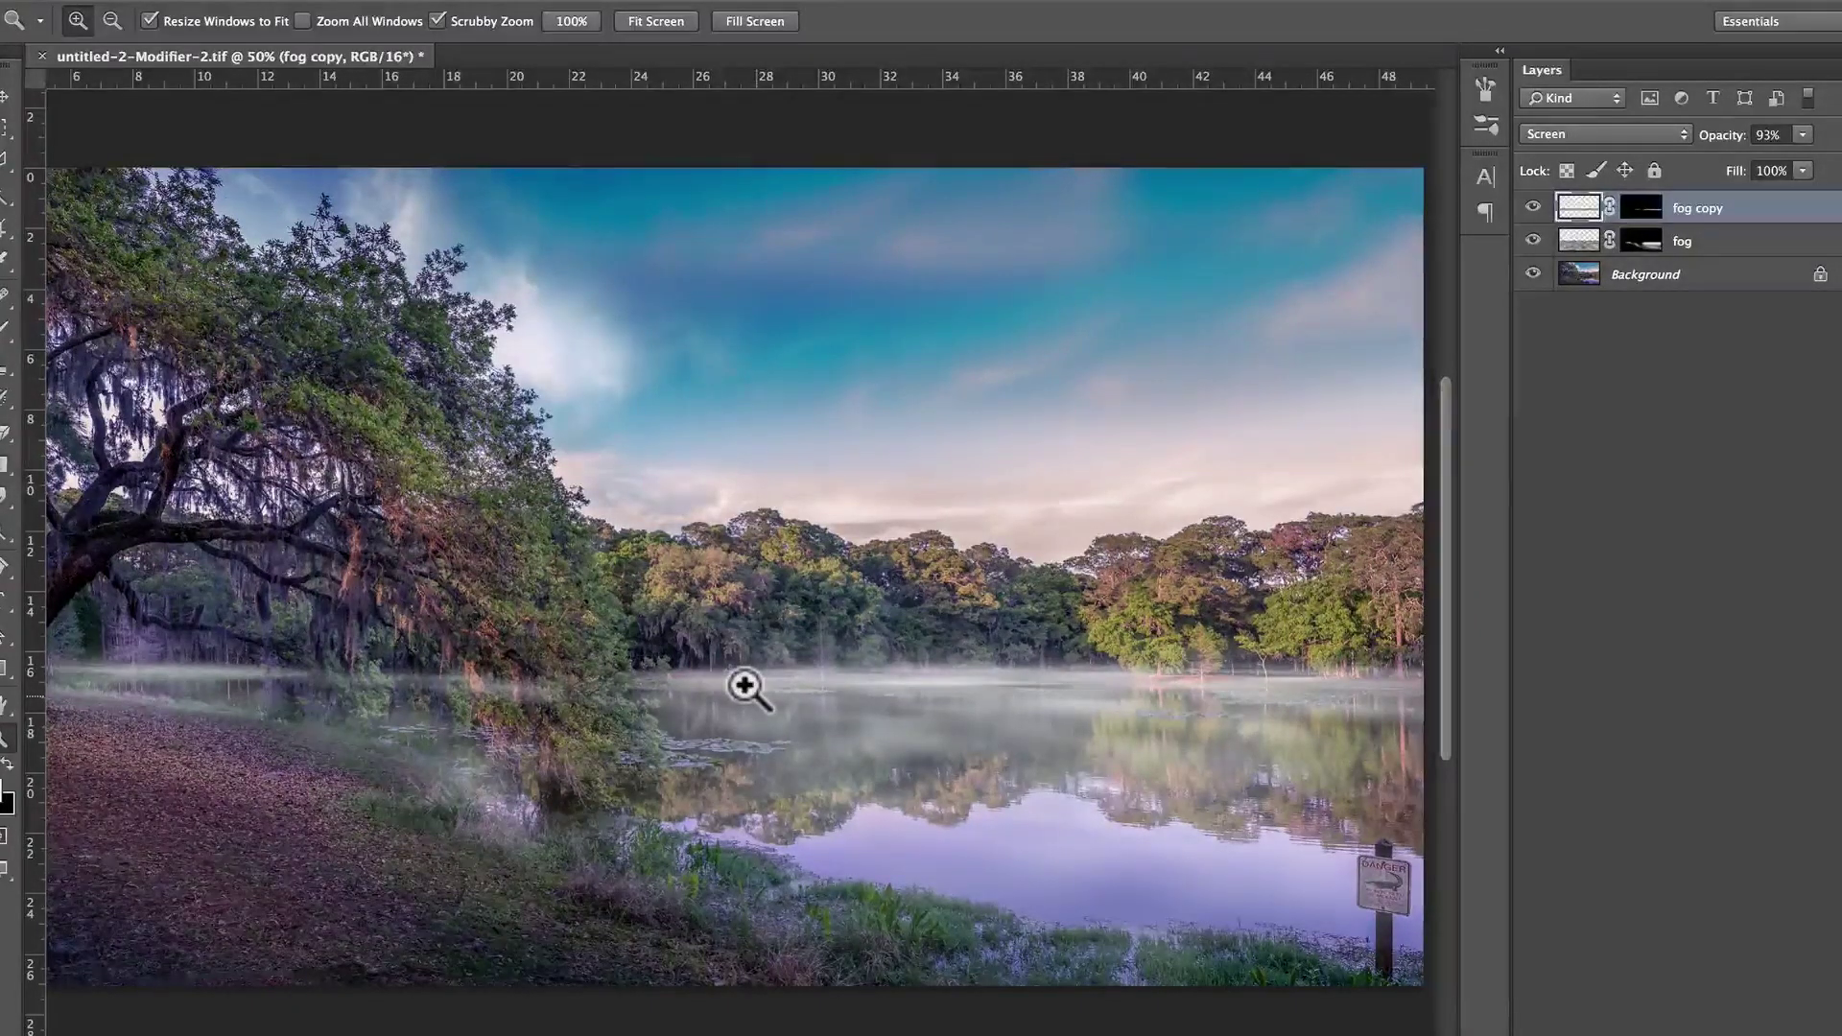
click(810, 683)
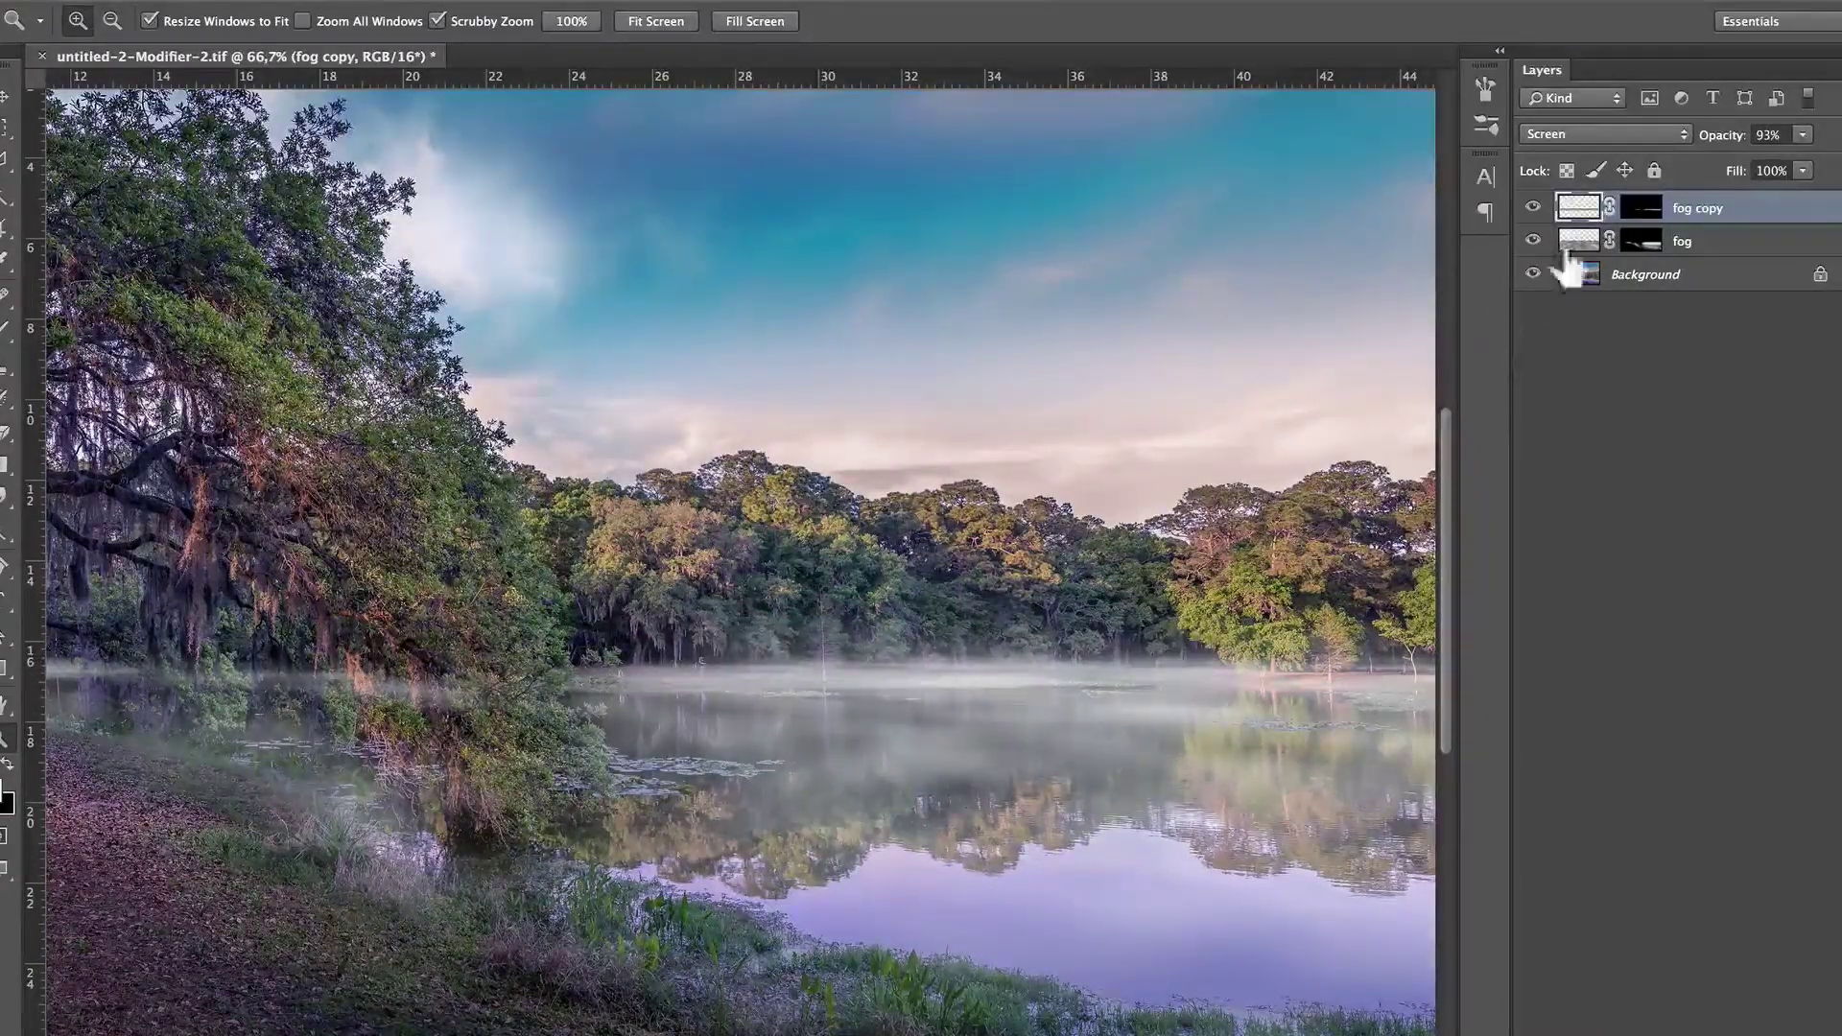
click(1636, 207)
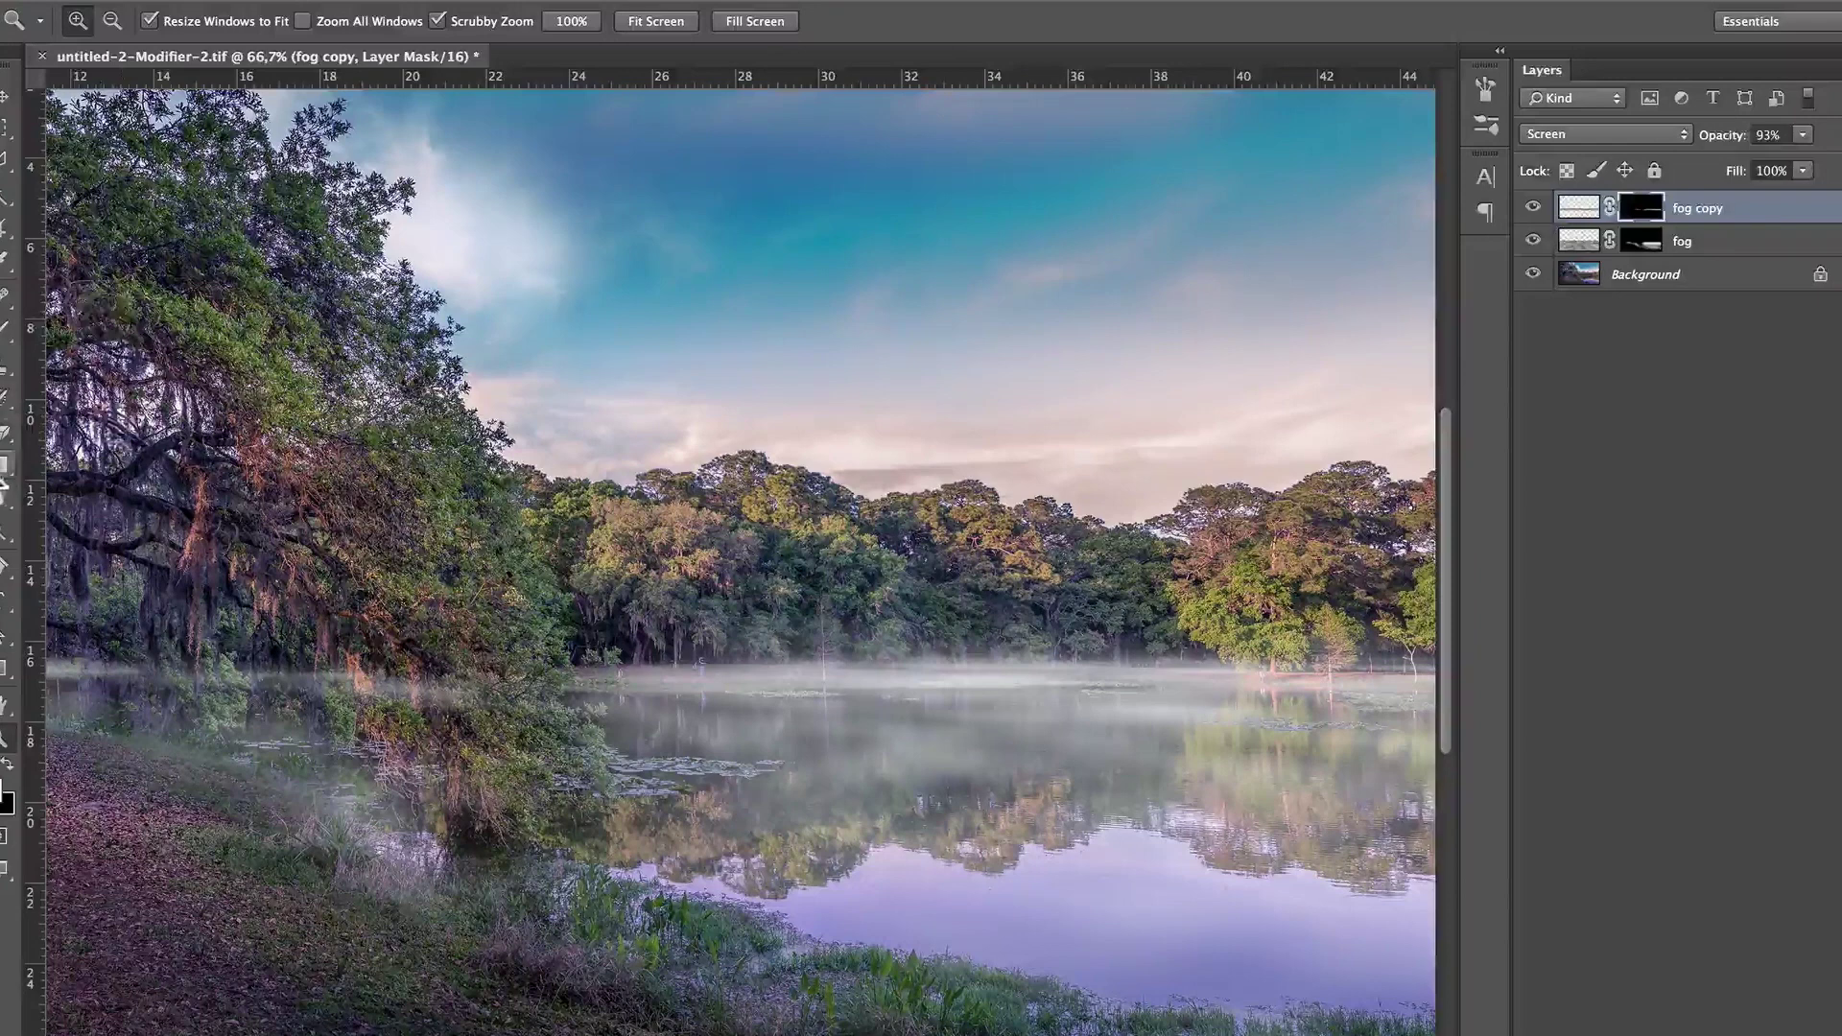
click(4, 469)
click(4, 470)
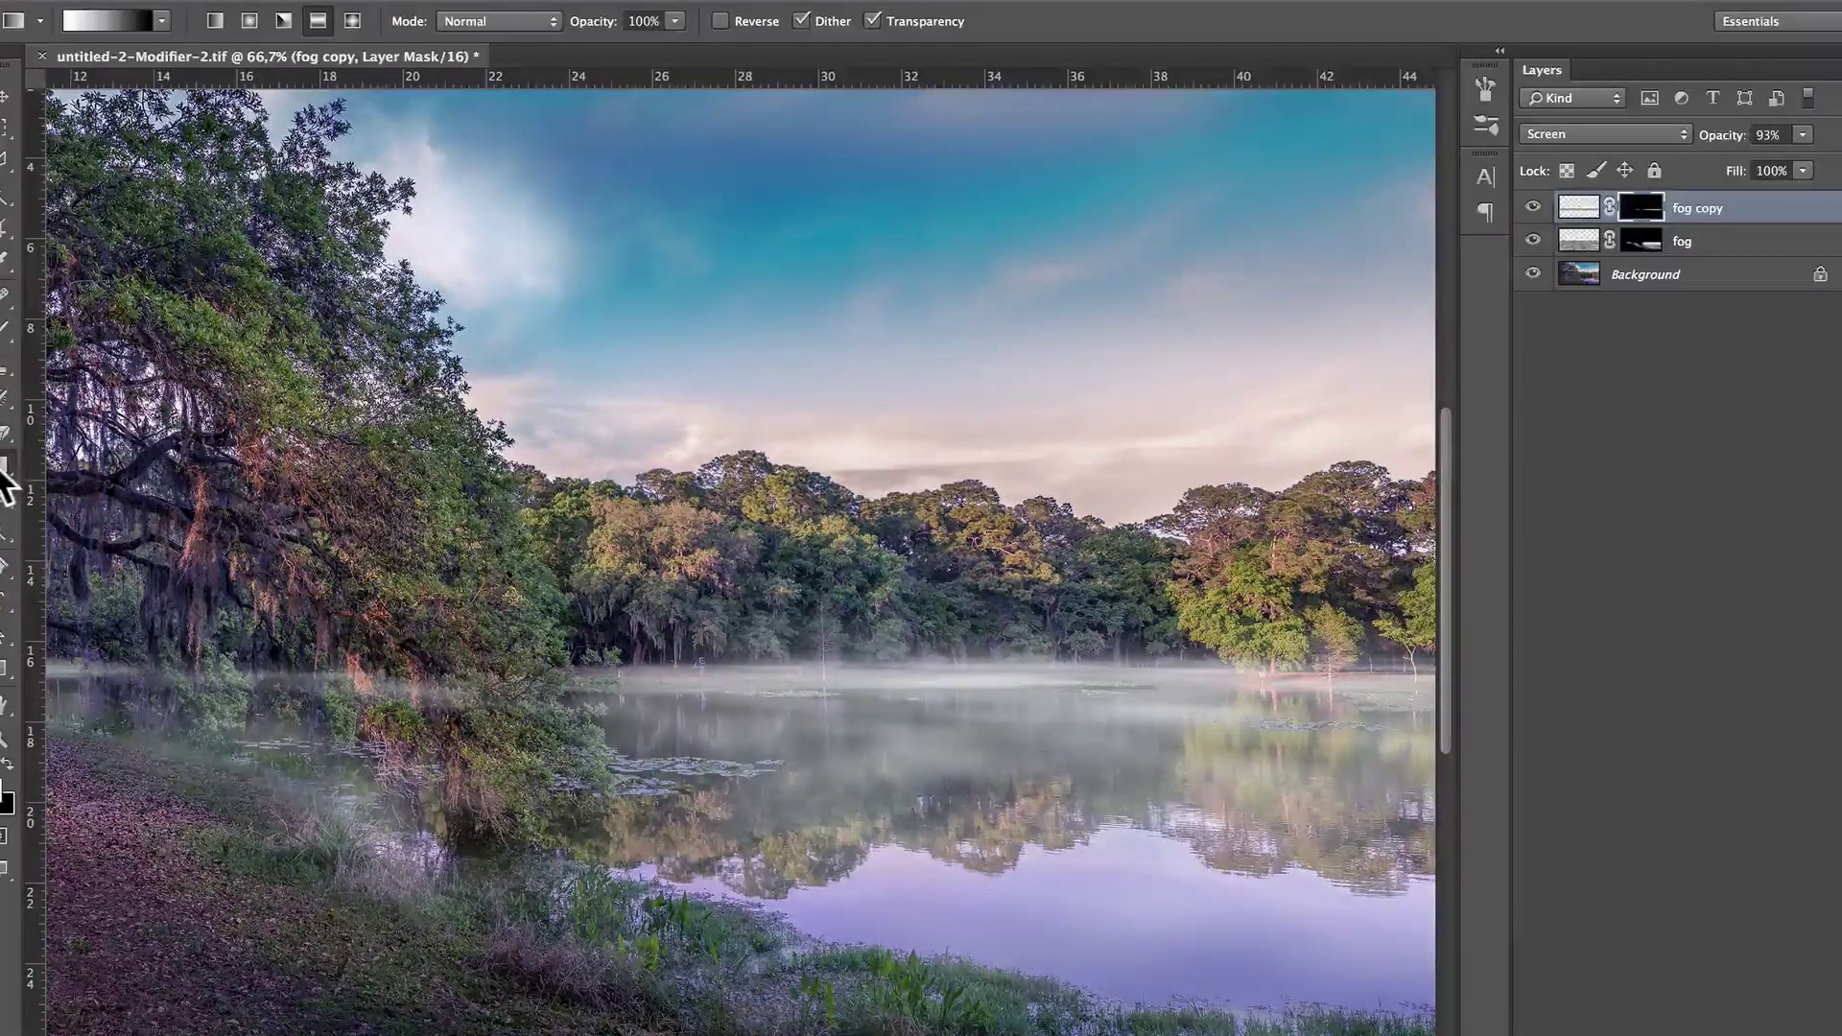
- Drag a short reflected Foreground to Background gradient on the fog copy mask at the waterline
click(107, 21)
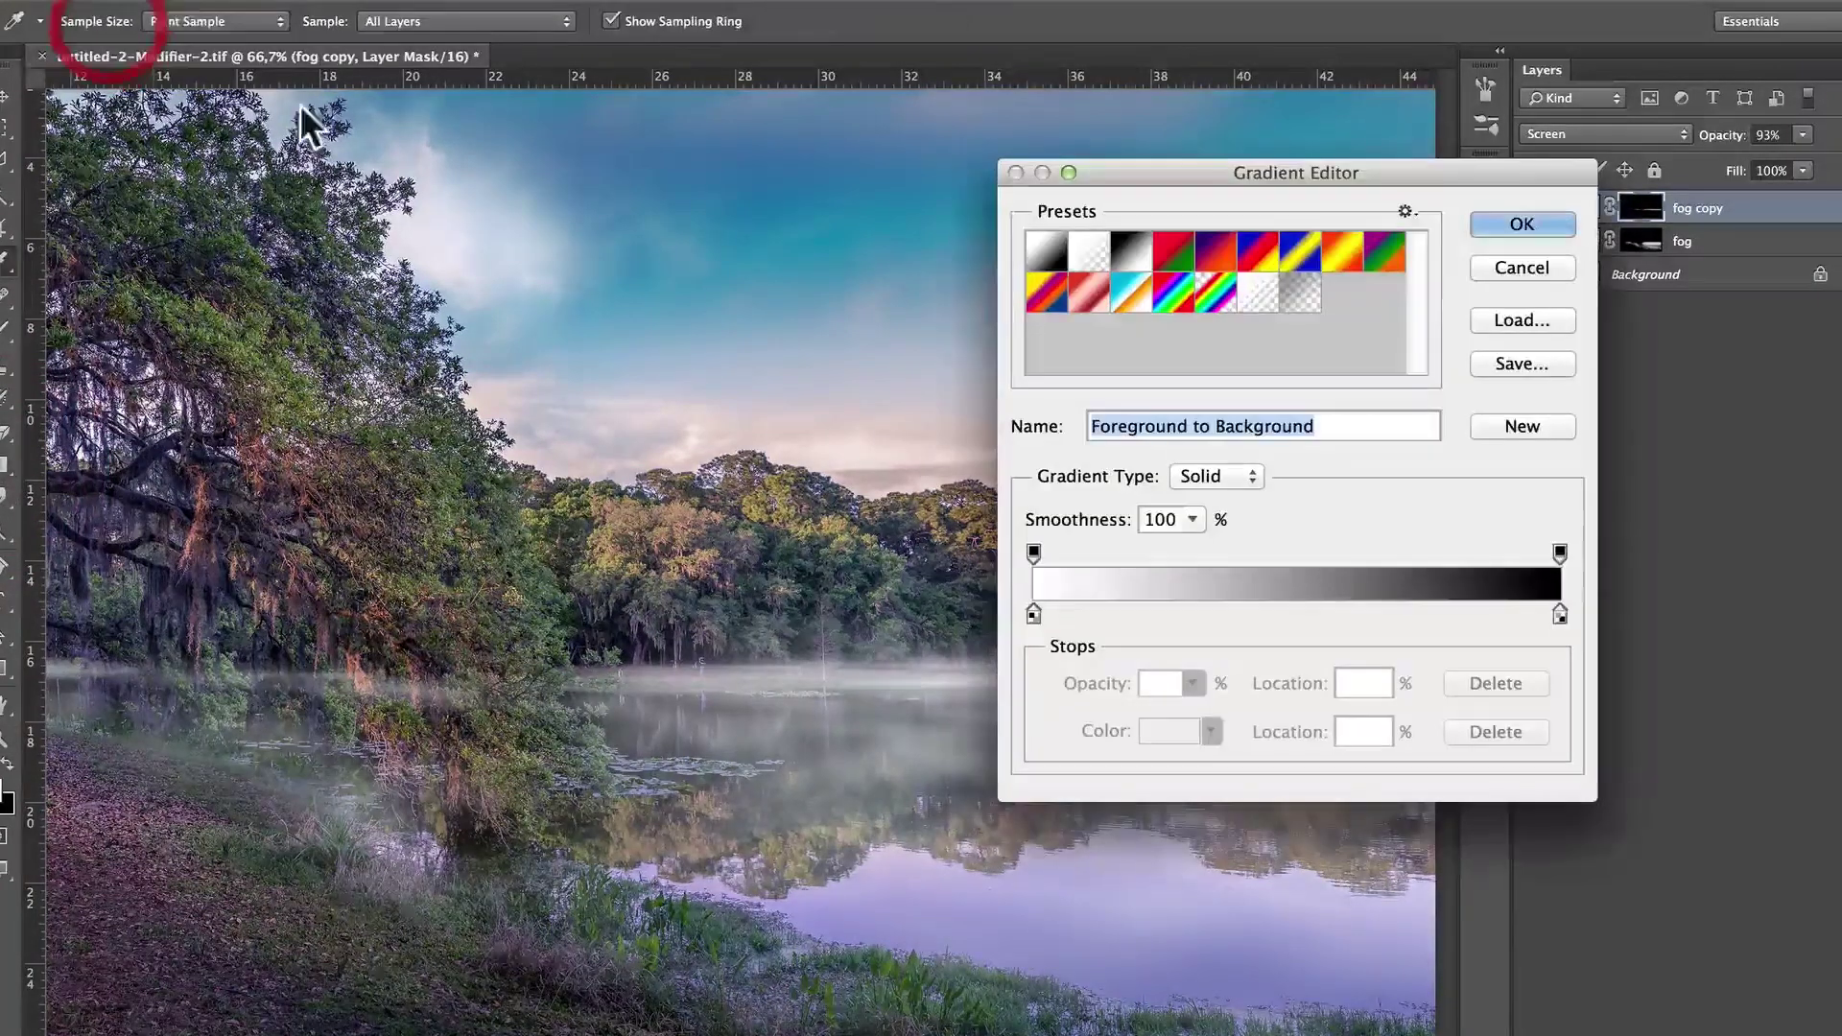
click(1034, 248)
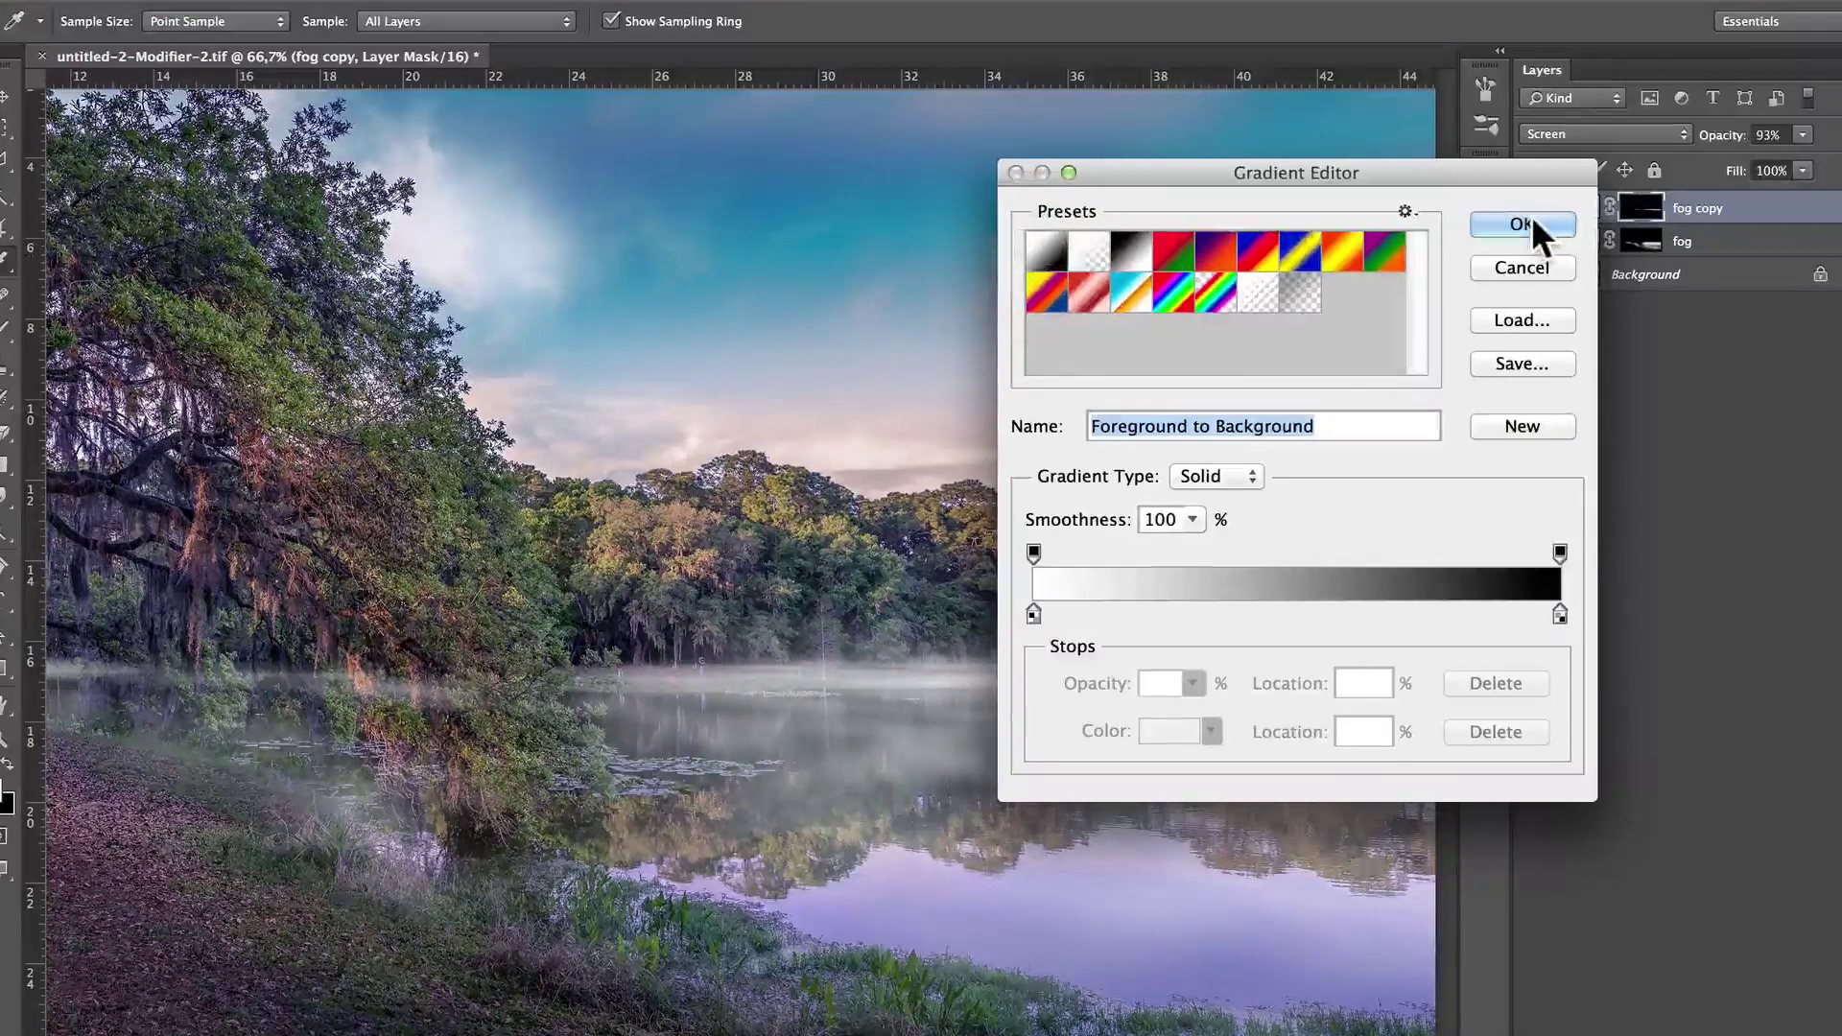
click(1527, 219)
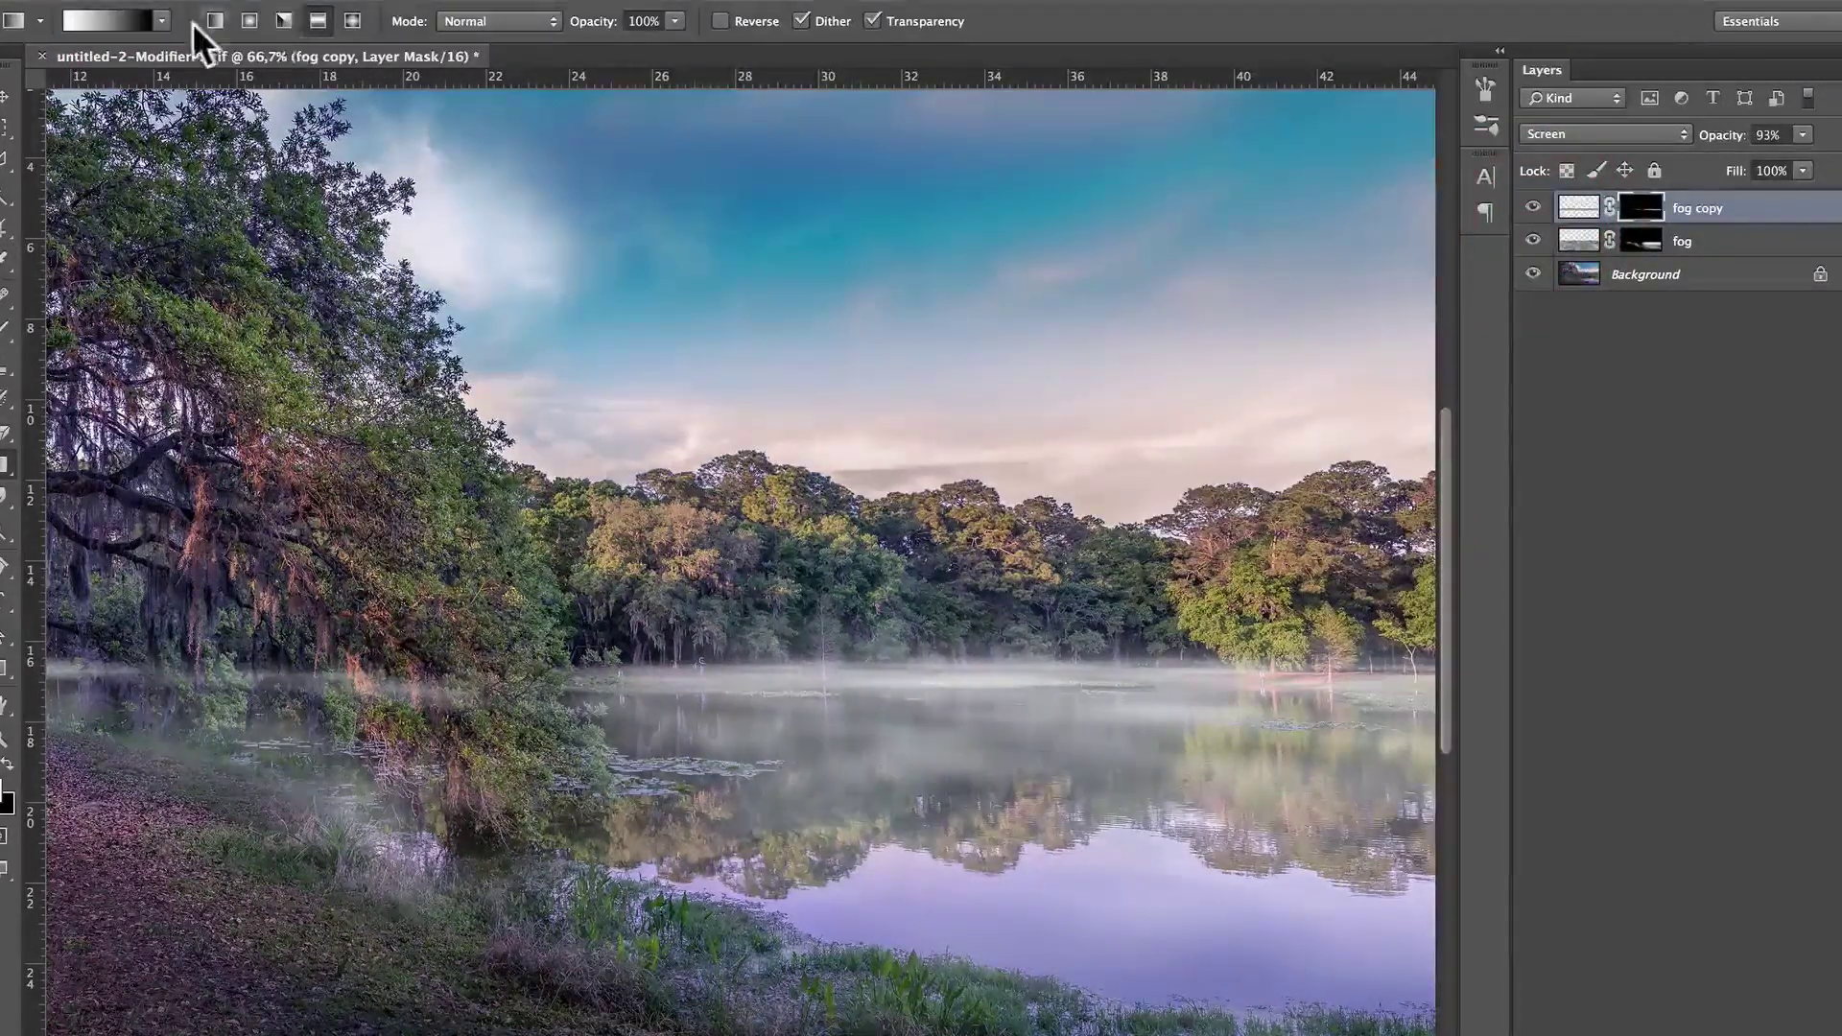
click(319, 21)
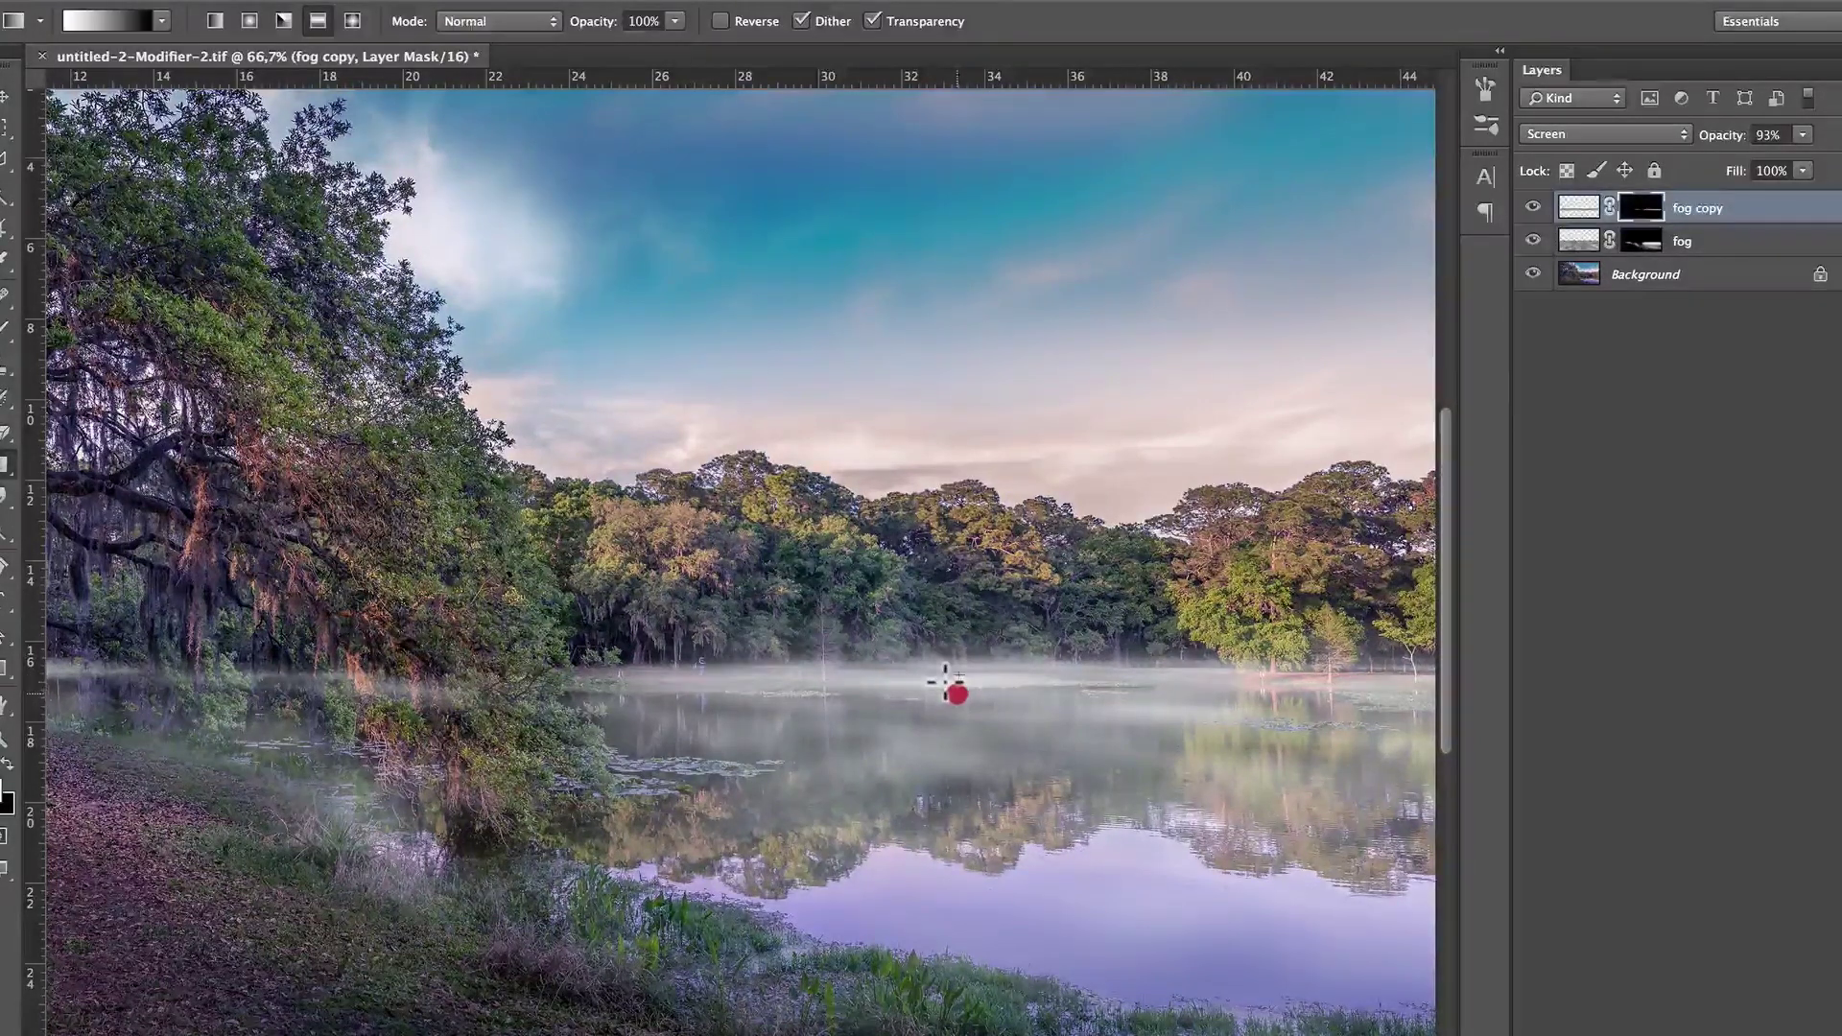
drag(945, 681, 949, 687)
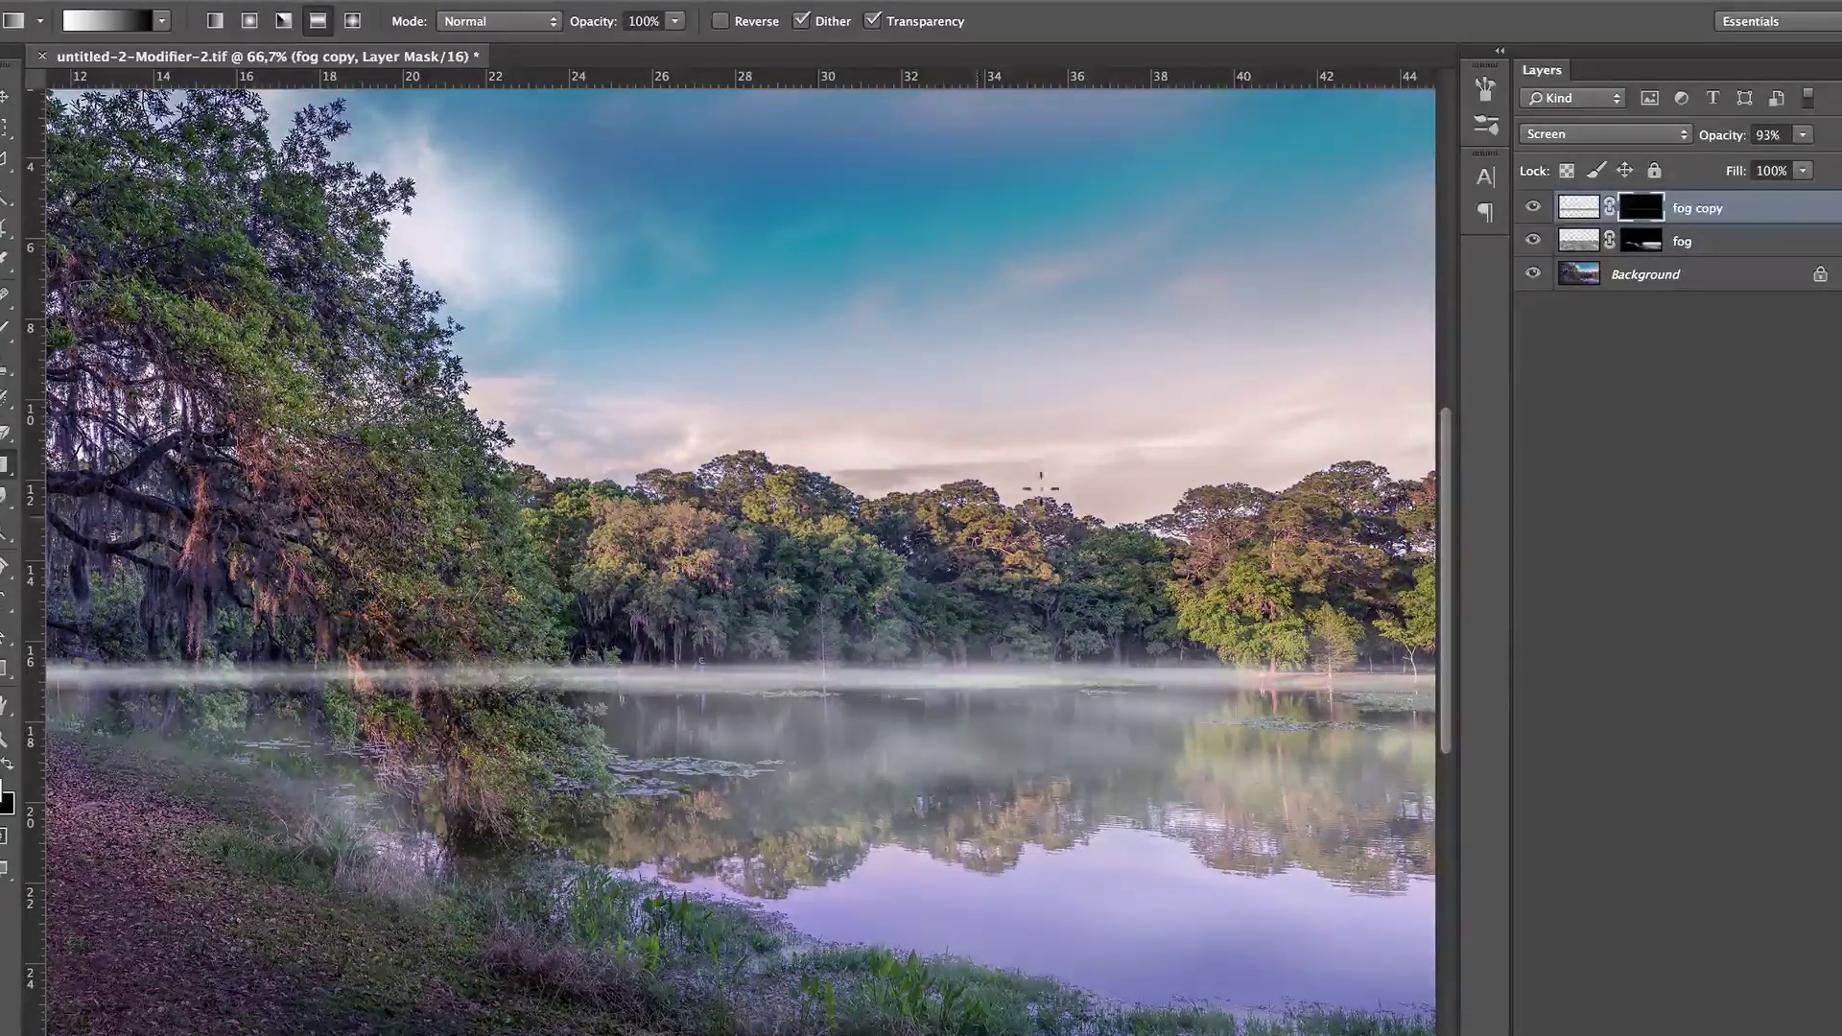
- View the fog copy mask alone, then toggle the layer's visibility to compare the result
alt+click(1642, 206)
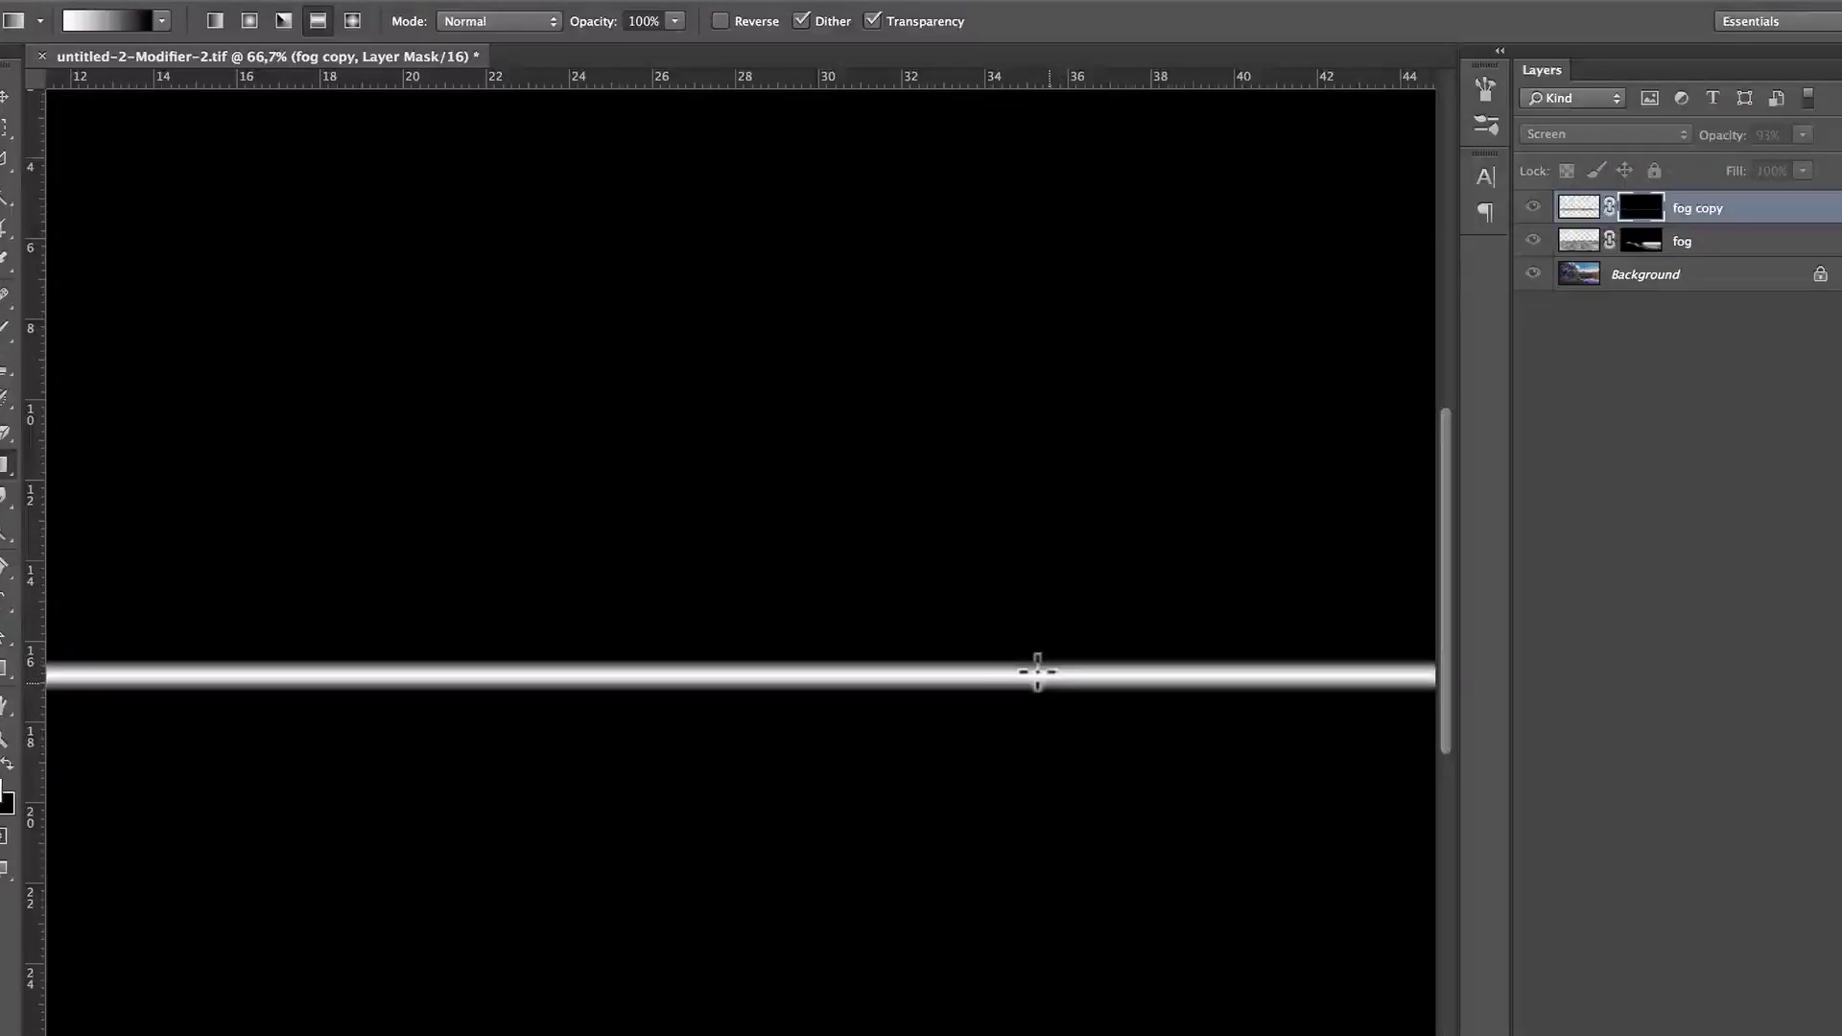
alt+click(1638, 205)
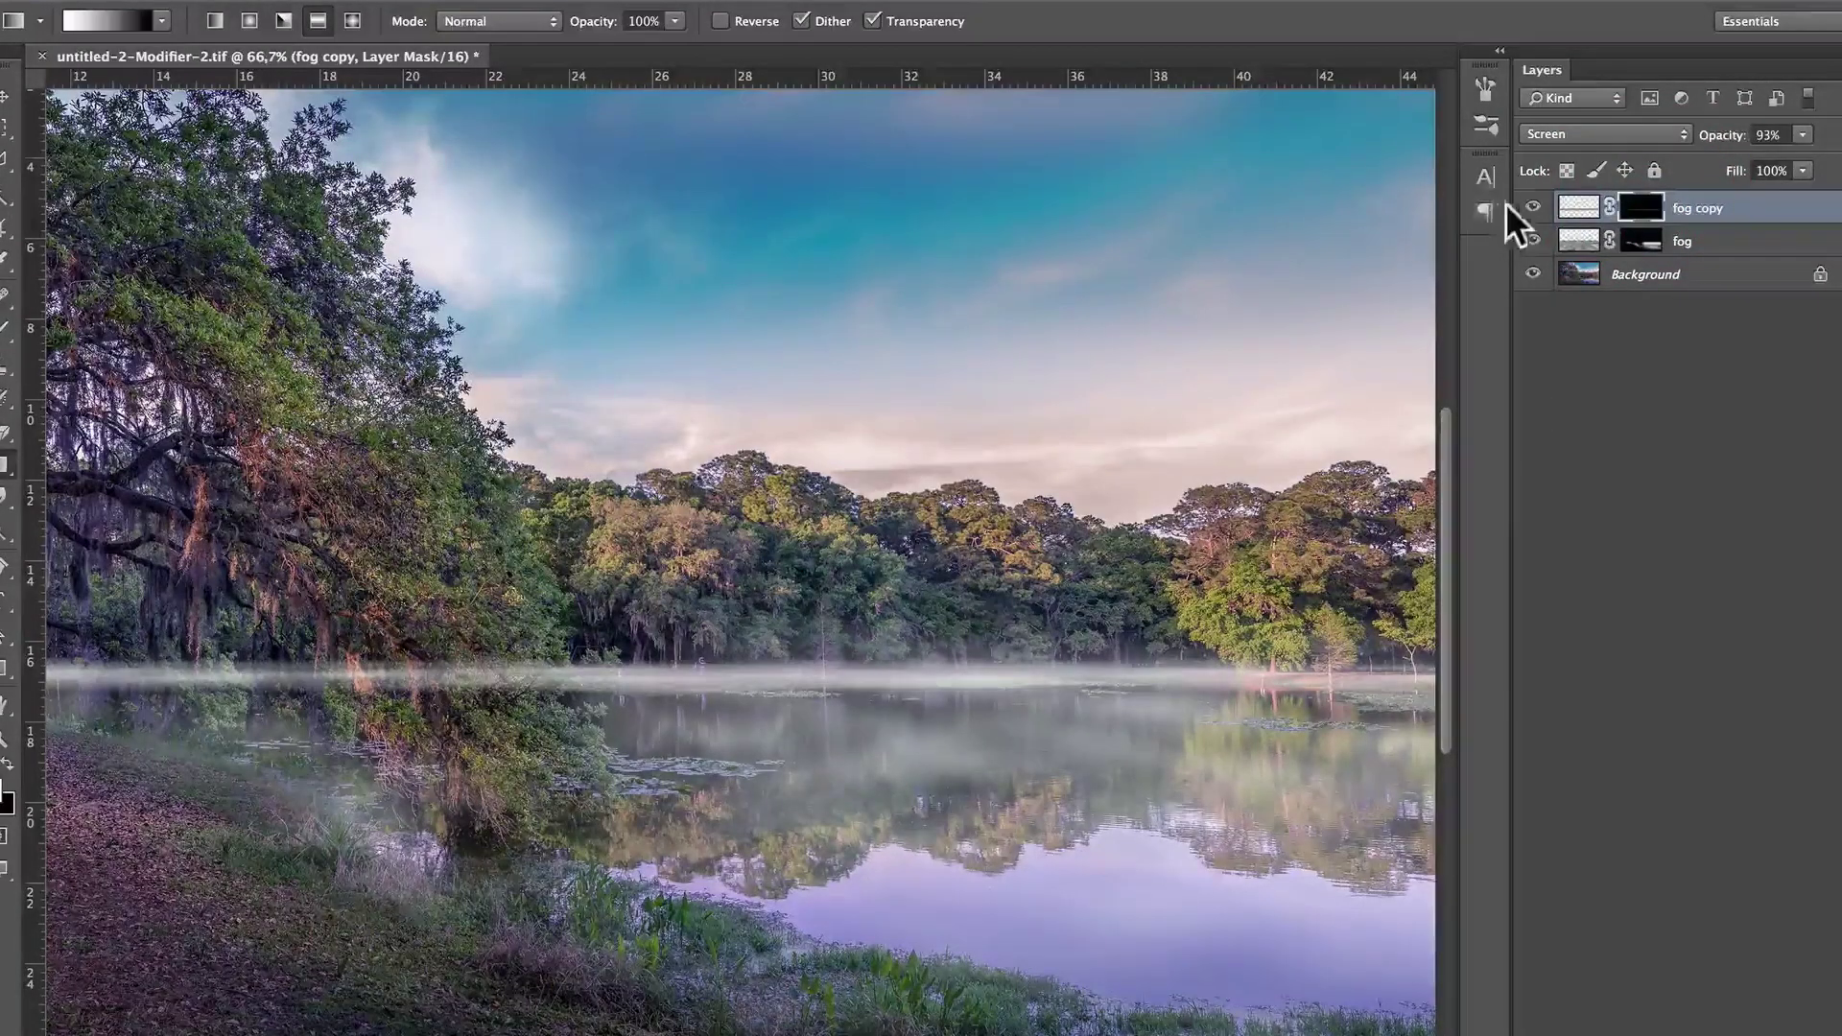
click(1531, 207)
click(1531, 207)
click(1531, 208)
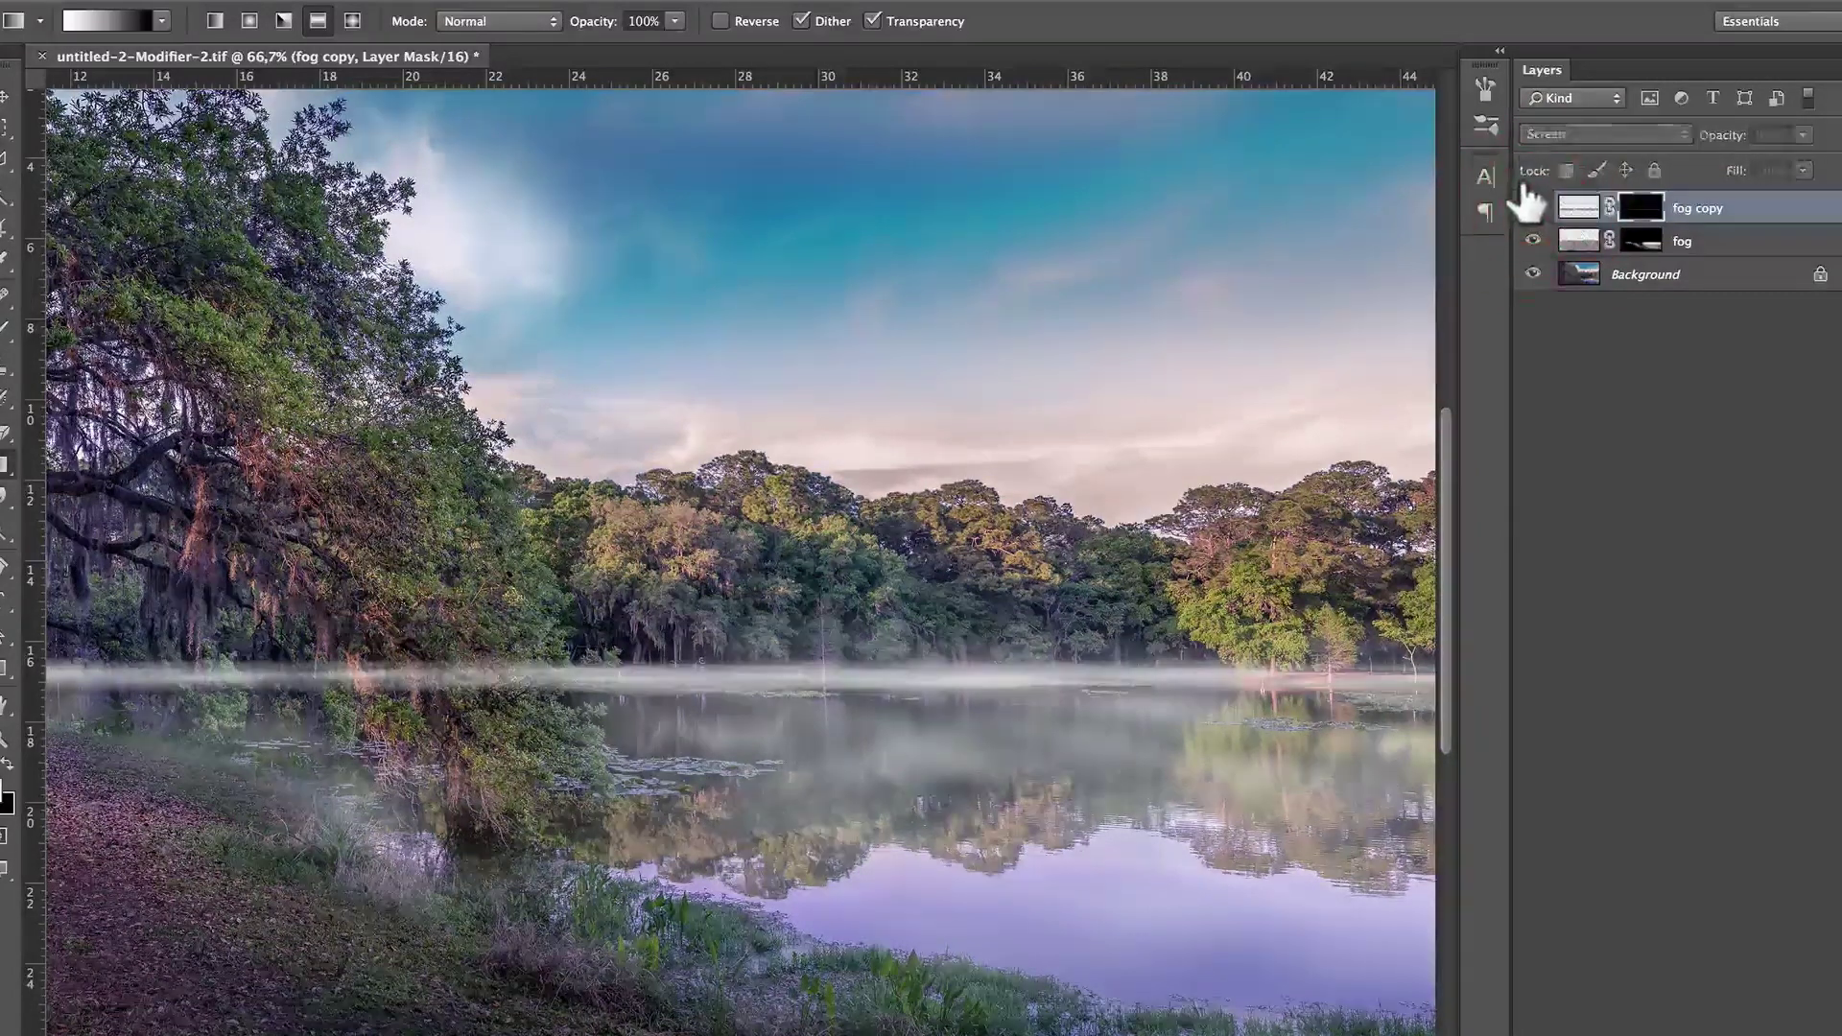
click(1531, 207)
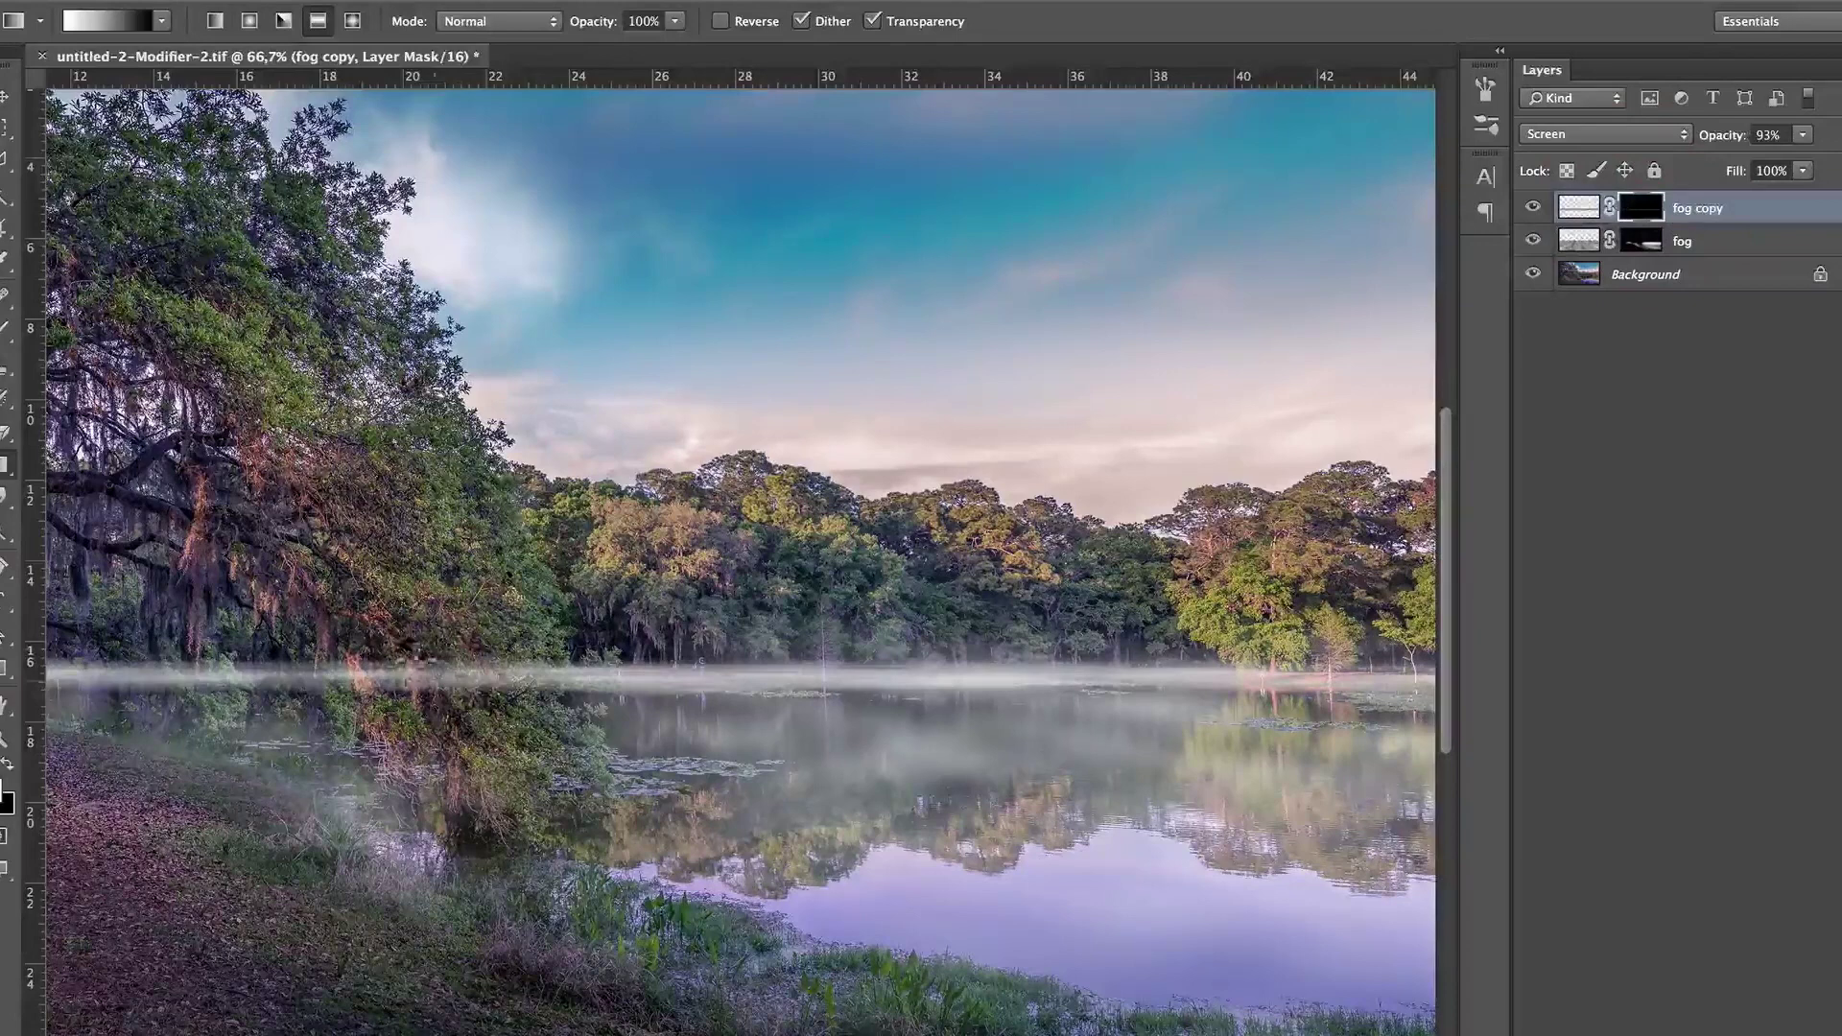
- Paint white on the fog copy mask to reveal fog at the waterline and shoreline trees
key(b)
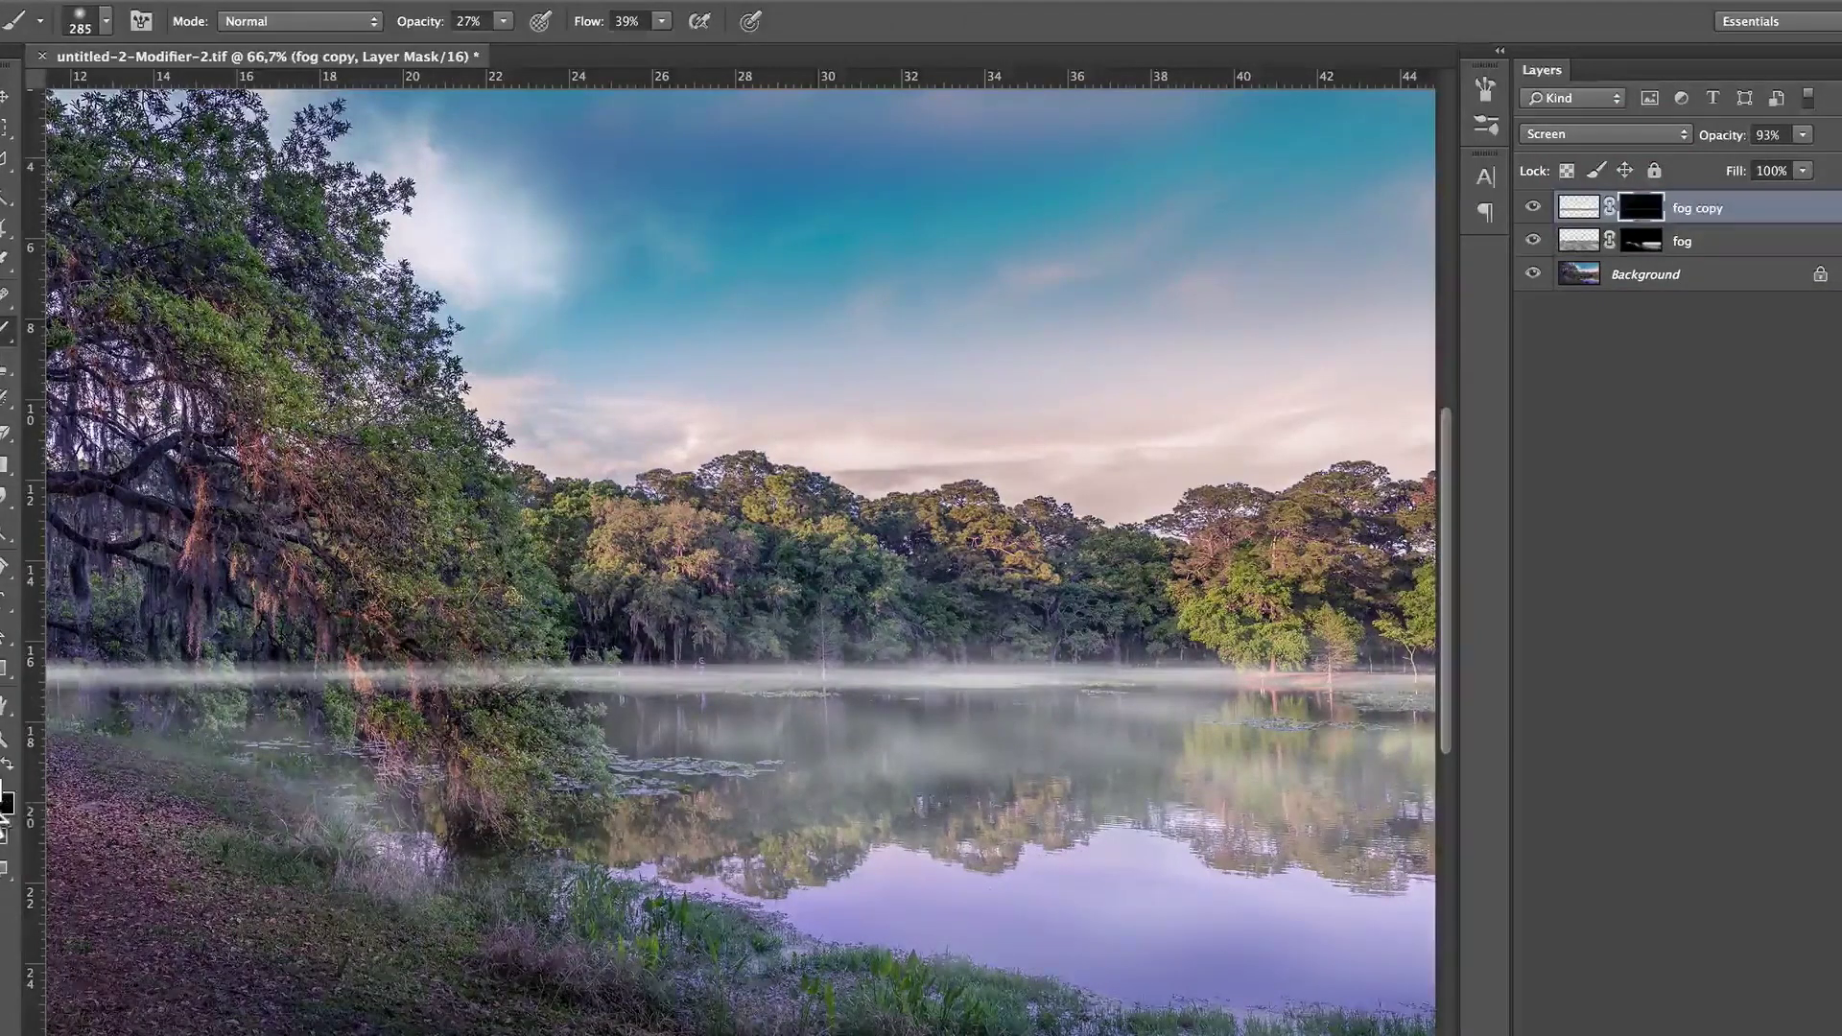
key(x)
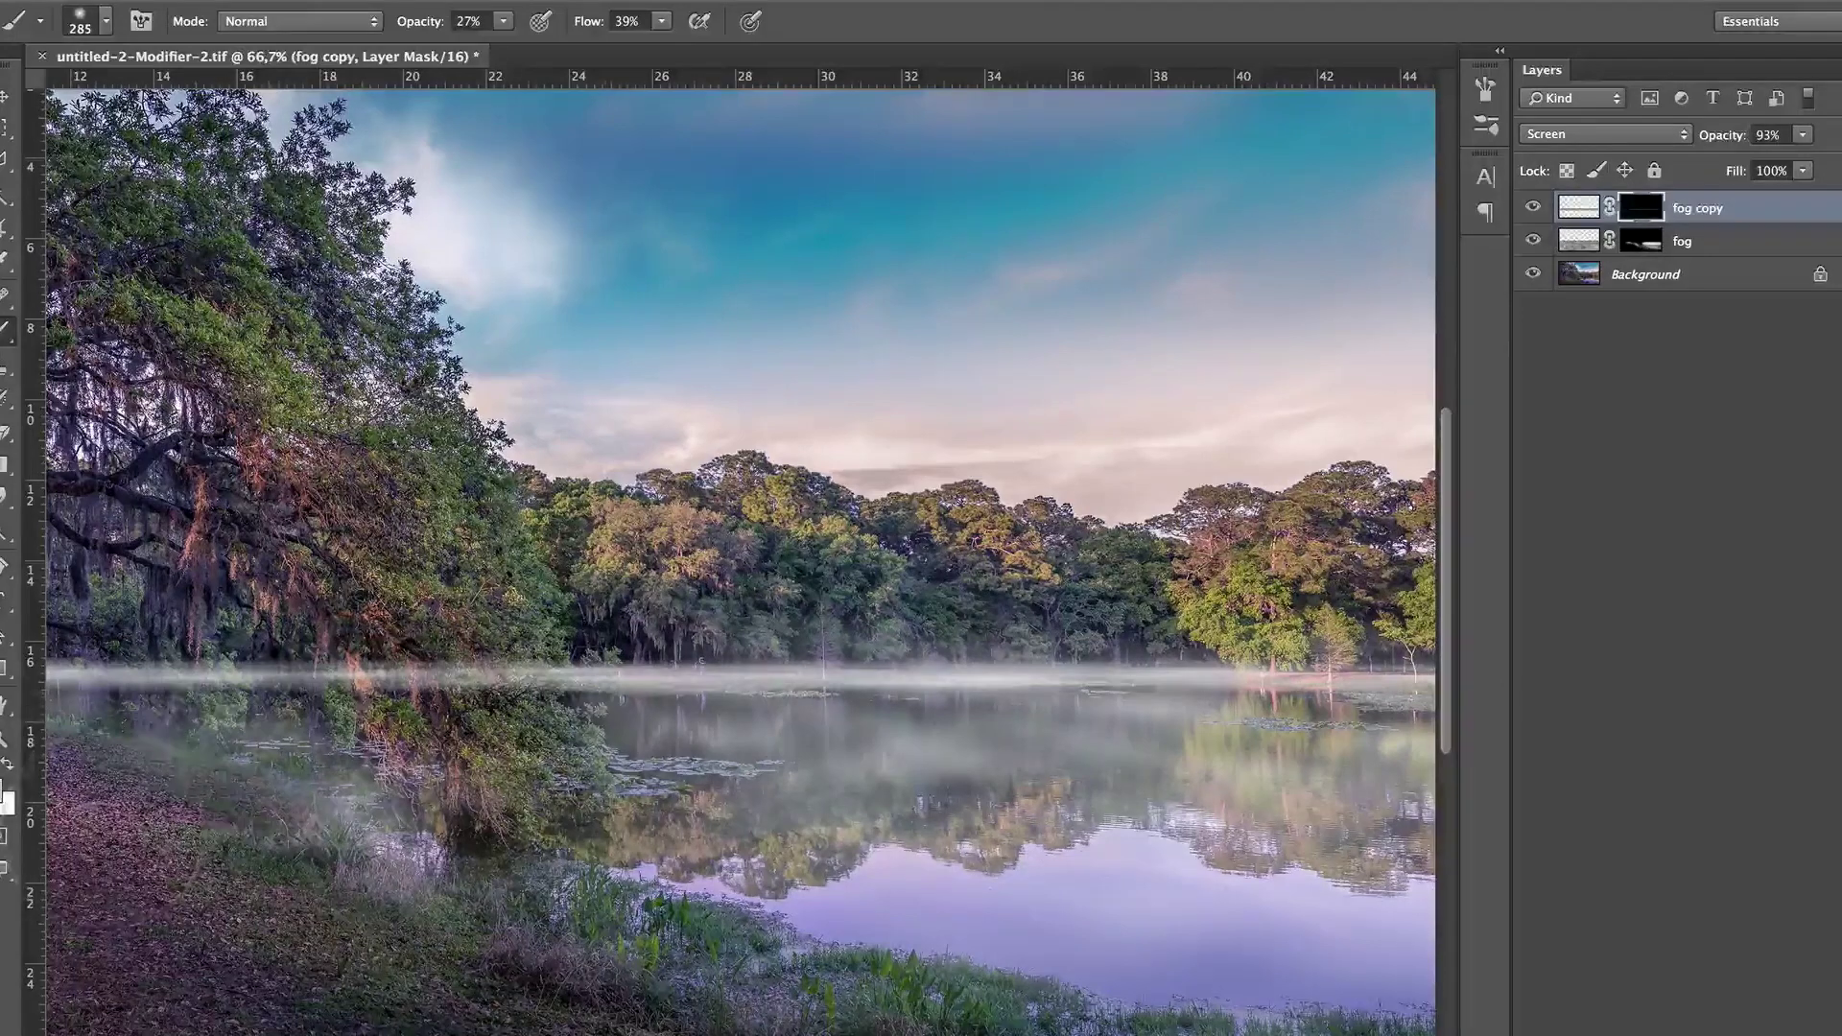
click(436, 698)
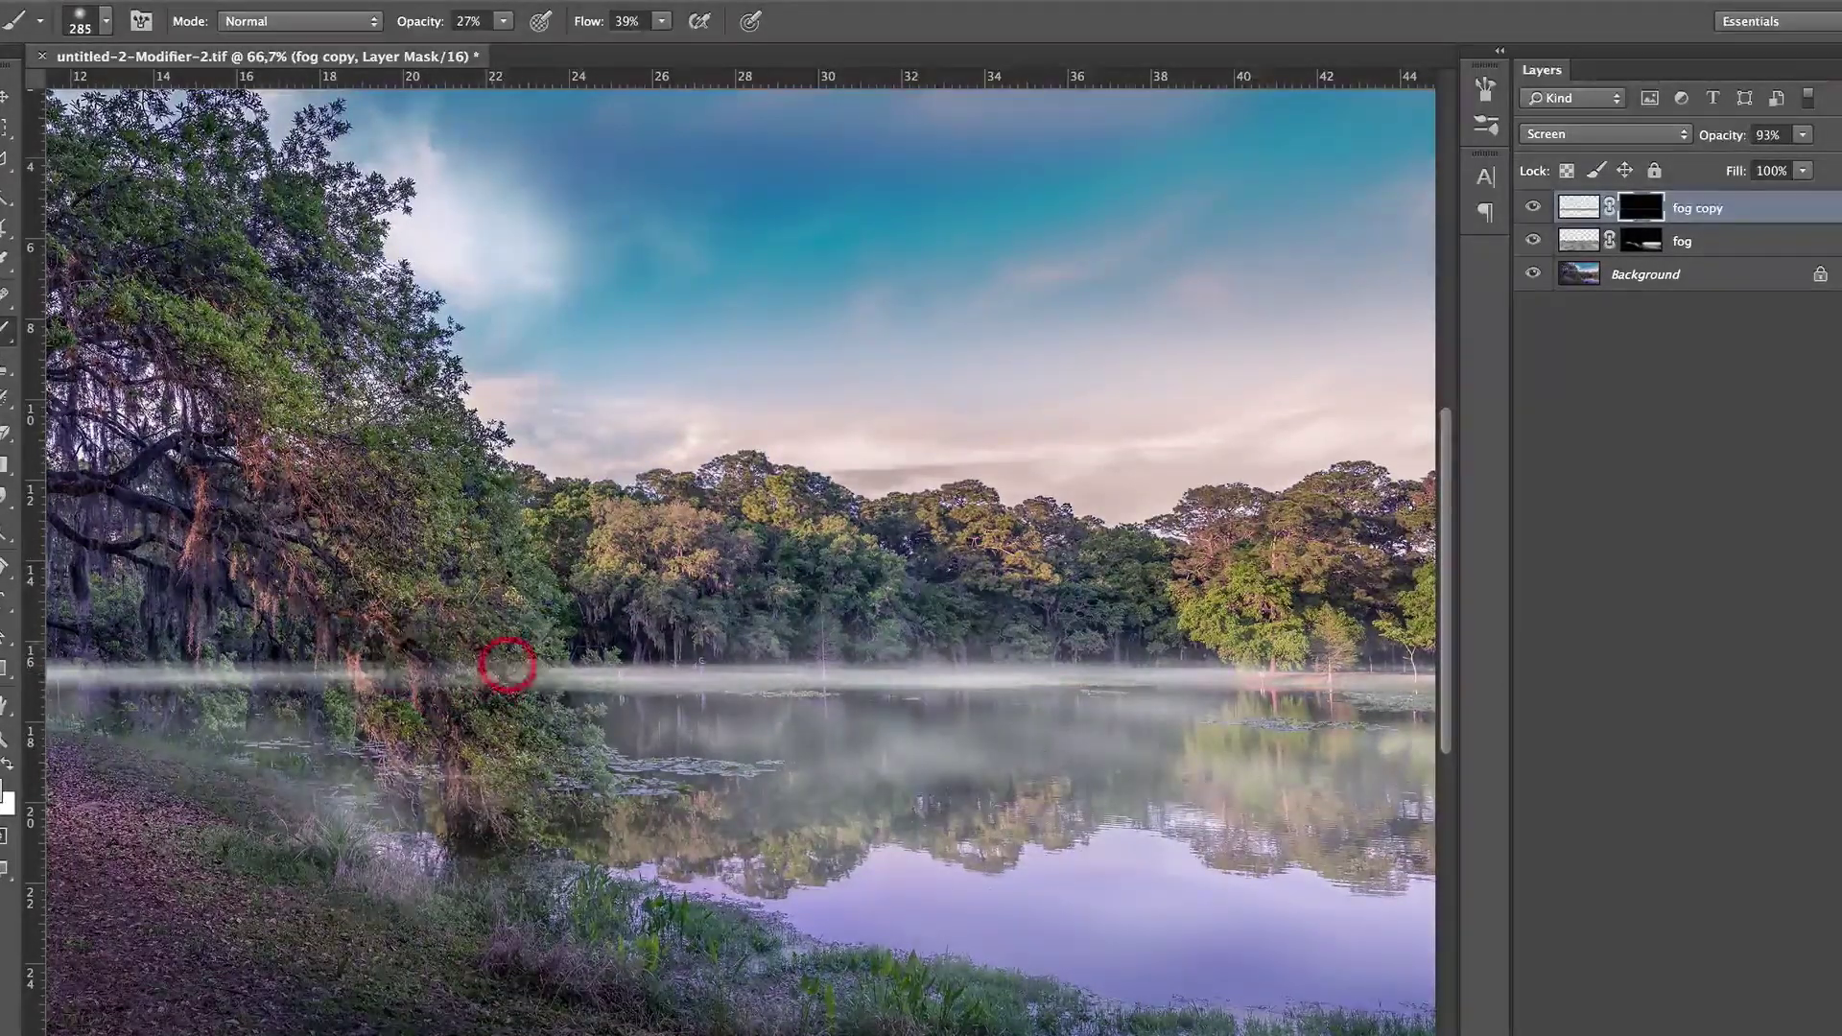
mouse_move(507, 664)
mouse_down()
mouse_move(457, 718)
mouse_move(401, 681)
mouse_move(446, 684)
mouse_move(496, 696)
mouse_up()
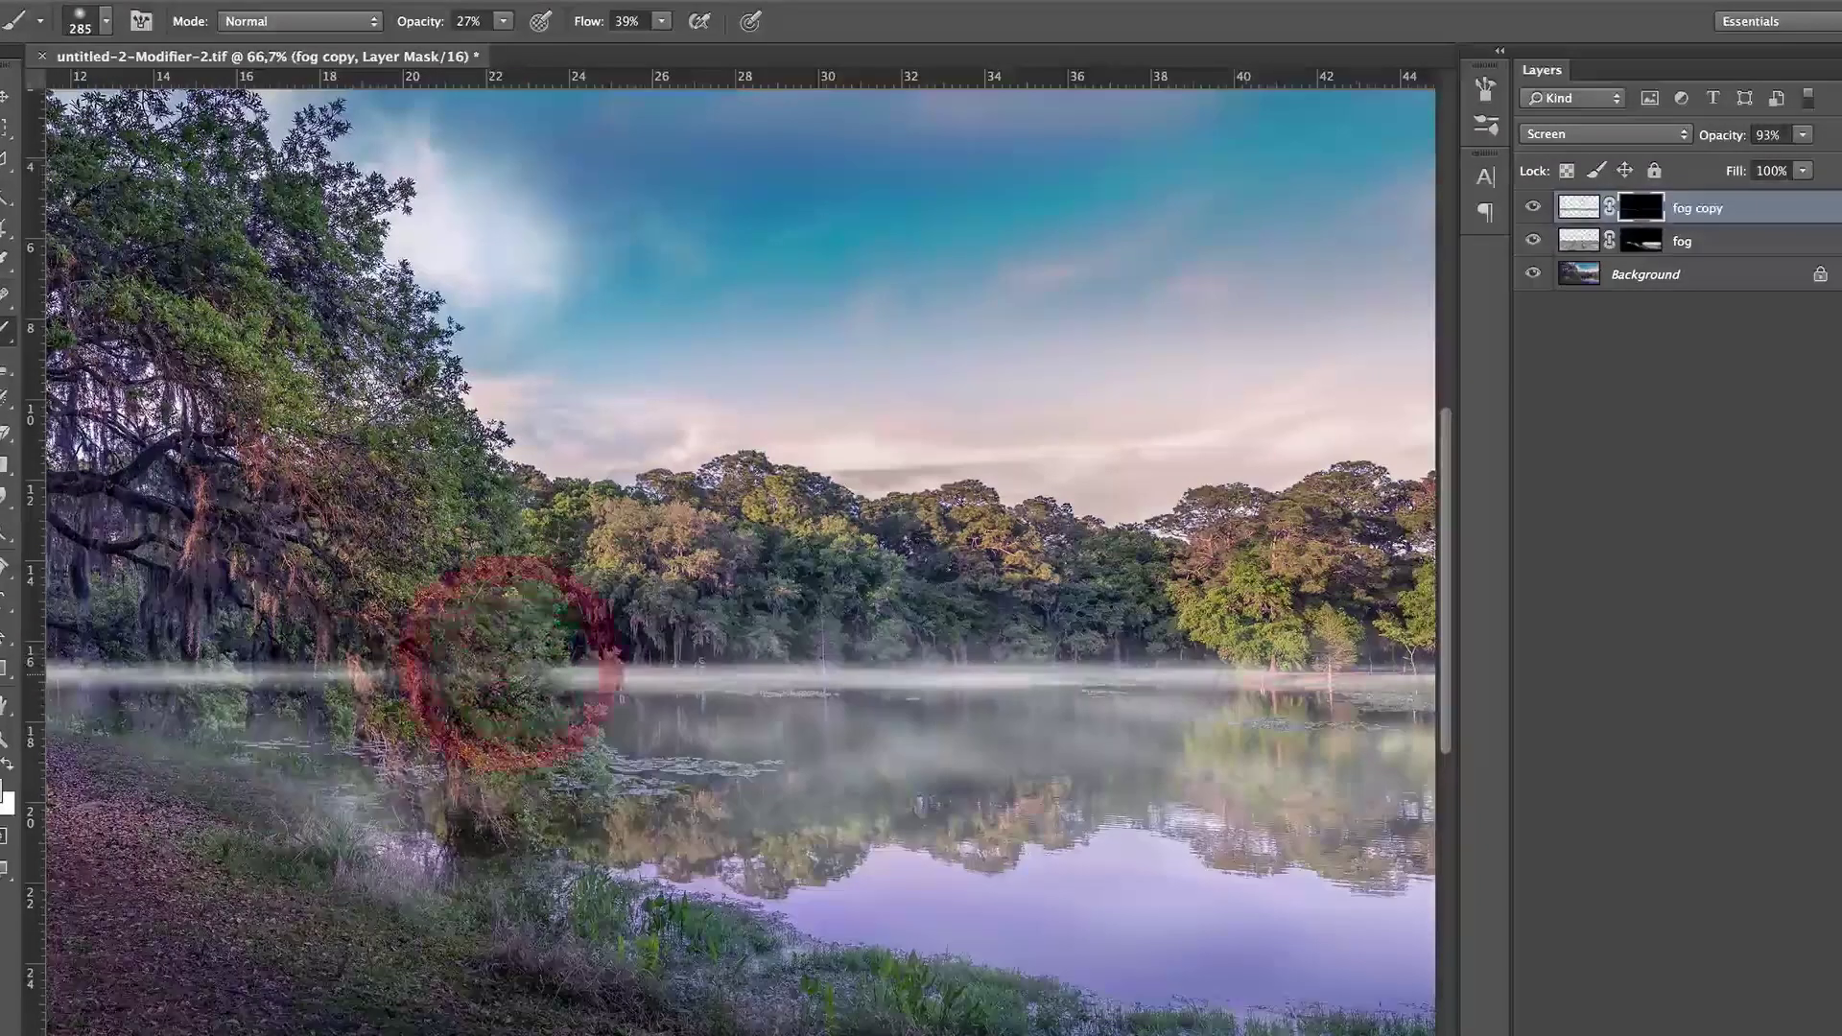
- Paint fog in around the mossy tree trunk's base on the left shoreline
key(z)
alt+click(1151, 628)
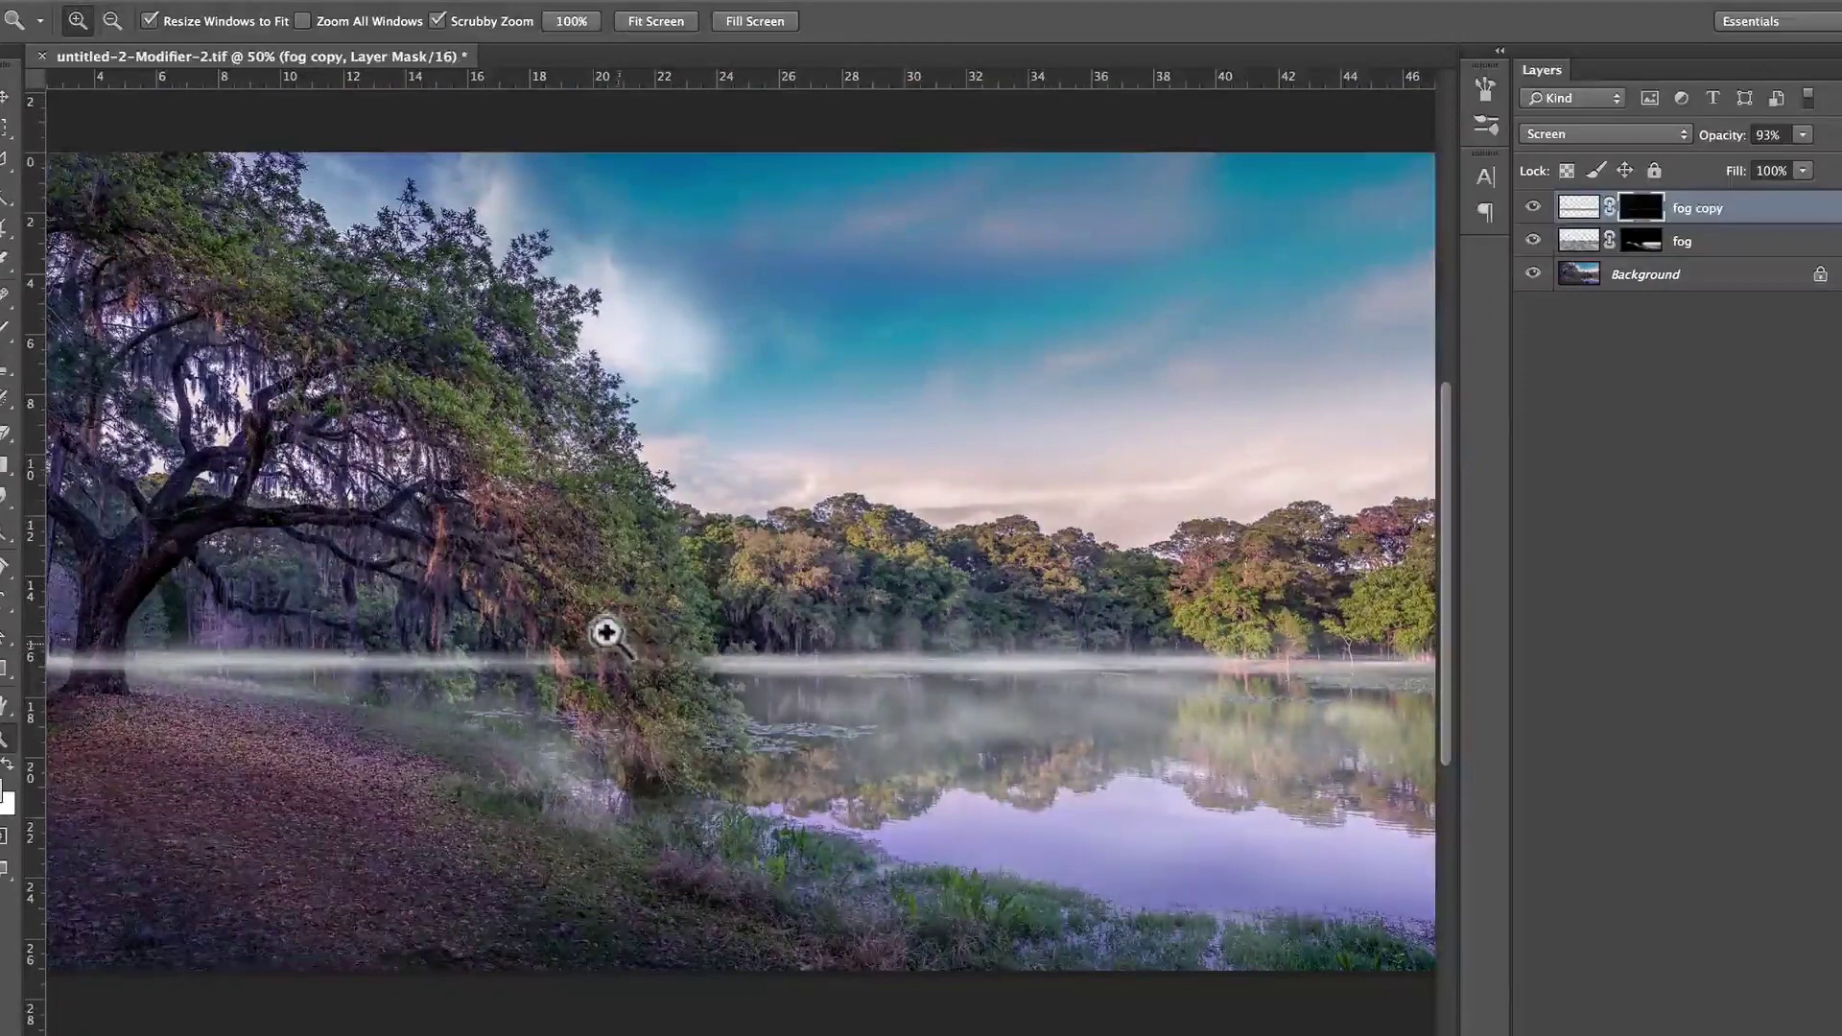
click(102, 652)
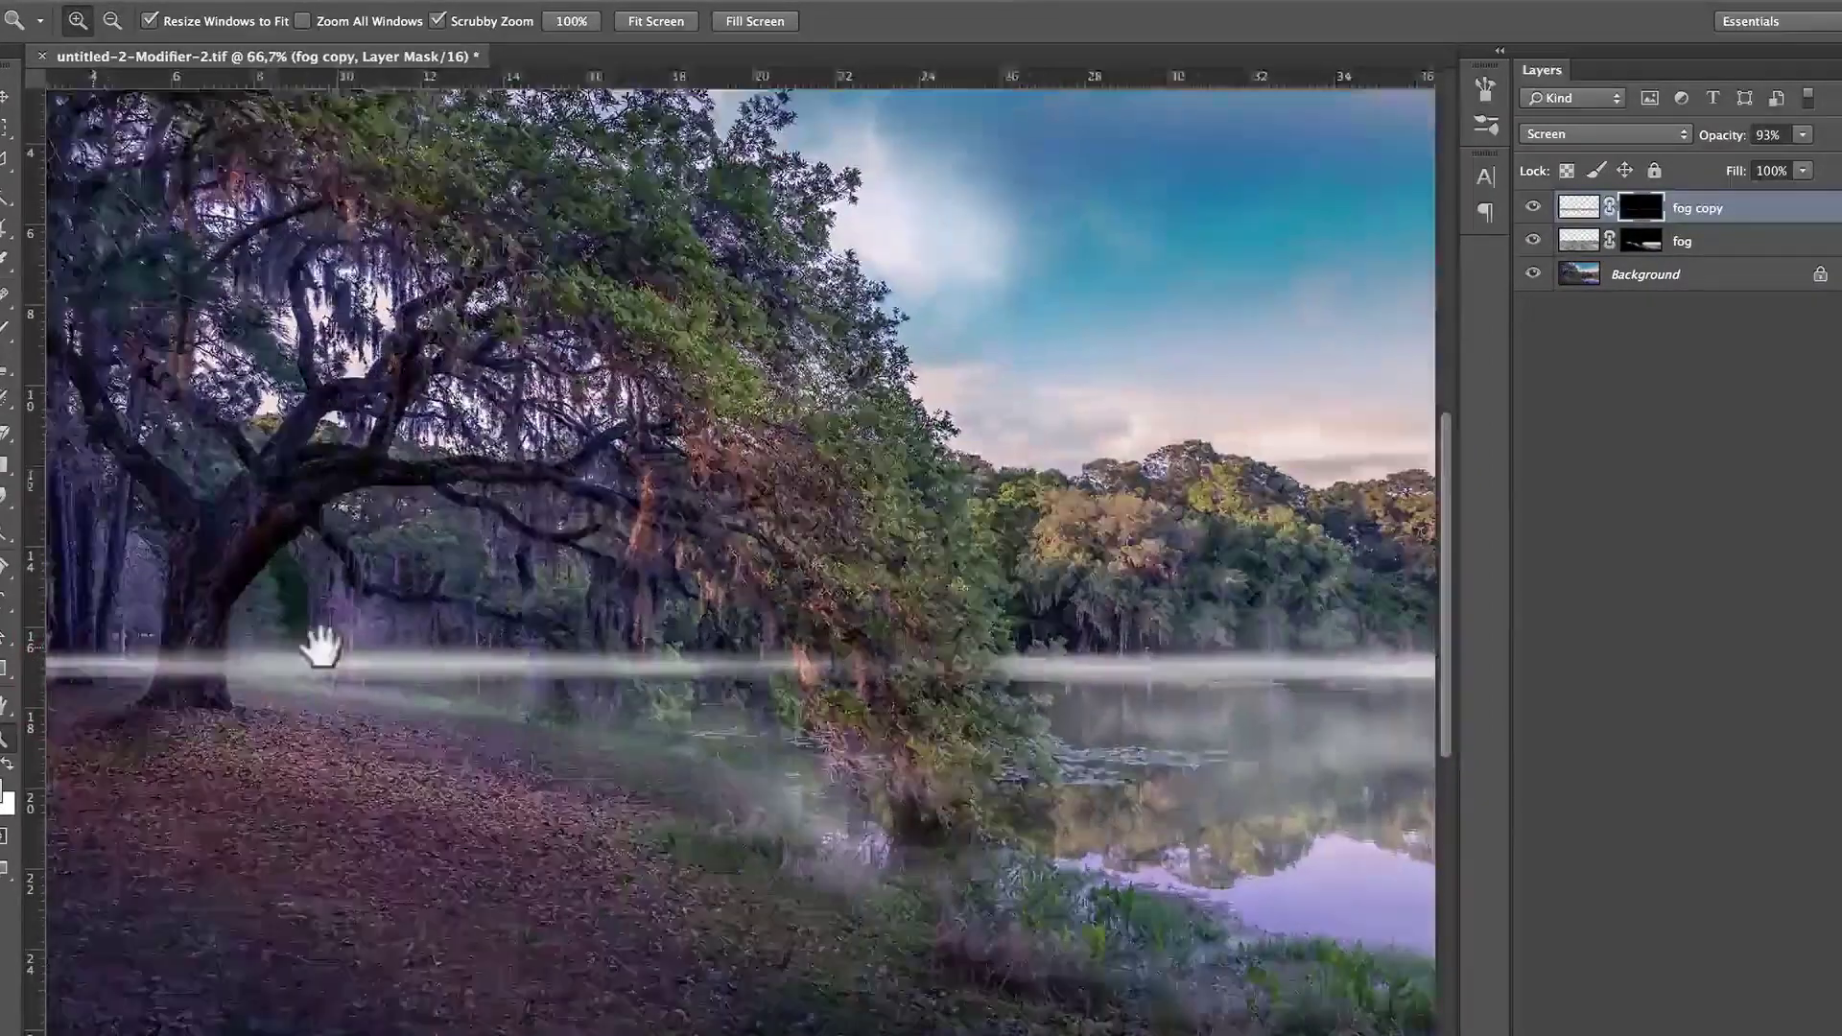
mouse_move(321, 648)
mouse_down()
mouse_move(452, 637)
mouse_move(433, 652)
mouse_move(470, 683)
mouse_up()
key(b)
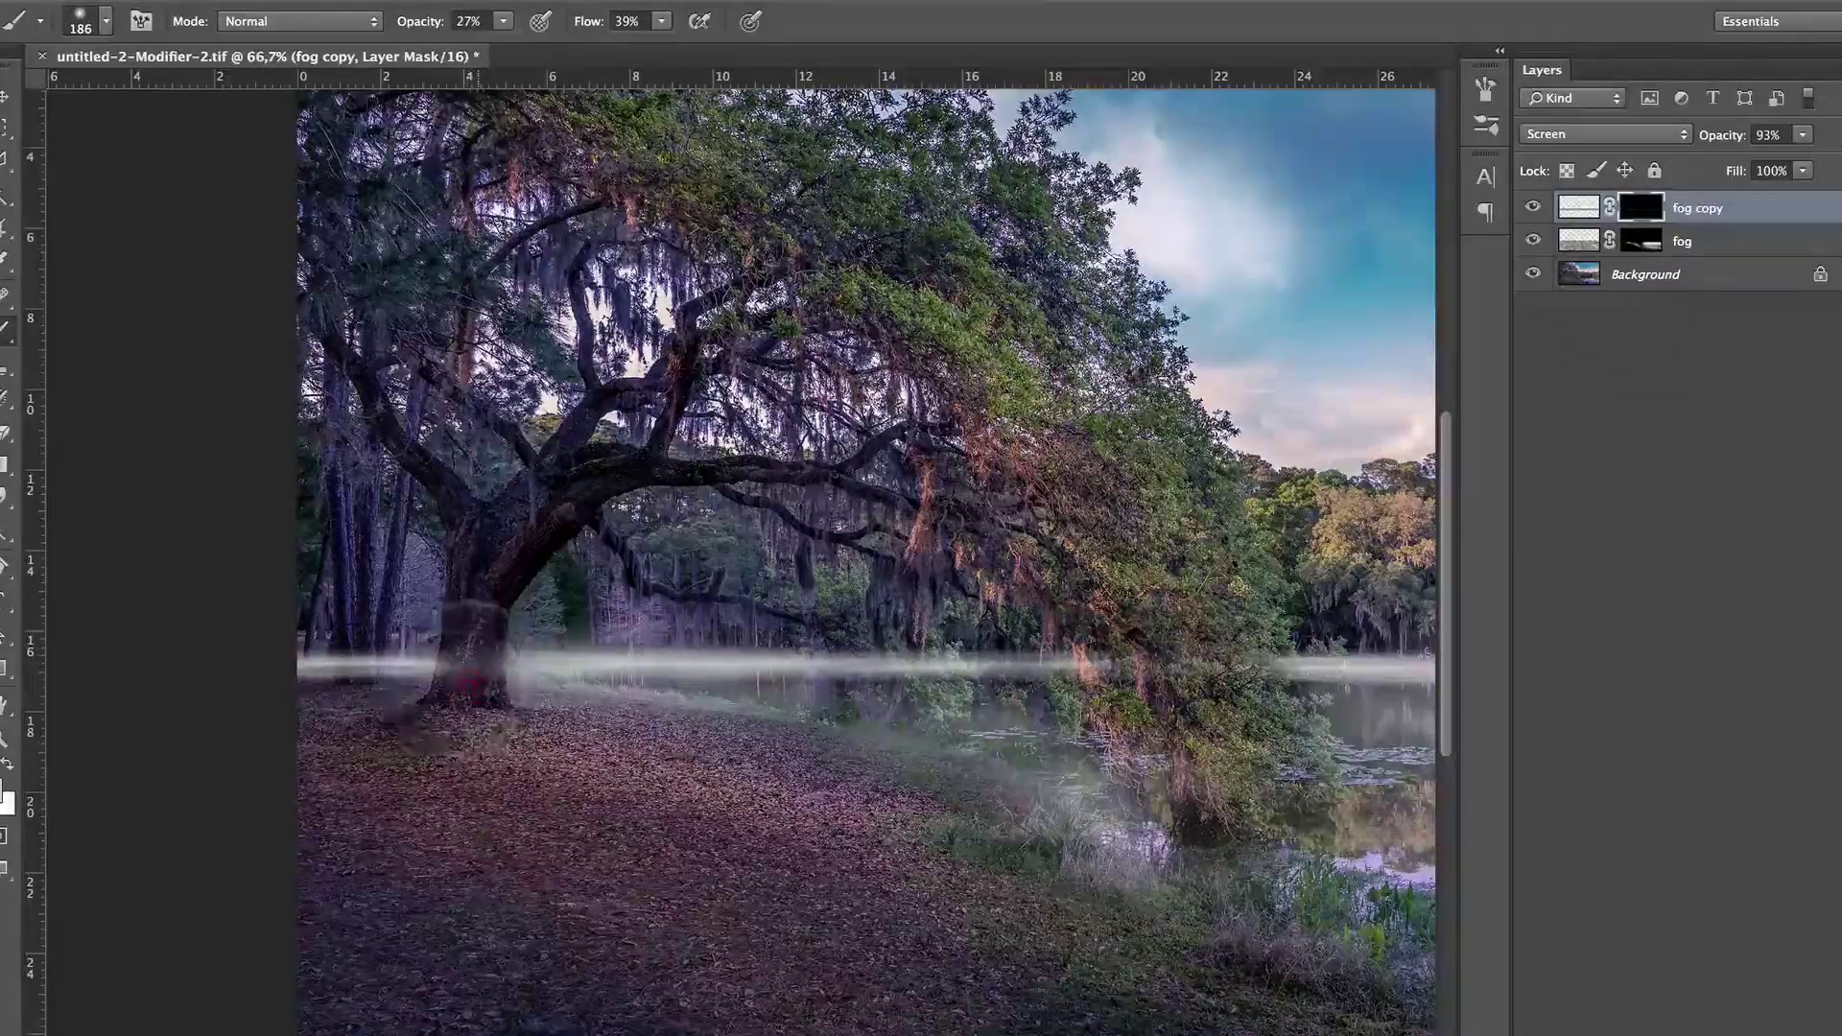
scroll(658, 588, right, 10)
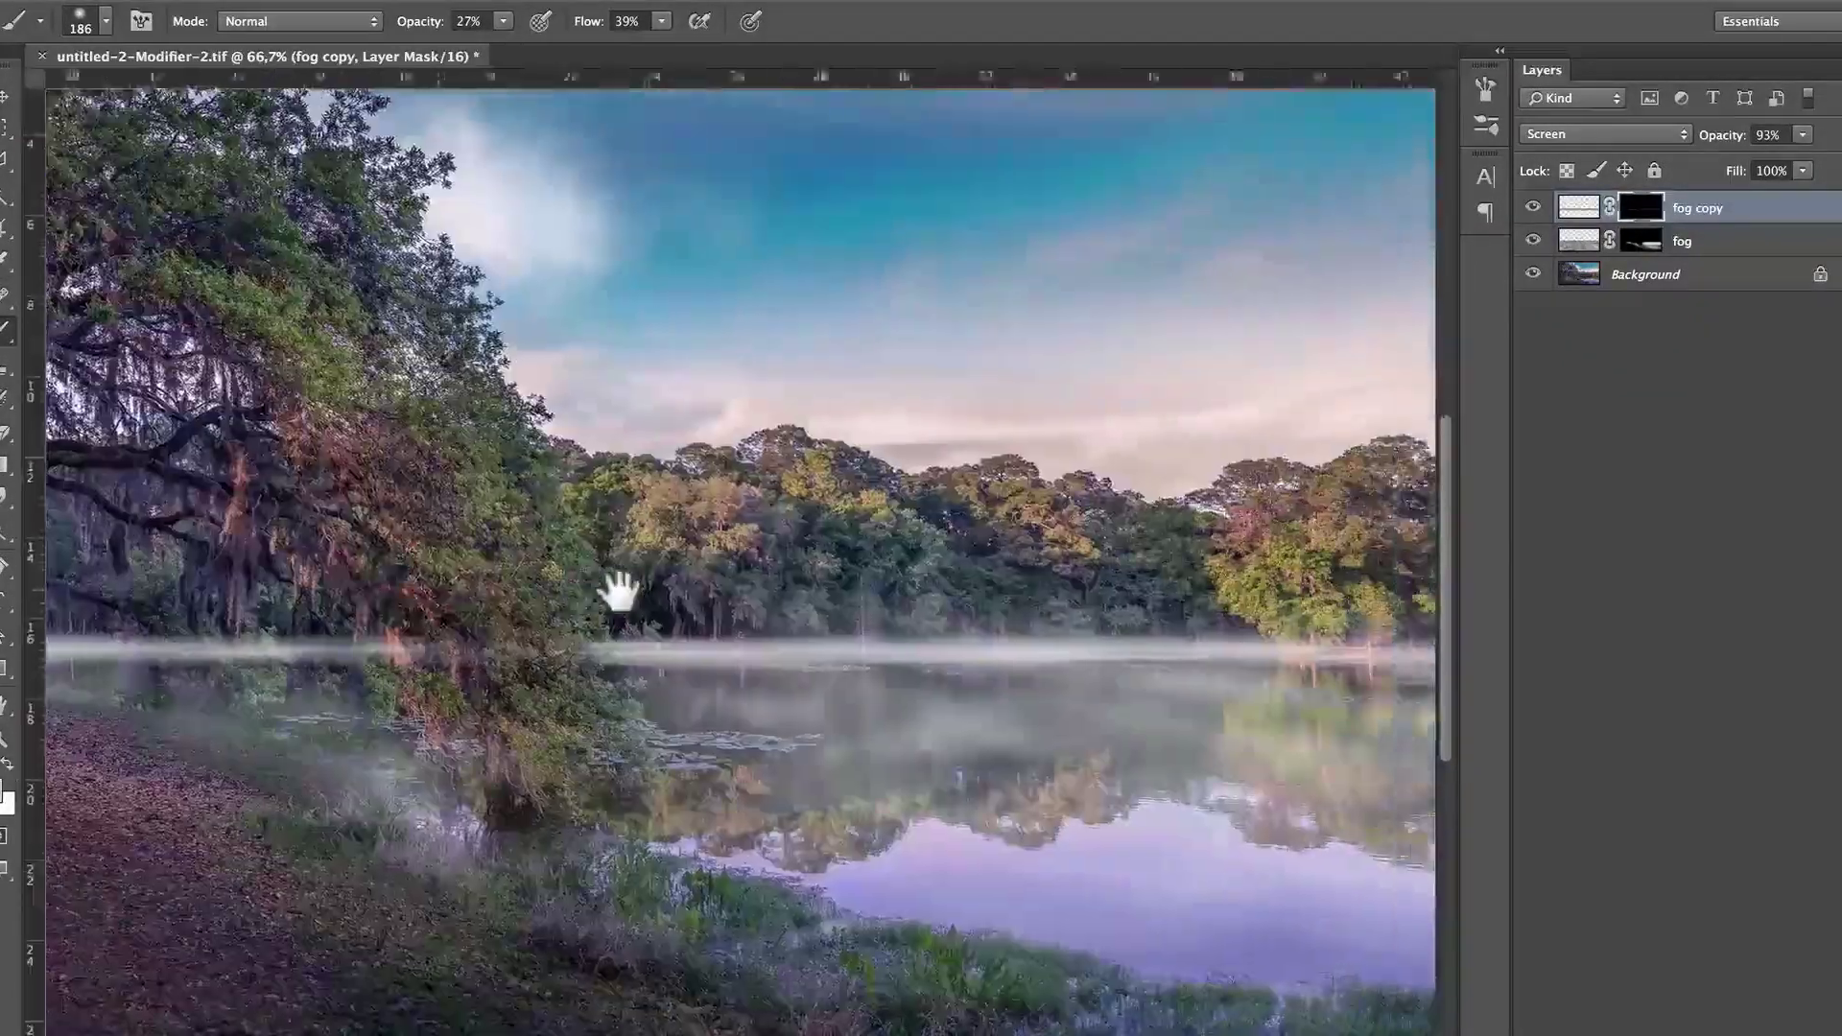
scroll(619, 592, right, 3)
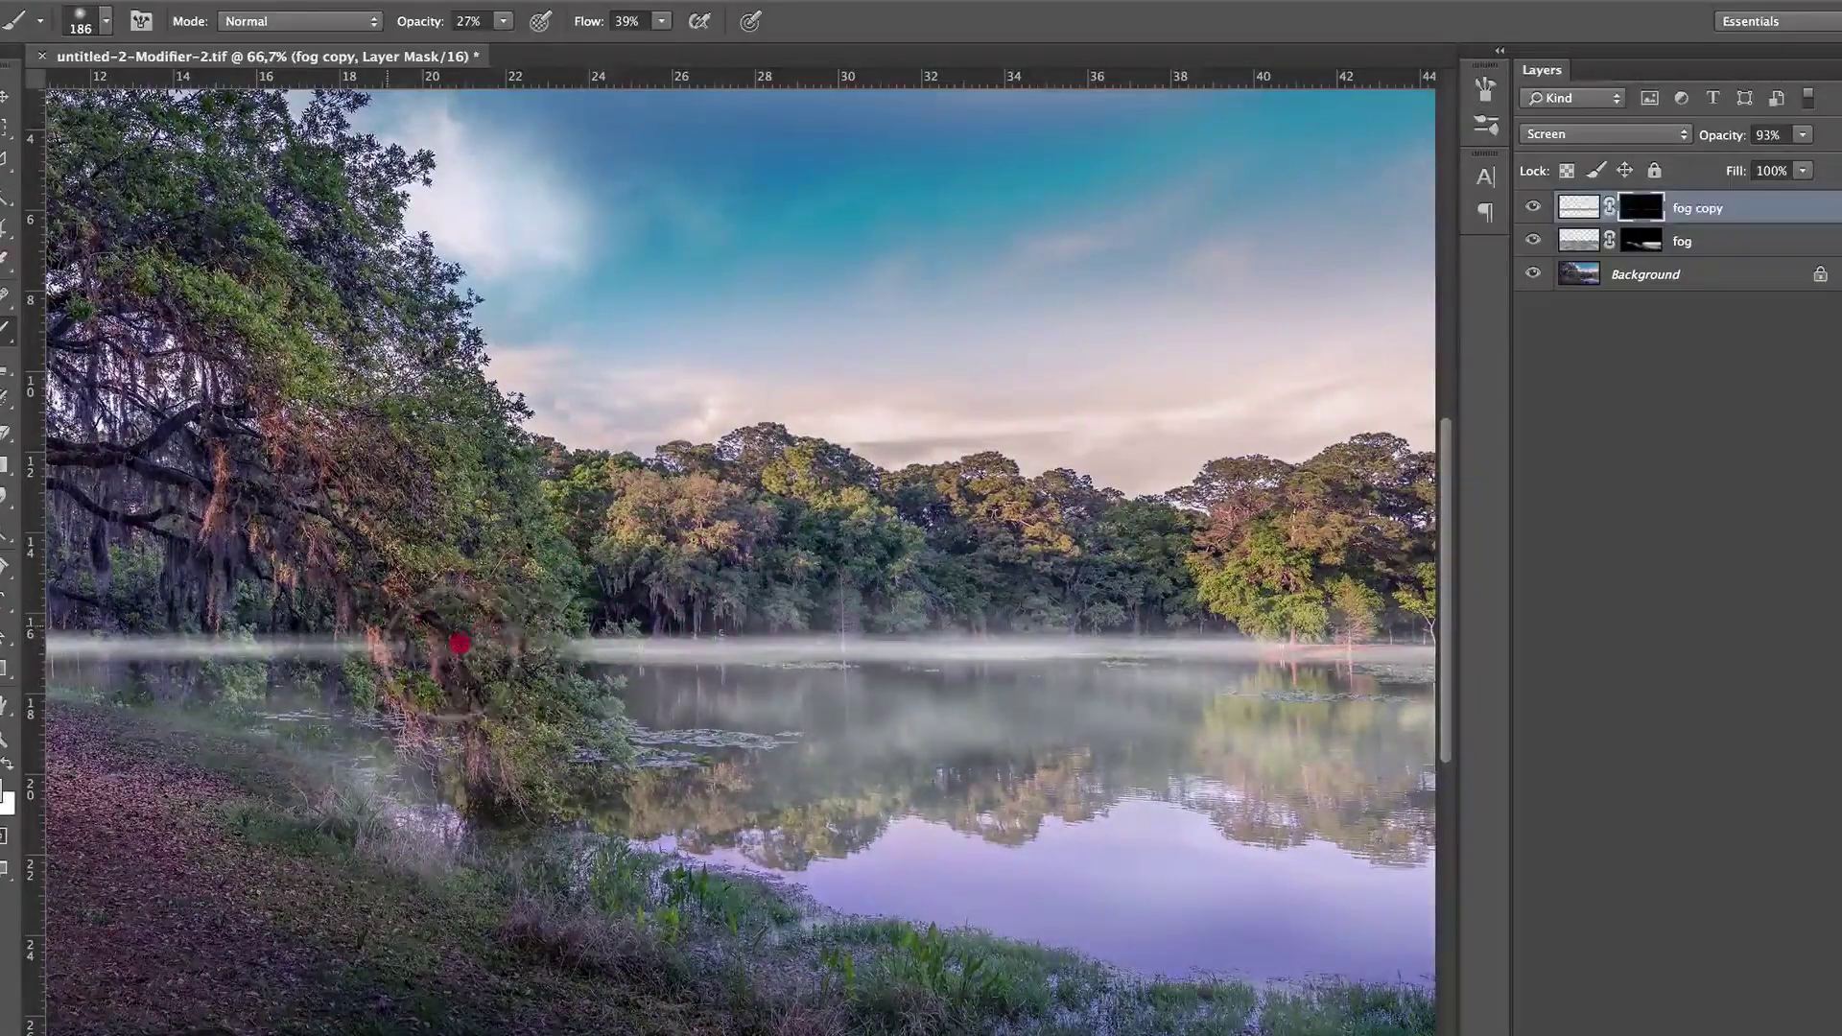
mouse_move(459, 644)
mouse_down()
mouse_move(568, 659)
mouse_move(394, 643)
mouse_move(476, 757)
mouse_up()
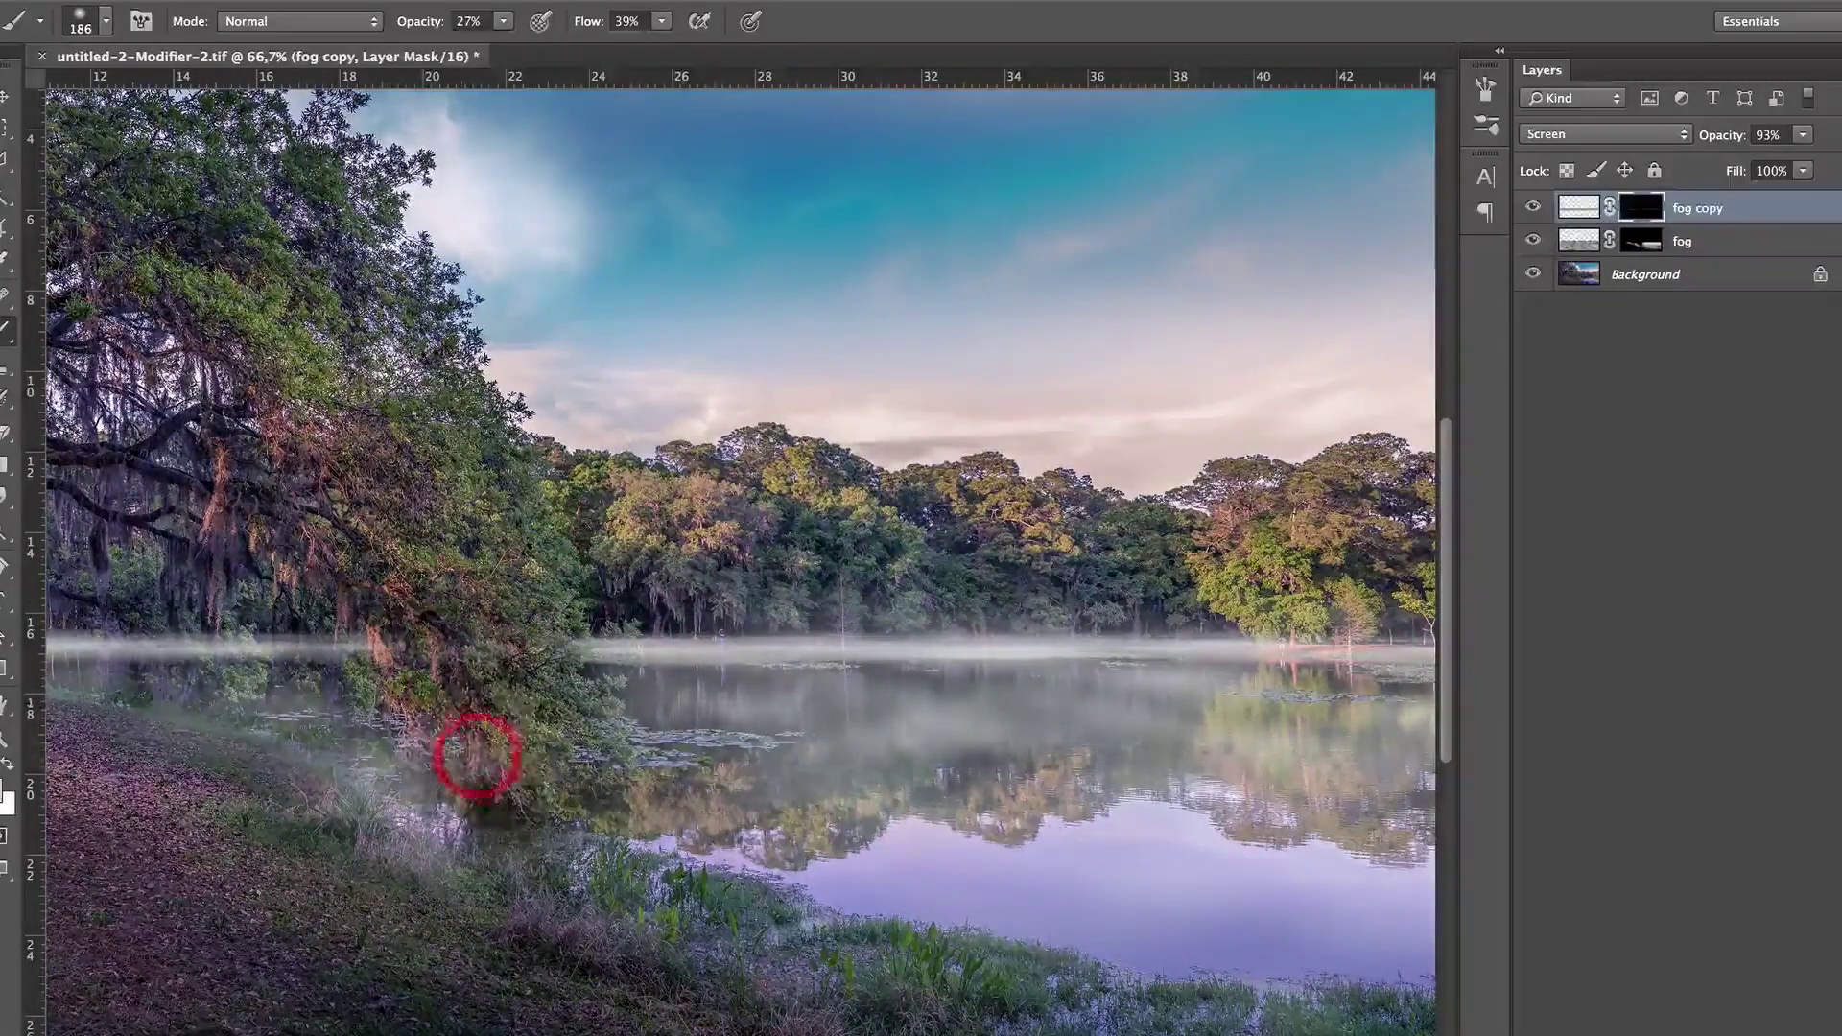
- Lower the fog copy layer's opacity to 80%
key(z)
alt+click(921, 649)
alt+click(855, 645)
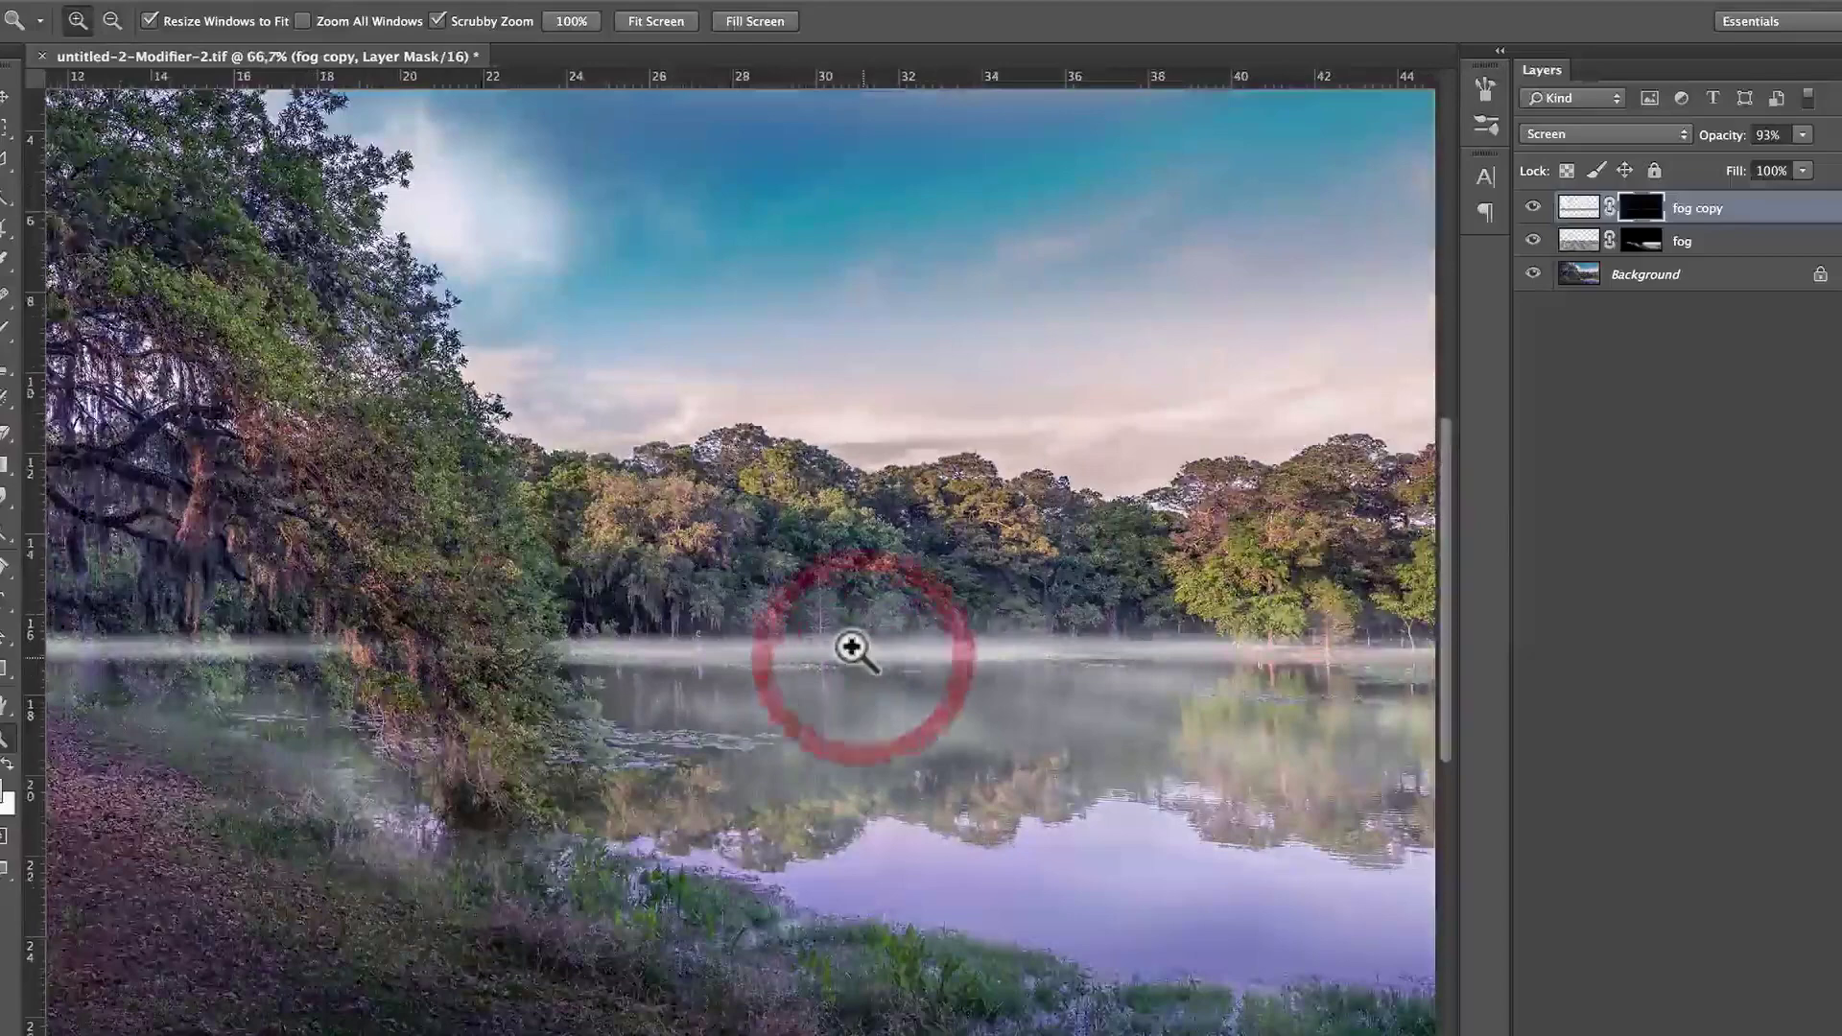
alt+click(724, 658)
click(467, 645)
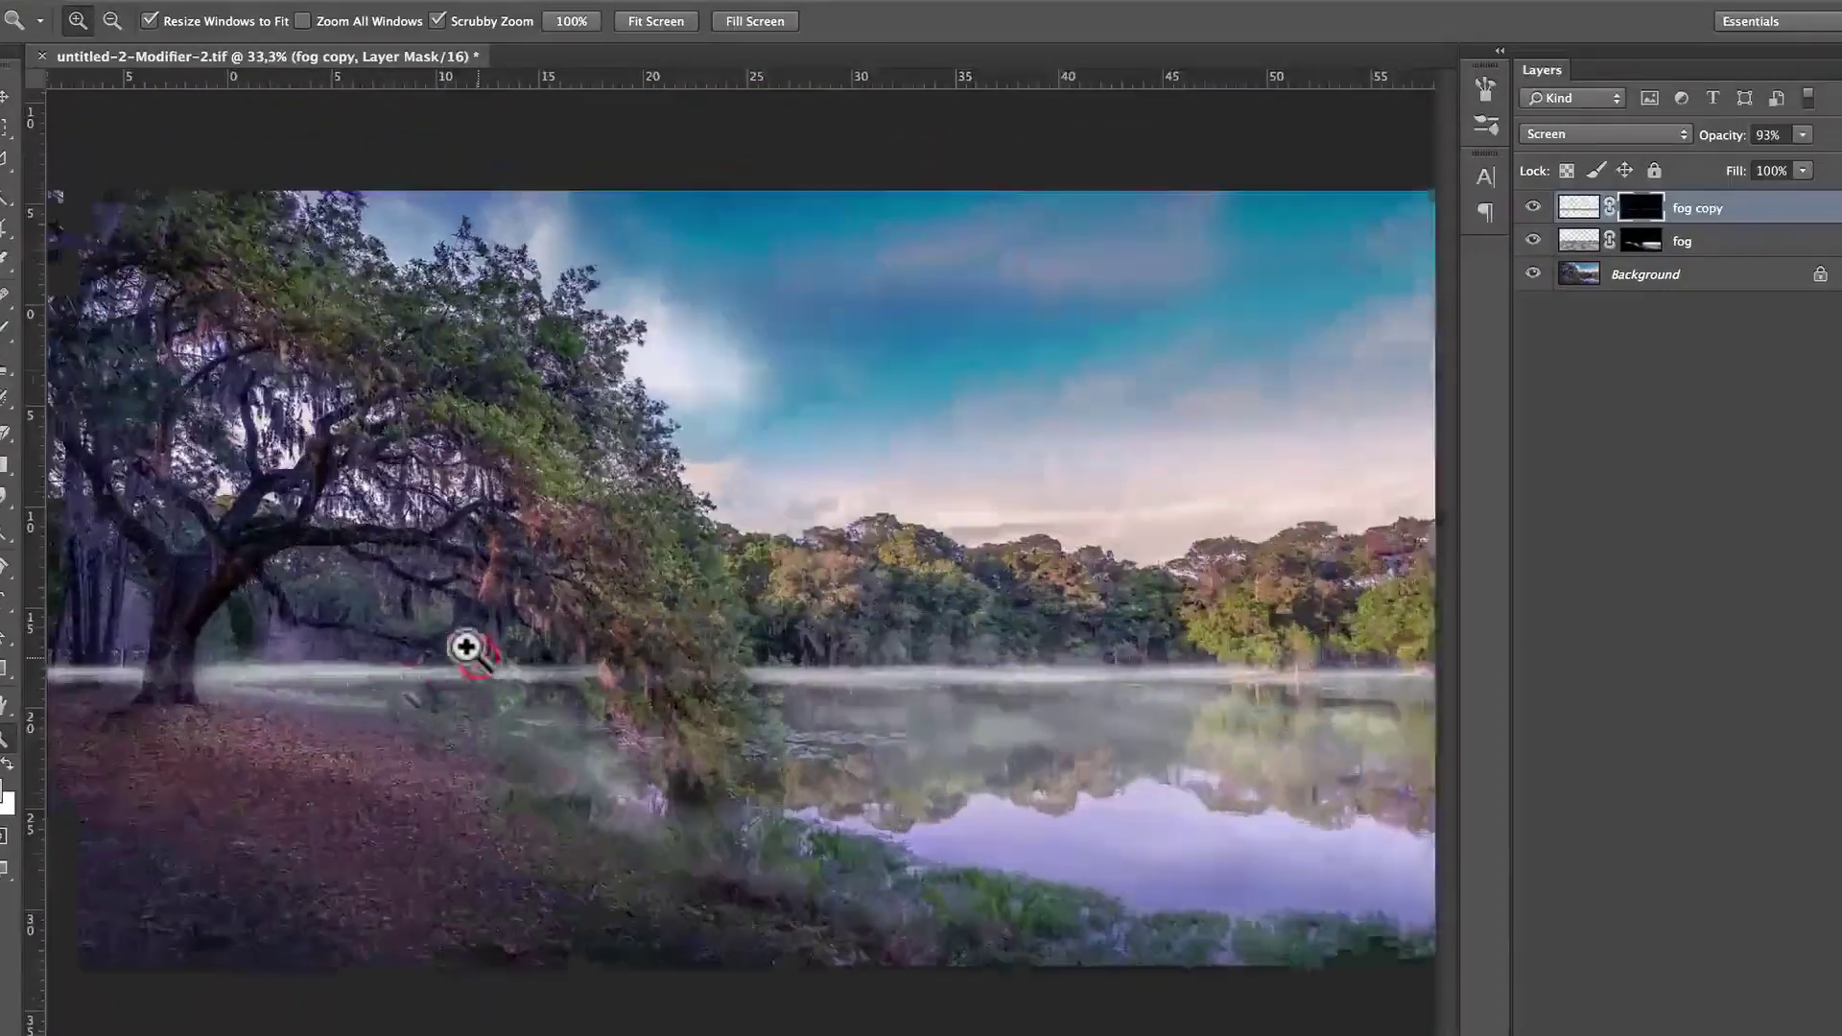
mouse_move(1724, 134)
mouse_down()
mouse_move(1670, 130)
mouse_move(1698, 135)
mouse_up()
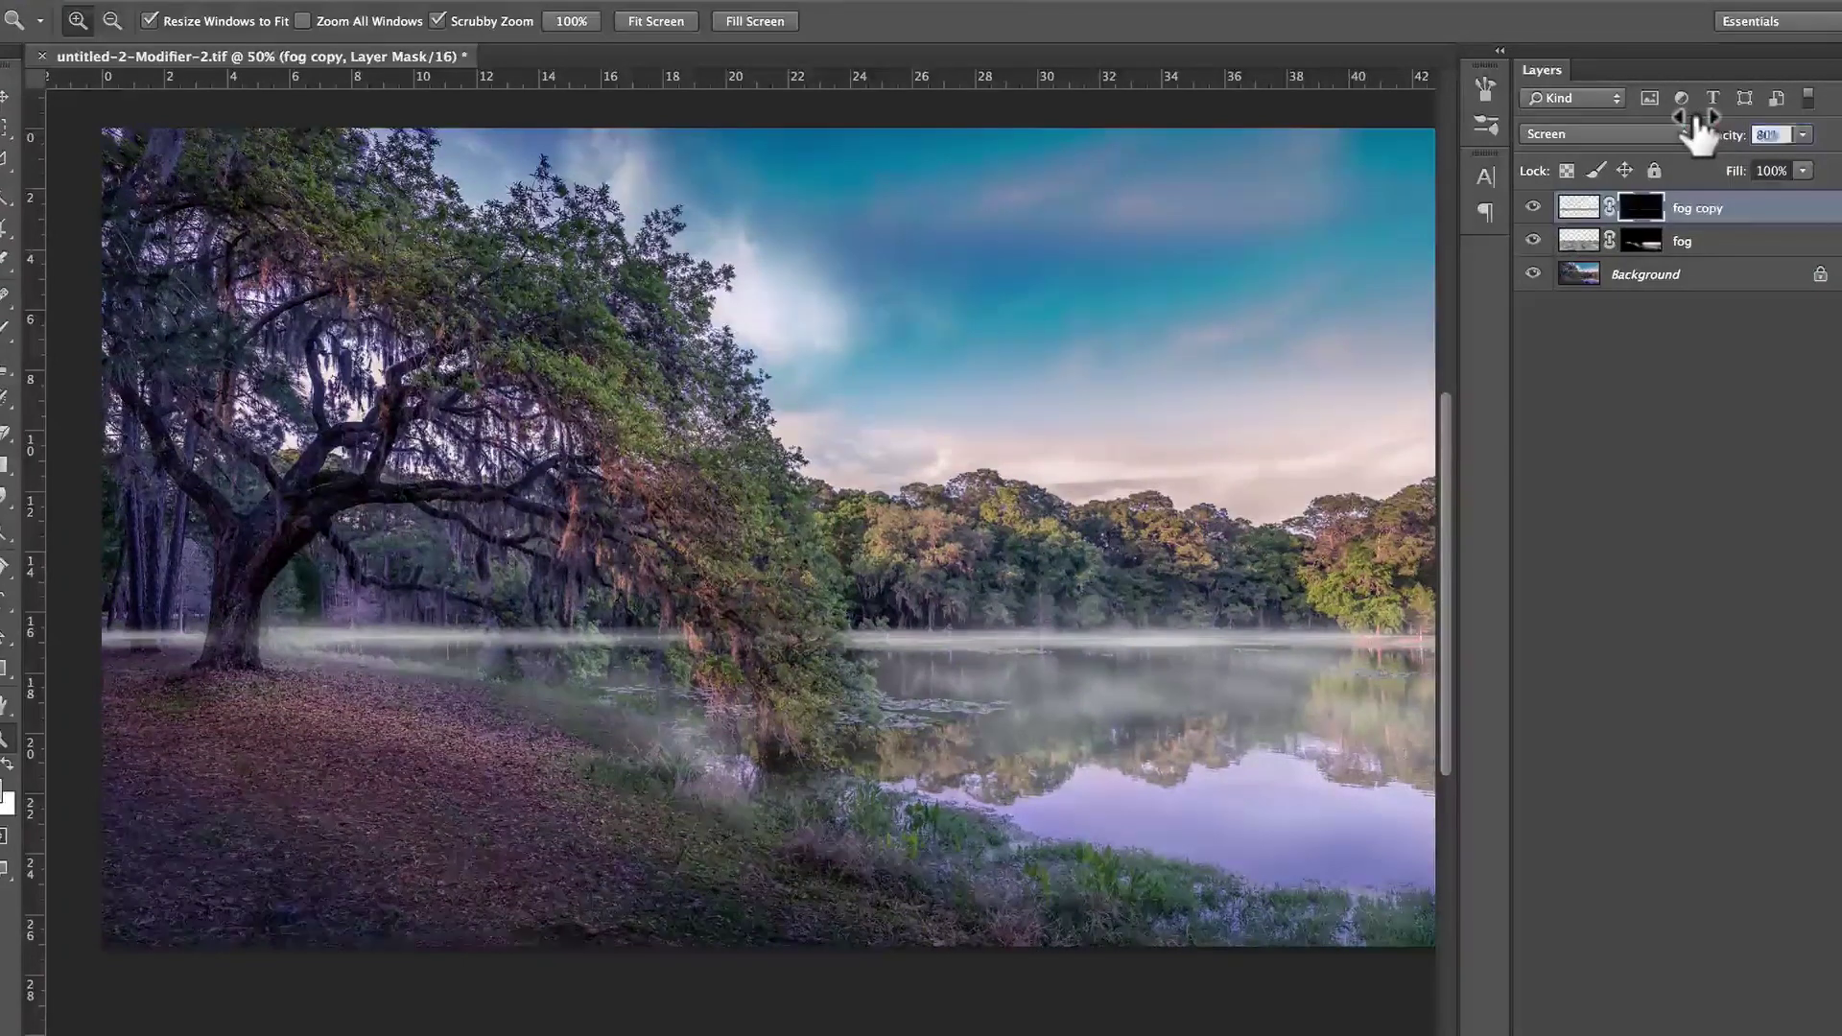
- Duplicate fog copy as fog copy 2, nudge it lower, and set its opacity to 43%
key(ctrl+j)
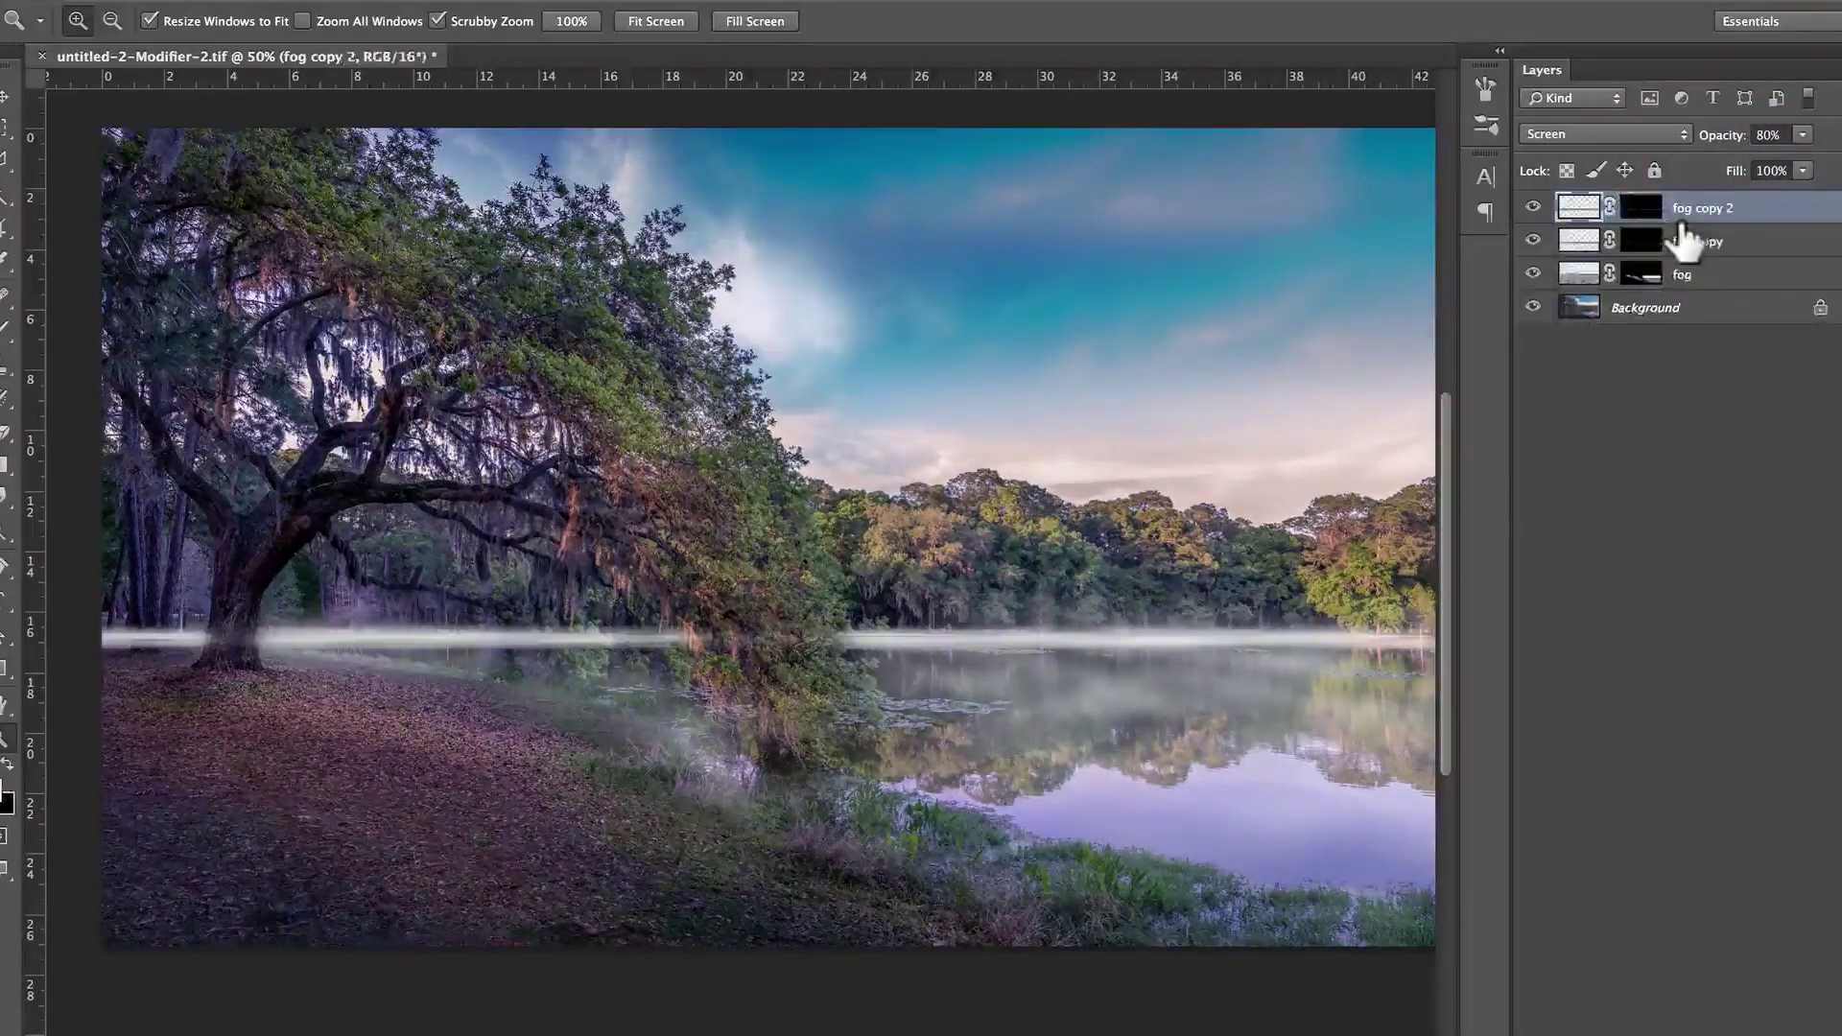
key(v)
drag(876, 613, 888, 635)
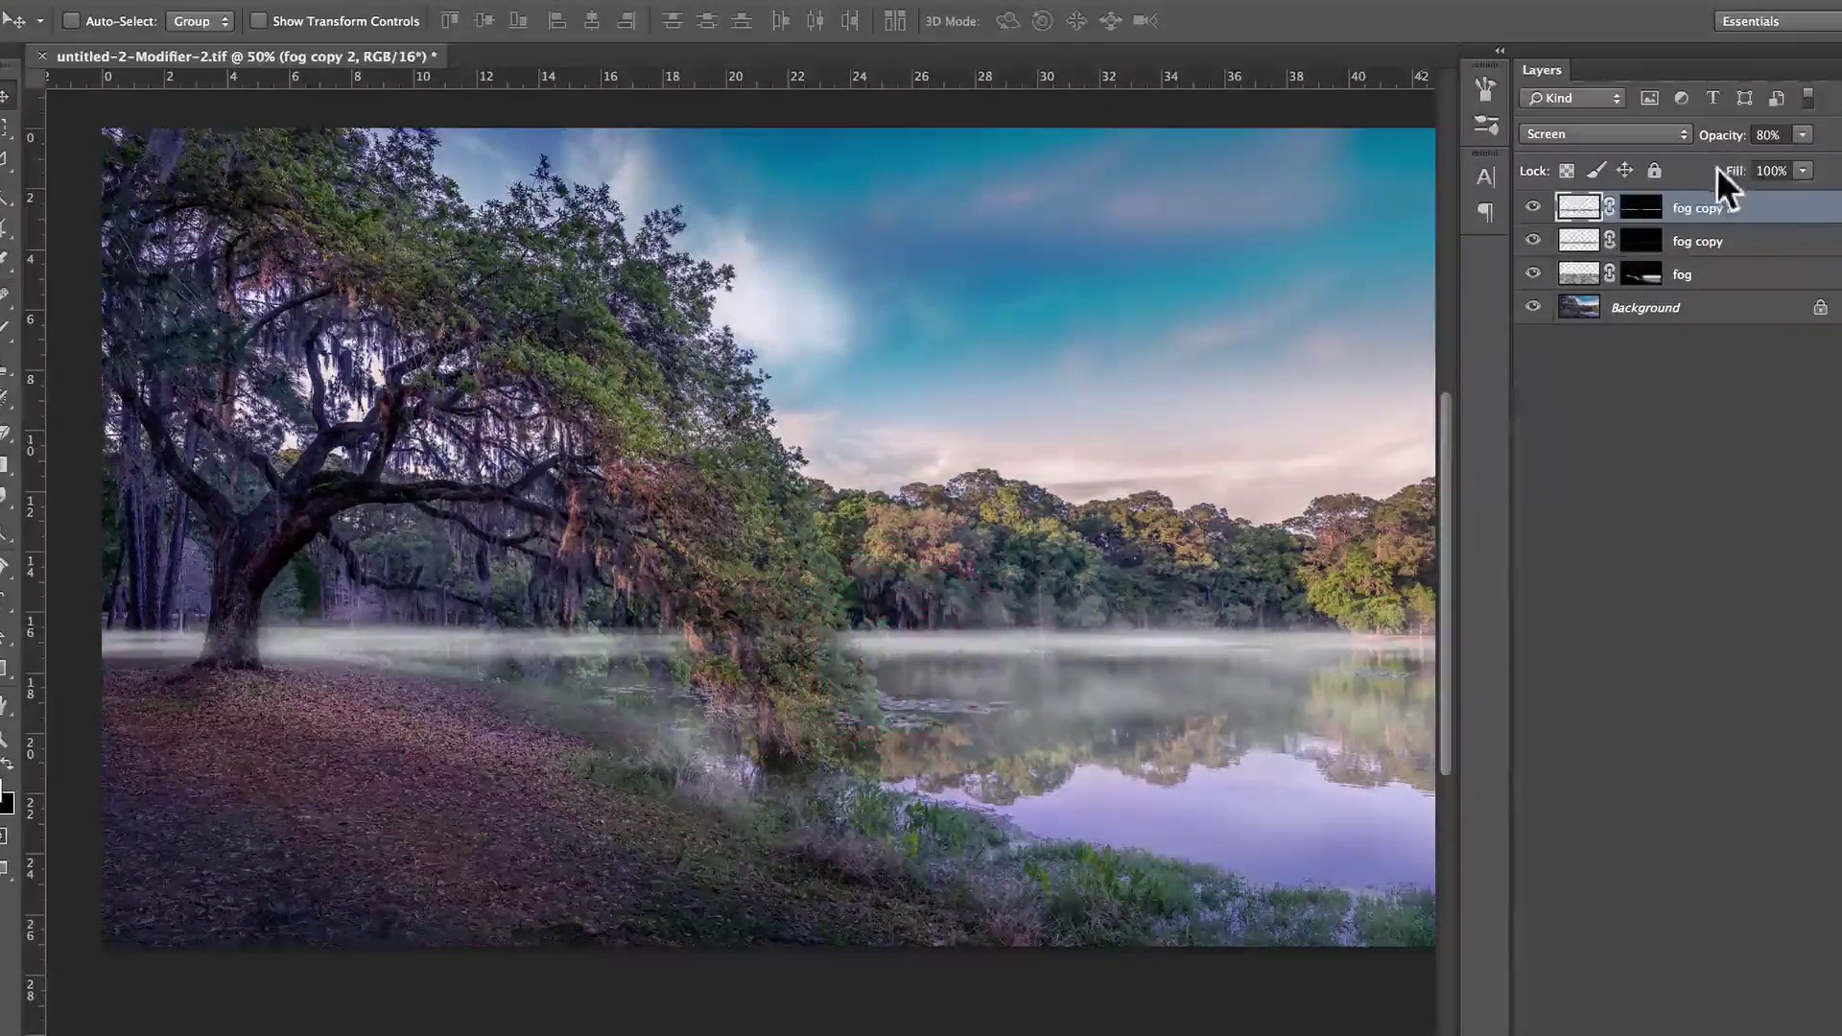
drag(1714, 134, 1666, 131)
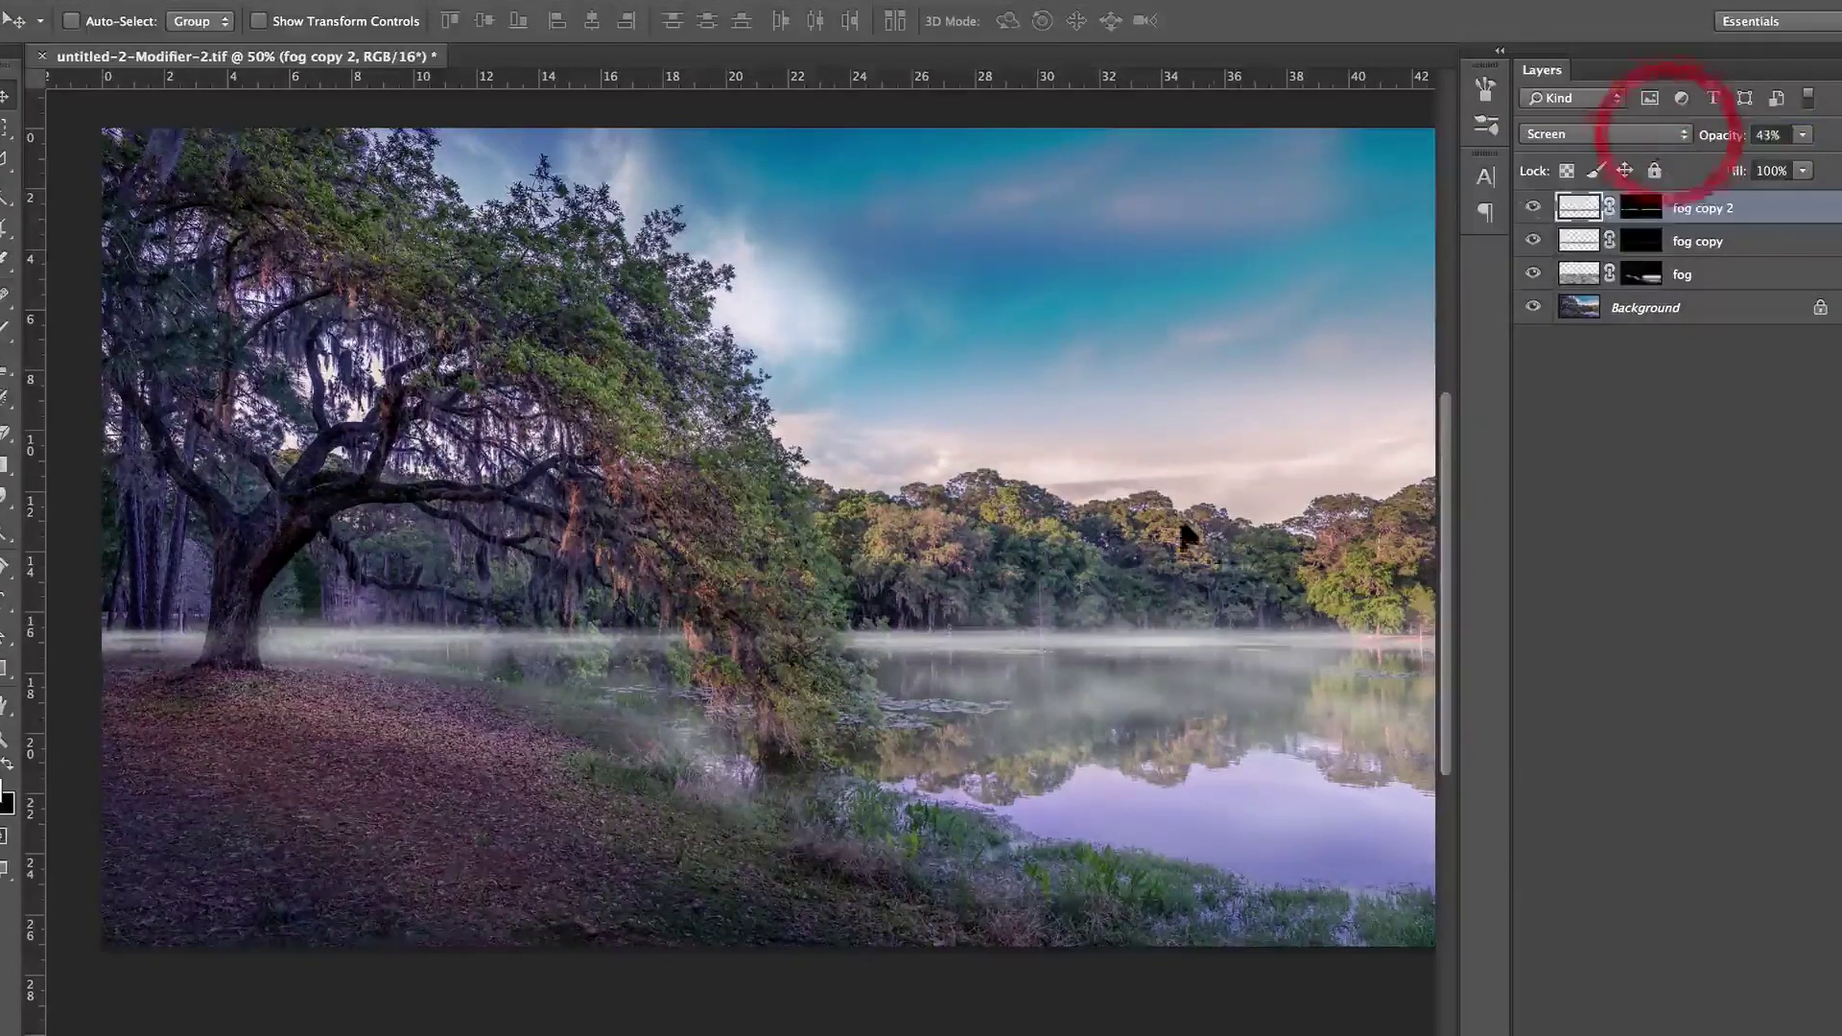
- Paint black on fog copy 2's mask to thin the mist over the leaning tree
key(z)
alt+click(1077, 625)
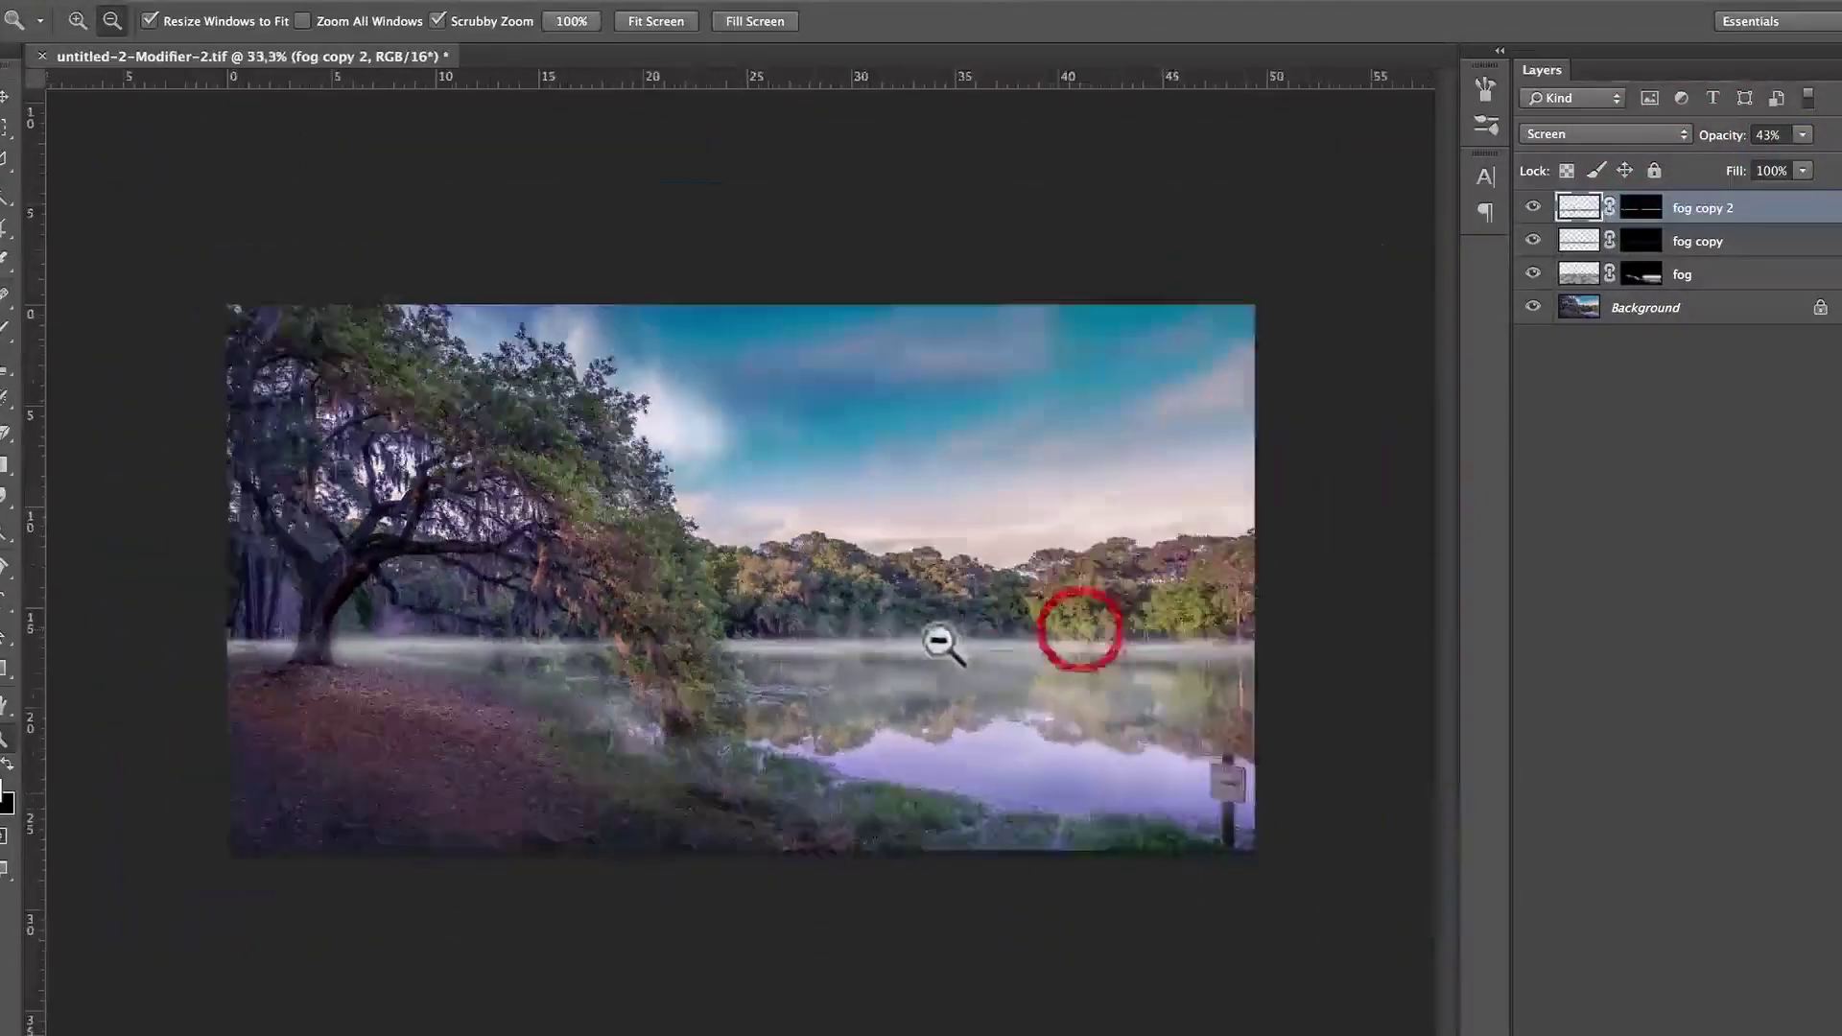
click(863, 660)
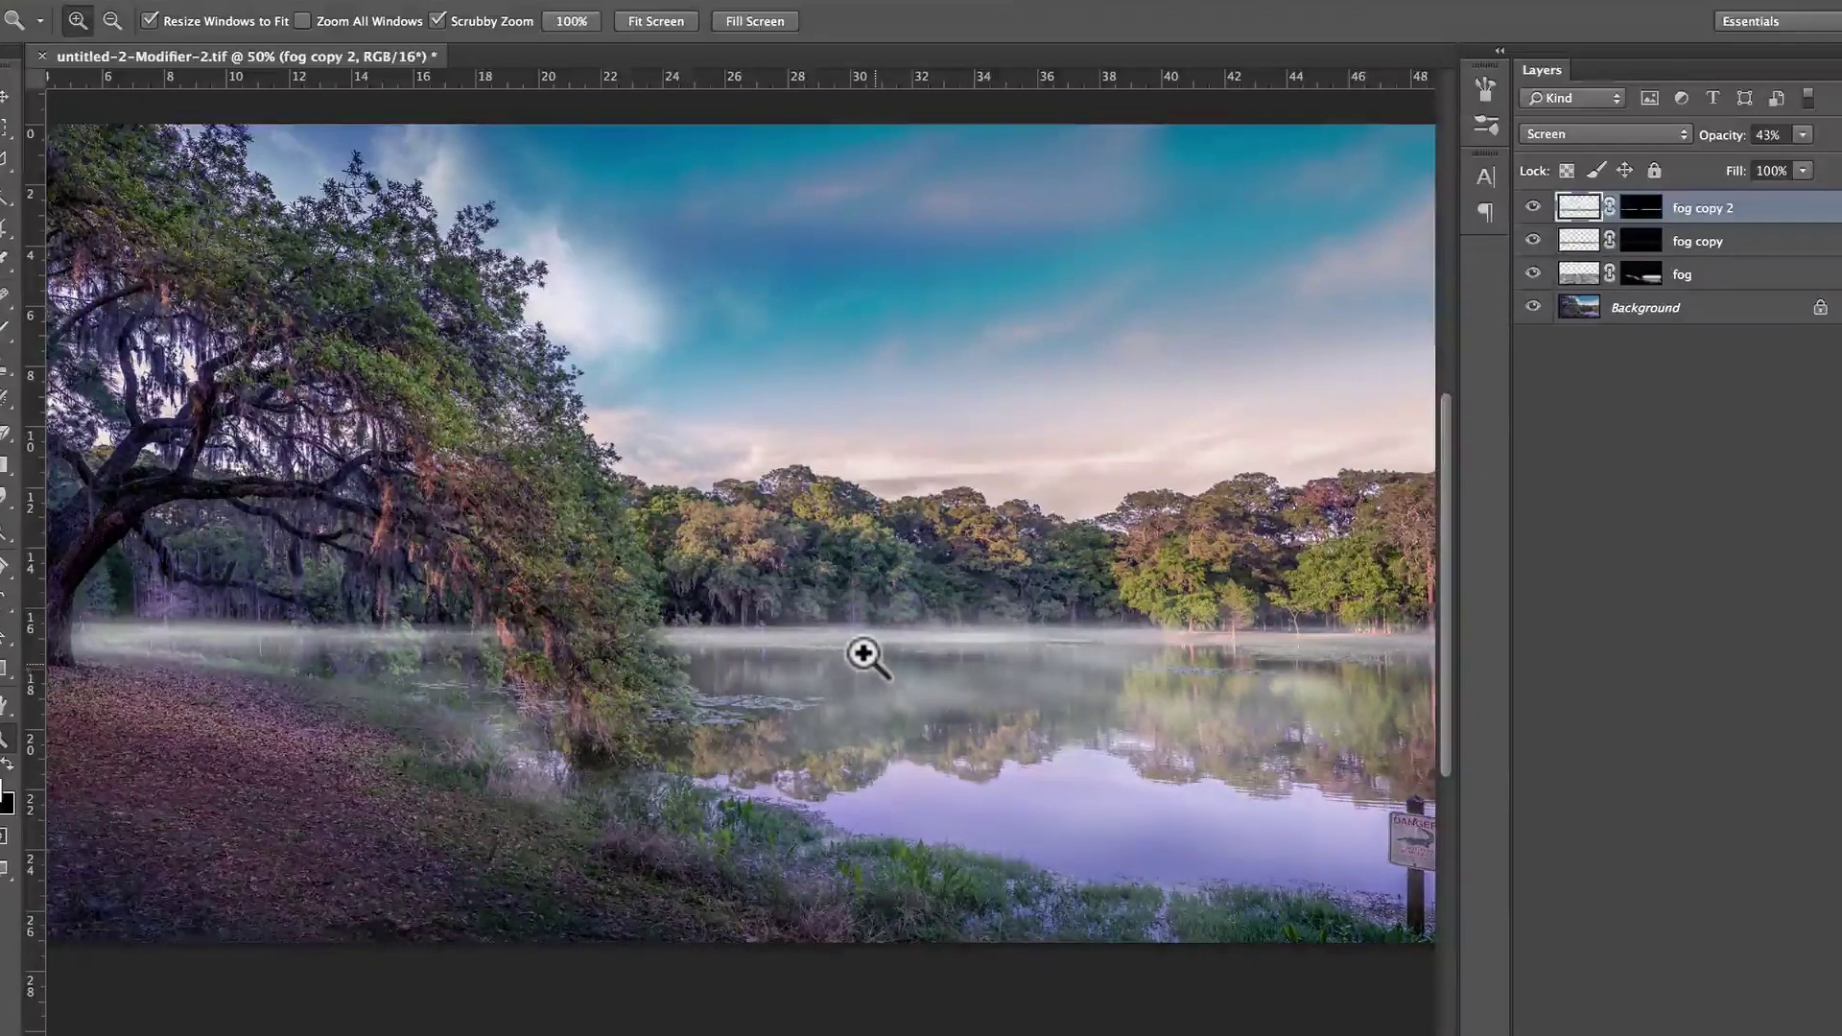
click(1639, 205)
click(519, 623)
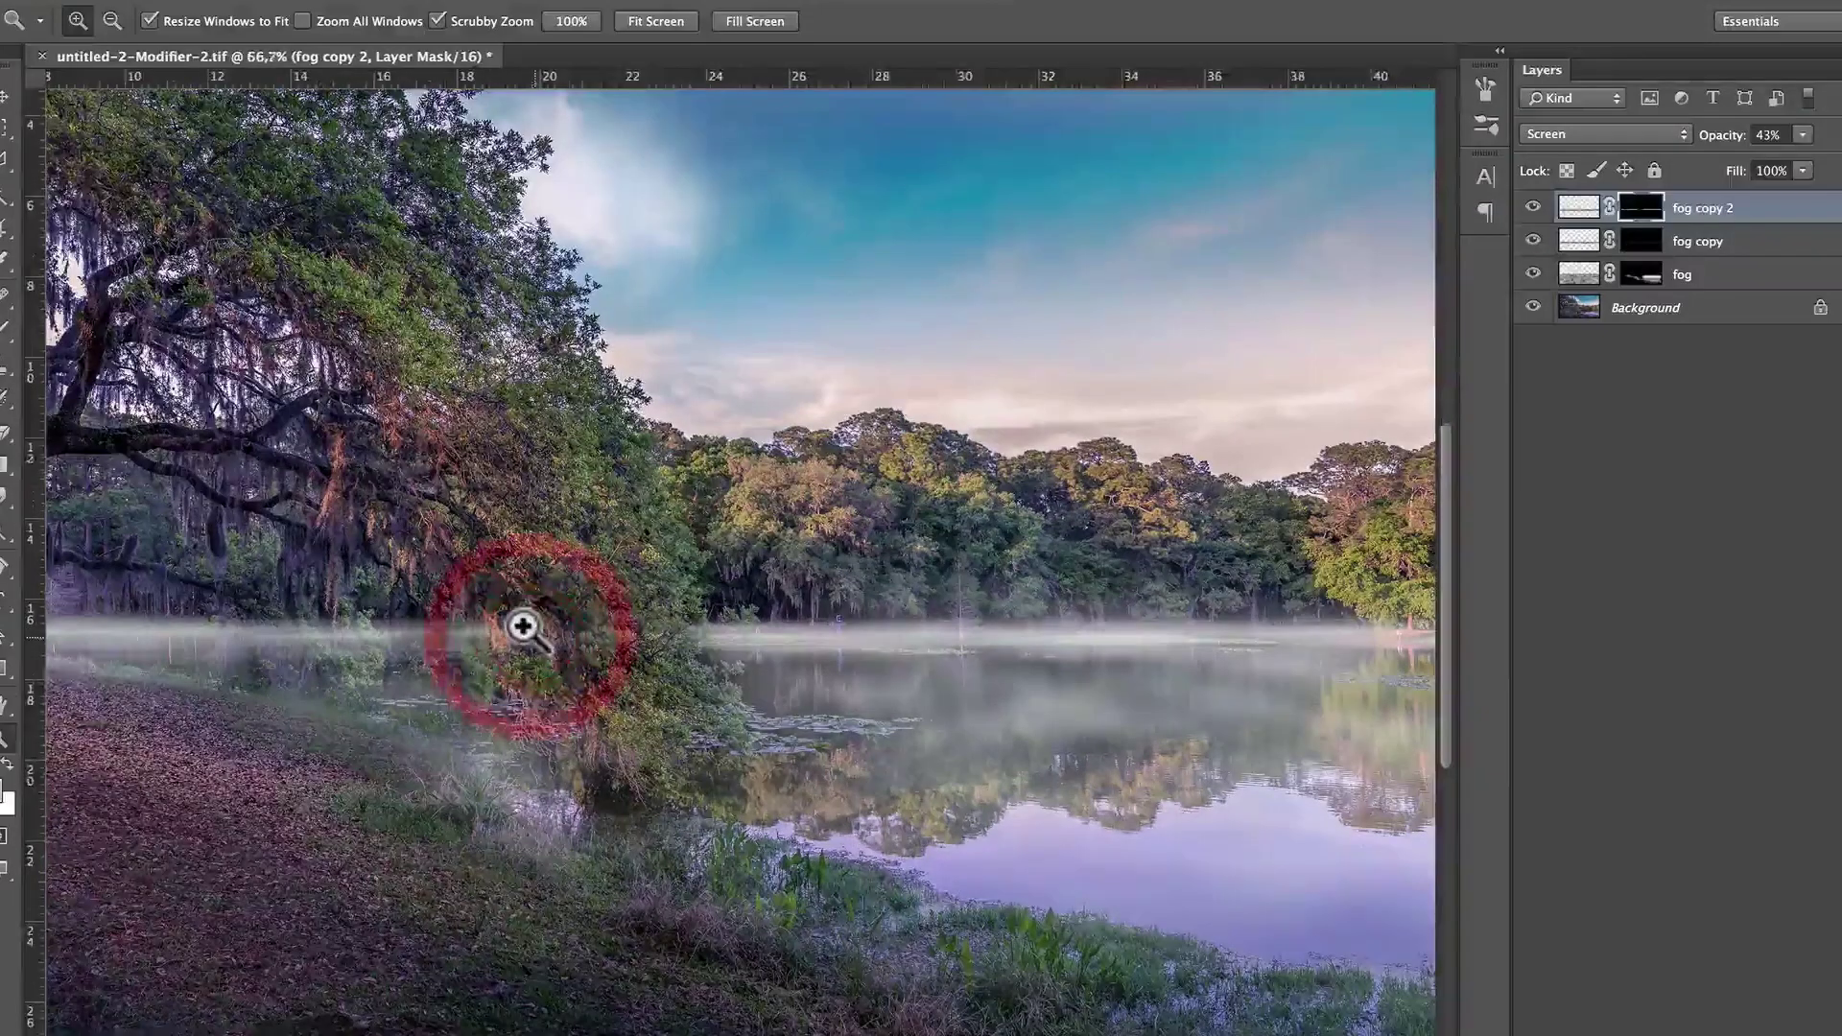
key(b)
mouse_move(480, 595)
mouse_down()
mouse_move(537, 671)
mouse_move(528, 624)
mouse_move(566, 653)
mouse_move(643, 604)
mouse_move(614, 653)
mouse_move(646, 646)
mouse_up()
- Zoom back to 50% and add a new empty Layer 1 above fog copy 2
key(z)
alt+click(988, 588)
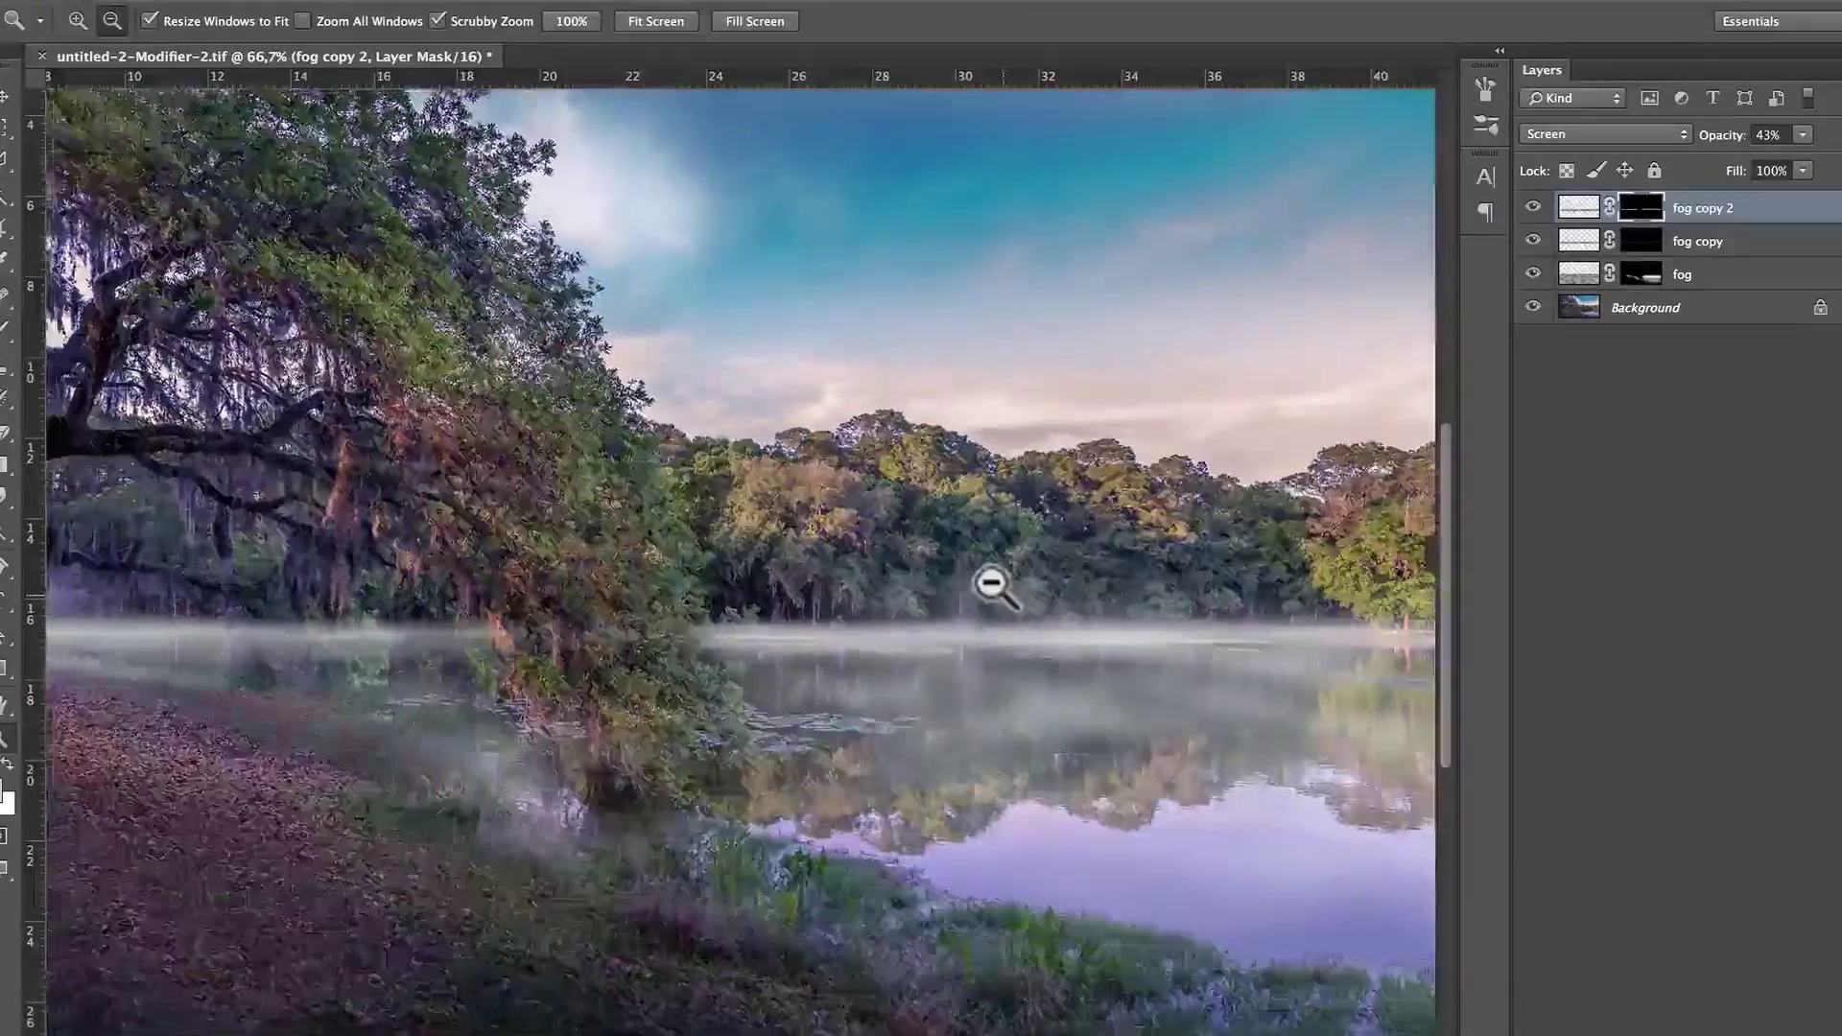
alt+click(811, 590)
click(859, 578)
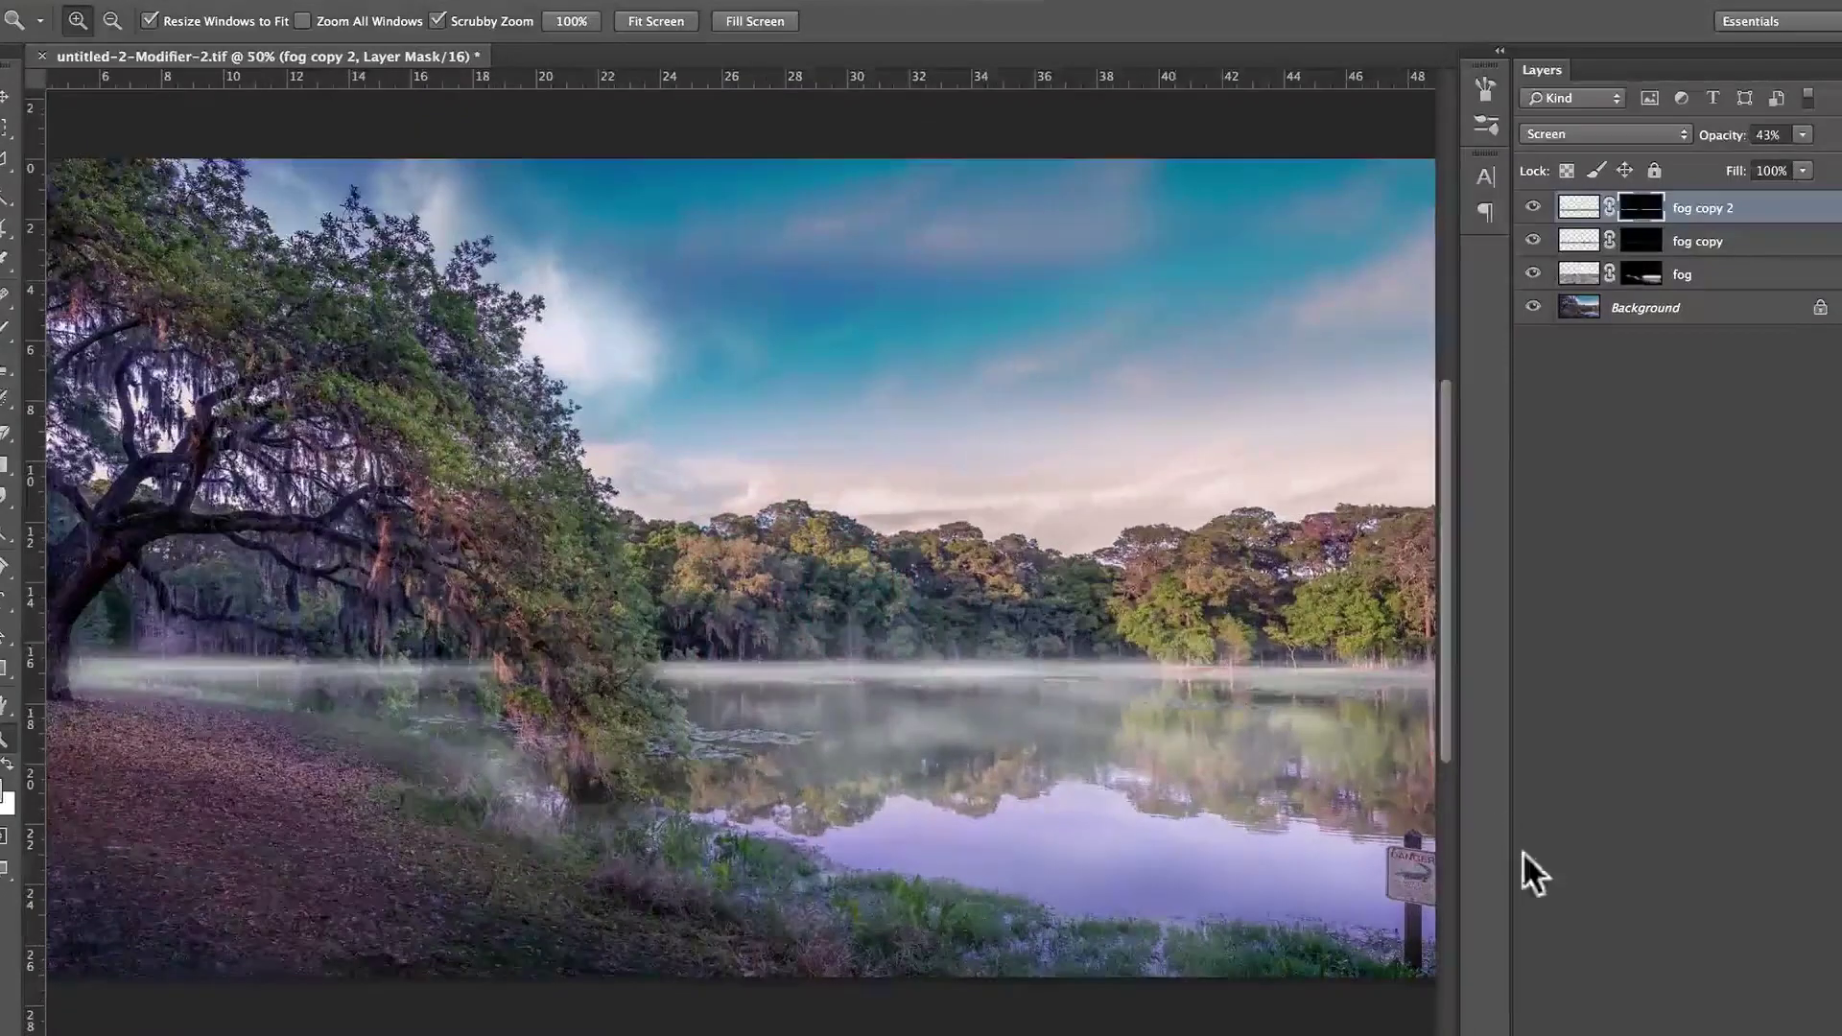
click(1786, 1028)
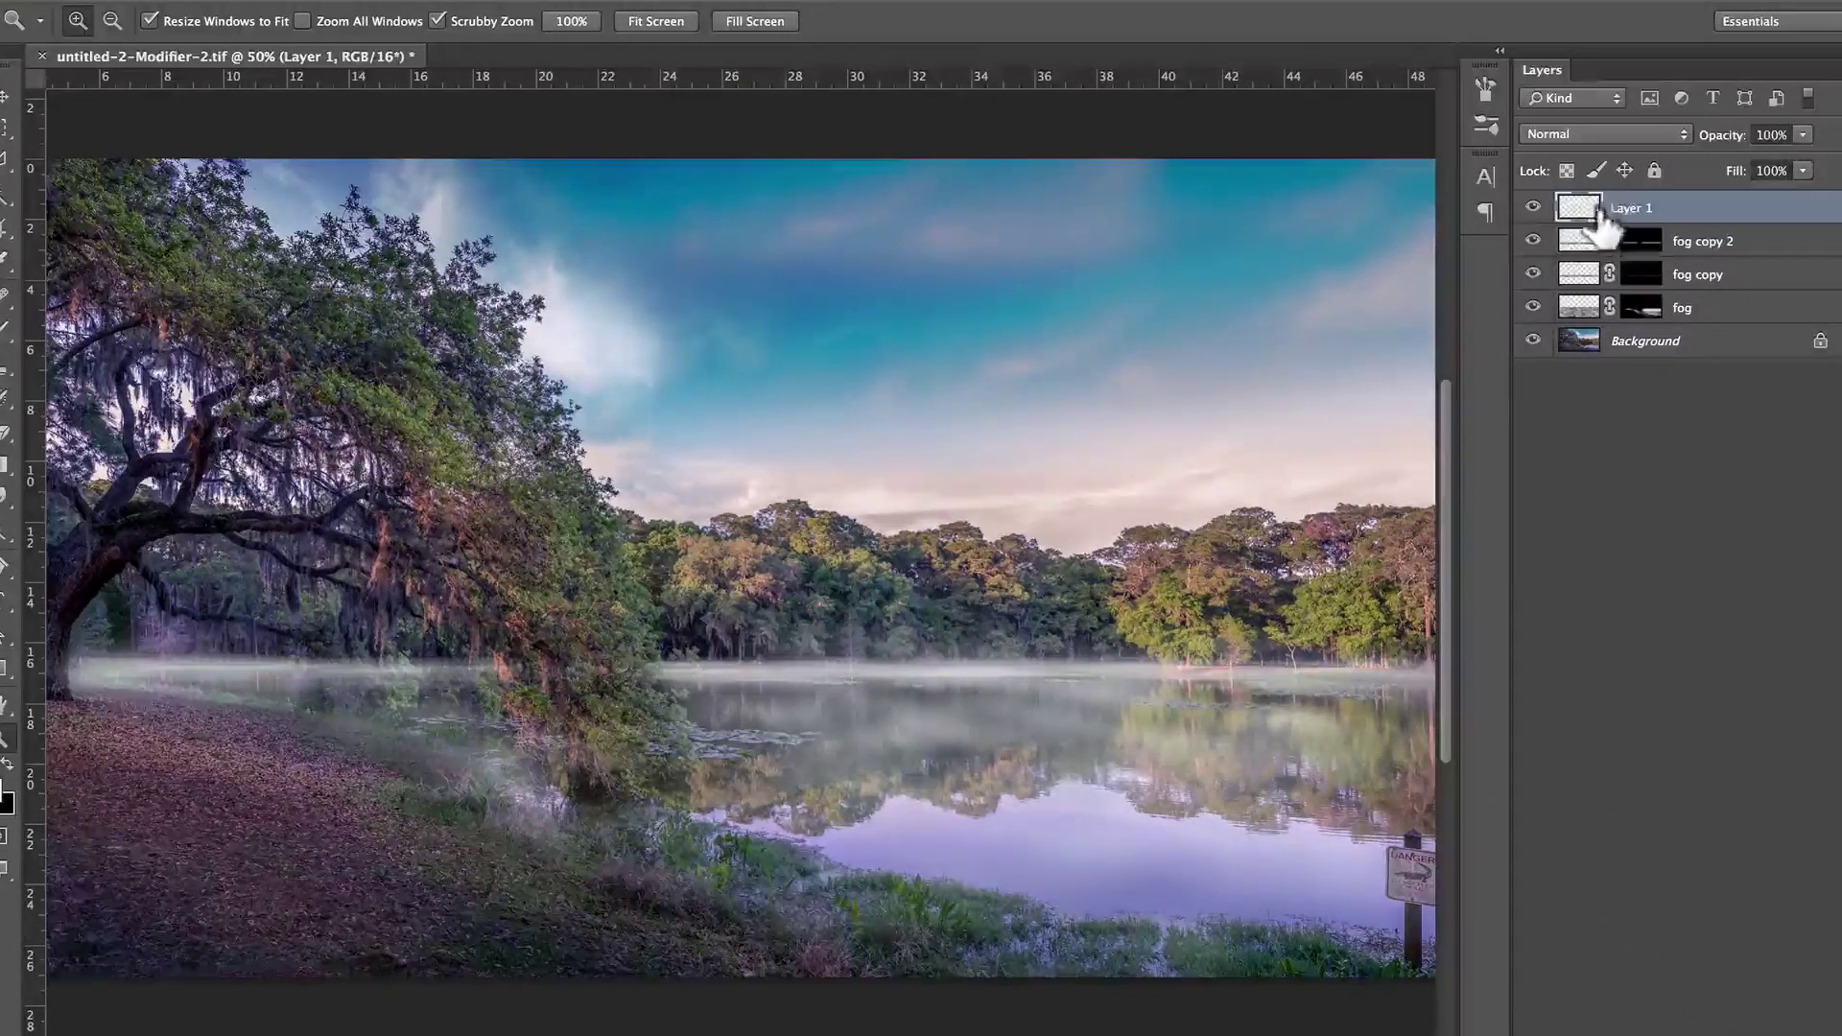
- Rename the new empty layer to Fog 2
double_click(1639, 197)
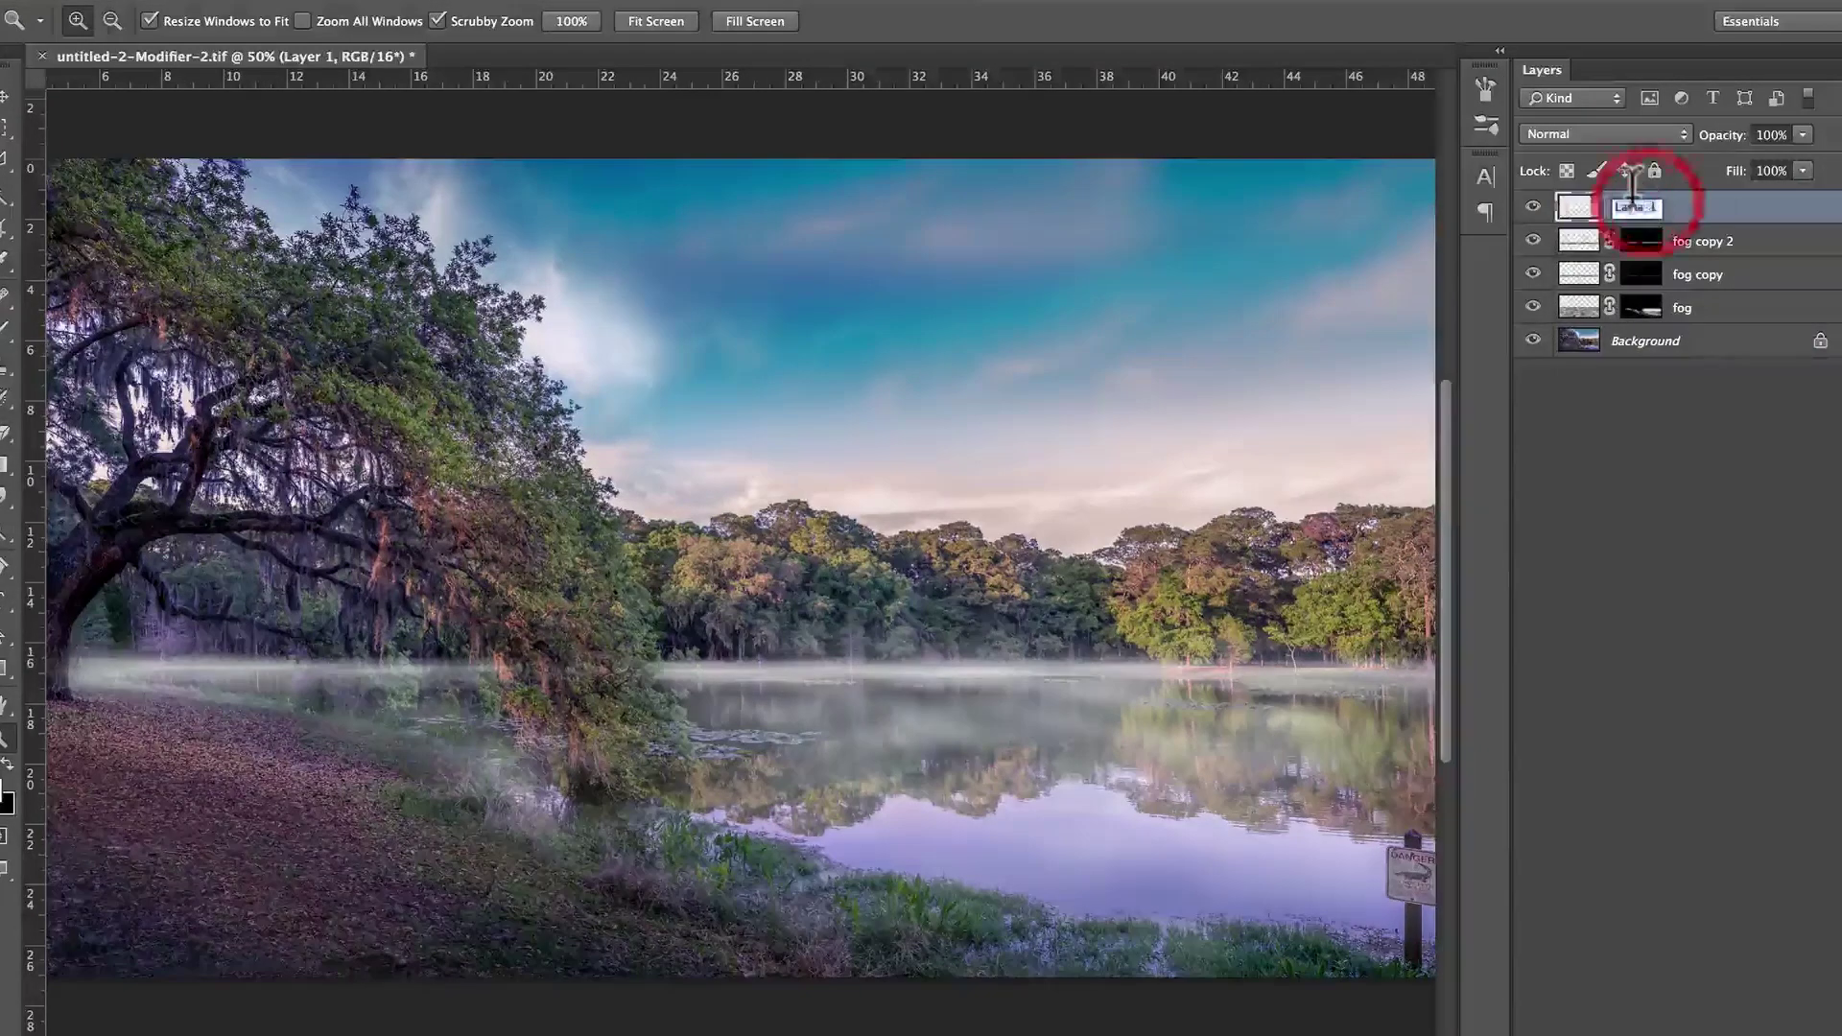
text(Fog 2)
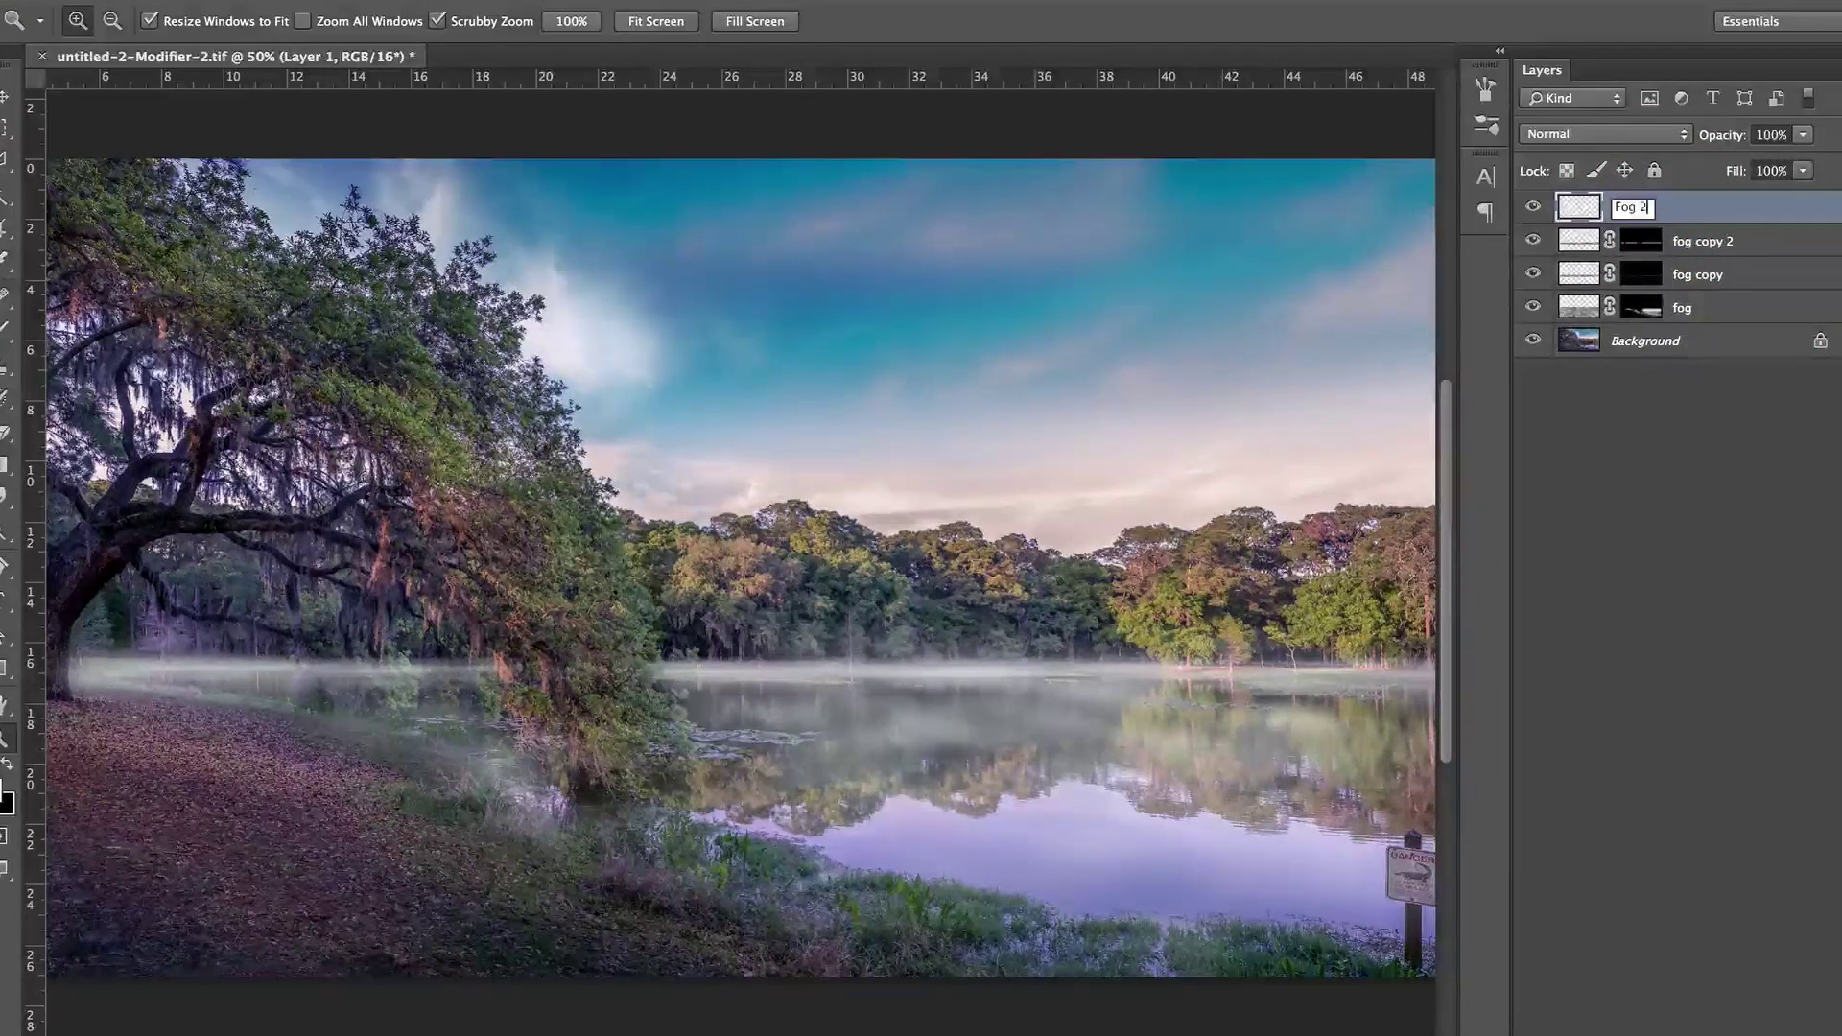
key(Return)
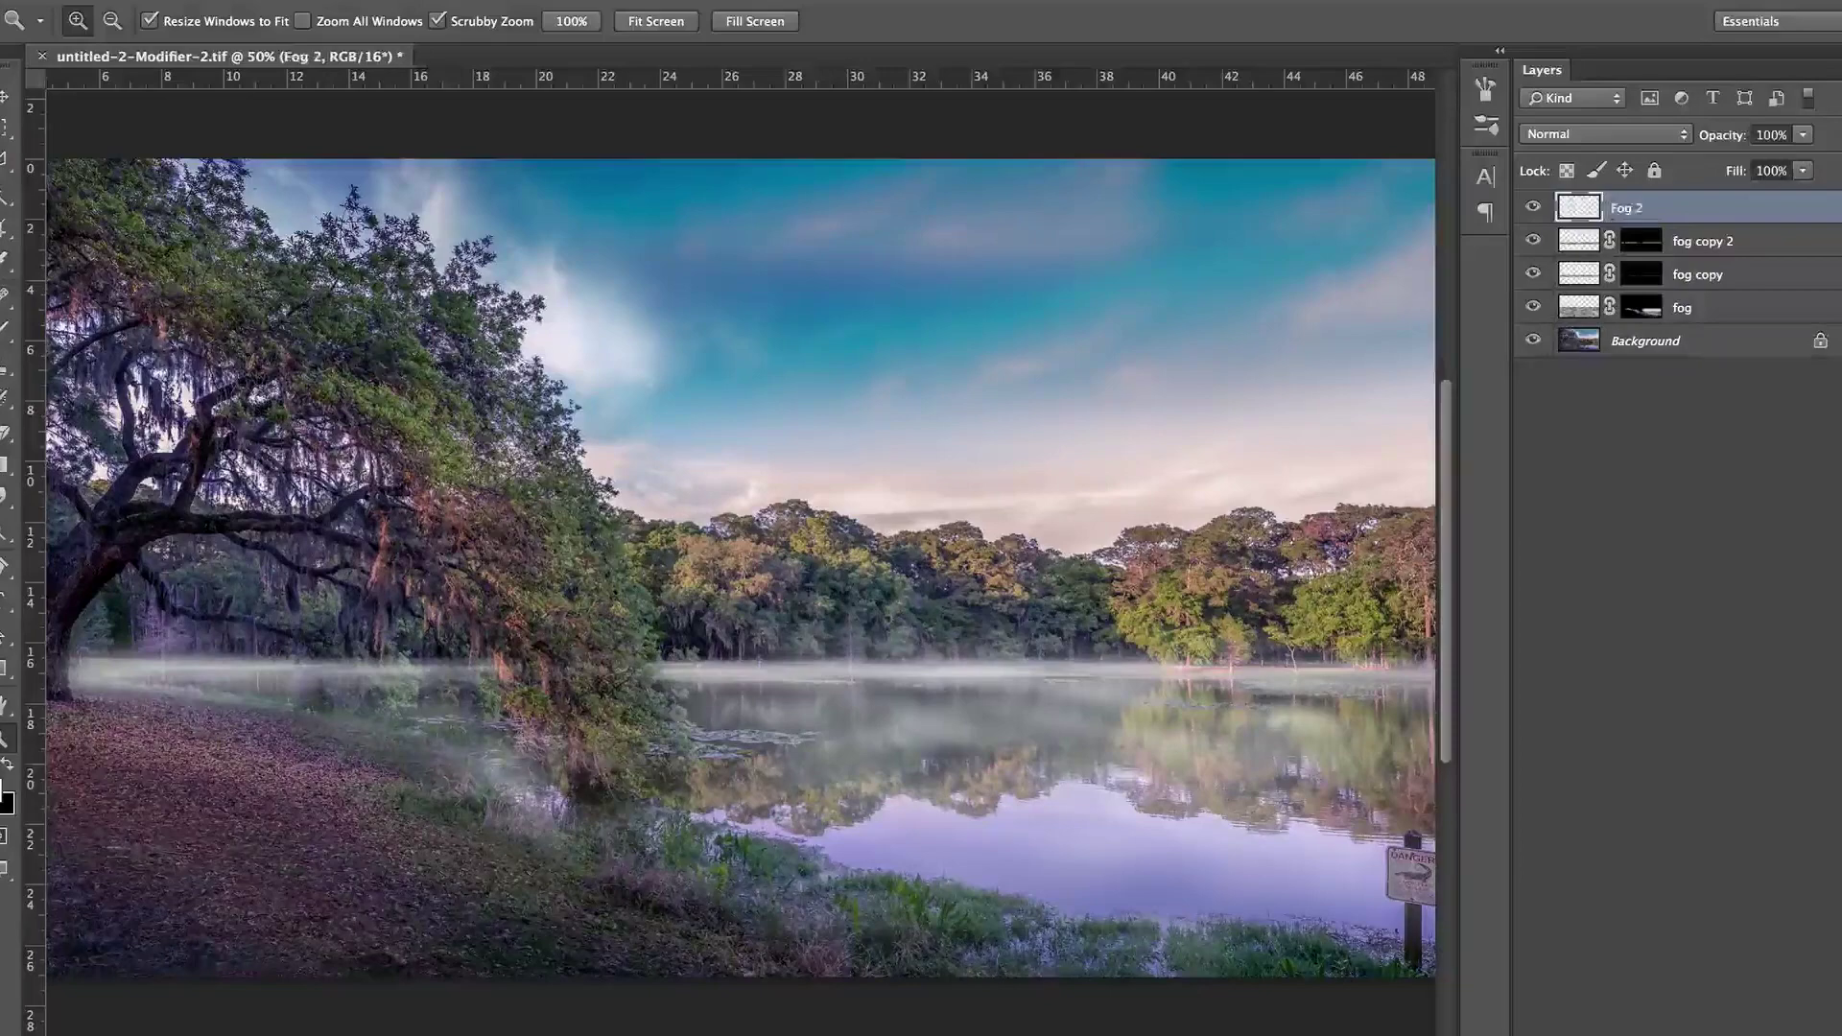
- Set the brush to 23% opacity and 23% flow
click(870, 676)
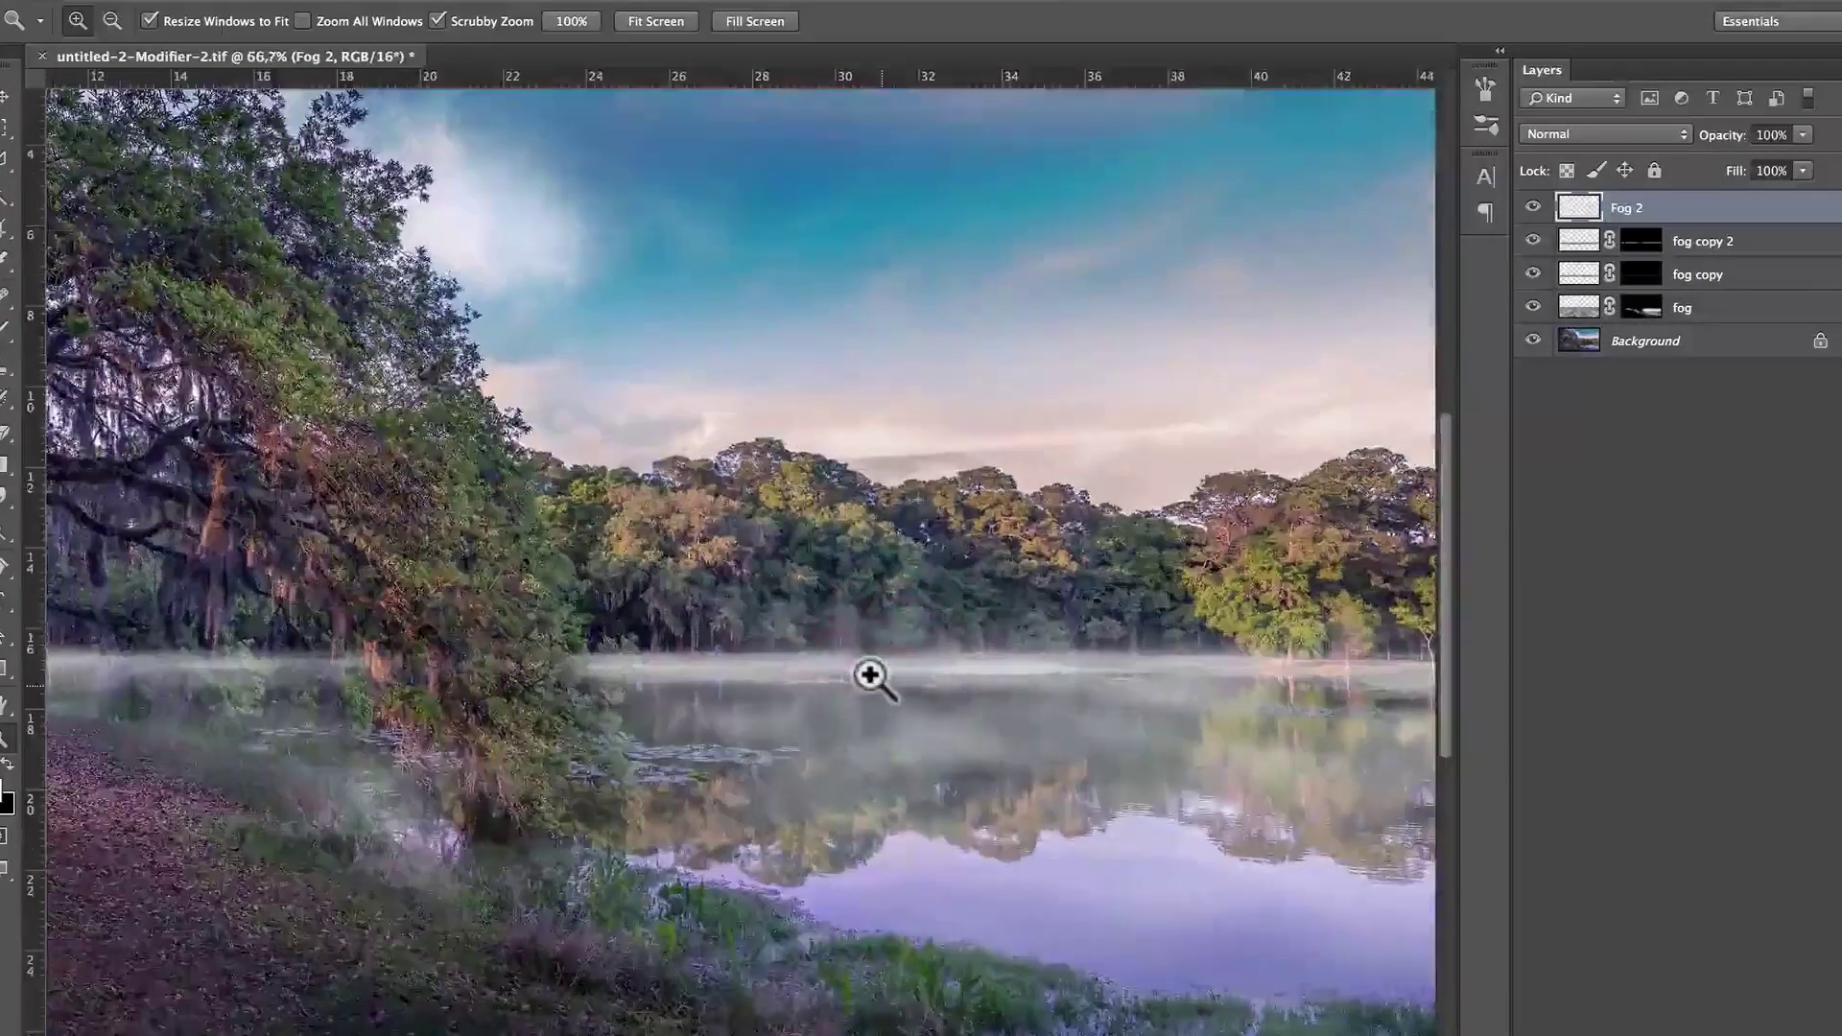
key(b)
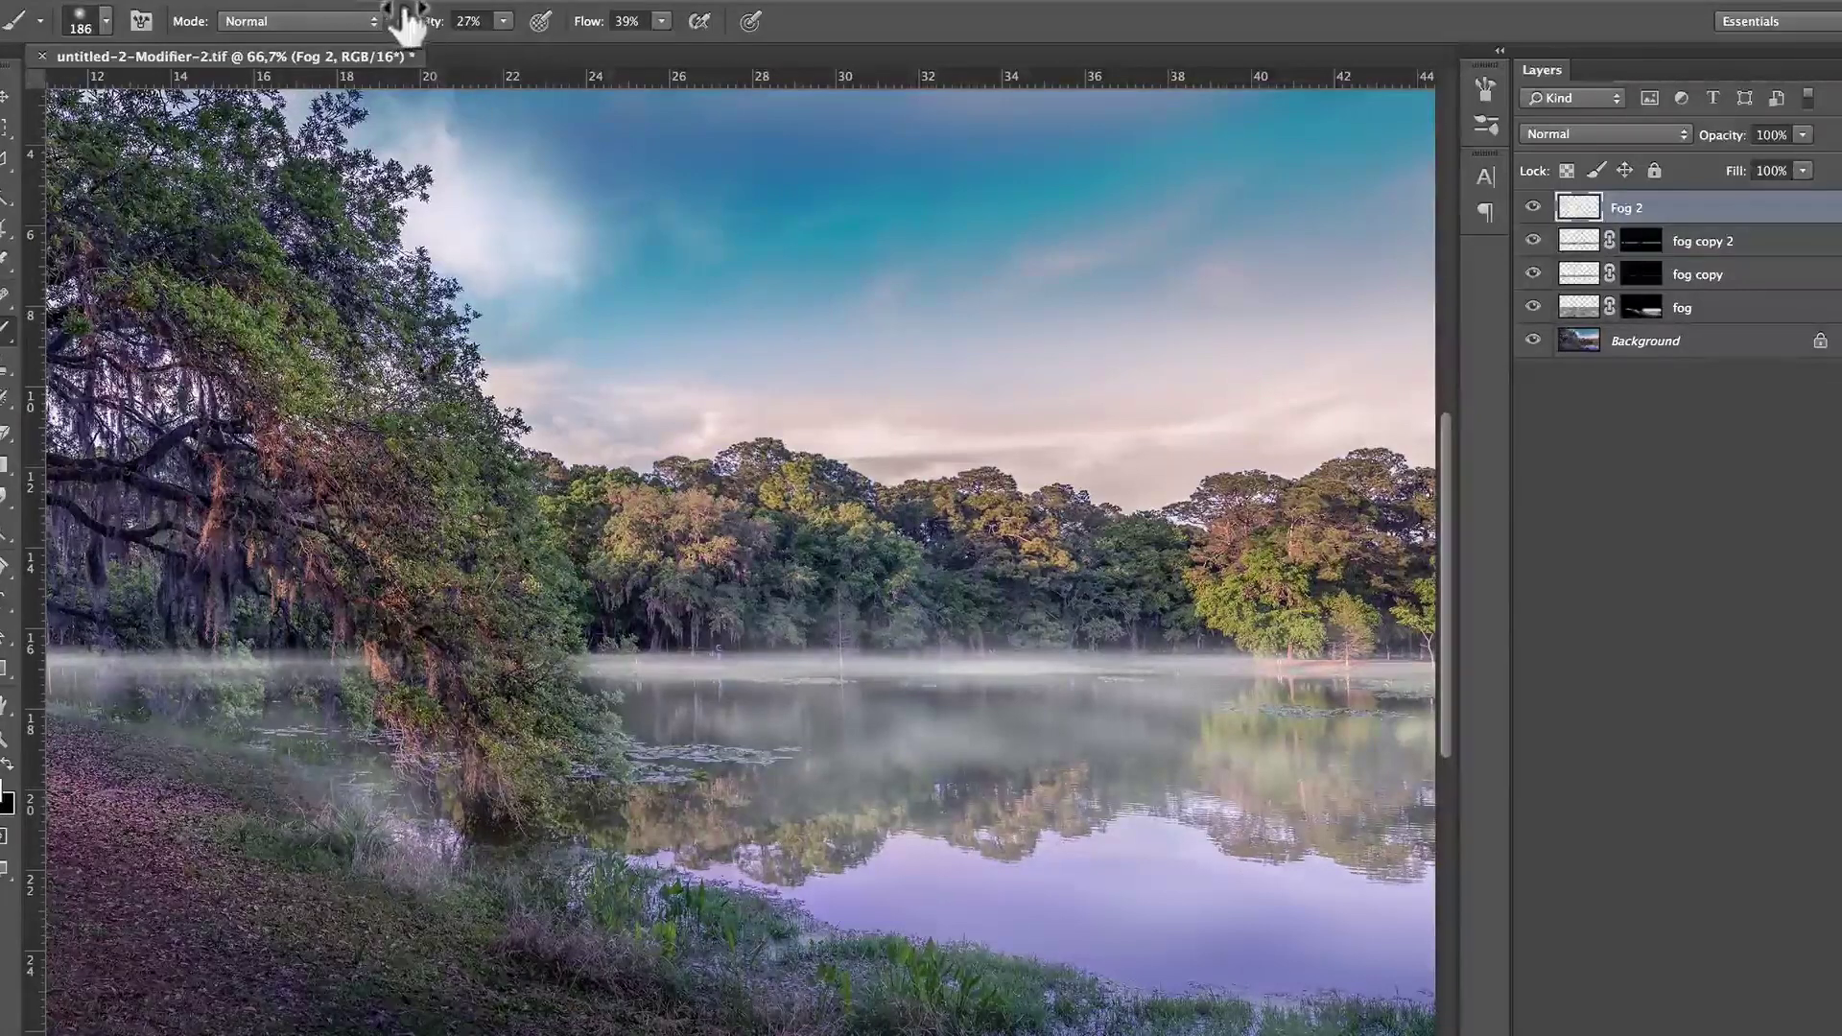
drag(417, 20, 415, 19)
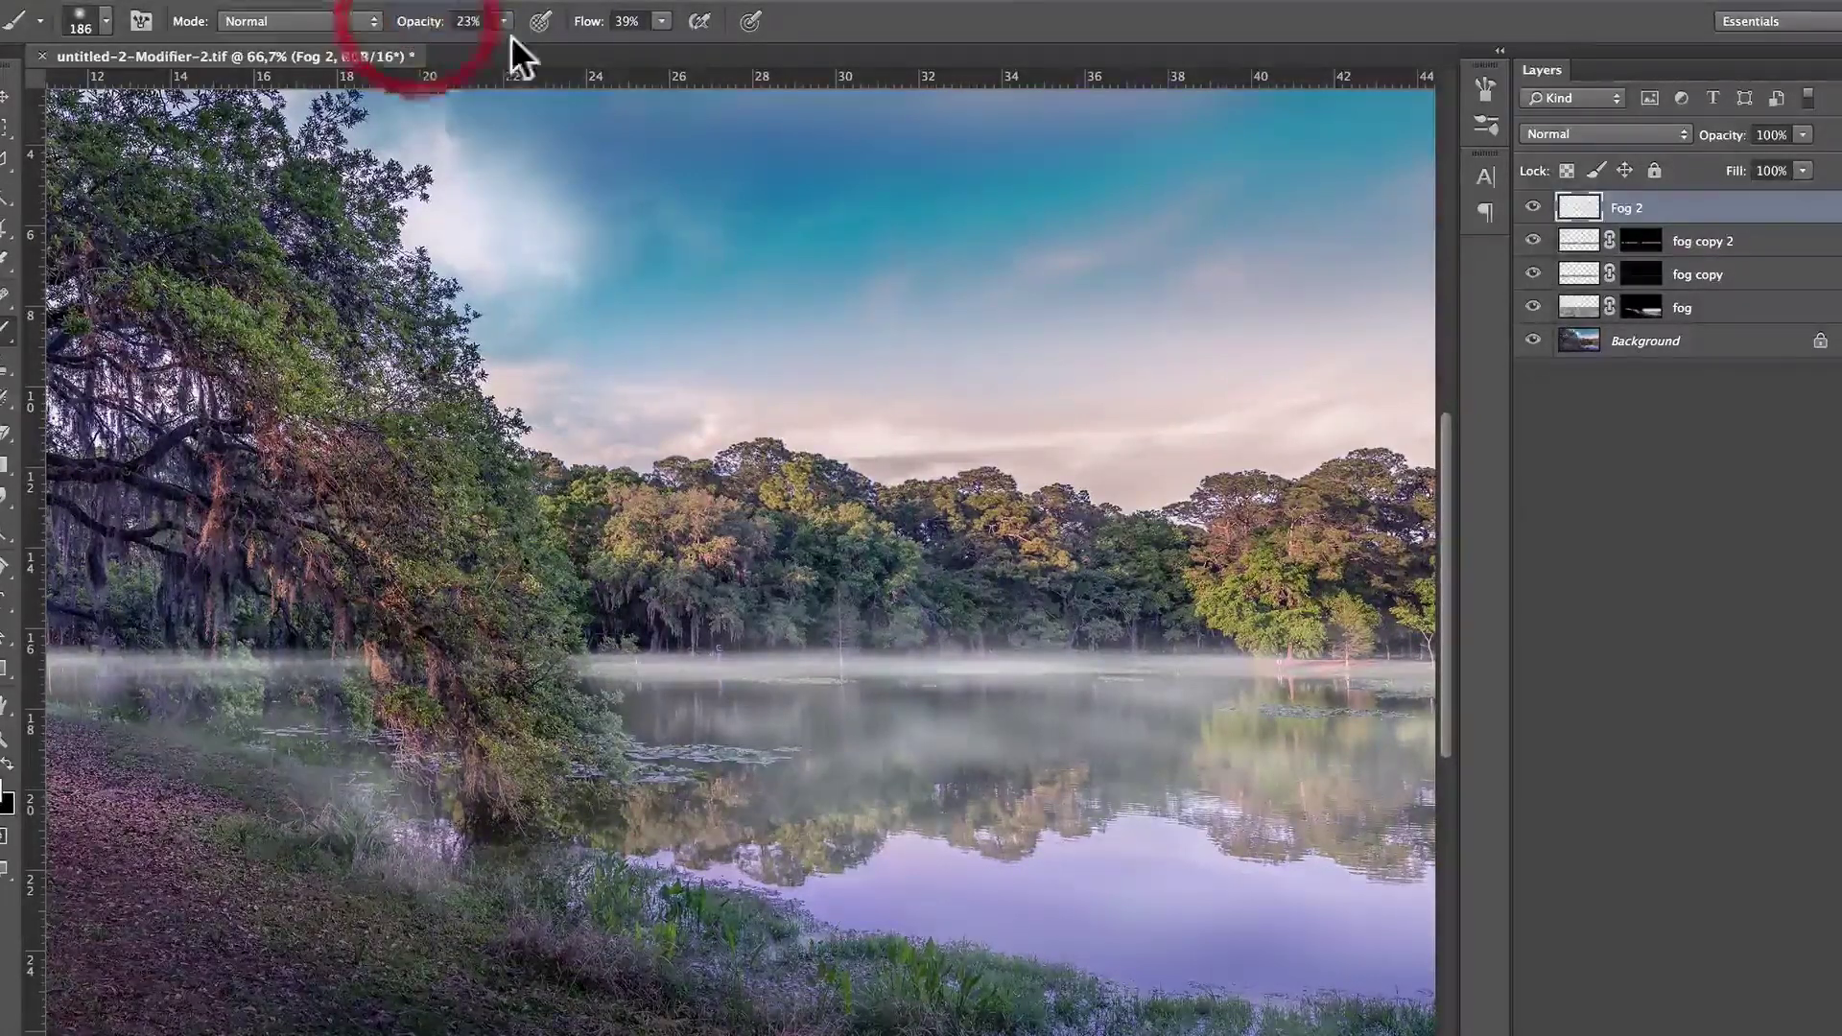
mouse_move(588, 21)
mouse_down()
mouse_move(557, 19)
mouse_move(576, 21)
mouse_up()
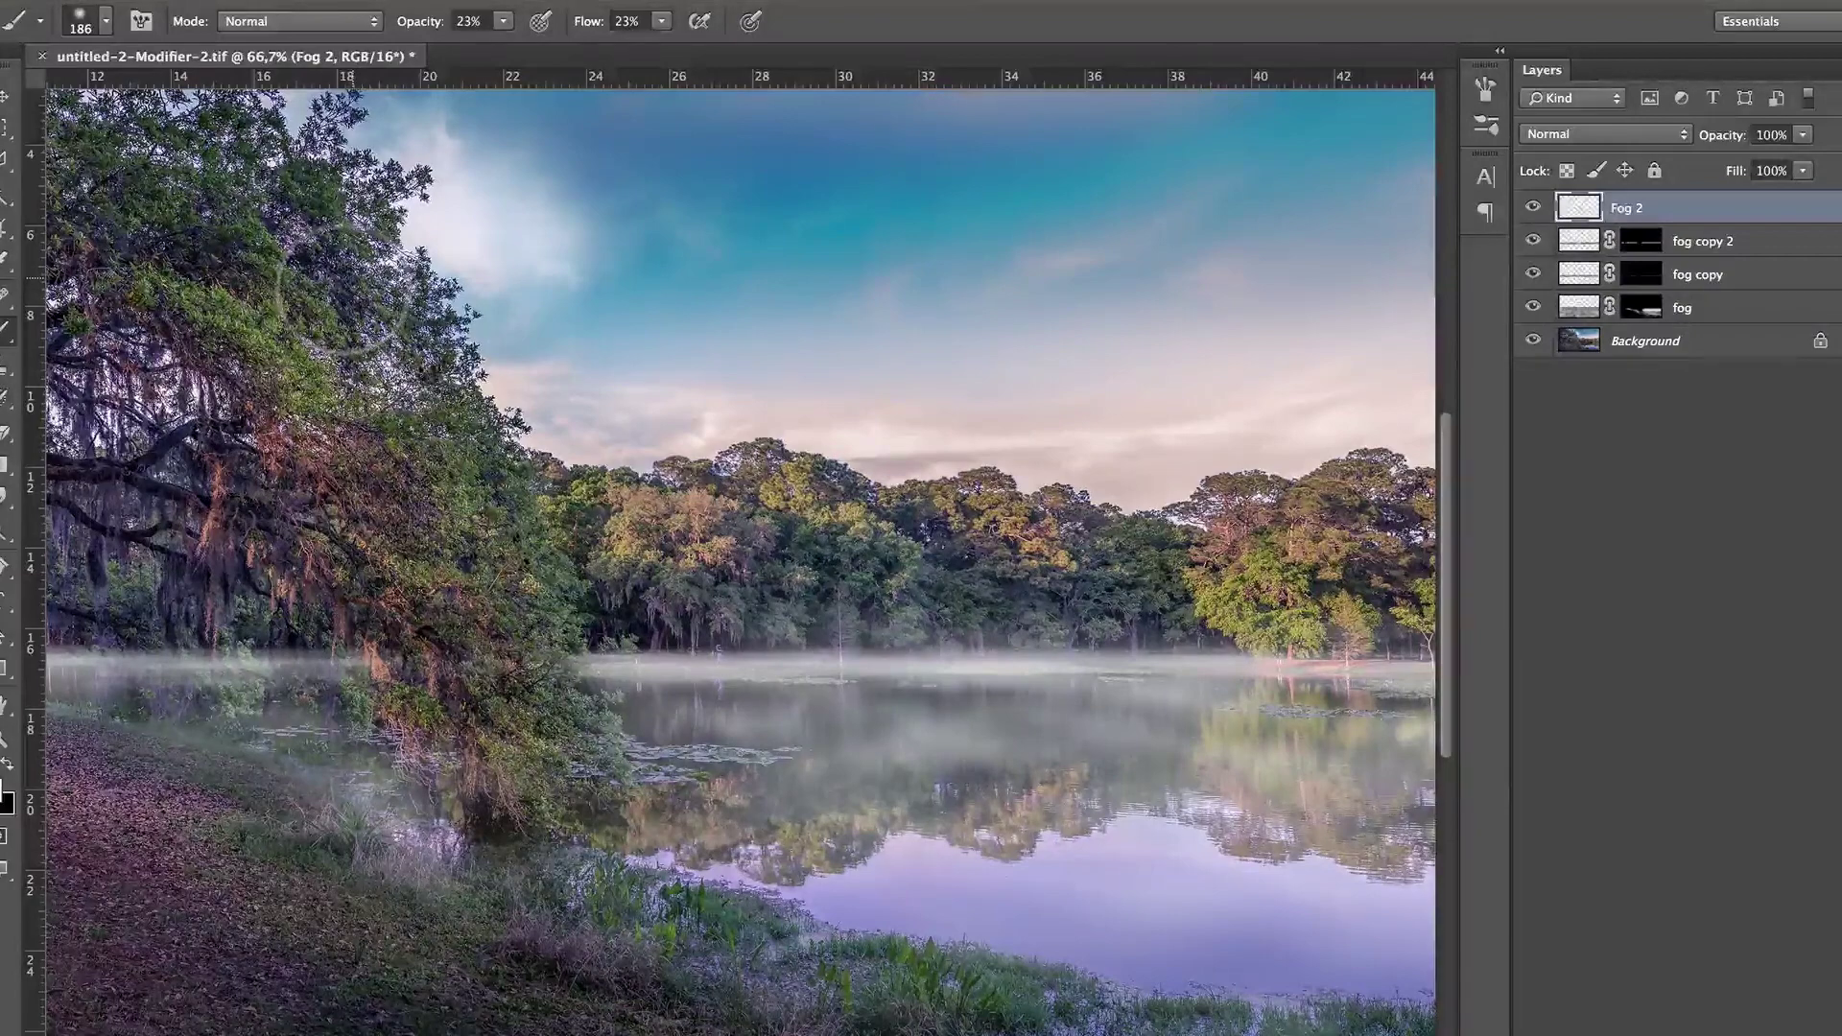
- In Brush Settings, pick a brush tip, enlarge it, and widen its spacing
click(134, 21)
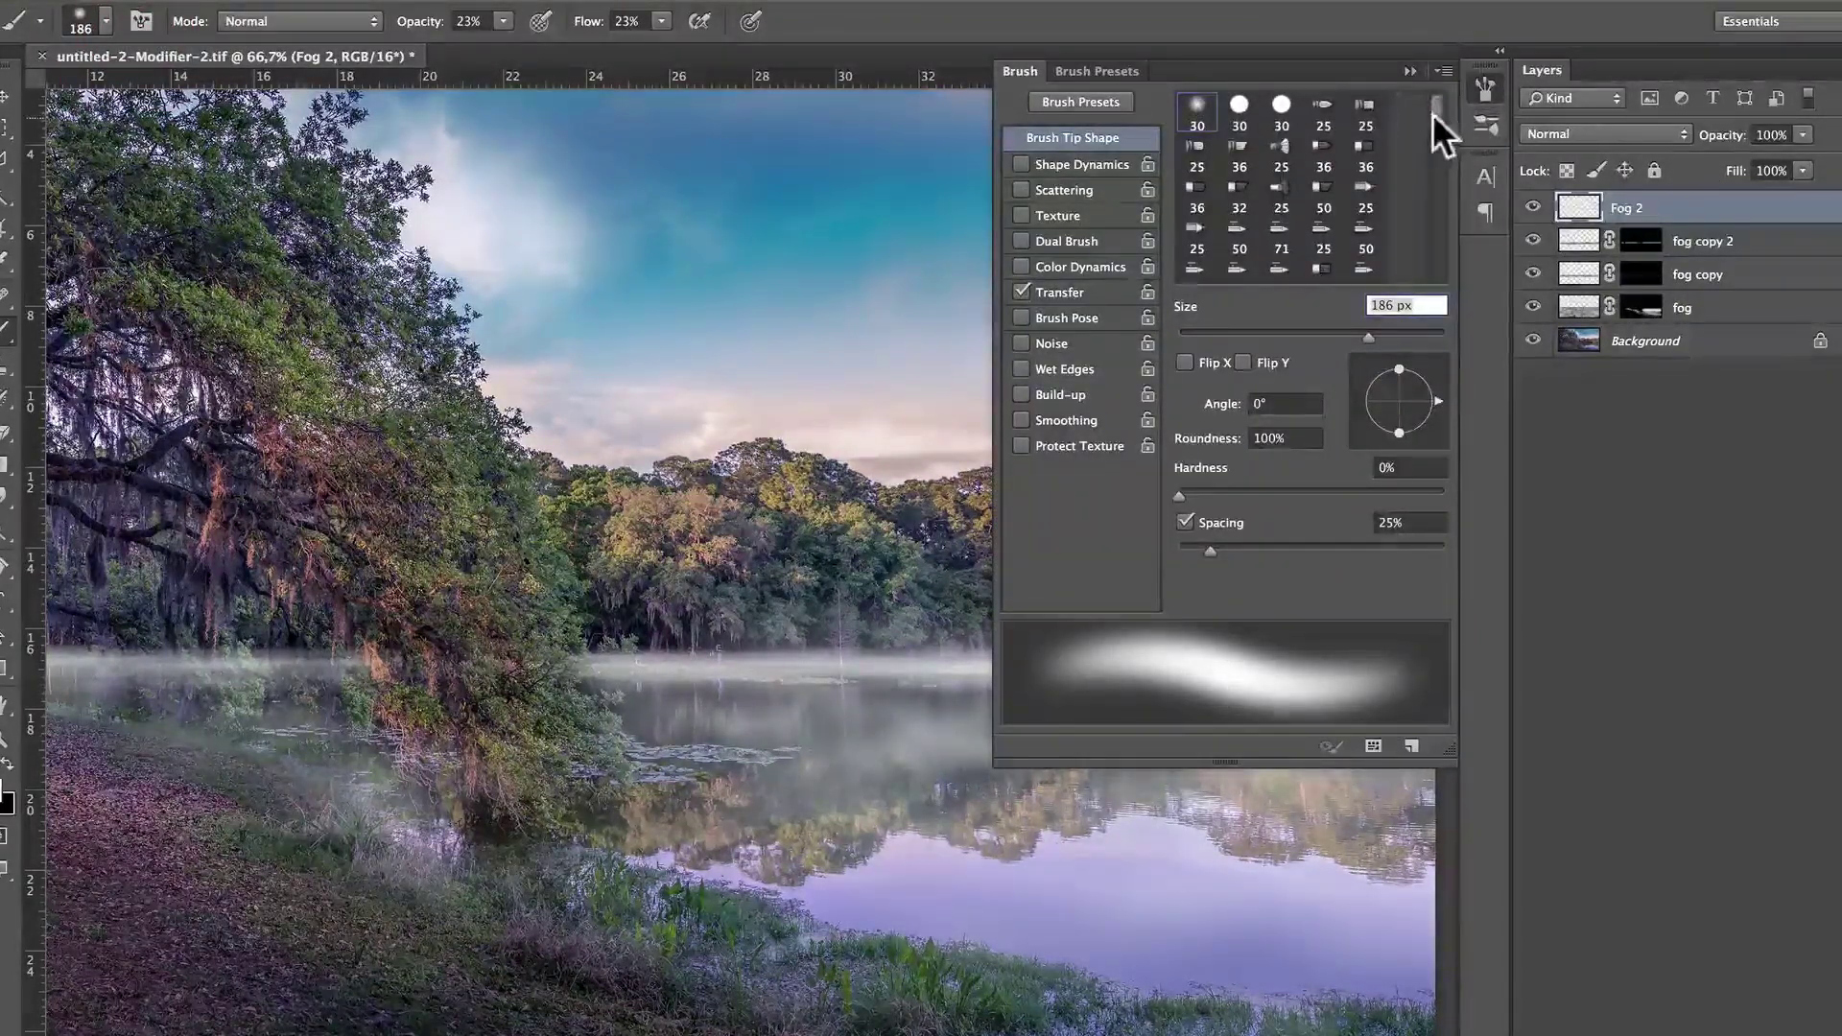
drag(1433, 113, 1437, 146)
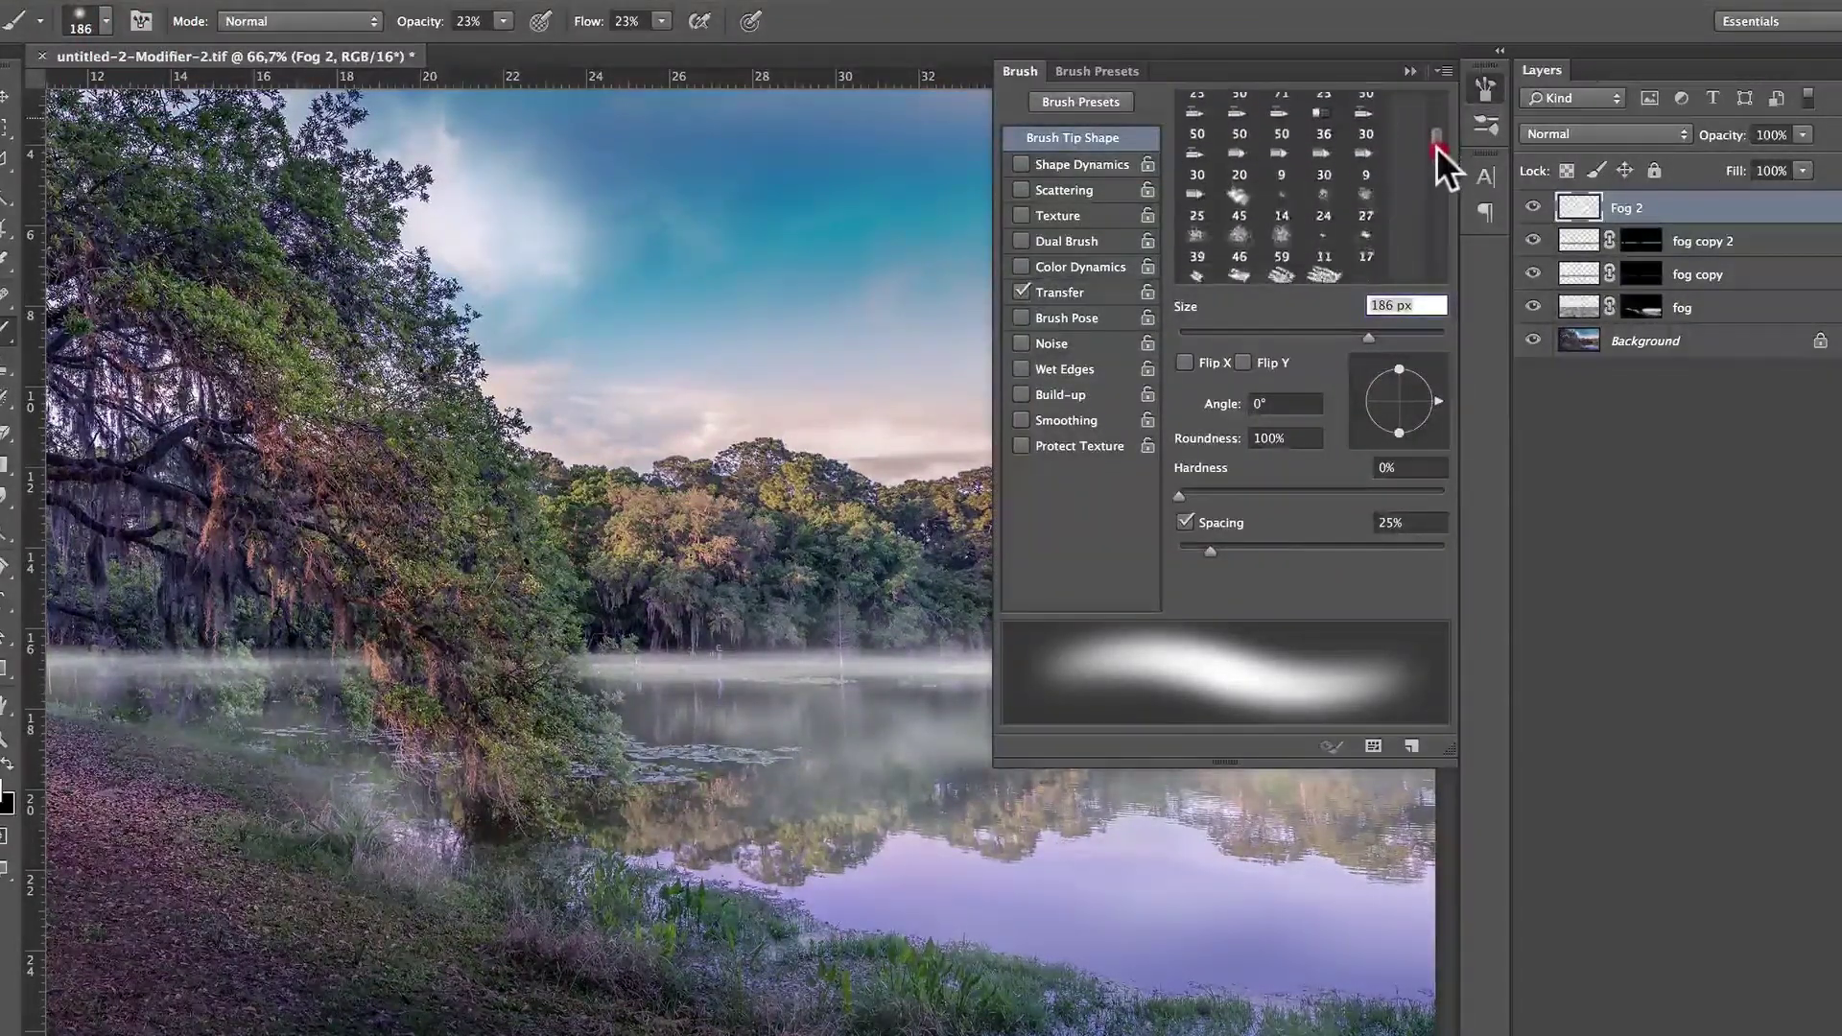
click(1279, 194)
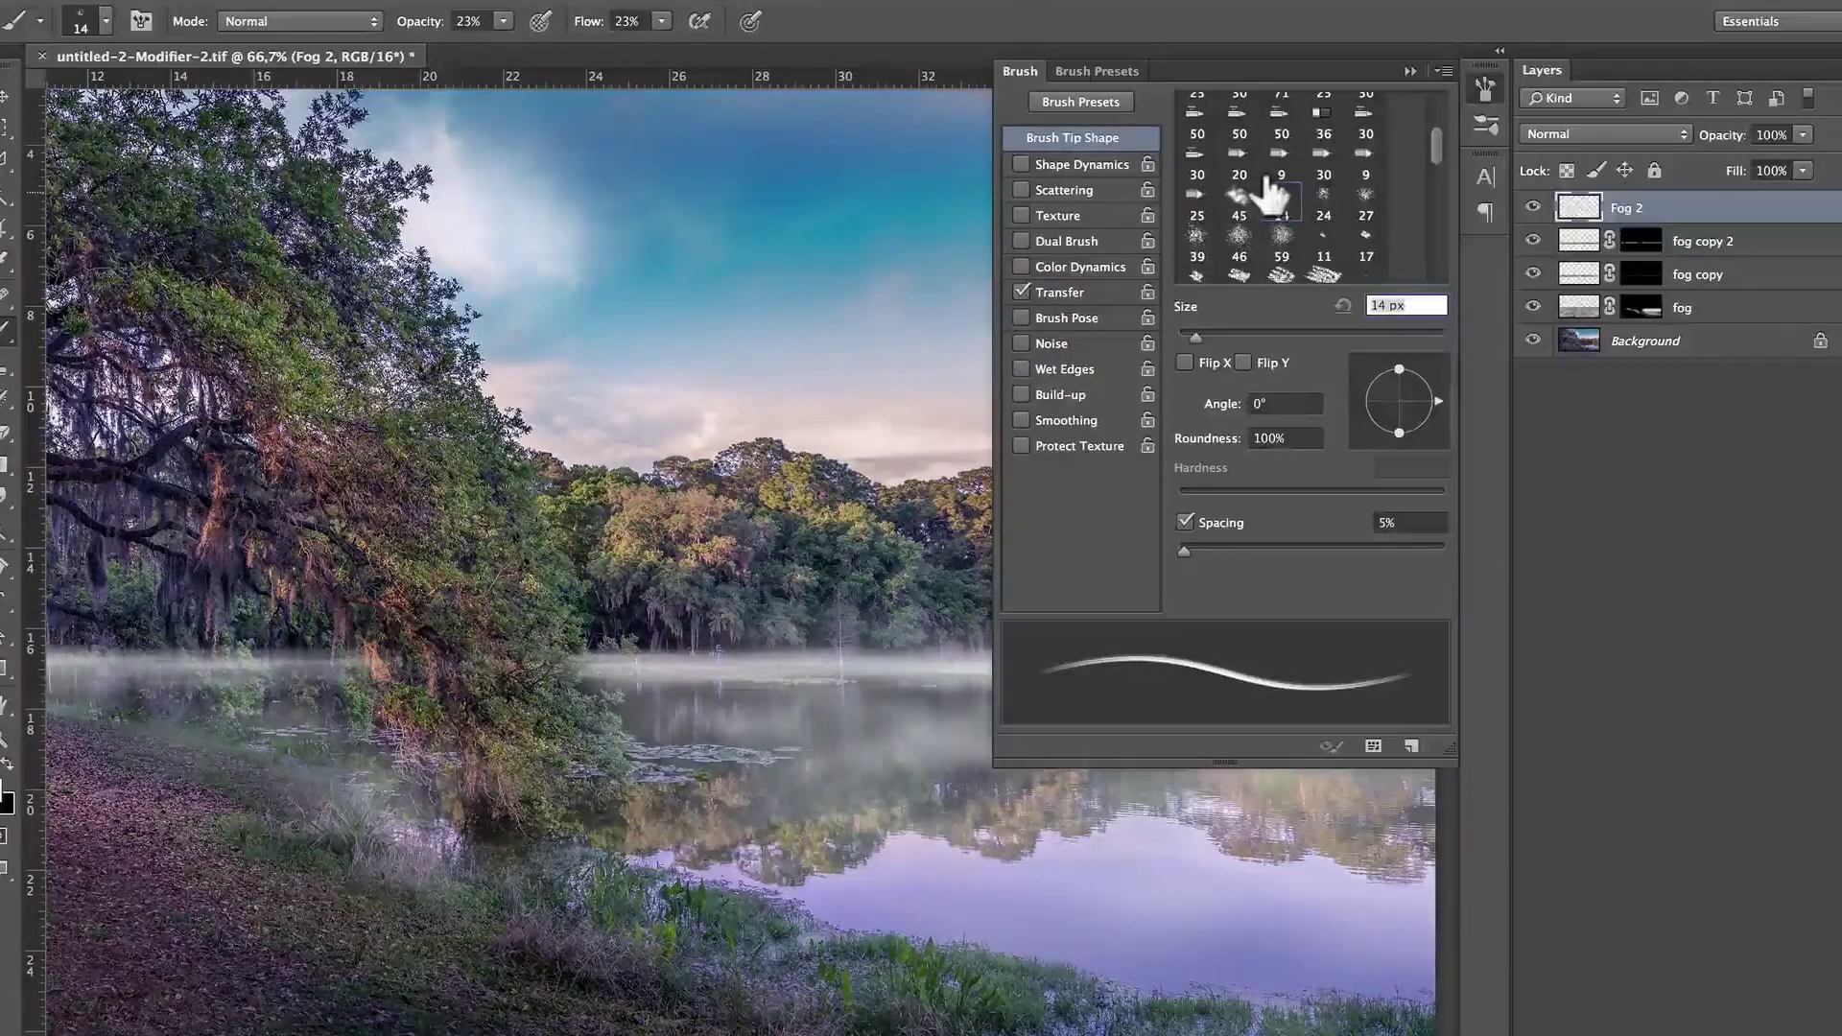
click(1443, 70)
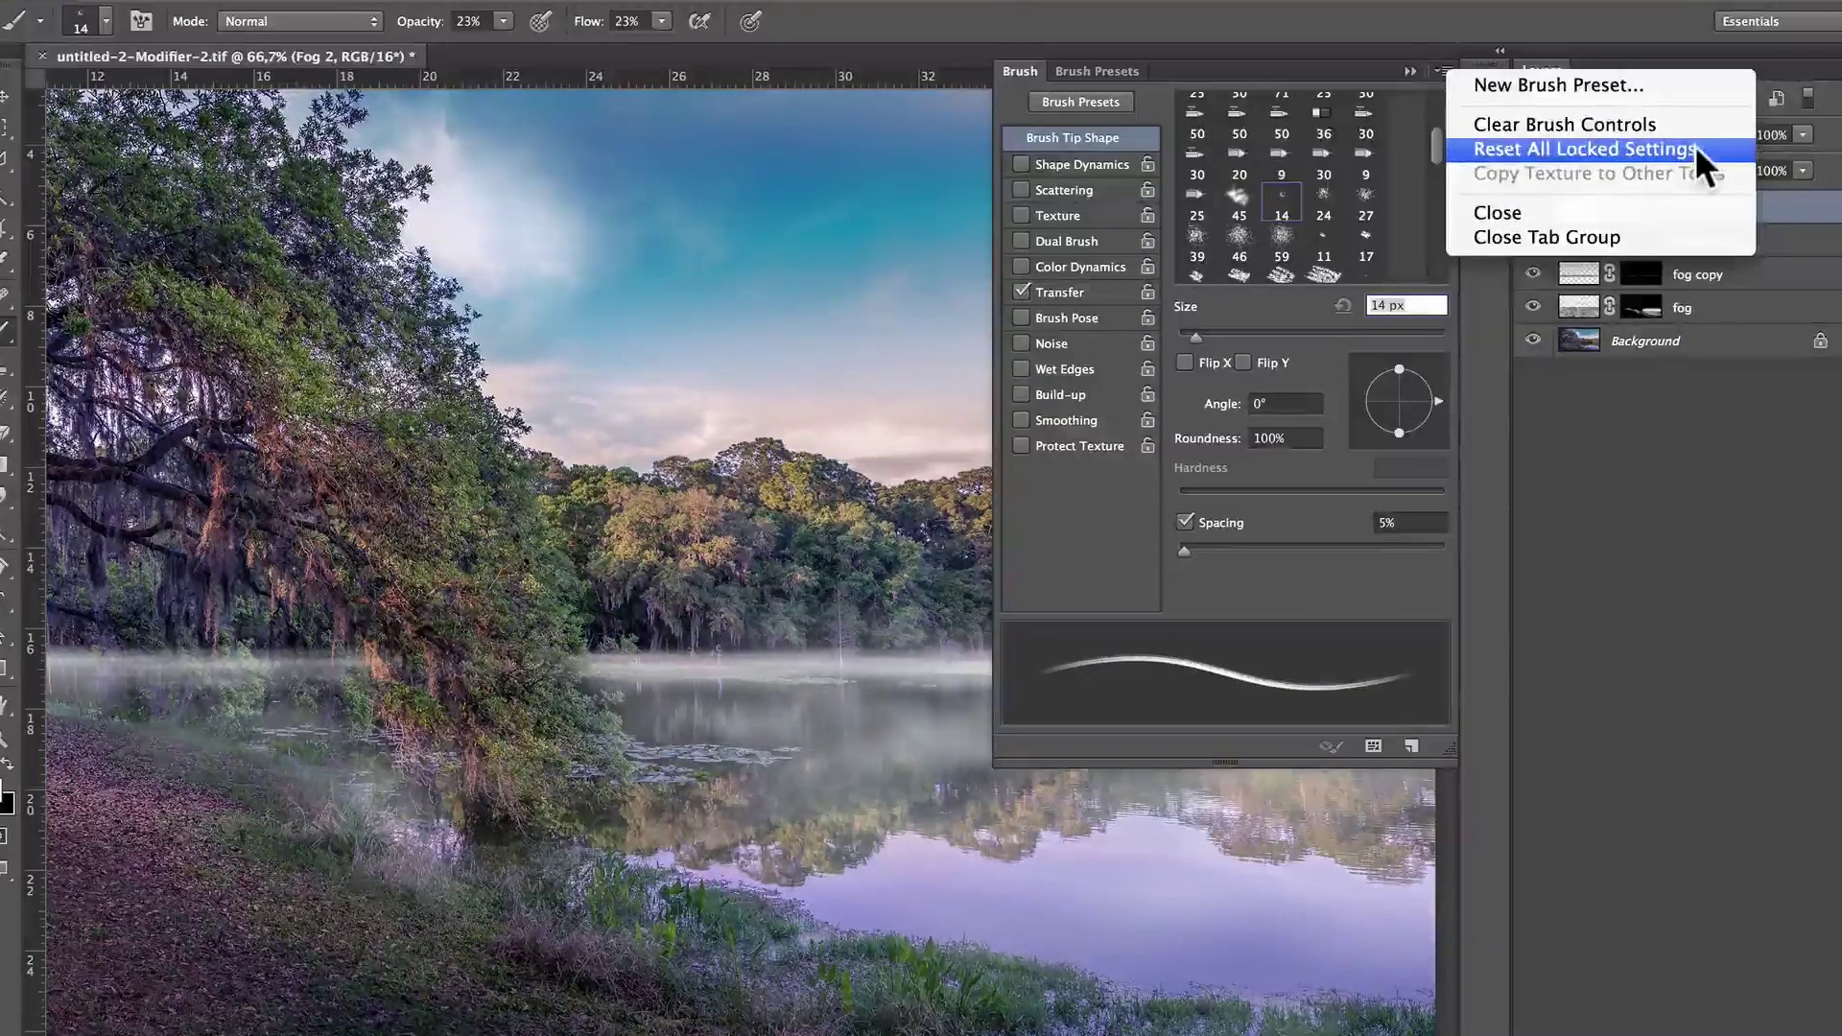
click(1435, 140)
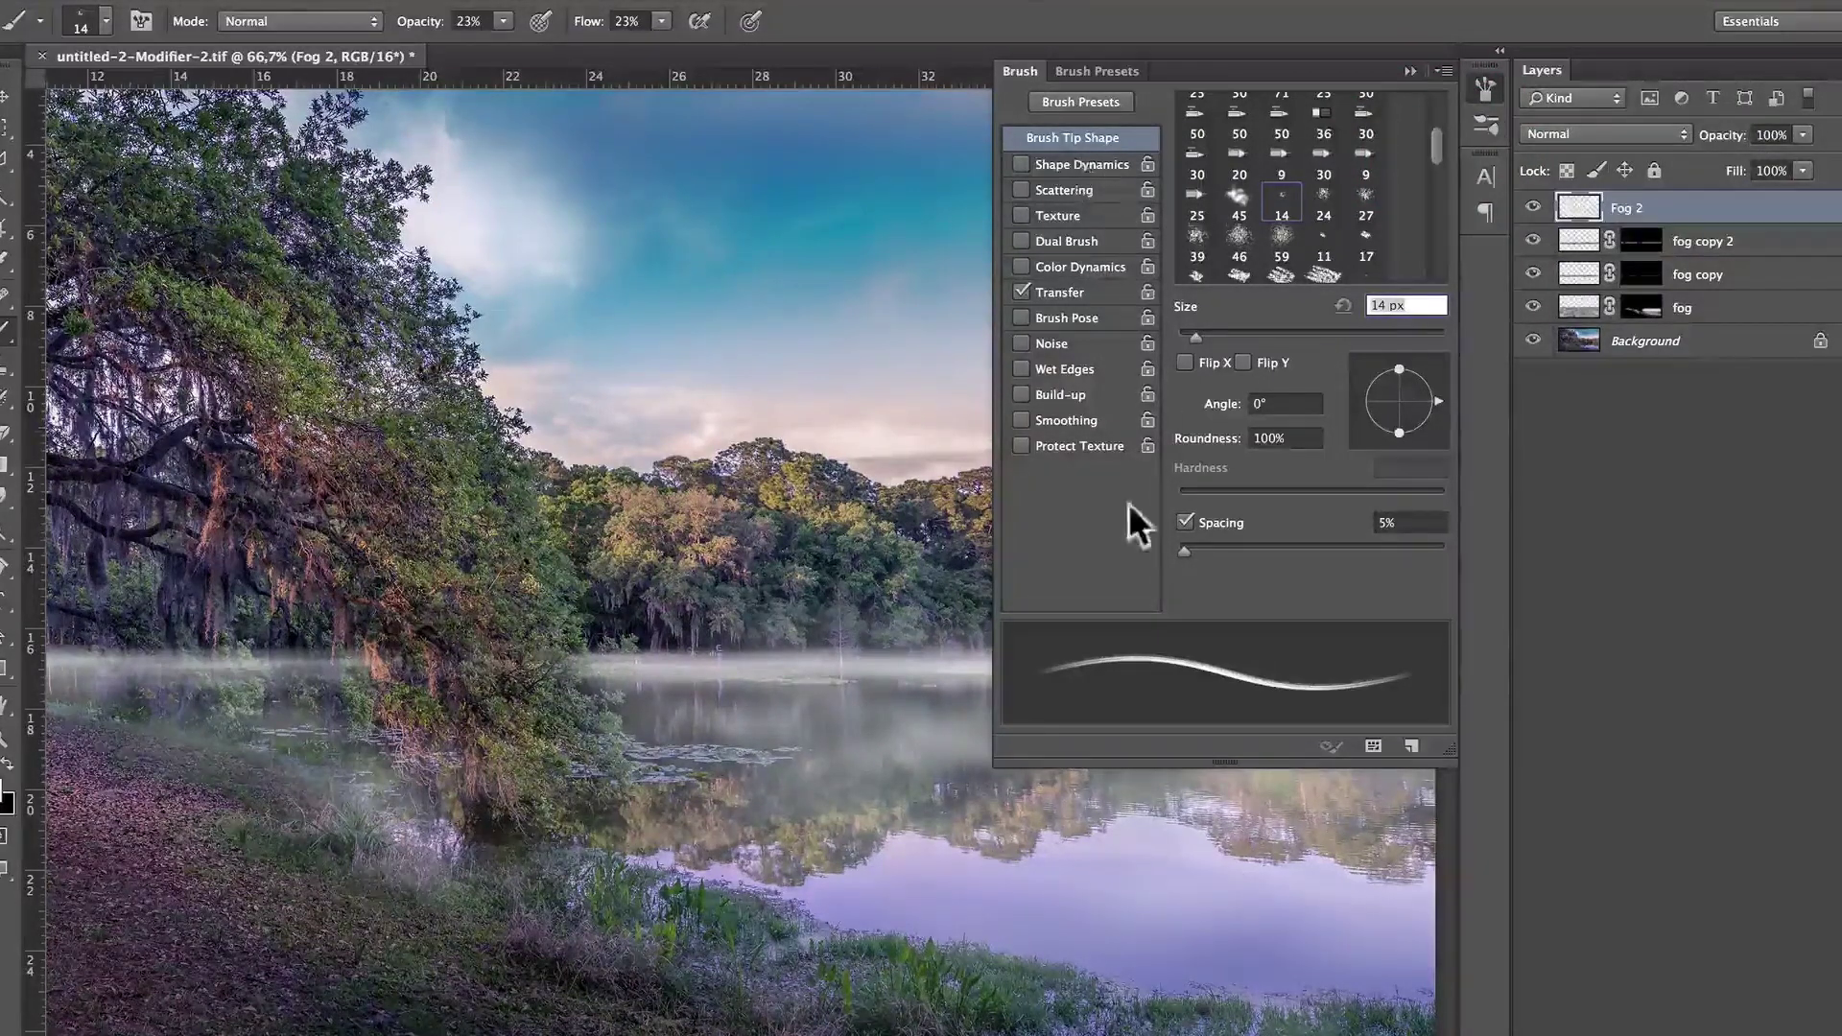
click(1199, 240)
drag(1222, 334, 1369, 338)
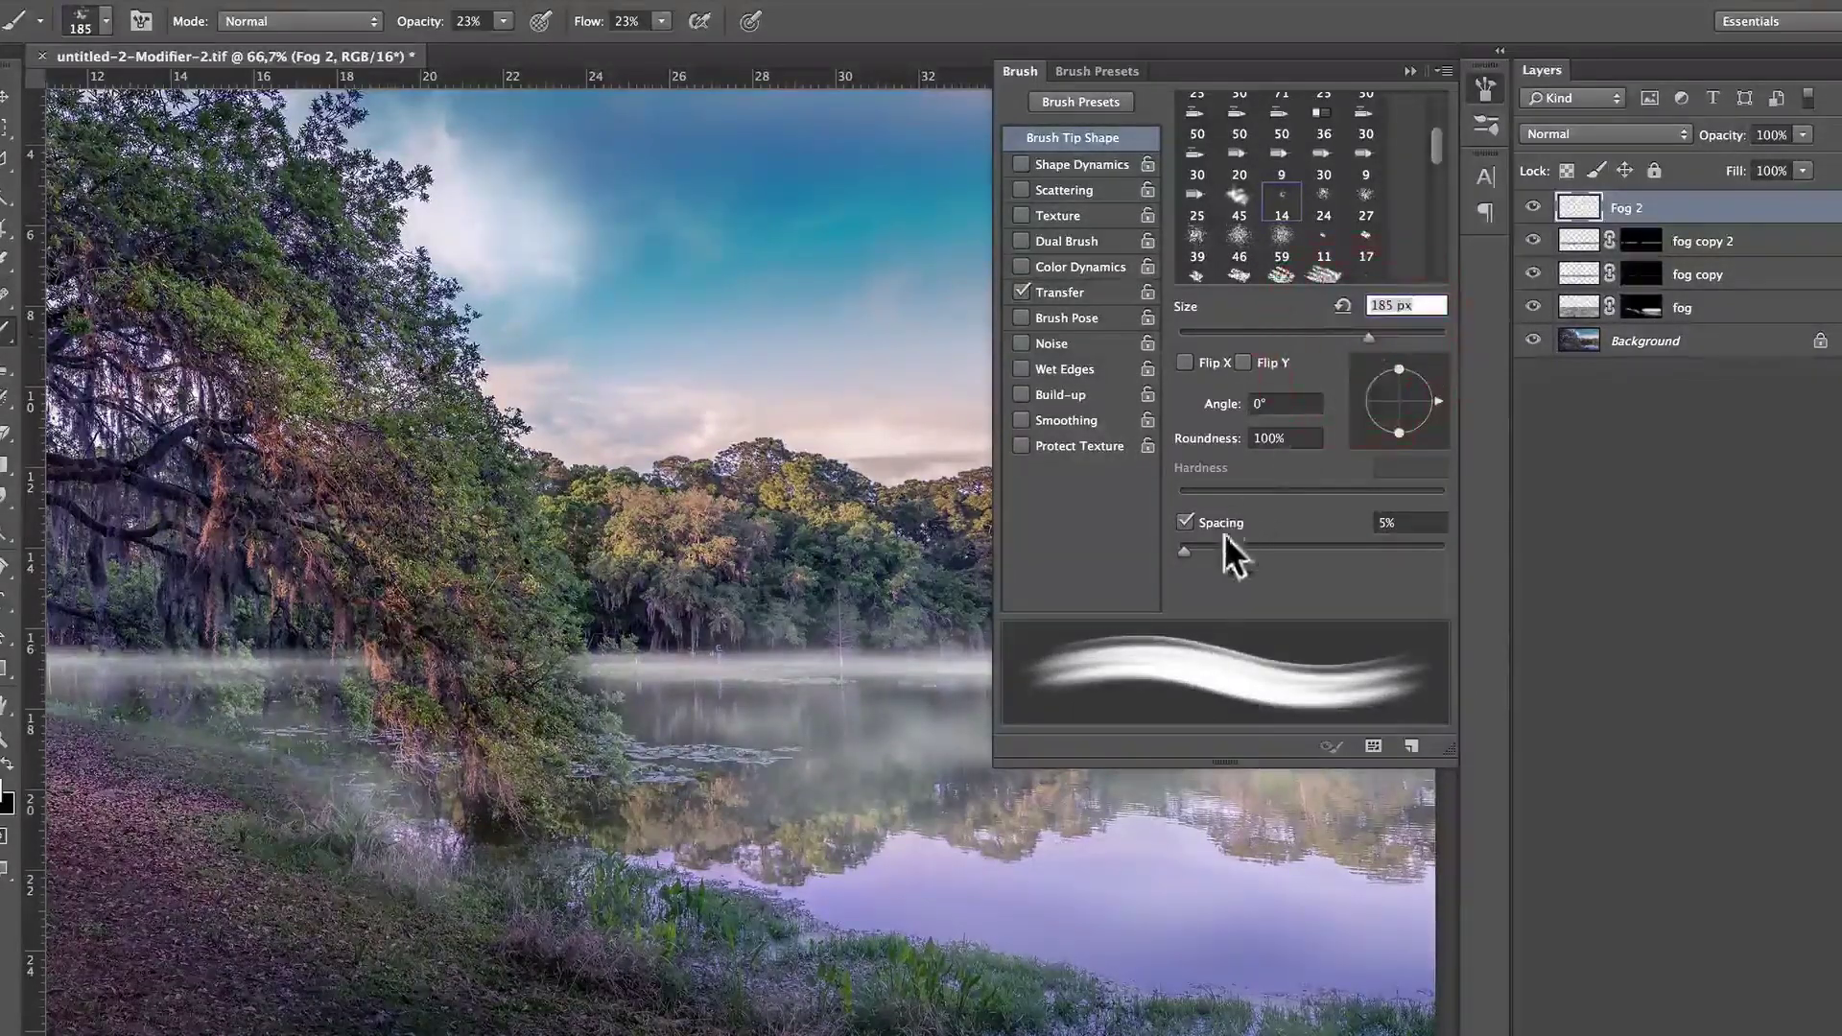
mouse_move(1223, 545)
mouse_down()
mouse_move(1331, 545)
mouse_move(1276, 543)
mouse_up()
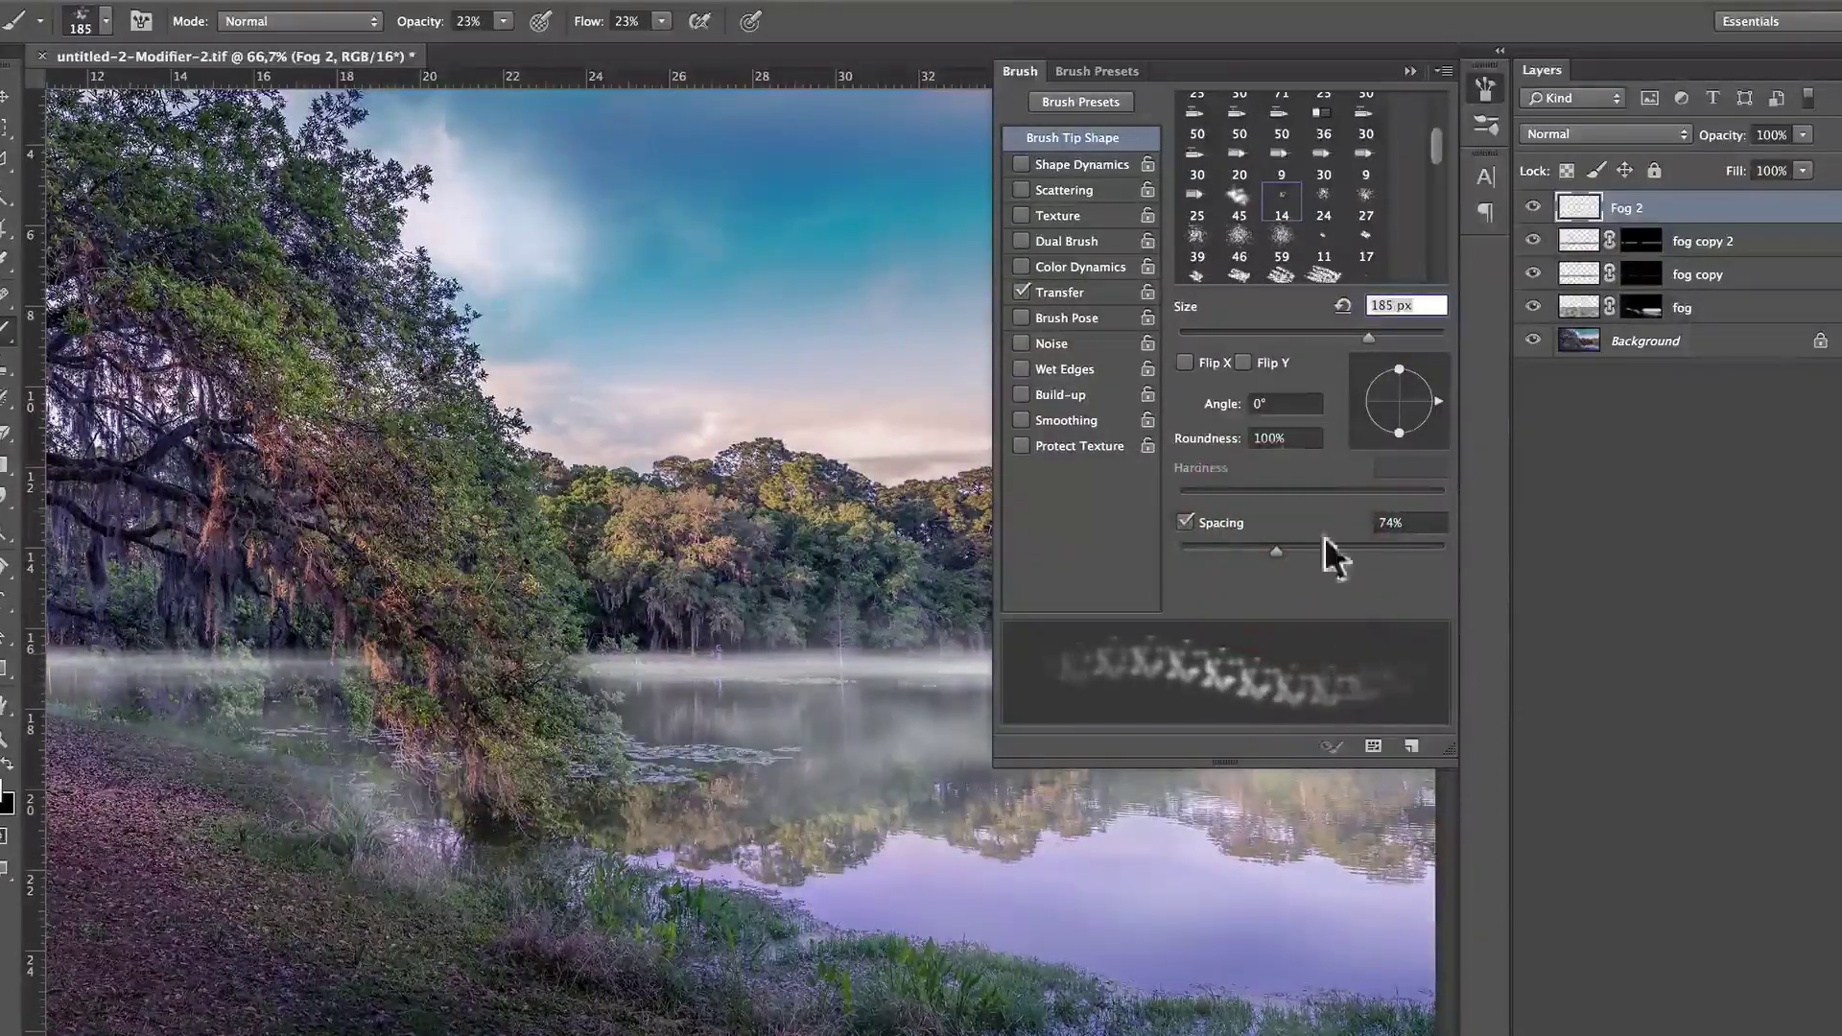
- Enable Shape Dynamics (49% size jitter, 100% angle jitter) and Transfer with 26% opacity jitter
click(1113, 163)
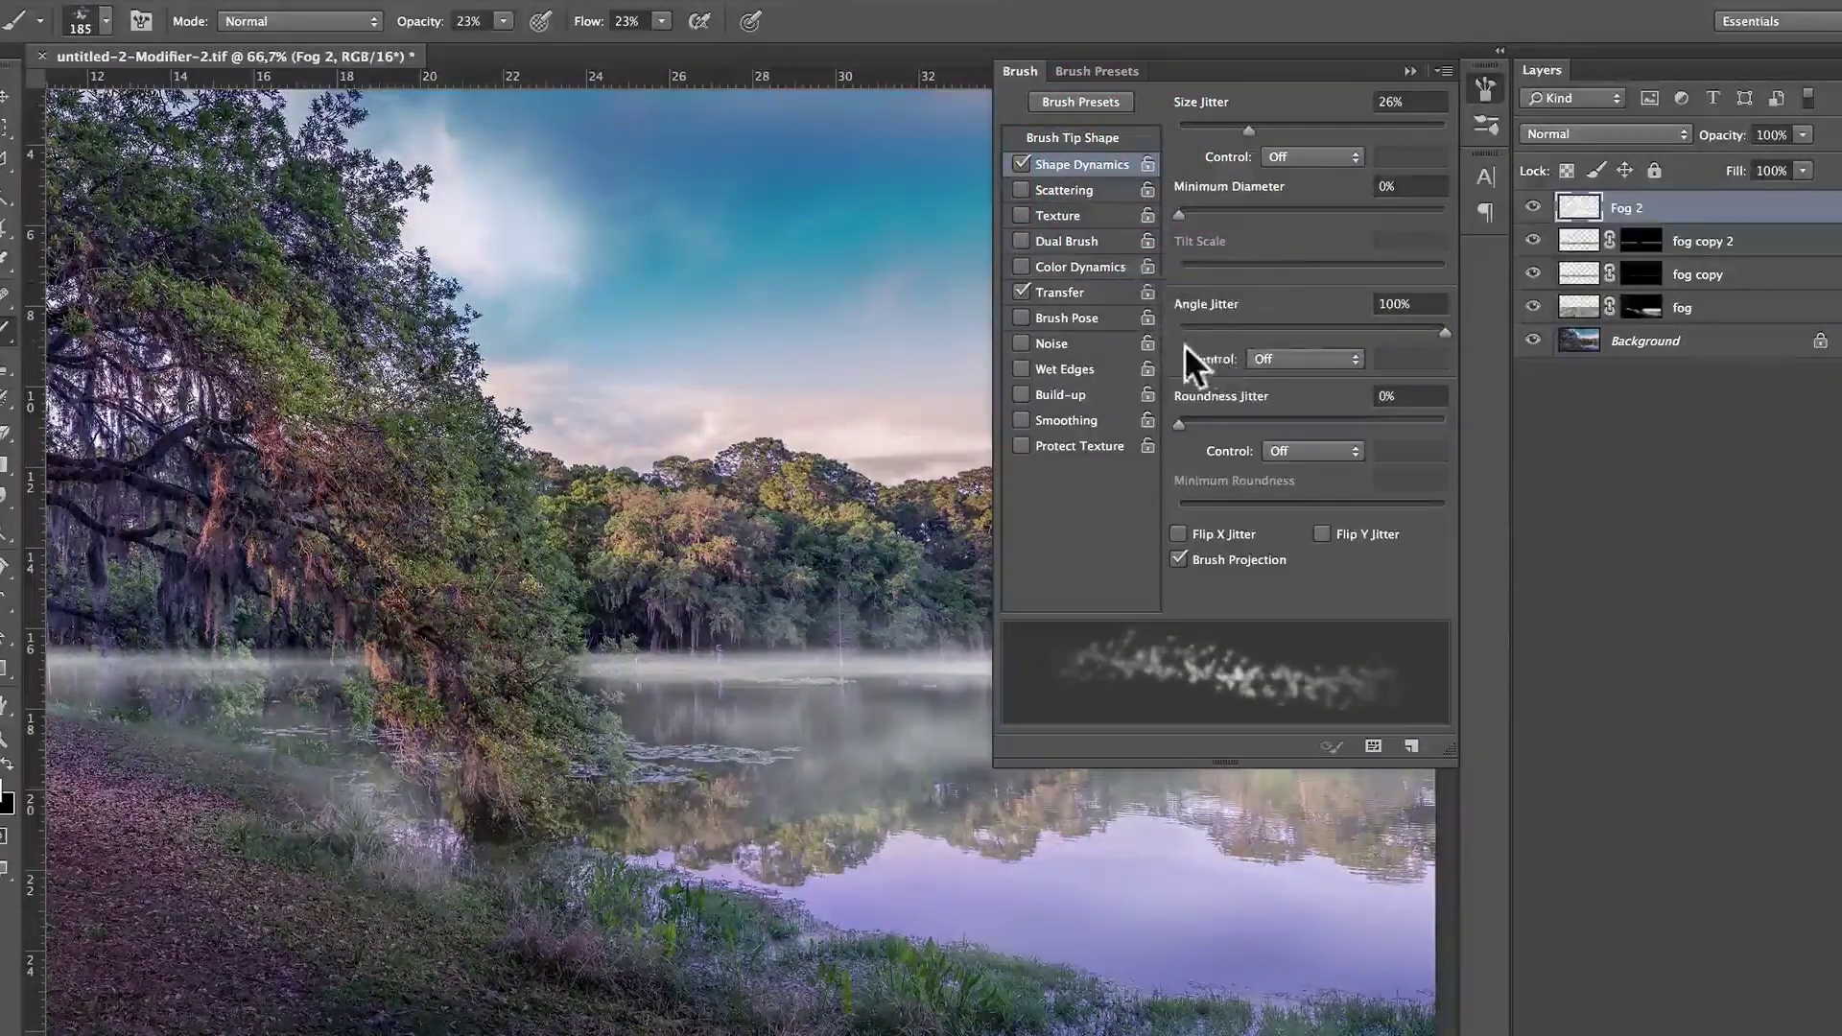
drag(1447, 330, 1028, 325)
drag(1182, 336, 1511, 340)
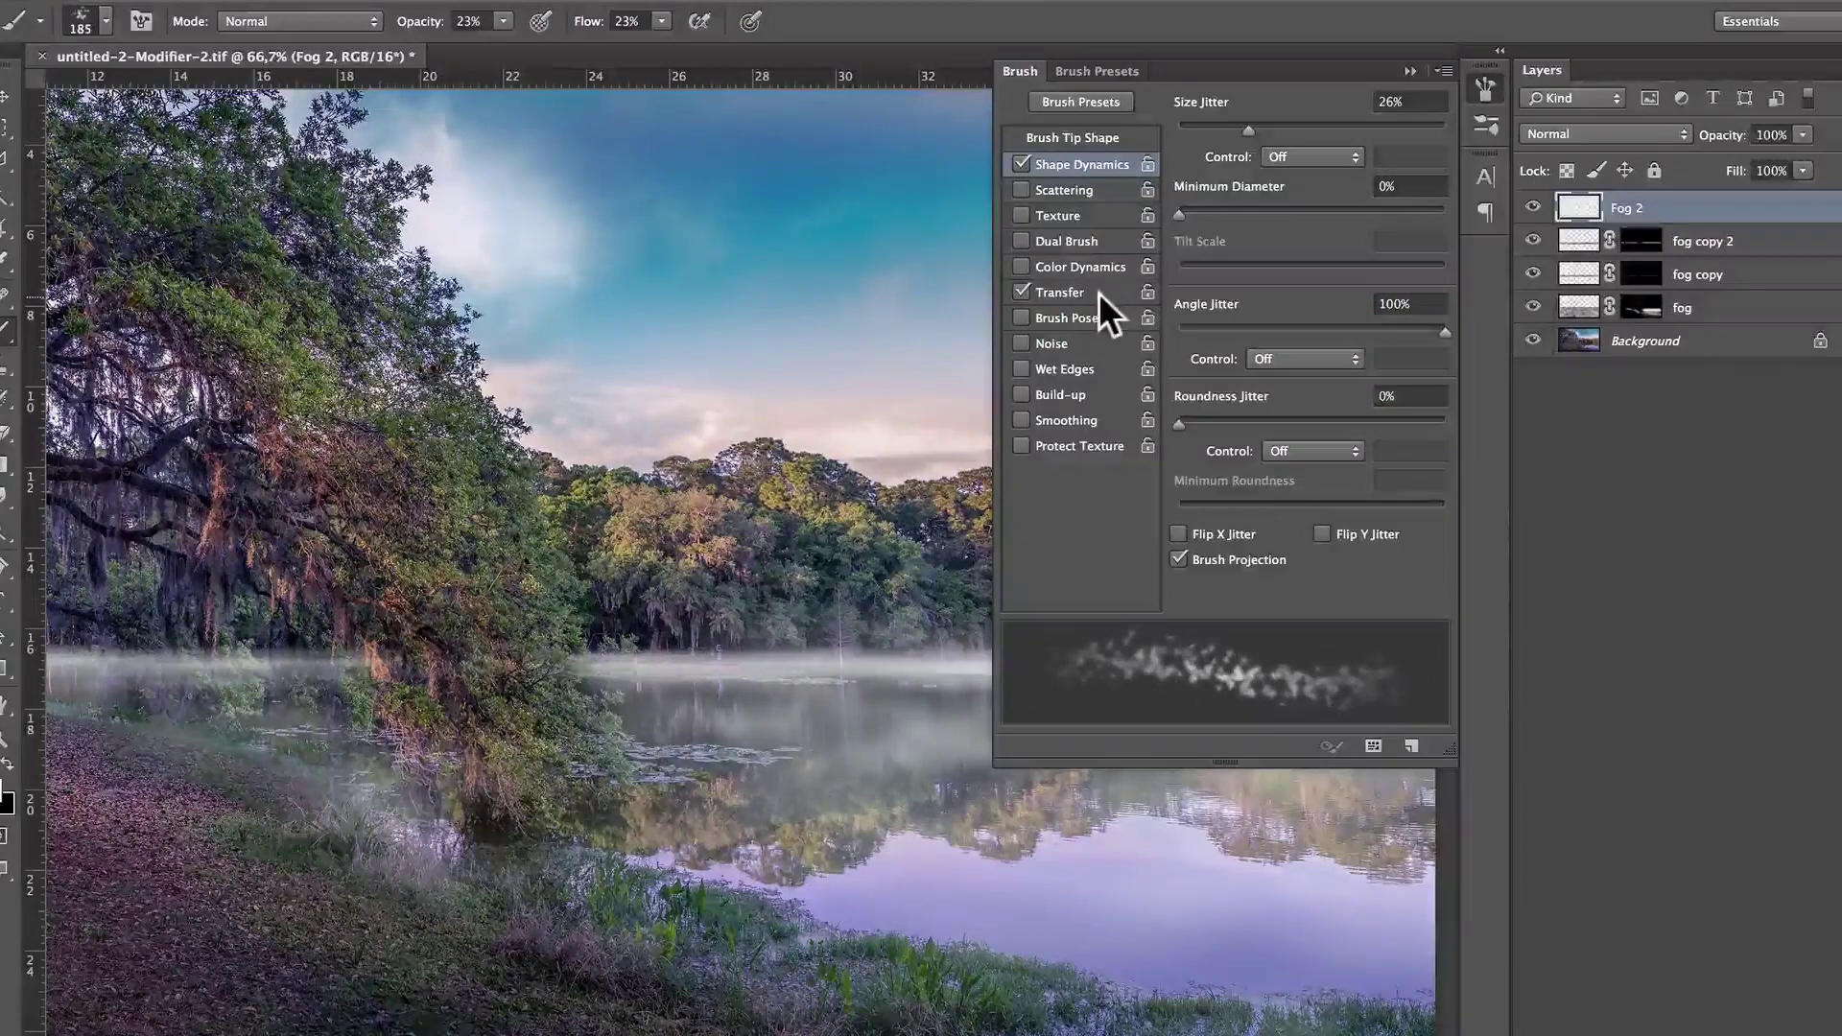
mouse_move(1249, 126)
mouse_down()
mouse_move(1336, 128)
mouse_move(1307, 128)
mouse_up()
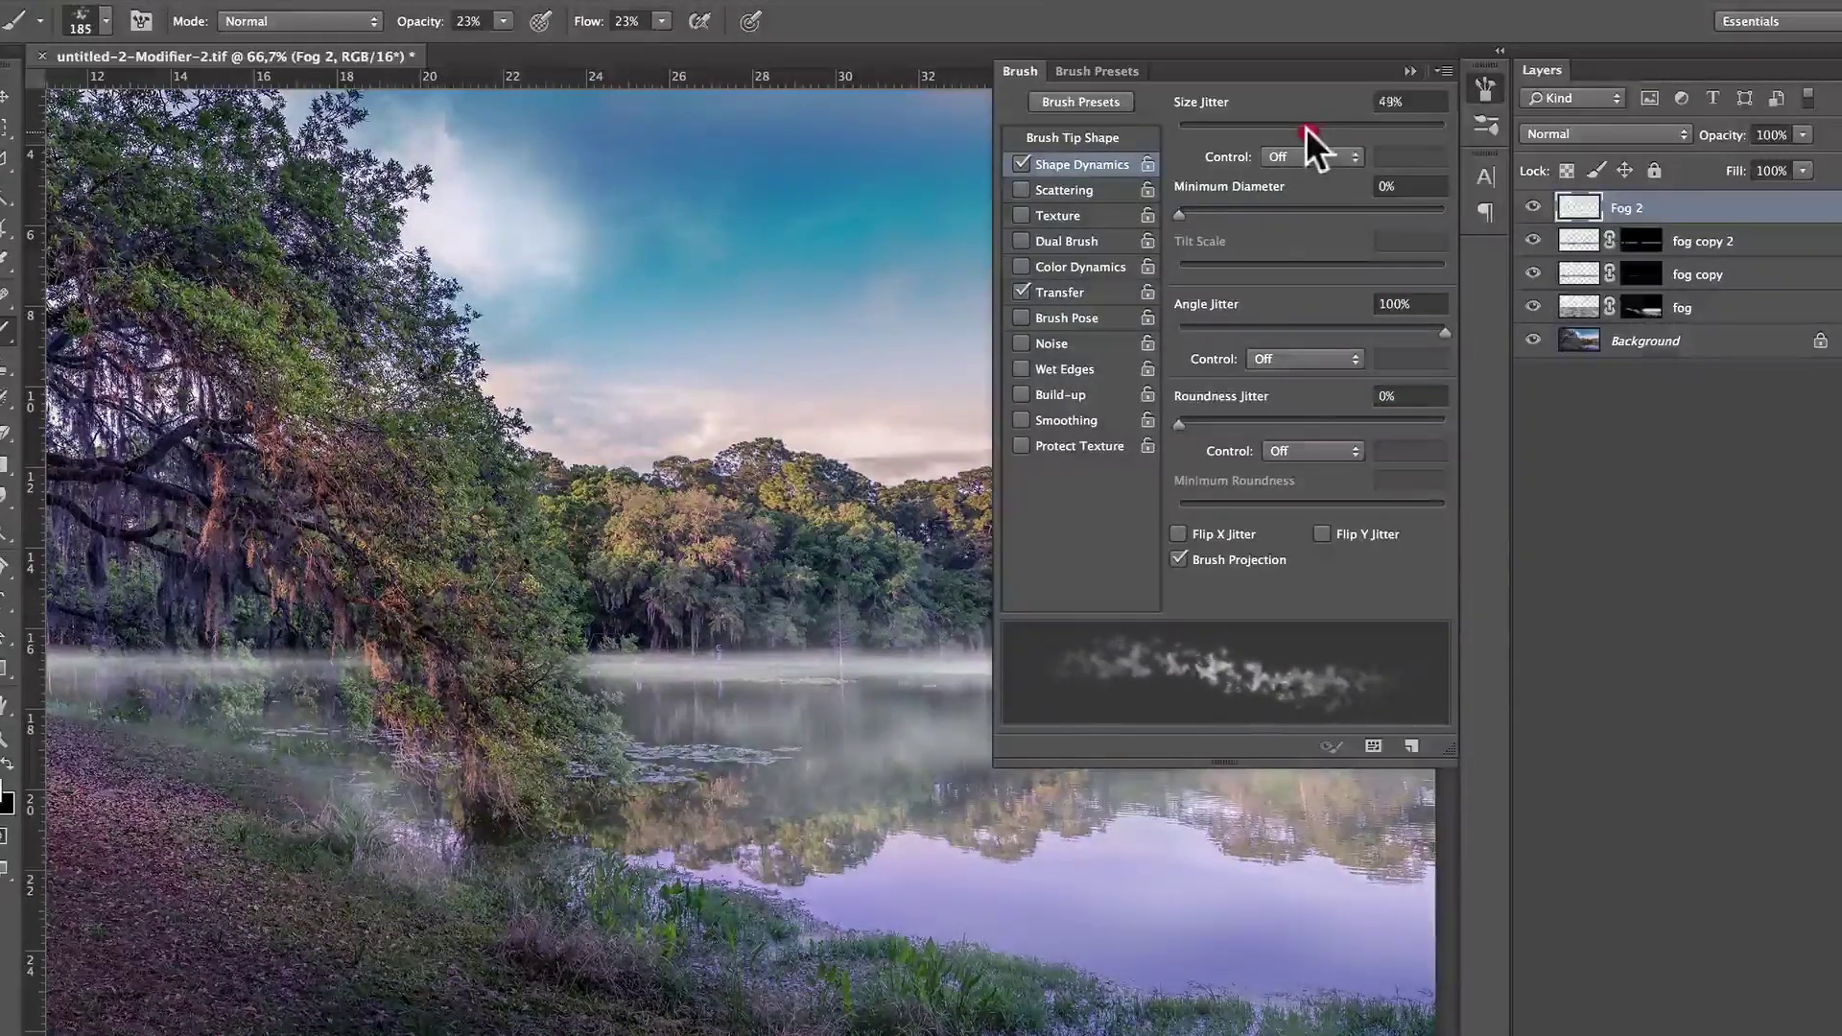
click(1082, 293)
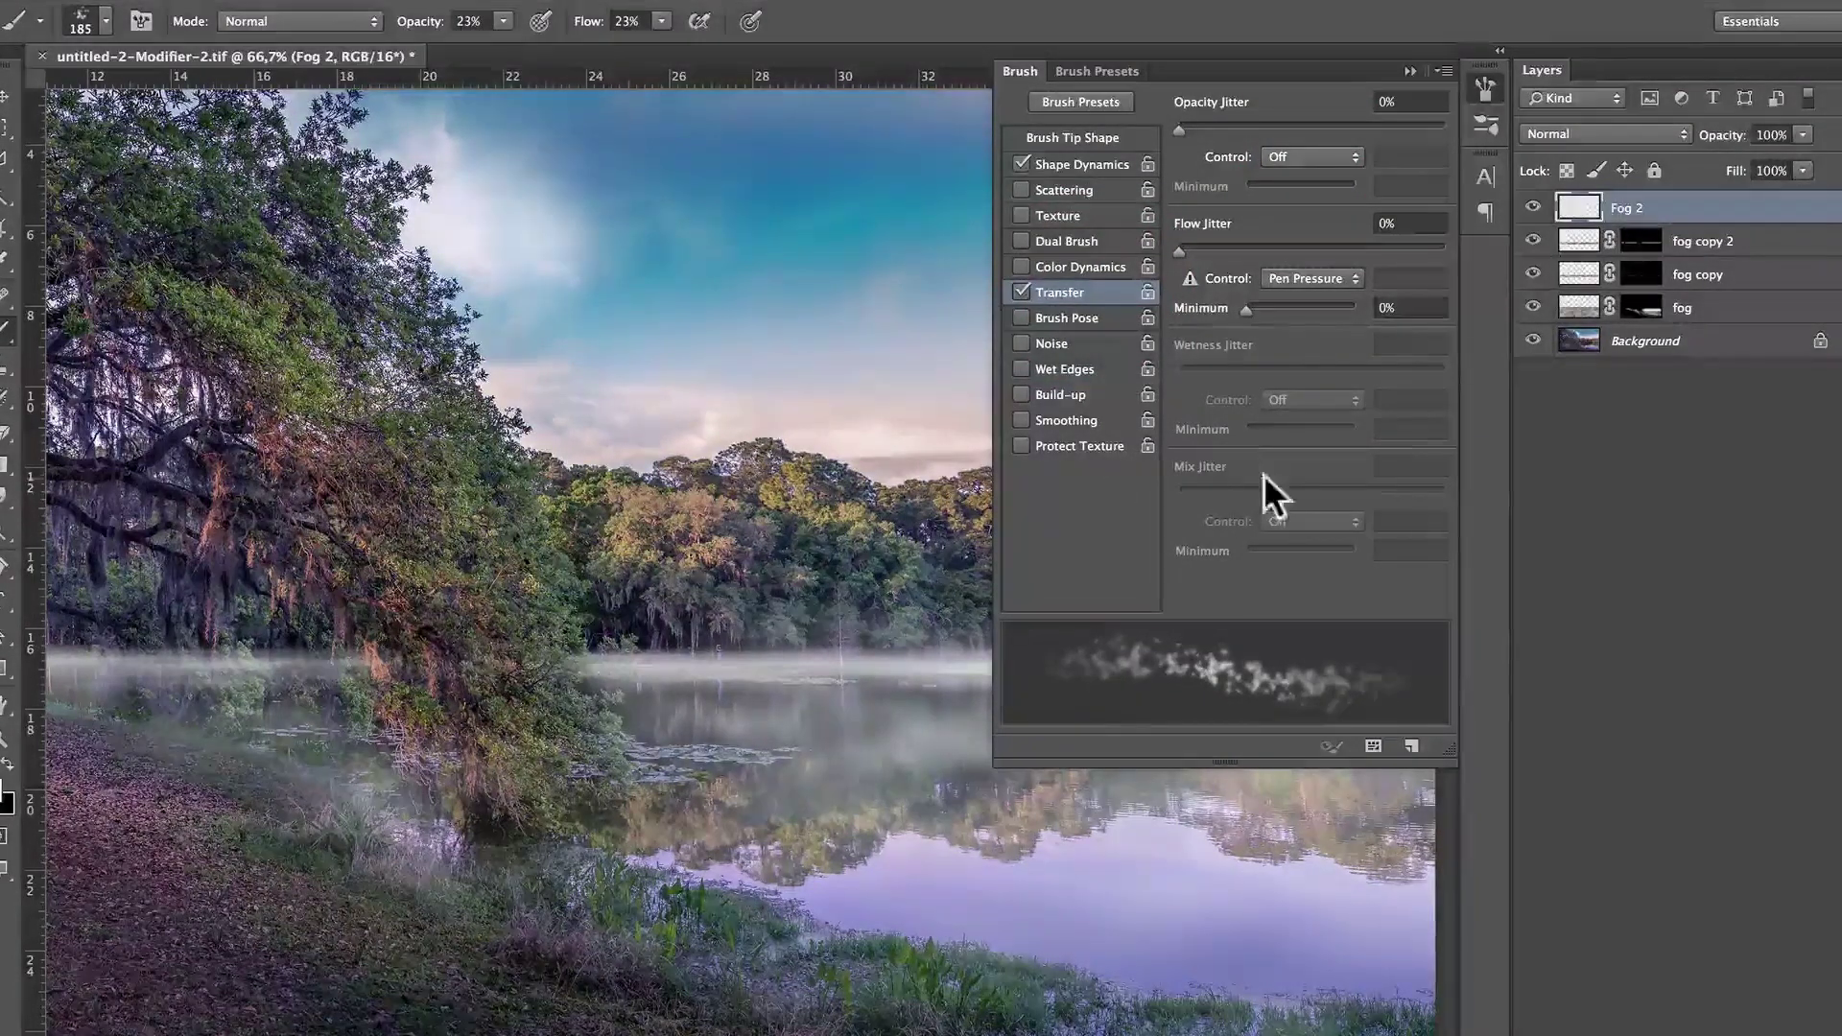
drag(1180, 127, 1445, 132)
mouse_move(1585, 163)
mouse_down()
mouse_move(1757, 149)
mouse_move(1209, 129)
mouse_move(1247, 126)
mouse_up()
- Resize the brush tip to 294 px, adjust its spacing, and recheck Shape Dynamics and Transfer
click(1090, 140)
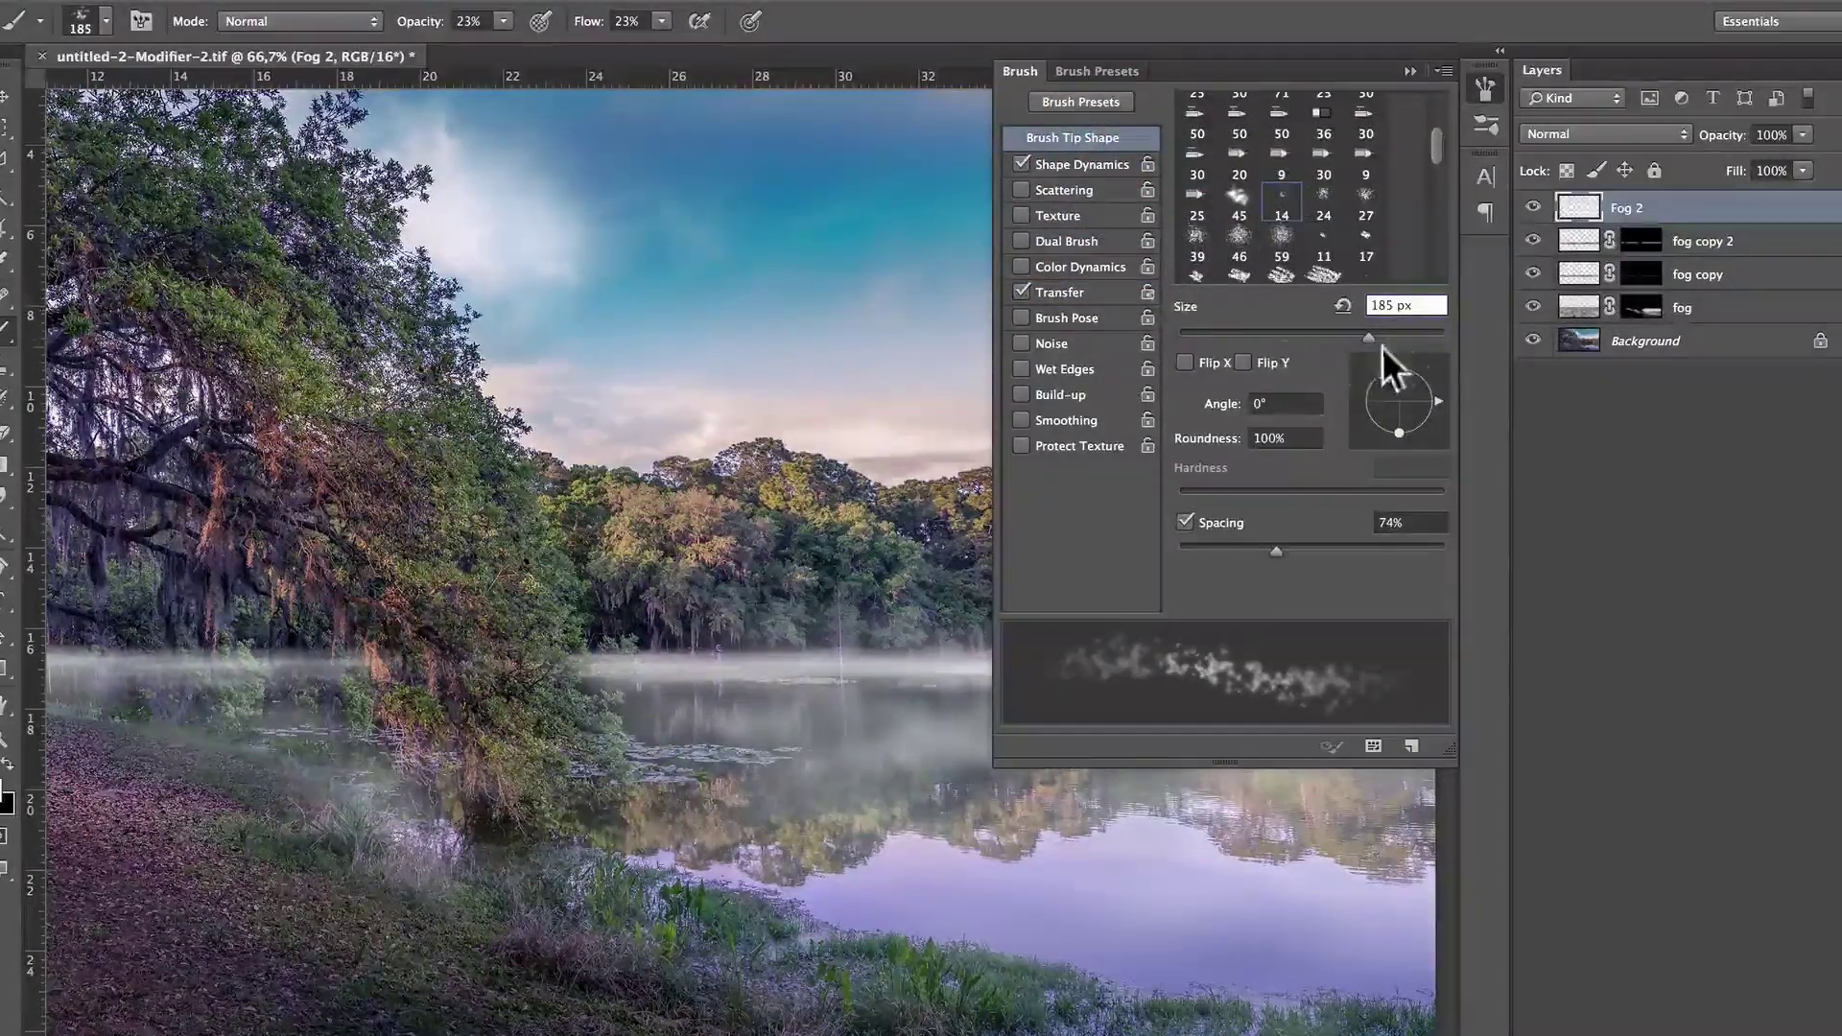
drag(1369, 334, 1390, 336)
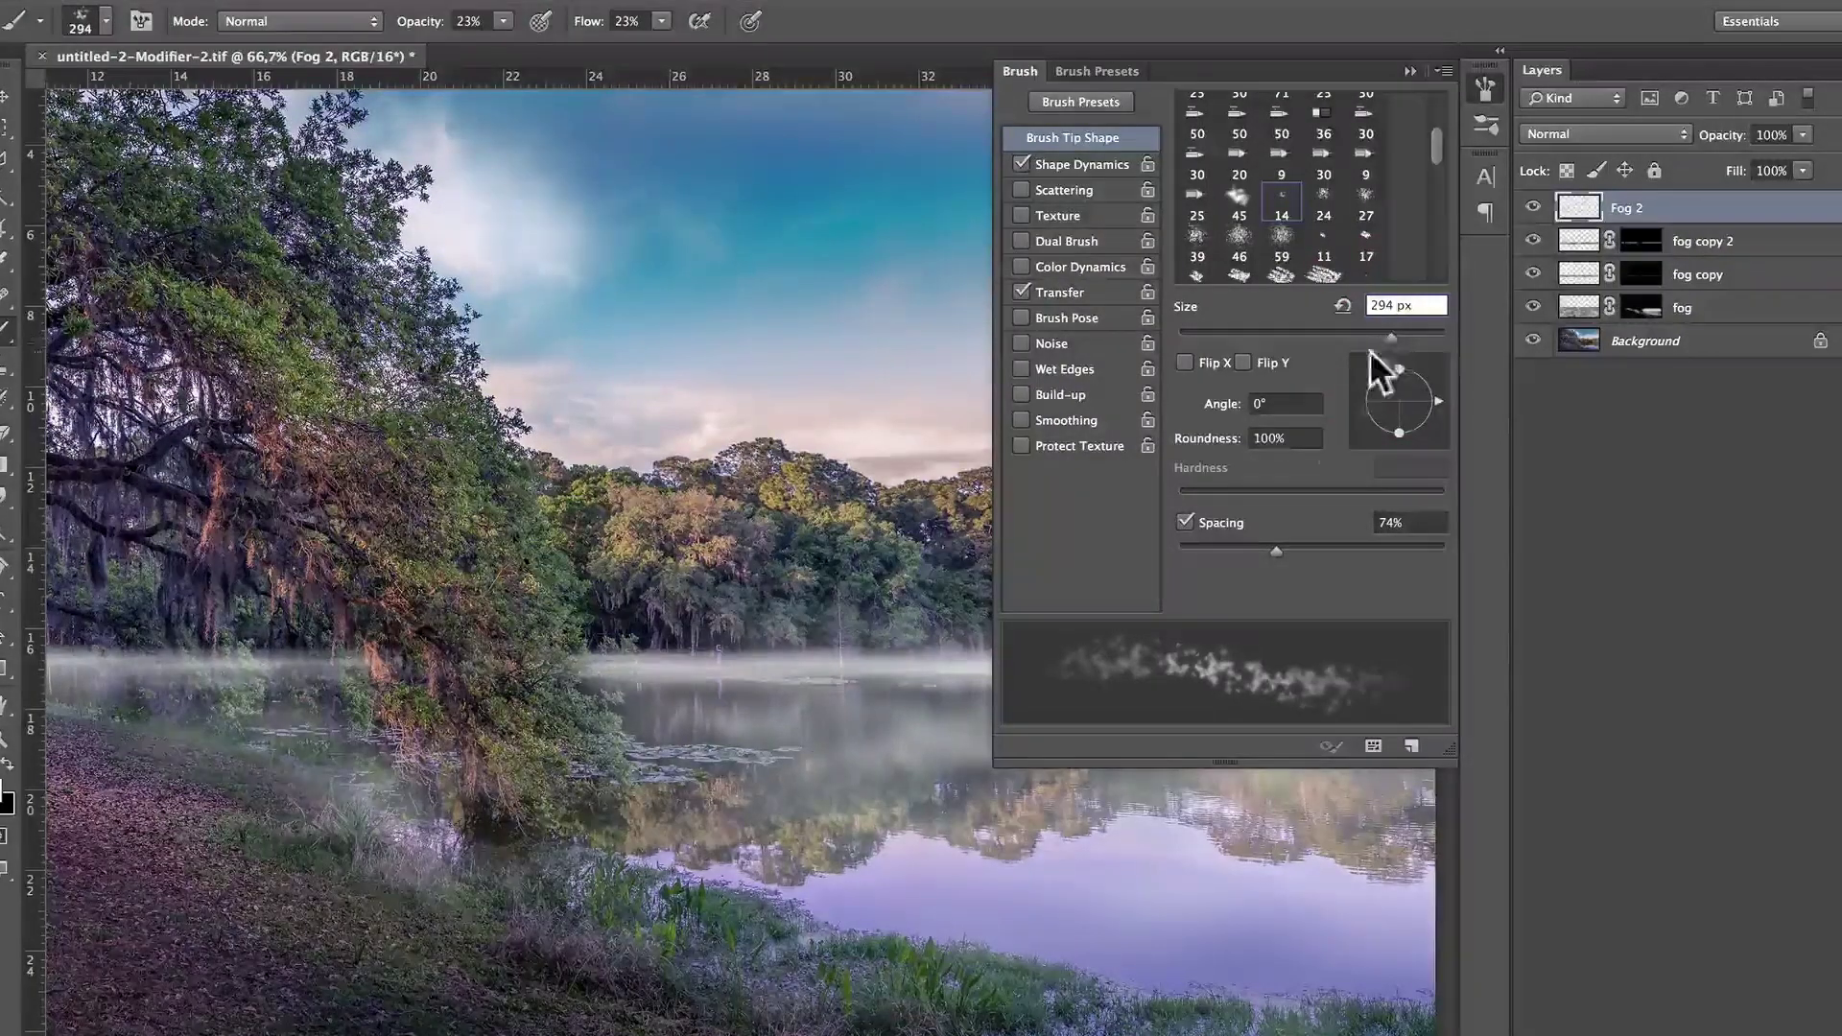
drag(1269, 549, 1066, 542)
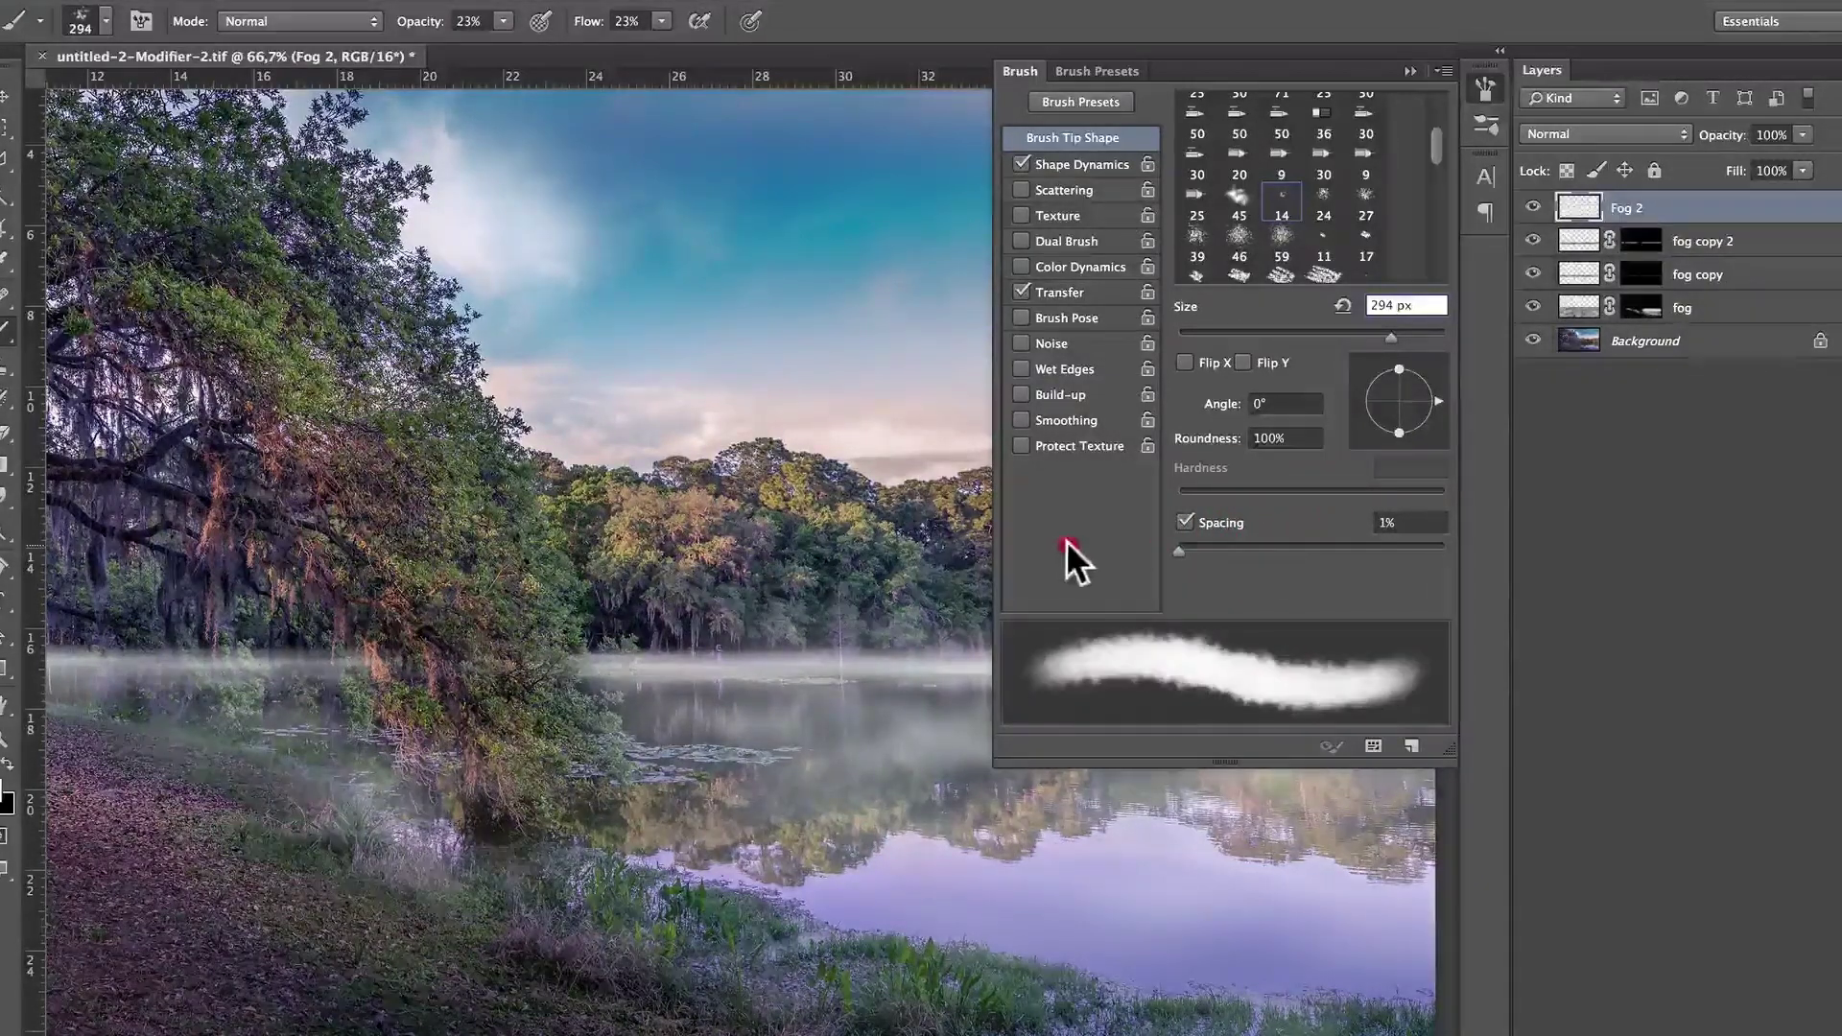
drag(1178, 553, 1297, 556)
click(1093, 165)
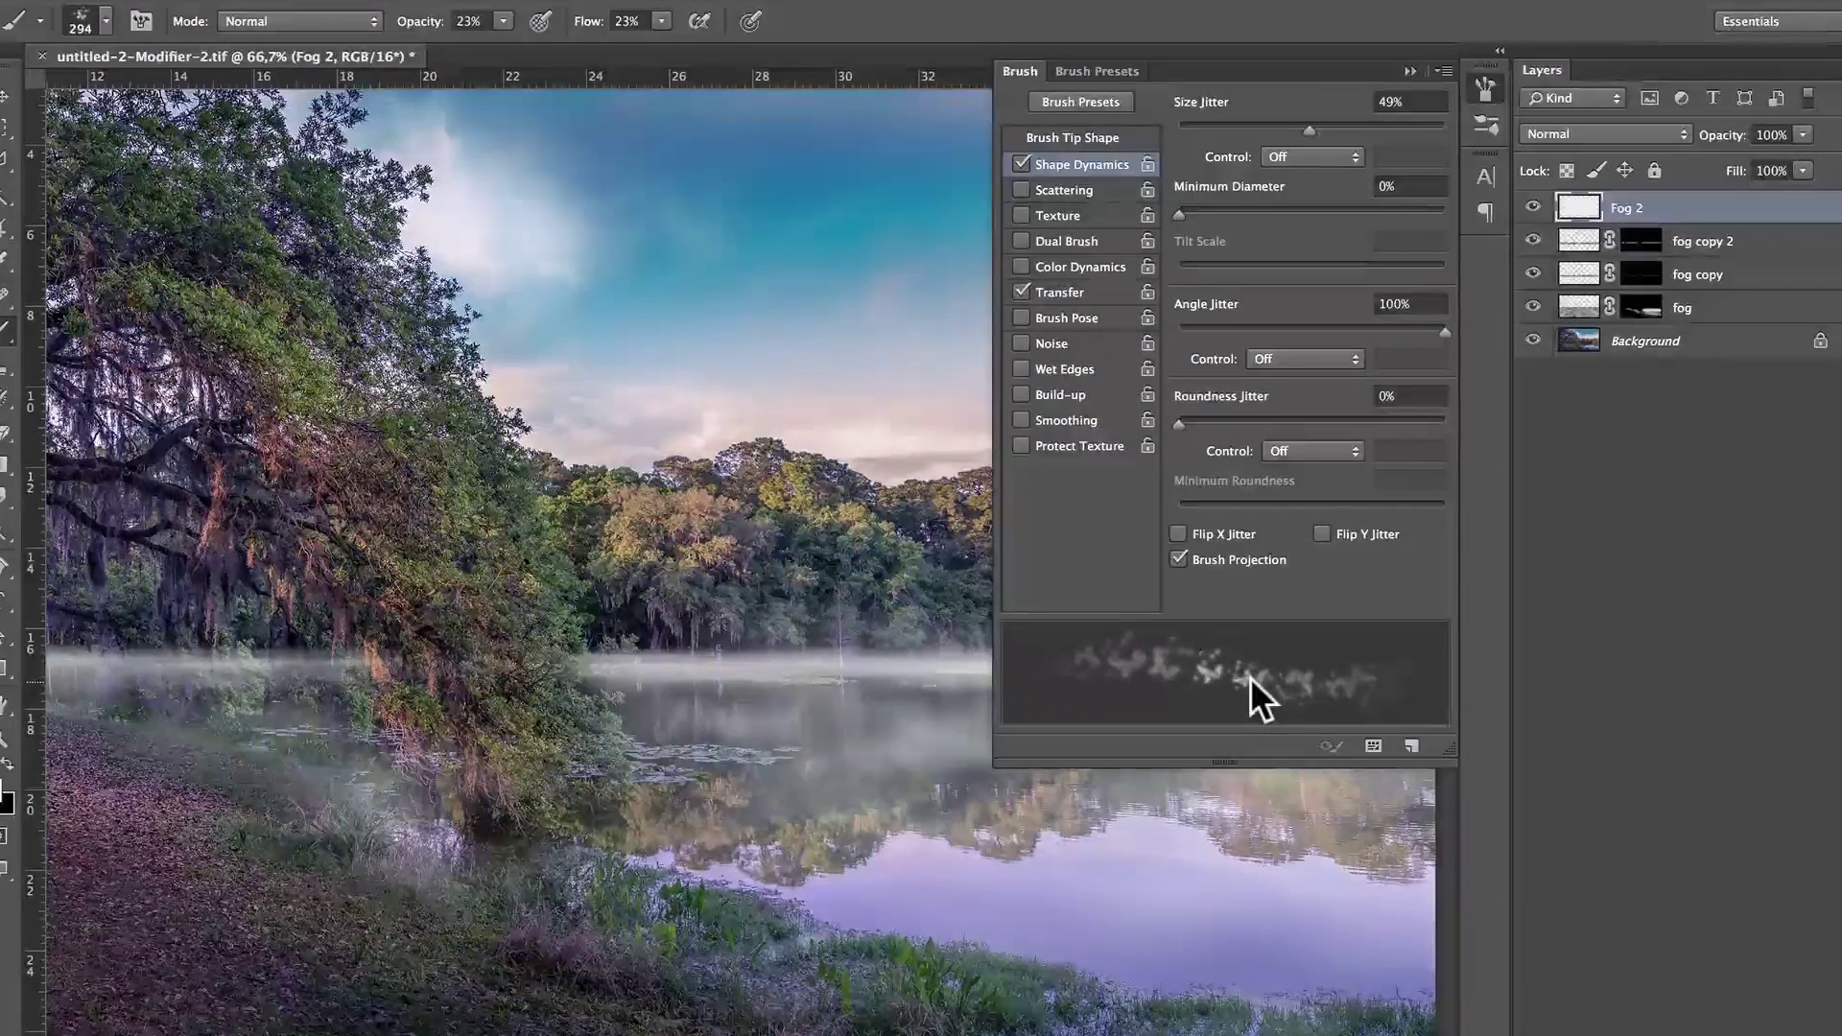
click(1100, 295)
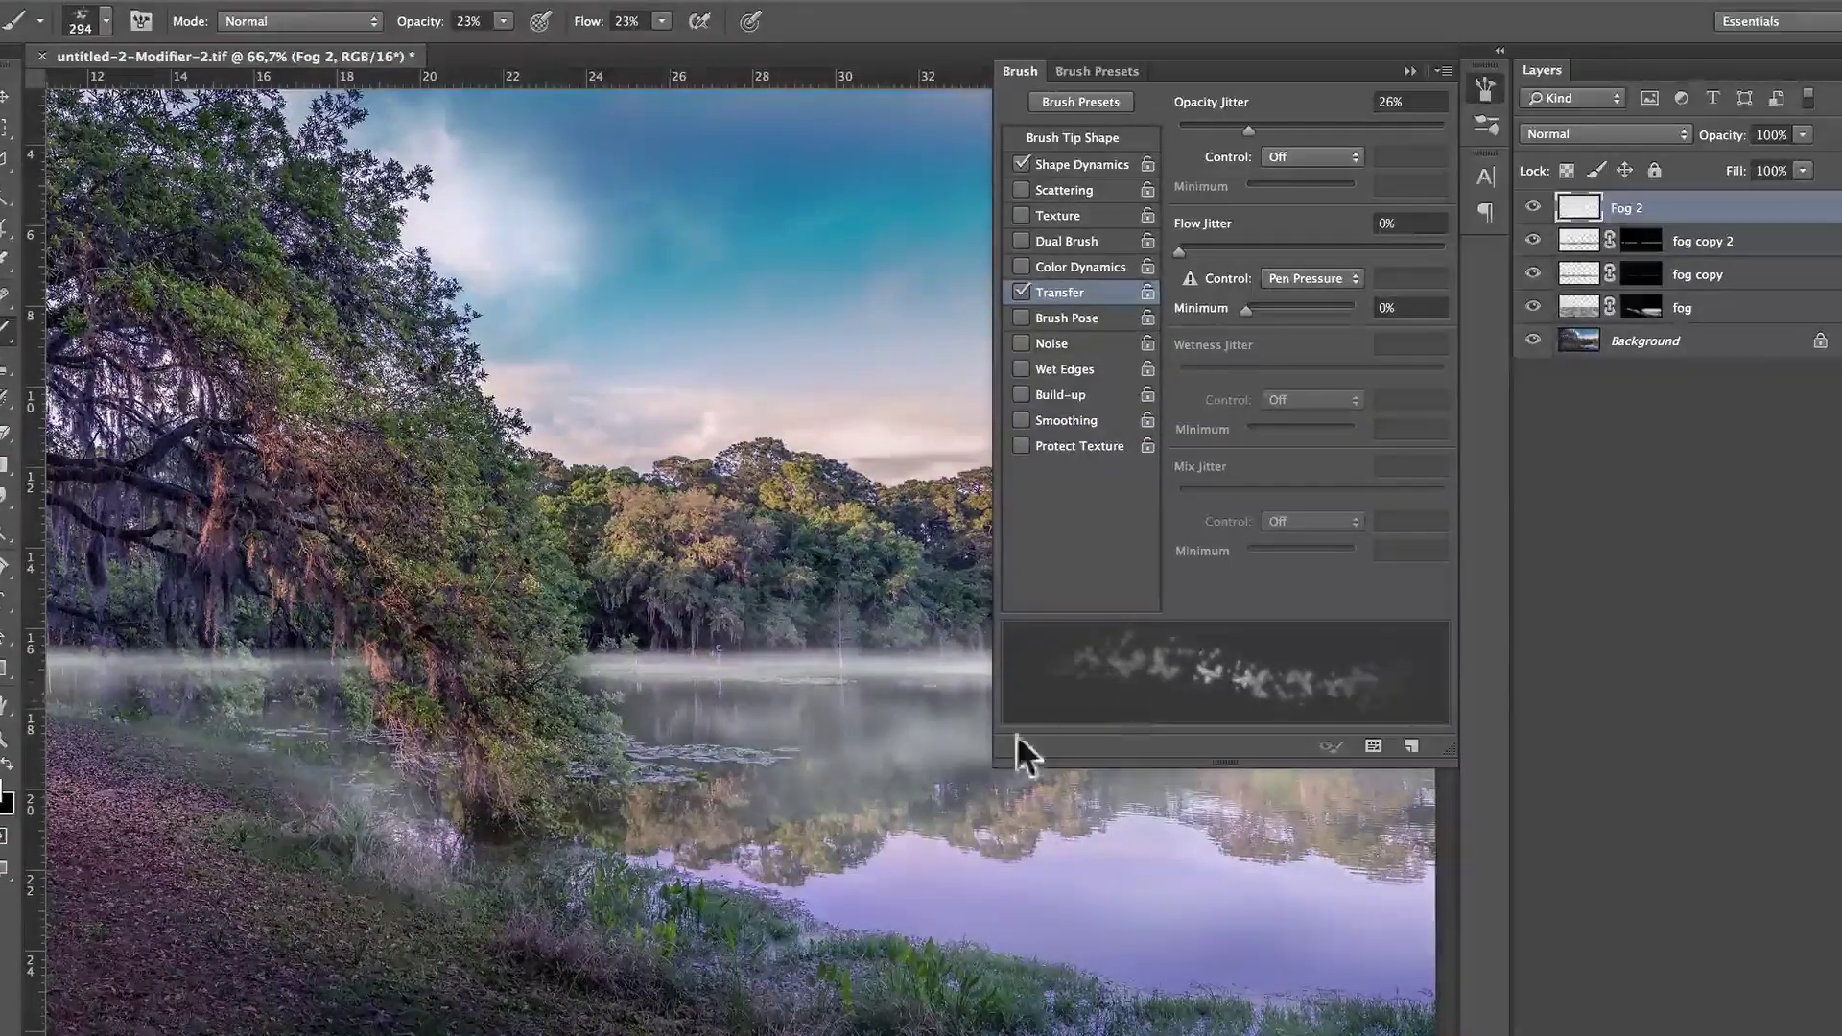
- Collapse the Brush panel and enlarge the brush to about 432 px
click(1408, 71)
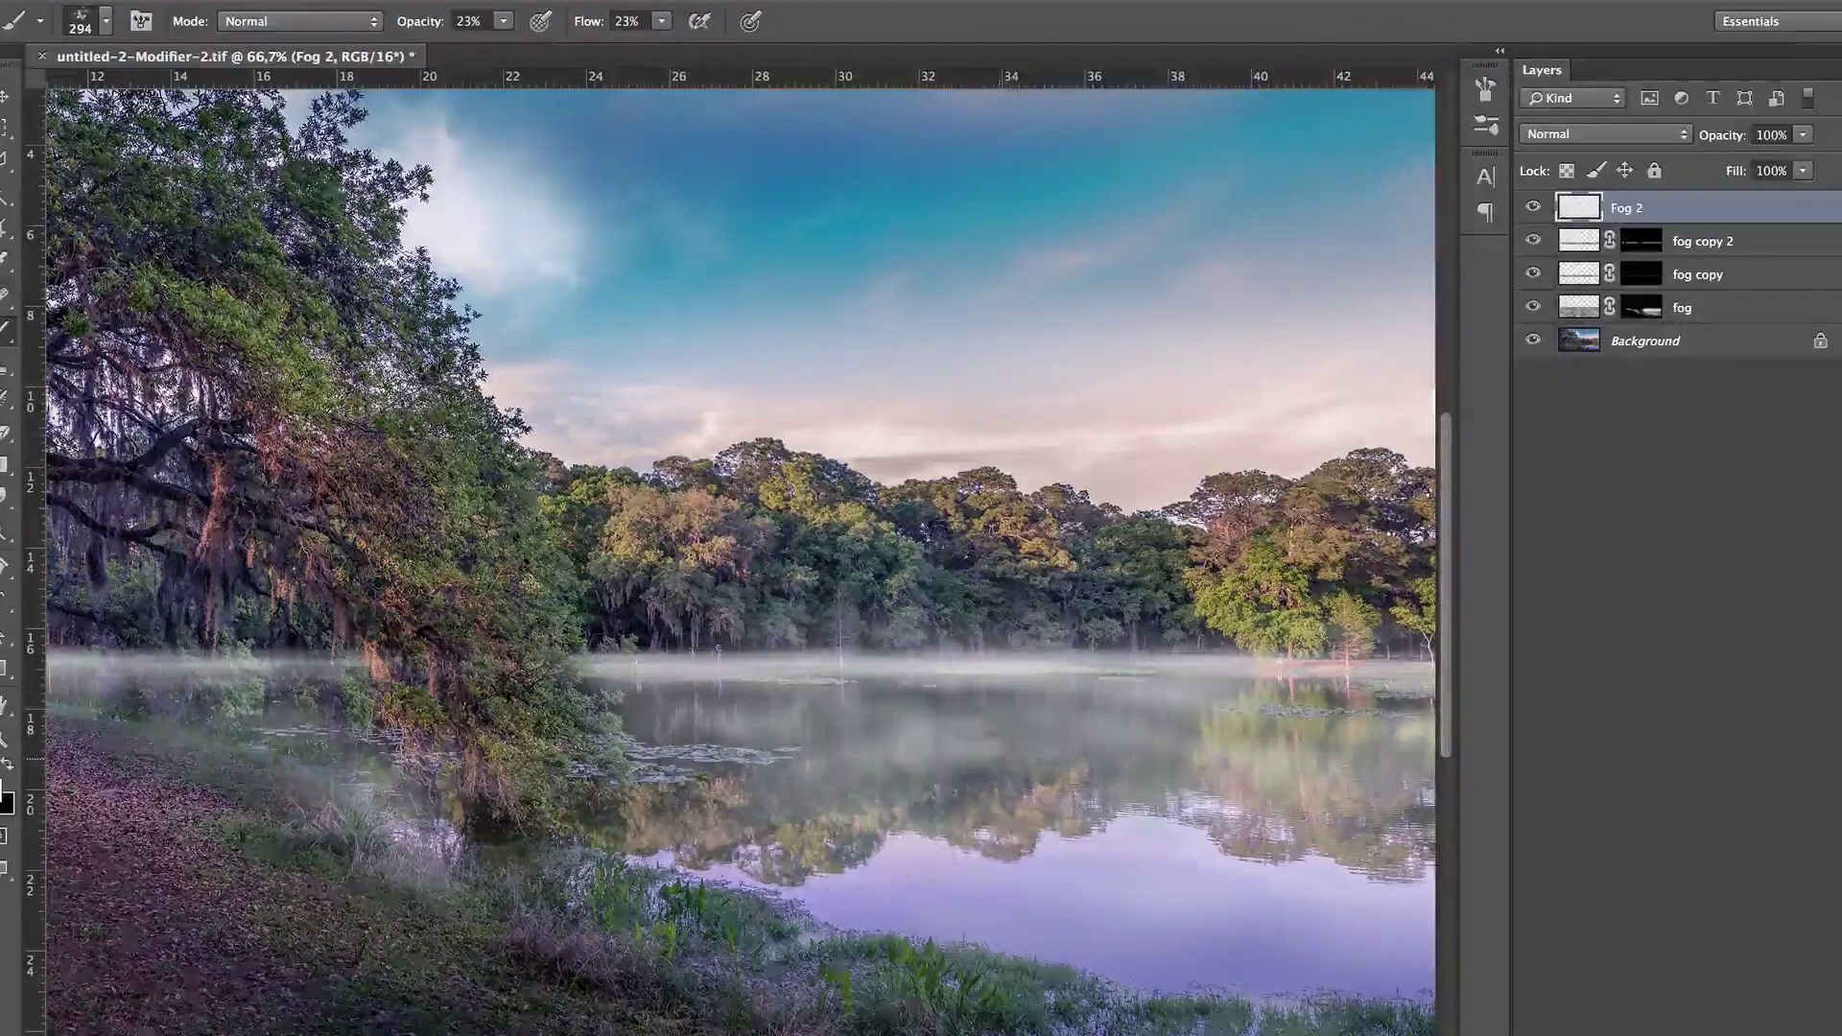
scroll(867, 716, right, 5)
scroll(867, 715, down, 1)
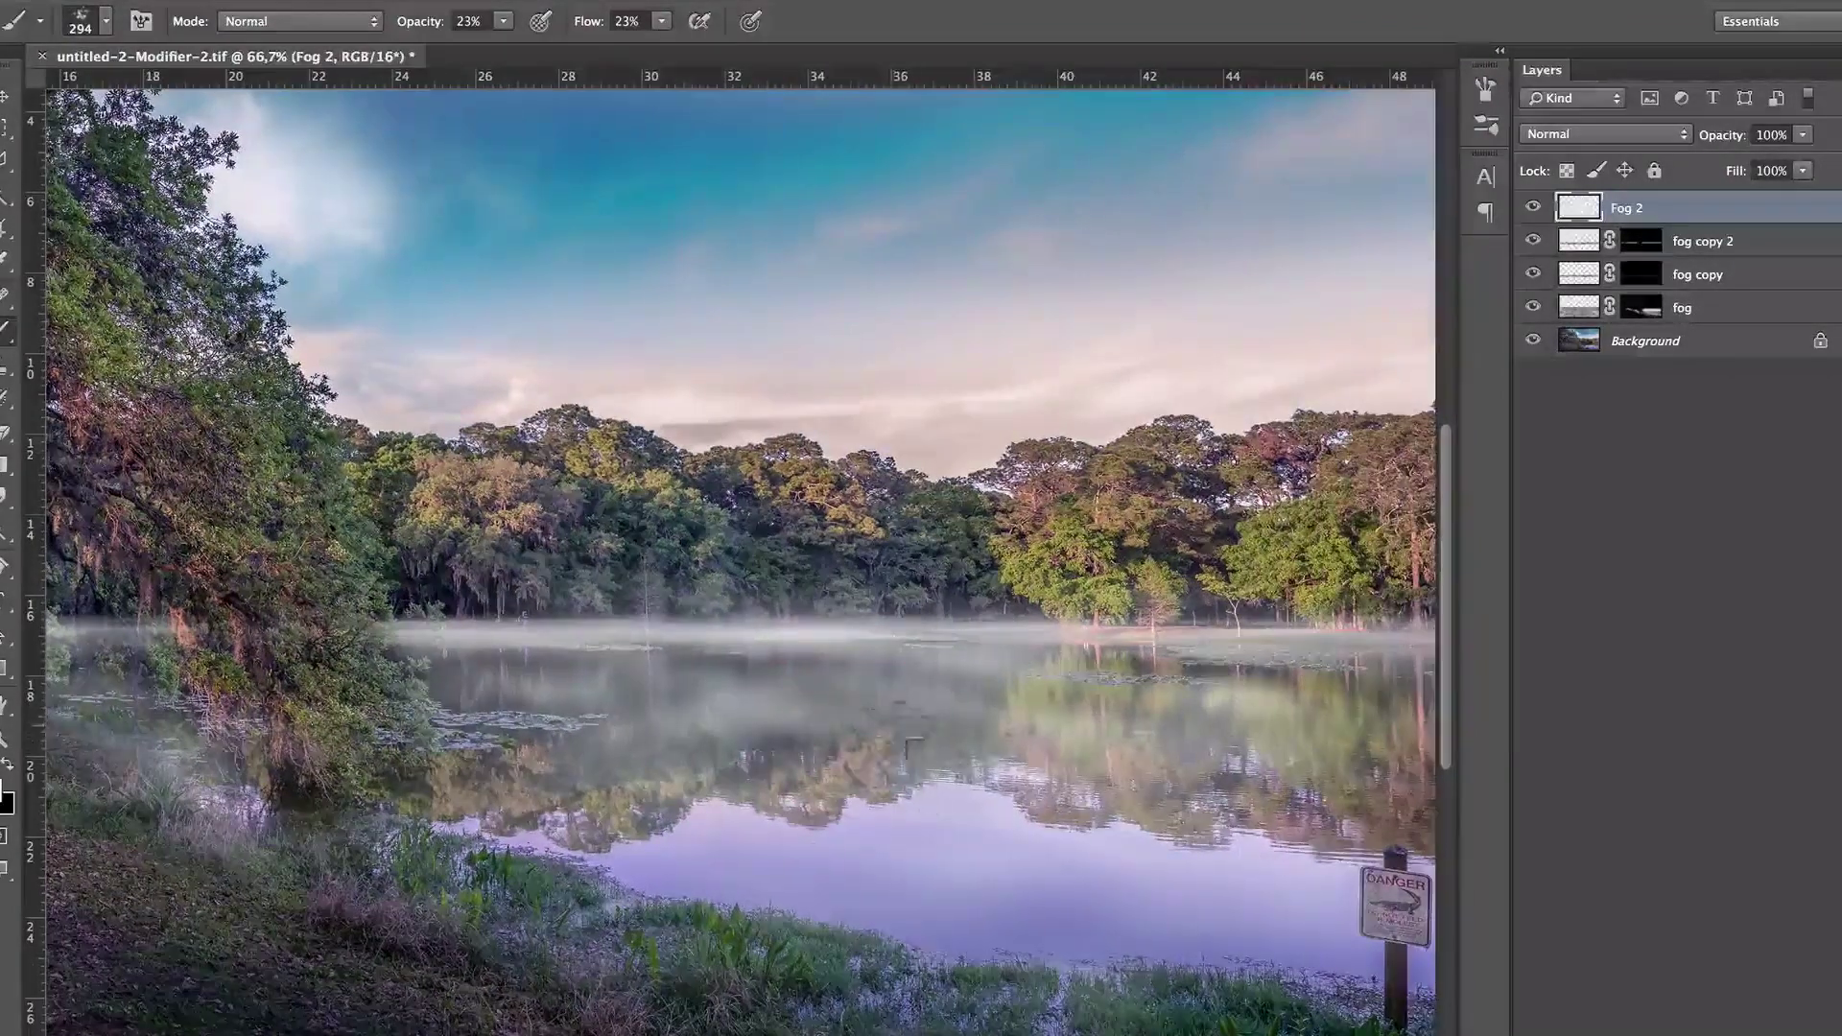
drag(948, 722, 950, 716)
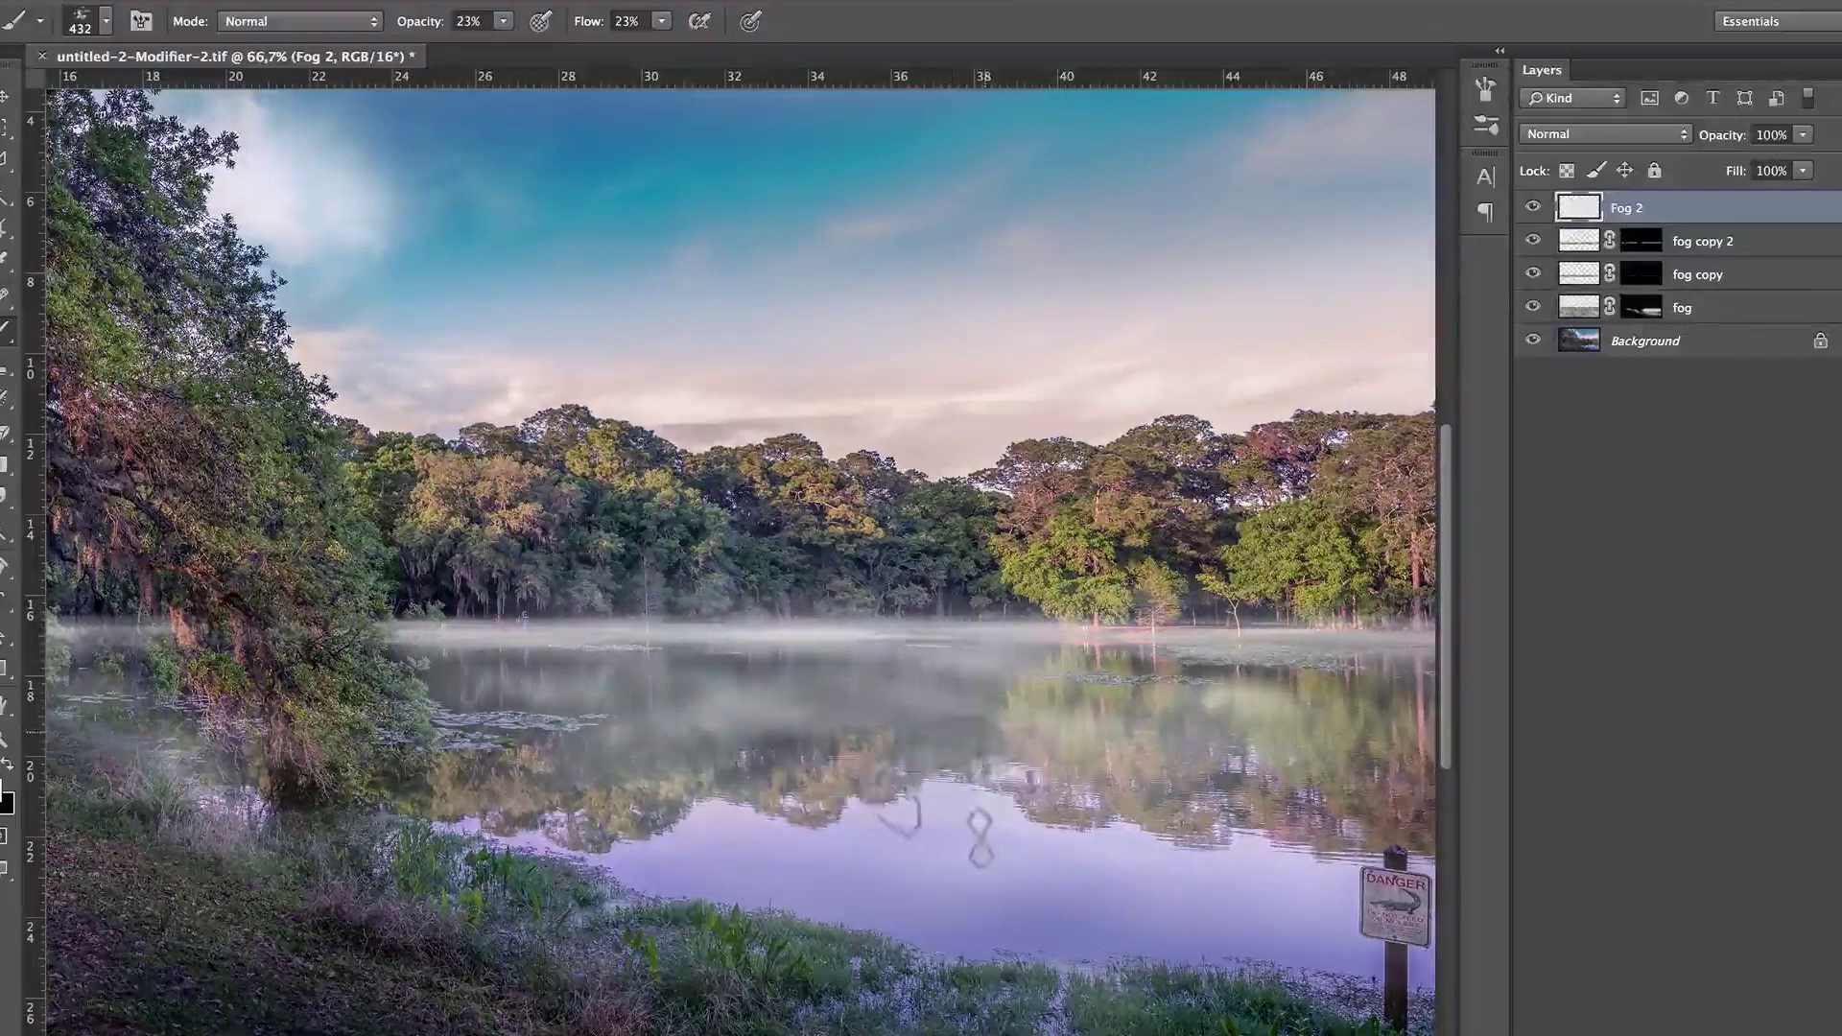
- Paint faint mist strokes across the lake on the Fog 2 layer
mouse_move(544, 743)
mouse_down()
mouse_move(840, 804)
mouse_move(1076, 811)
mouse_move(793, 835)
mouse_up()
drag(1275, 794, 893, 768)
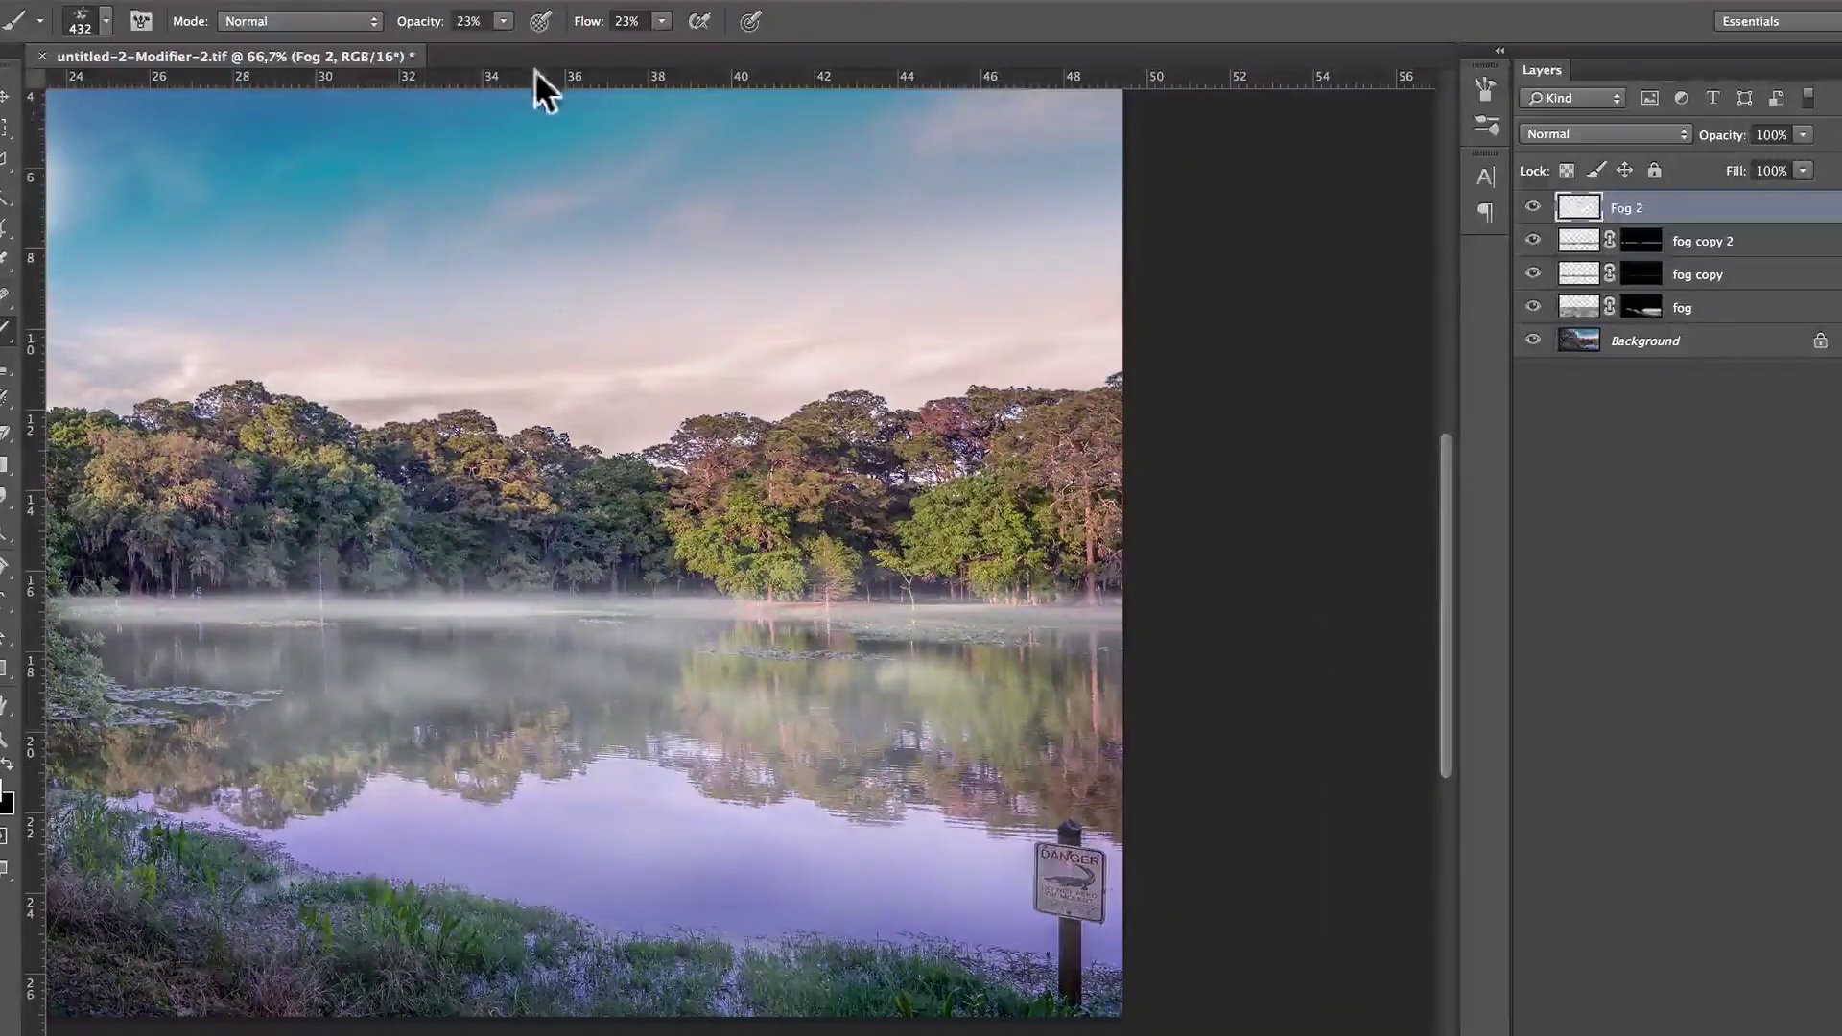
drag(782, 741, 698, 801)
drag(400, 719, 1097, 724)
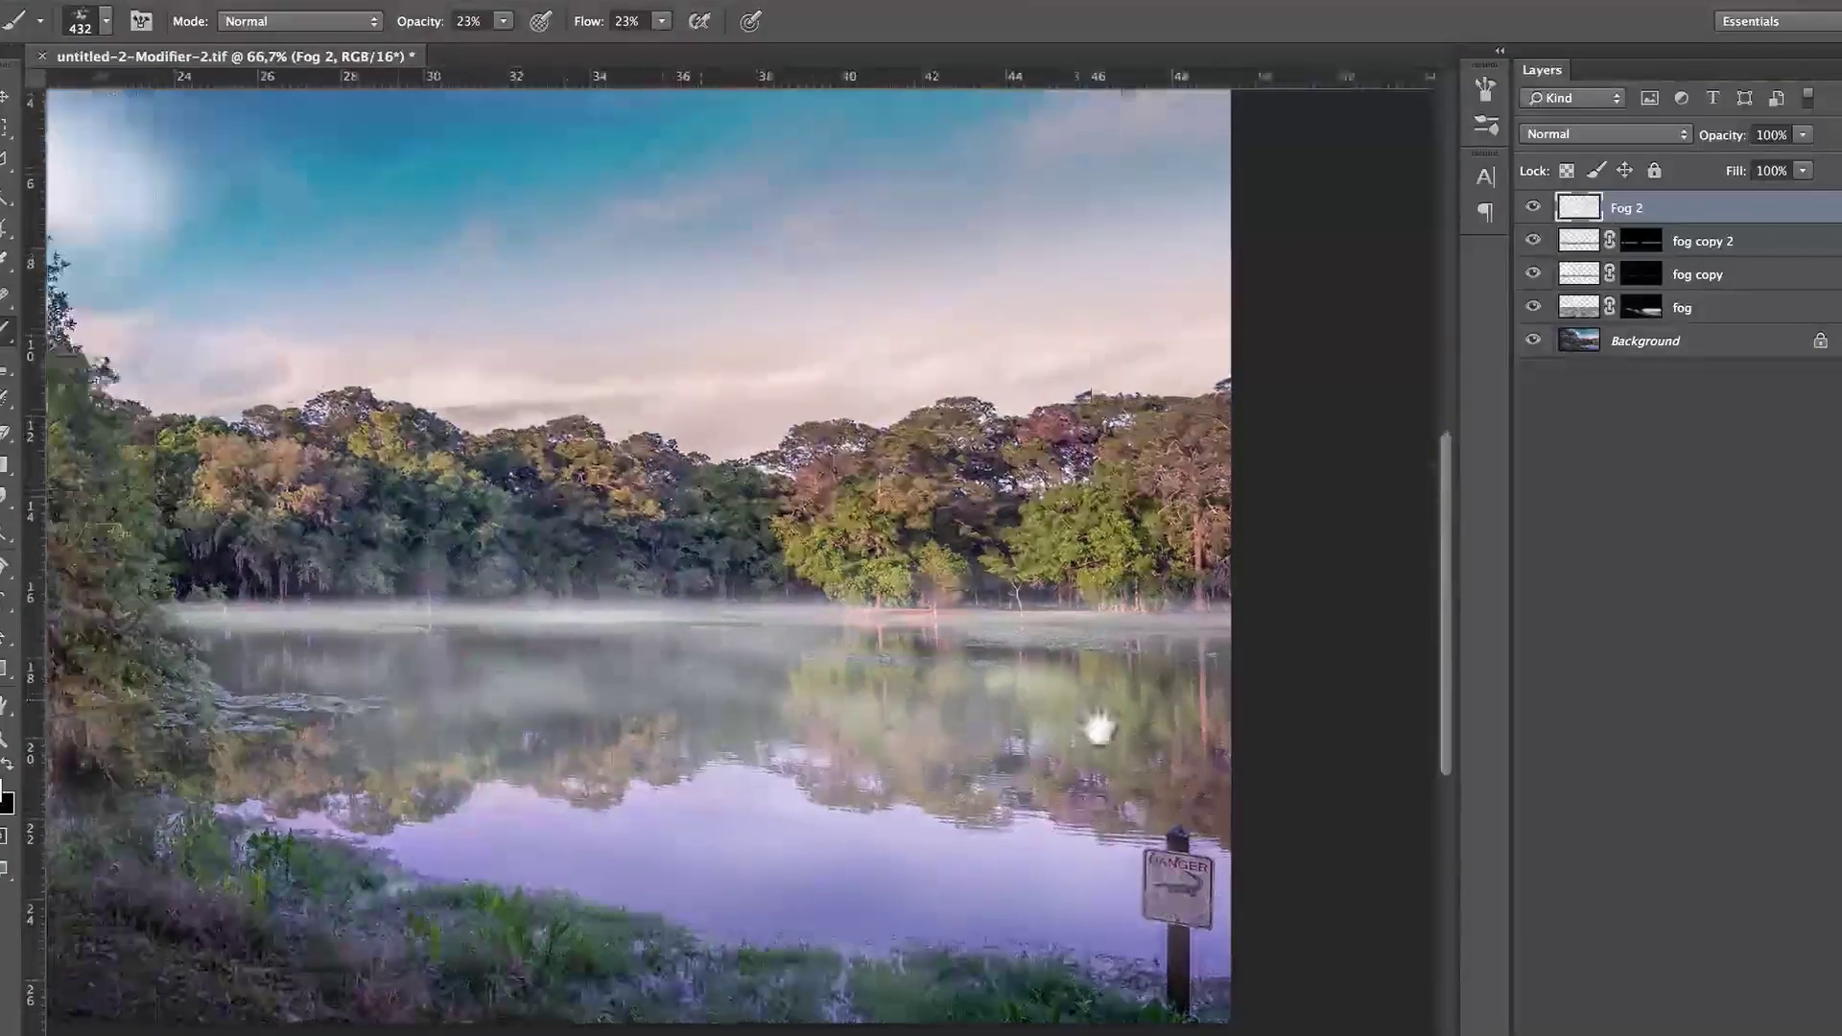
click(1229, 736)
drag(868, 785, 925, 844)
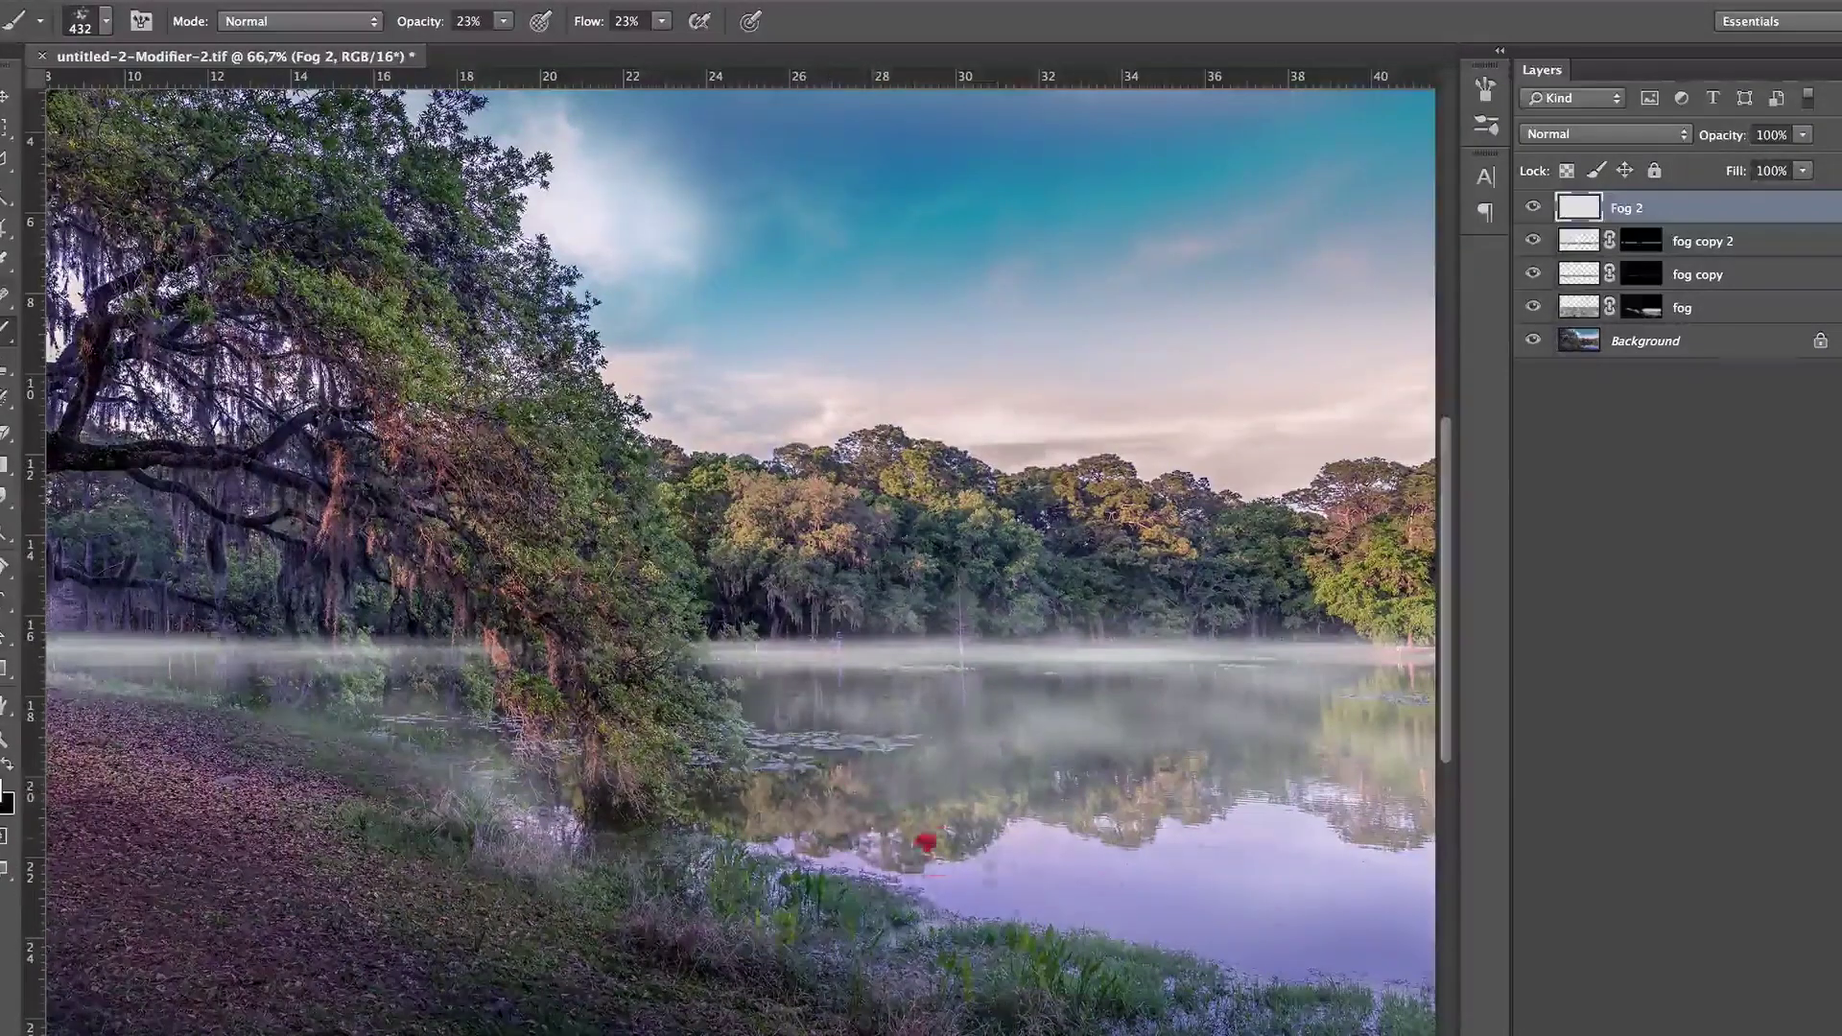
click(1336, 925)
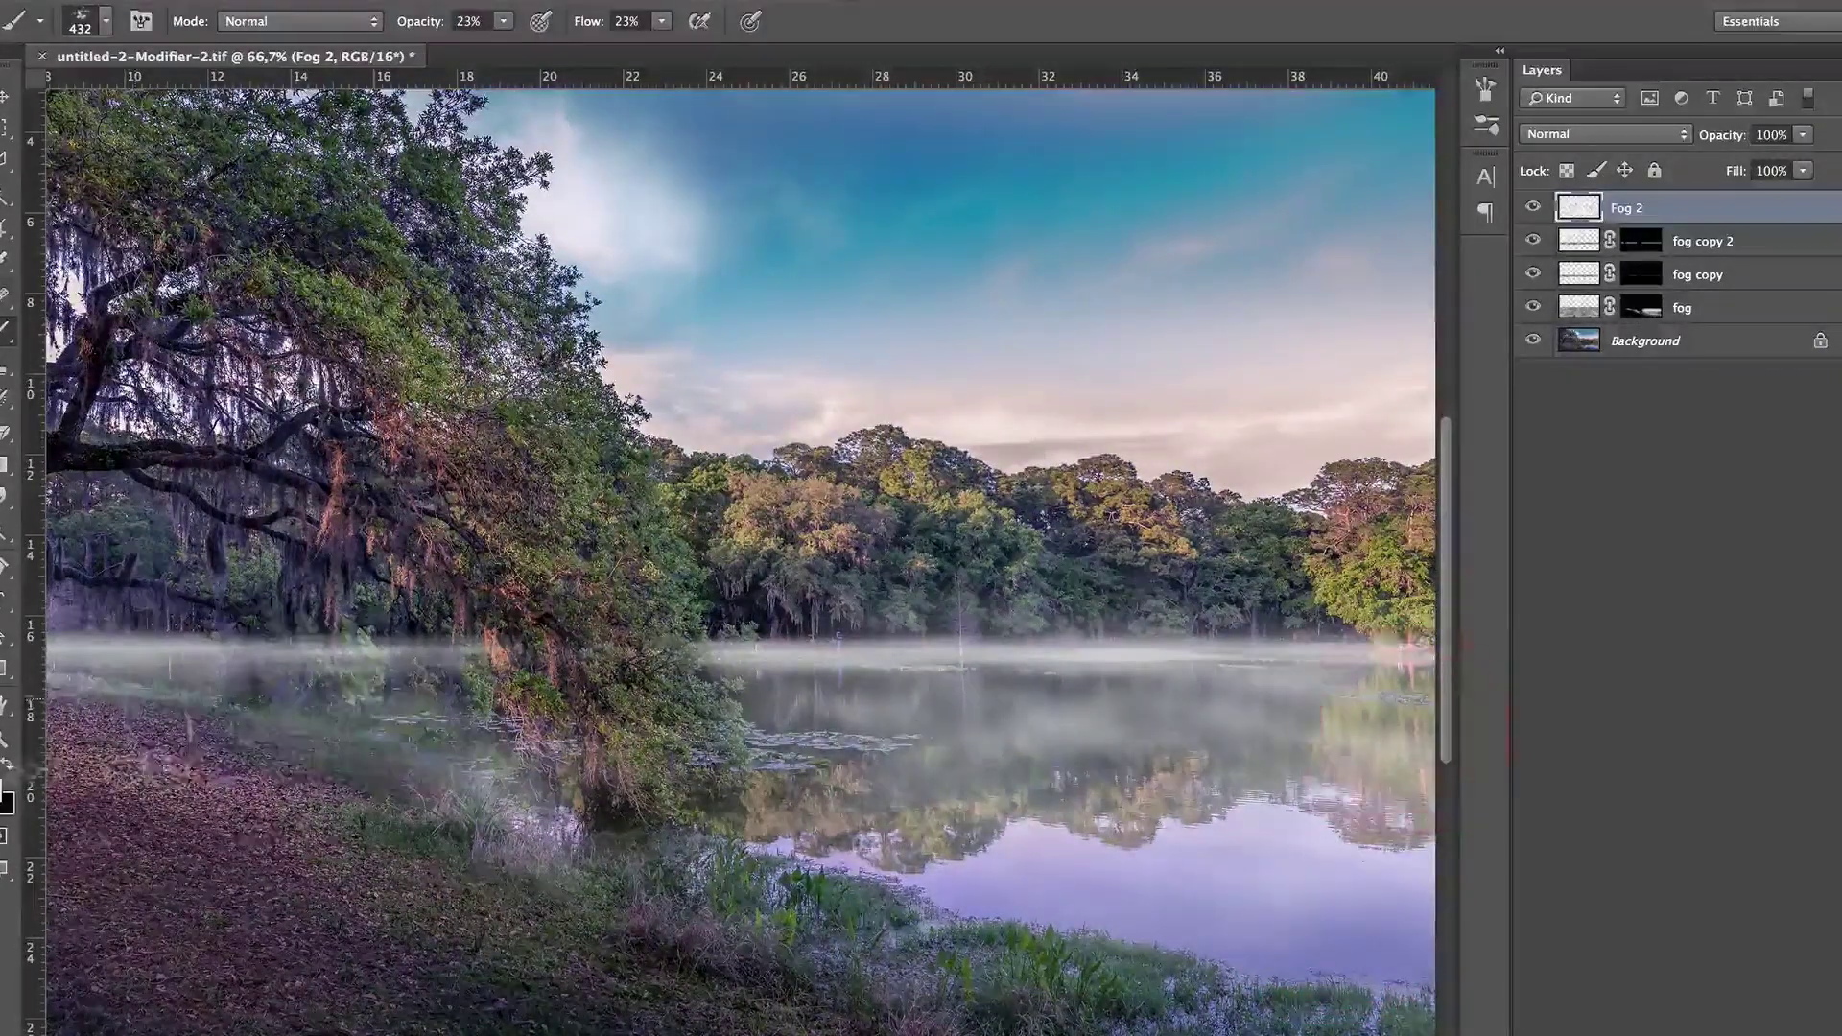
- Brush mist over the left shore and right side of the lake, then compare Fog 2 on and off
click(285, 693)
drag(523, 812, 535, 814)
click(1052, 949)
mouse_move(1052, 949)
mouse_down()
mouse_move(794, 669)
mouse_move(753, 652)
mouse_up()
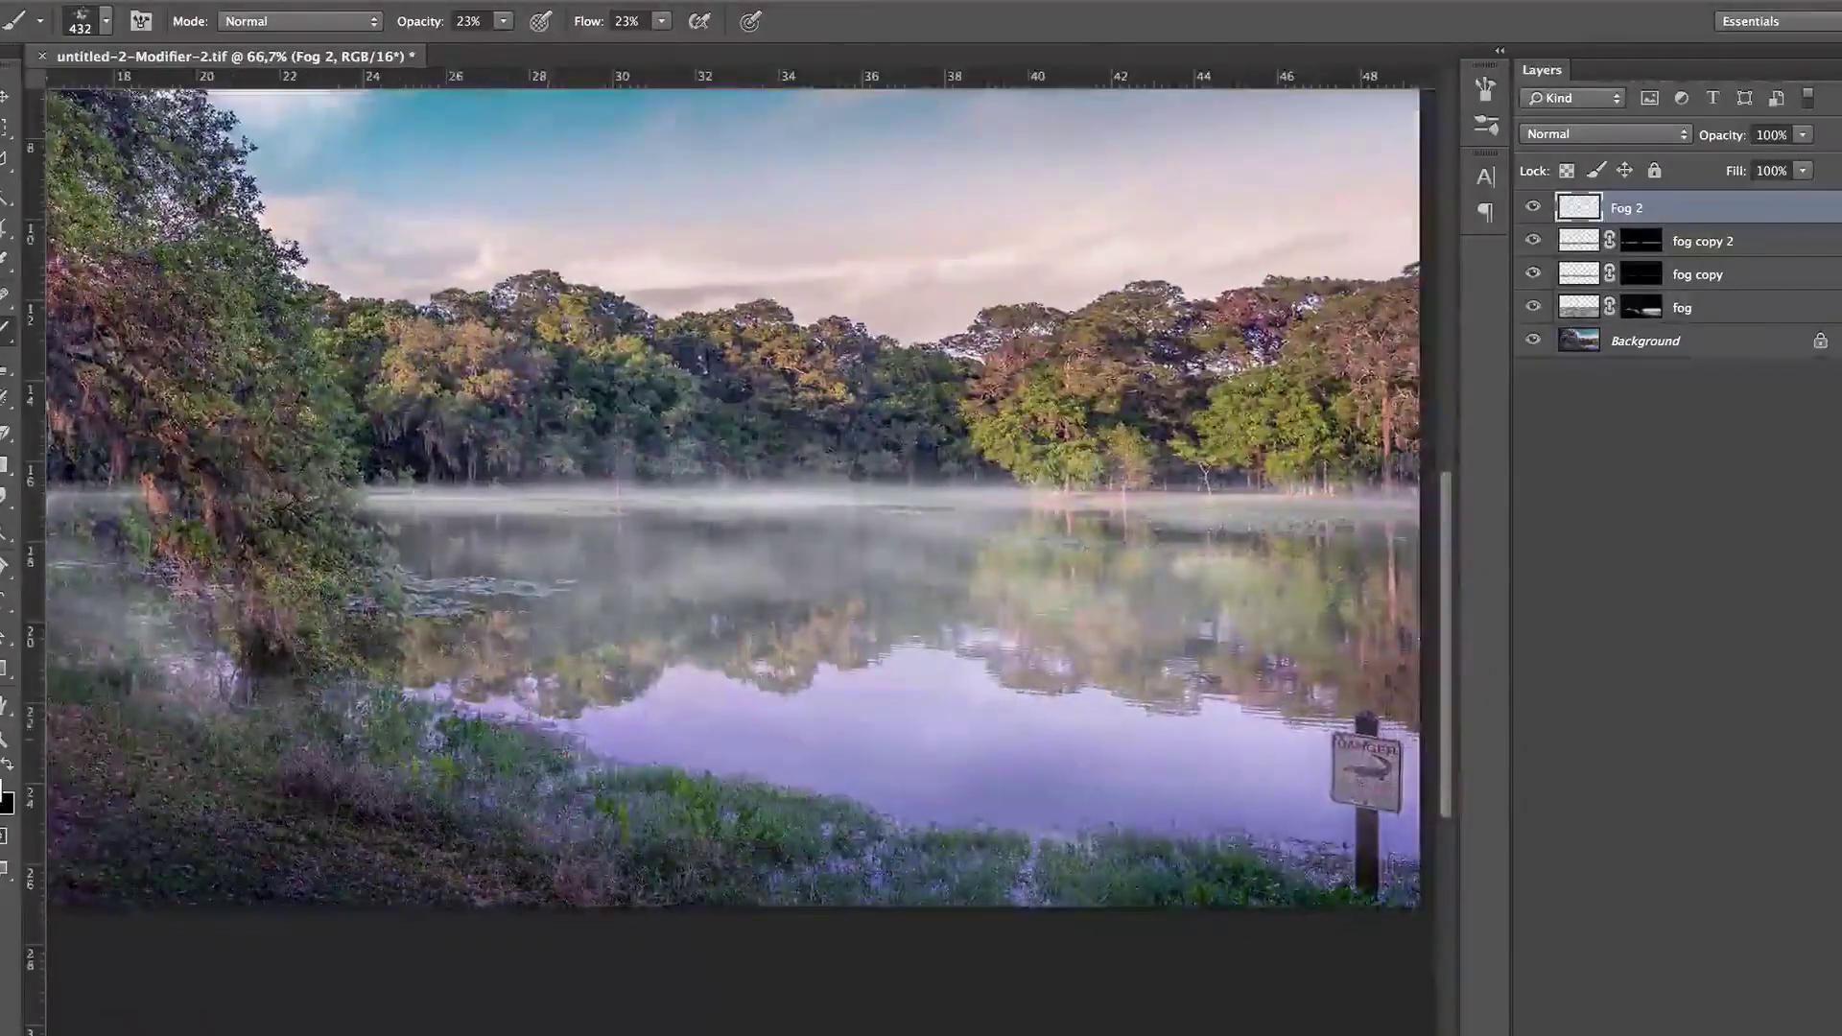
click(777, 765)
mouse_move(1134, 787)
mouse_down()
mouse_move(1205, 662)
mouse_move(927, 685)
mouse_up()
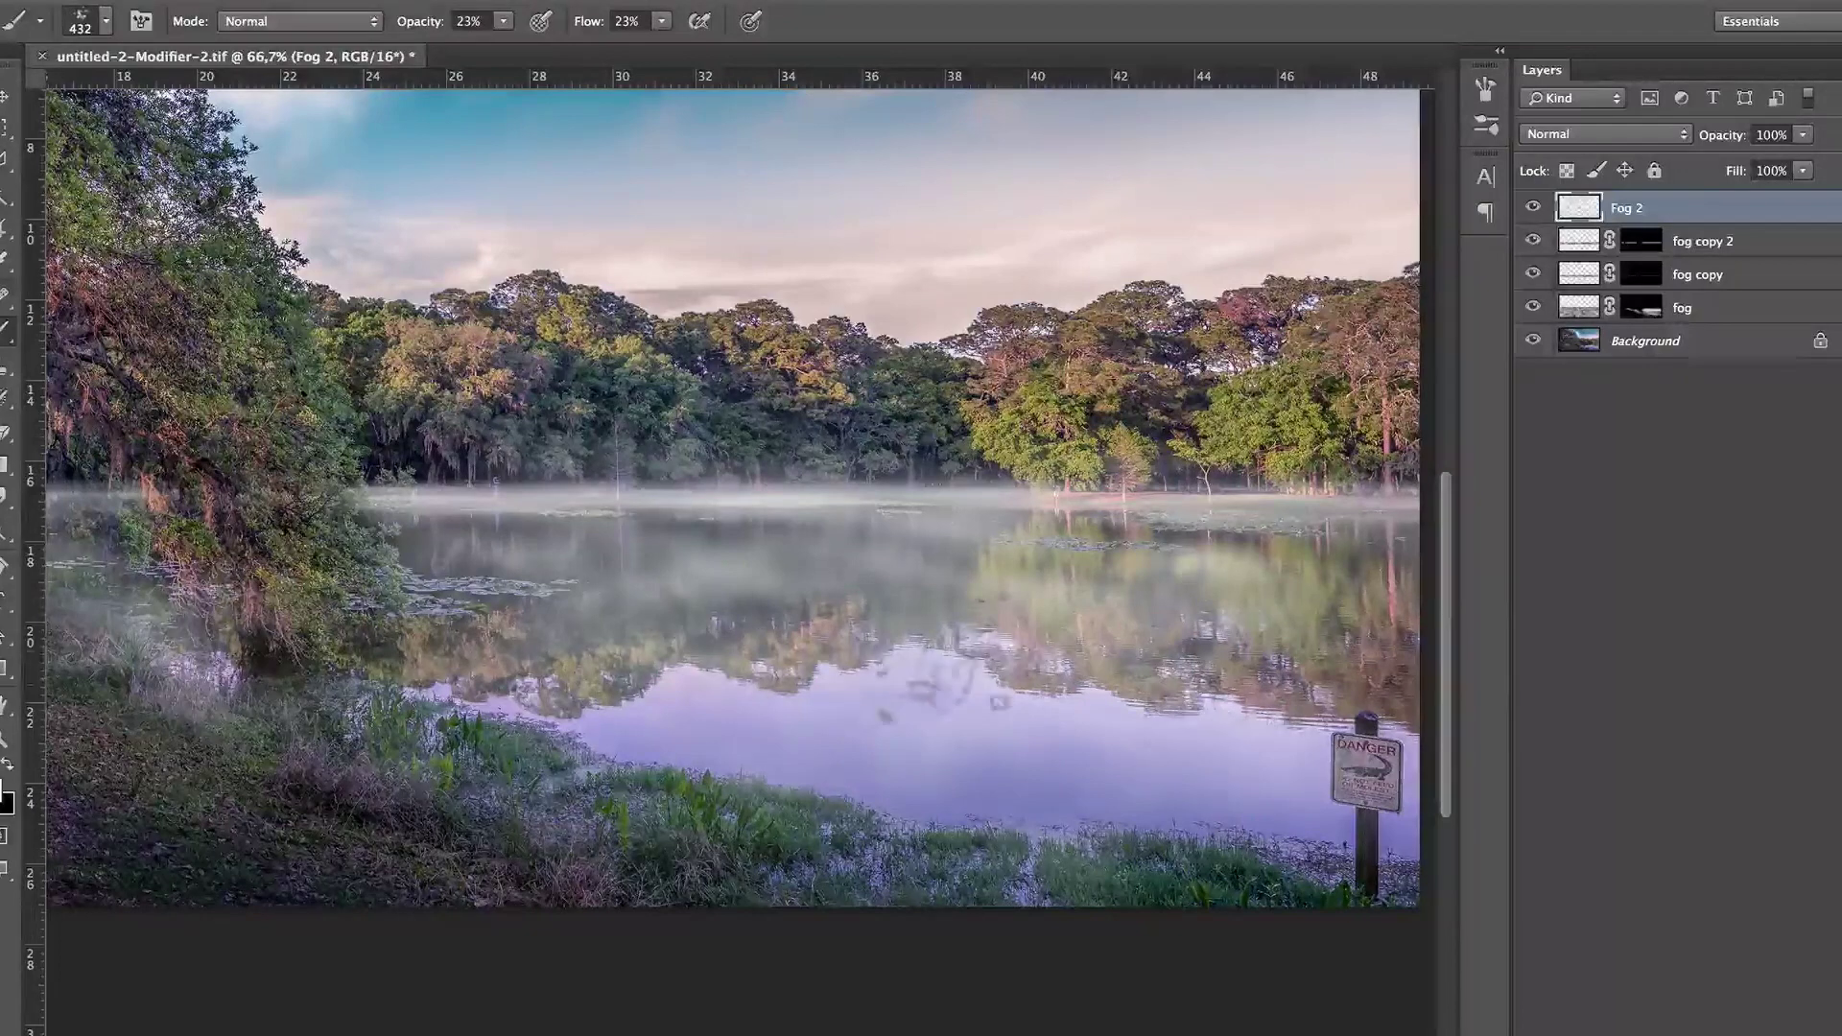
drag(850, 550, 1228, 633)
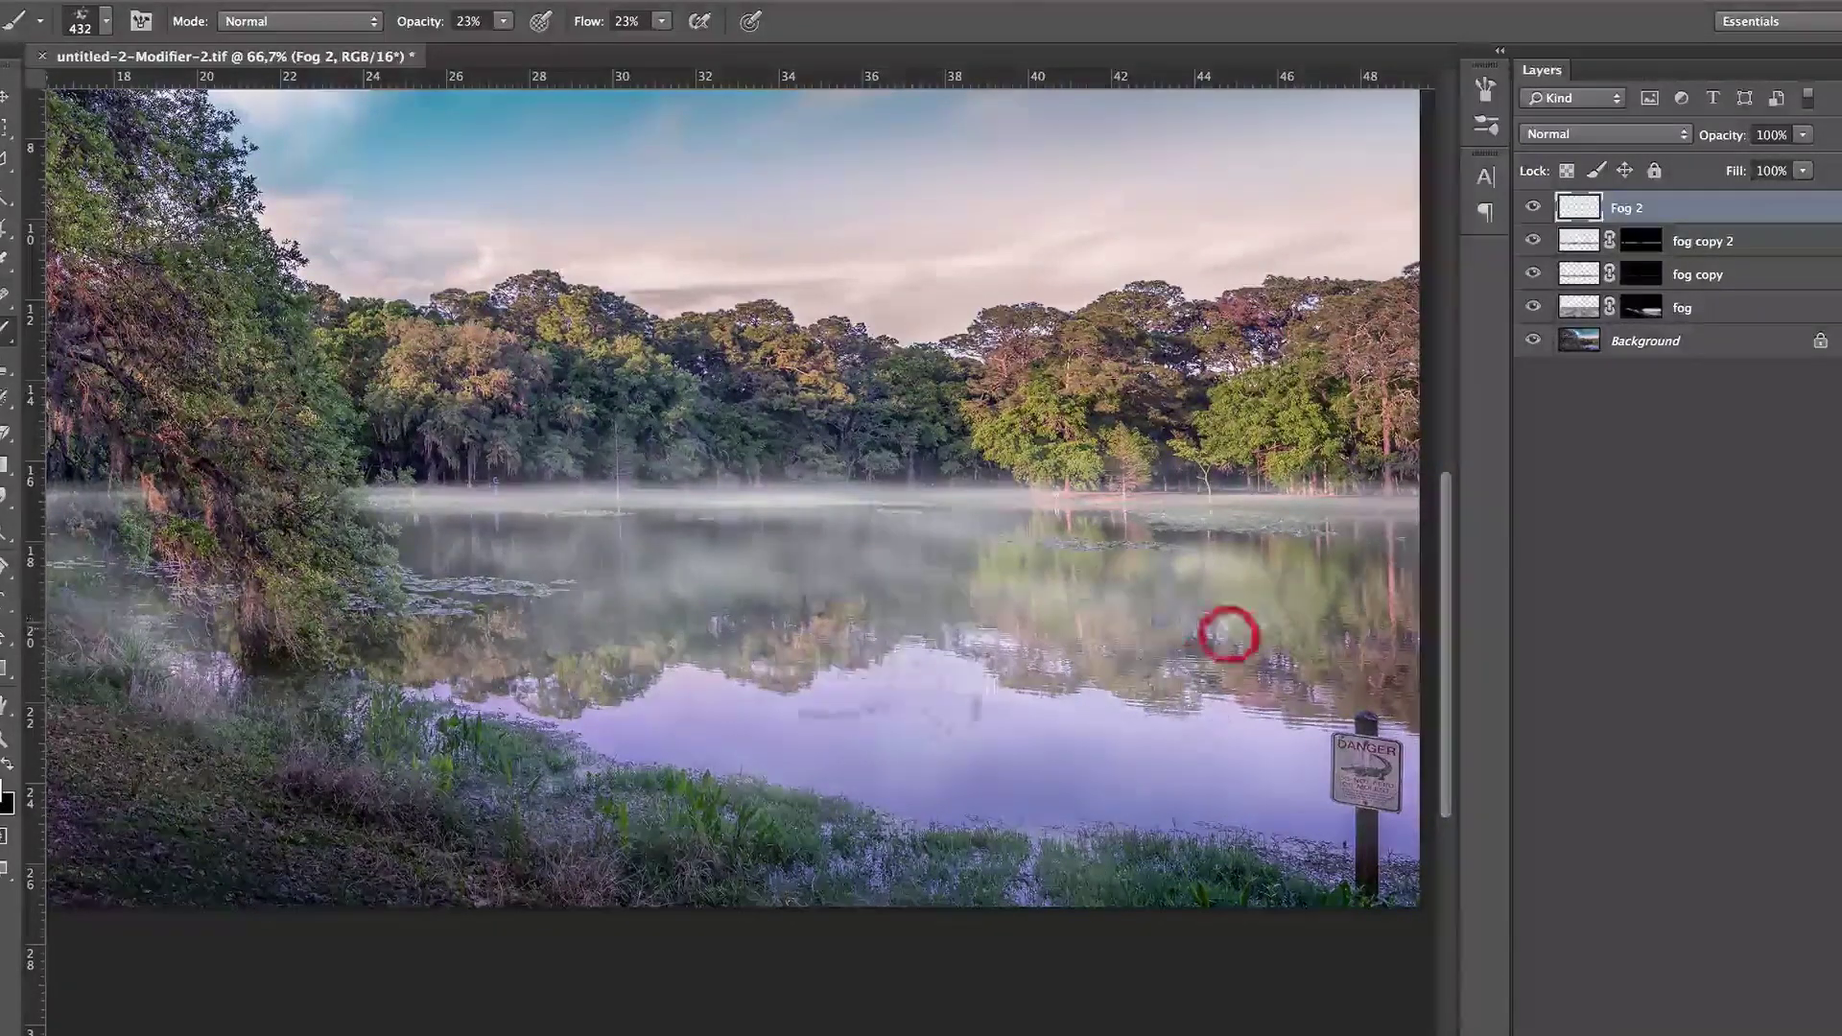
click(1533, 207)
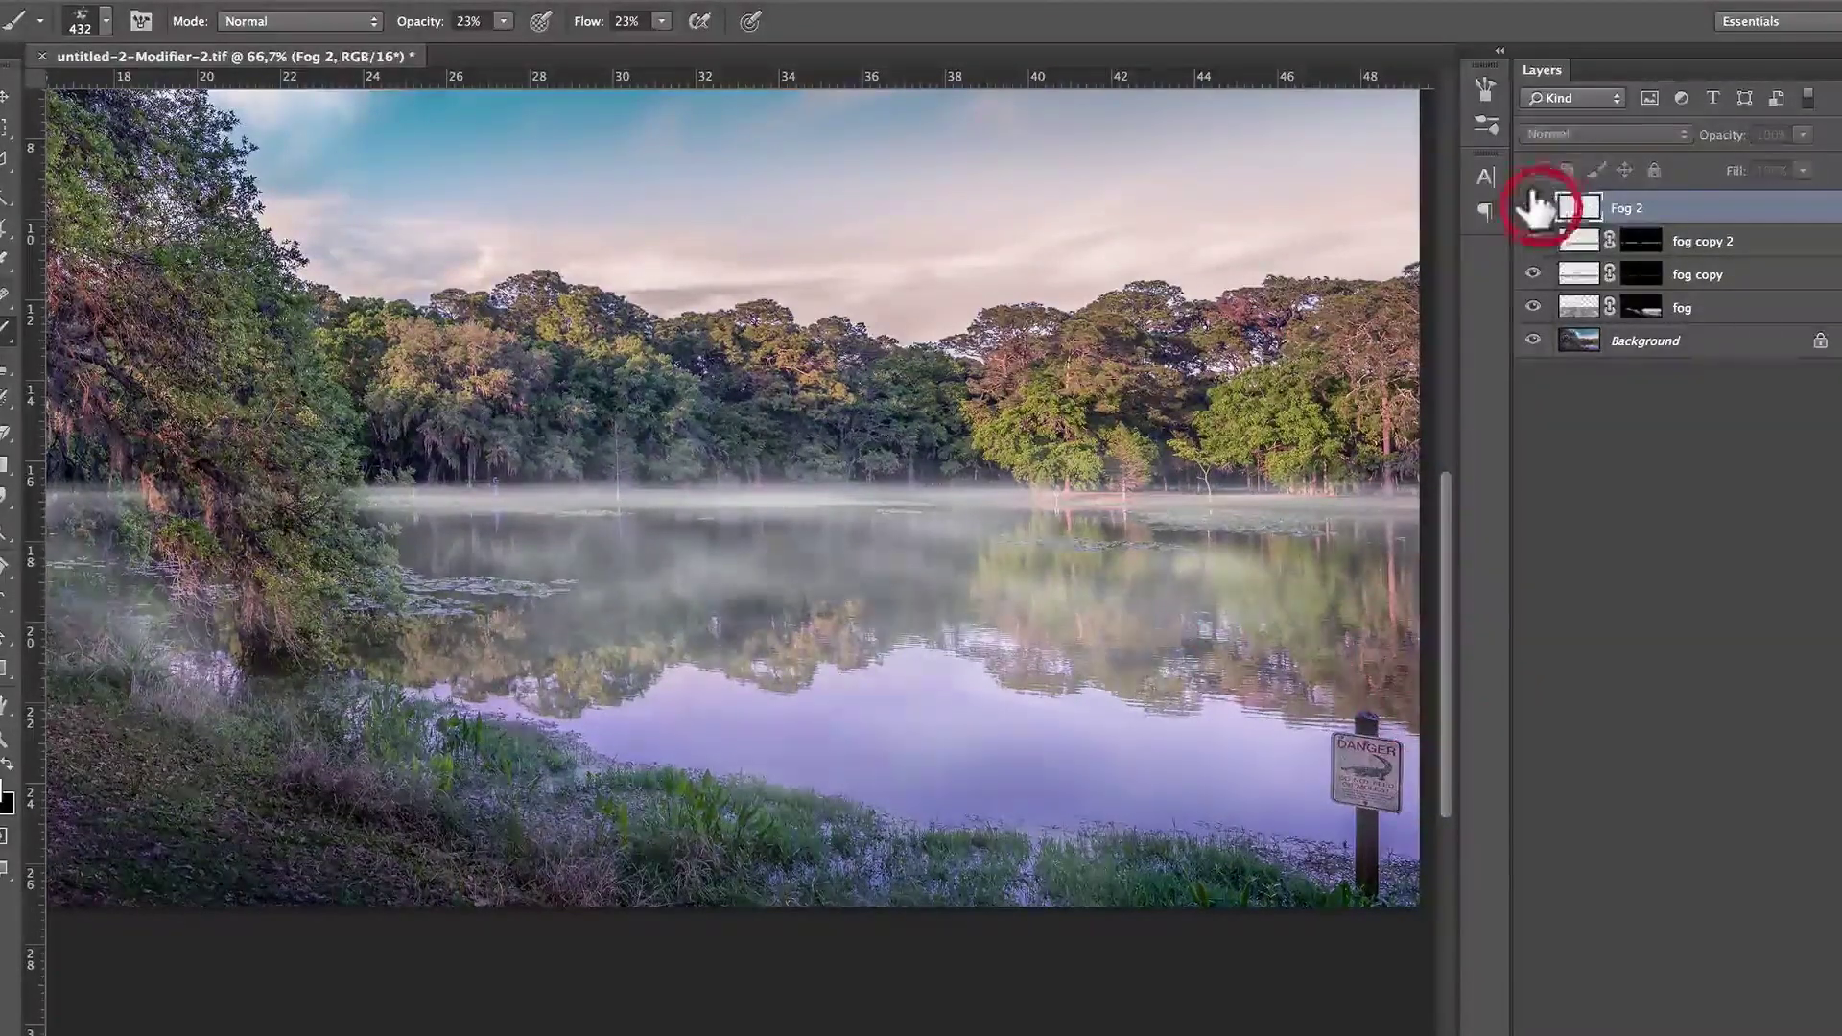
click(1533, 208)
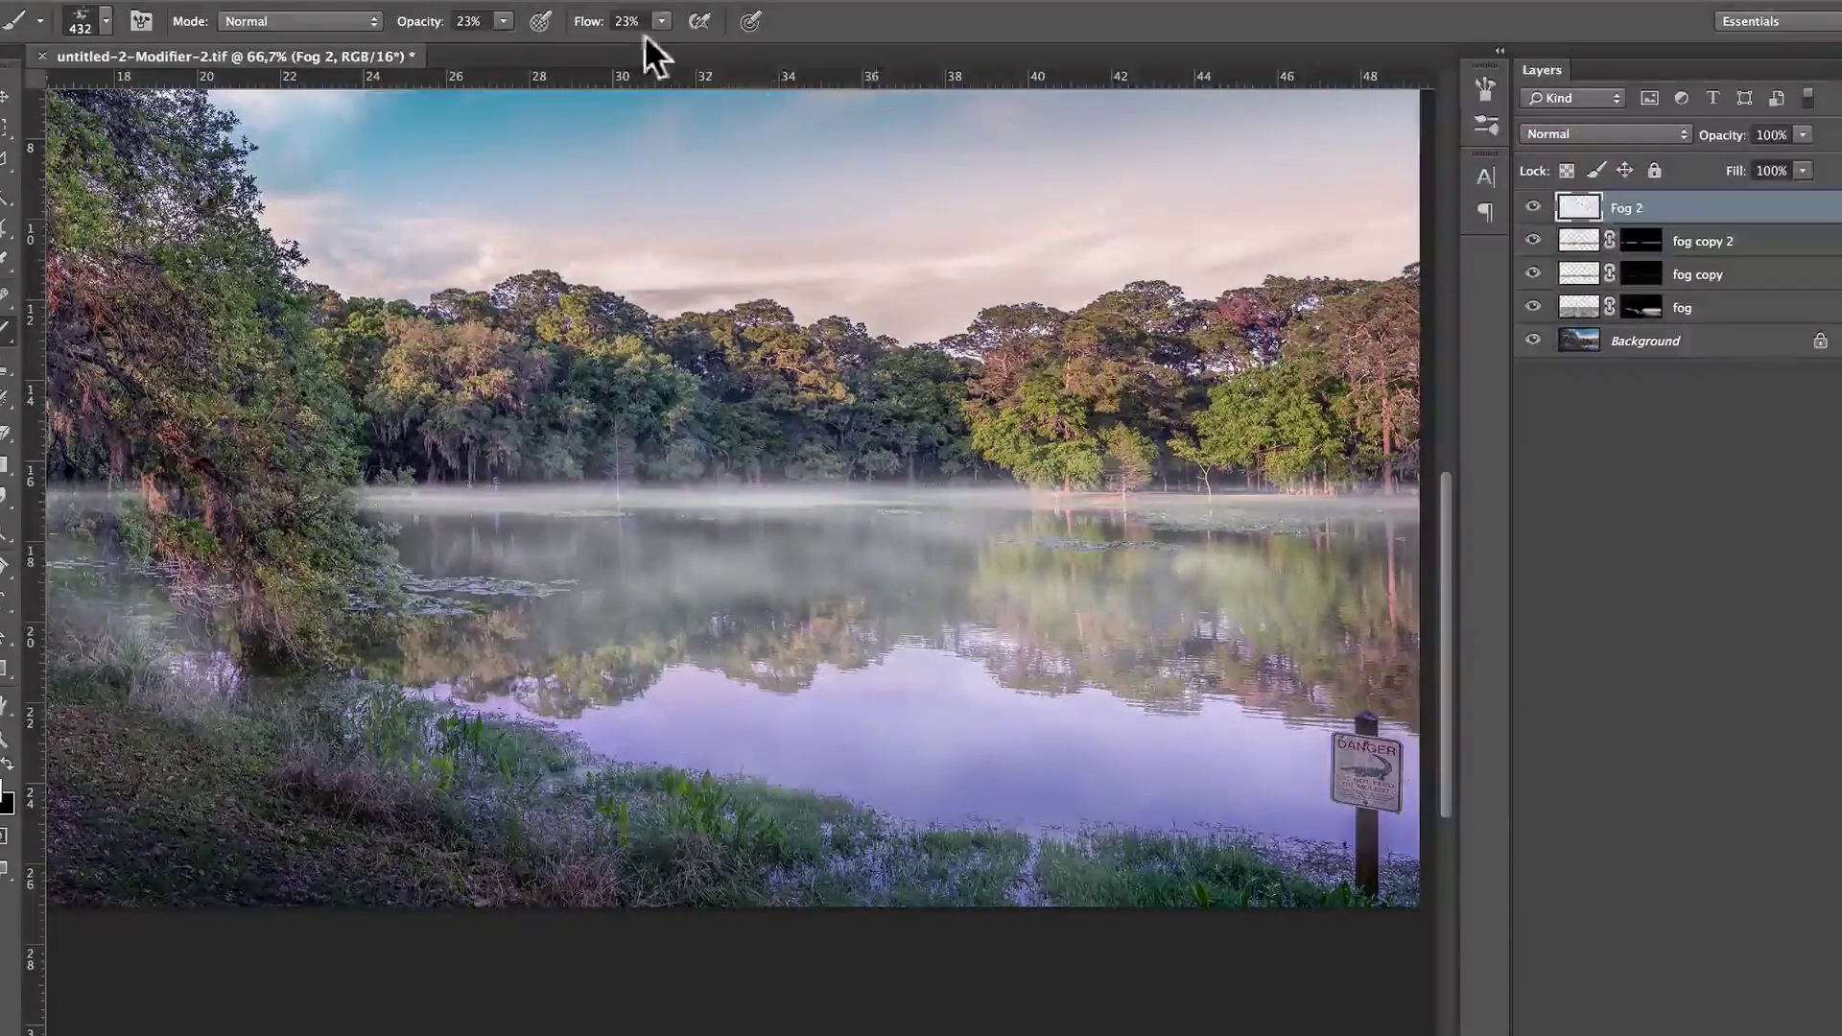
- Set brush flow to 35% and opacity to 39%, and paint mist across the lake
drag(576, 22, 597, 22)
drag(441, 25, 464, 149)
mouse_move(782, 566)
mouse_down()
mouse_move(1172, 567)
mouse_move(710, 578)
mouse_up()
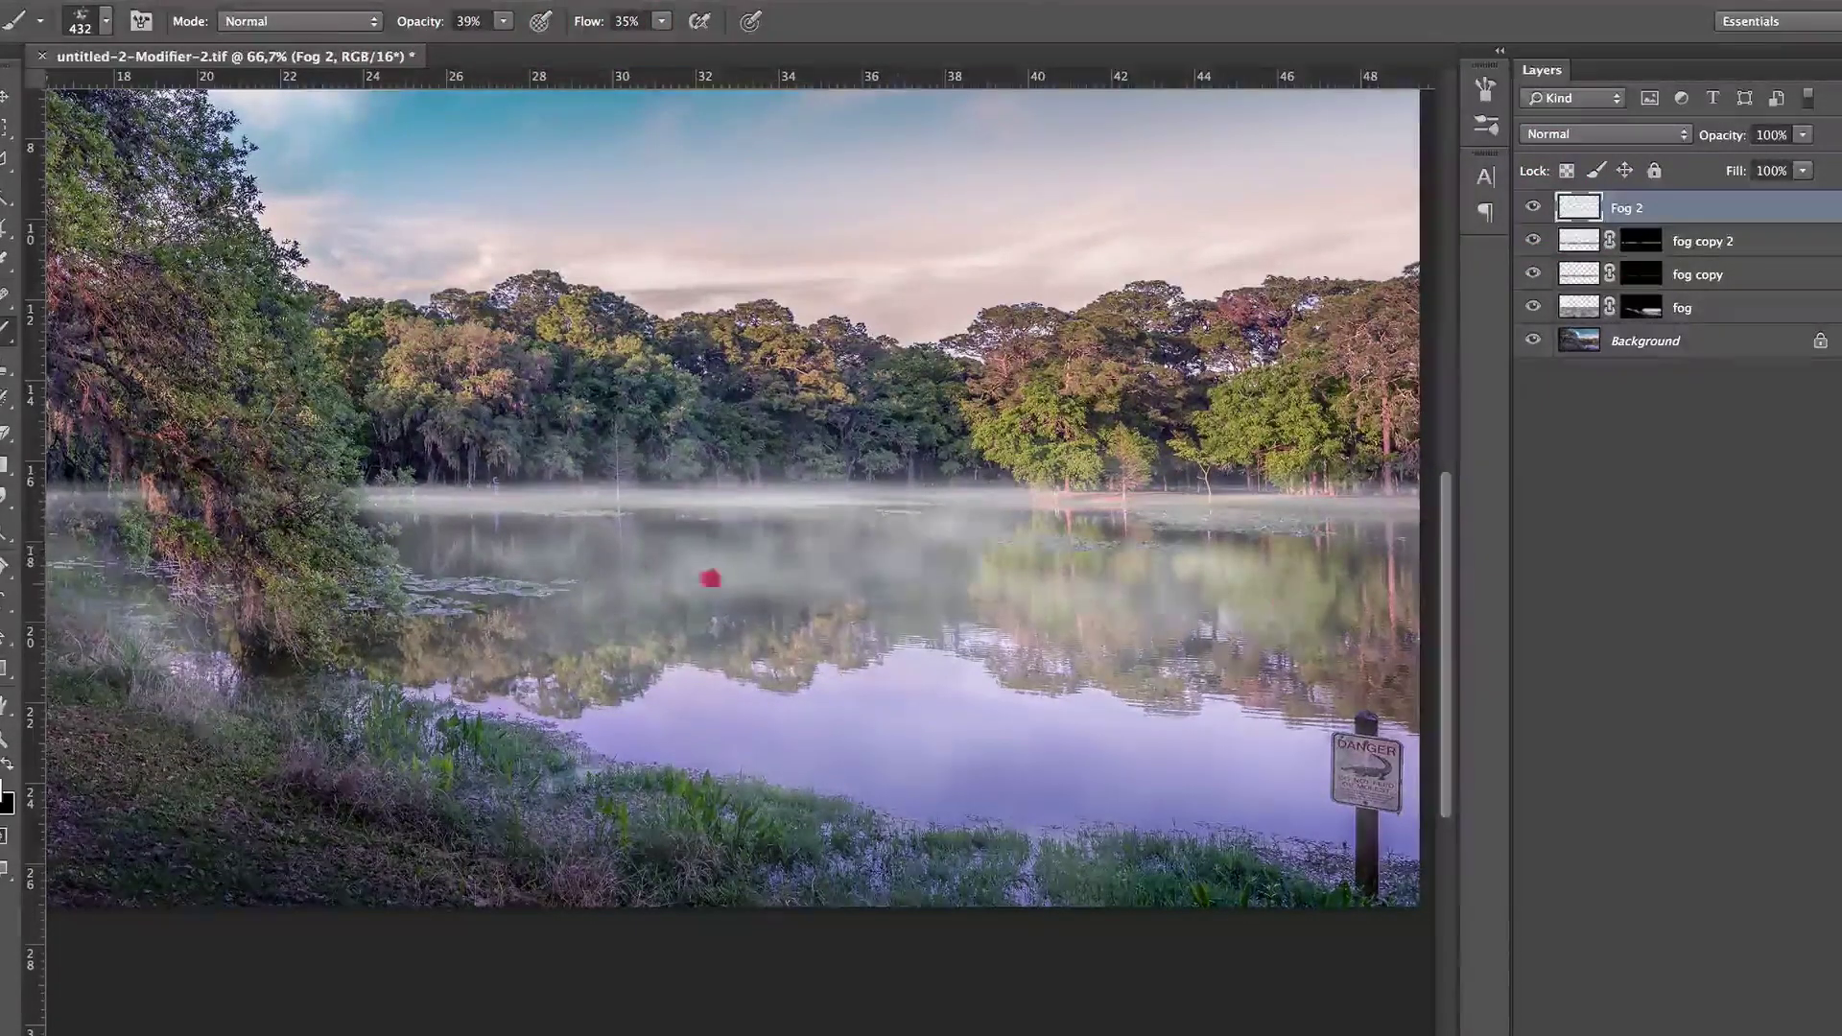
mouse_move(424, 535)
mouse_down()
mouse_move(588, 691)
mouse_move(781, 650)
mouse_move(1247, 676)
mouse_up()
click(995, 666)
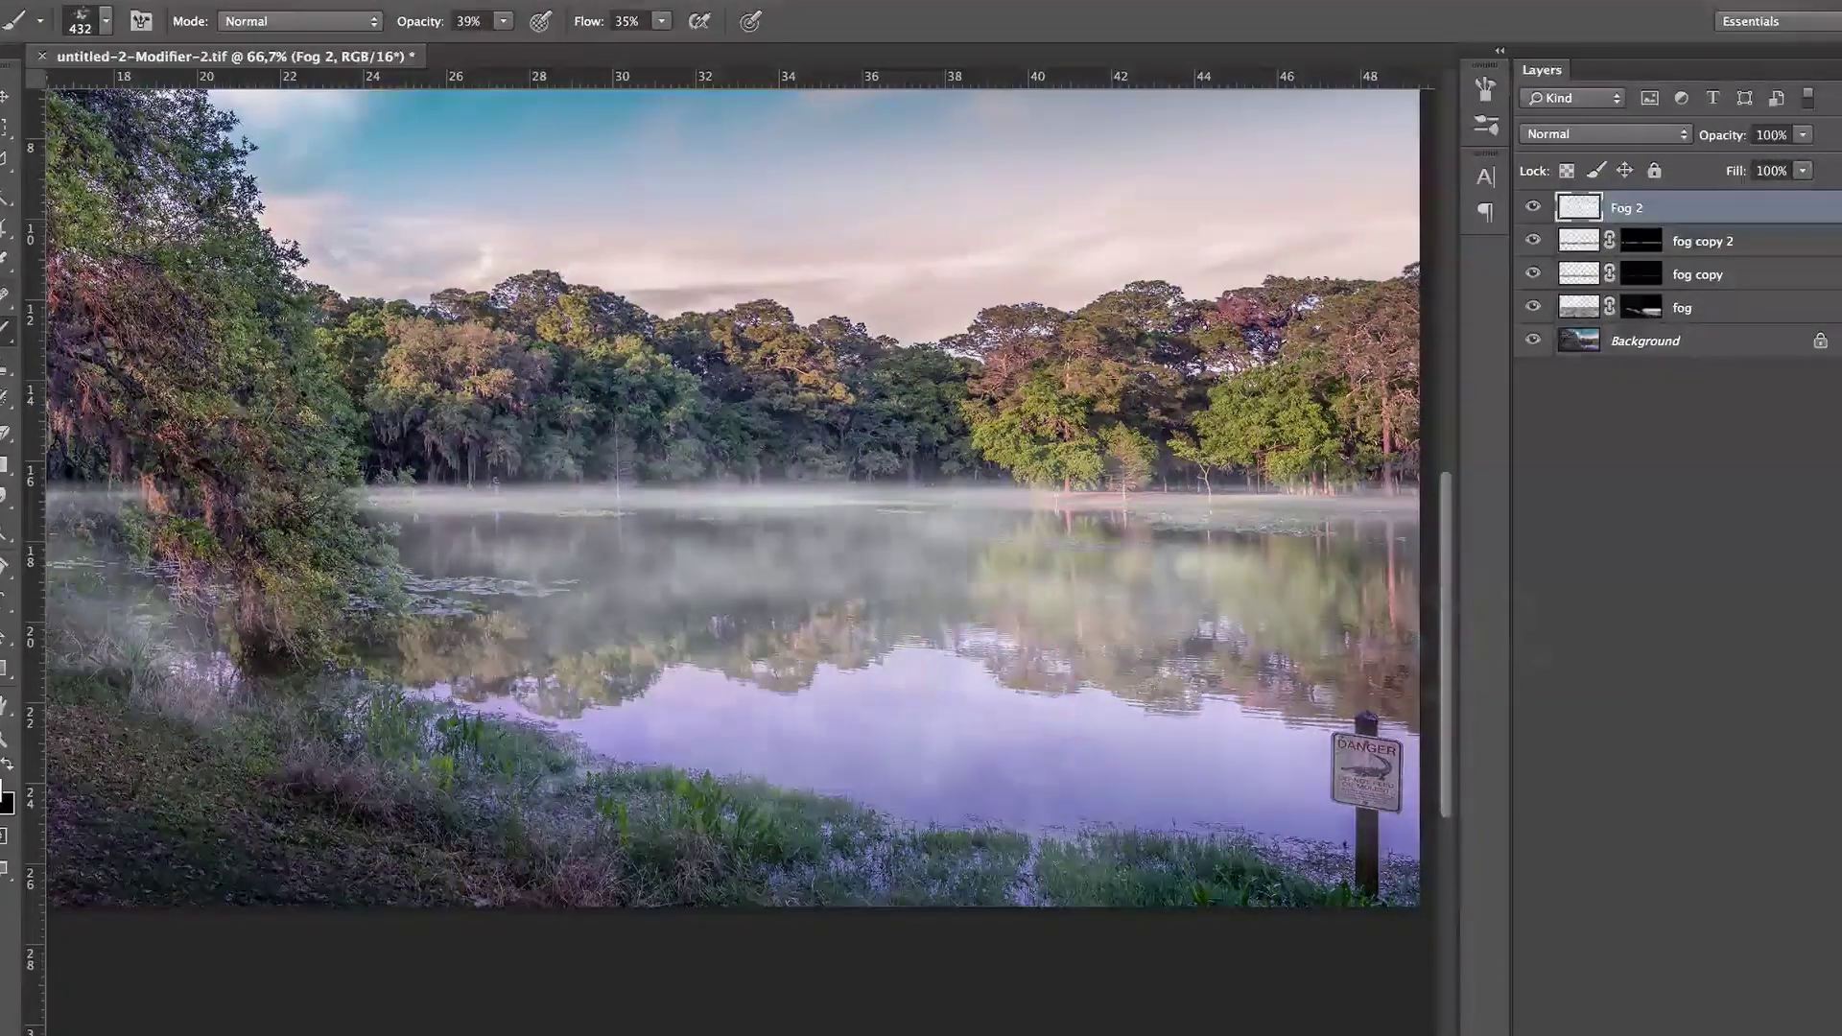
- Drop brush opacity to 27% and flow to 22%, then dab more mist over the lake
mouse_move(410, 23)
mouse_down()
mouse_move(374, 20)
mouse_move(394, 21)
mouse_up()
drag(575, 21, 544, 21)
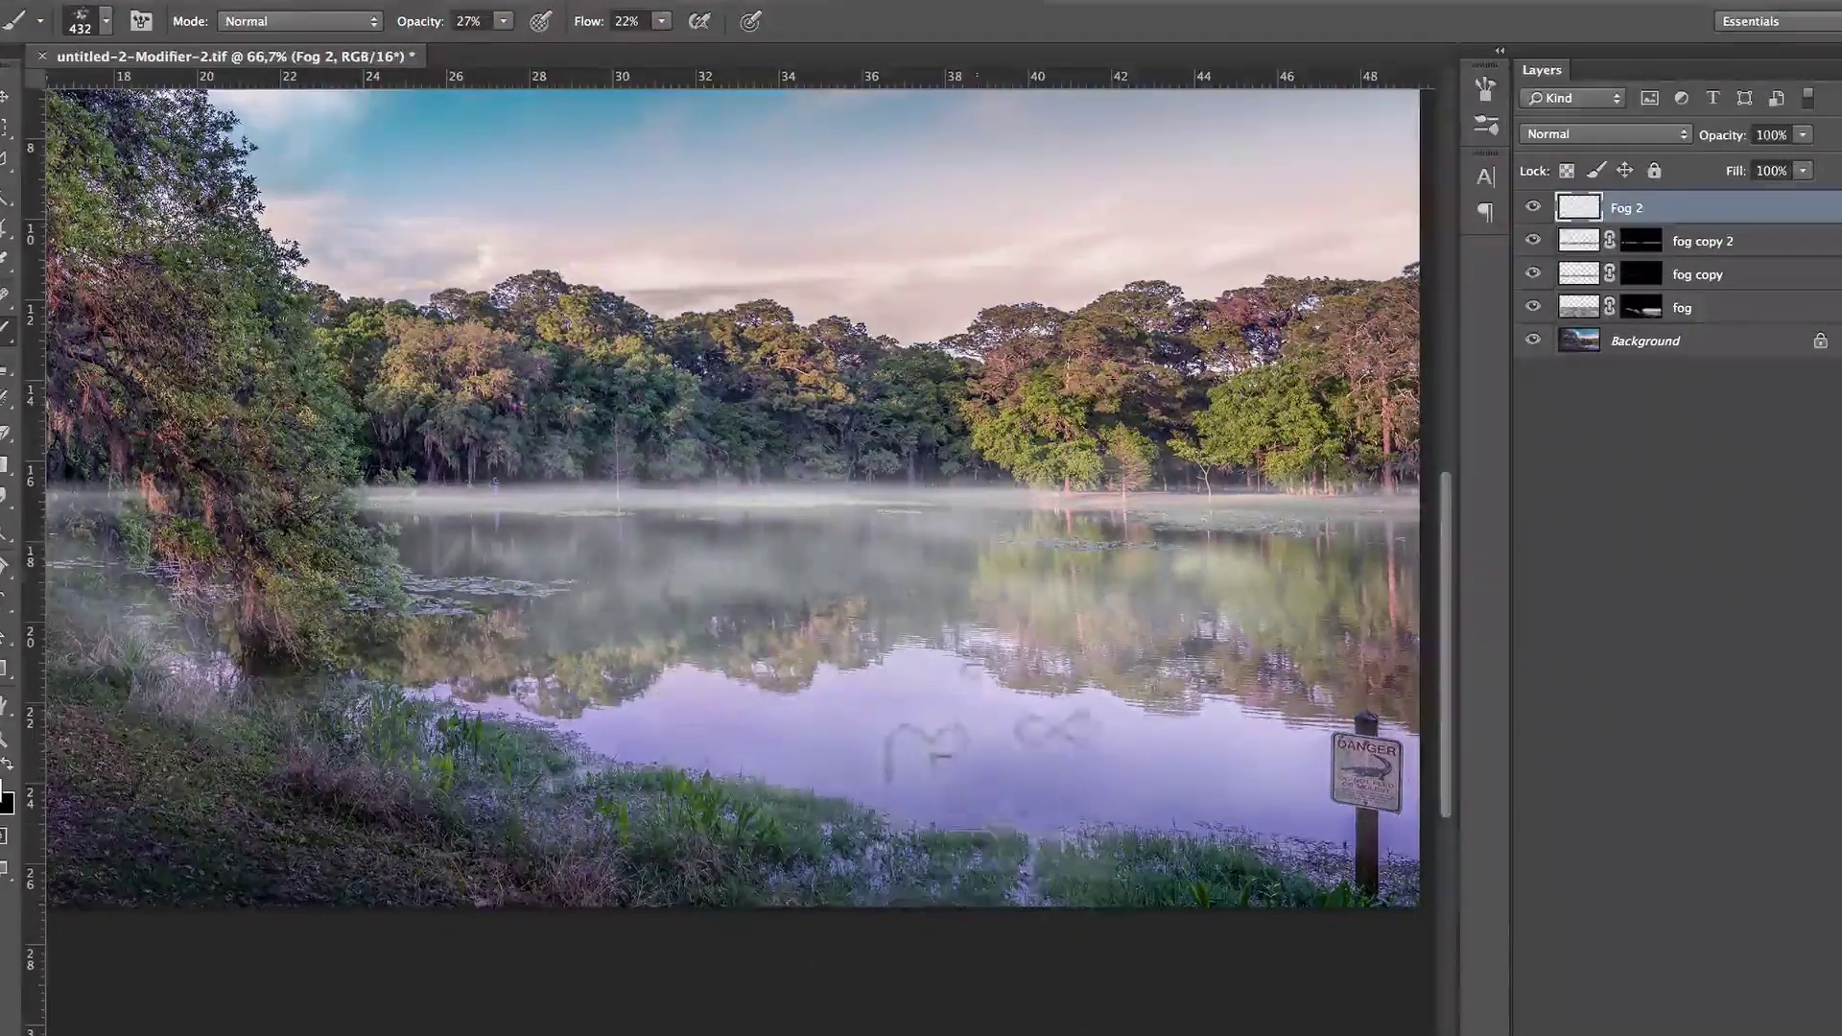
click(681, 697)
click(816, 572)
click(755, 539)
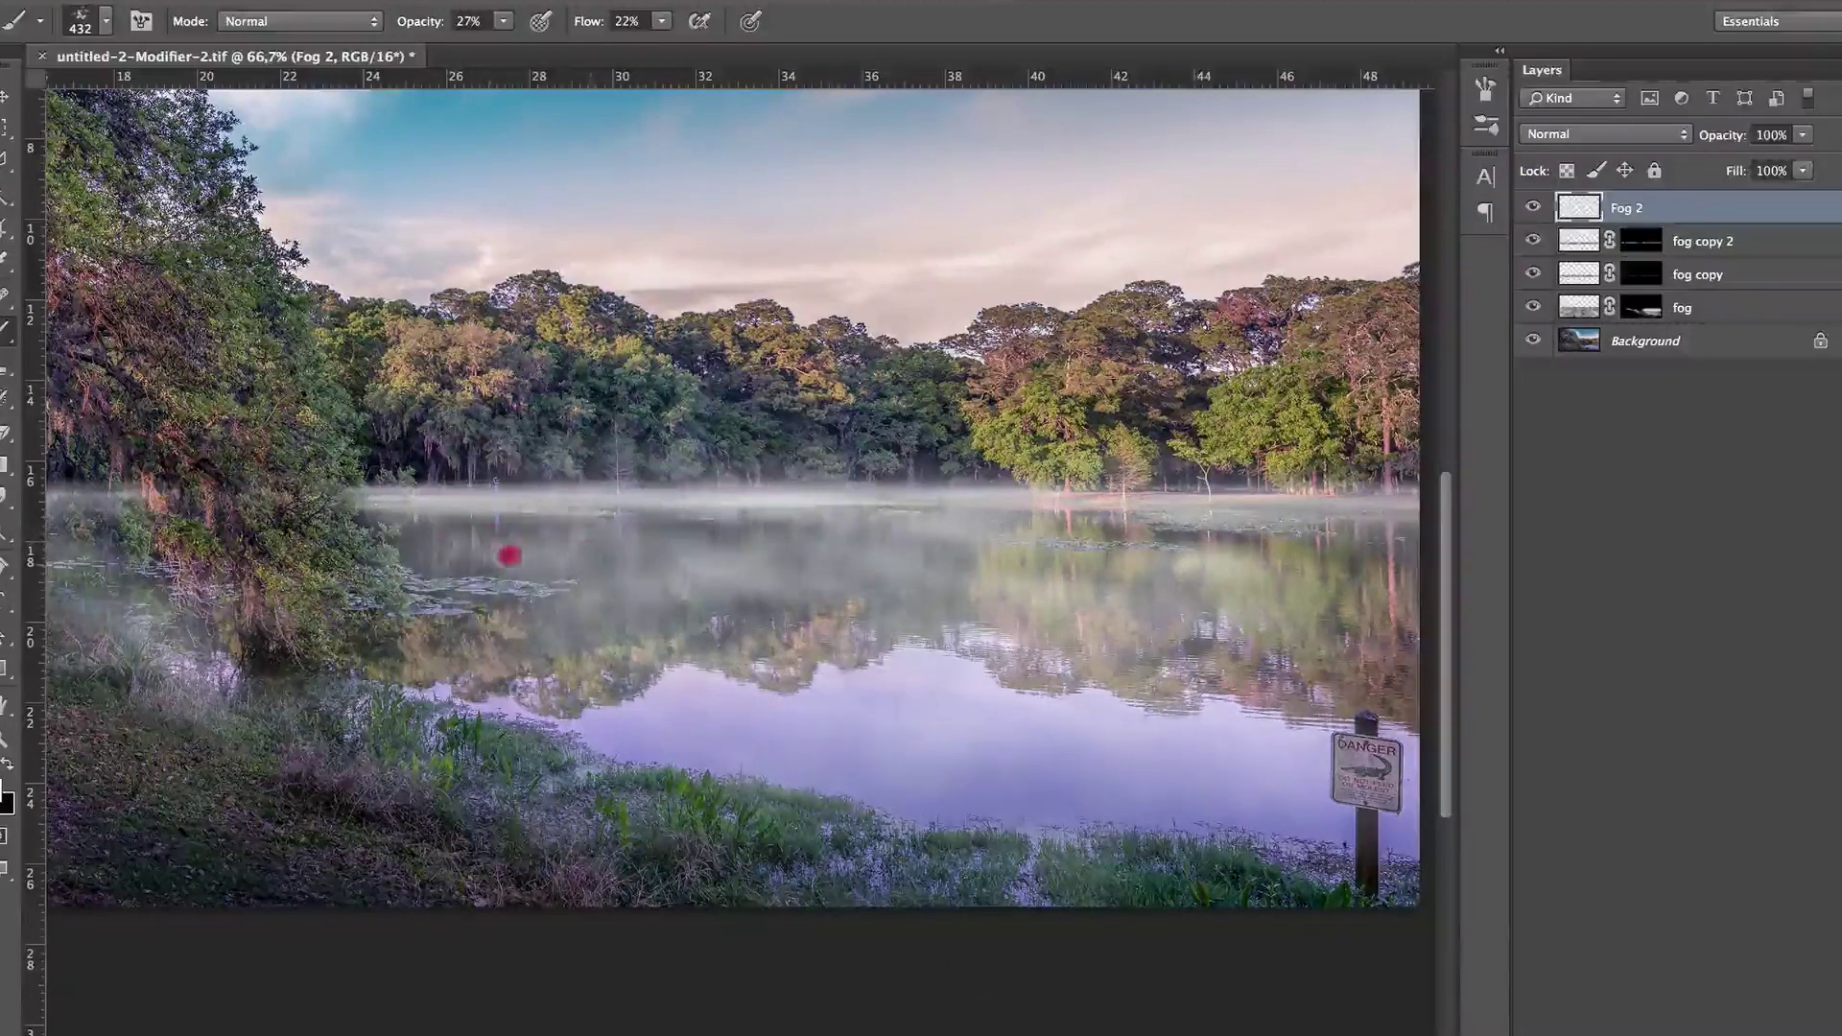
click(1390, 547)
click(1156, 566)
- Brush soft mist over the path and near shore below the big oak
drag(707, 580, 1346, 630)
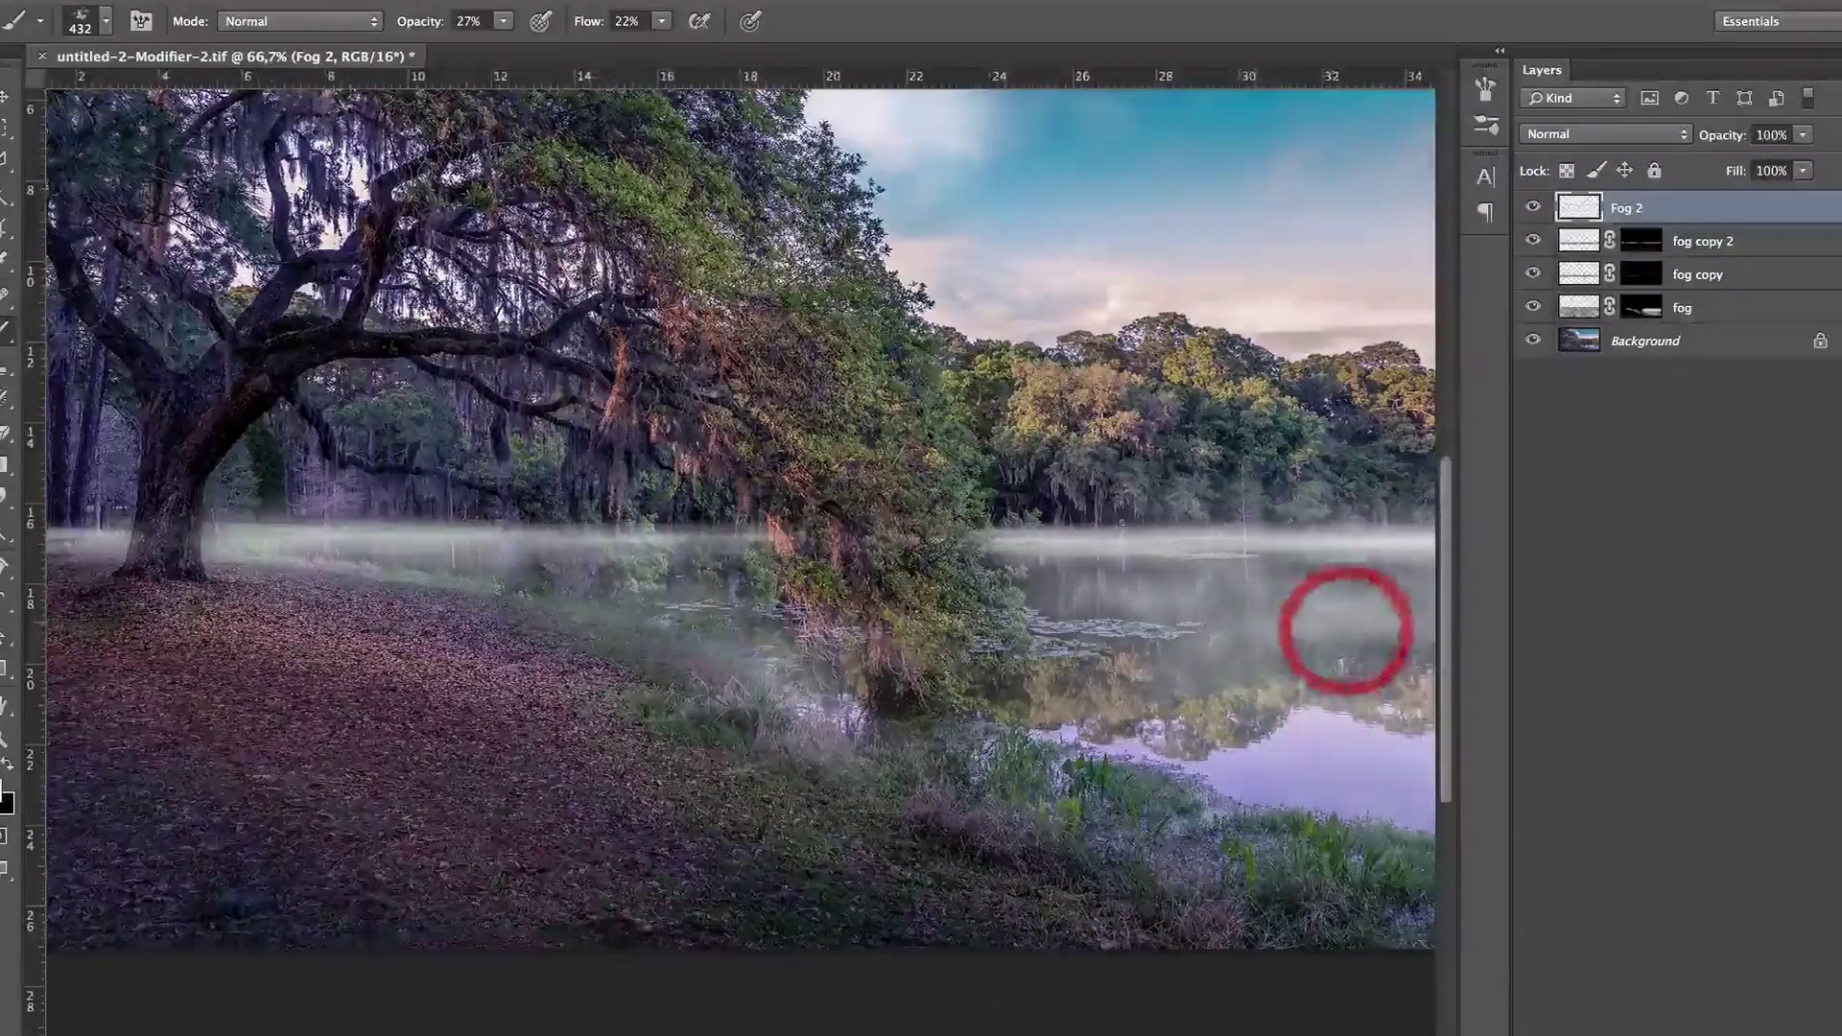
mouse_move(794, 579)
mouse_down()
mouse_move(378, 547)
mouse_move(456, 617)
mouse_move(720, 692)
mouse_up()
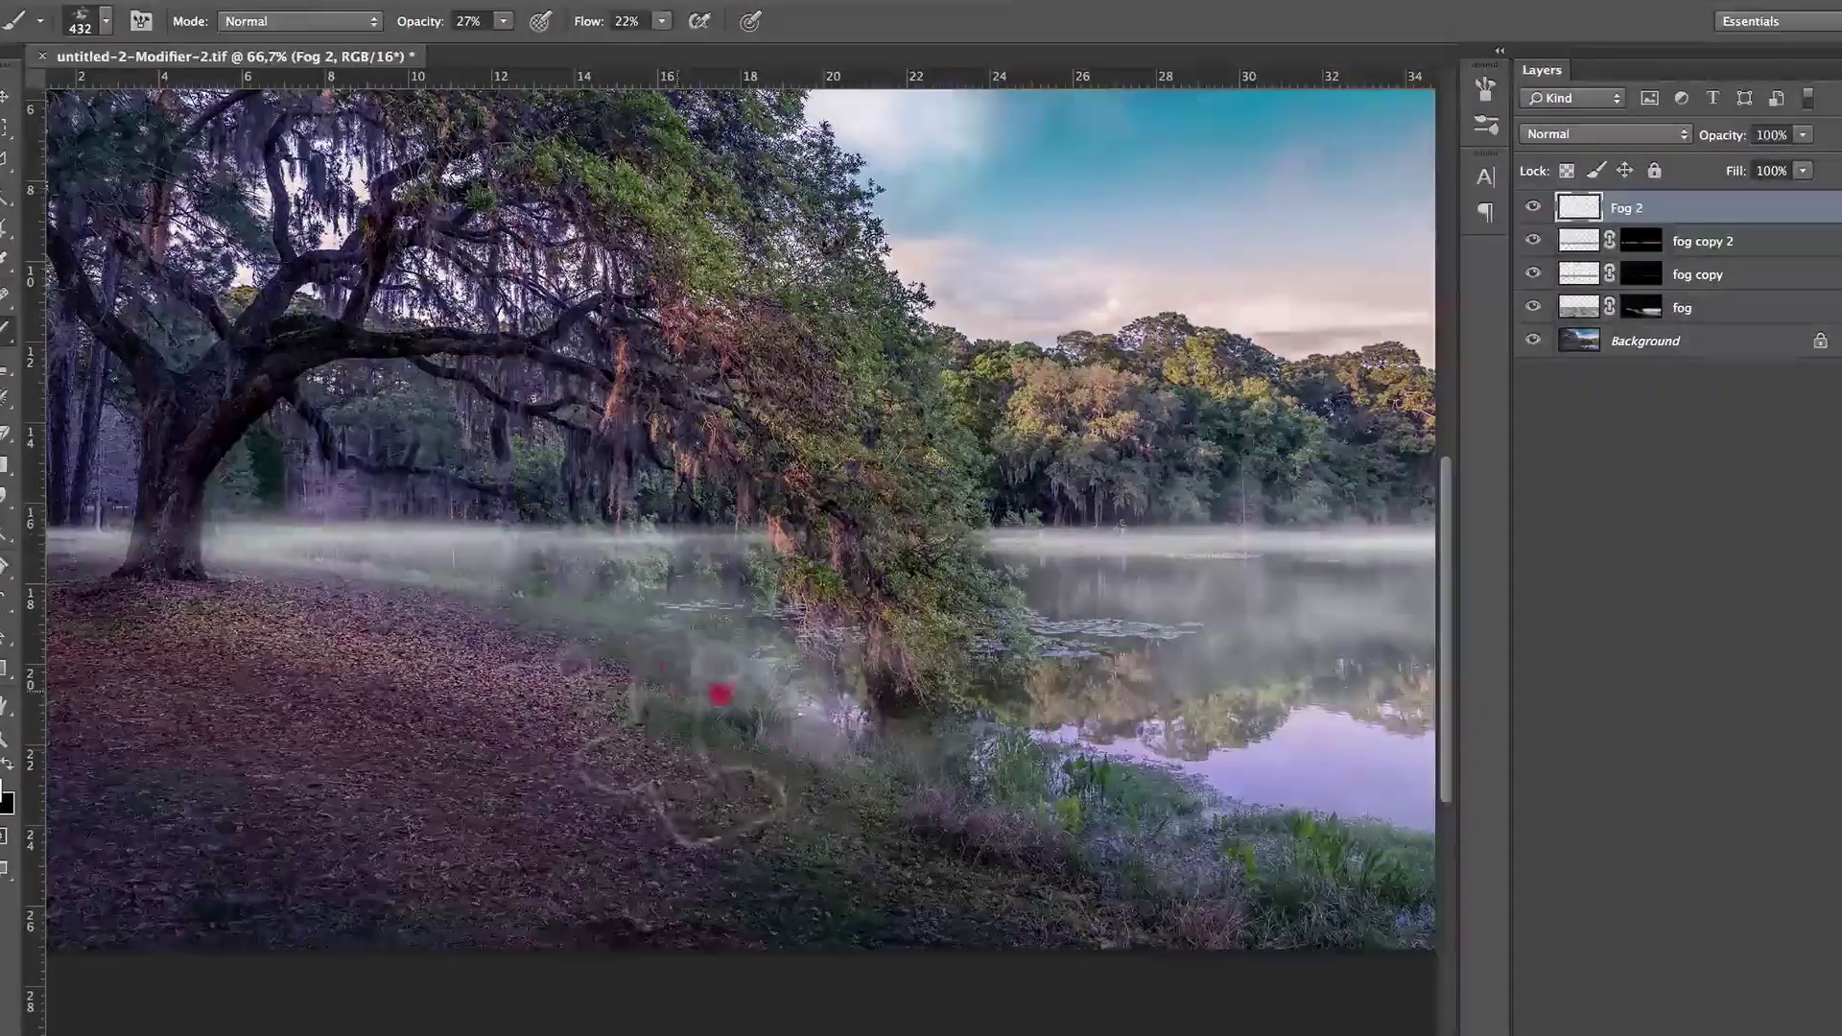
drag(1205, 605, 789, 518)
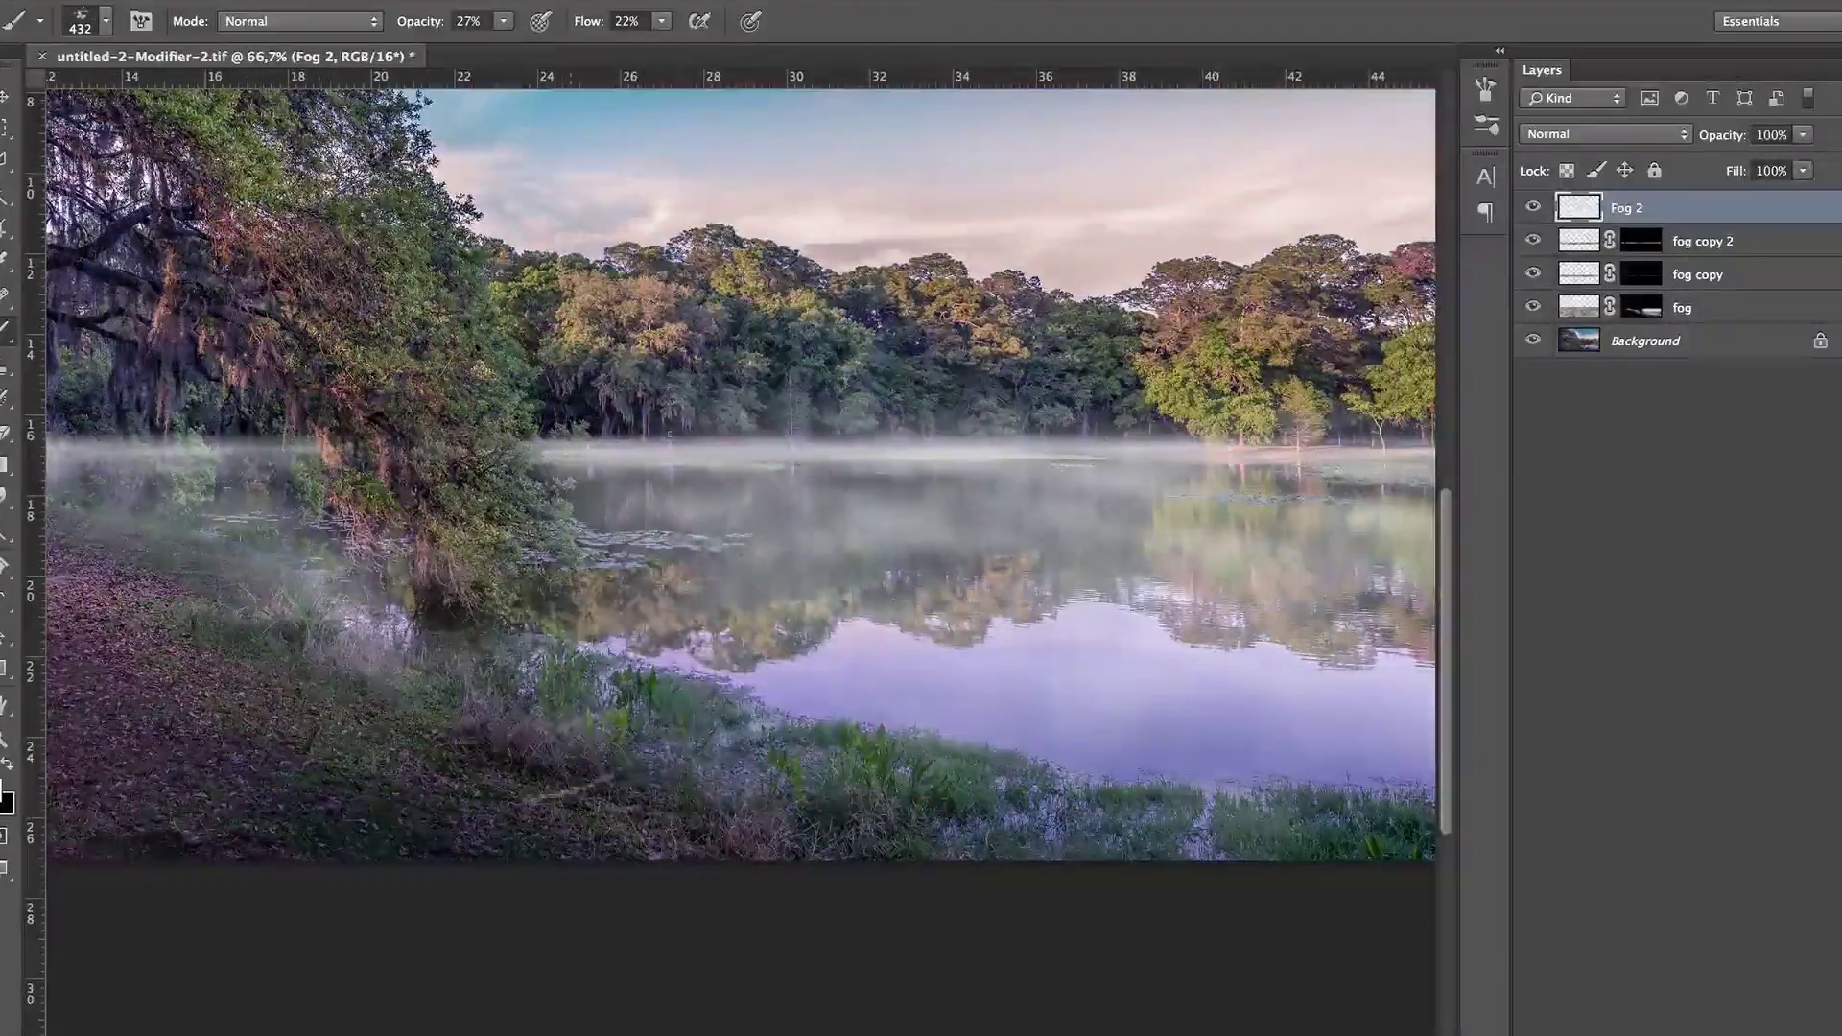
drag(1148, 626, 758, 606)
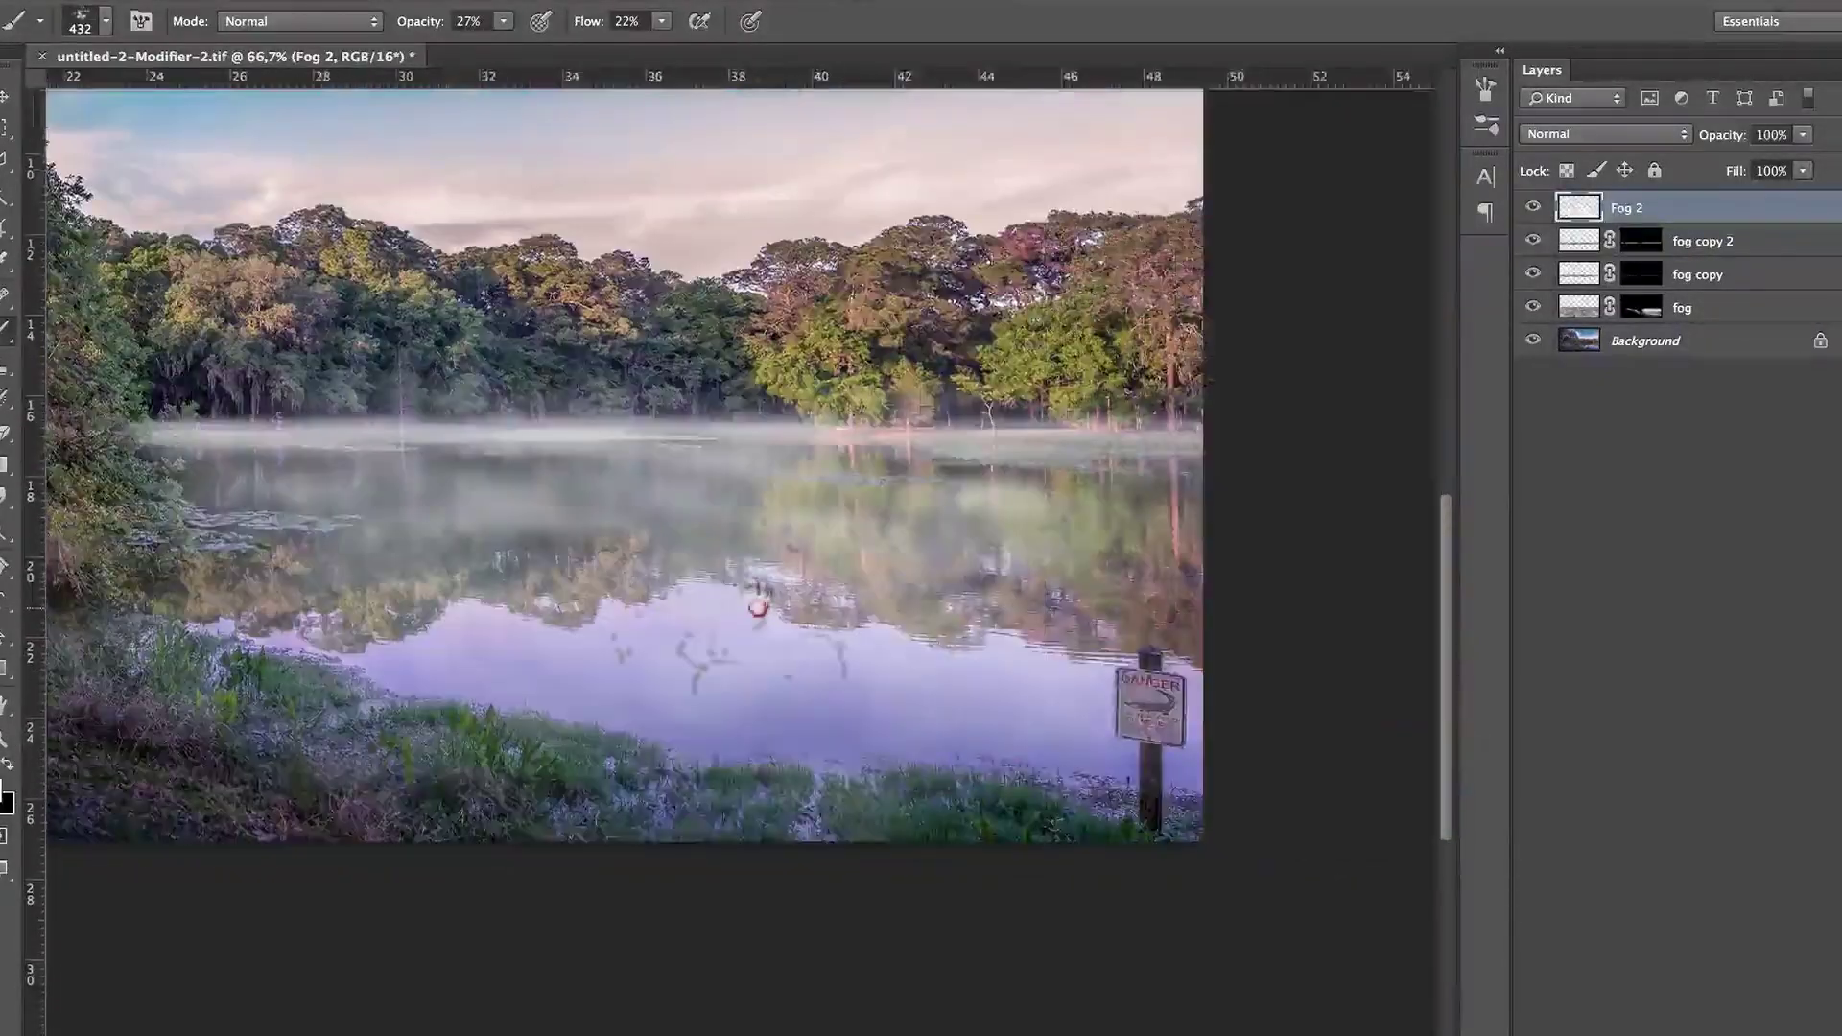
key(z)
drag(614, 455, 557, 456)
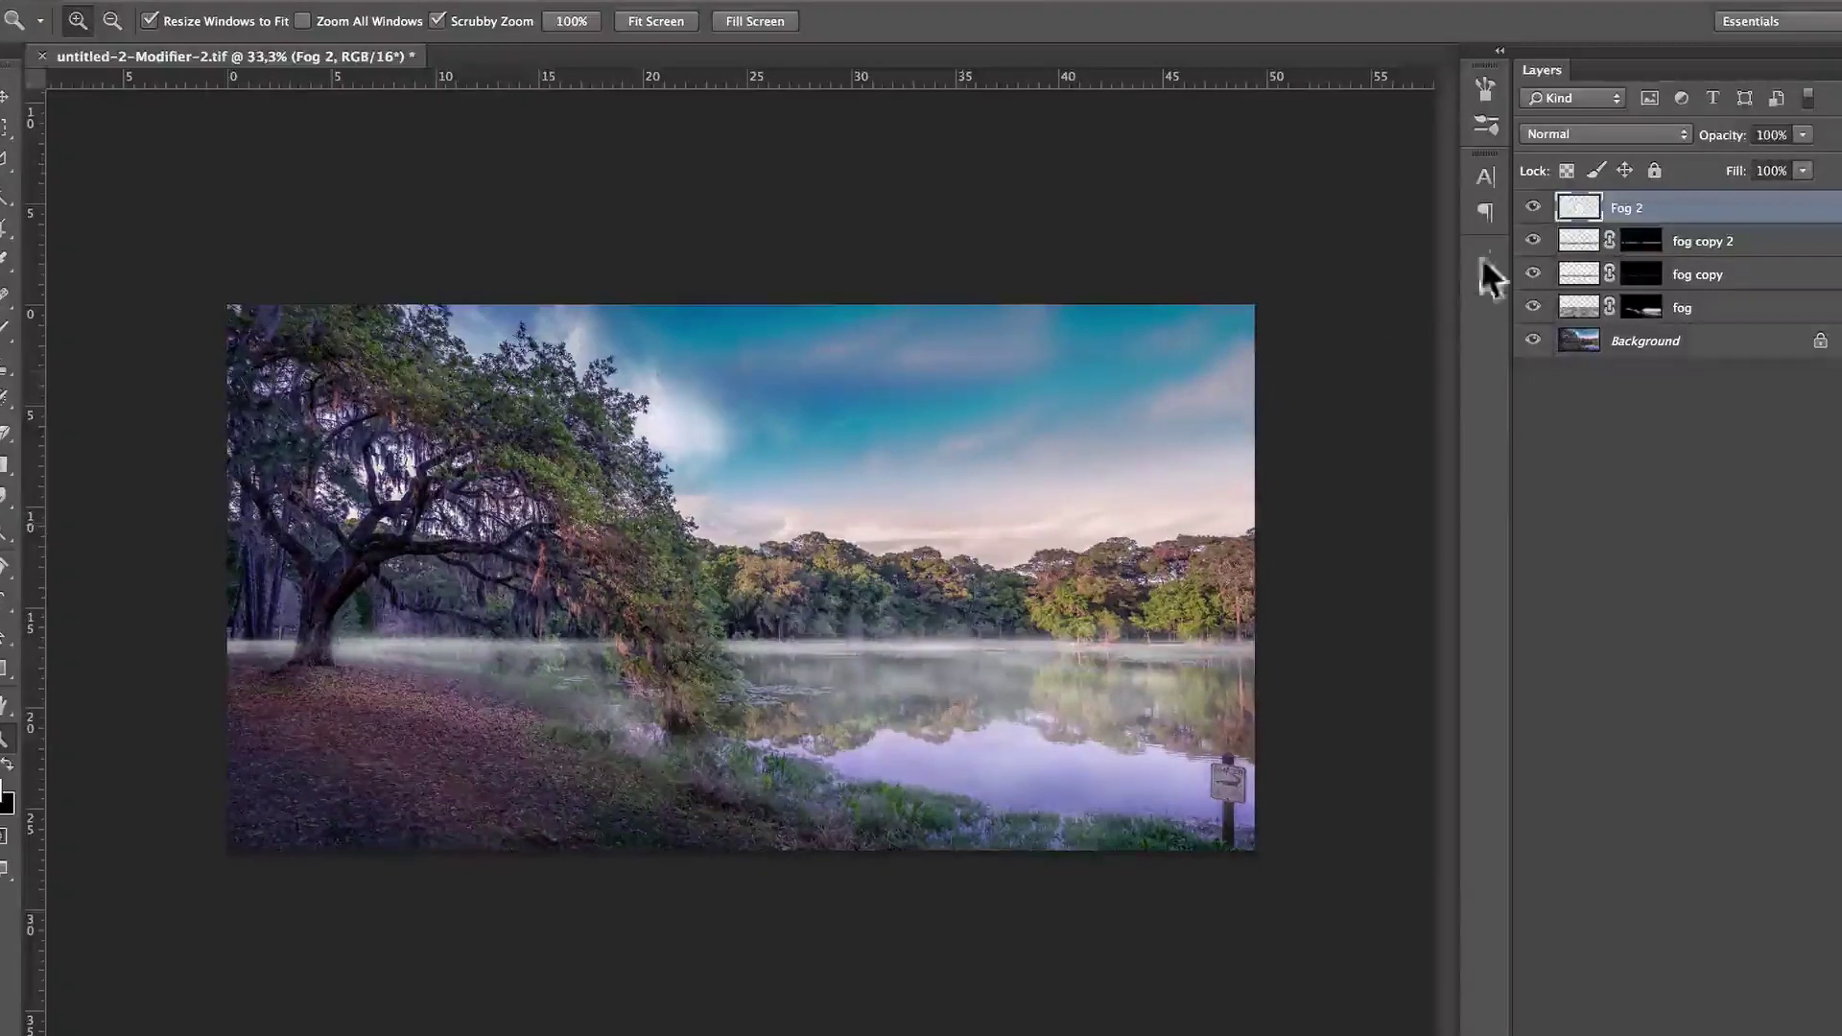
- Compare Fog 2 hidden and shown, then lower its layer opacity to 77%
click(1531, 205)
click(1532, 206)
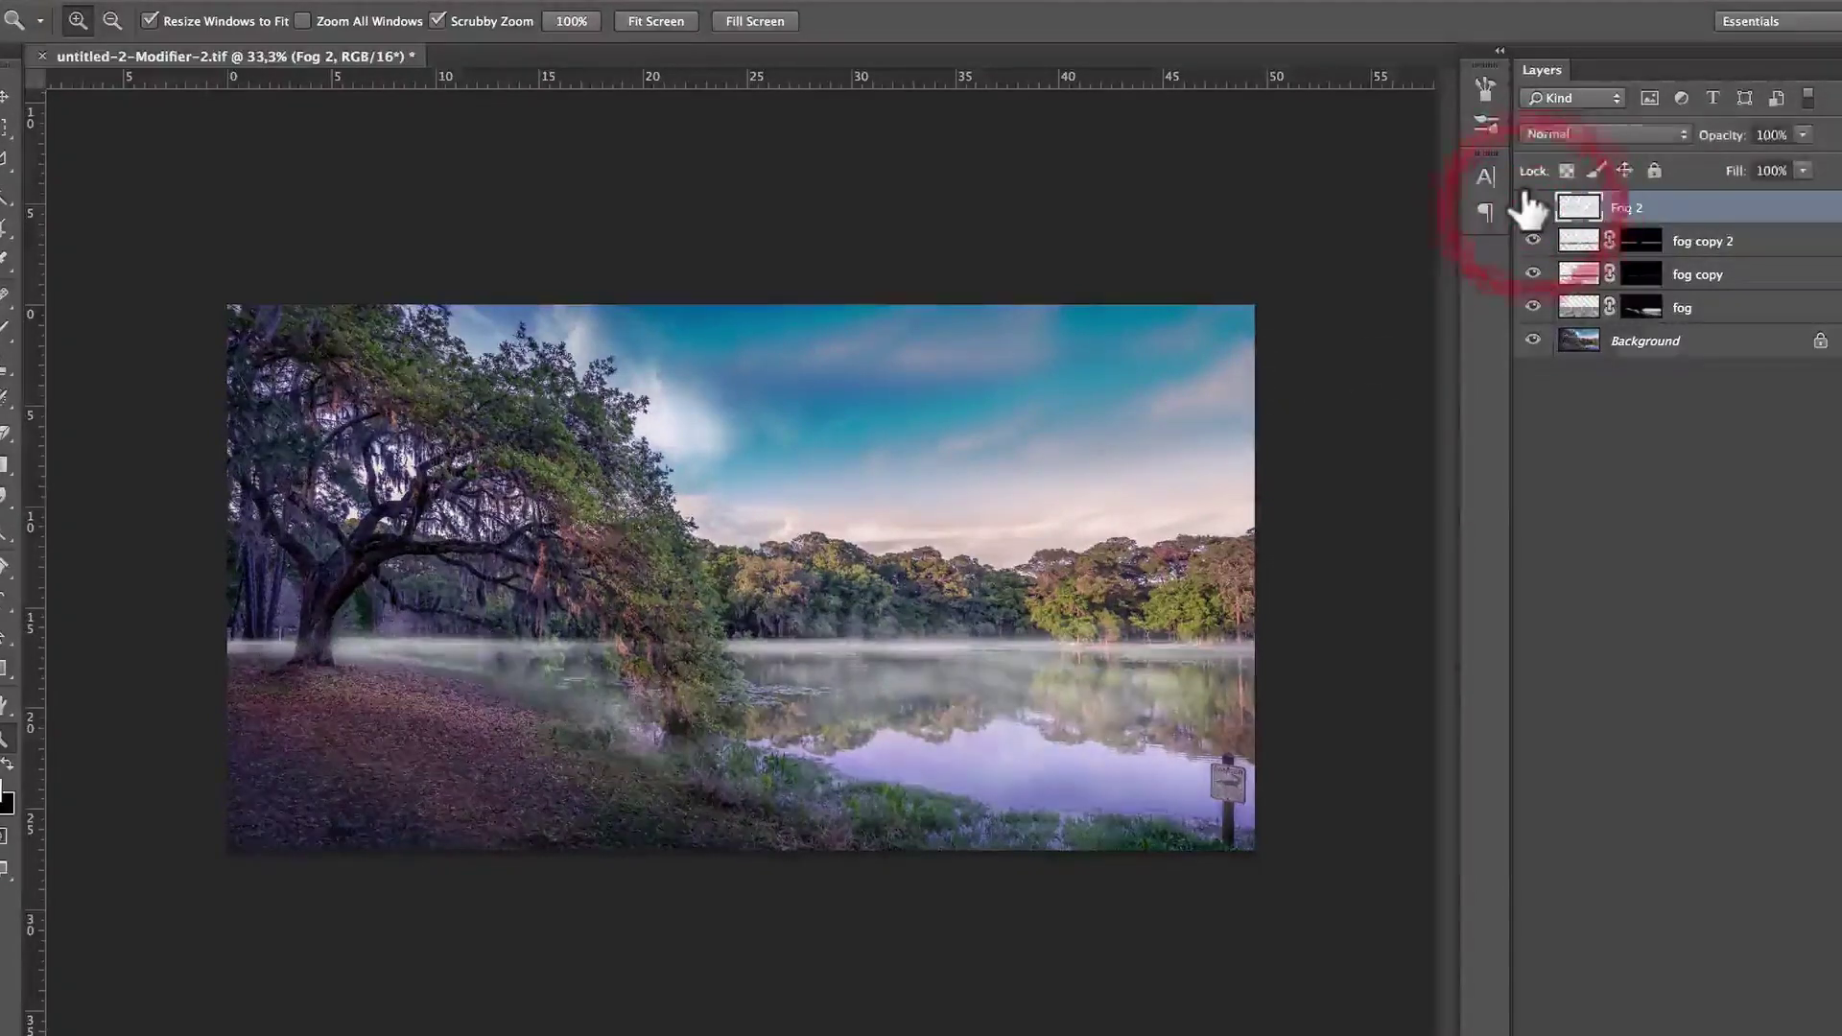
drag(1707, 123, 1695, 125)
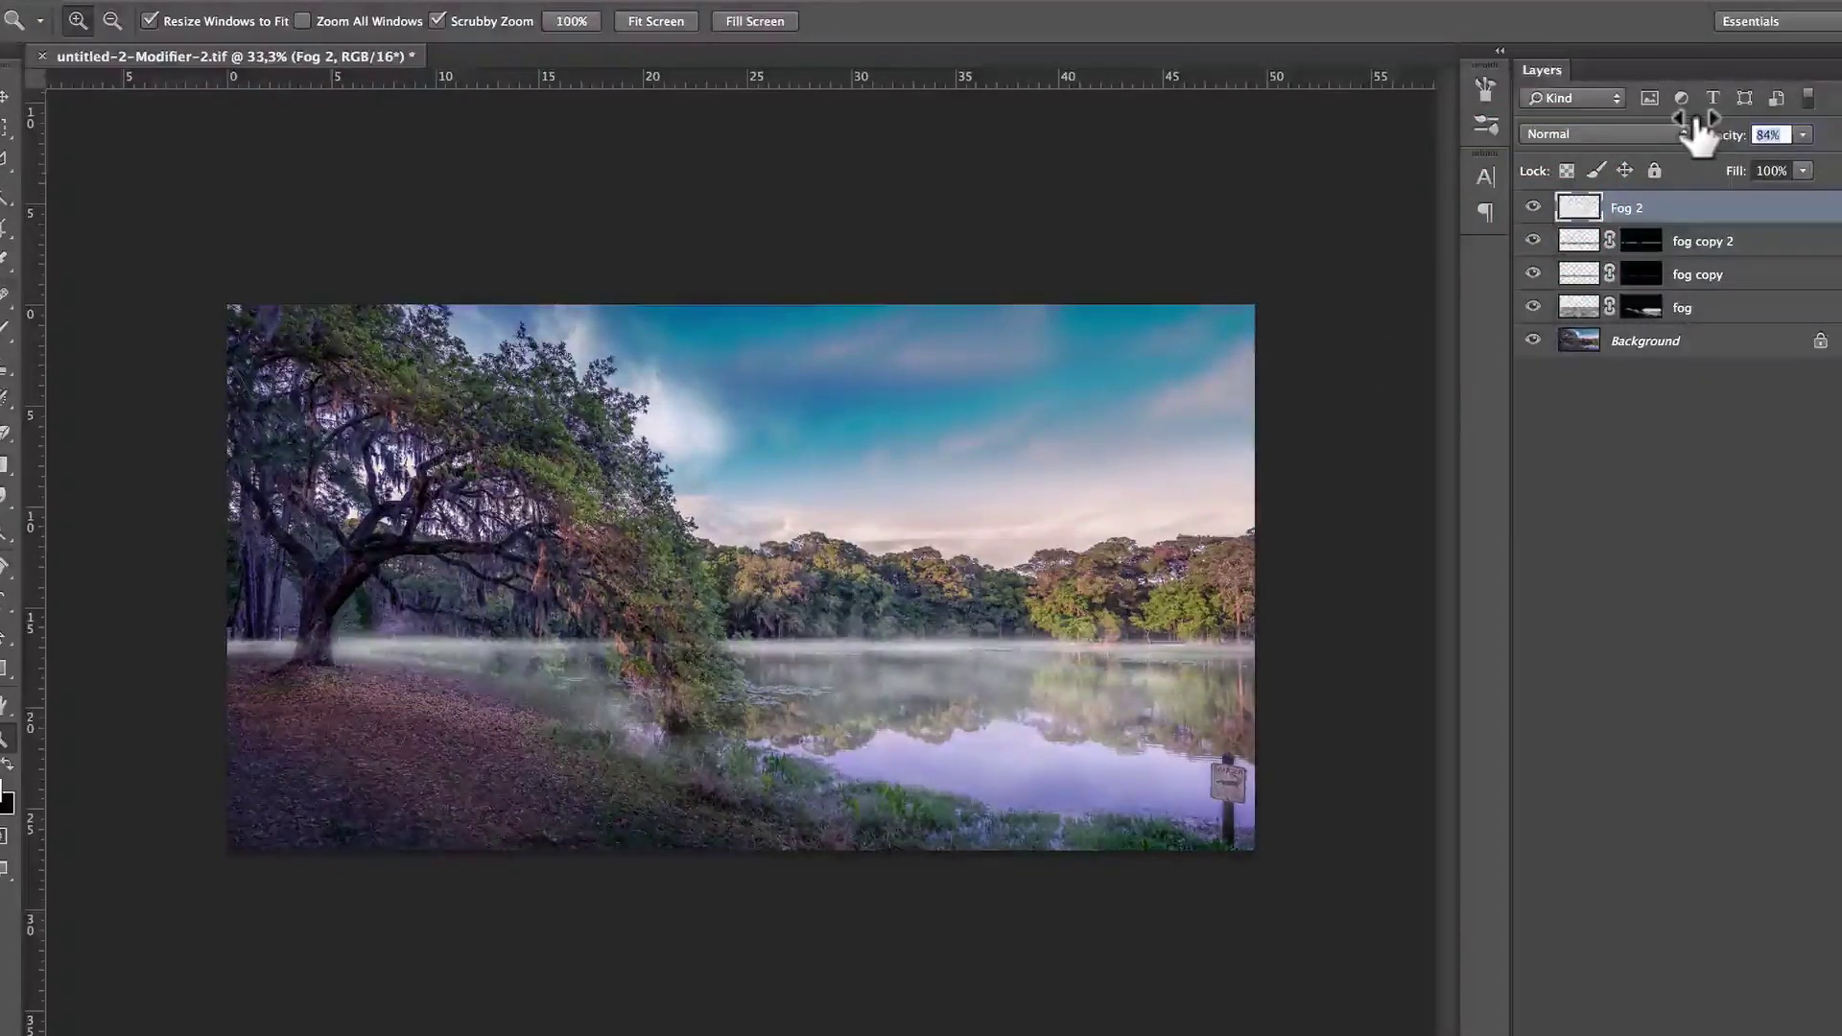
click(842, 638)
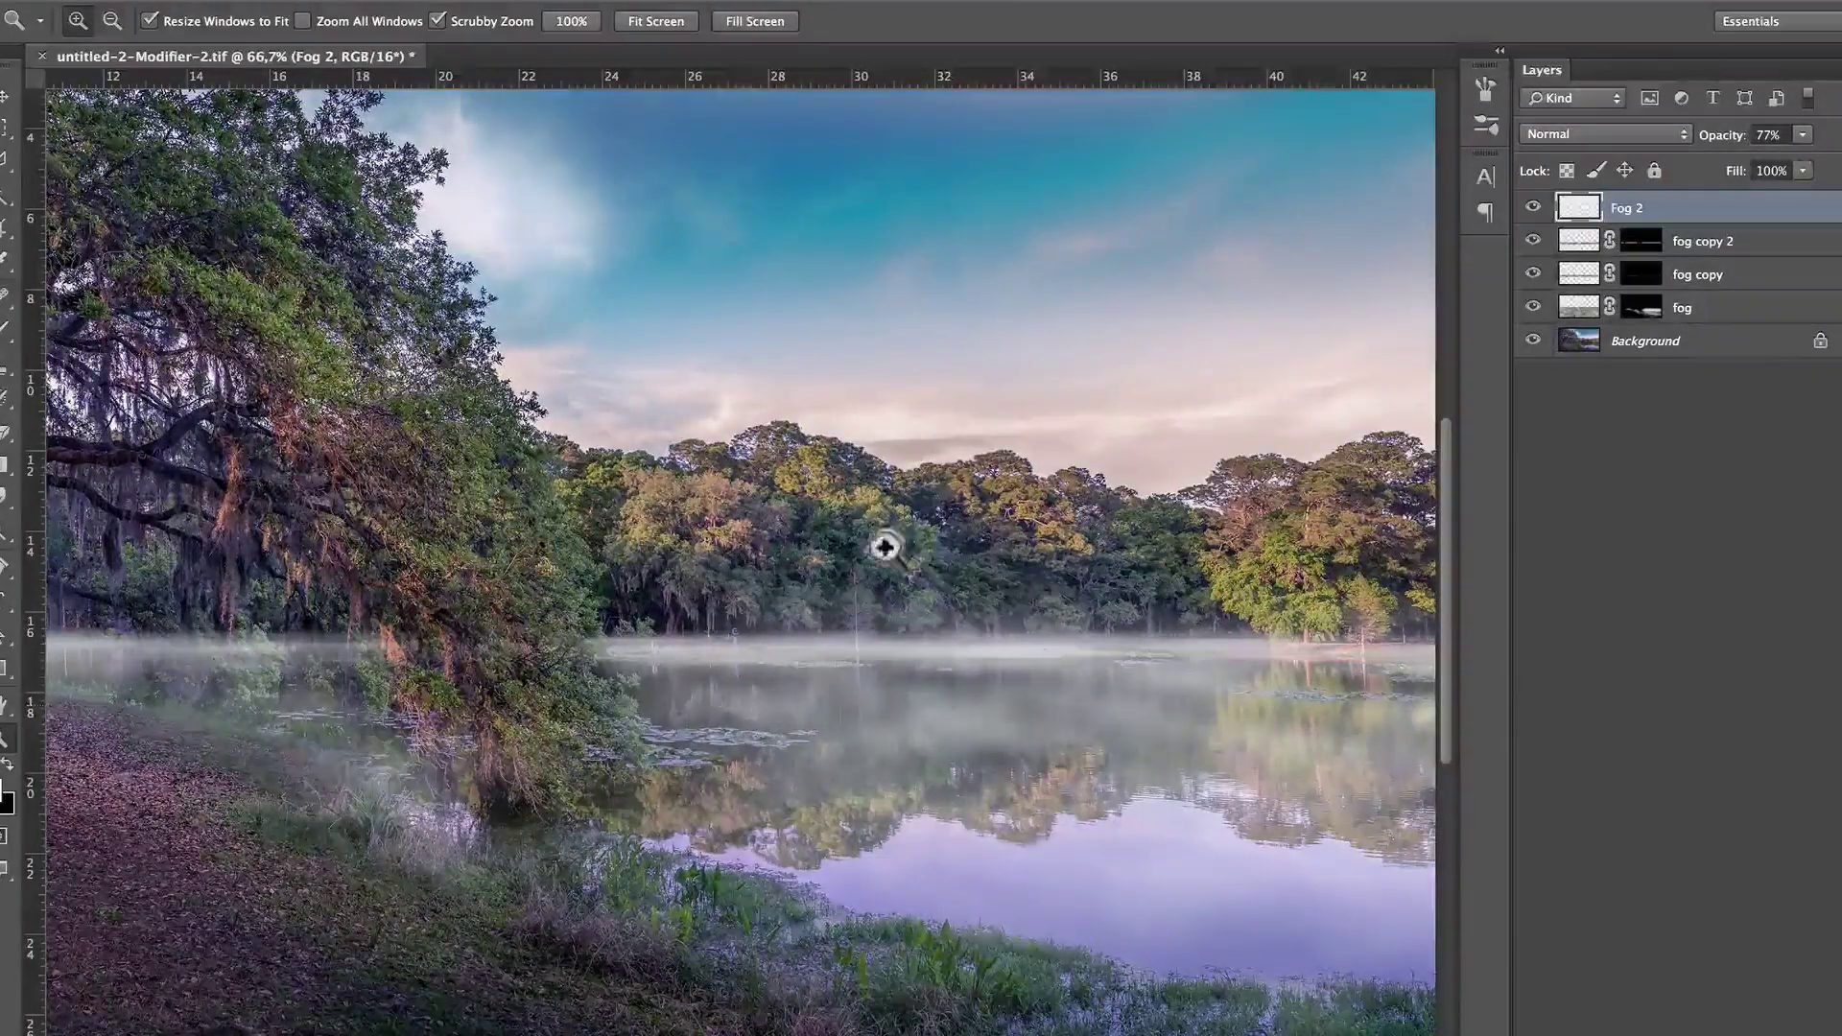
drag(881, 624, 691, 617)
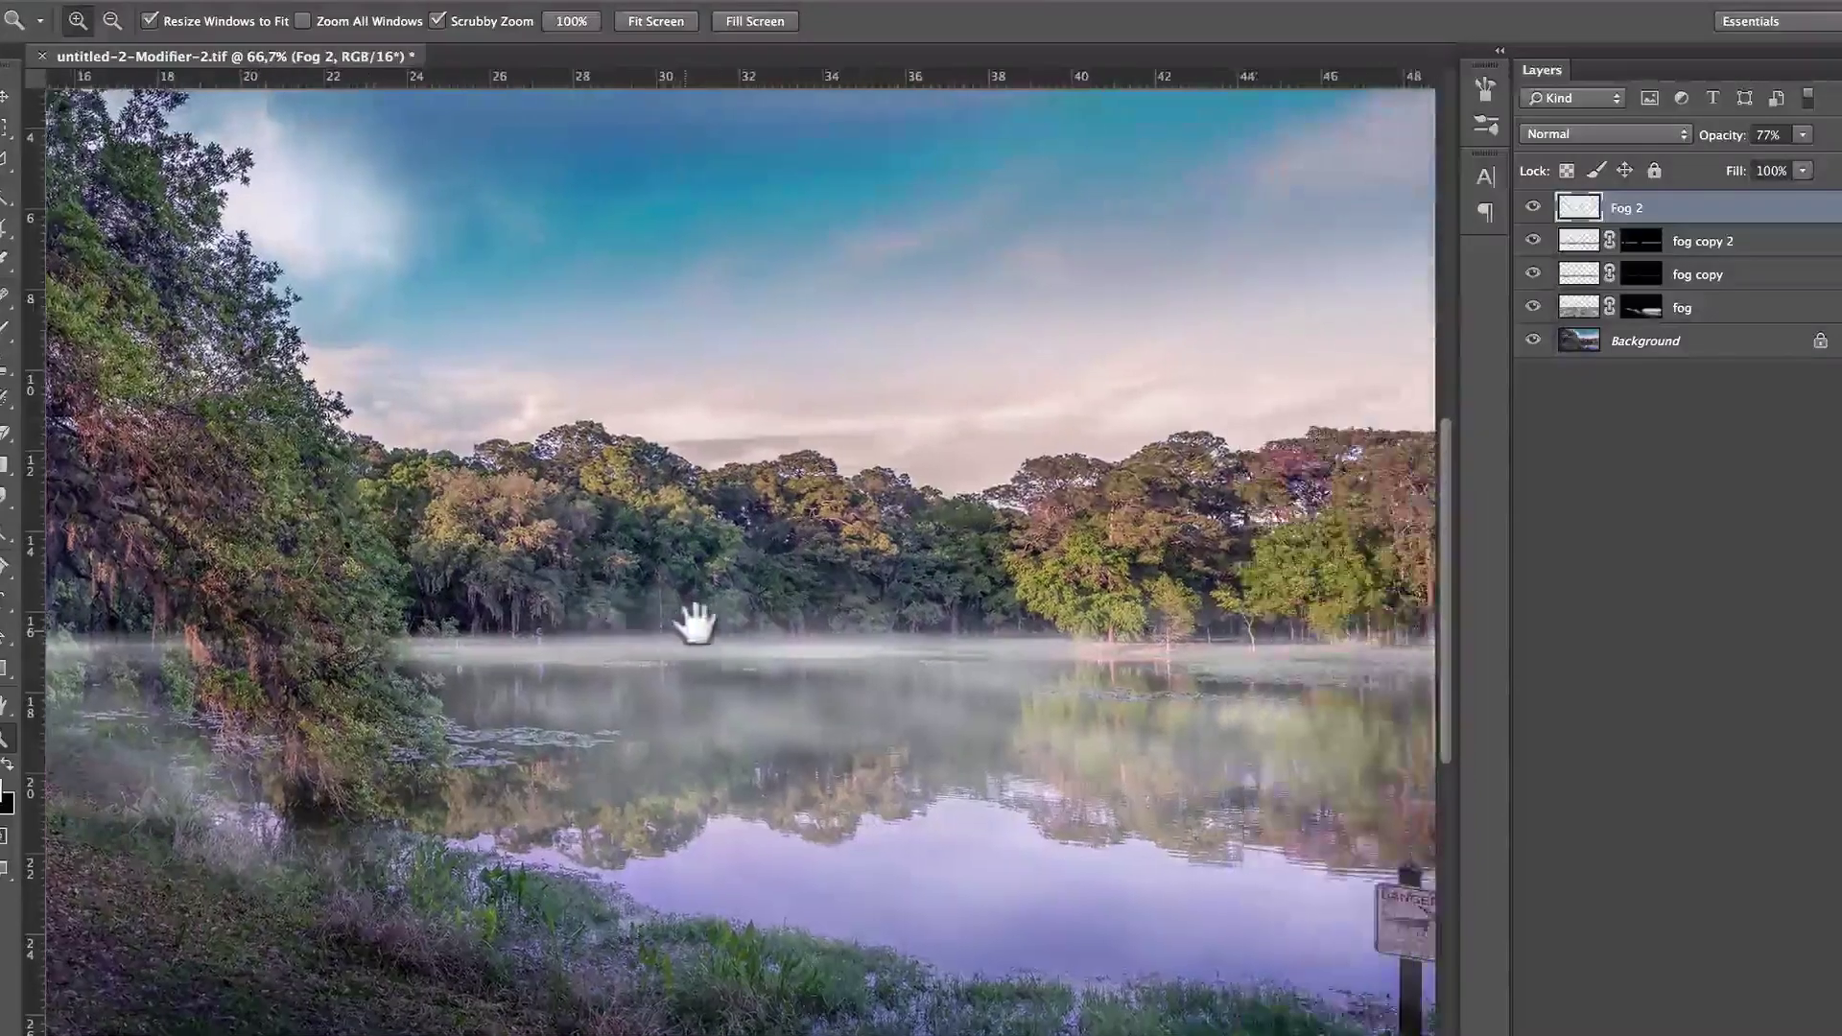
drag(1049, 646, 831, 637)
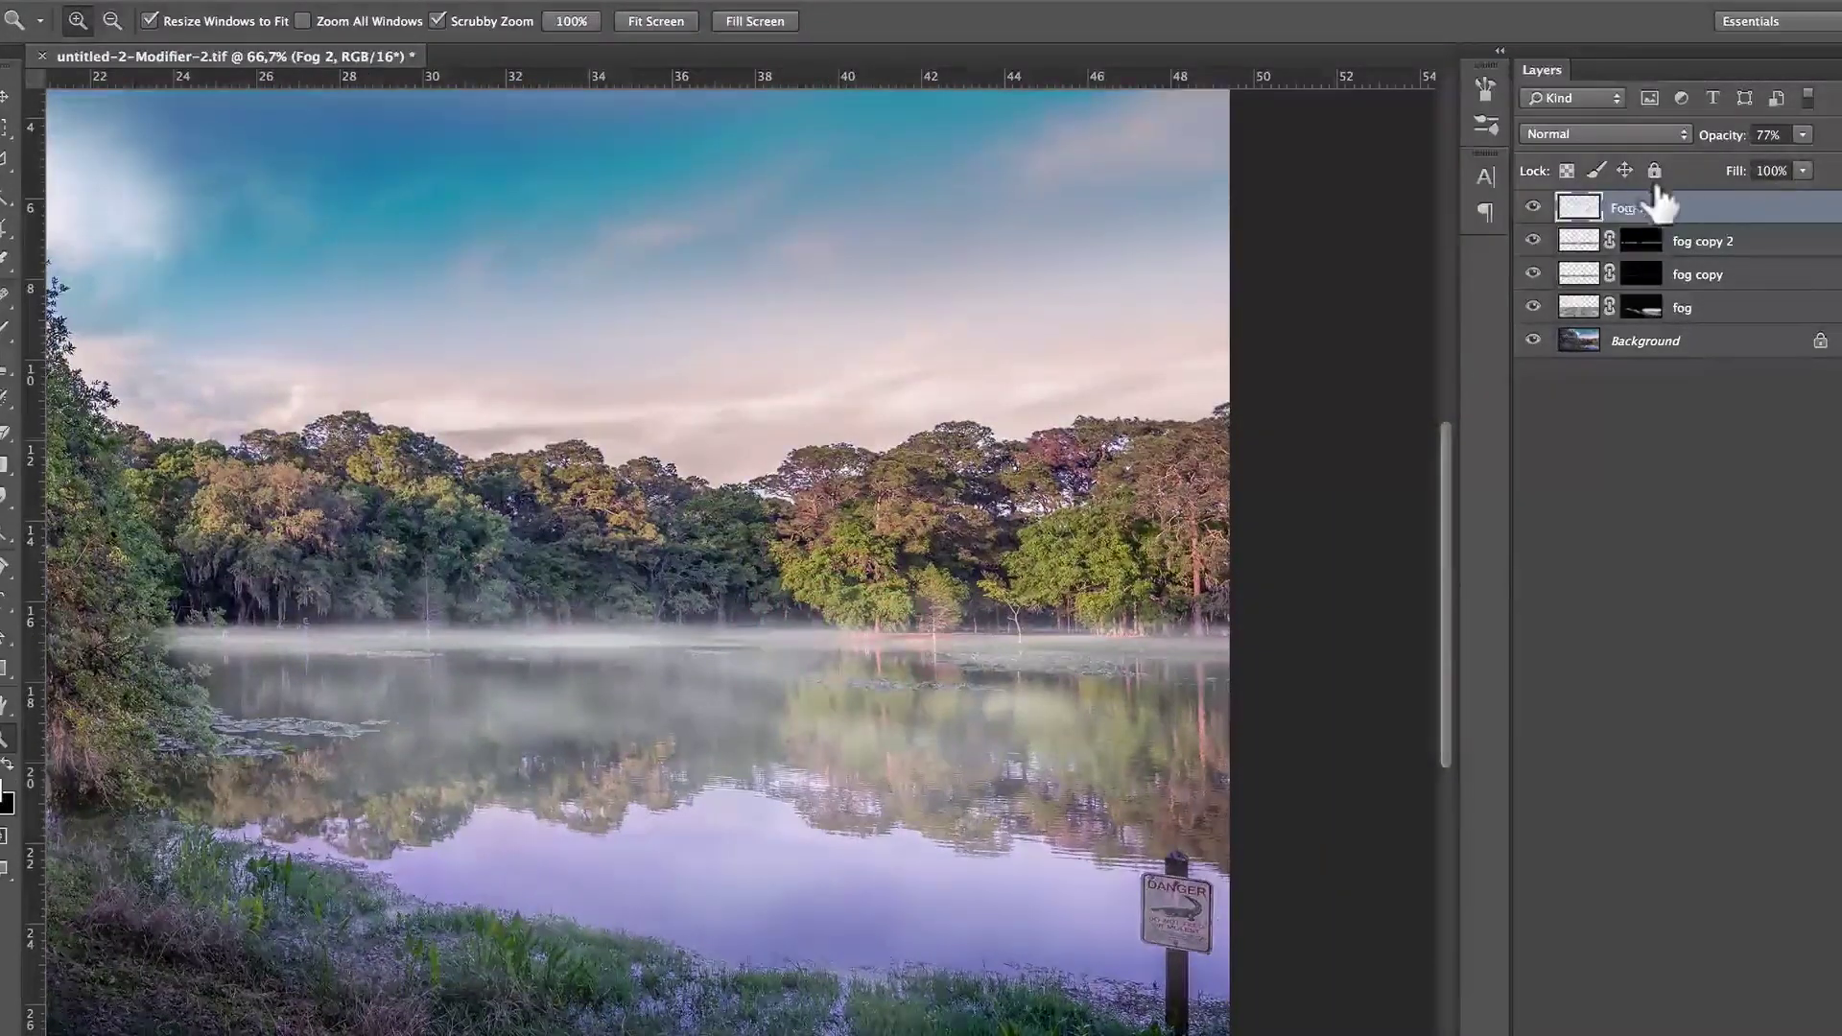
- Switch to the Smudge tool at 50% strength and smear the mist over the lake and trees
drag(485, 601, 788, 613)
click(5, 497)
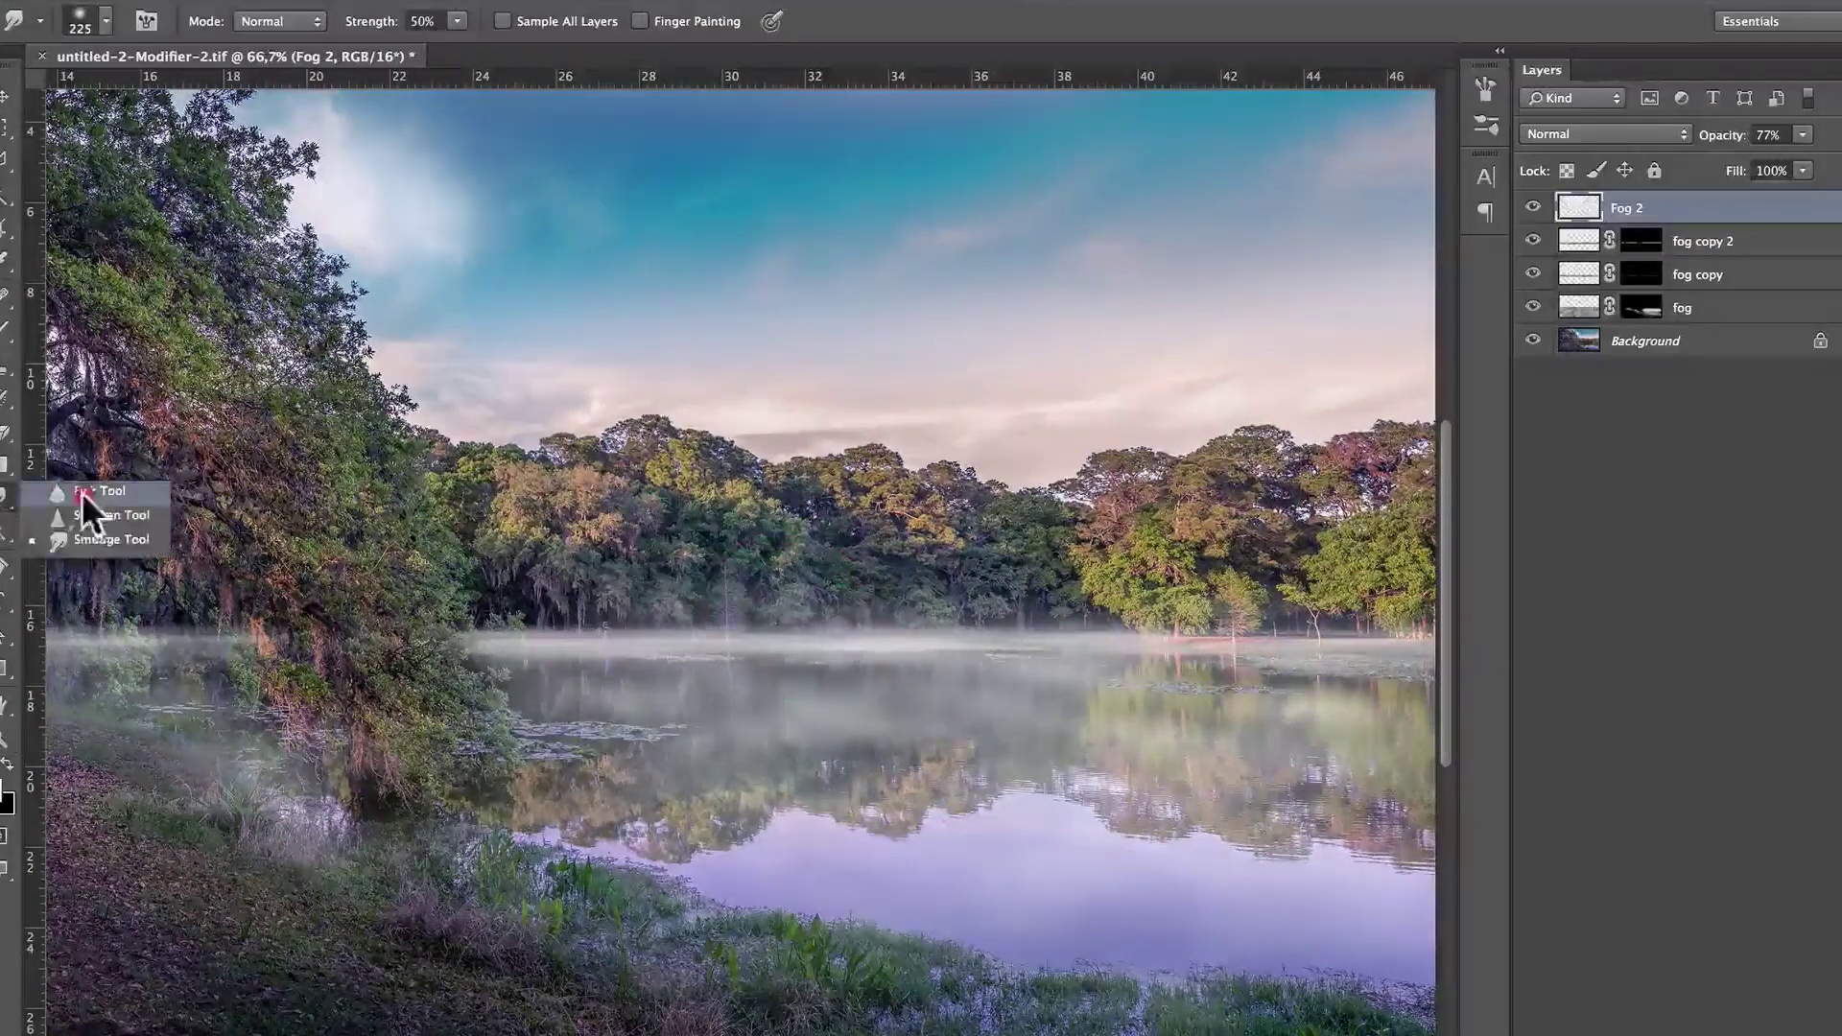
click(131, 539)
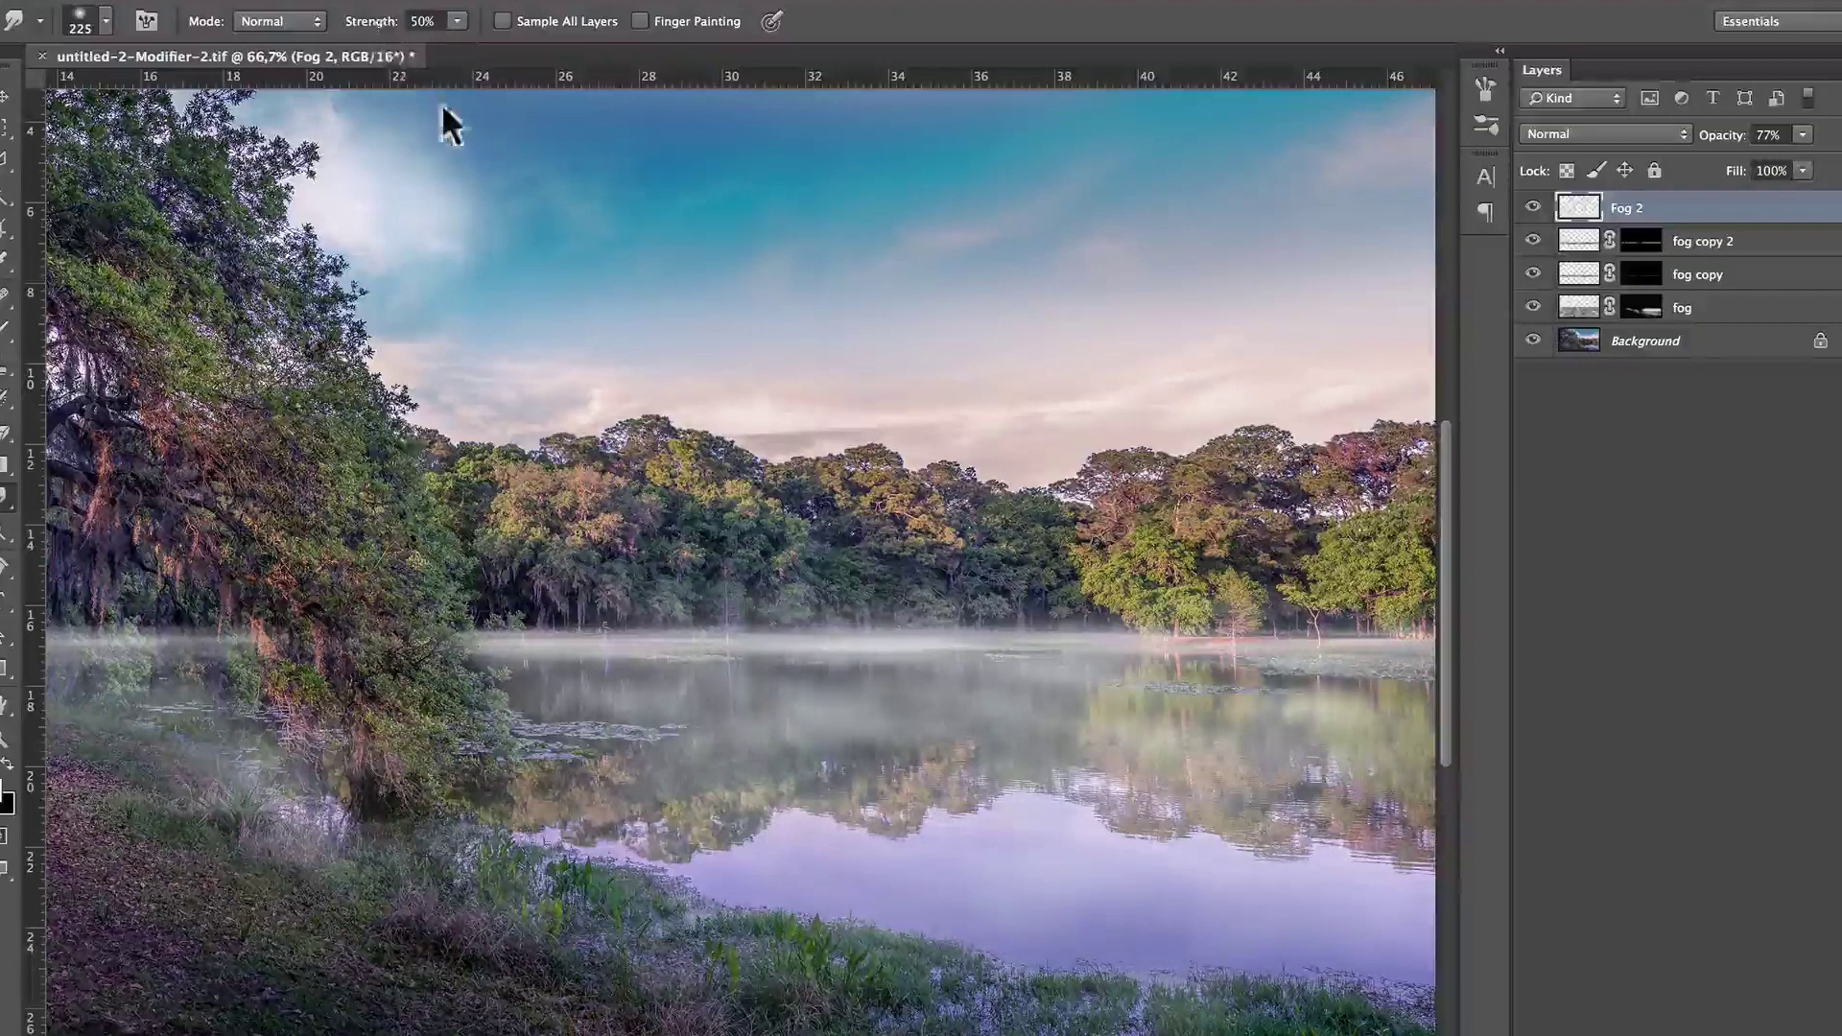
drag(971, 688, 935, 706)
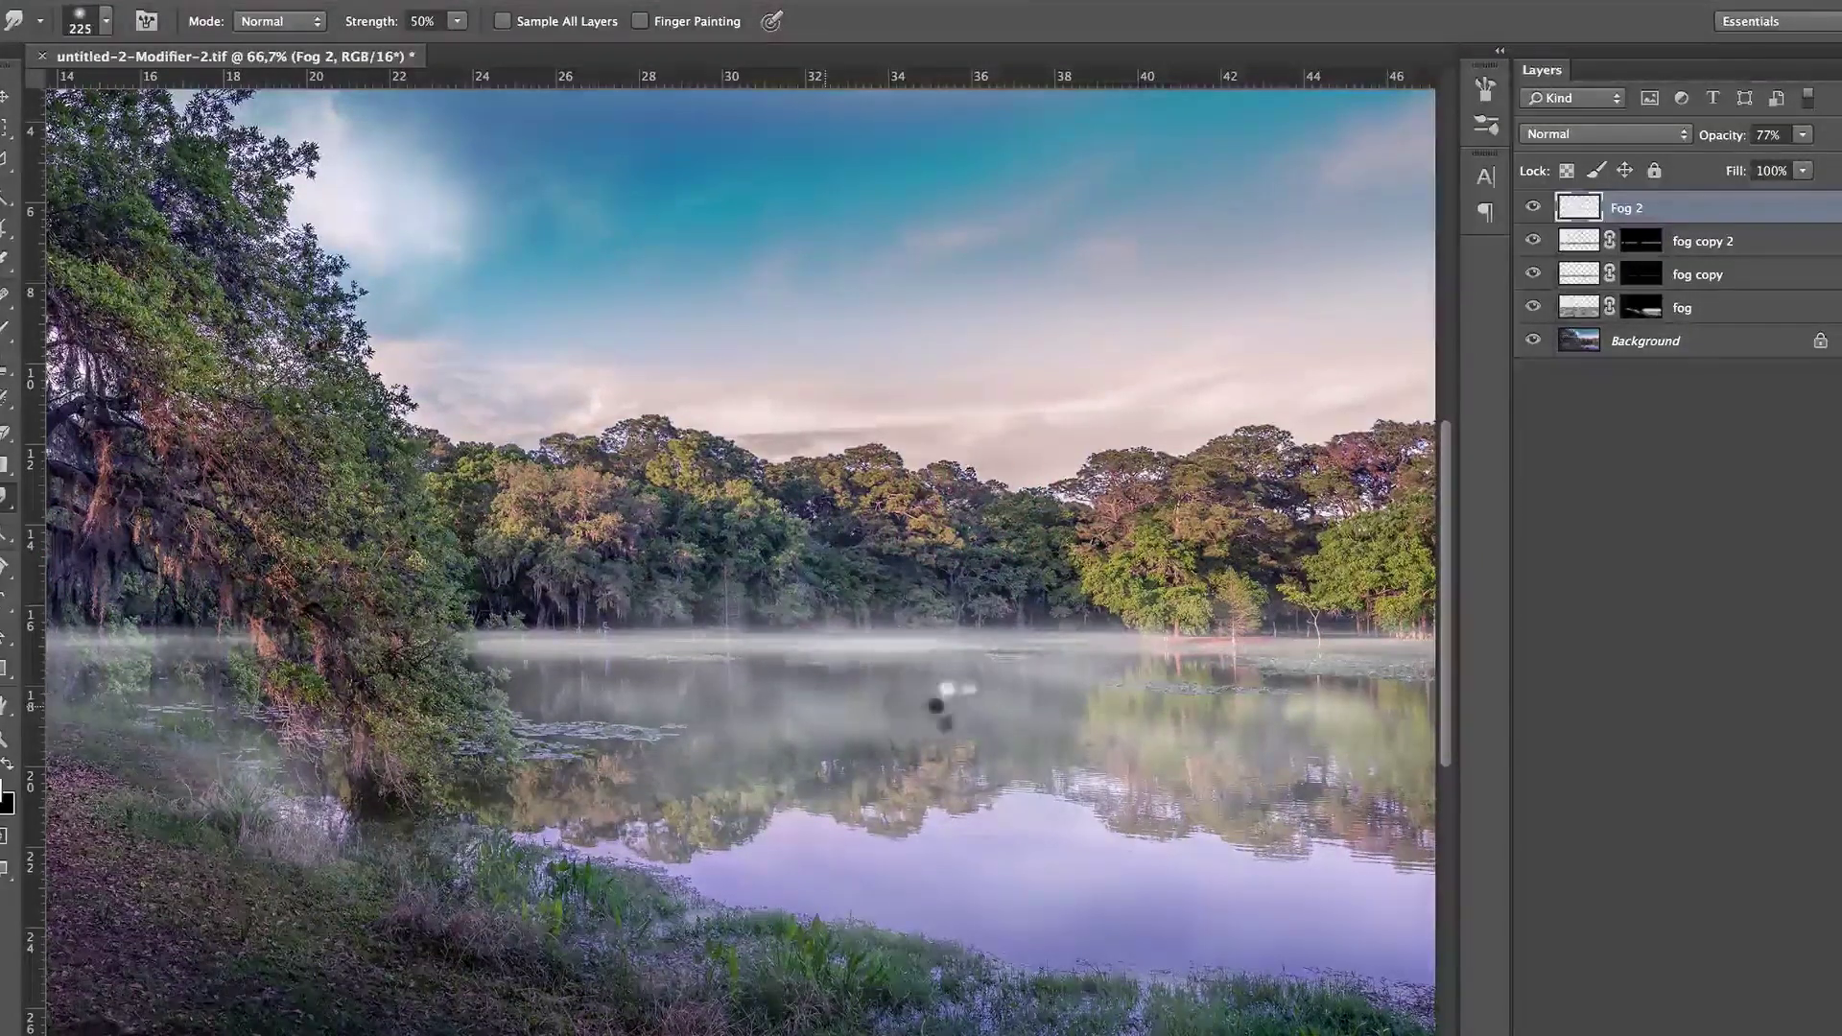
mouse_move(952, 585)
mouse_down()
mouse_move(1027, 537)
mouse_move(1141, 564)
mouse_up()
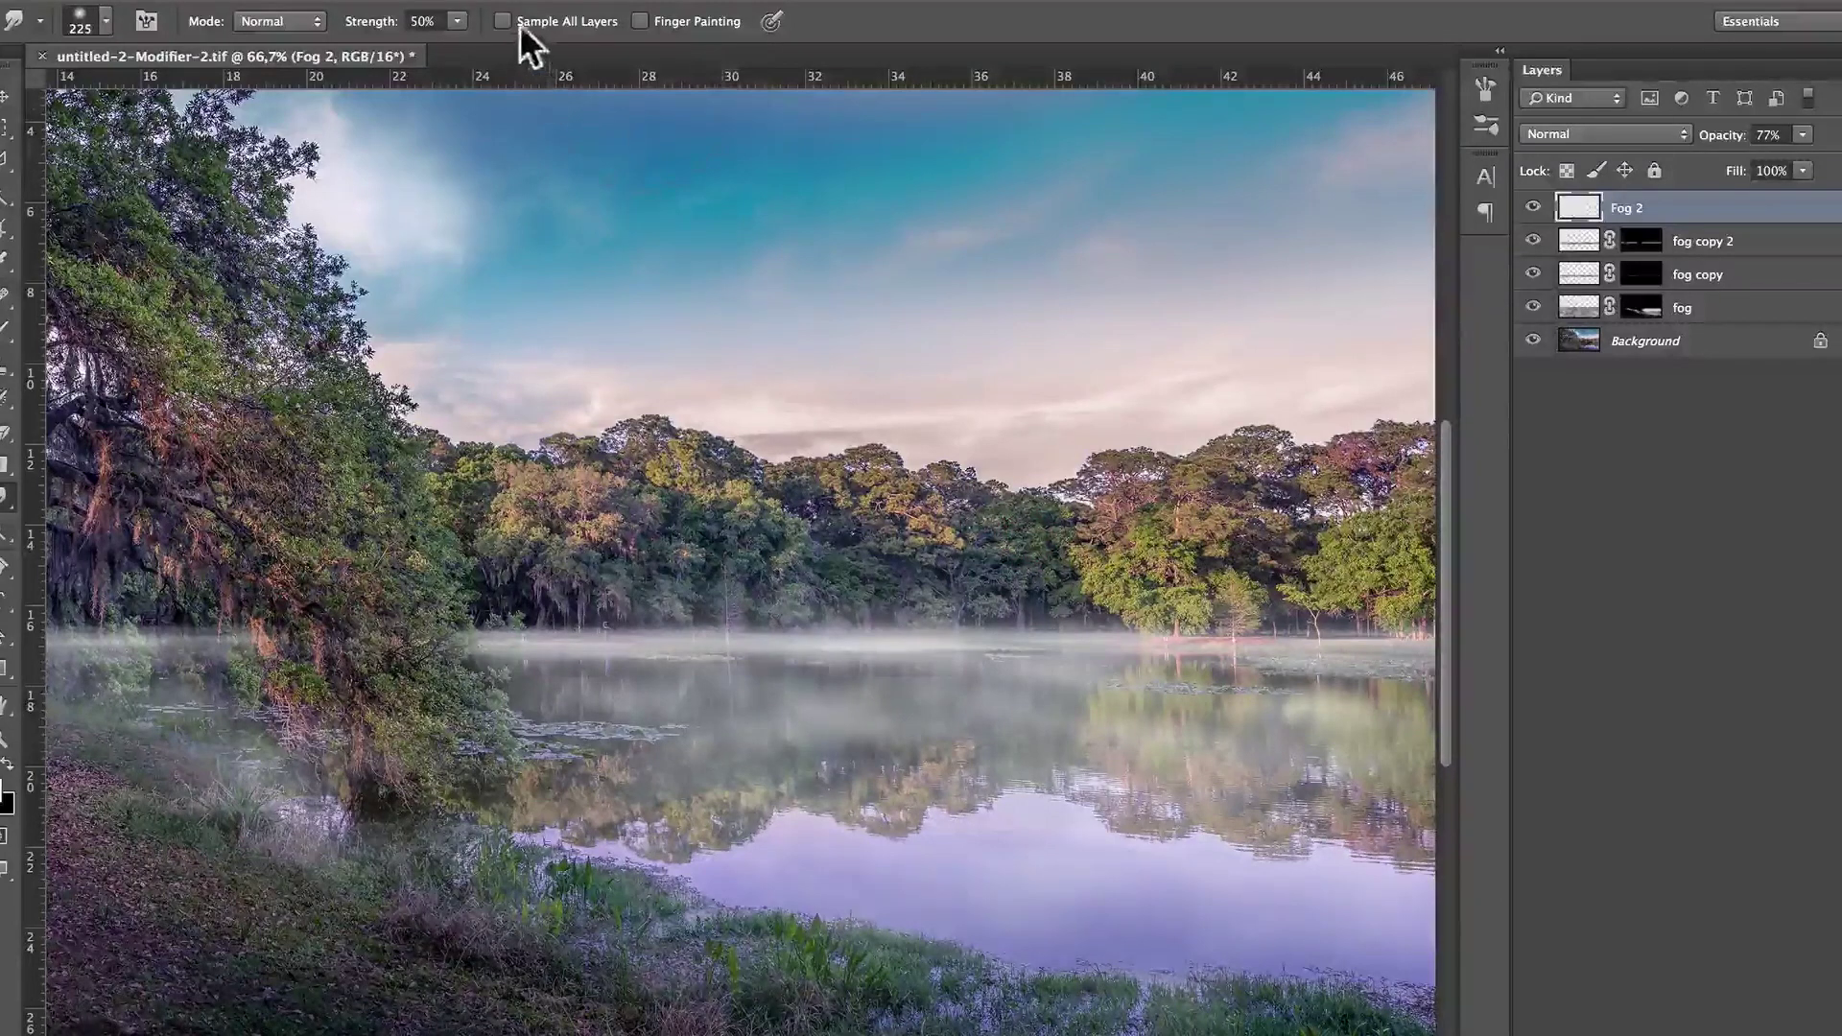
drag(1036, 634, 1036, 683)
- Smudge the fog into the treeline and the left-side trees
drag(1173, 561, 1172, 543)
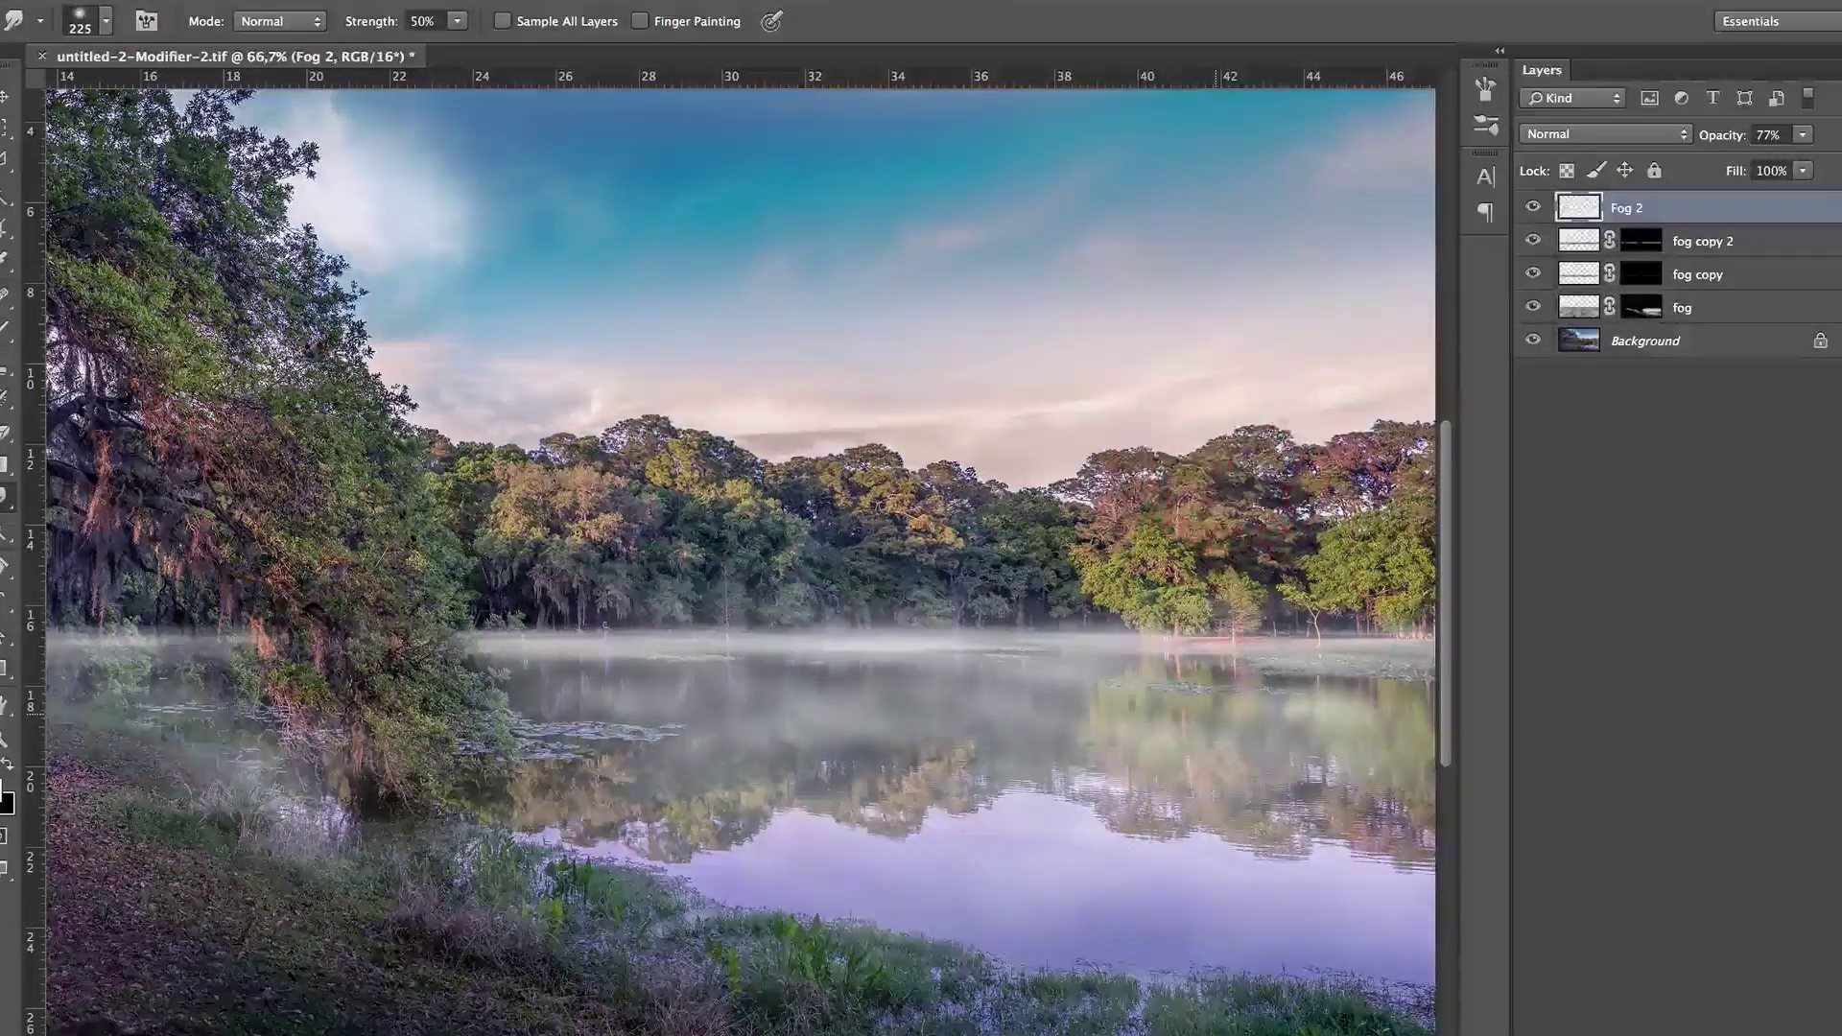
click(707, 475)
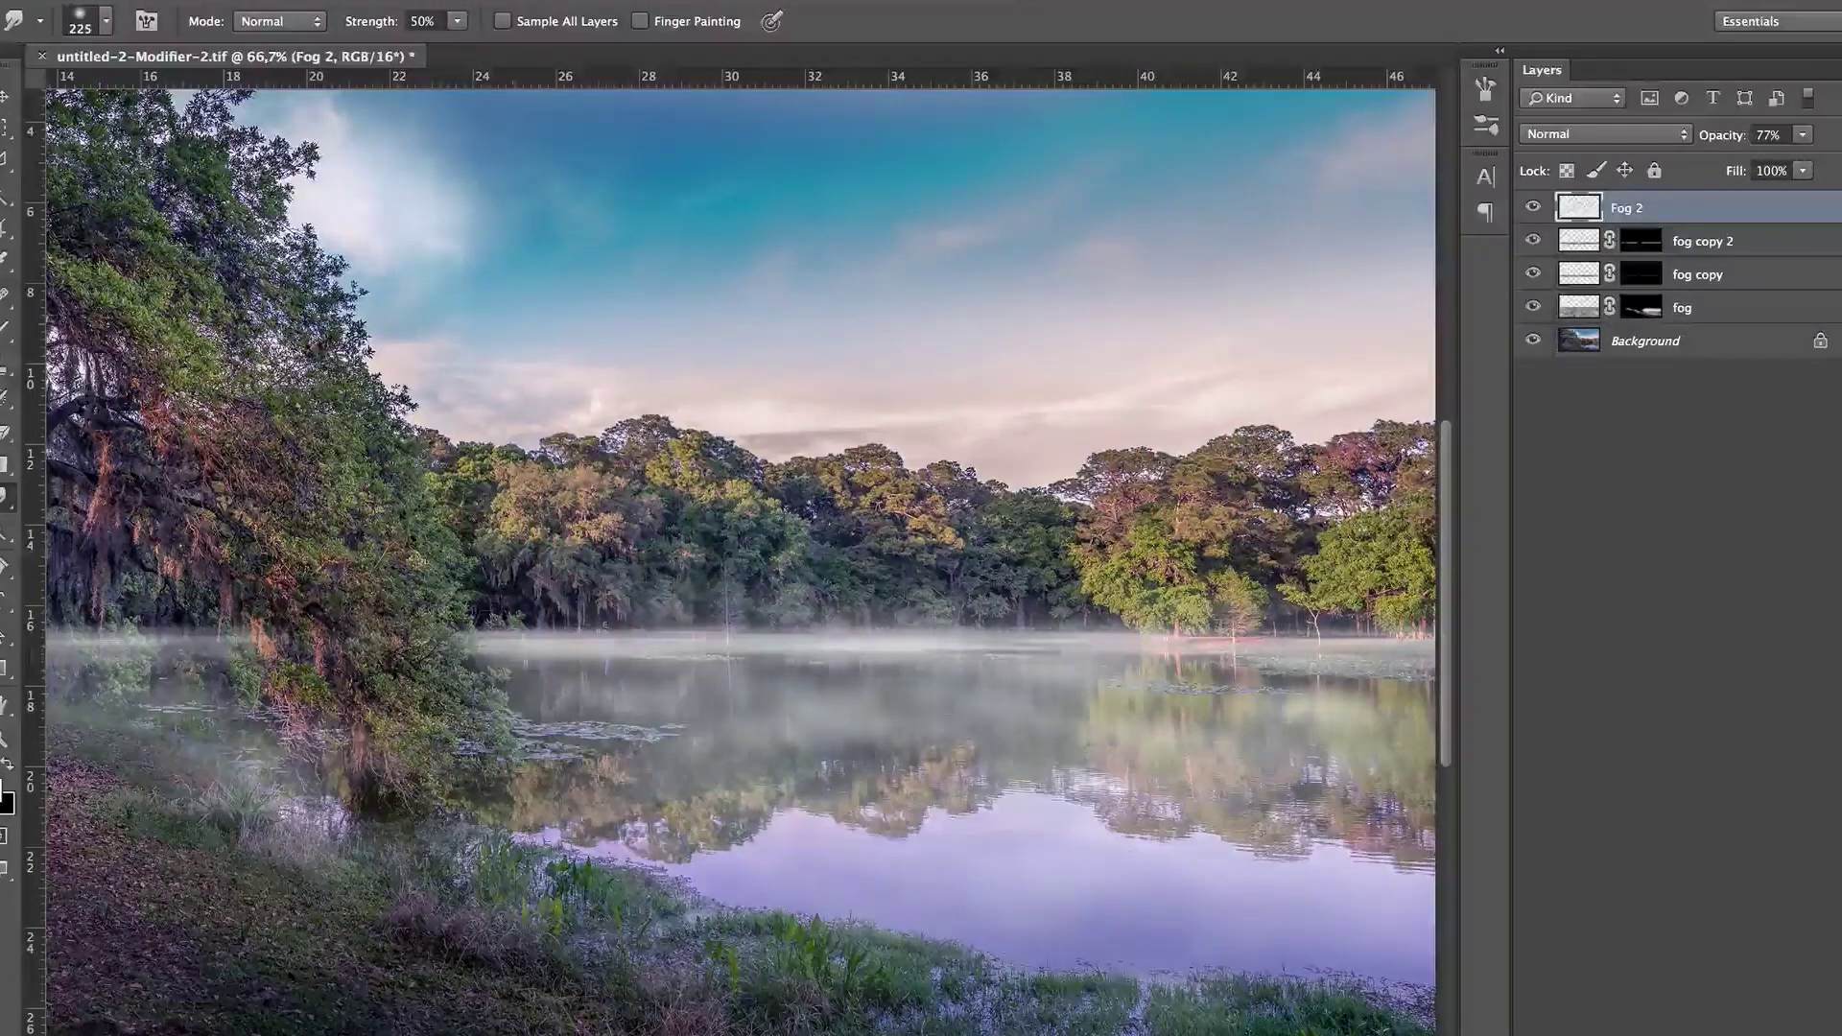
mouse_move(92, 459)
mouse_down()
mouse_move(103, 431)
mouse_move(134, 443)
mouse_up()
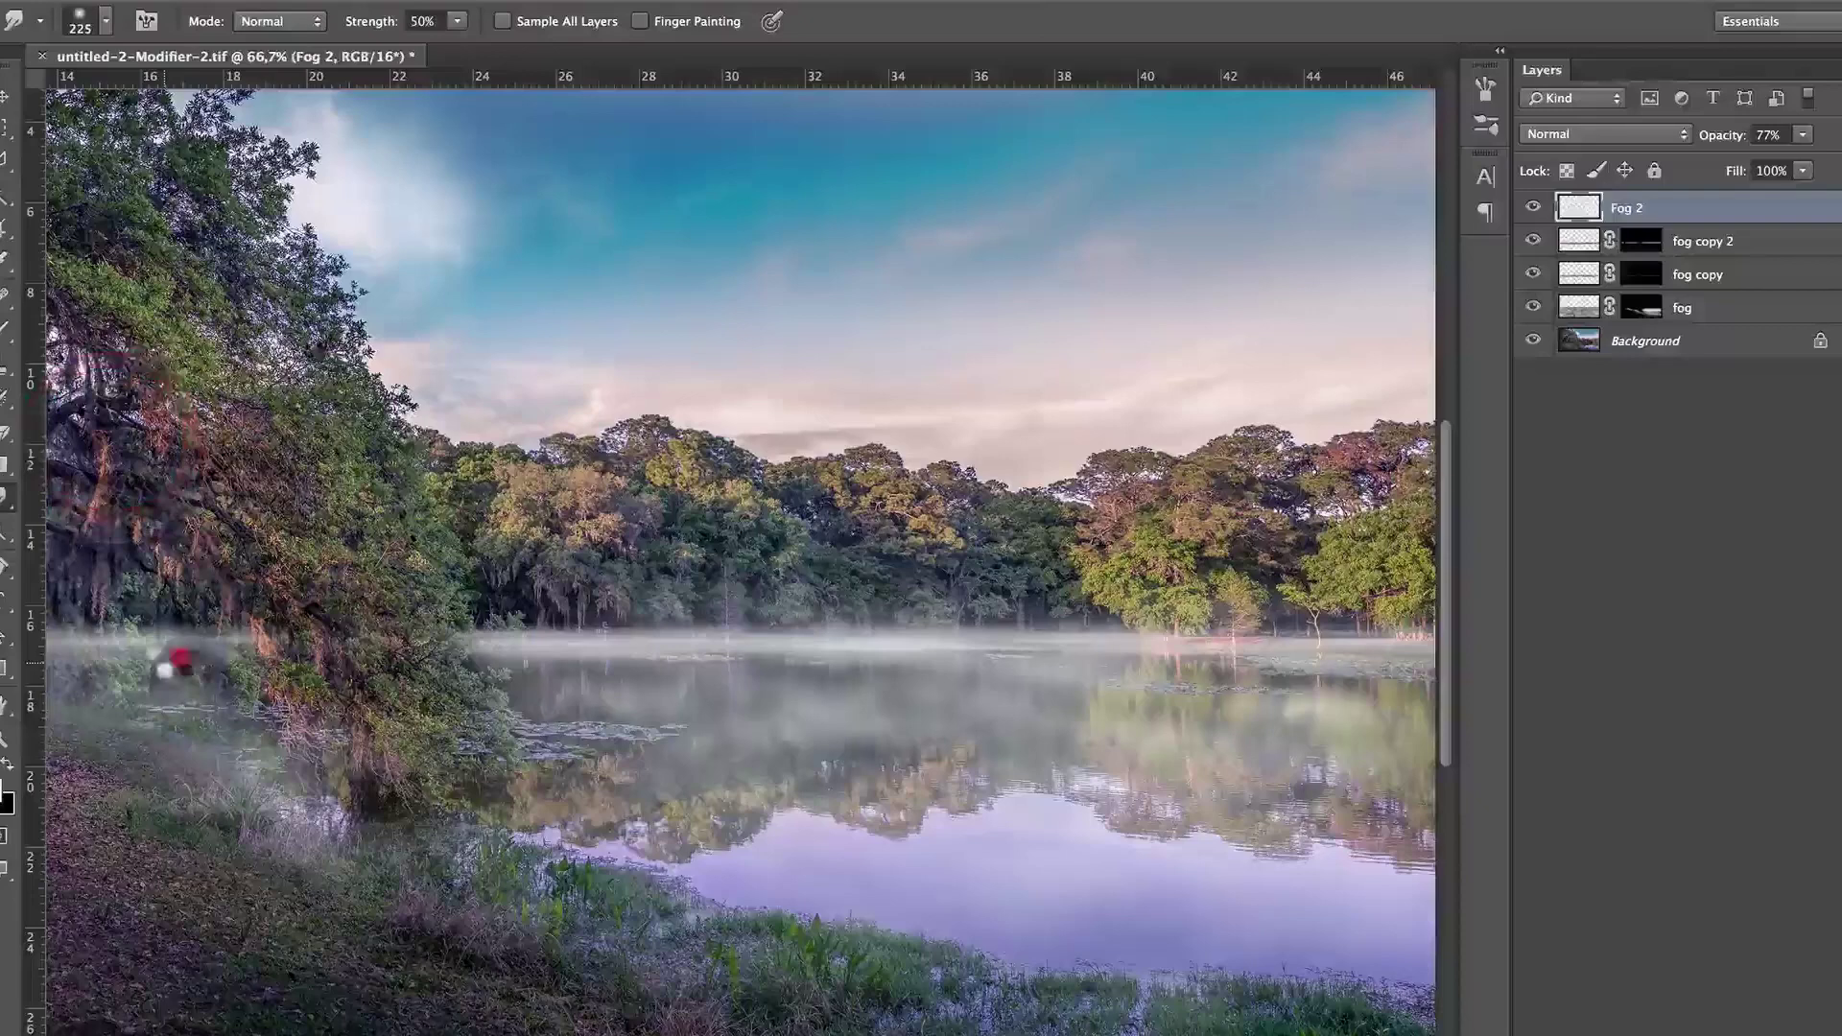
drag(177, 662, 62, 554)
click(924, 518)
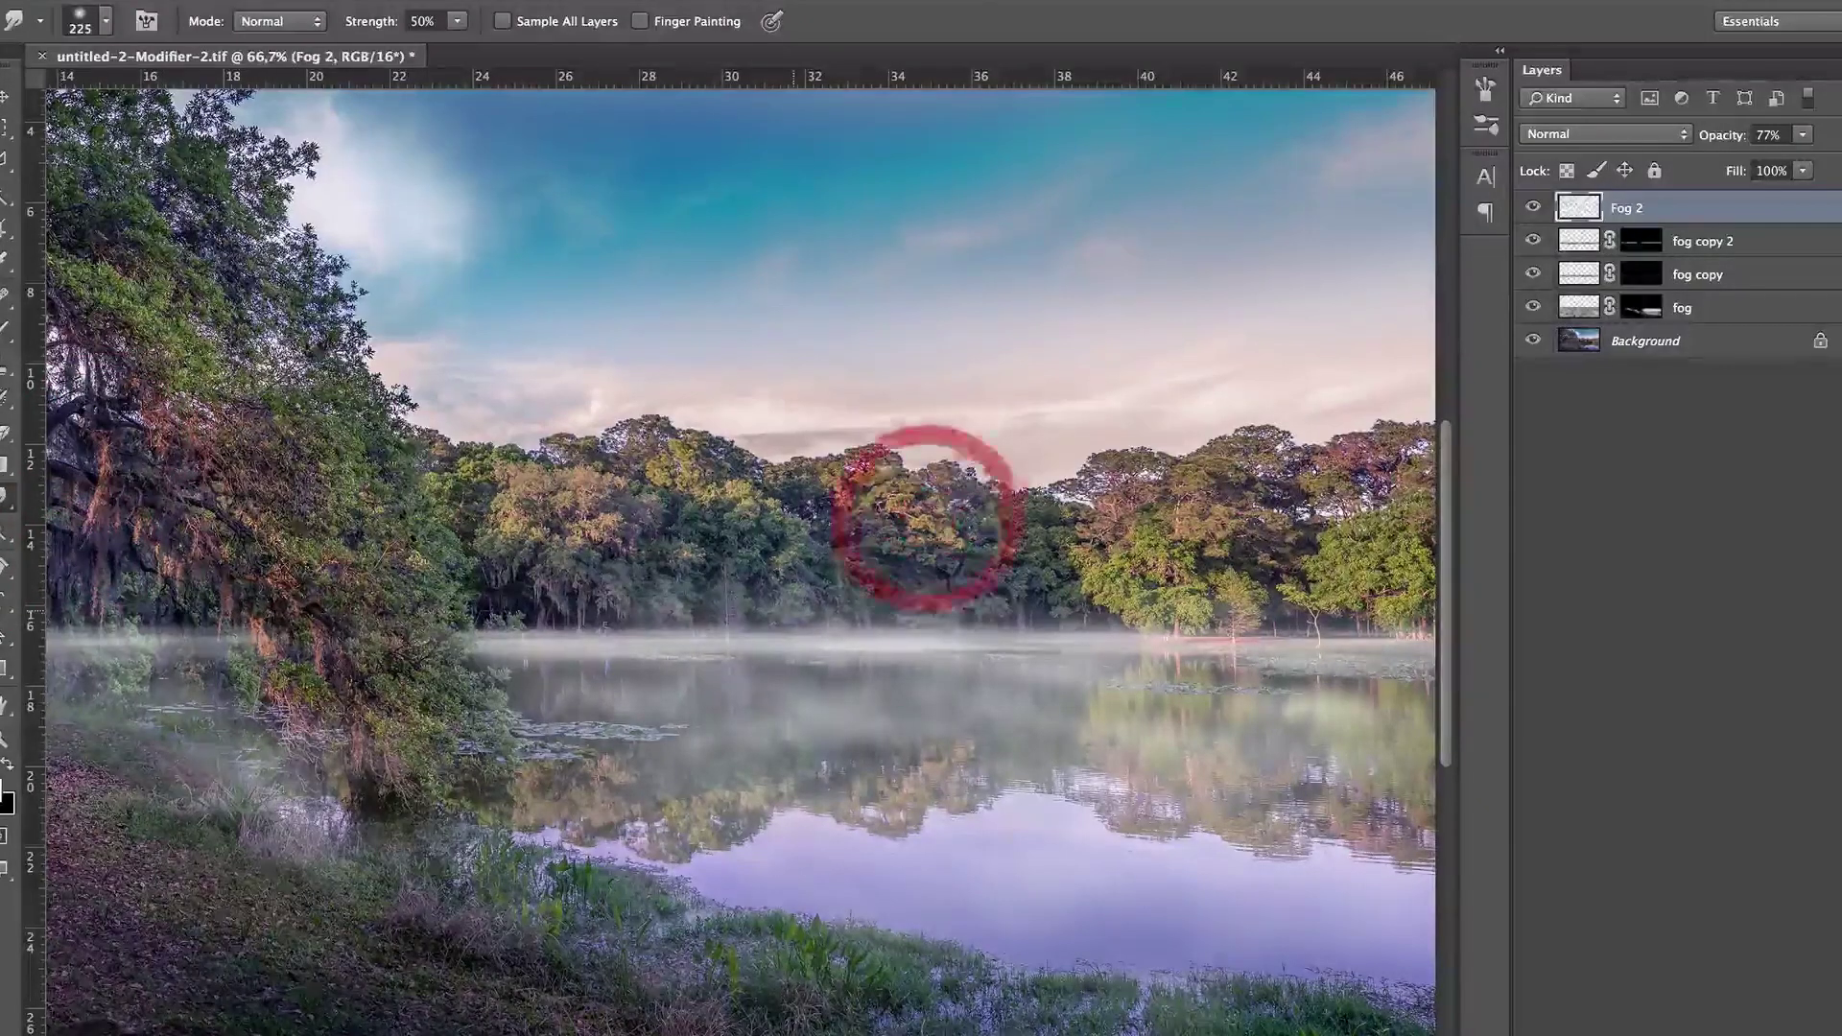
click(1264, 489)
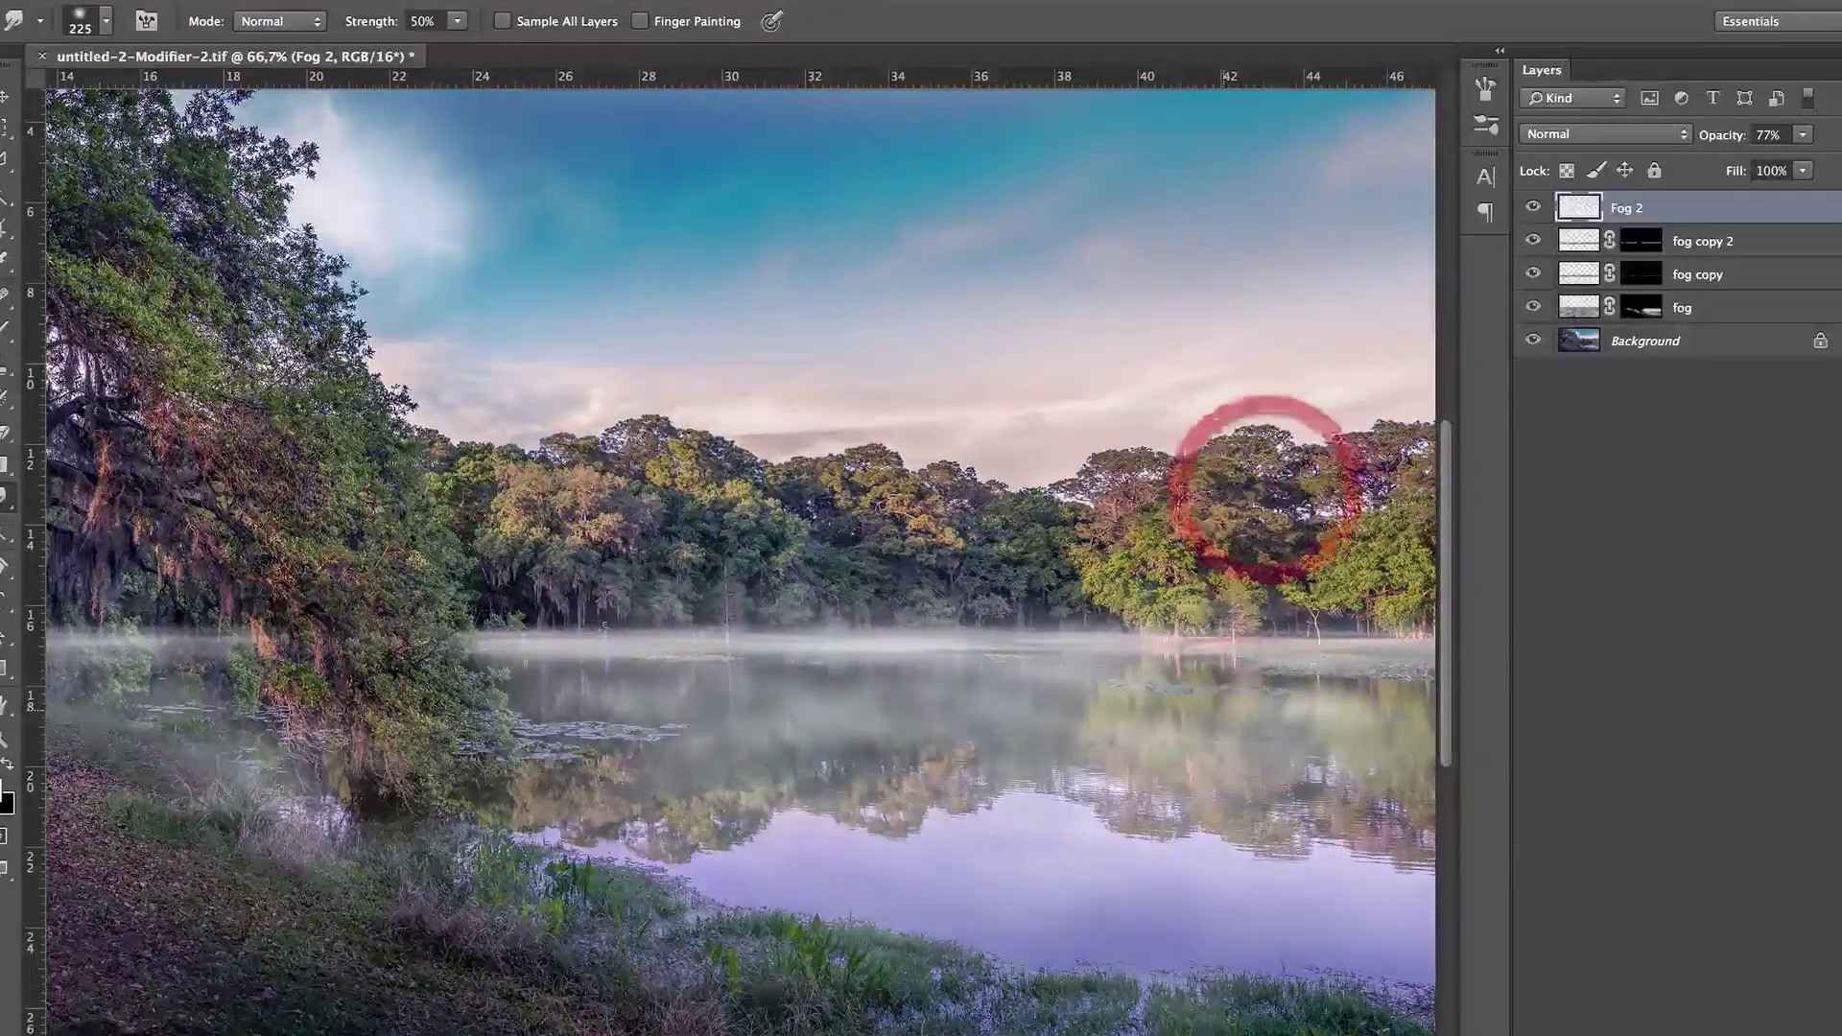
- Dab-smudge the fog along the central and right treeline
drag(1073, 548, 793, 510)
click(793, 518)
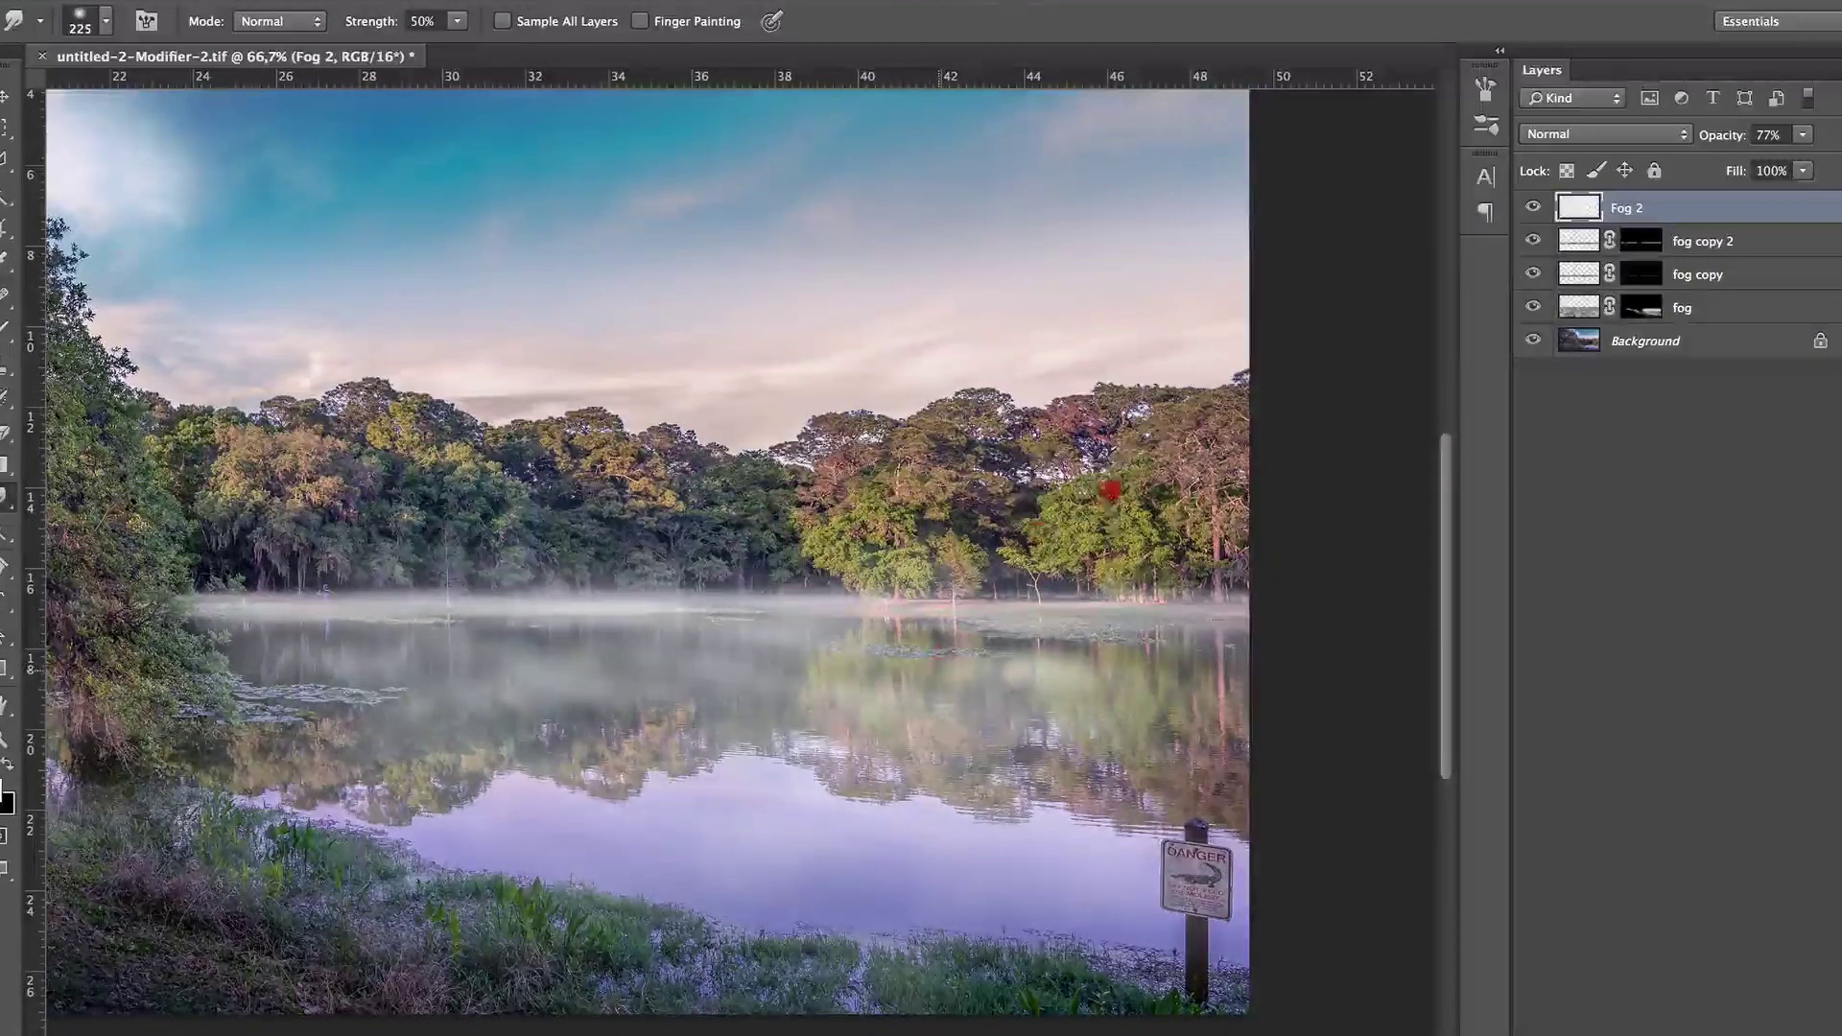
click(1110, 490)
click(1195, 483)
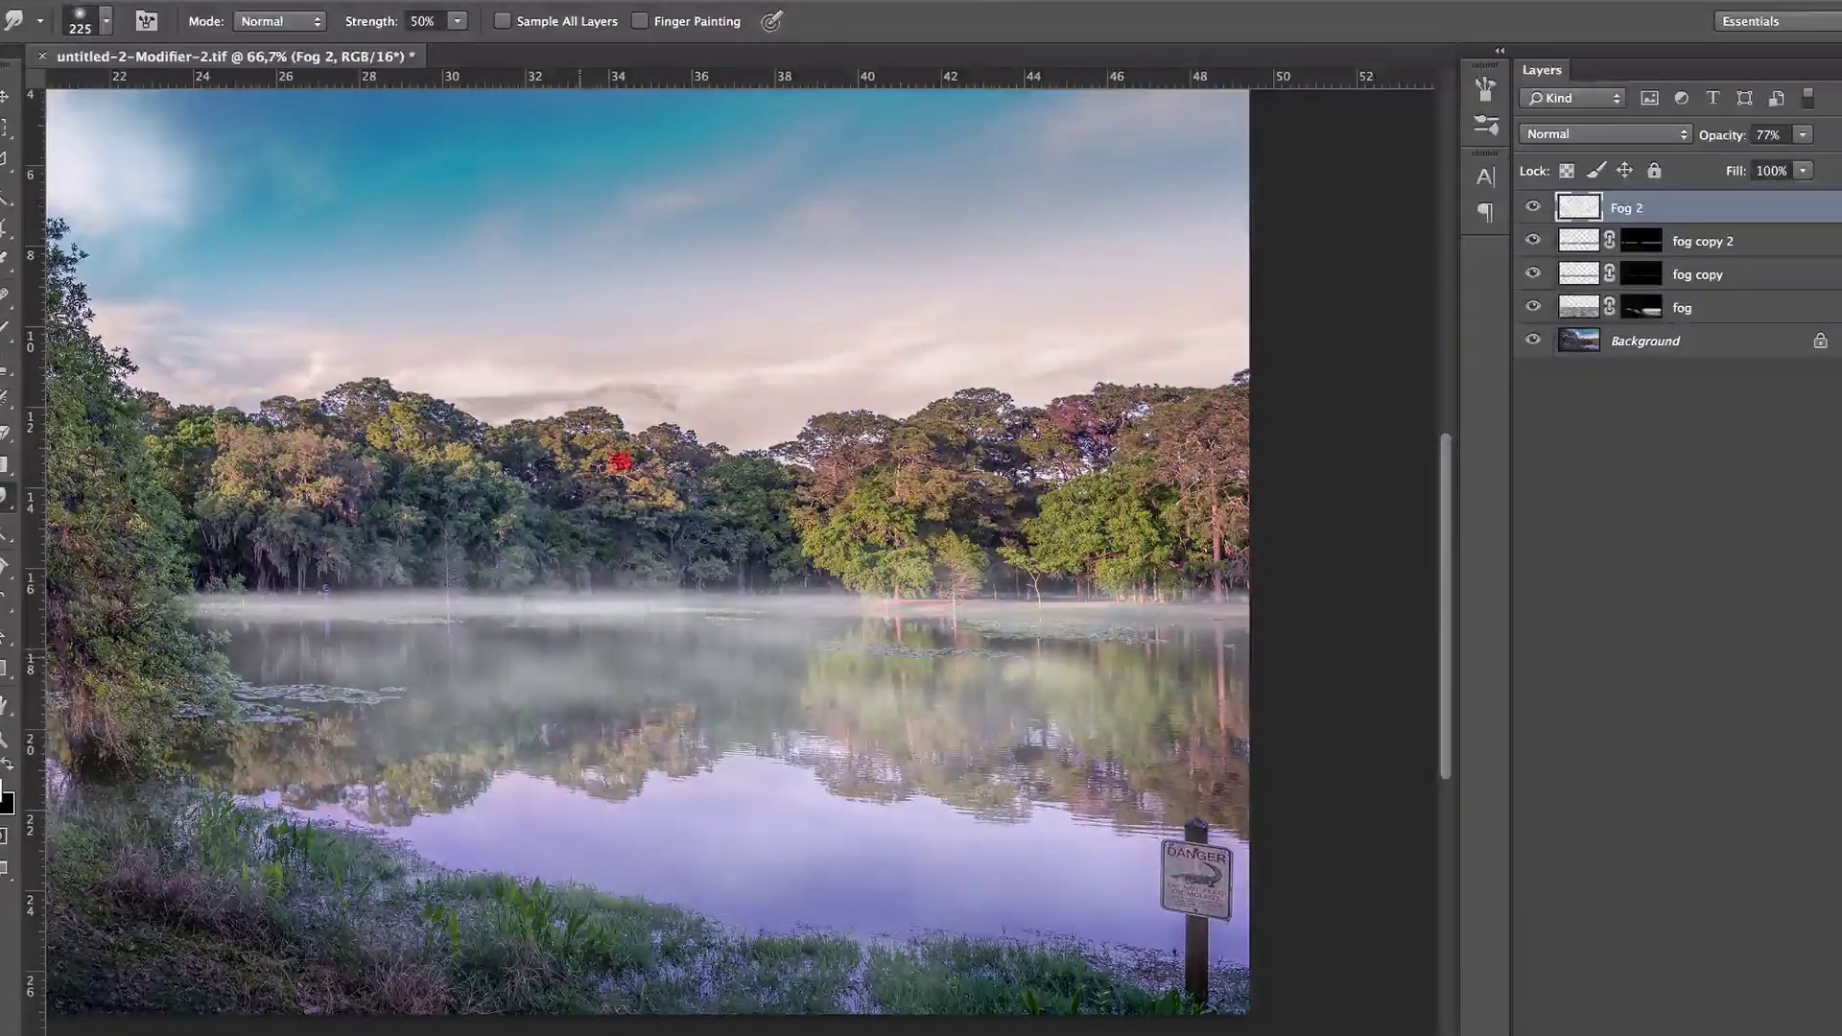
click(633, 459)
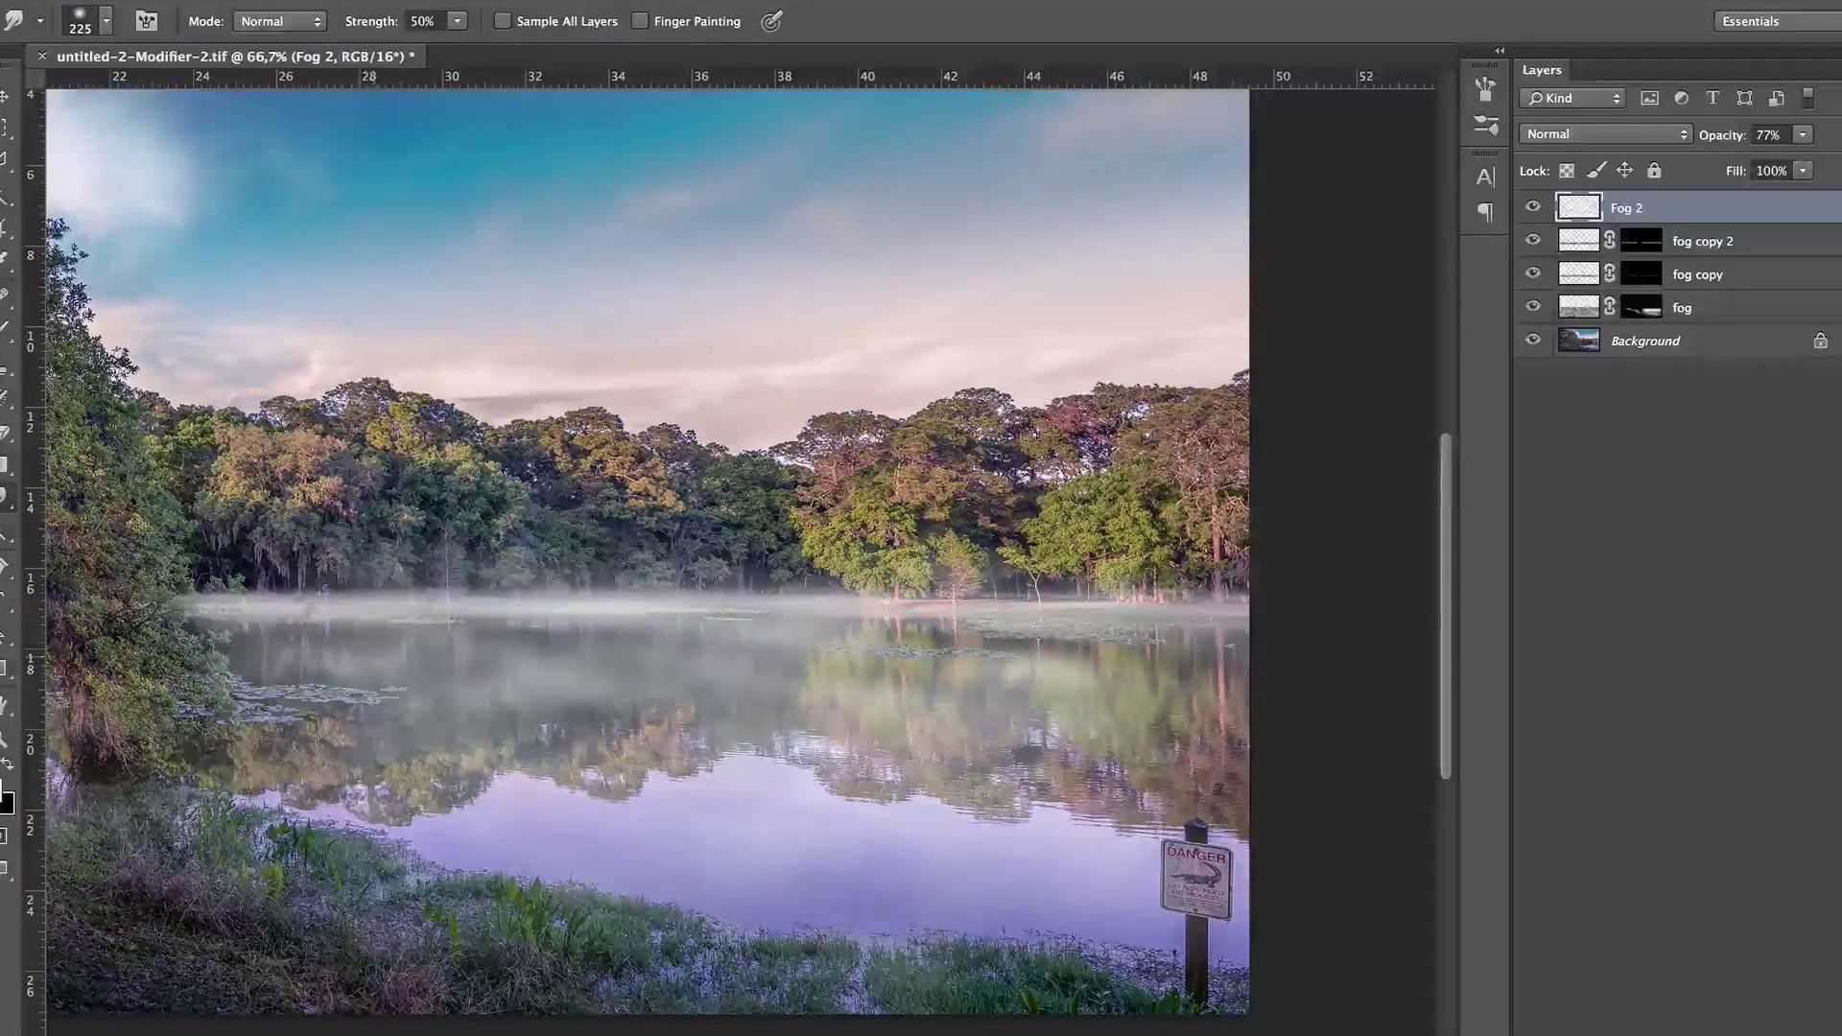
click(446, 486)
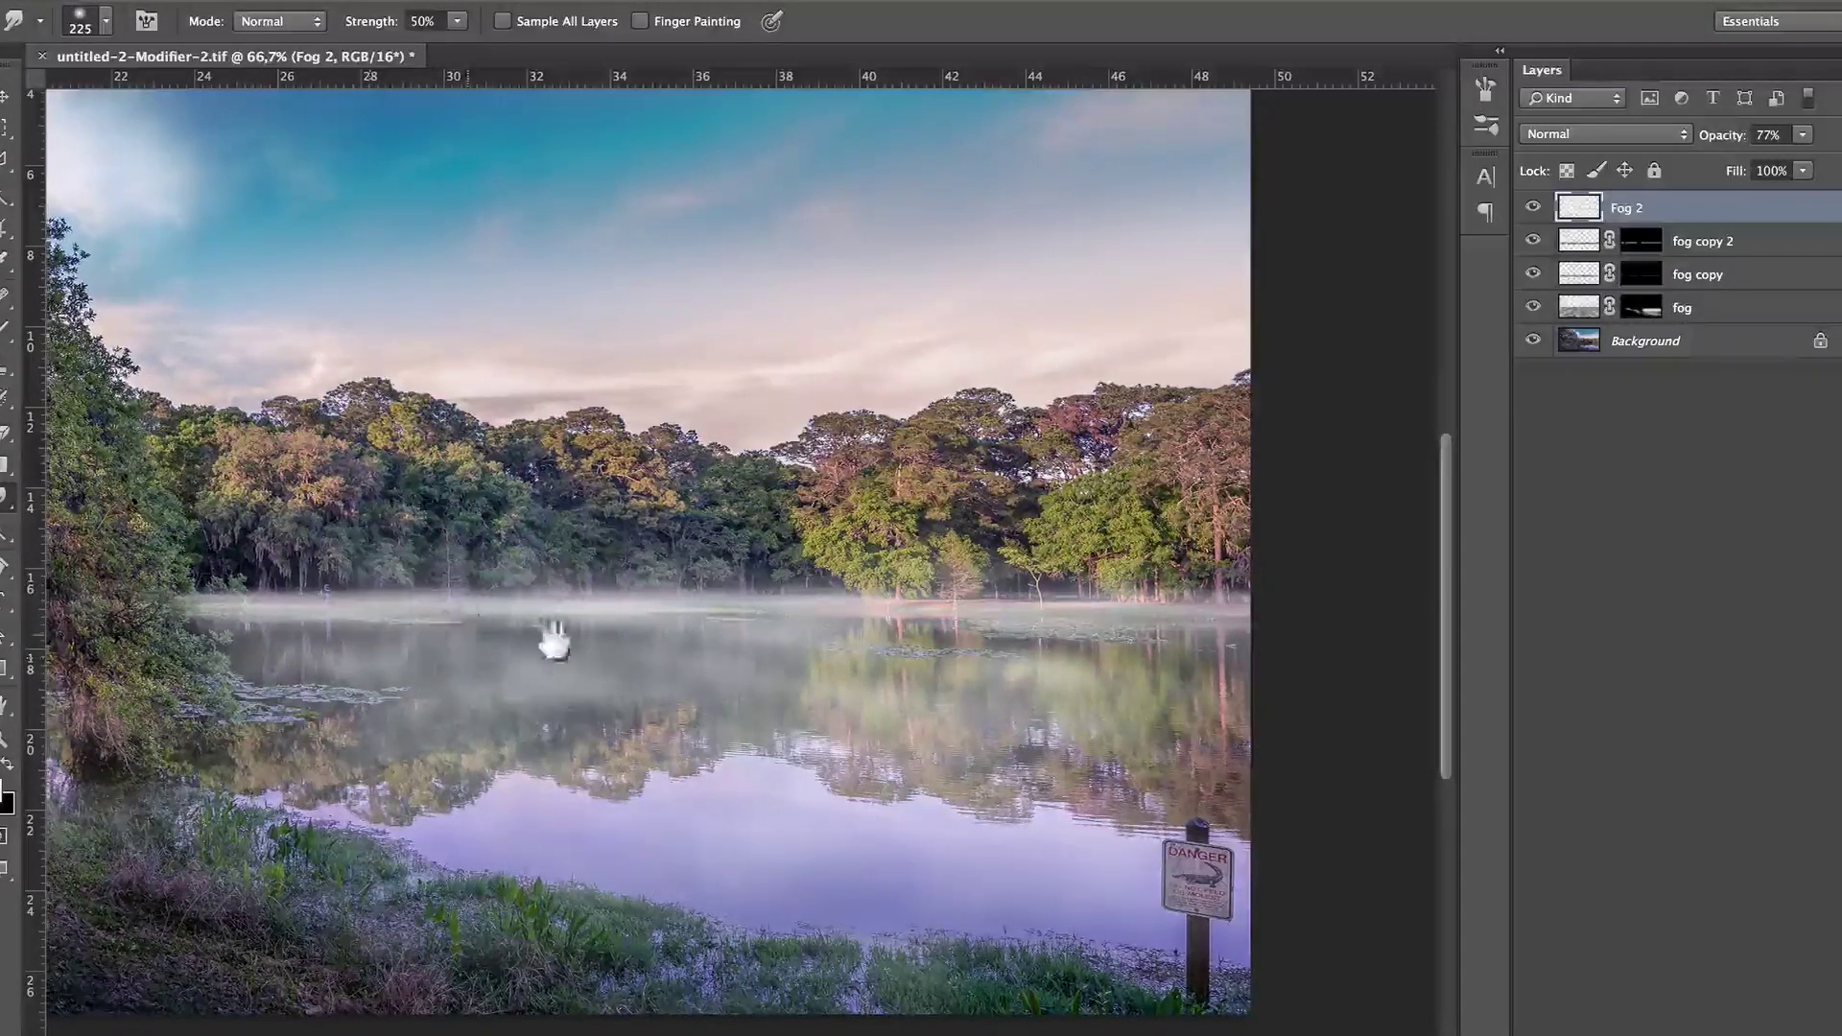
- Smudge the fog around the large oak and over the lake
drag(473, 624, 807, 663)
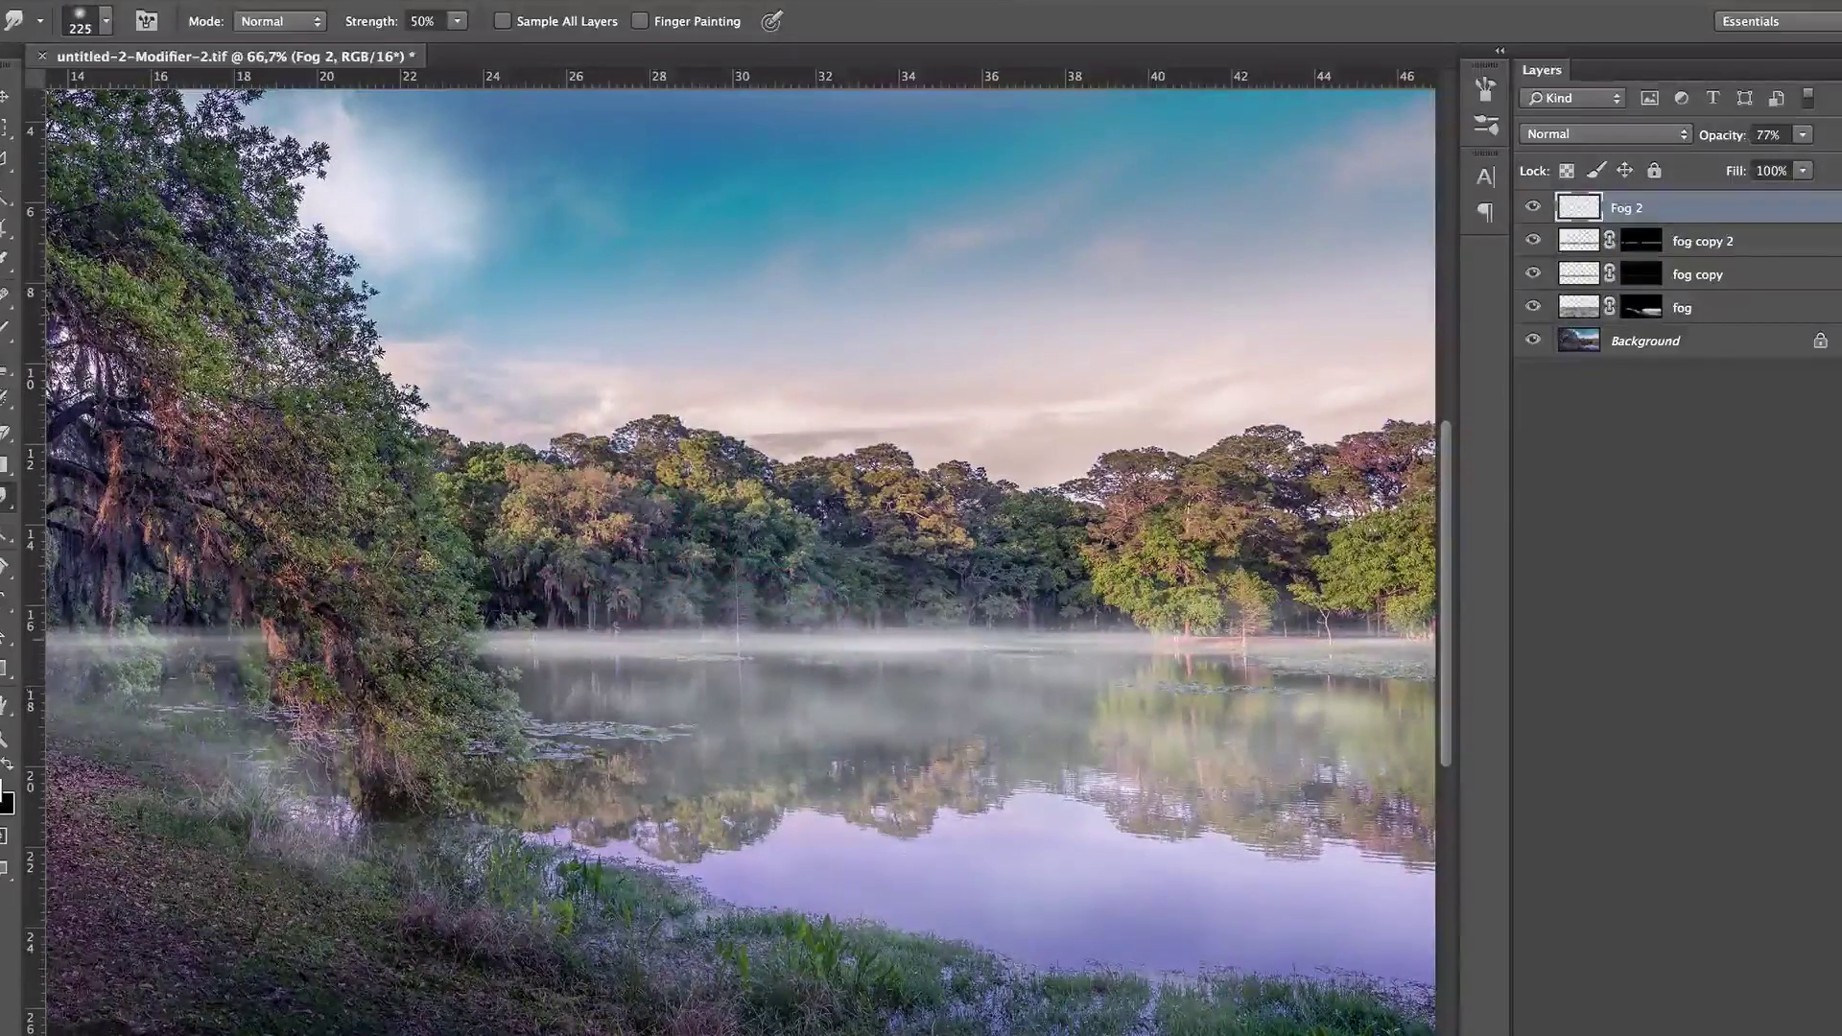
drag(216, 561, 773, 566)
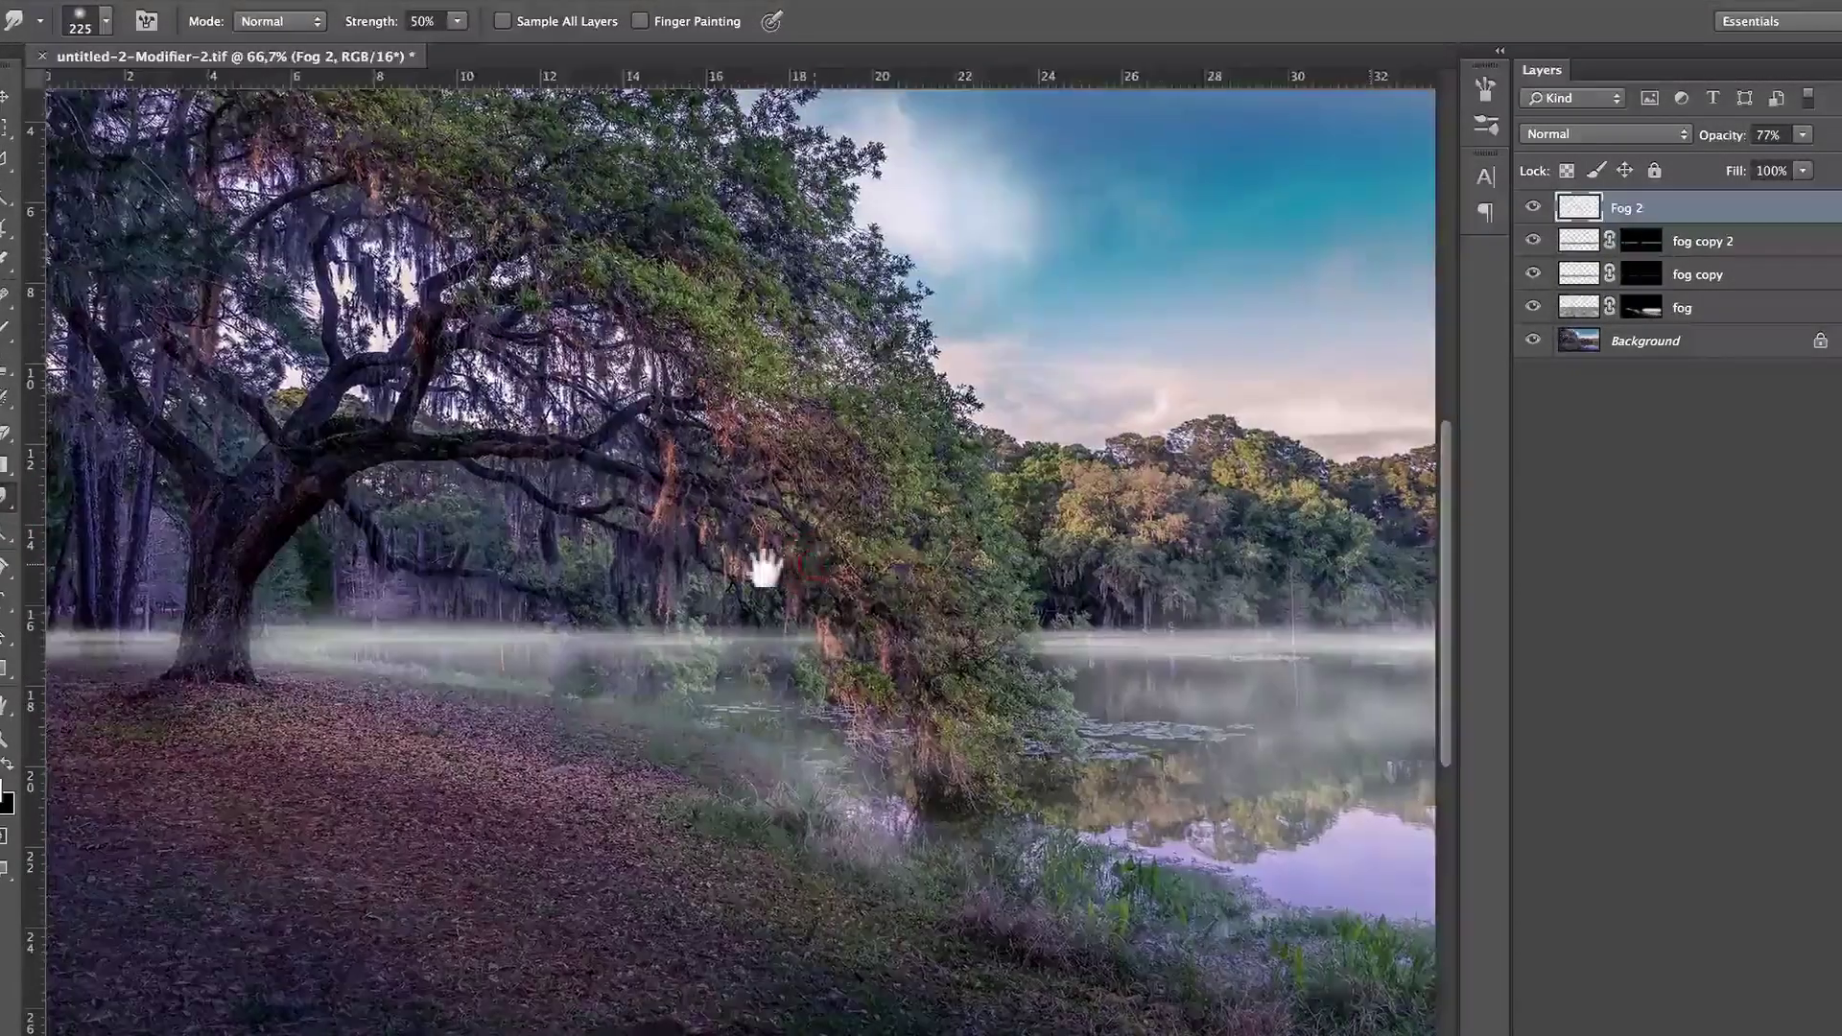
click(554, 576)
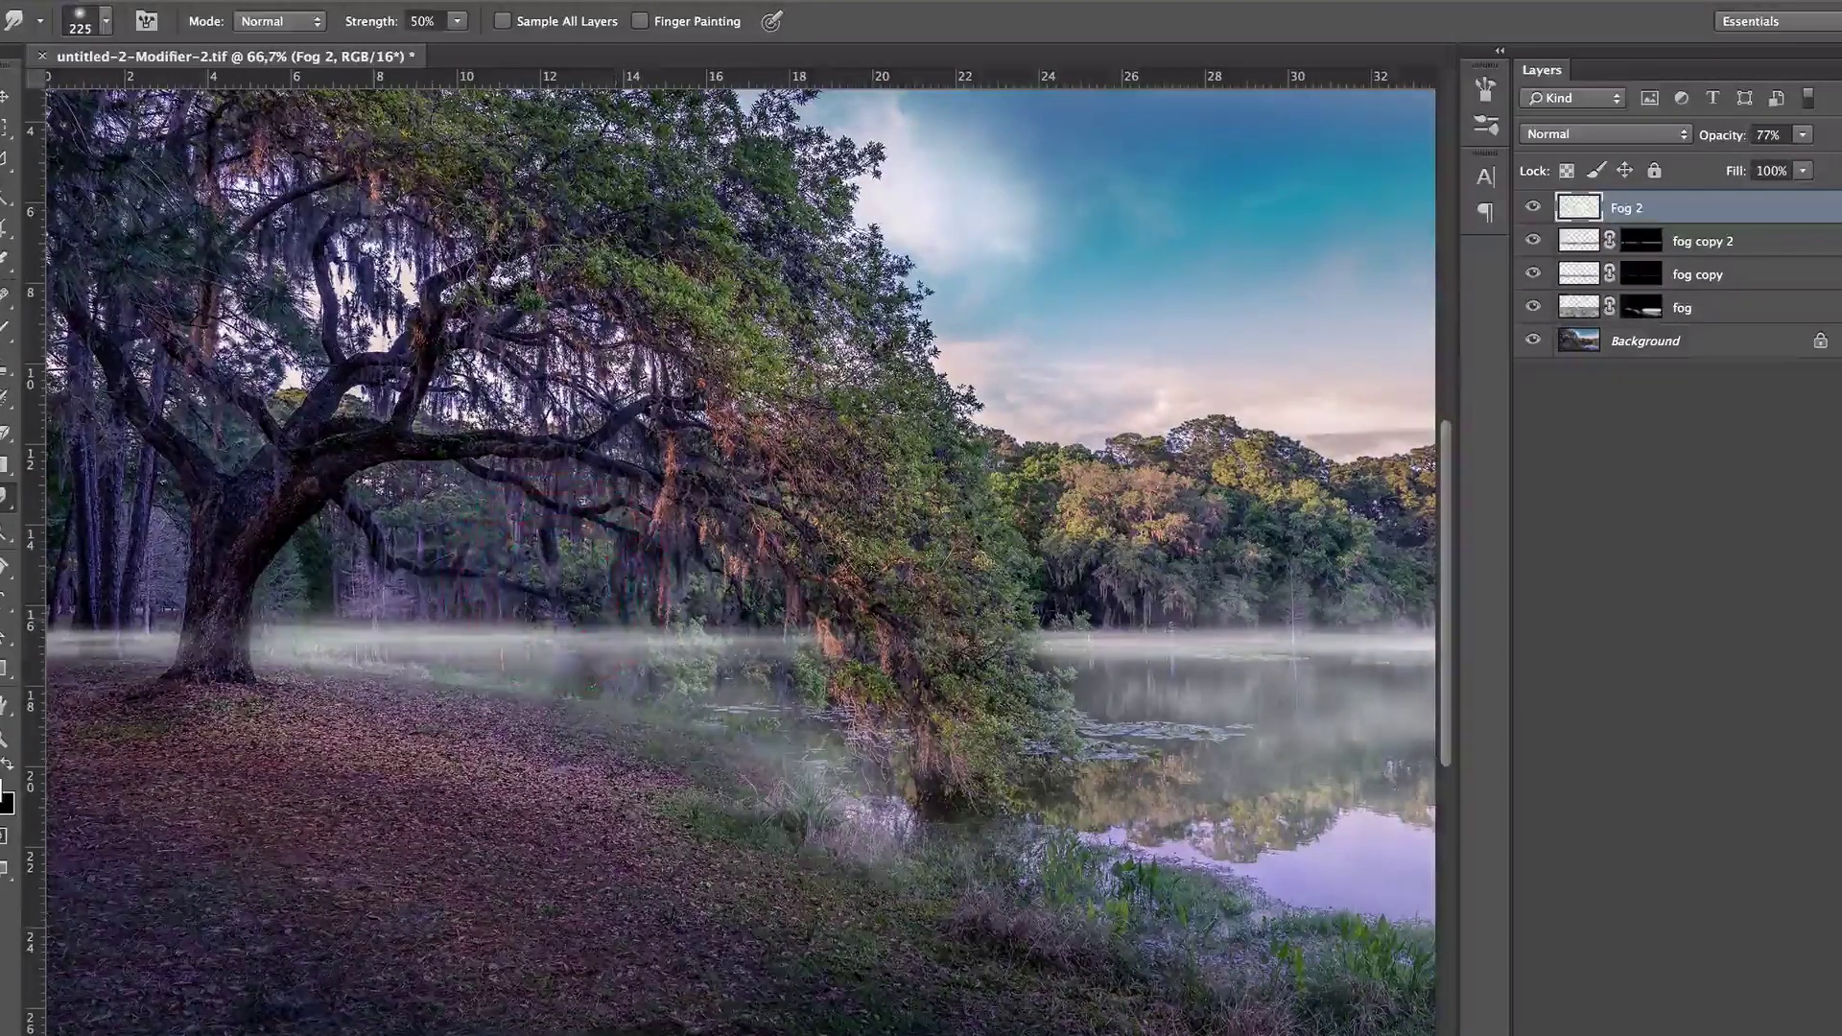
drag(1231, 672, 892, 444)
click(905, 452)
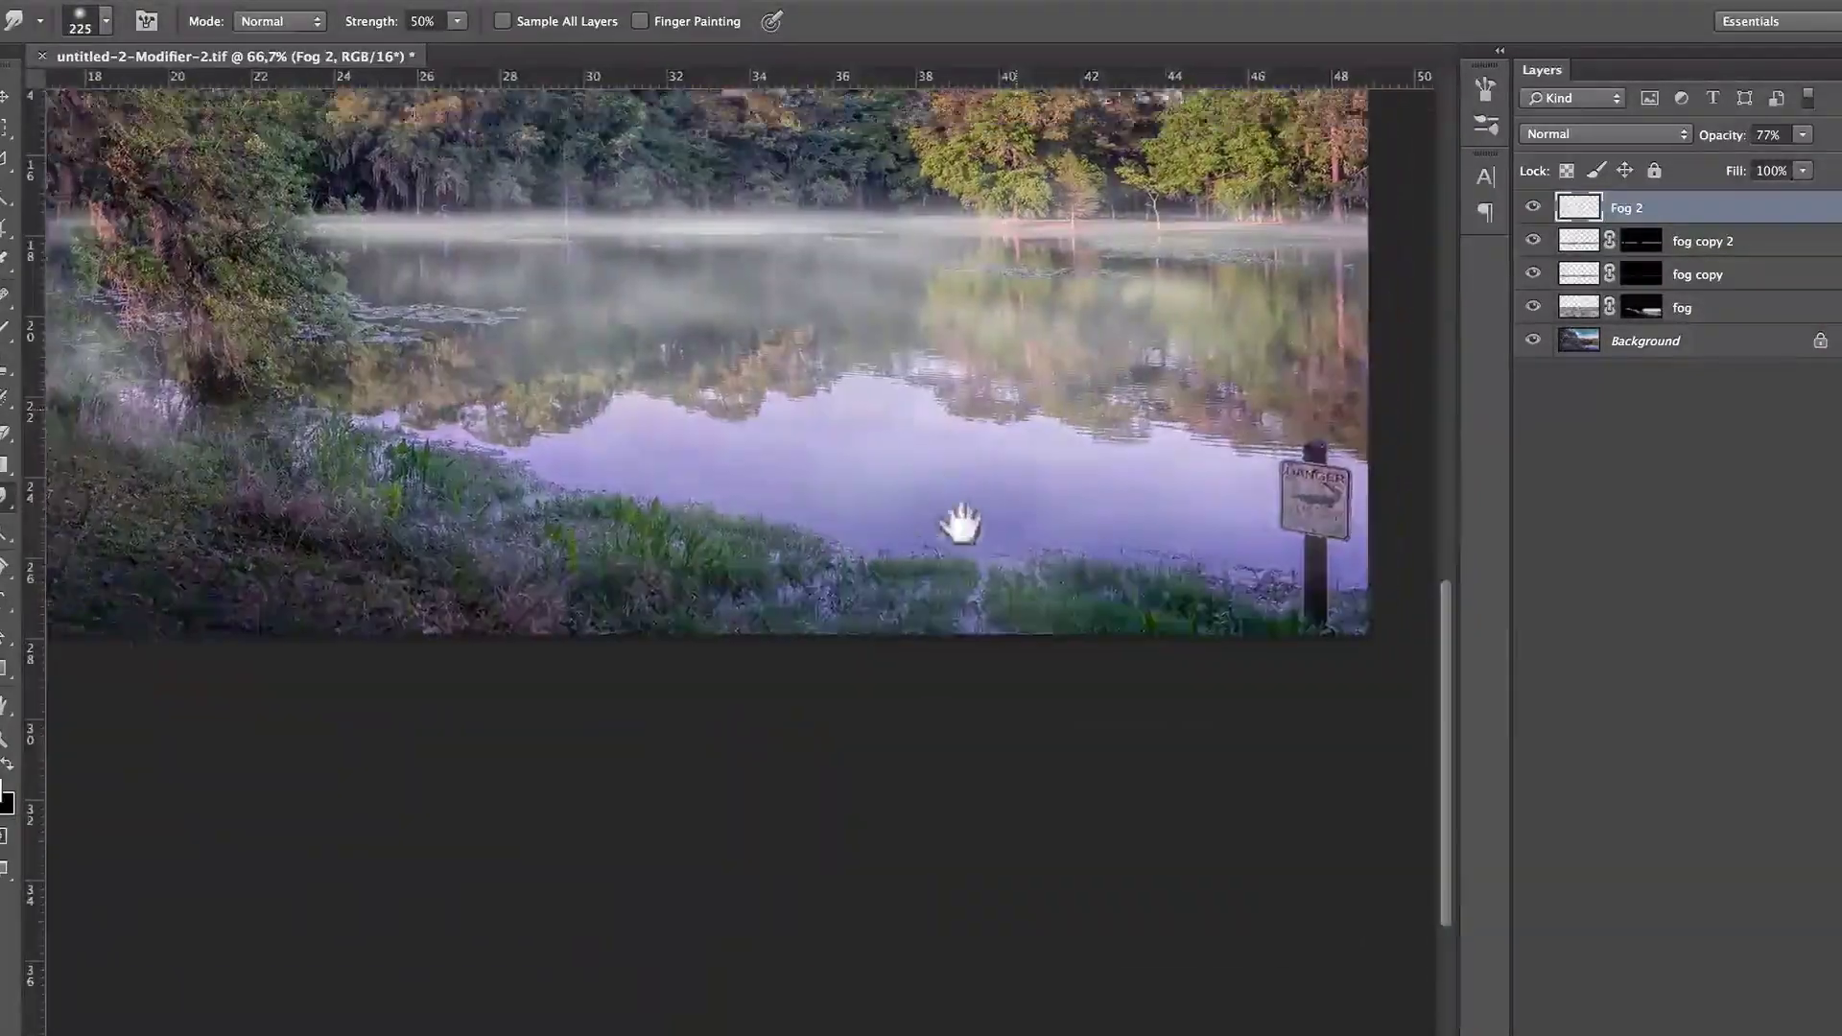
click(968, 533)
- Blend the remaining fog over the lake and treeline, then zoom out to the whole image
drag(822, 378, 925, 266)
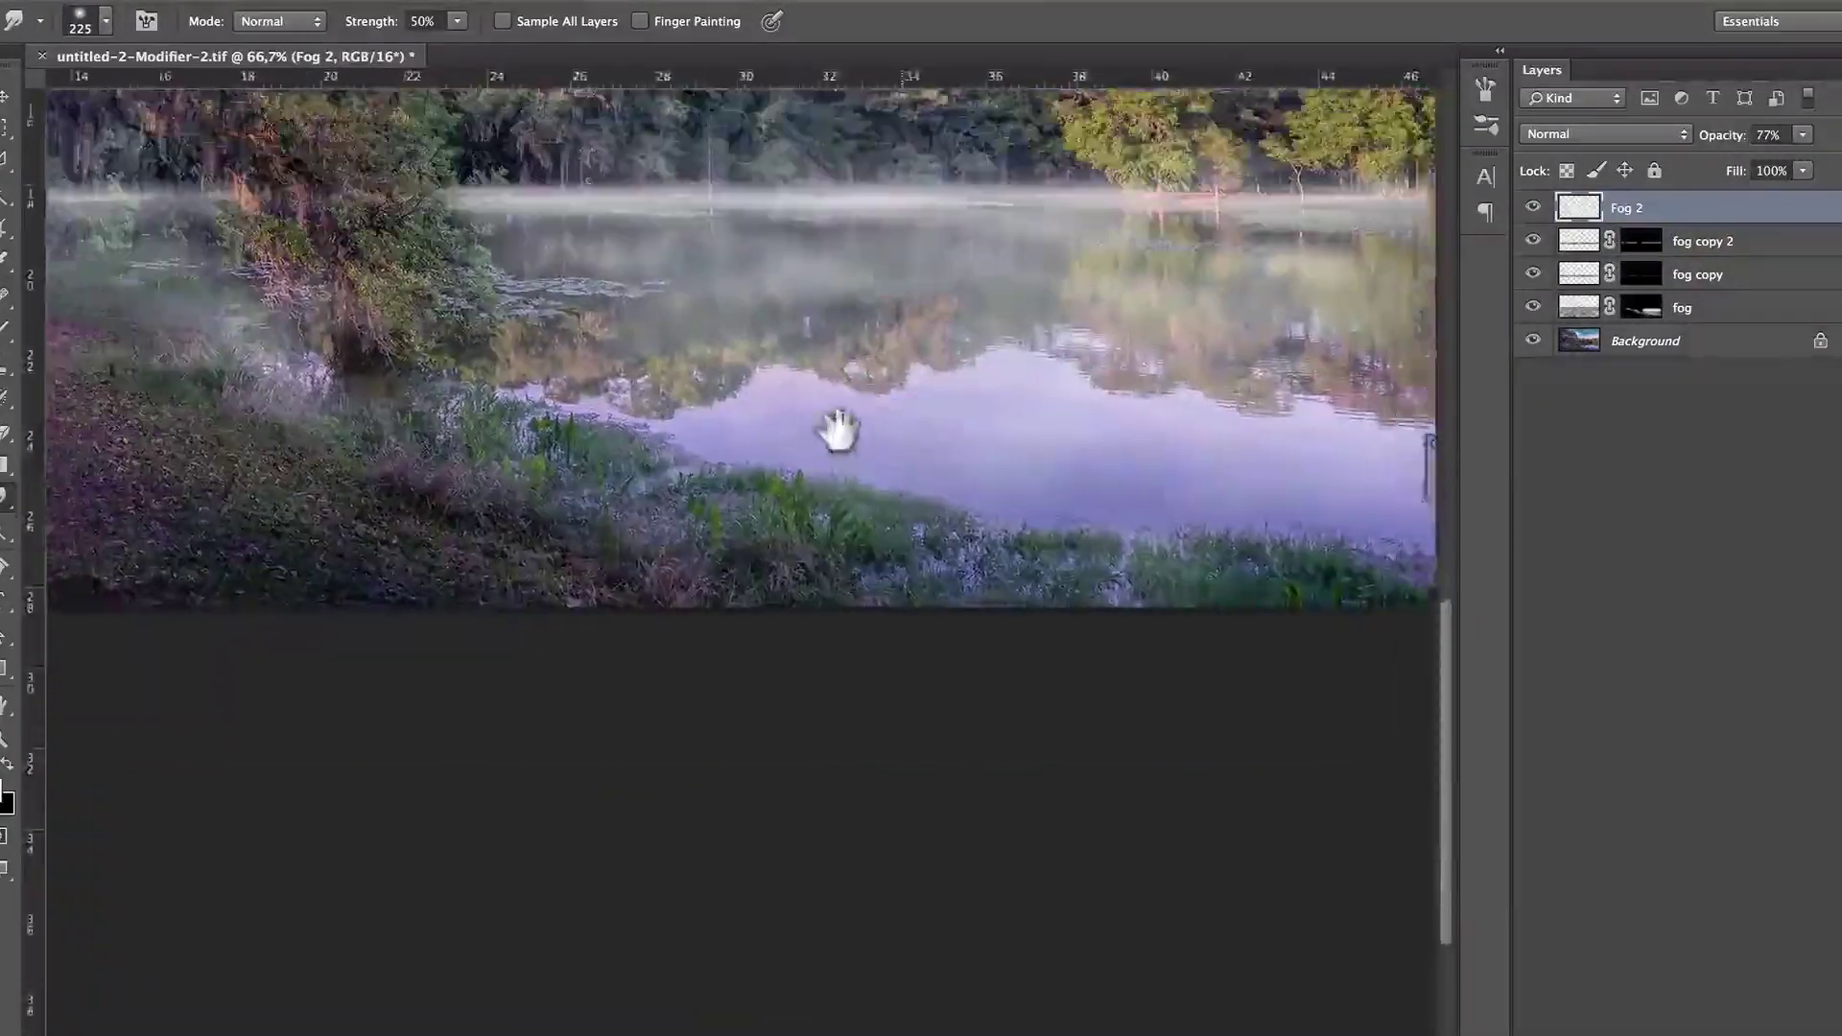
drag(835, 427, 821, 527)
click(987, 329)
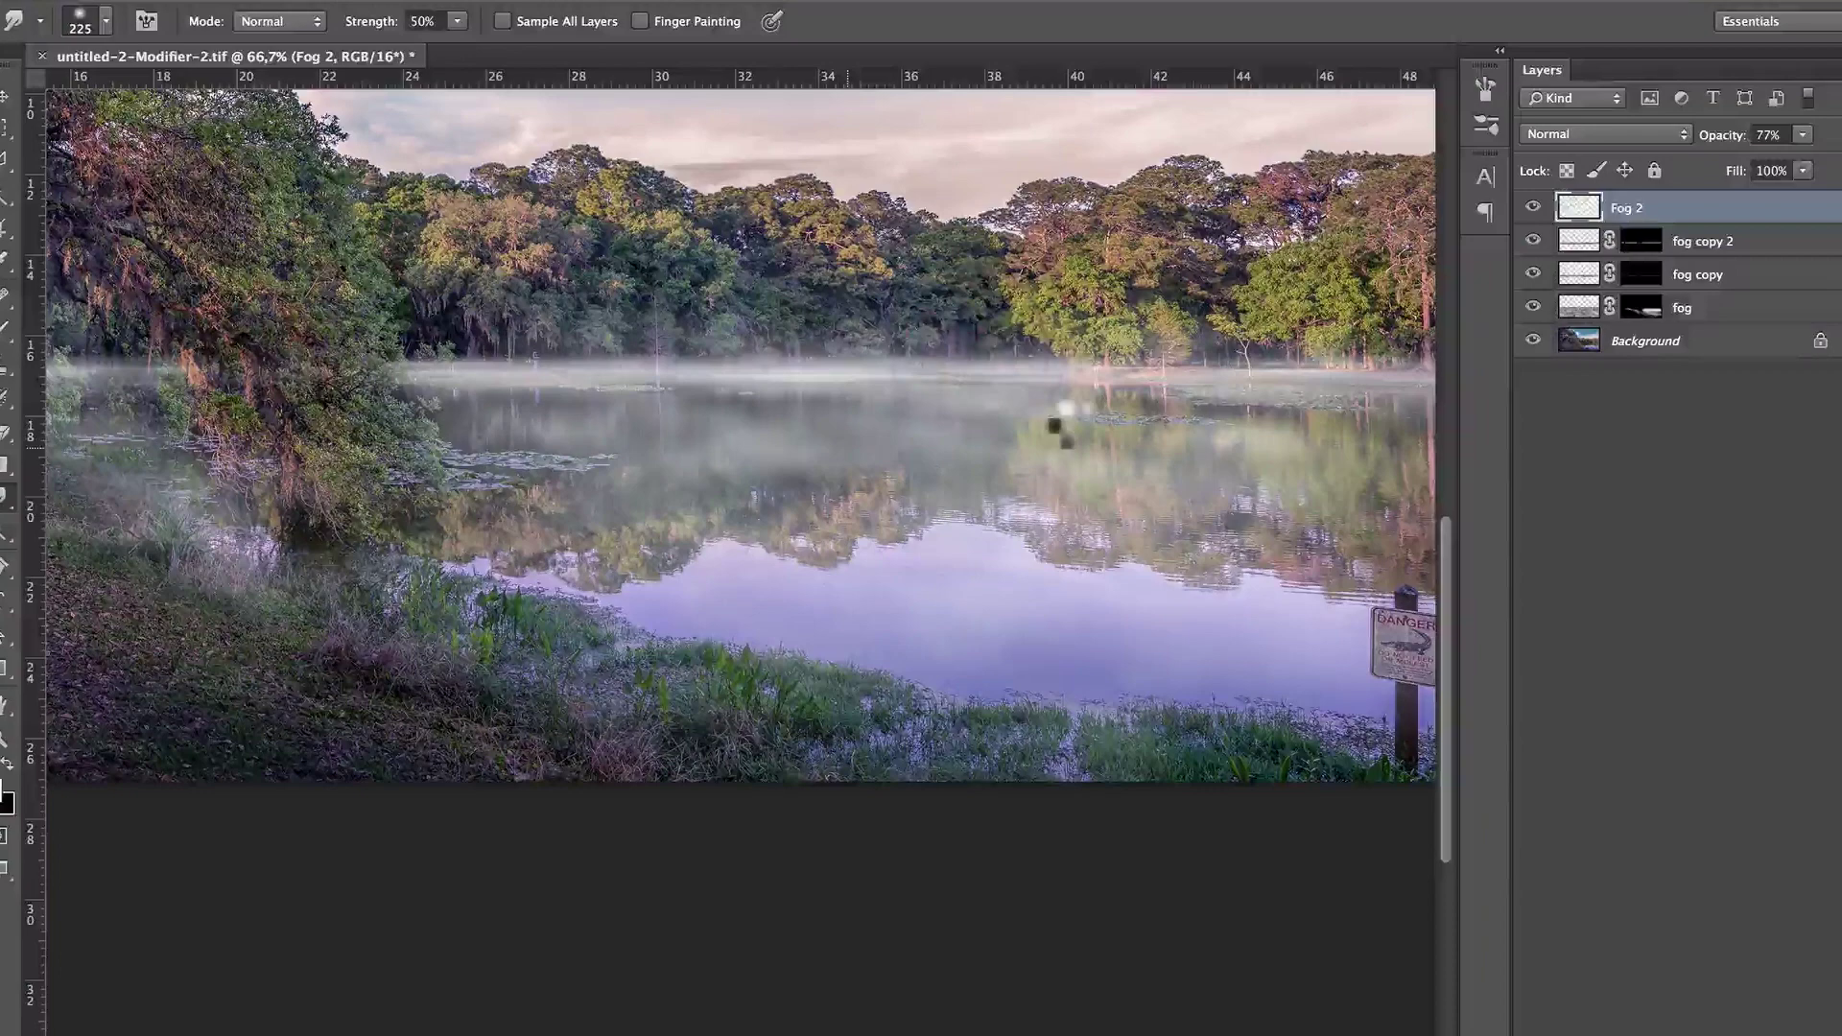
drag(1062, 412, 756, 461)
click(758, 461)
key(z)
alt+click(629, 431)
- Group the Fog 2 through fog layers into a group named FOG, then hide it to compare
alt+click(518, 428)
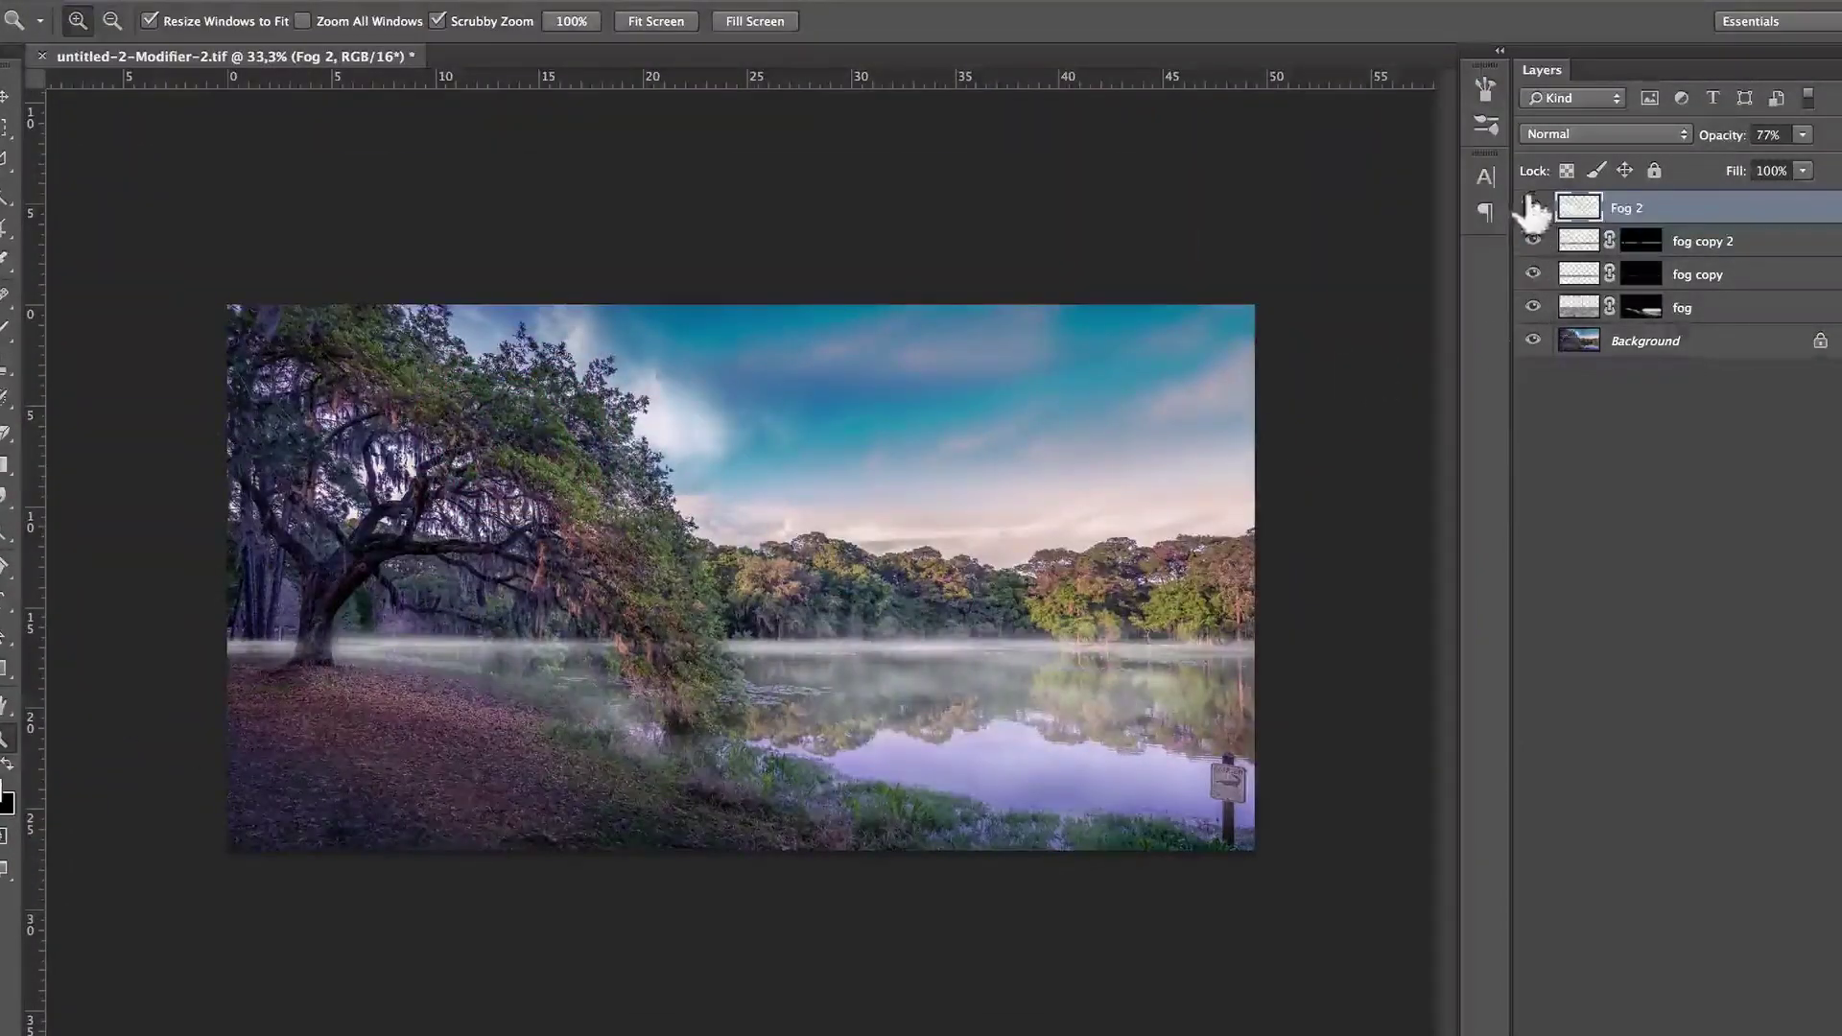
shift+click(1729, 307)
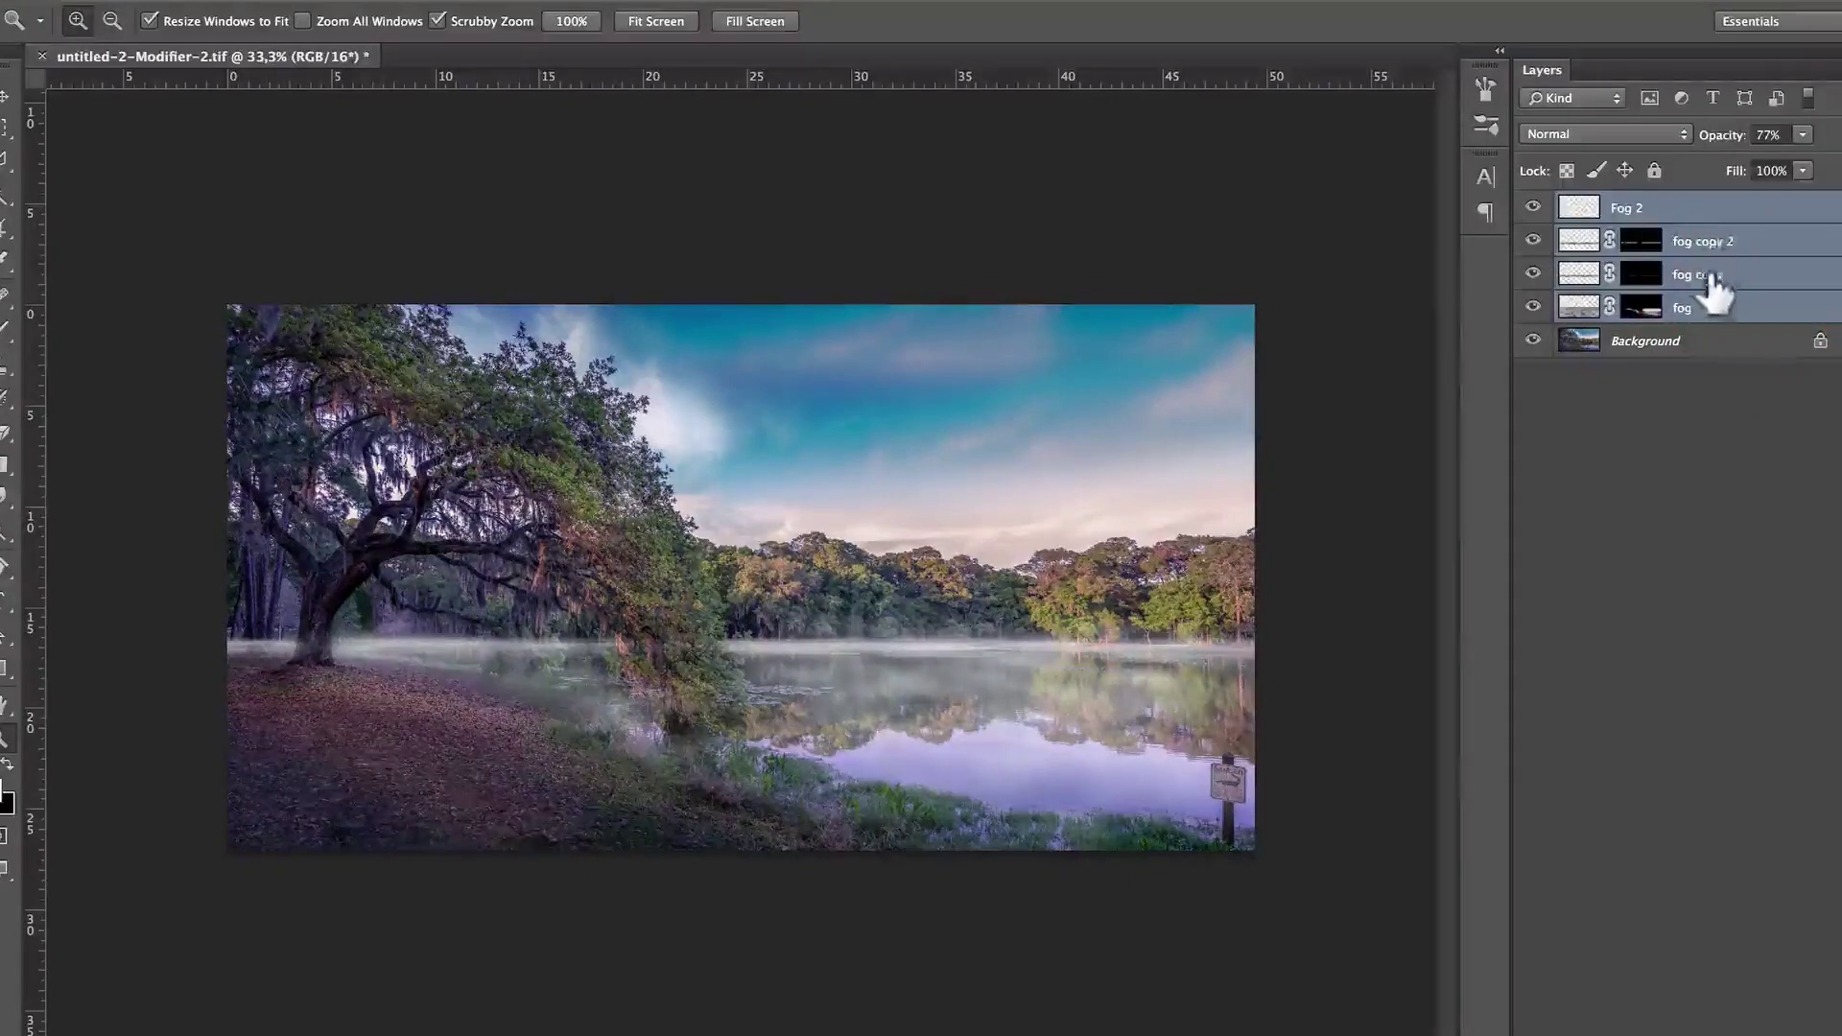
right_click(1696, 198)
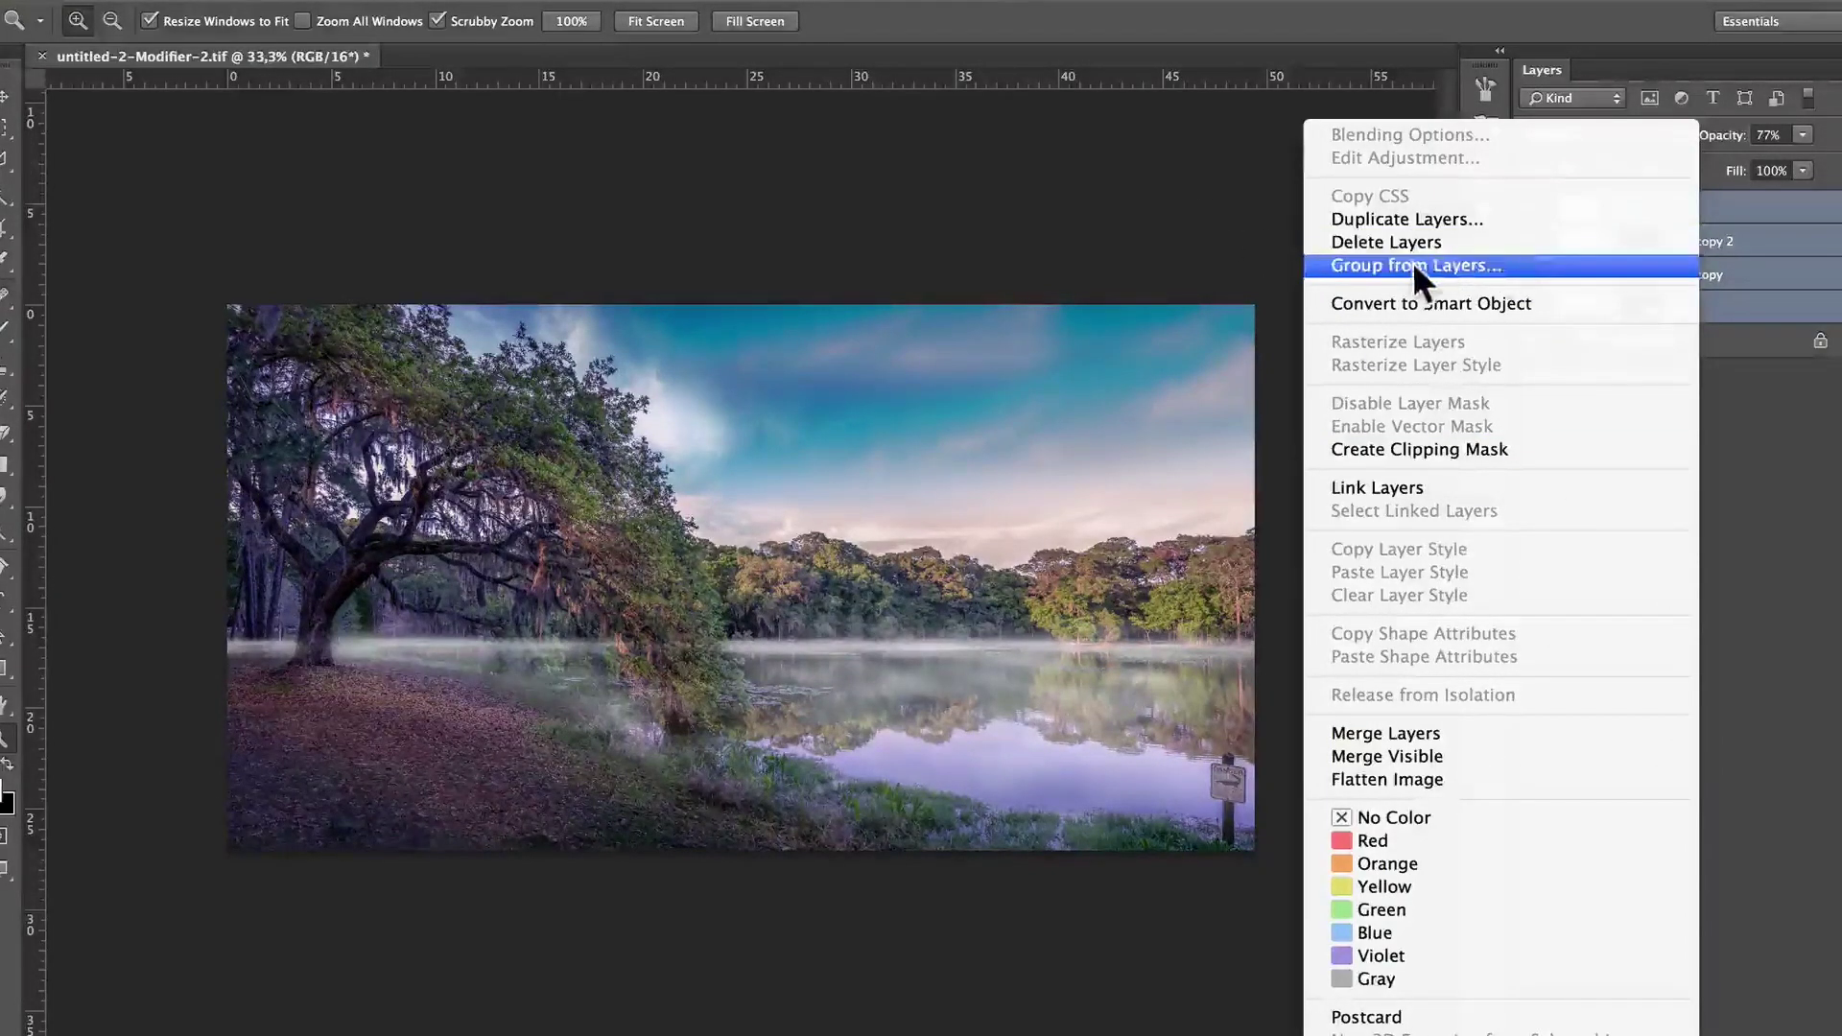
click(1436, 263)
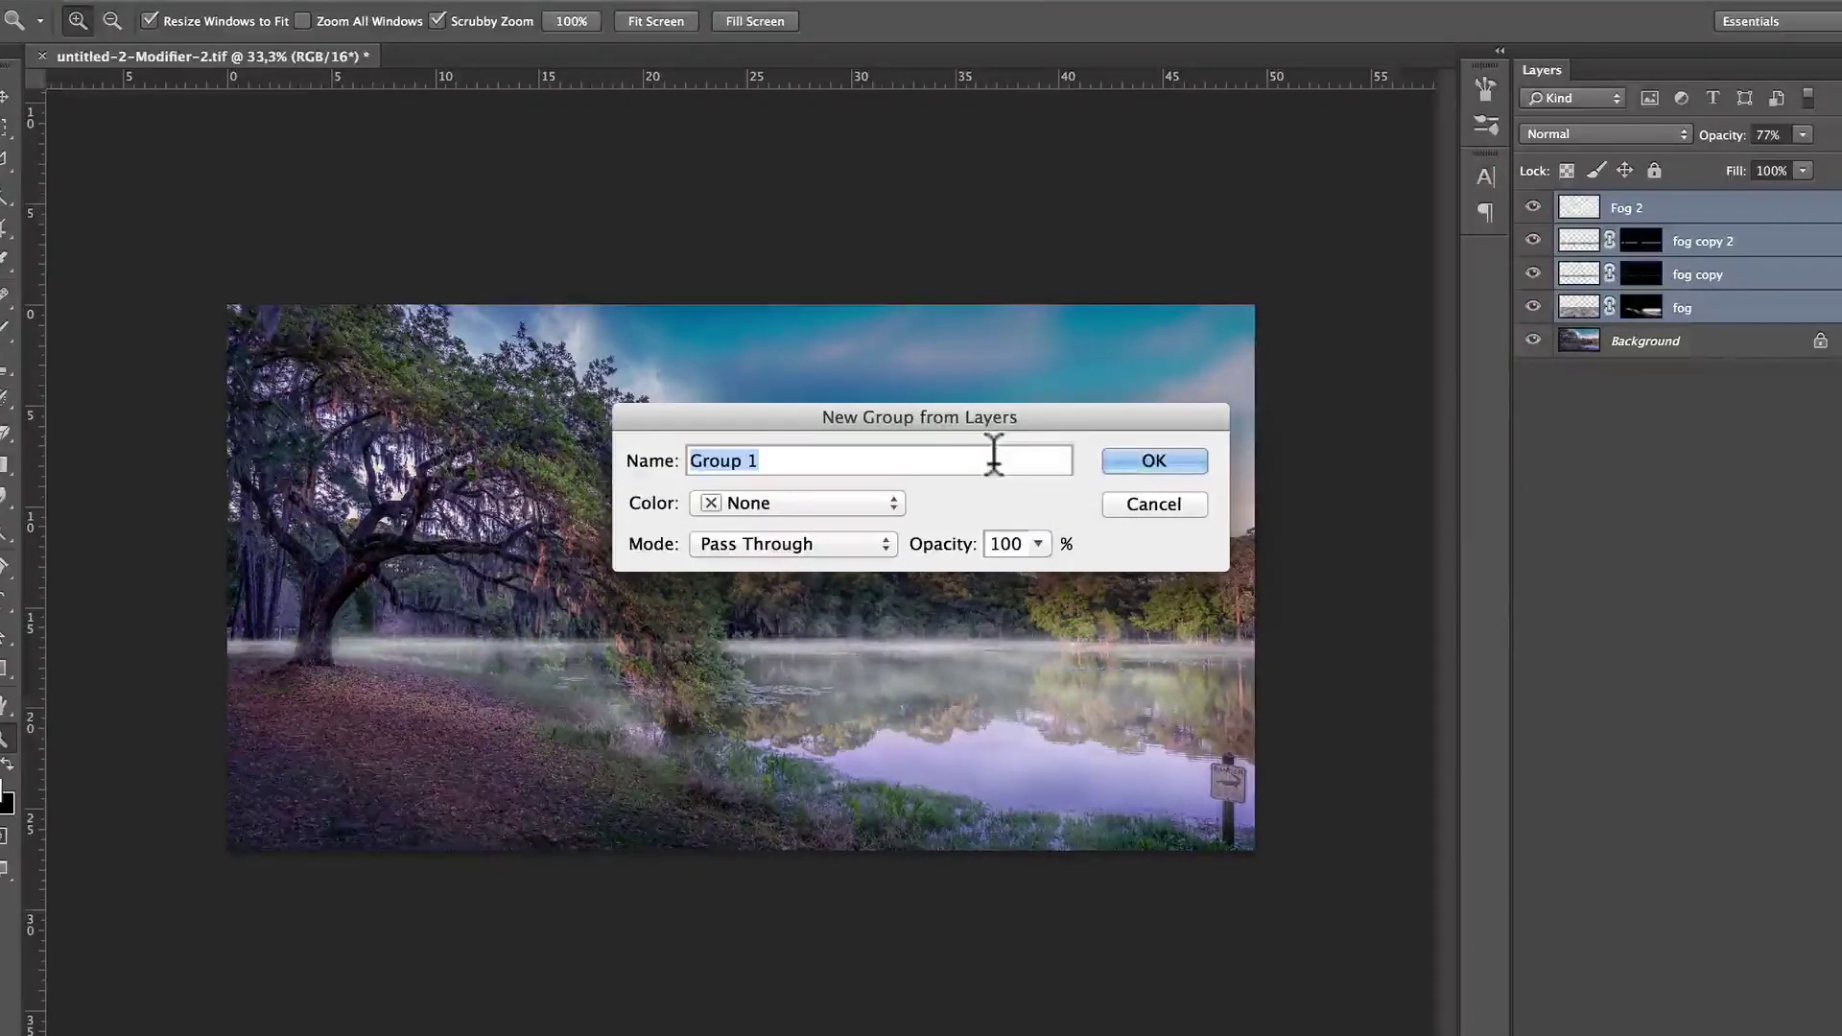
text(GO)
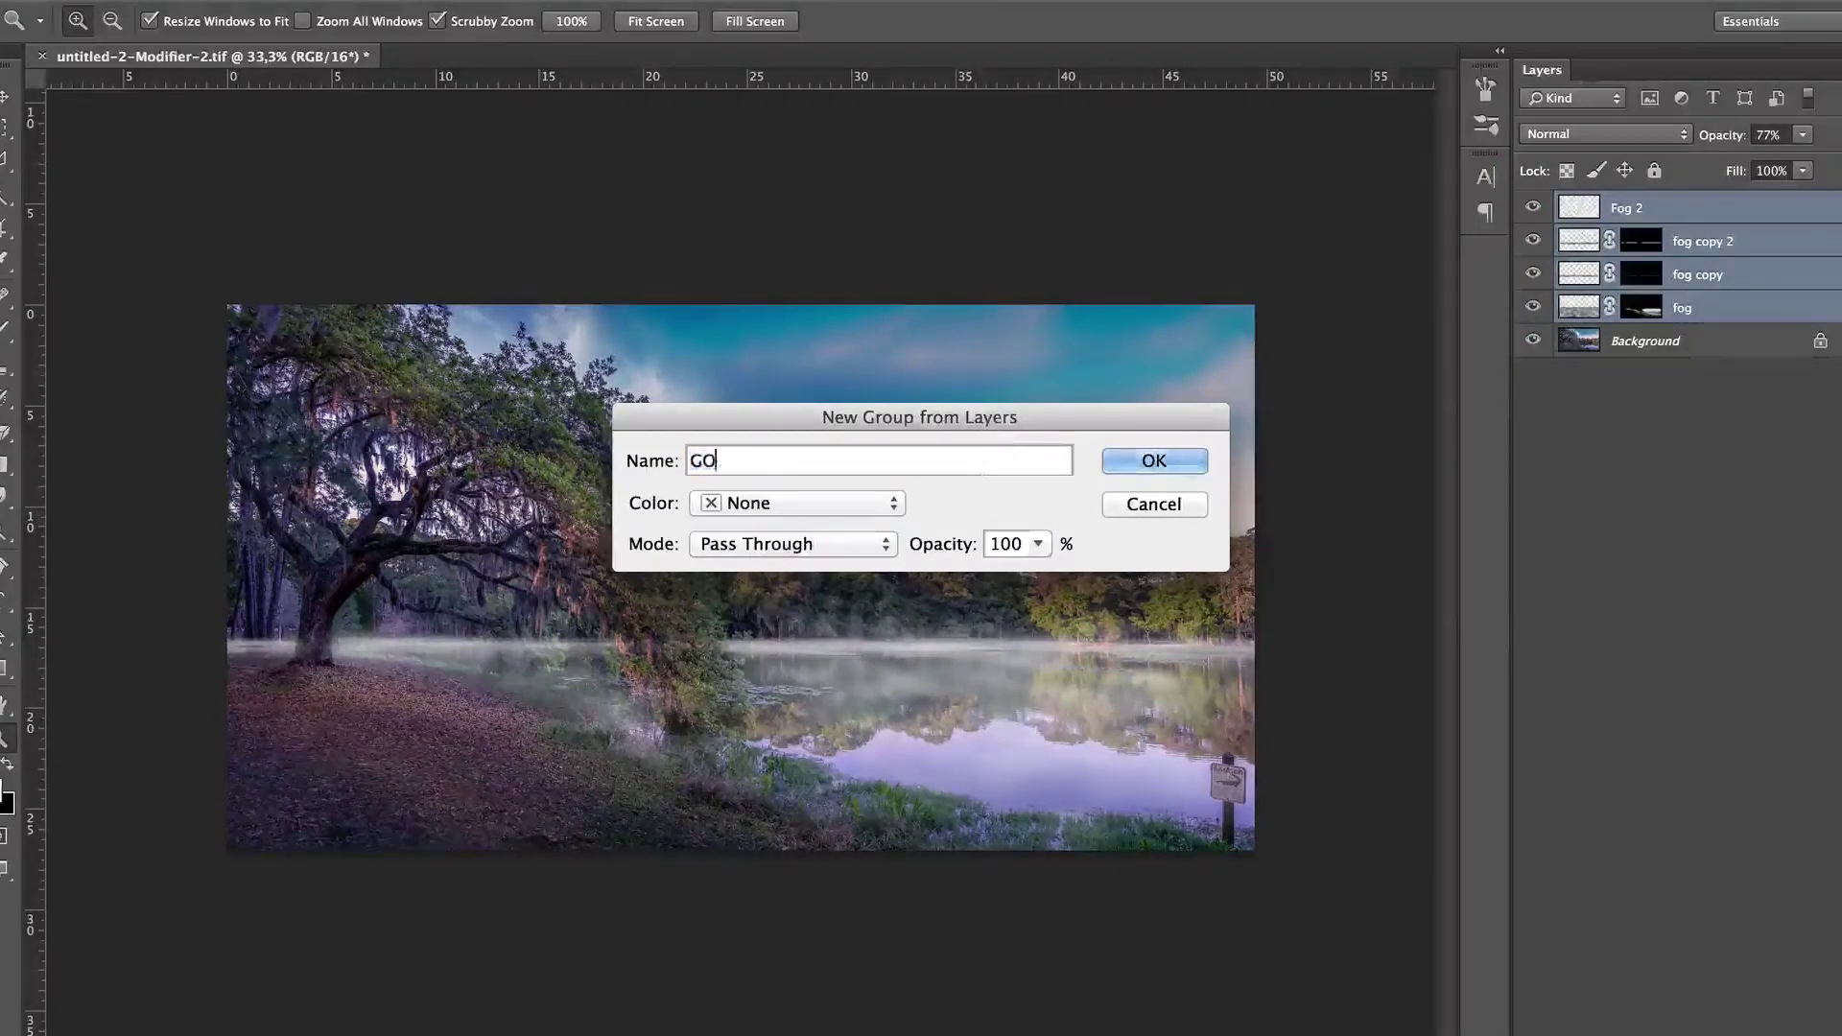
key(BackSpace)
key(BackSpace)
text(FOG)
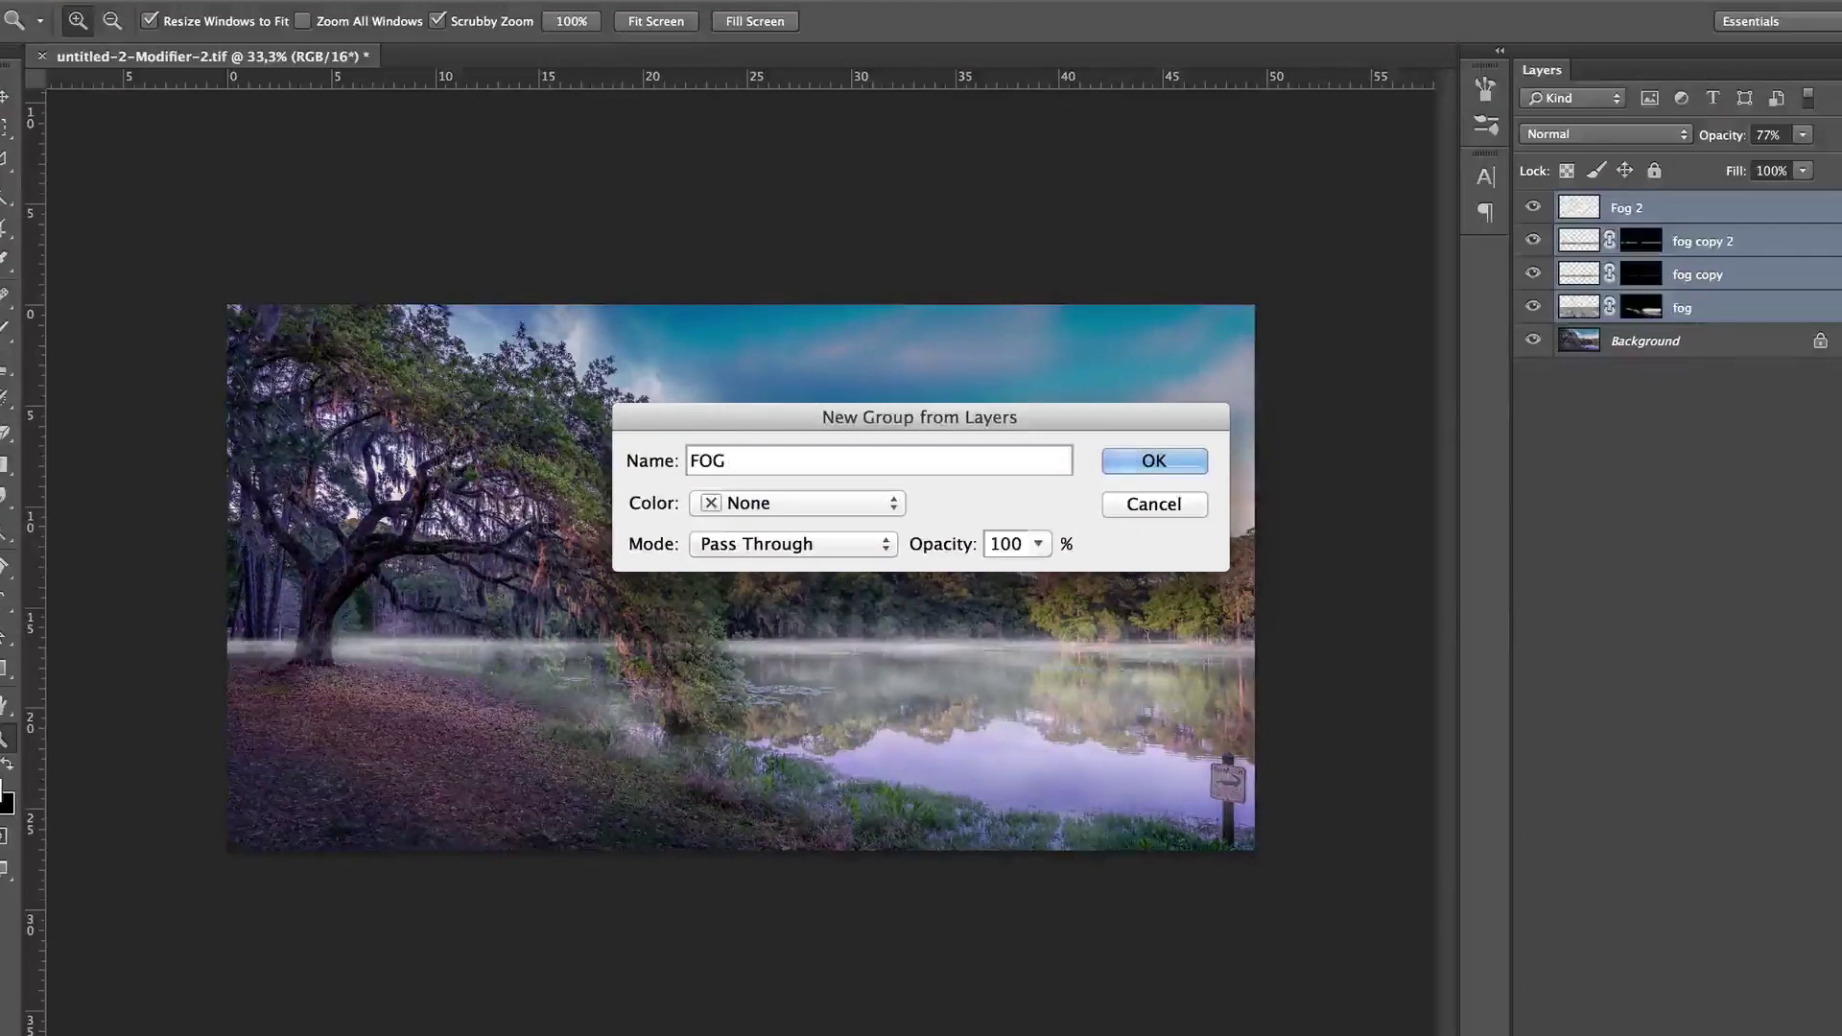
key(Return)
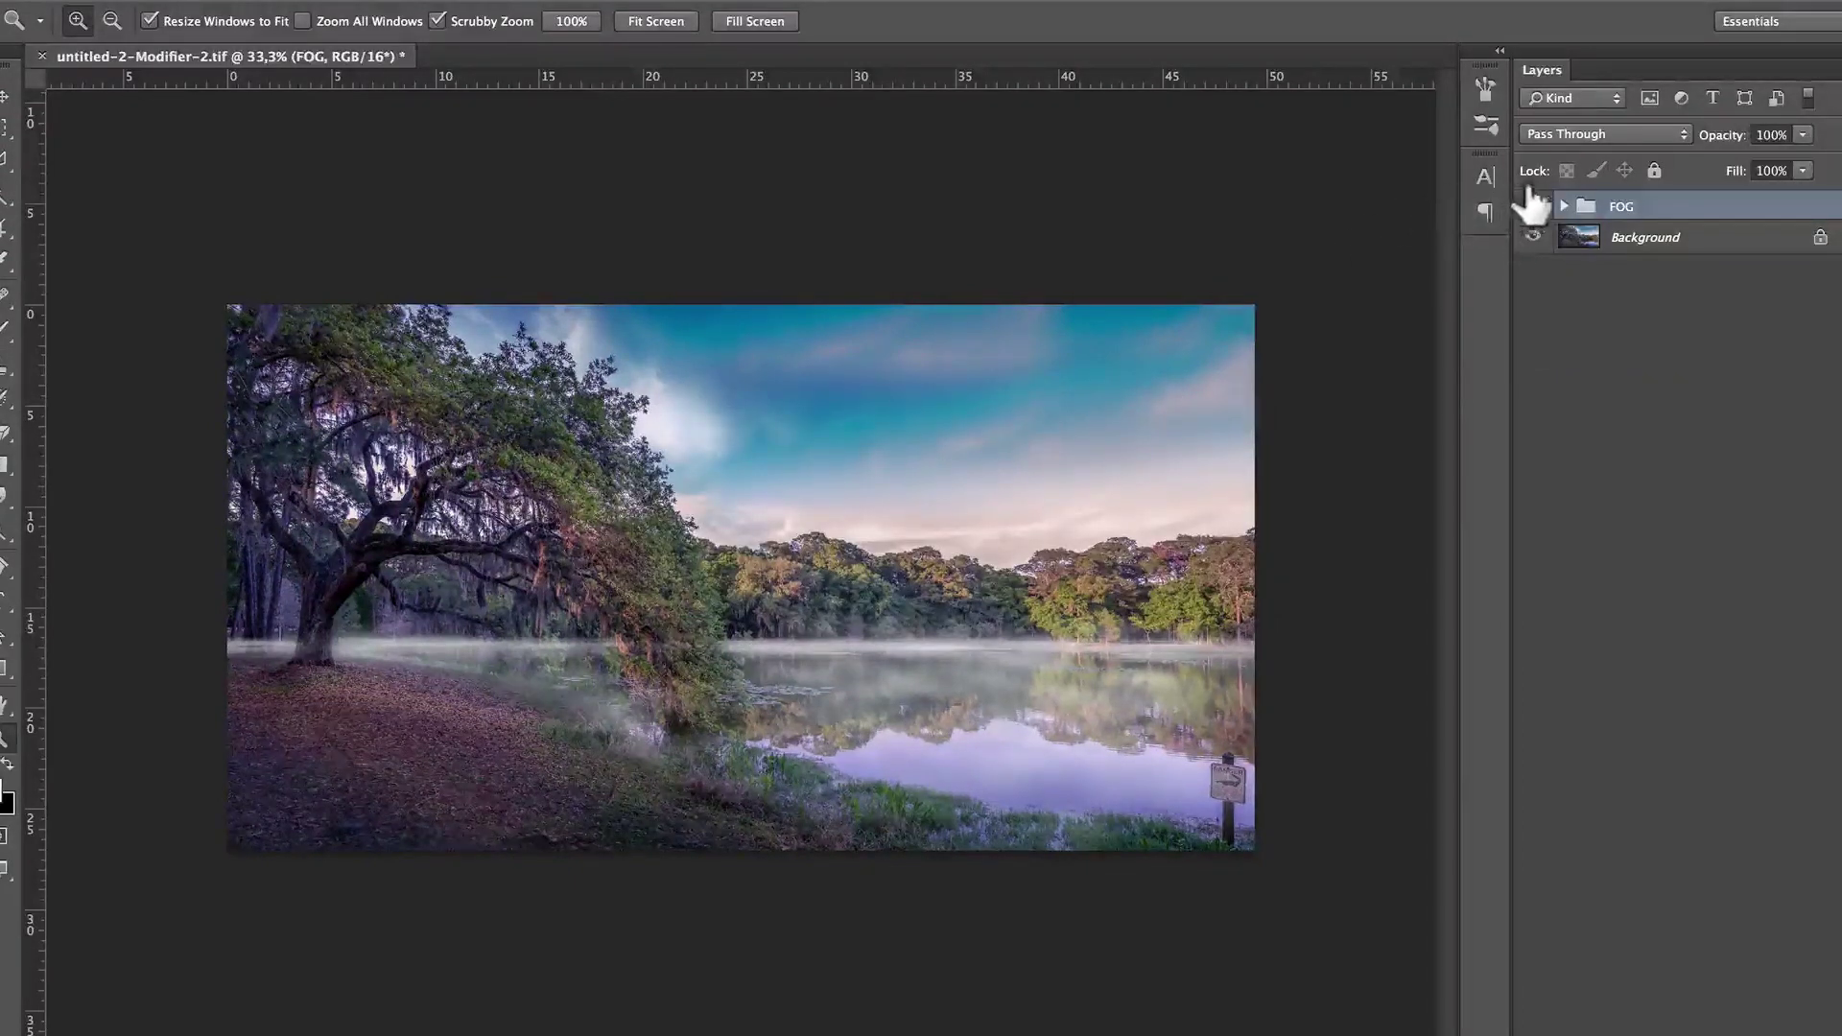
click(1532, 205)
- Compare the FOG group on and off and lower its opacity to 84%
click(1533, 206)
click(1532, 205)
click(1532, 205)
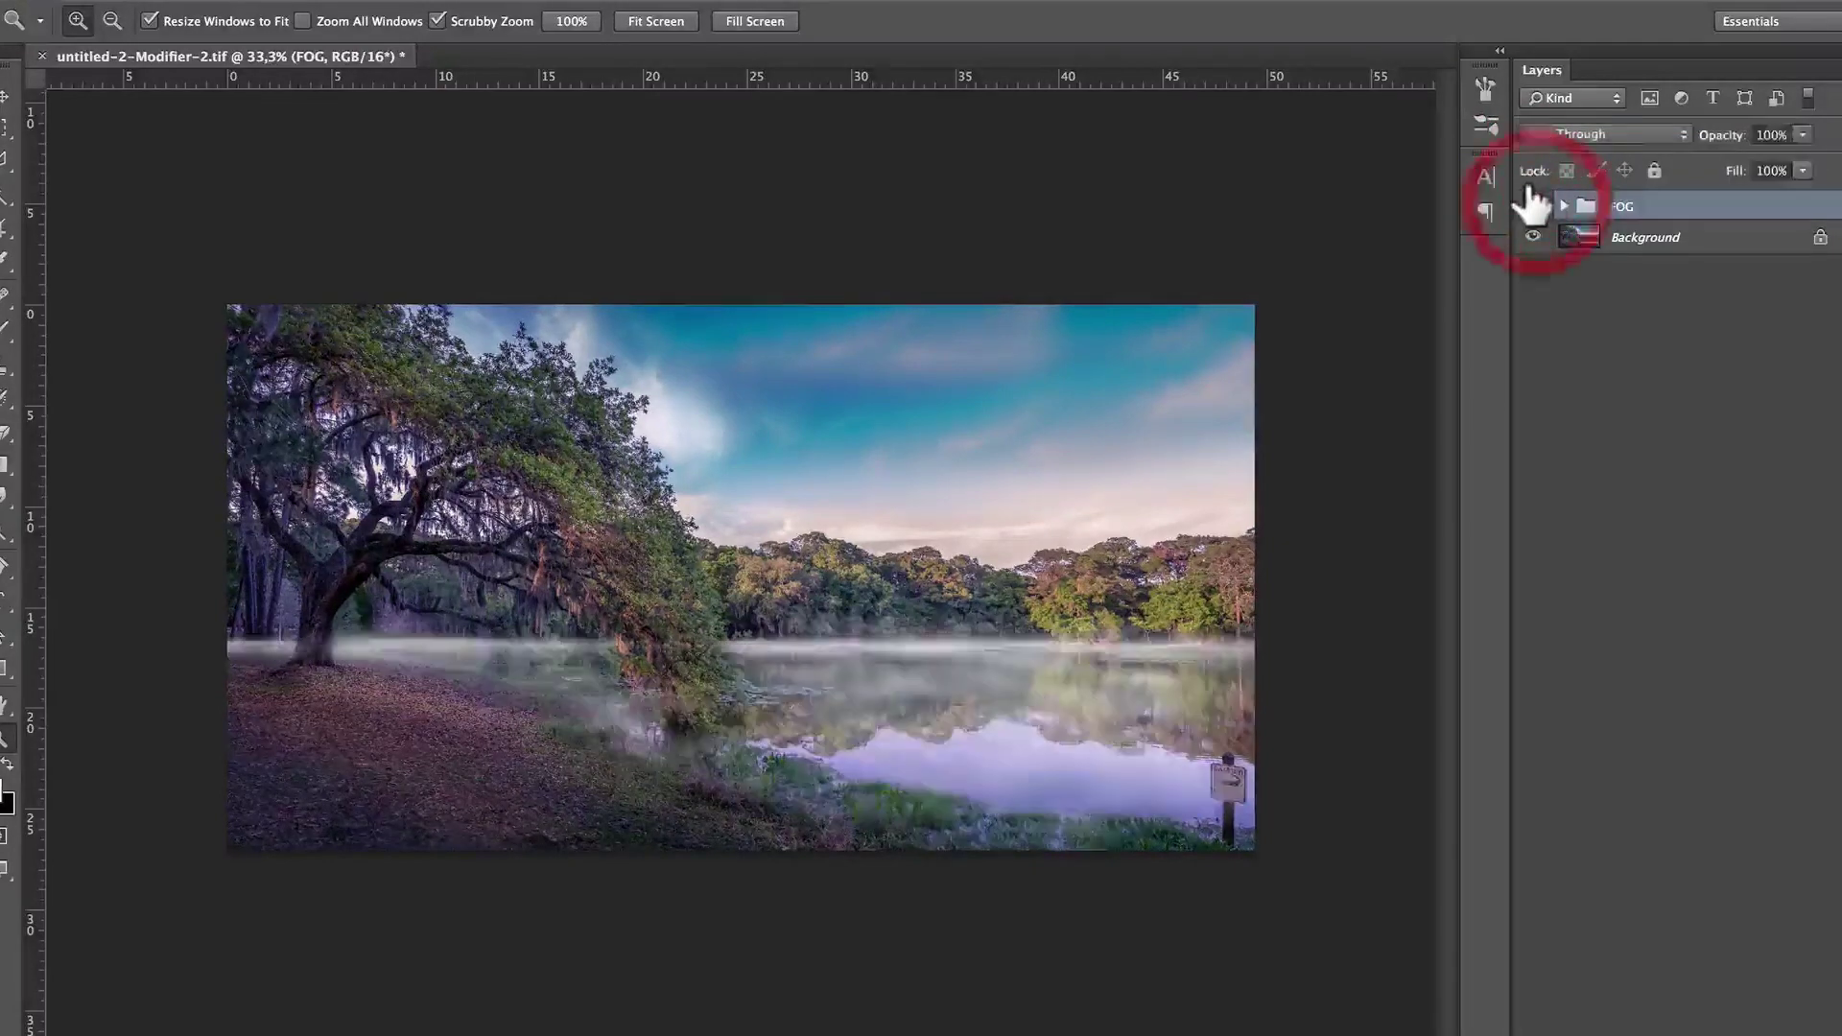
click(1532, 205)
click(1532, 205)
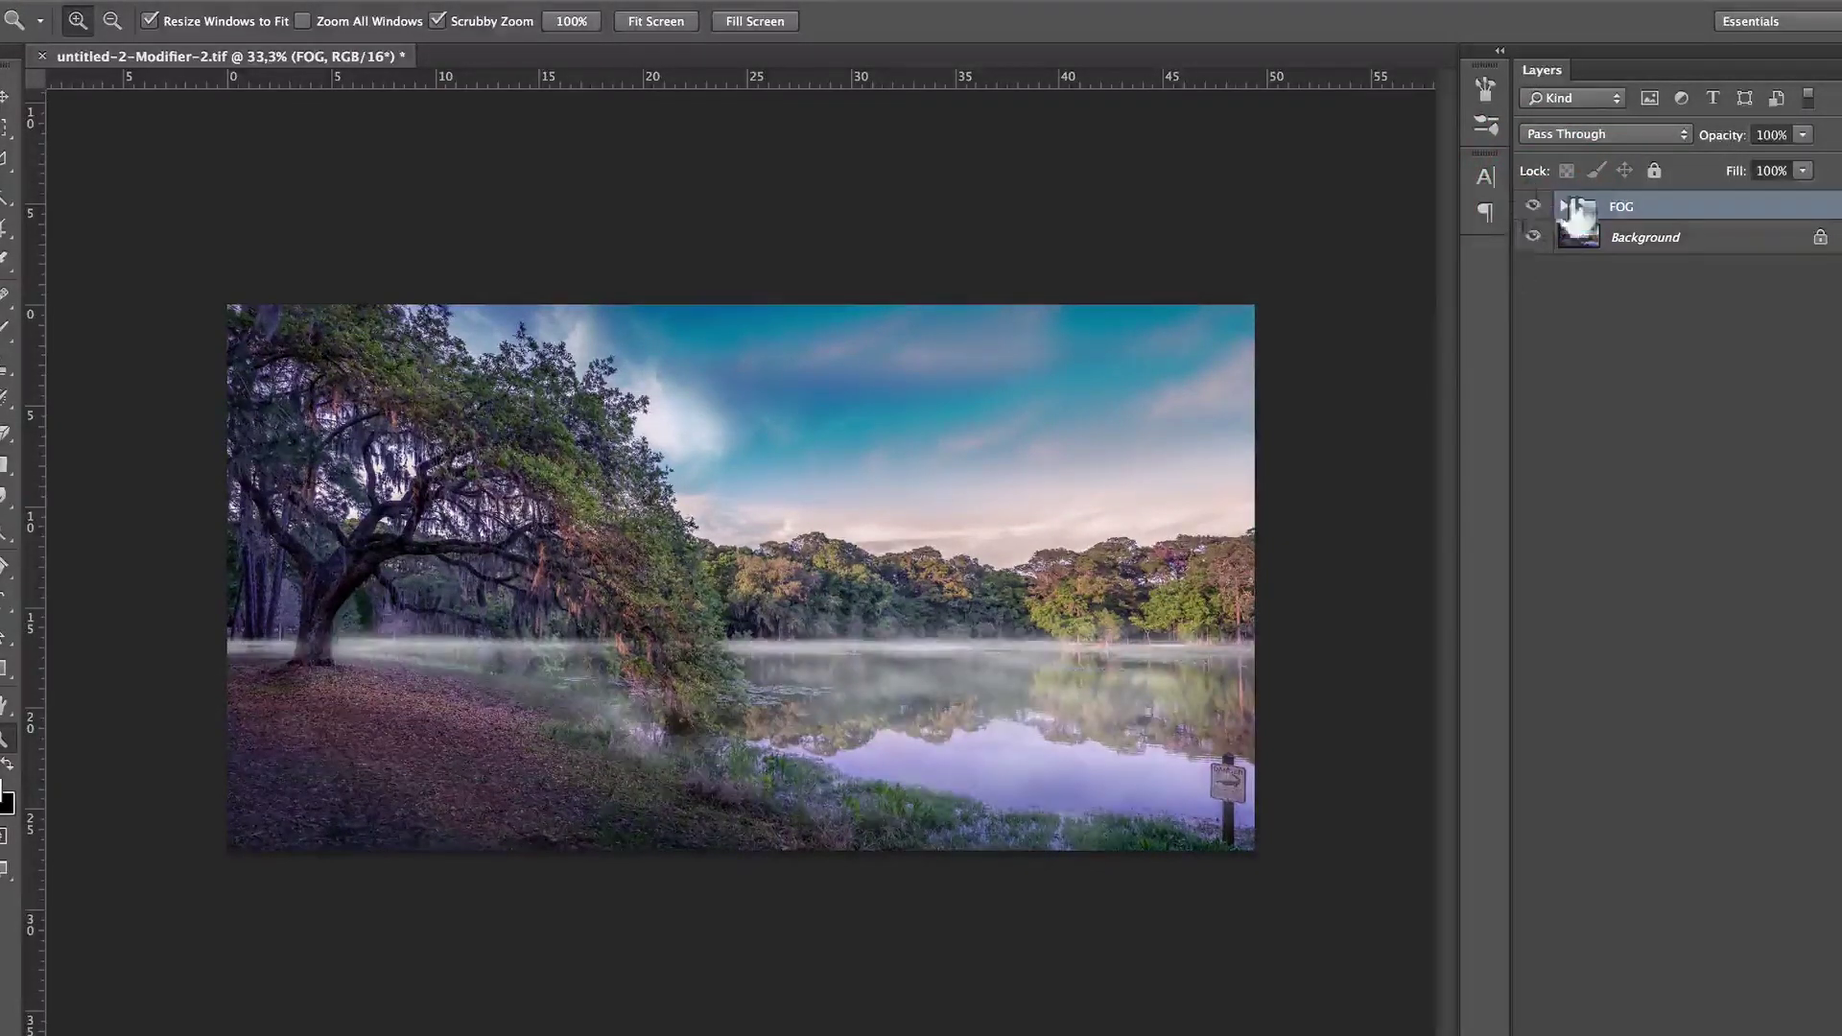
drag(1719, 127, 1698, 129)
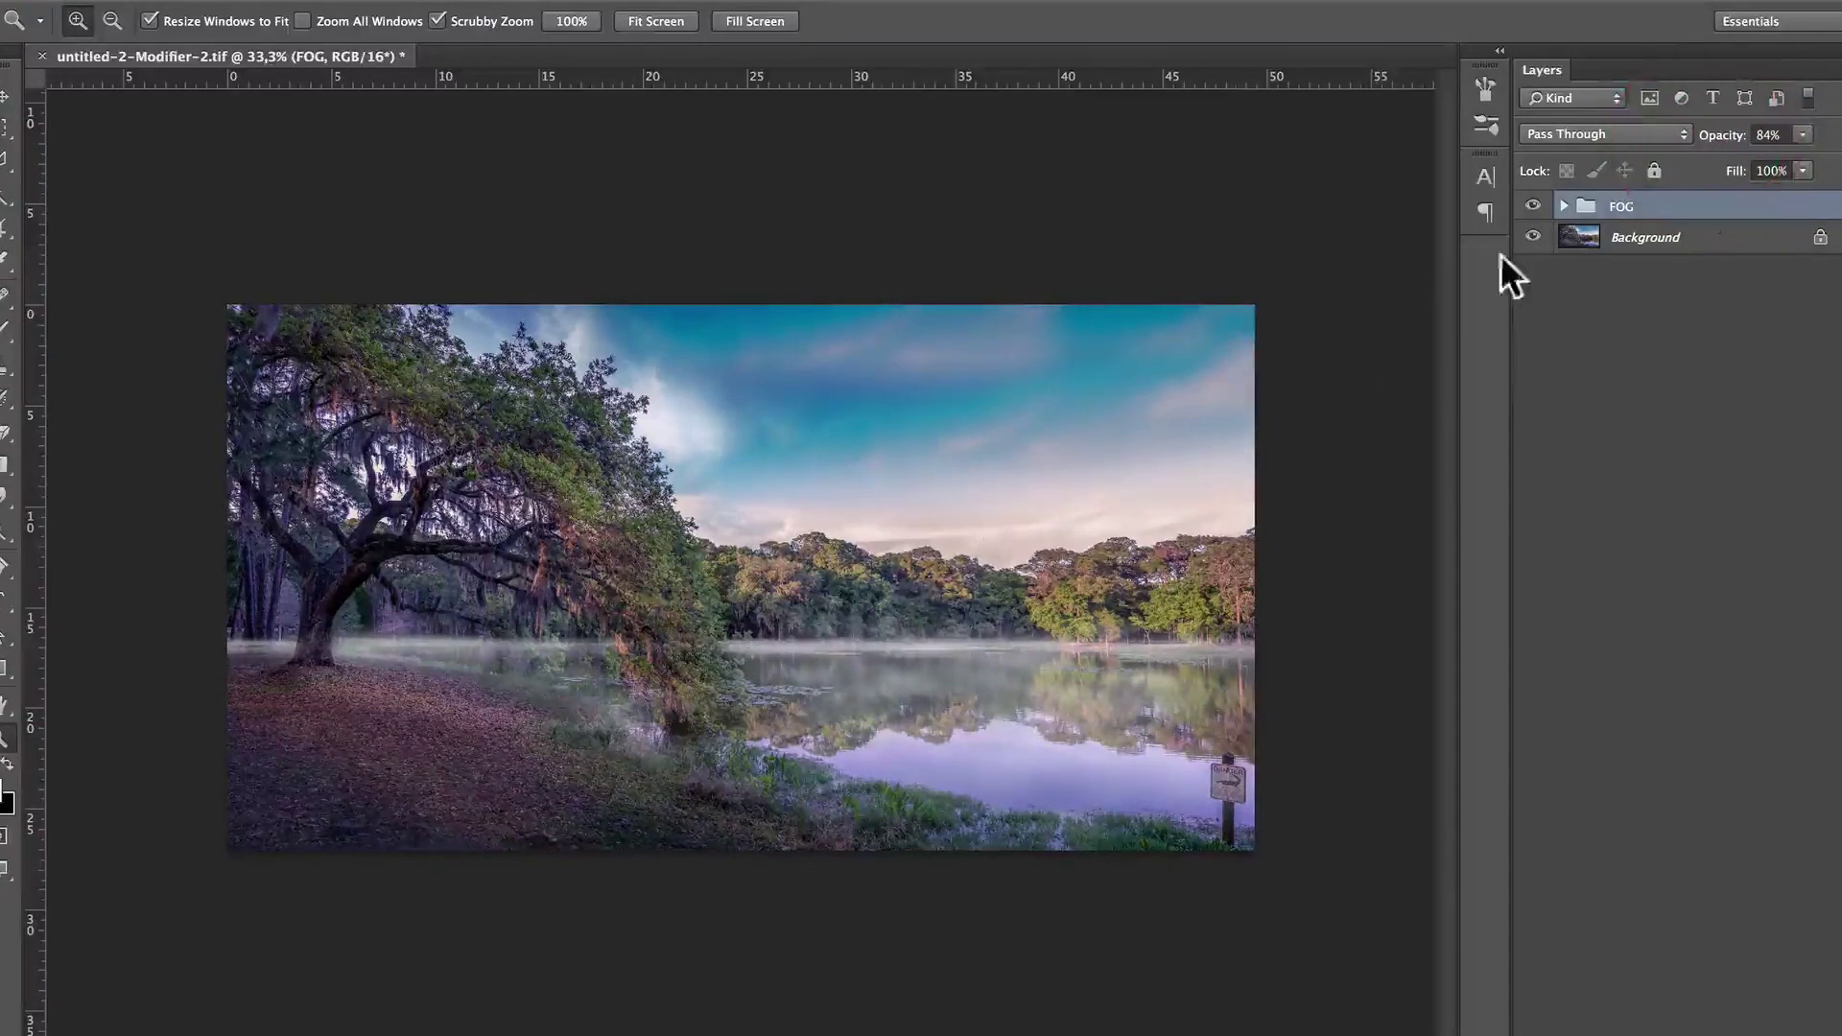
click(1562, 203)
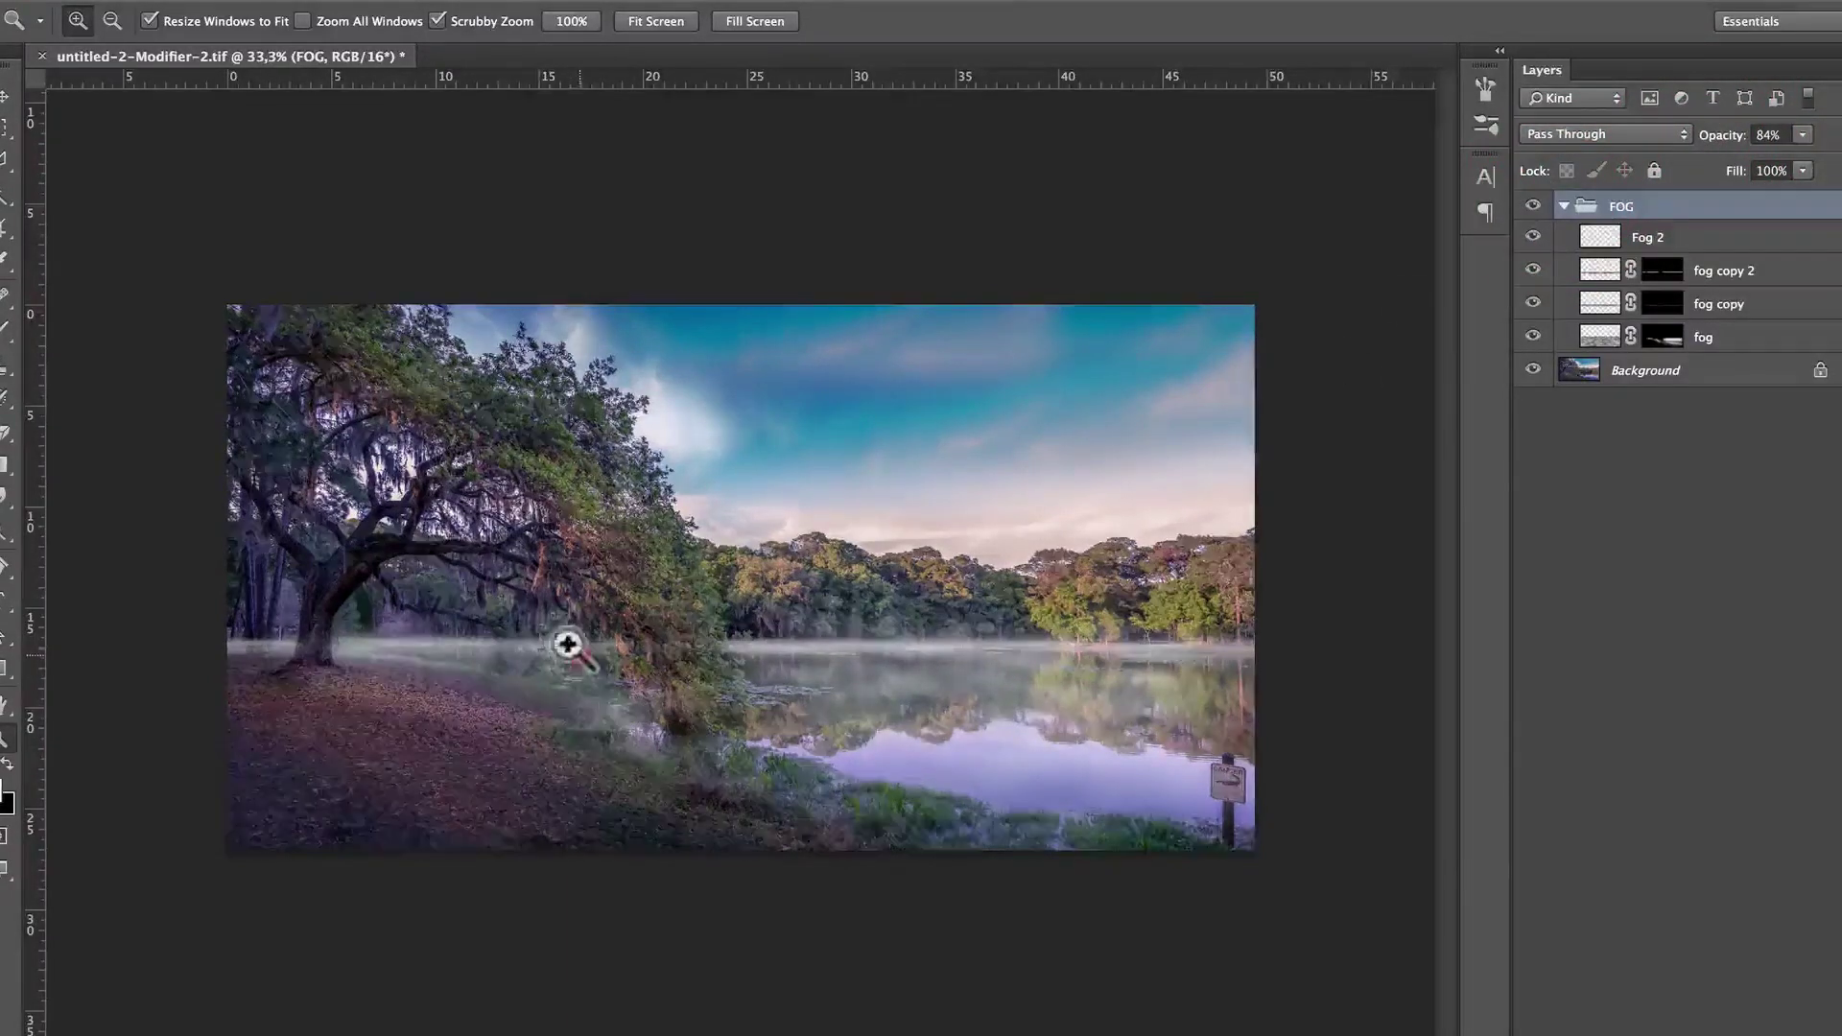
click(571, 645)
click(1532, 204)
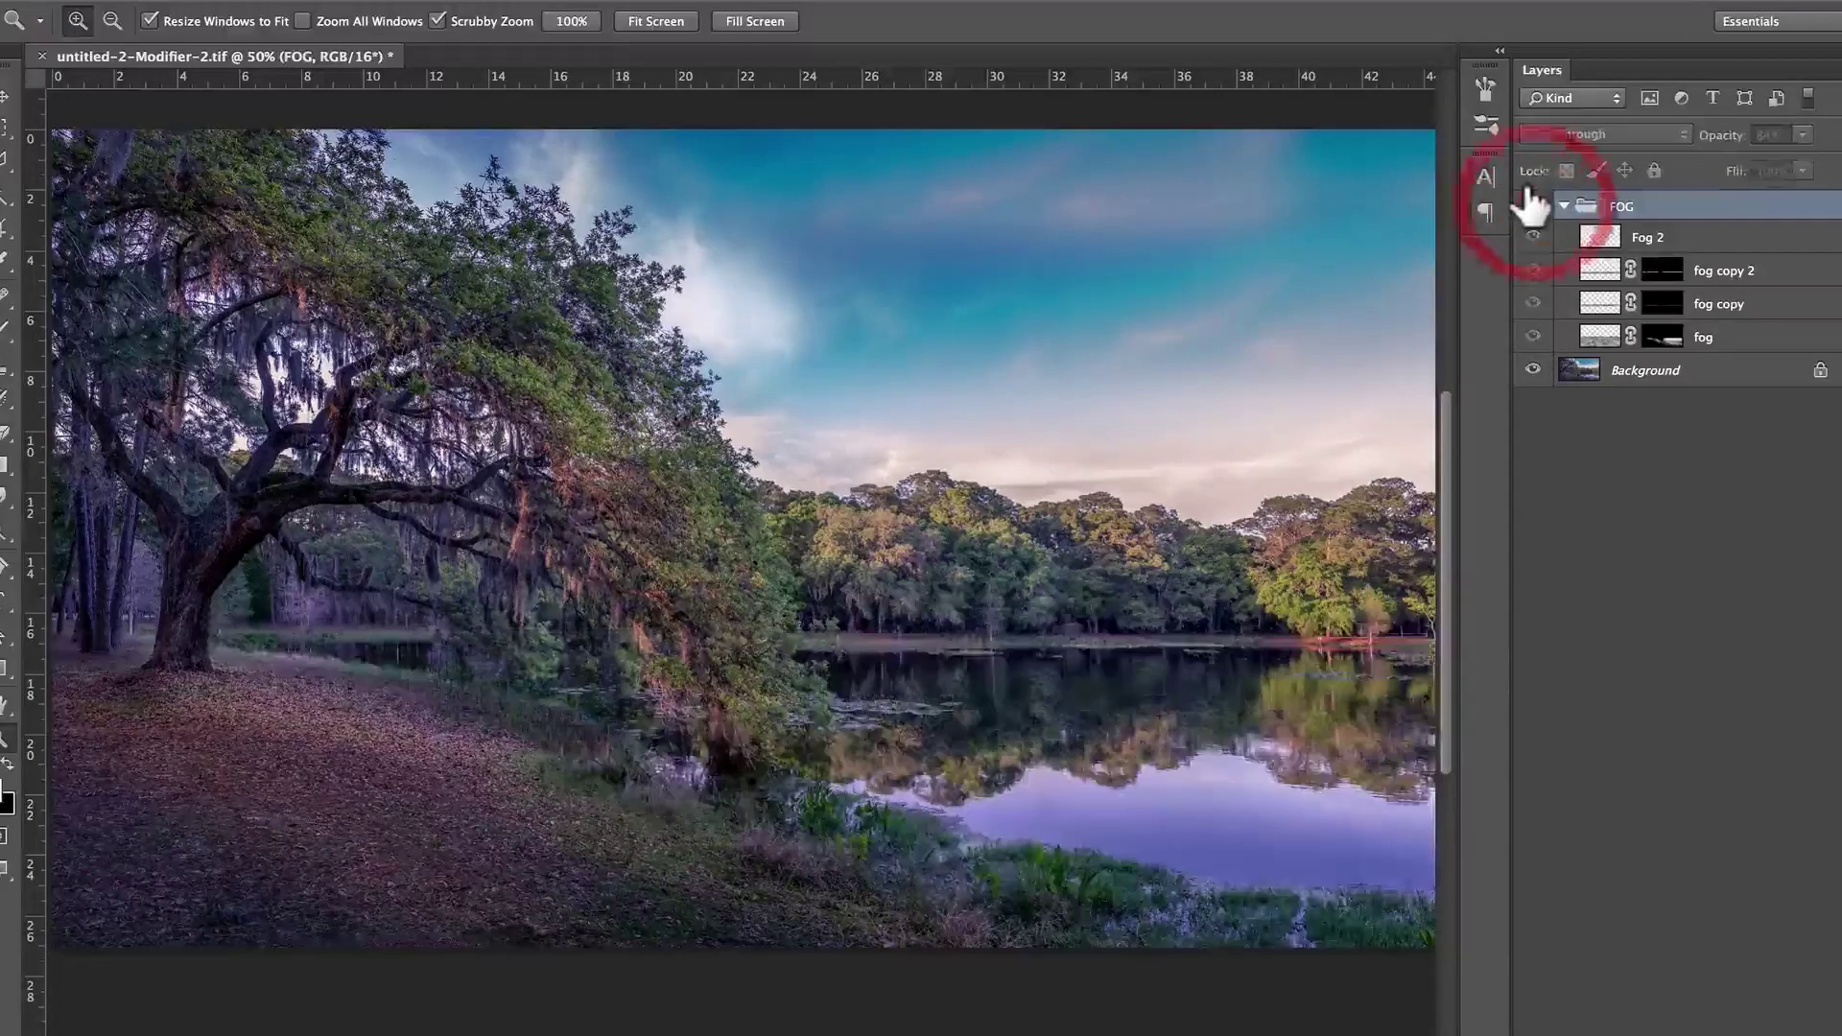
click(1532, 205)
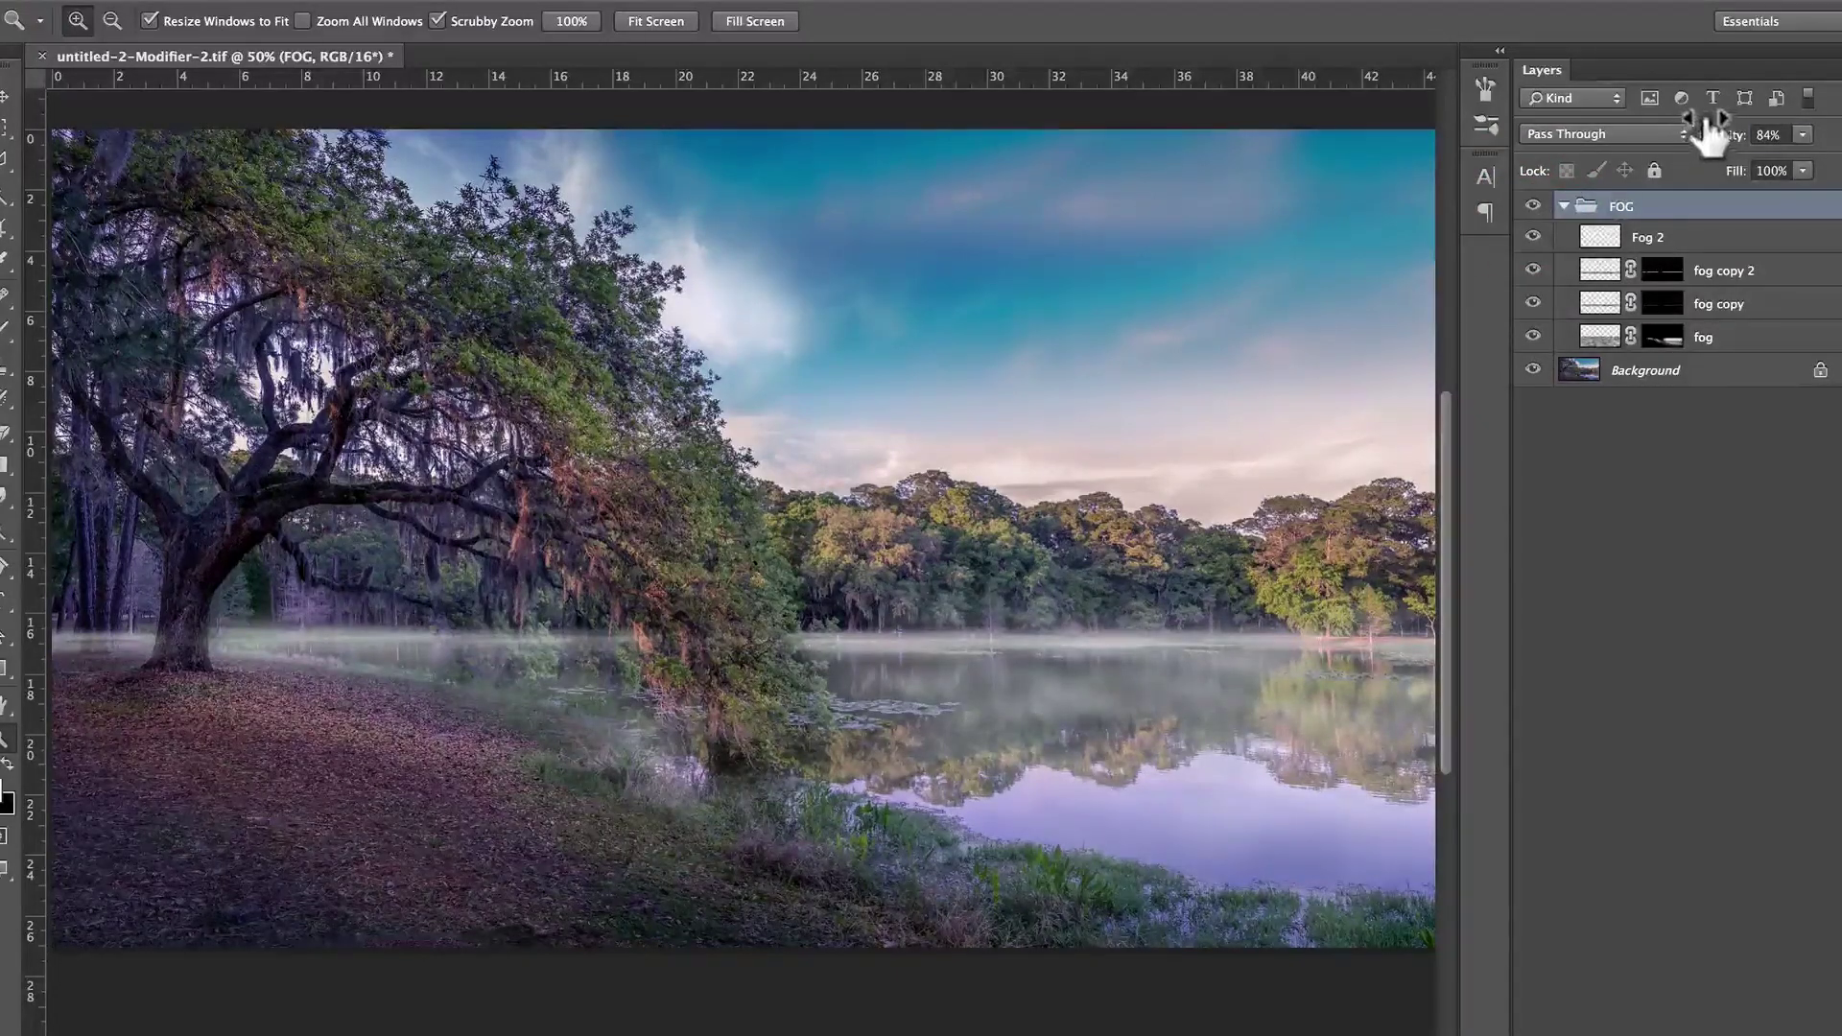
- Try FOG group opacities from 0% to 100% and settle at 78%
drag(1708, 134, 1305, 127)
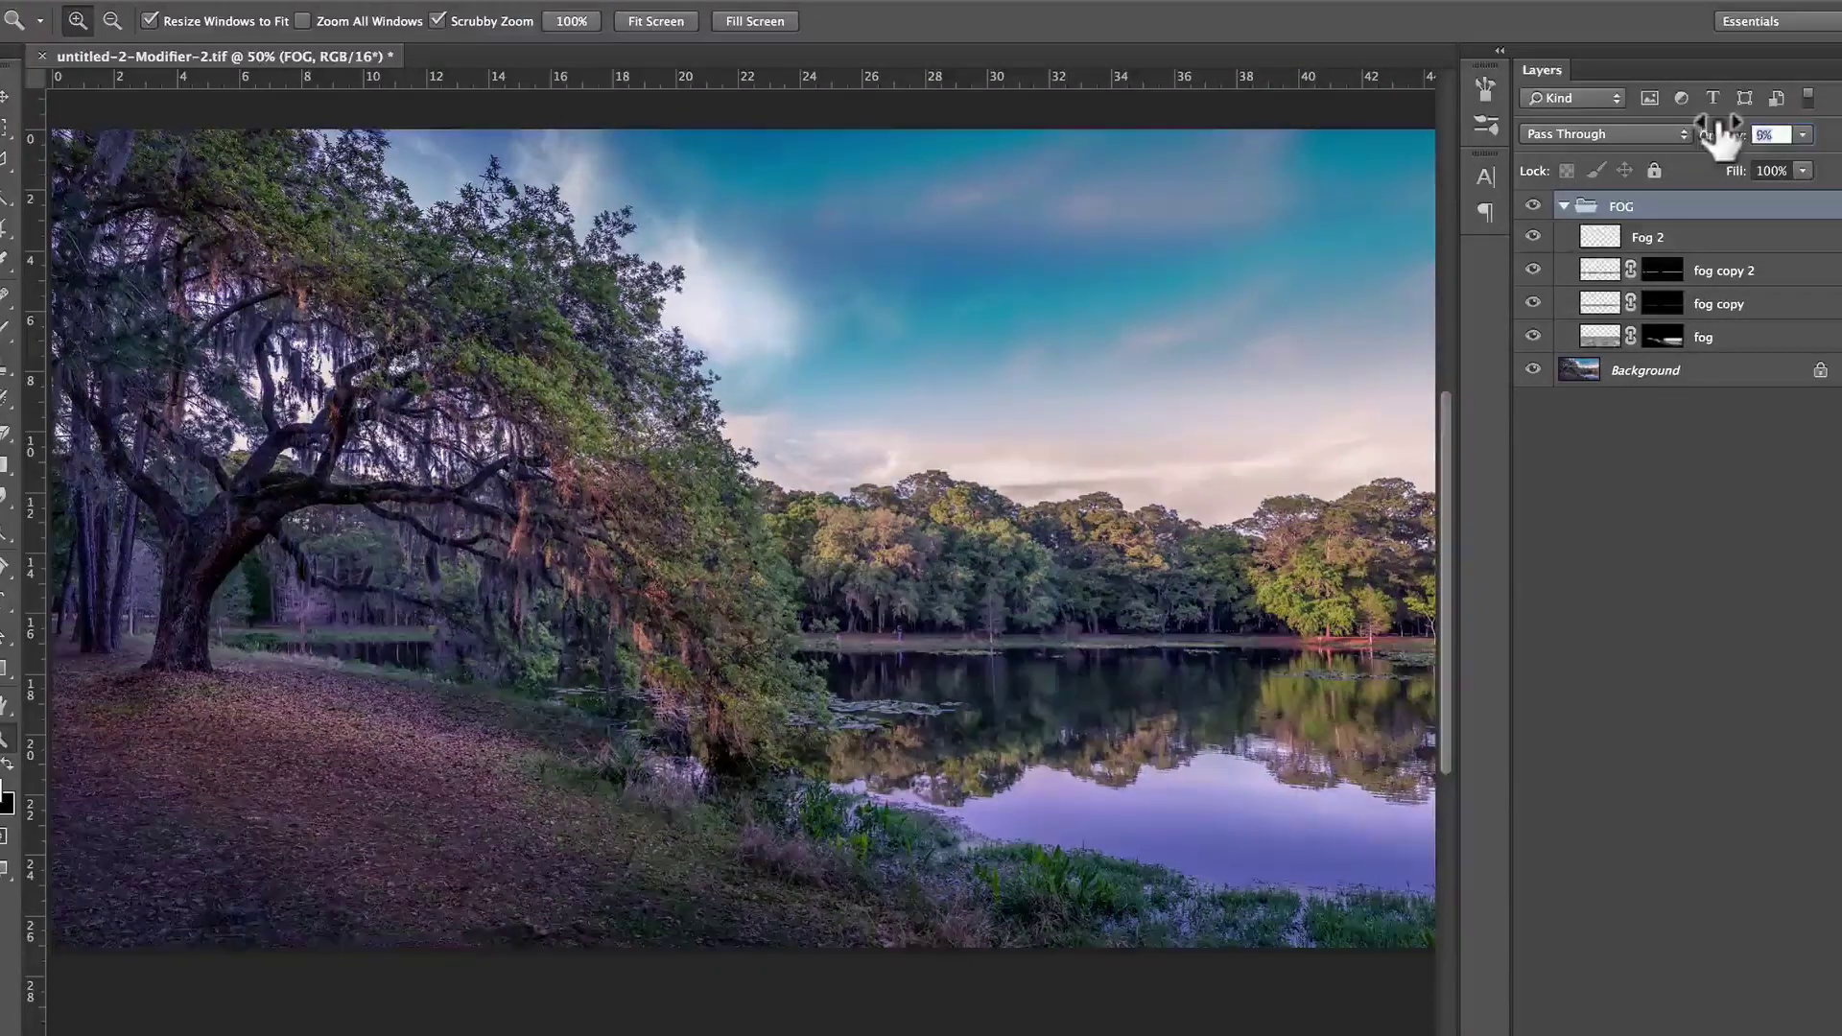
drag(1720, 135, 1838, 130)
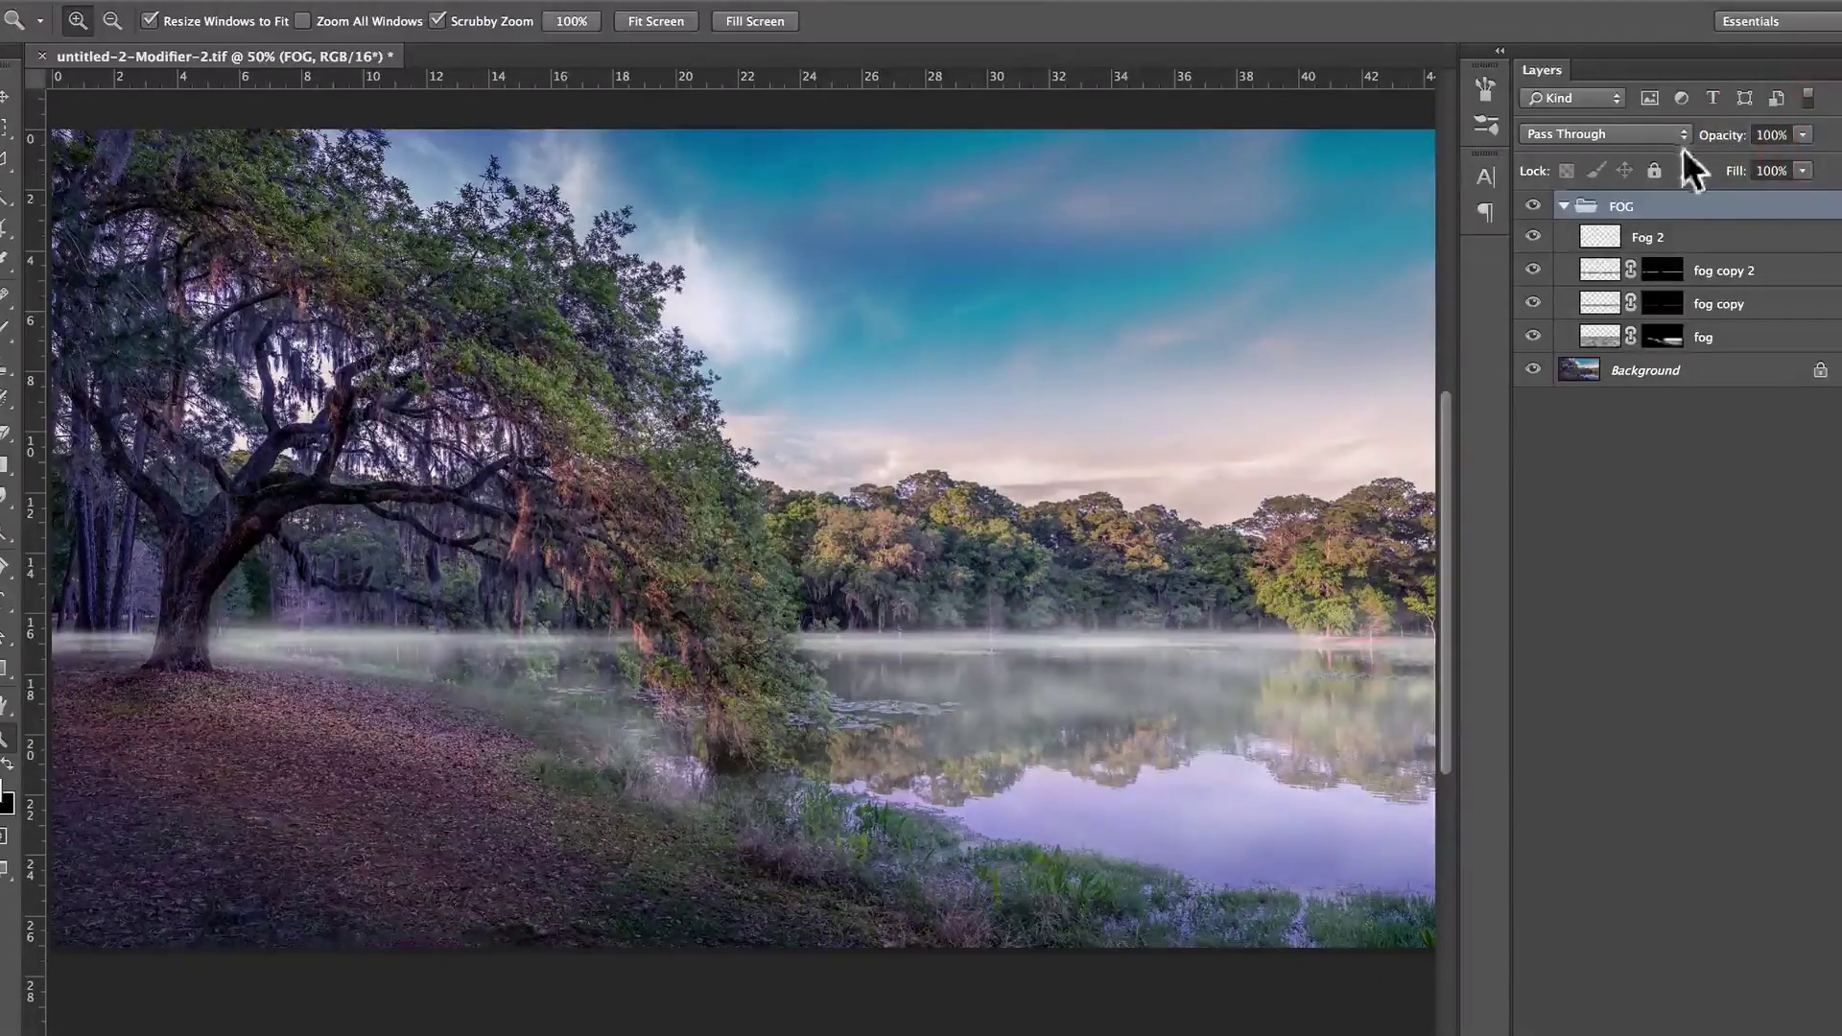
drag(1719, 132, 1814, 144)
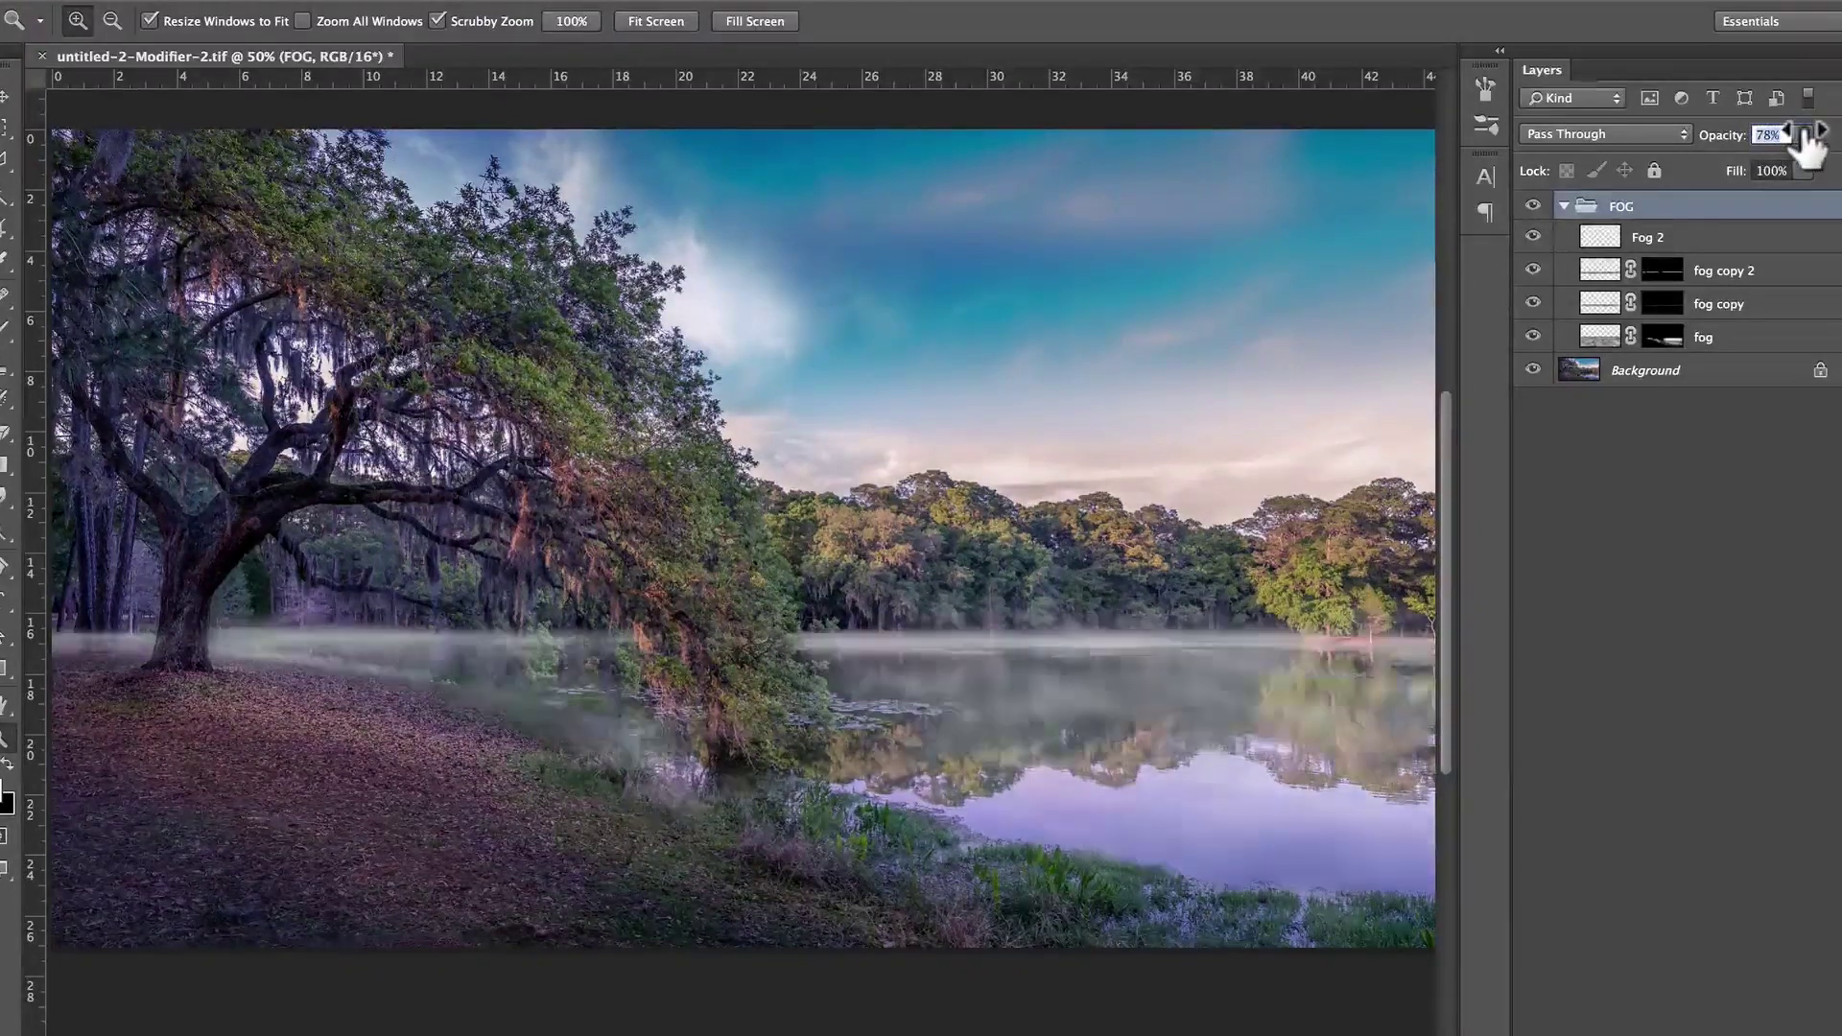
text(00)
key(Return)
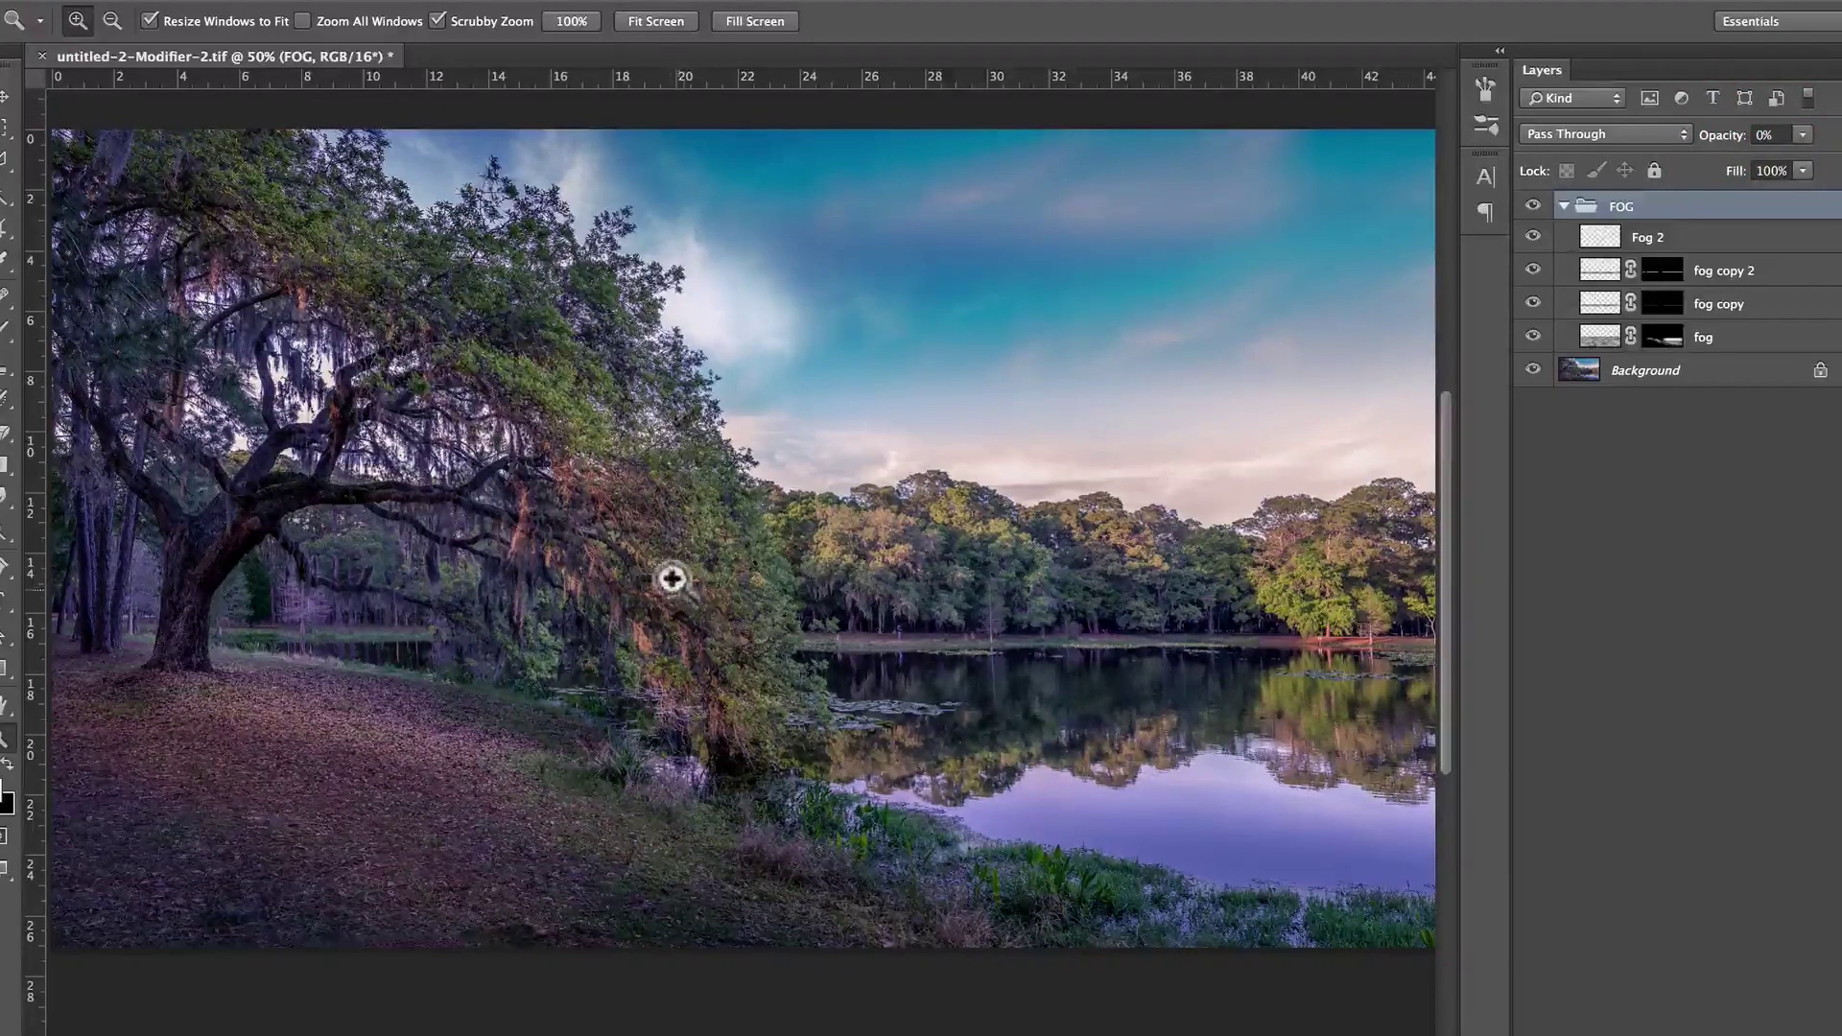
alt+click(744, 605)
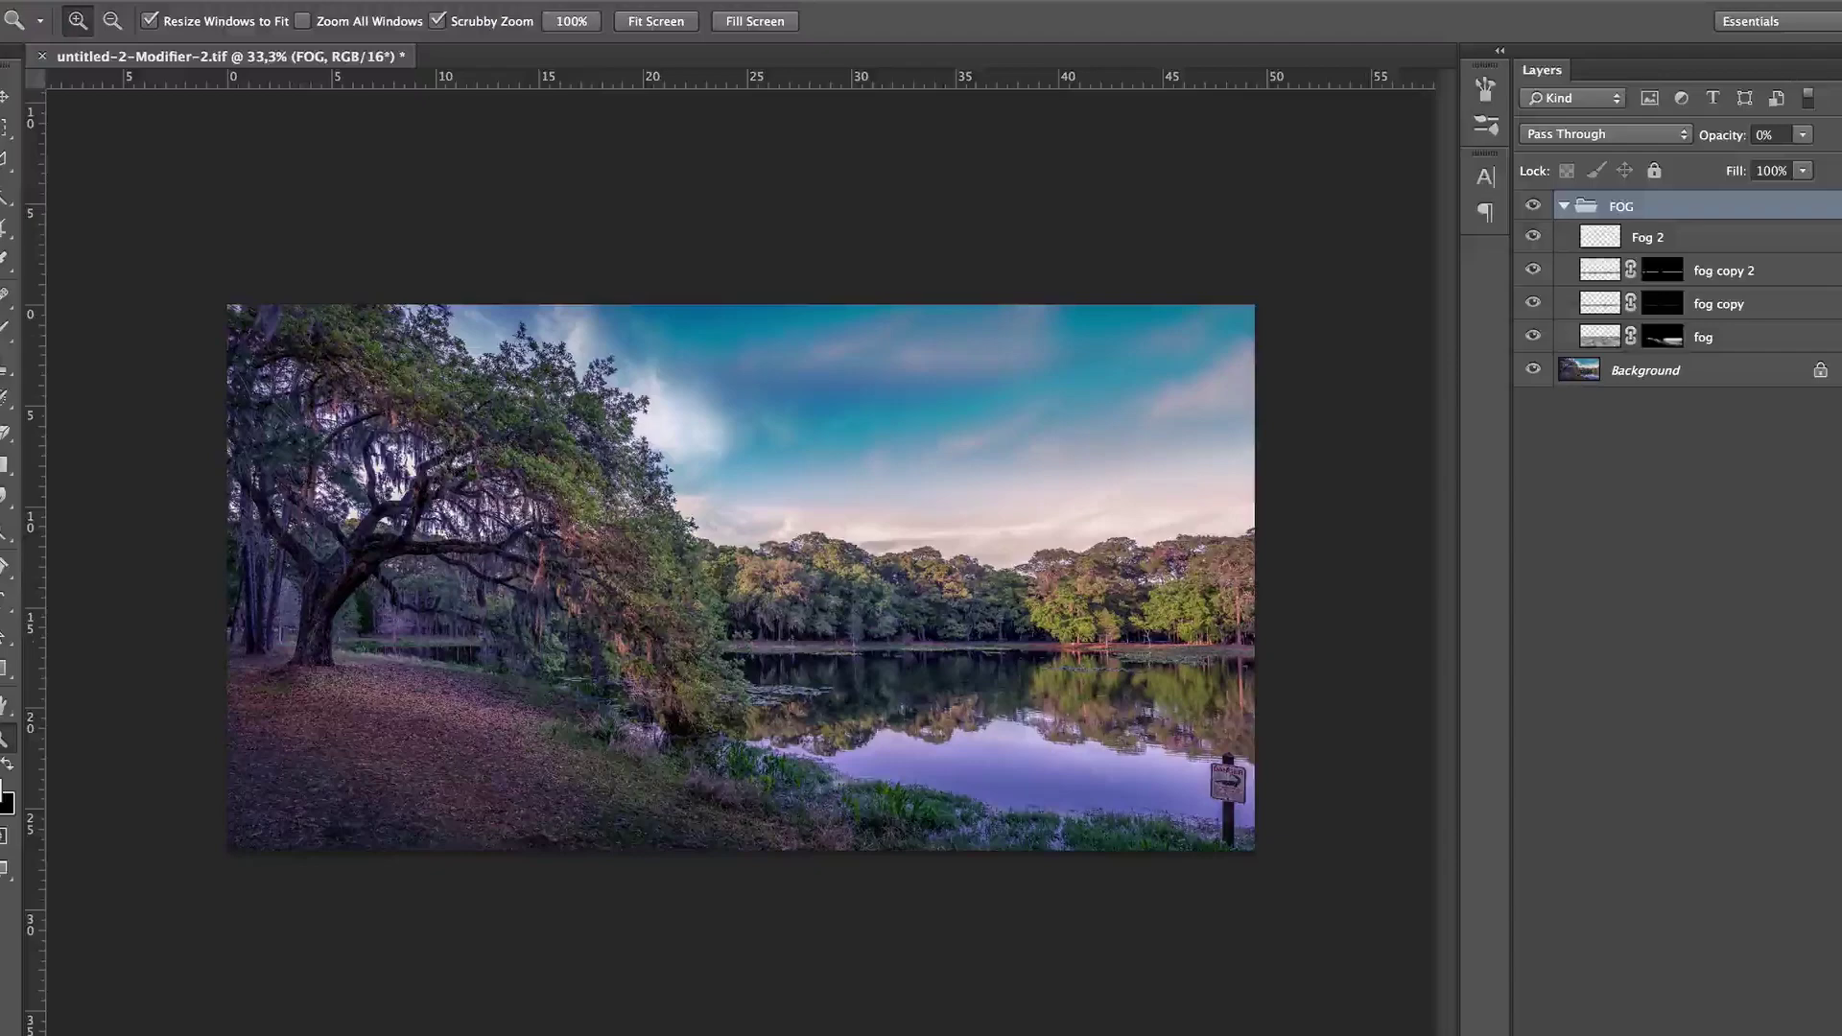
drag(1714, 131, 1826, 135)
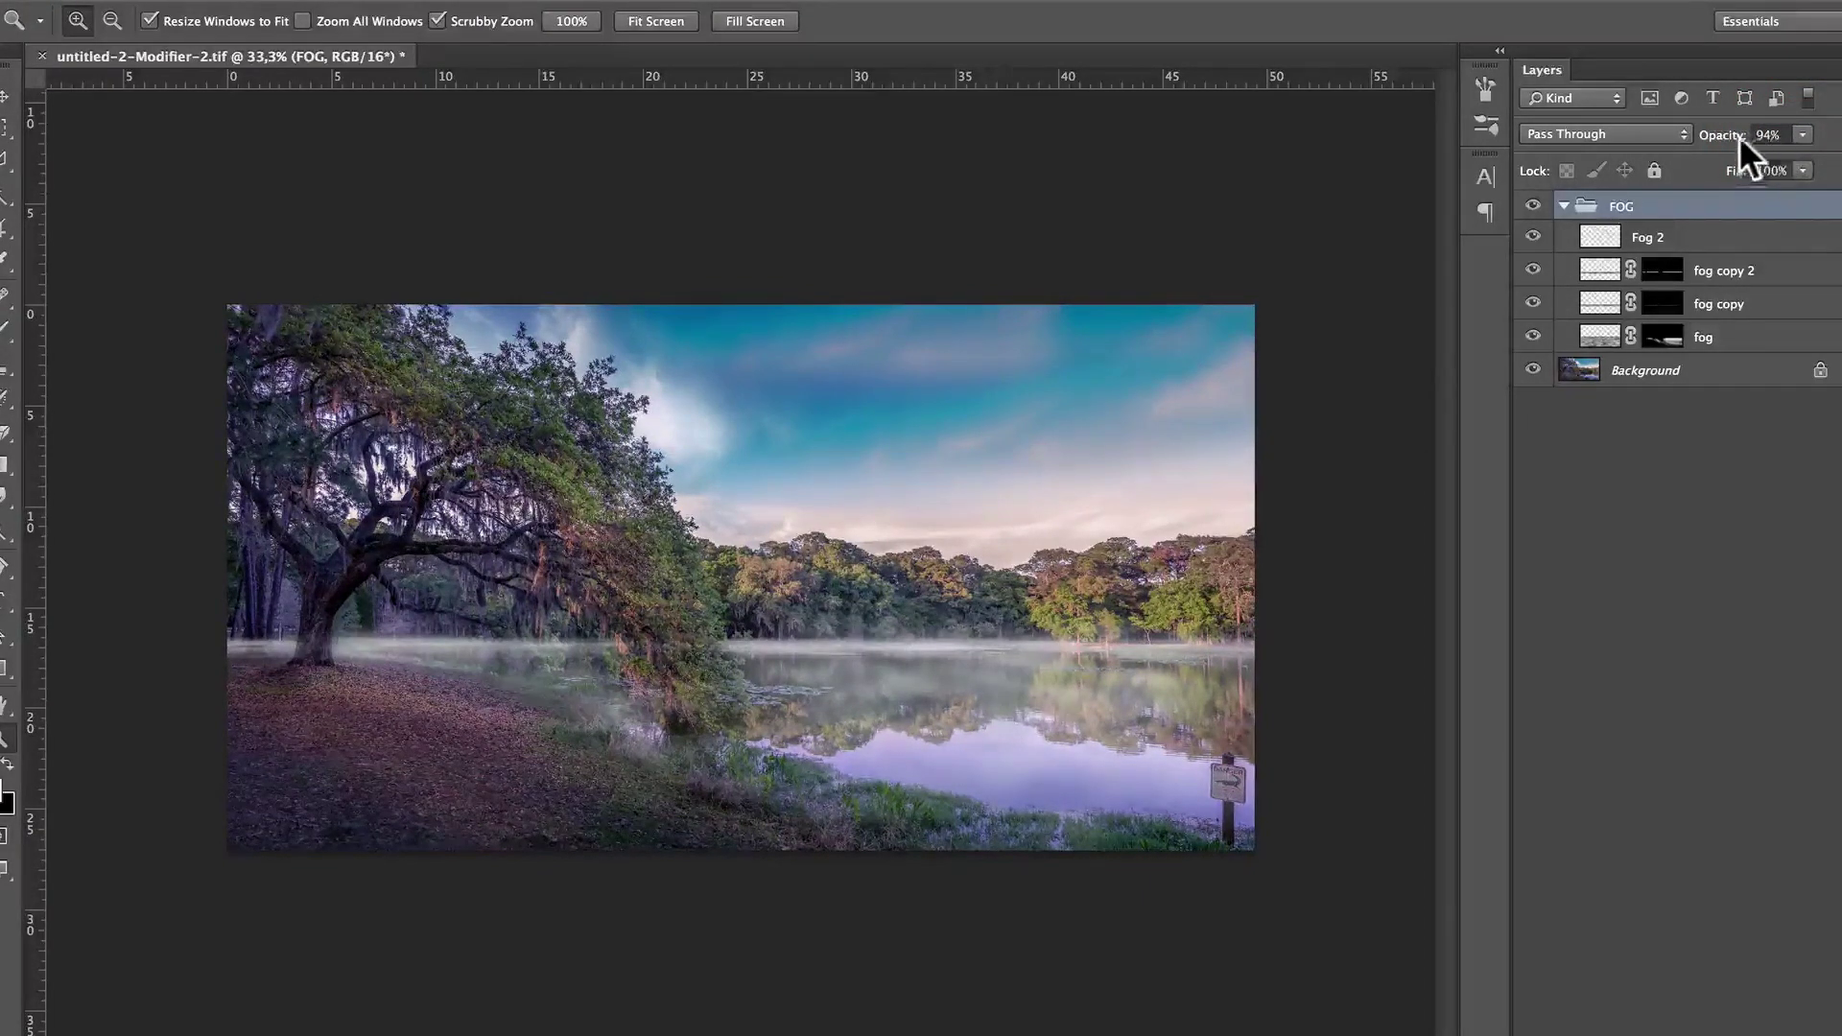
drag(1727, 134, 1701, 132)
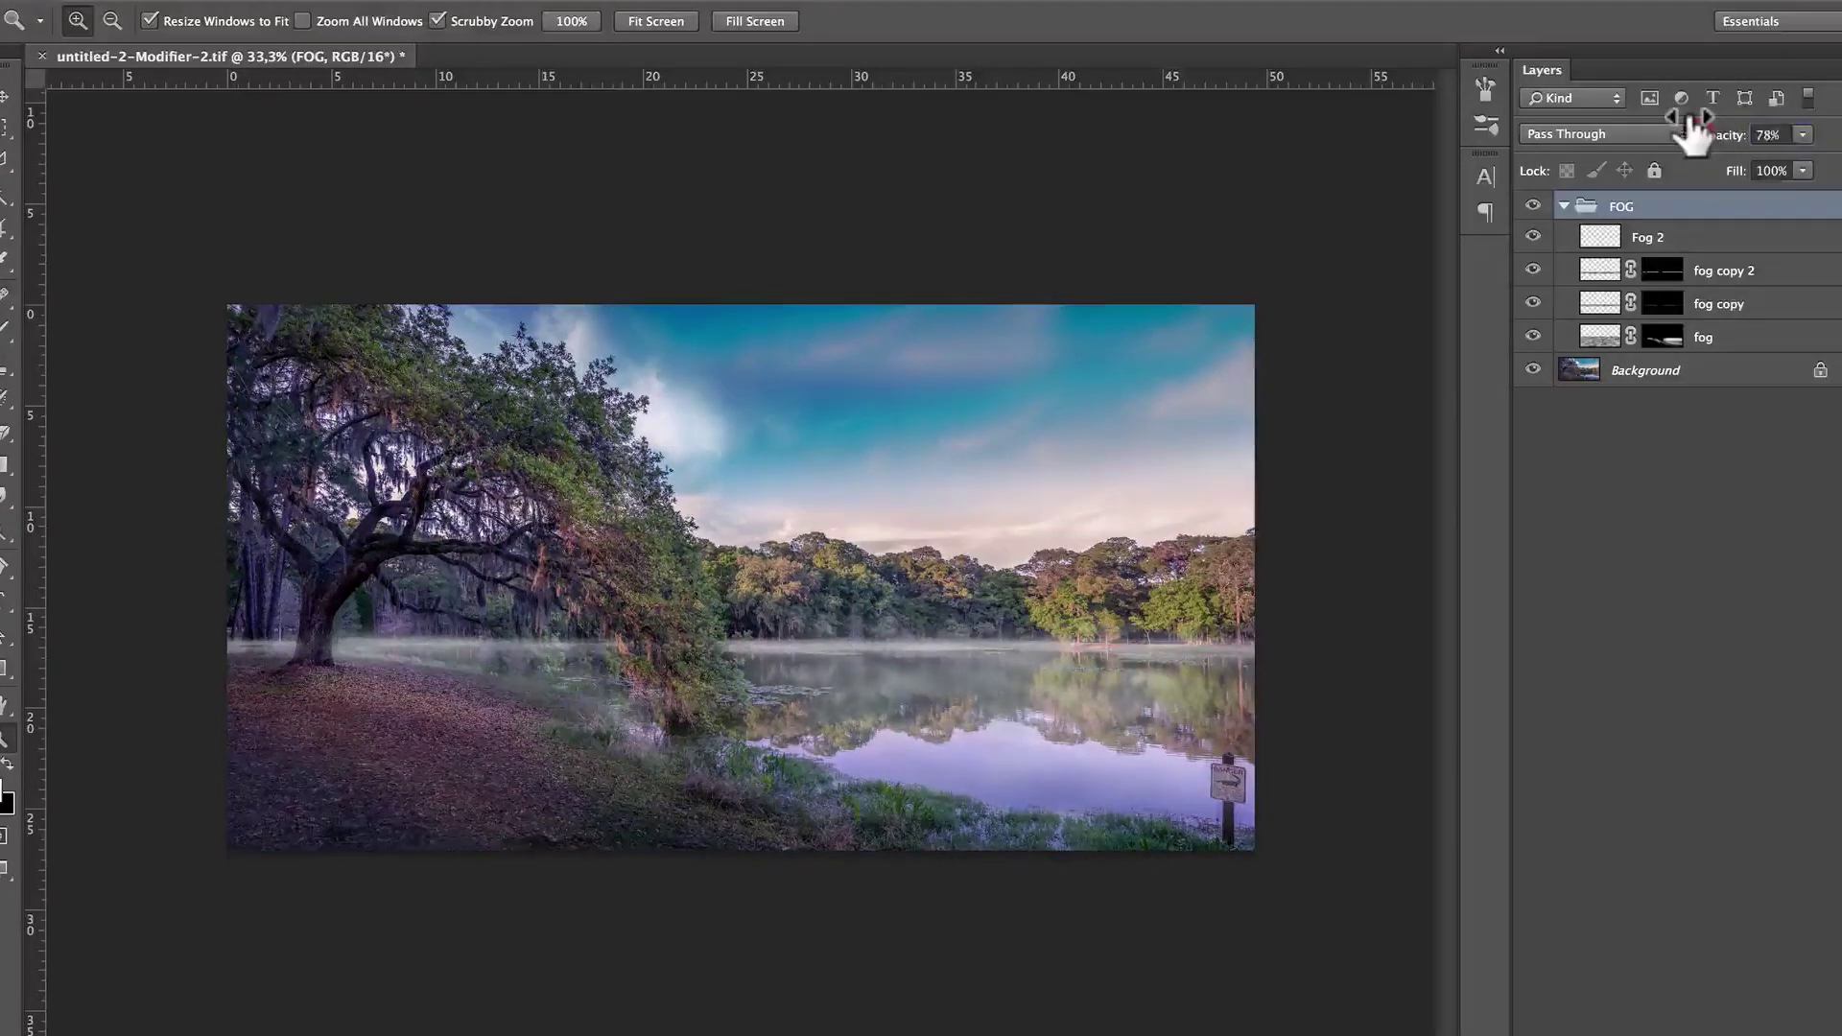
click(537, 616)
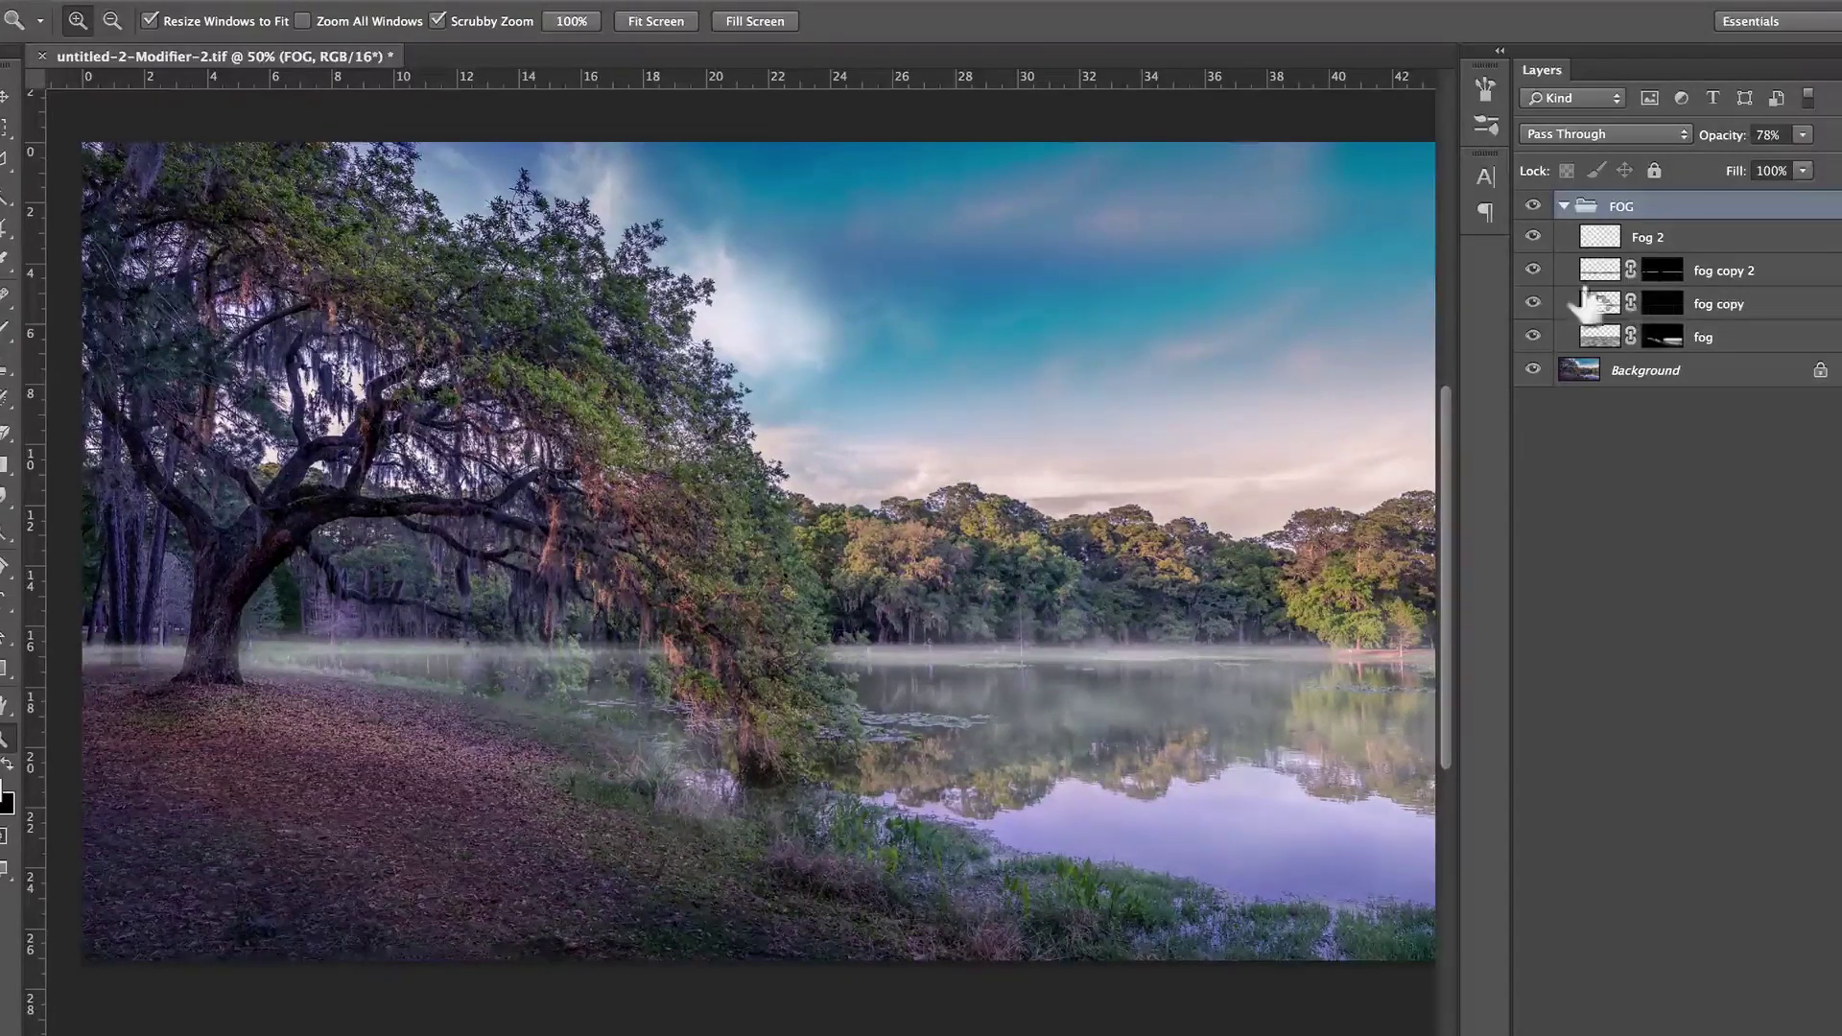
- Check fog copy 2 and fog copy, then paint the fog copy mask along the waterline
click(1532, 270)
click(1532, 269)
click(1532, 303)
click(1532, 303)
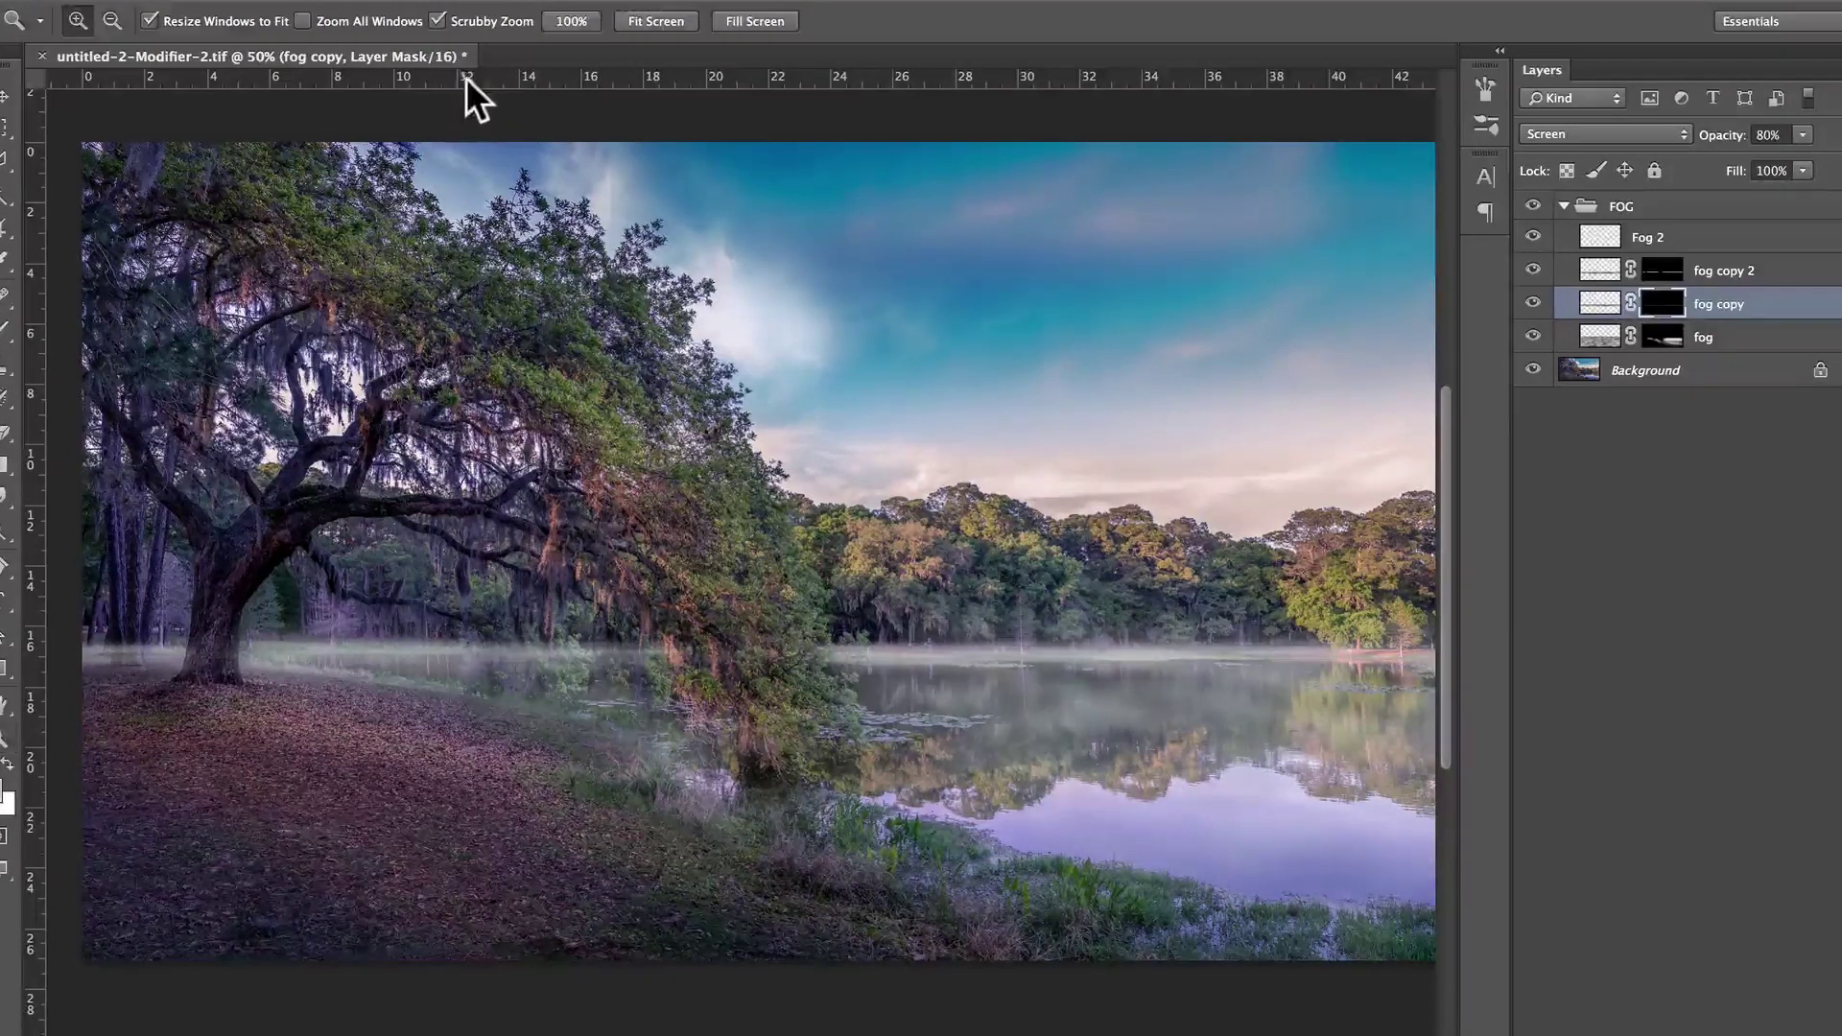
key(b)
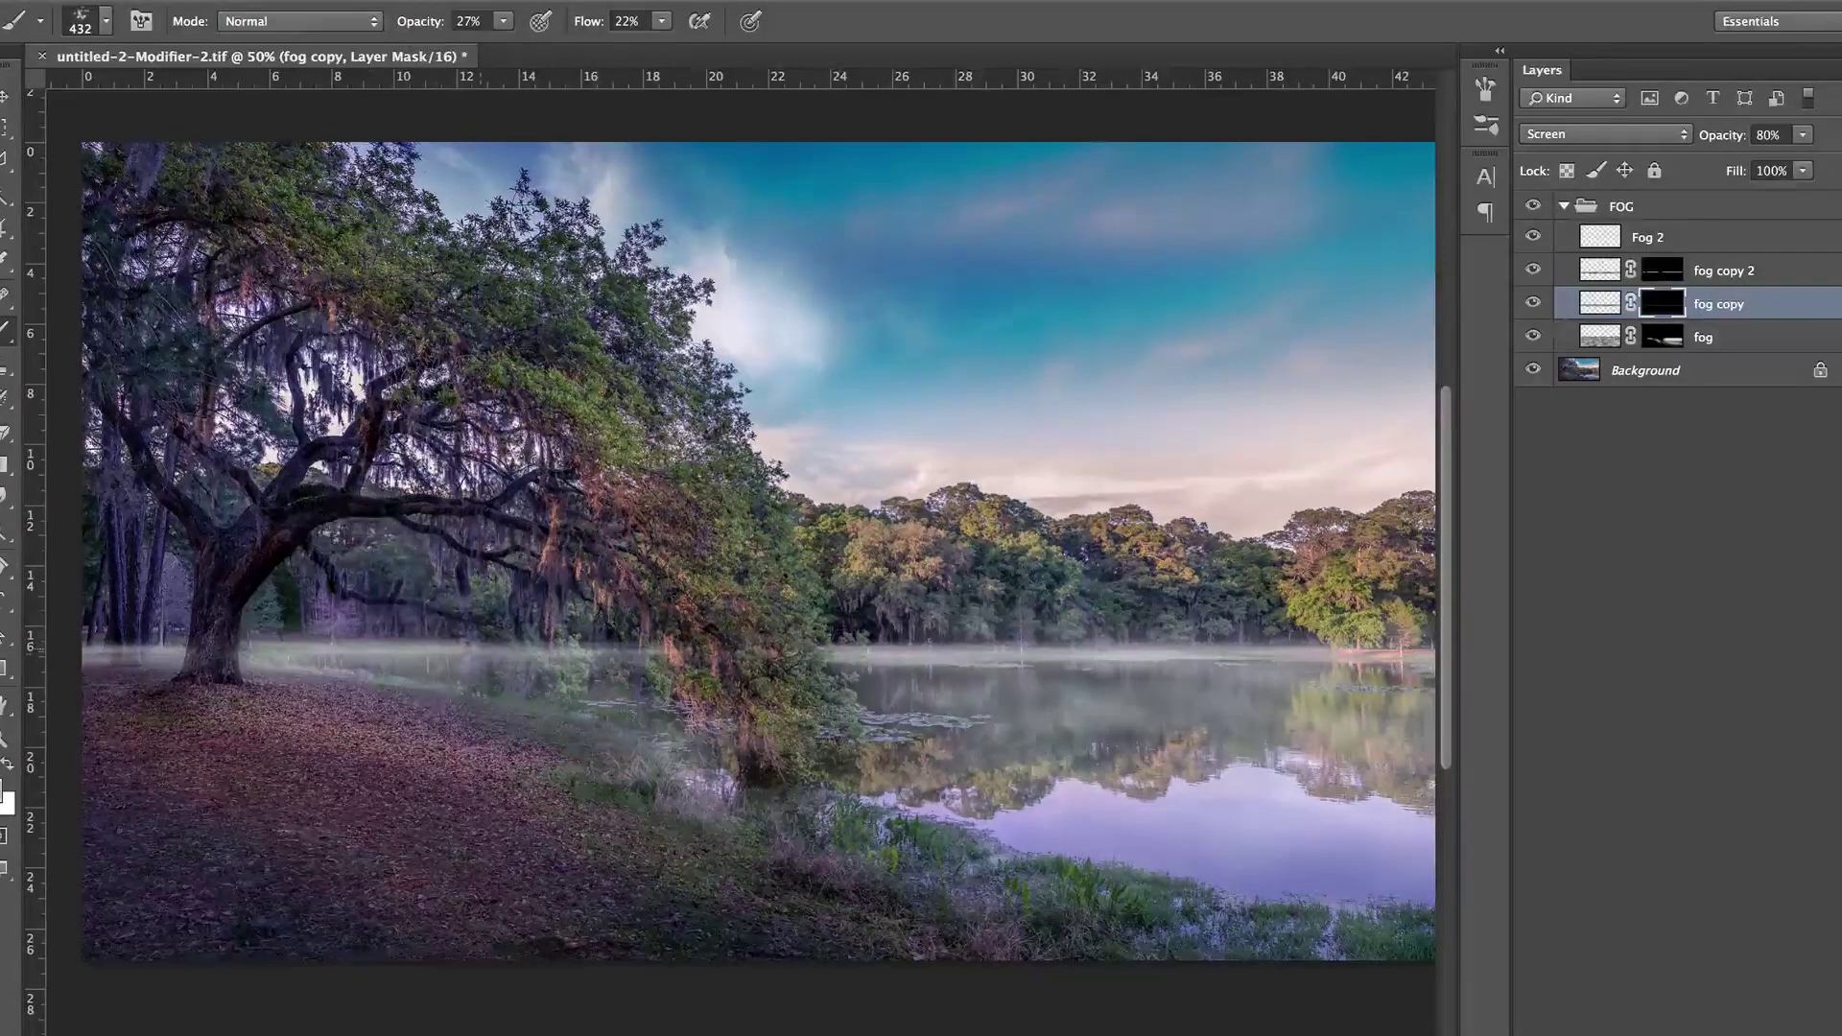
mouse_move(475, 660)
mouse_down()
mouse_move(411, 677)
mouse_move(360, 645)
mouse_move(300, 653)
mouse_up()
drag(425, 668, 560, 658)
- Paint the fog copy 2 mask along the fog line and compare the FOG group before and after
click(1668, 273)
click(557, 674)
mouse_move(557, 675)
mouse_down()
mouse_move(374, 665)
mouse_move(634, 638)
mouse_move(619, 655)
mouse_move(593, 638)
mouse_move(501, 644)
mouse_move(655, 660)
mouse_move(448, 630)
mouse_up()
key(z)
alt+click(758, 535)
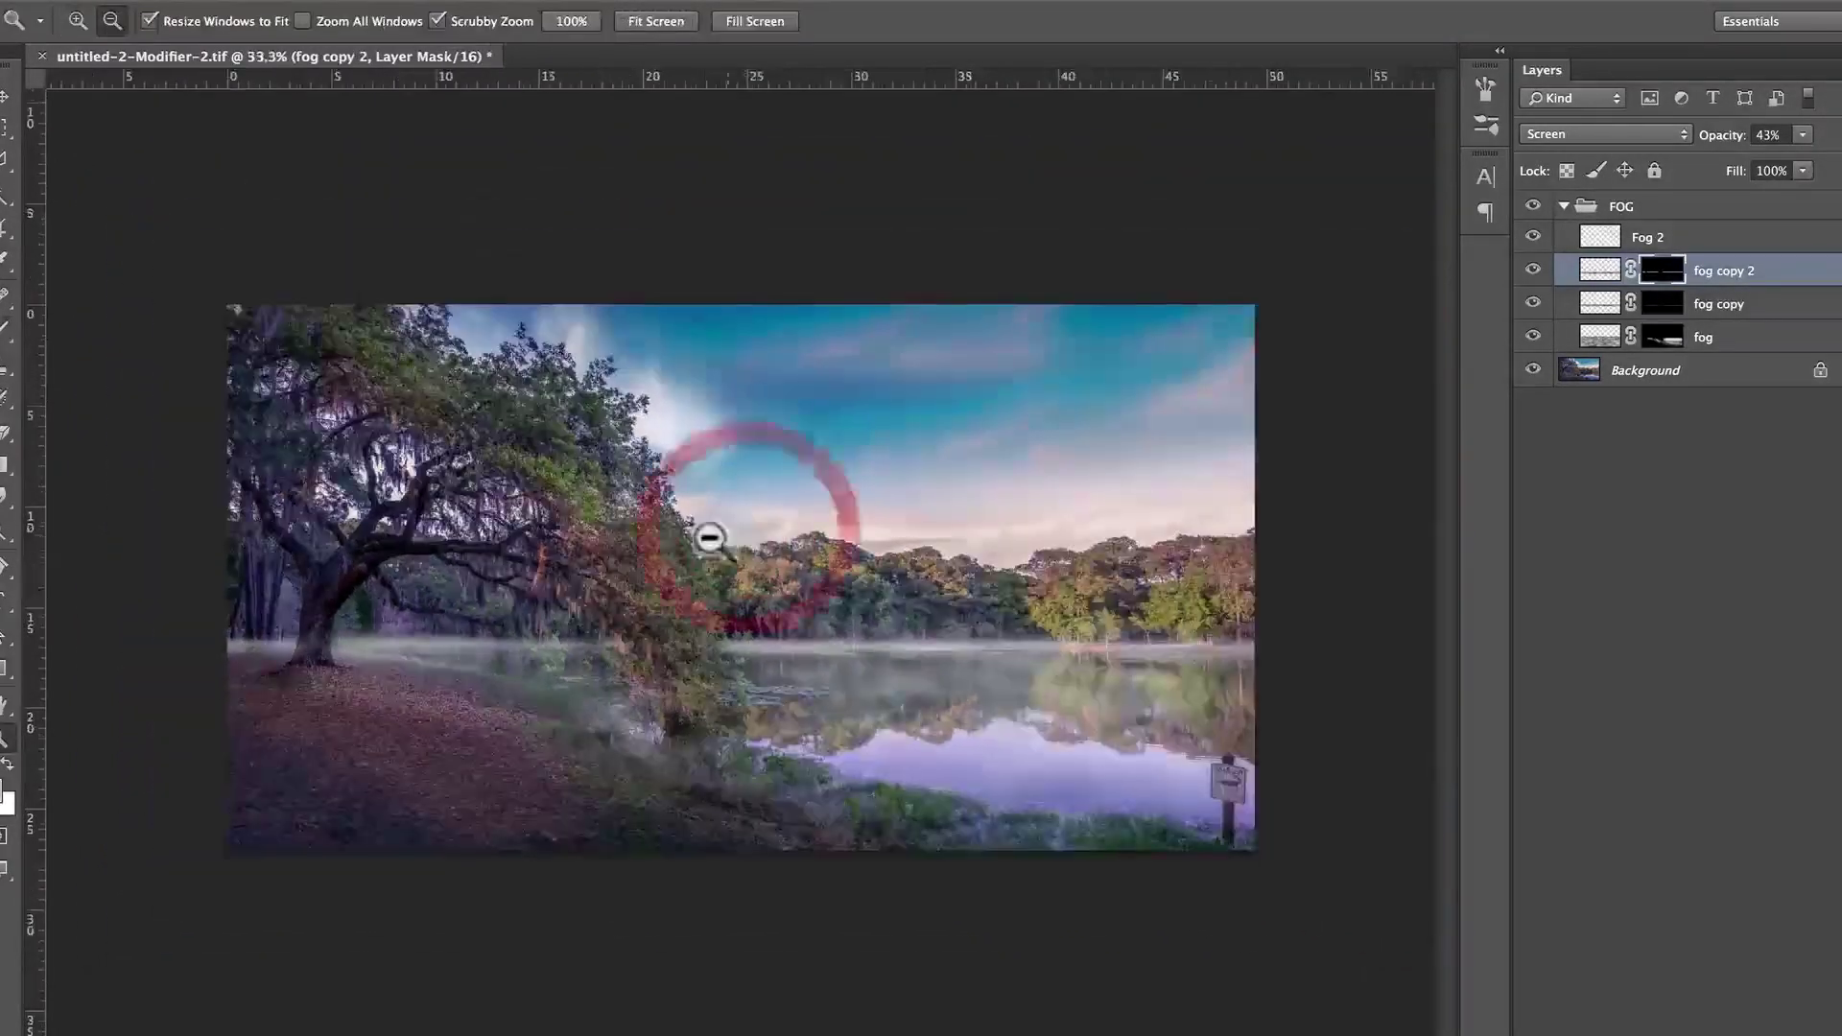
alt+click(545, 587)
click(679, 610)
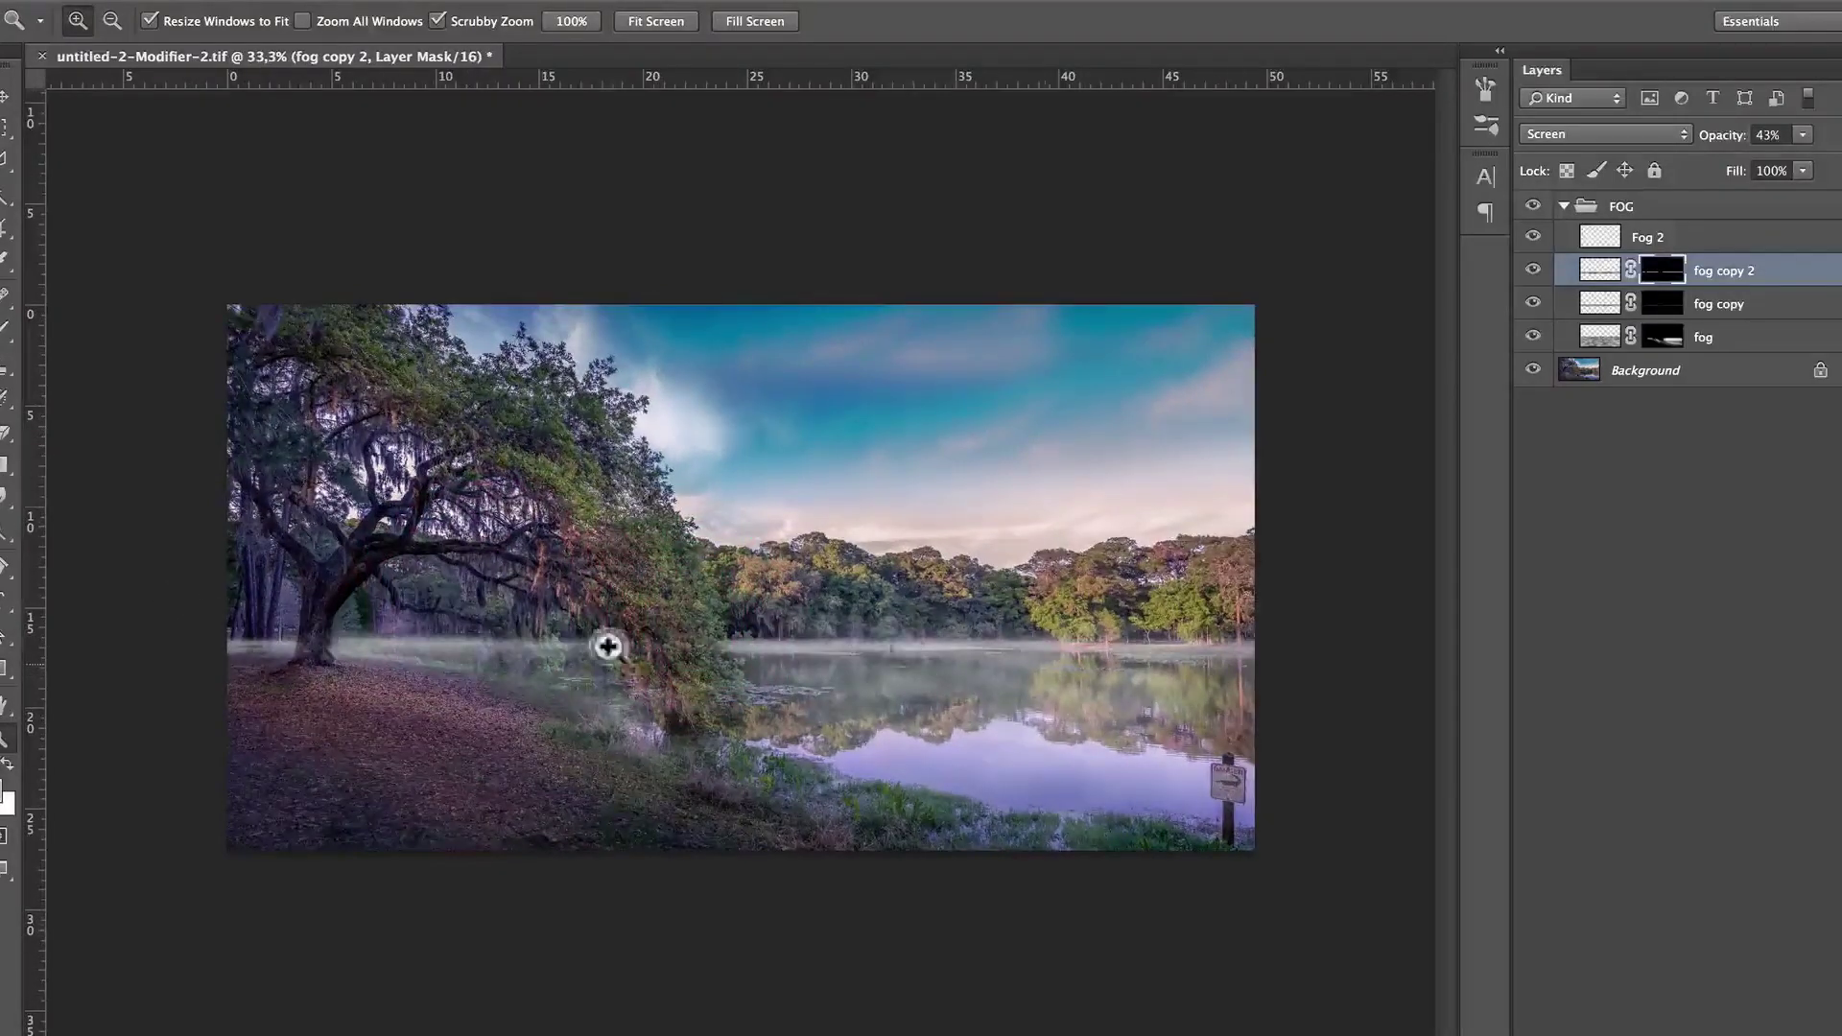
click(1533, 205)
click(1532, 206)
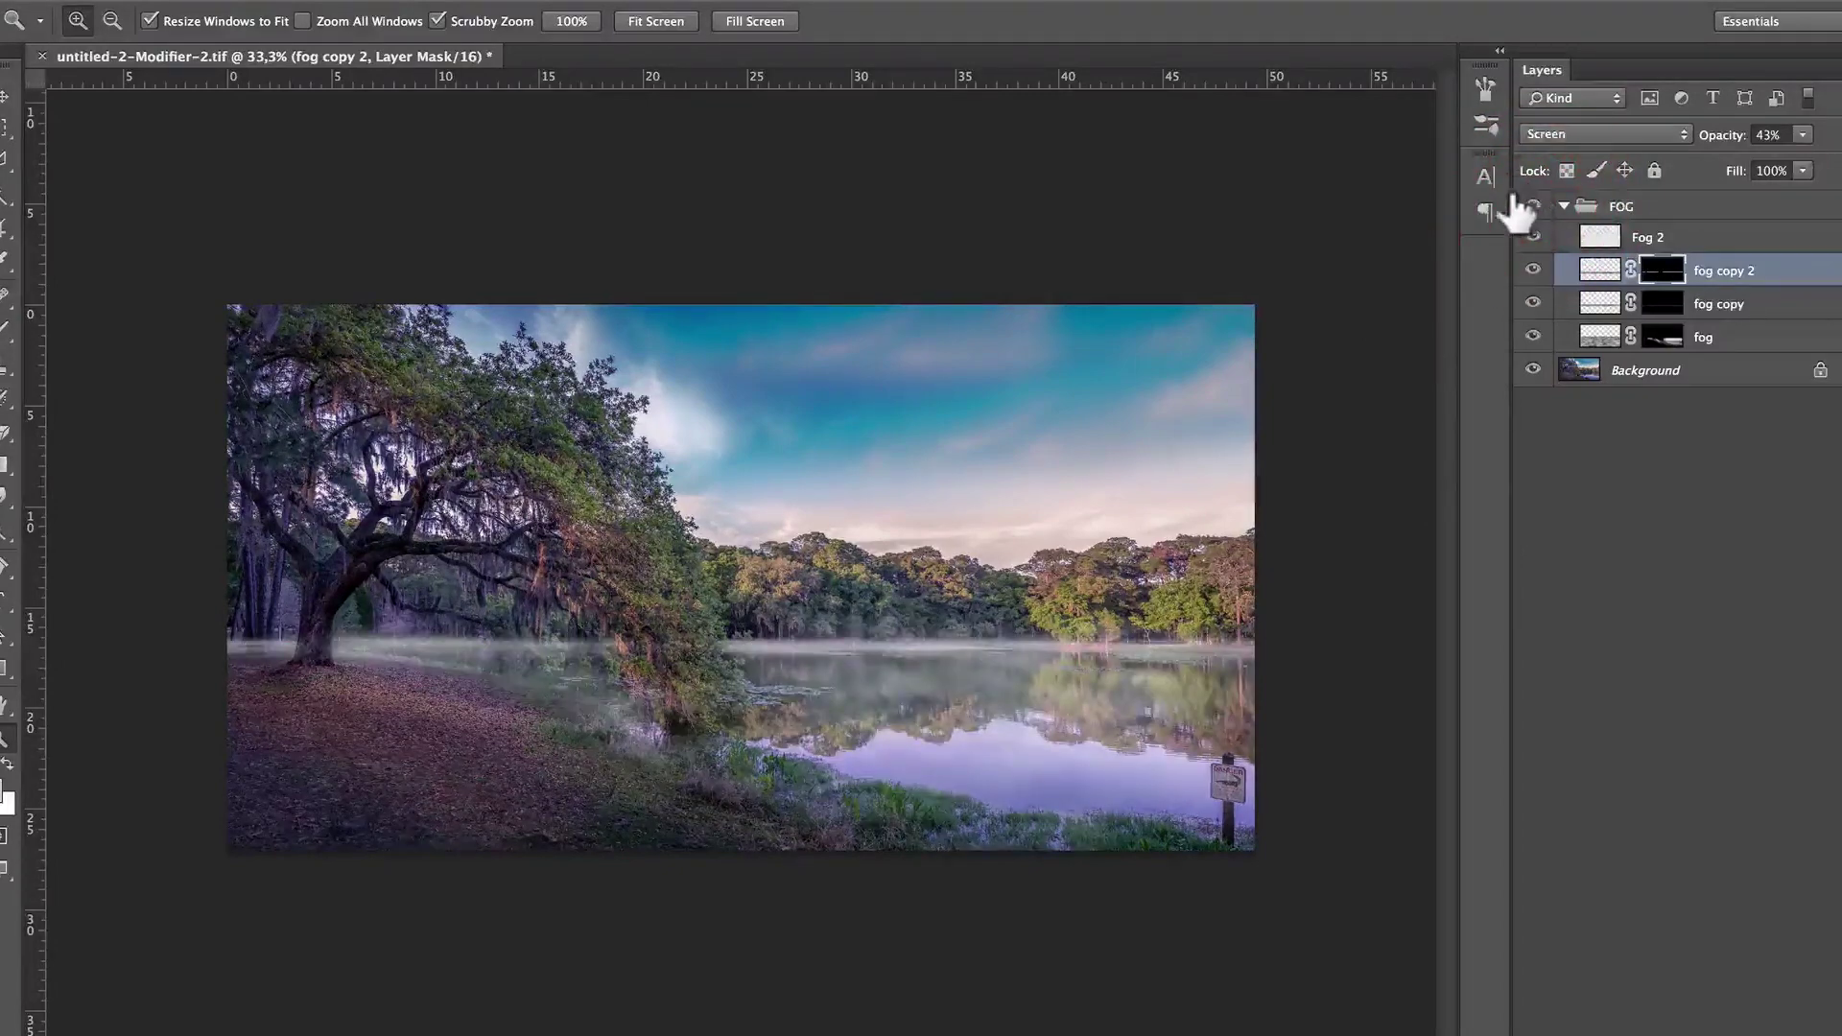
click(643, 568)
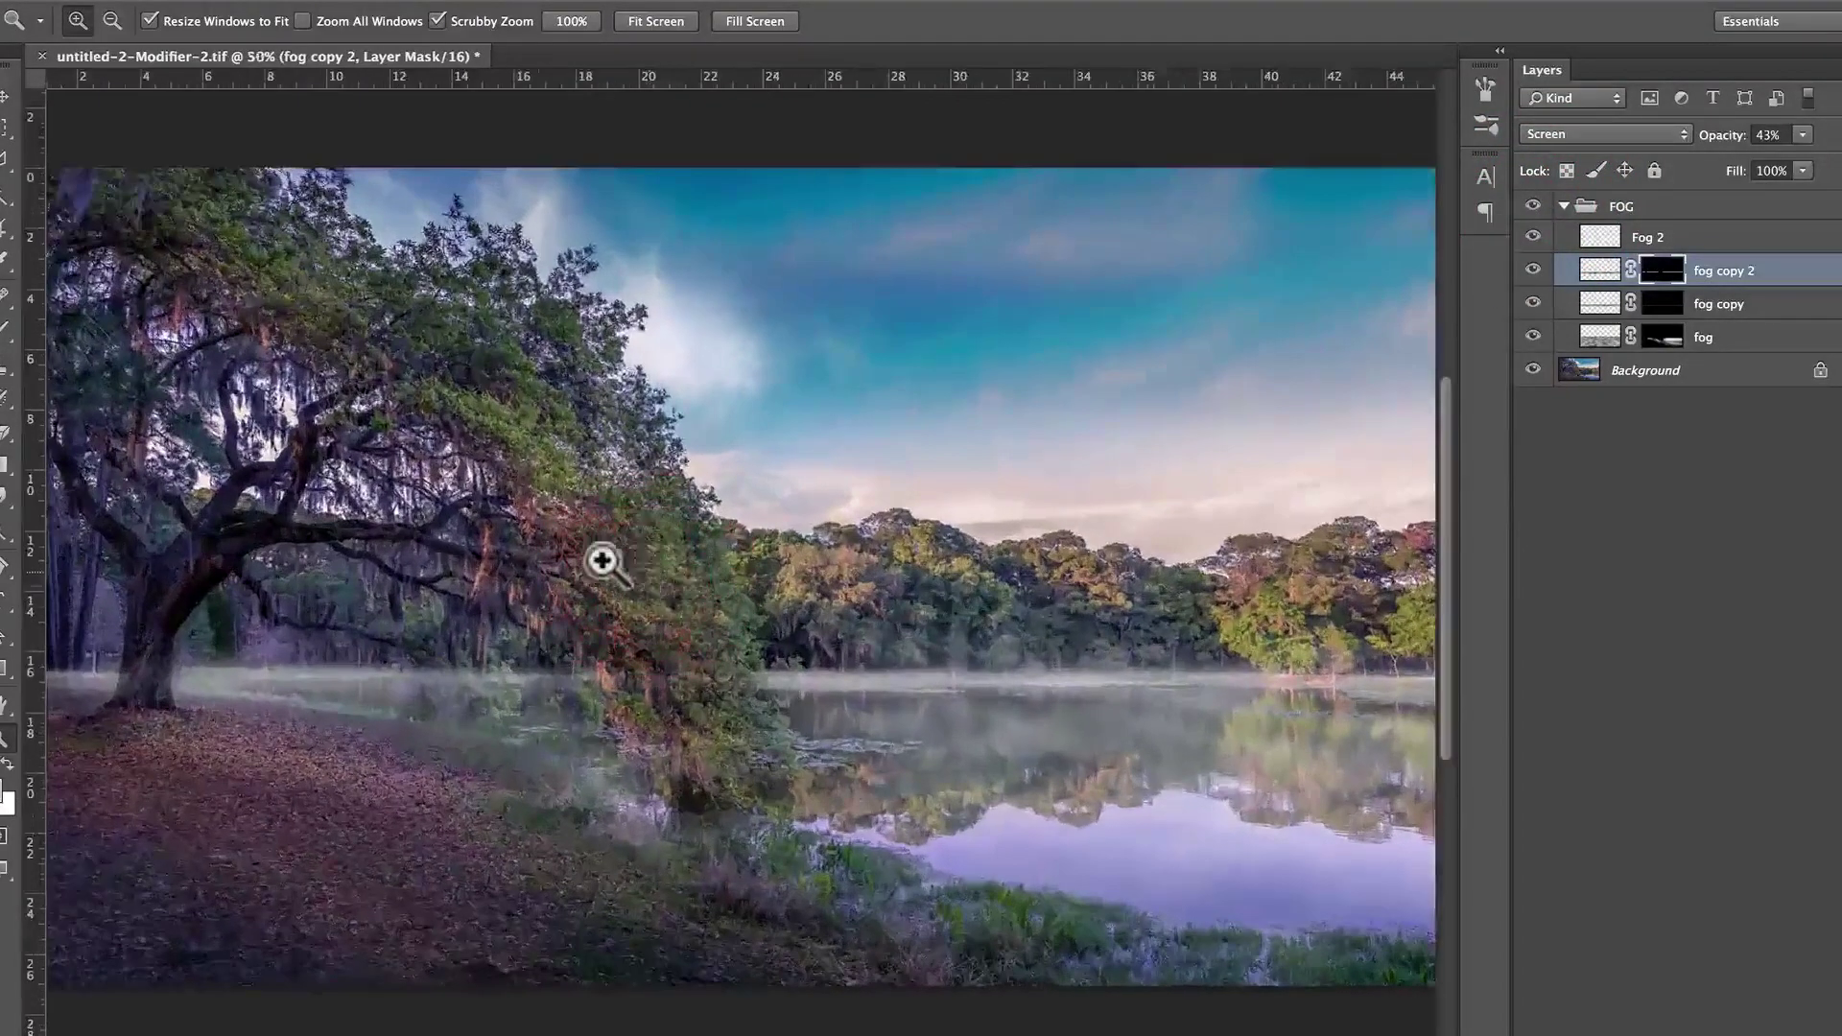
alt+click(537, 547)
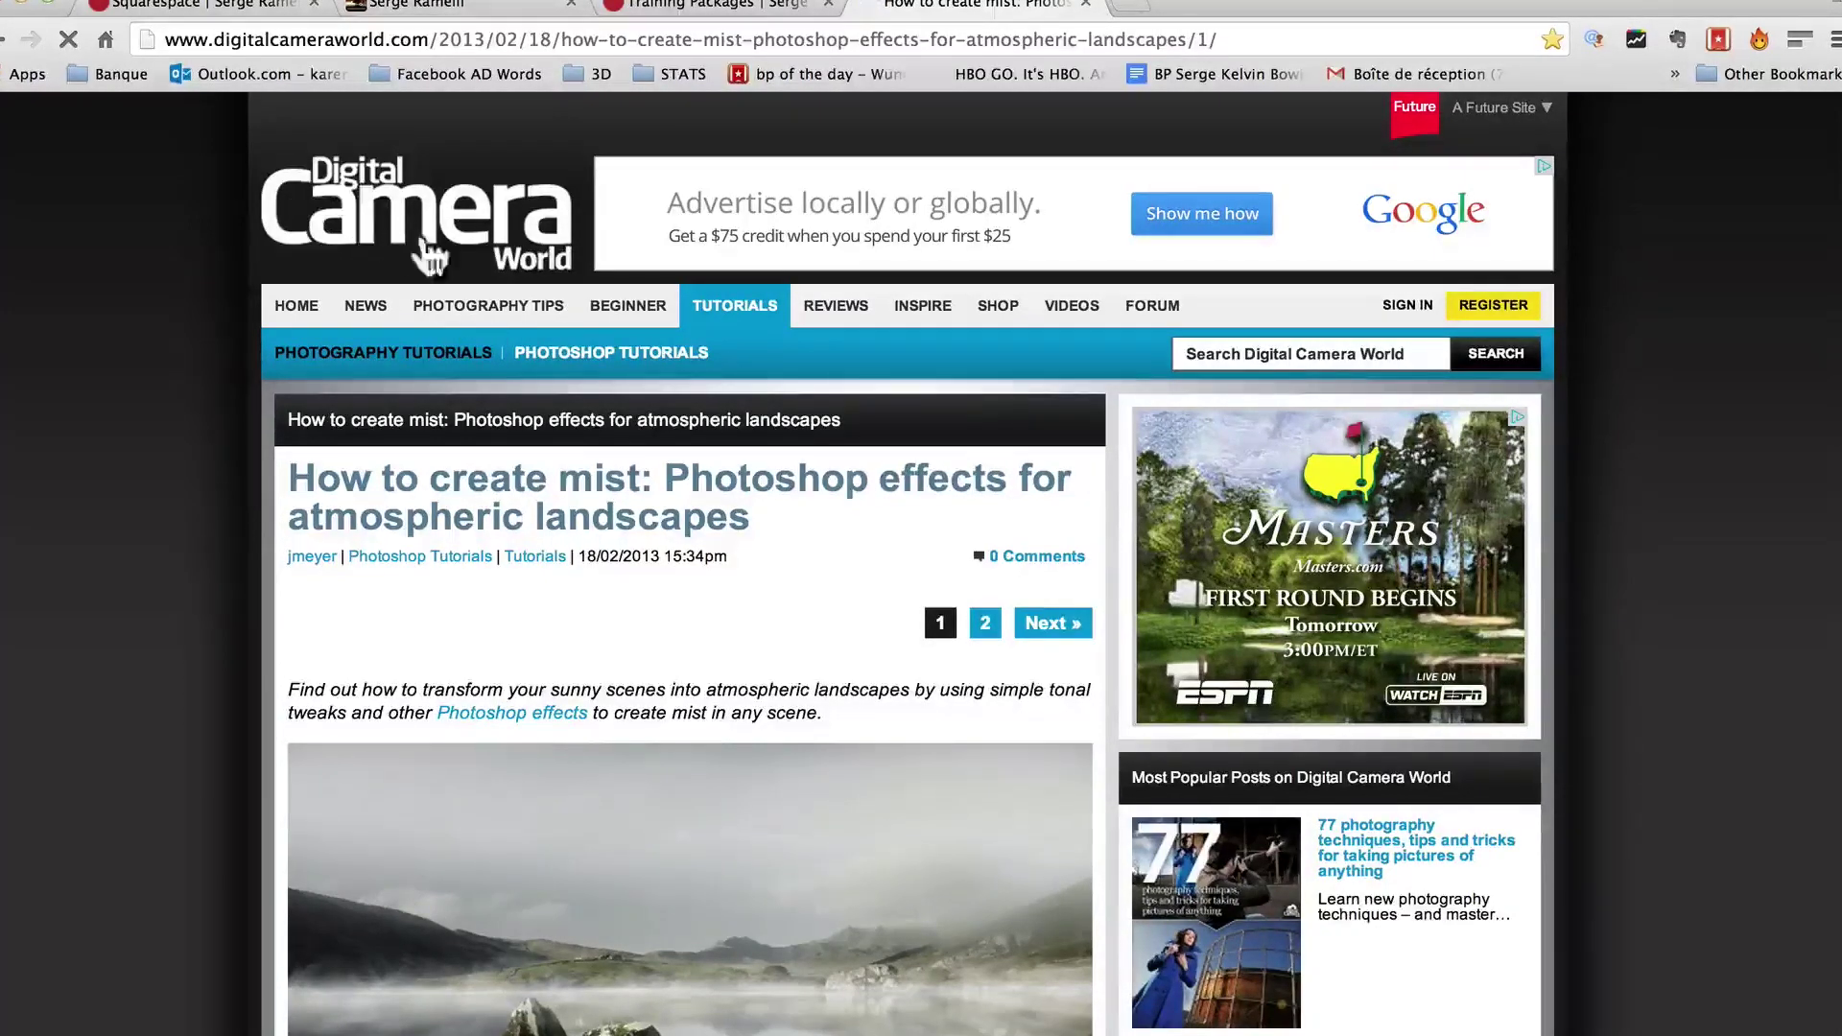
scroll(825, 313, down, 2)
scroll(608, 422, down, 10)
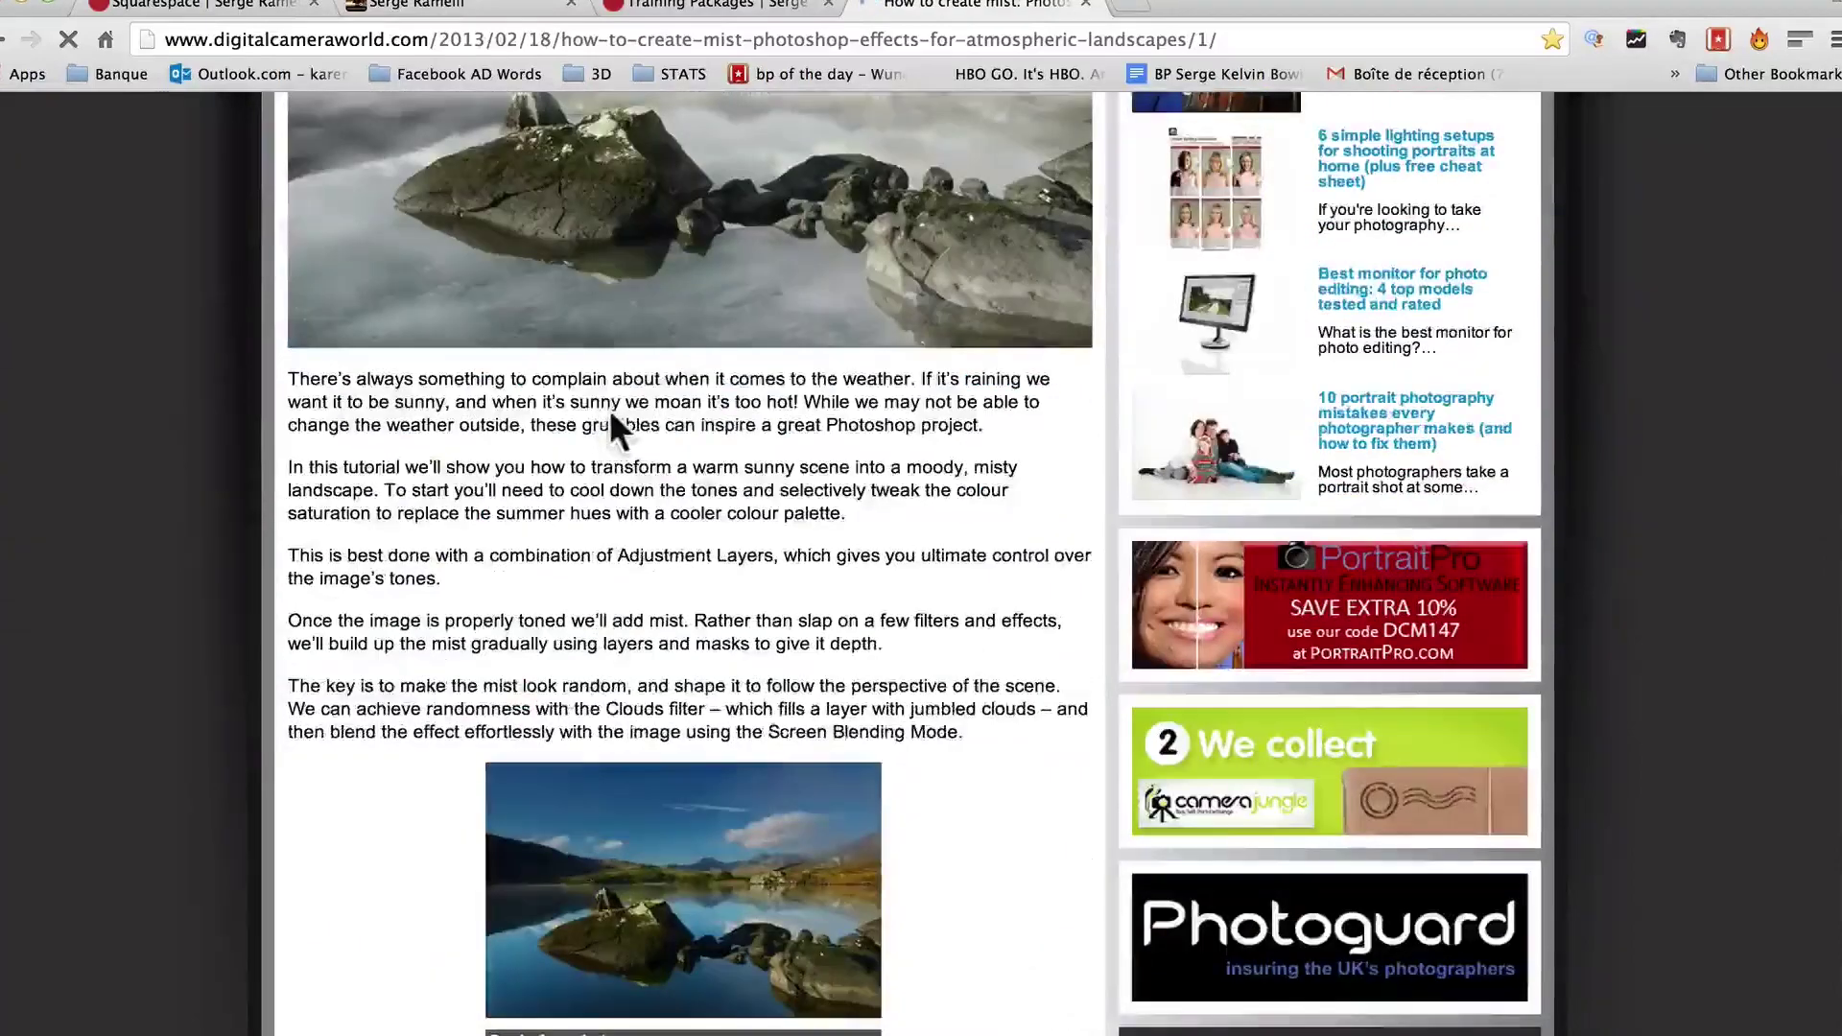
scroll(629, 419, down, 10)
scroll(629, 419, down, 10)
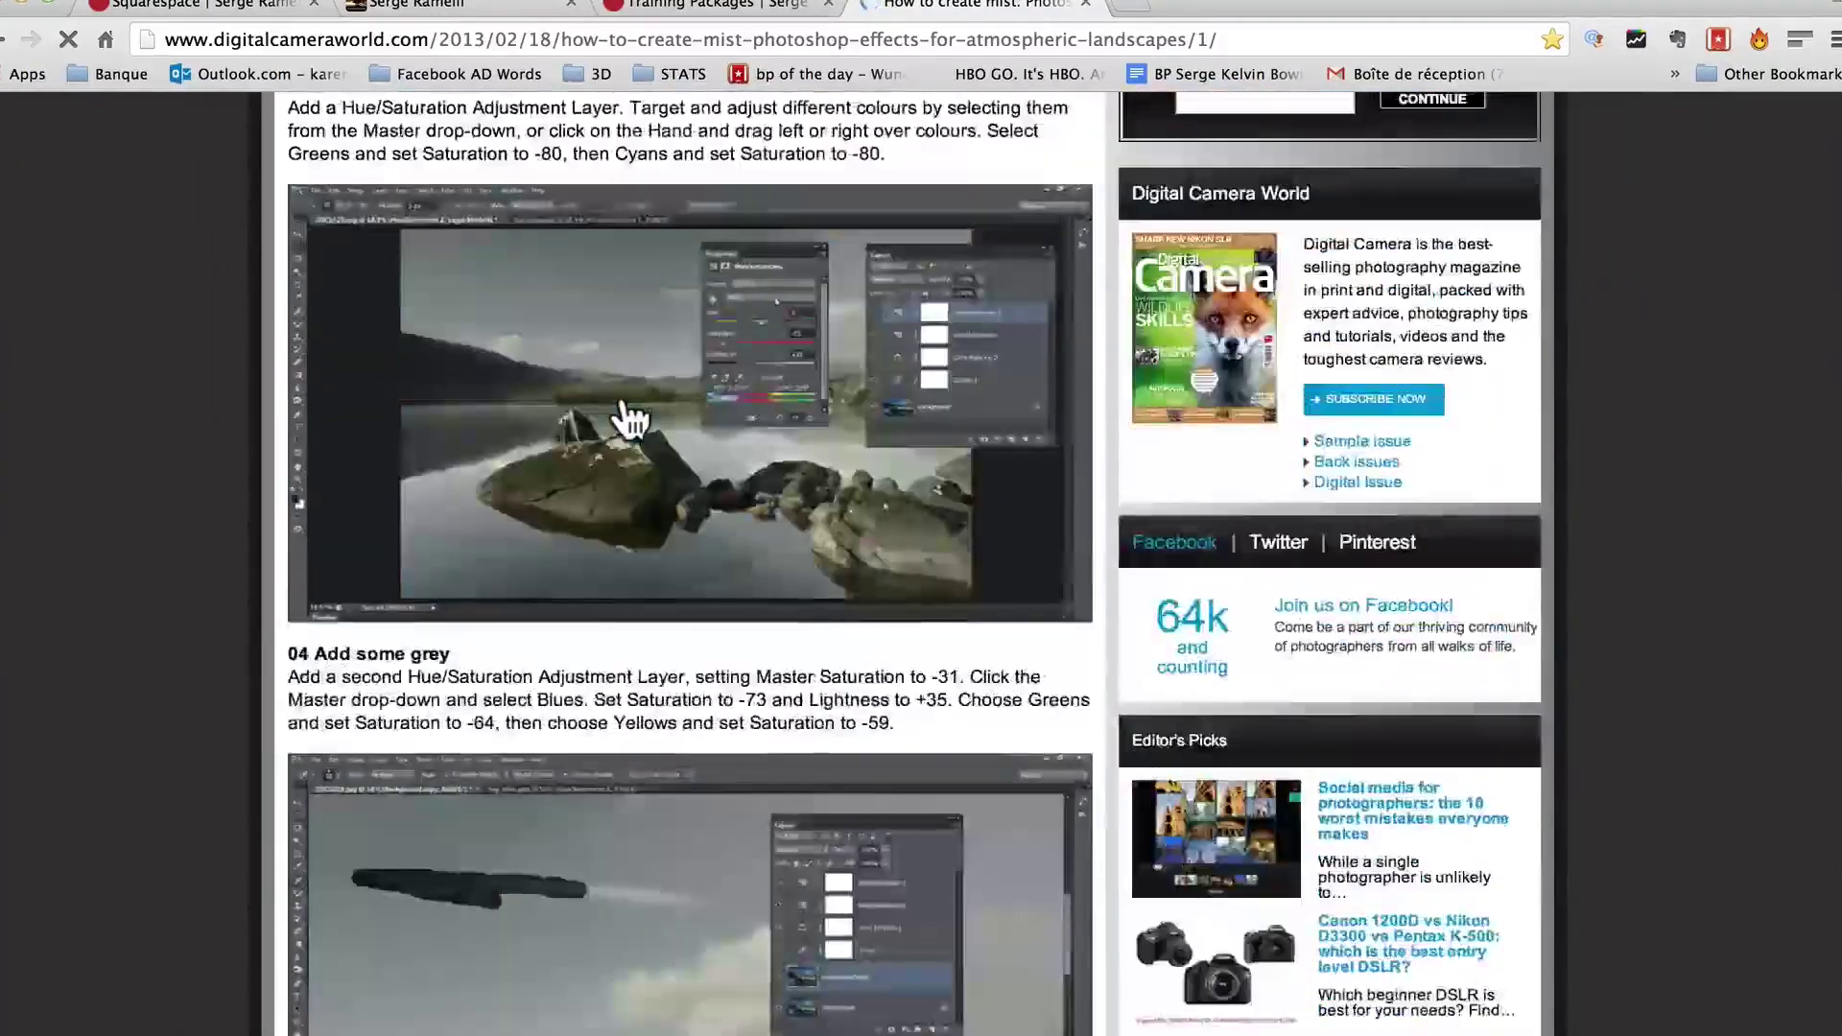
scroll(628, 414, up, 20)
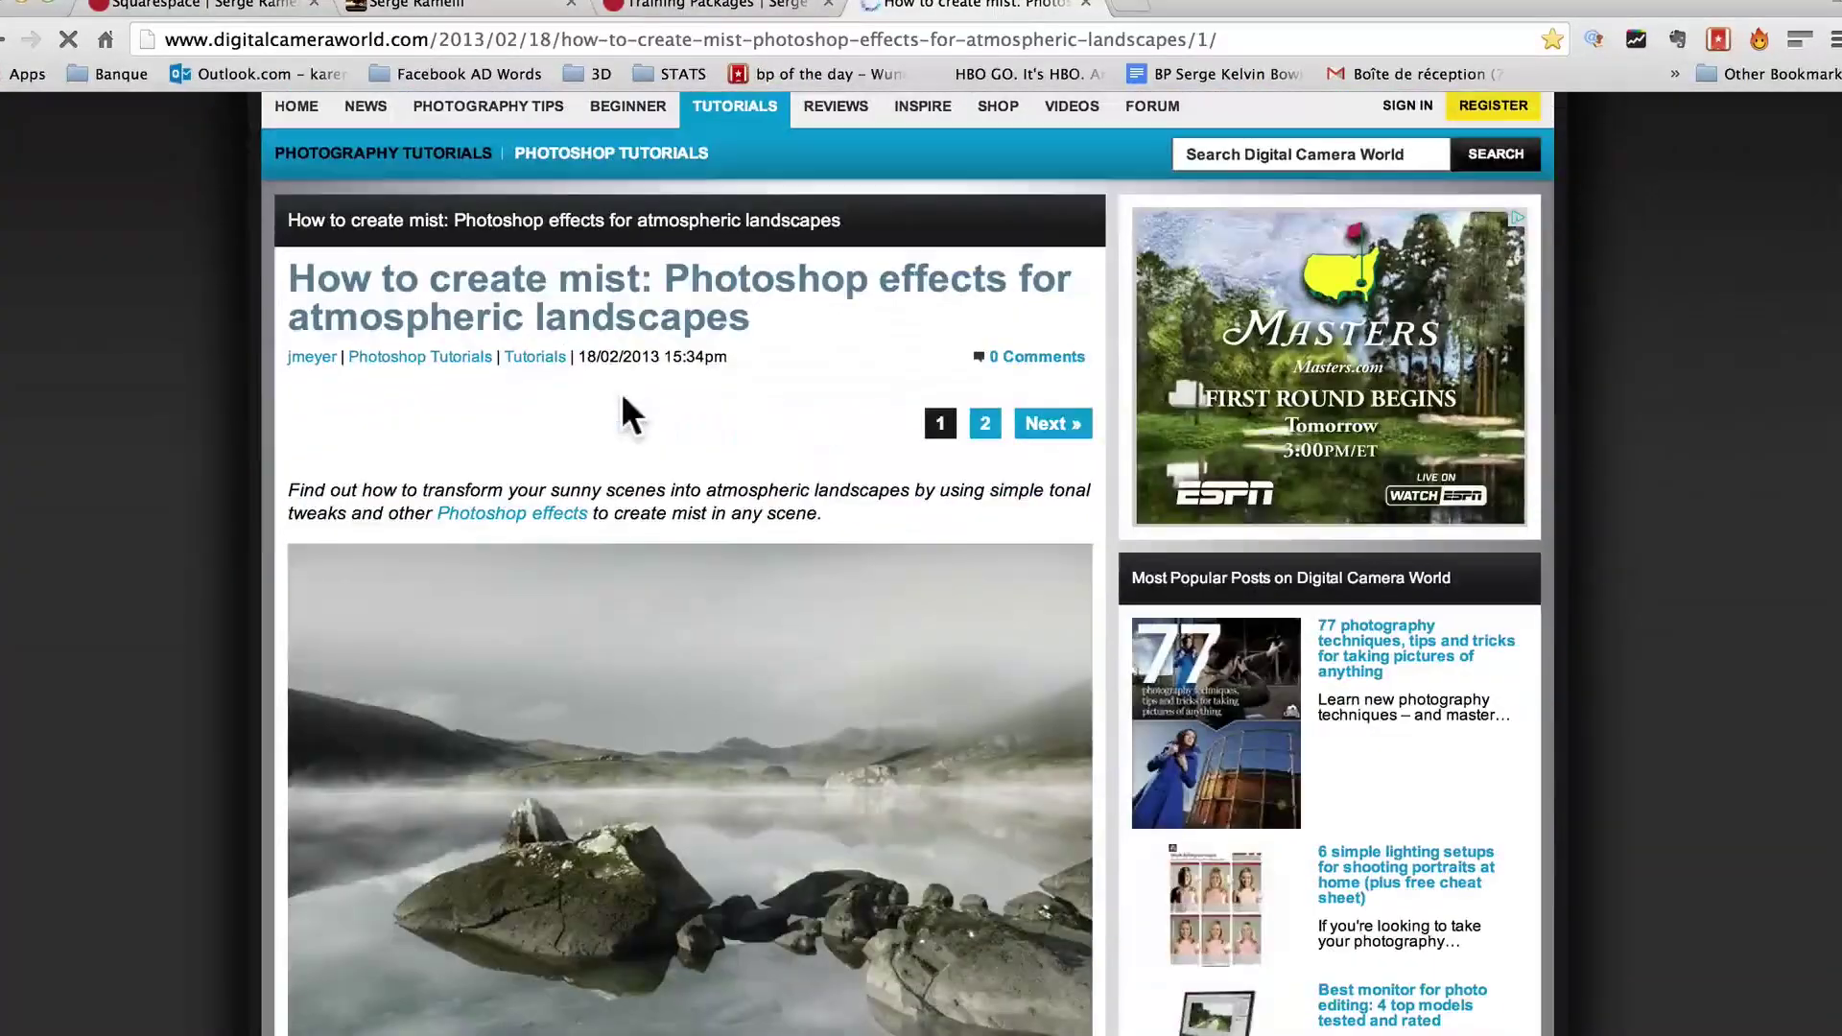
scroll(622, 396, down, 4)
scroll(622, 398, down, 15)
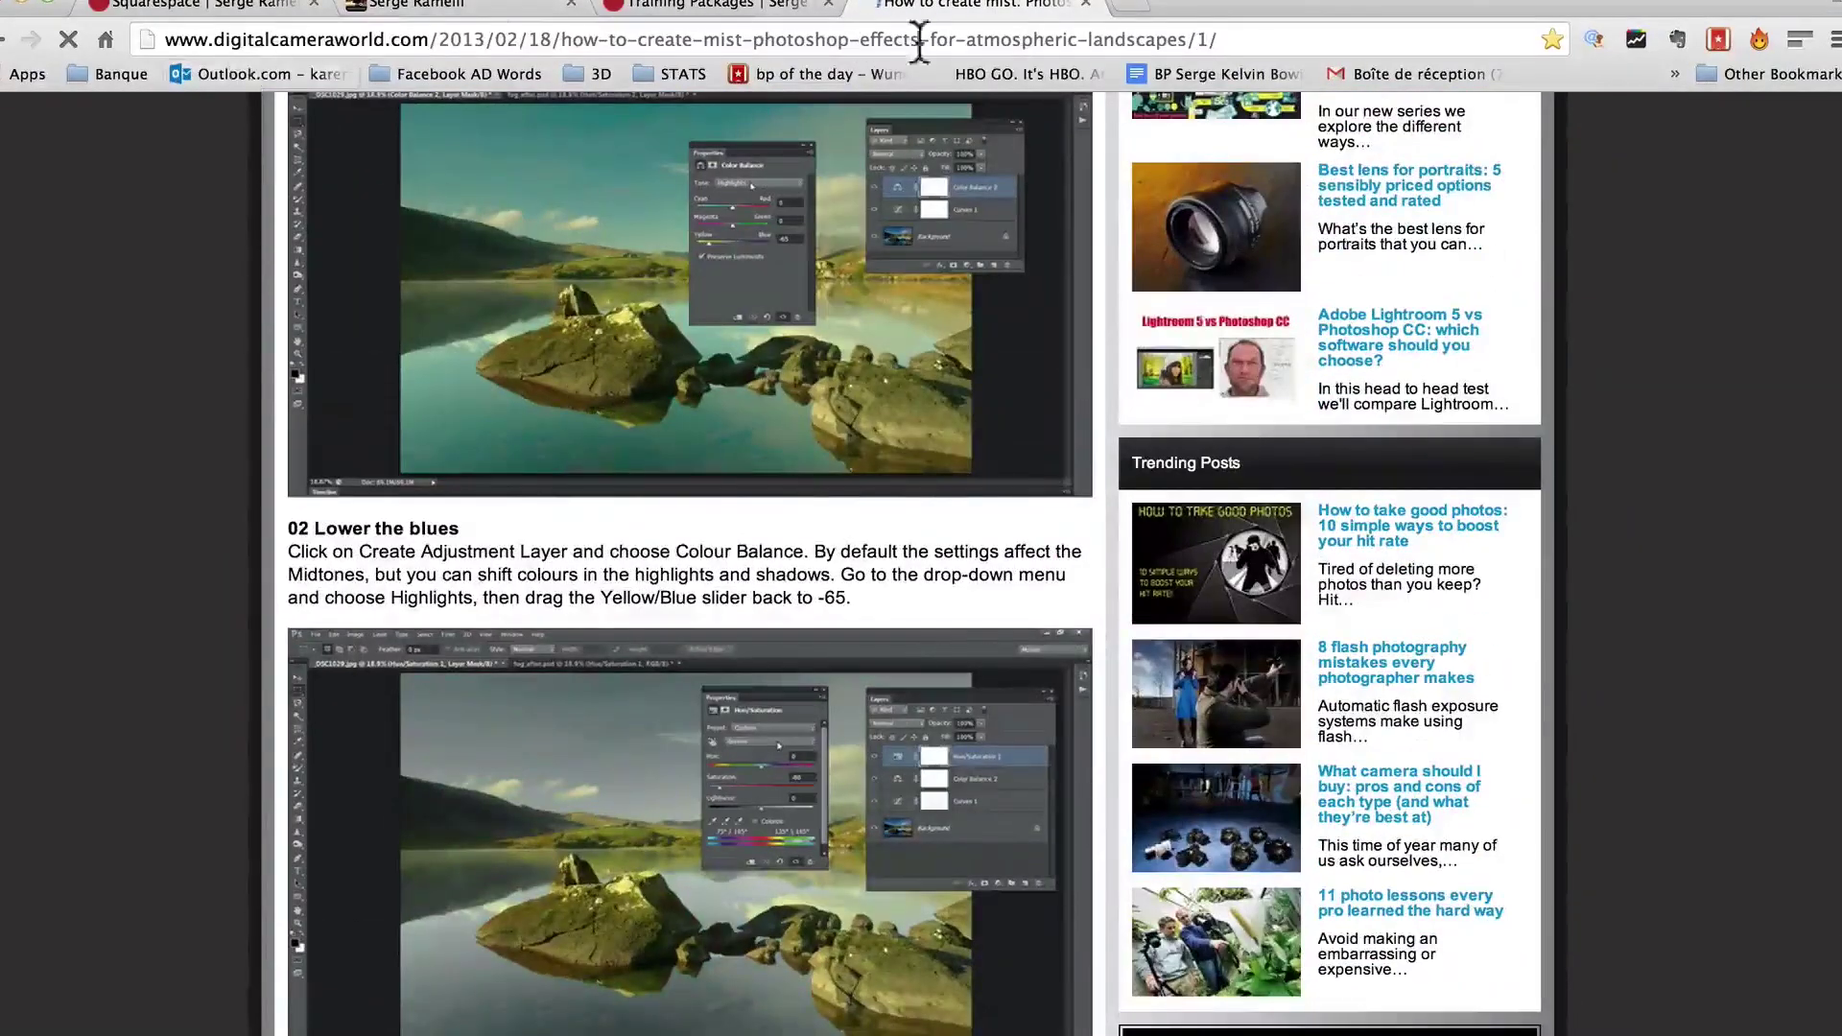
scroll(552, 355, down, 20)
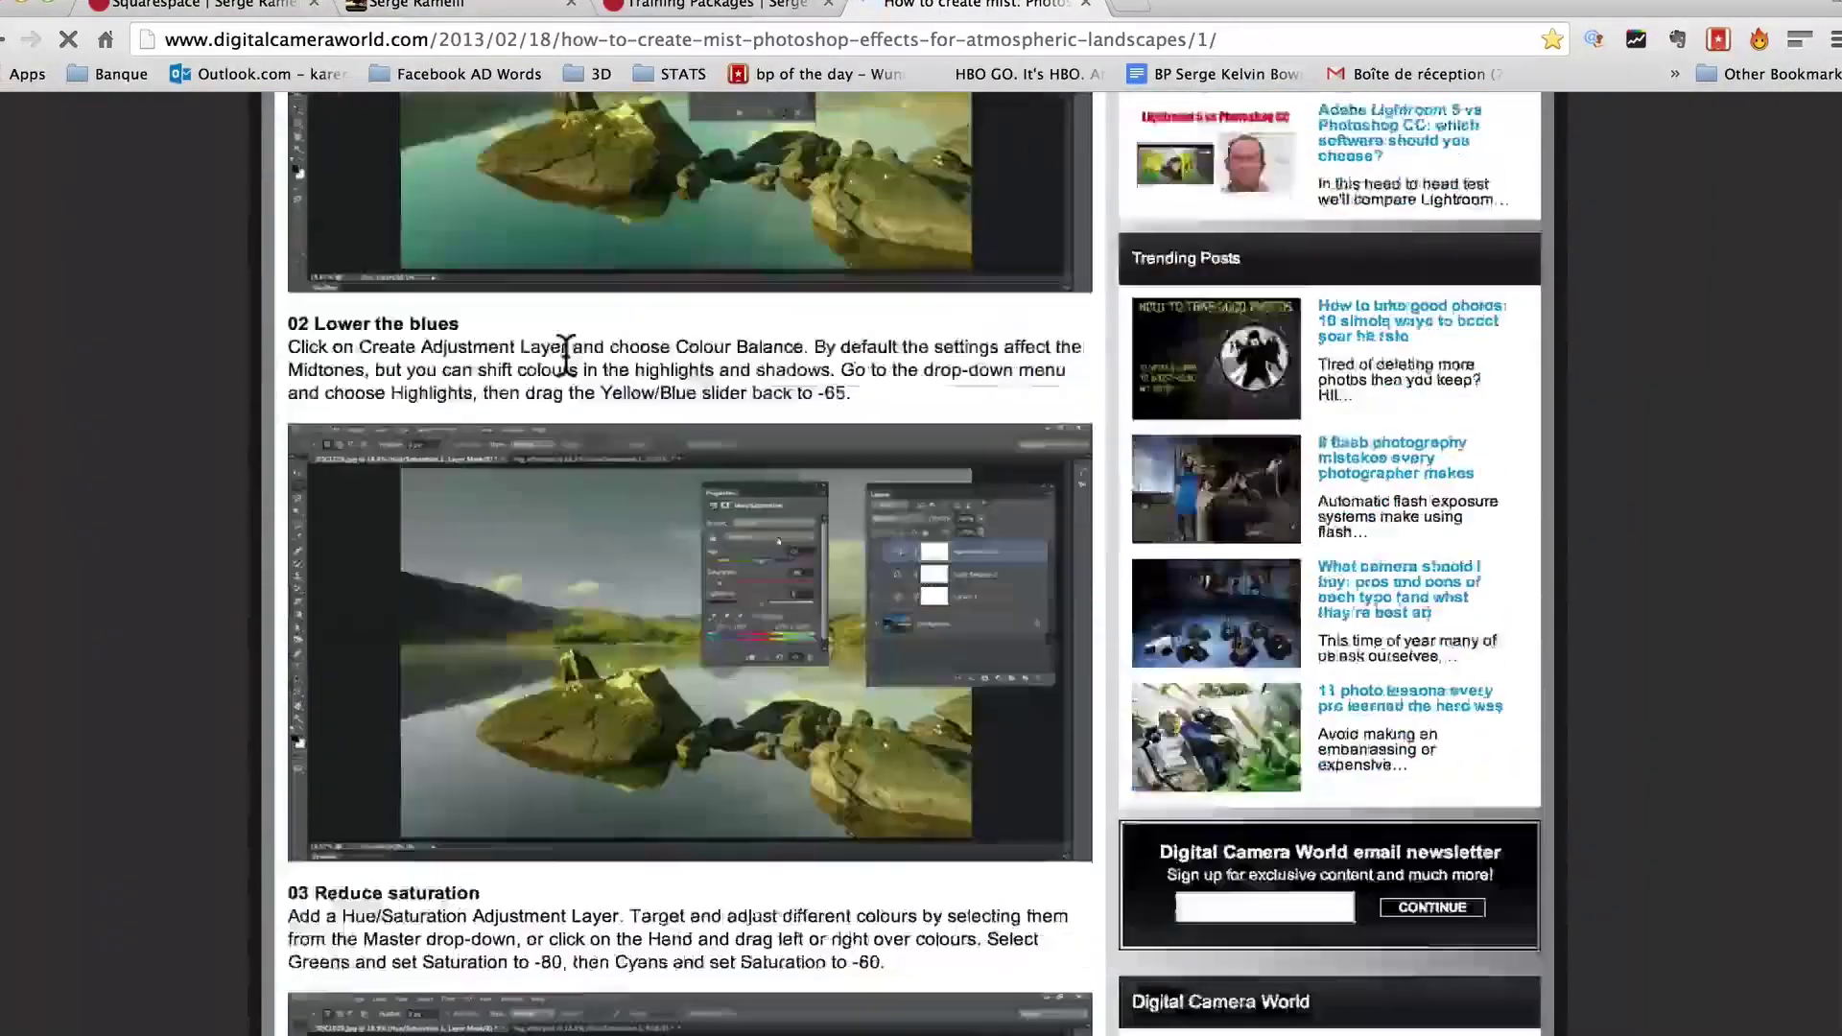
scroll(562, 351, down, 13)
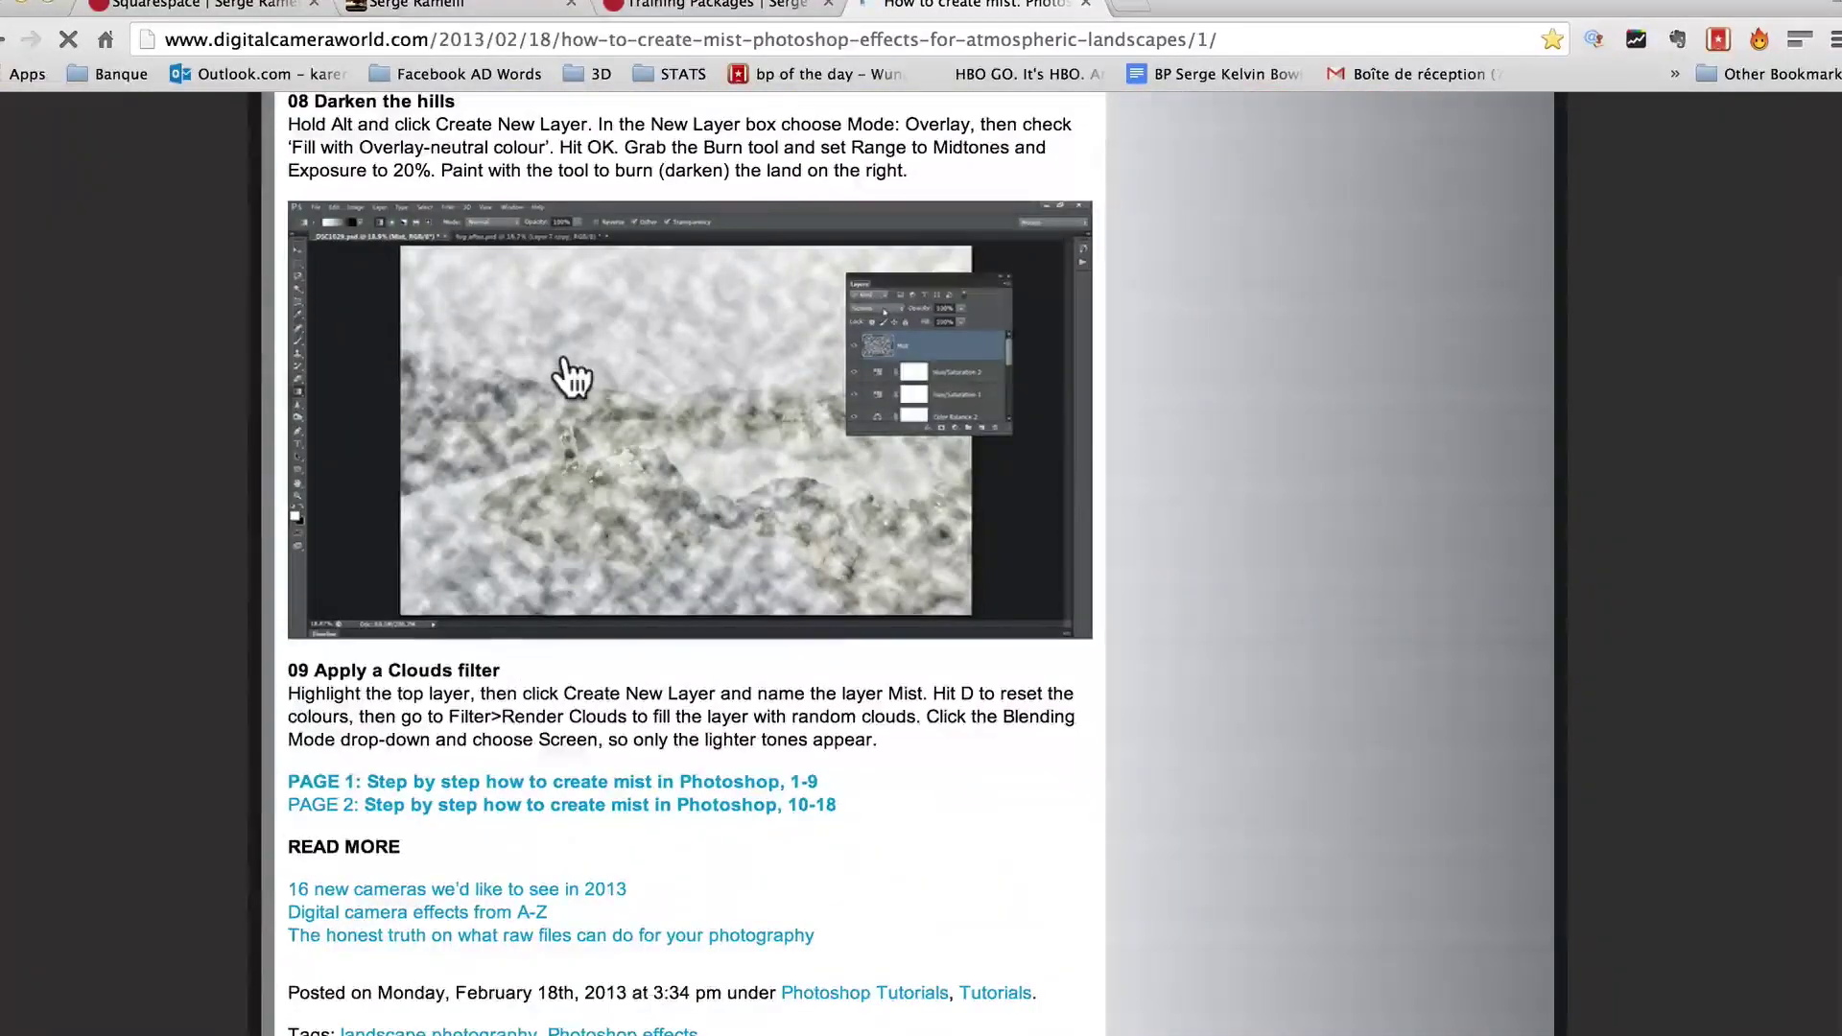
scroll(563, 369, down, 5)
scroll(563, 360, up, 10)
scroll(572, 376, up, 20)
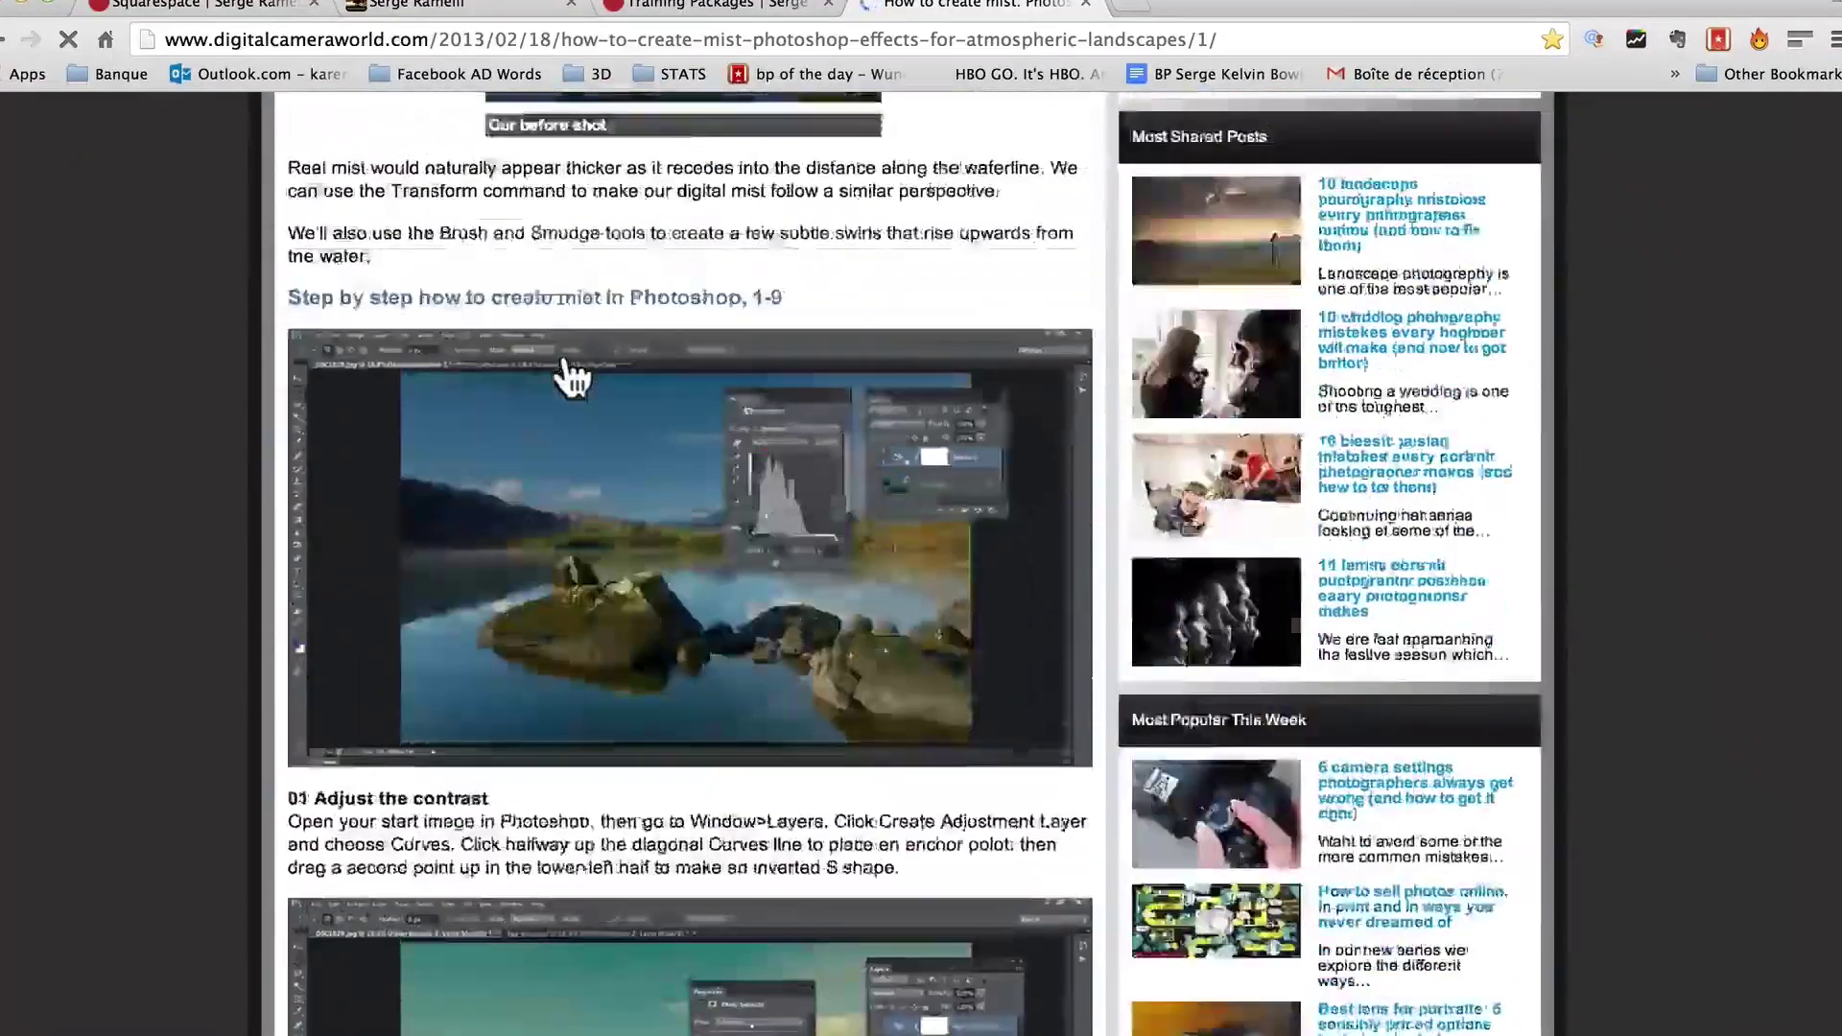
scroll(566, 355, up, 10)
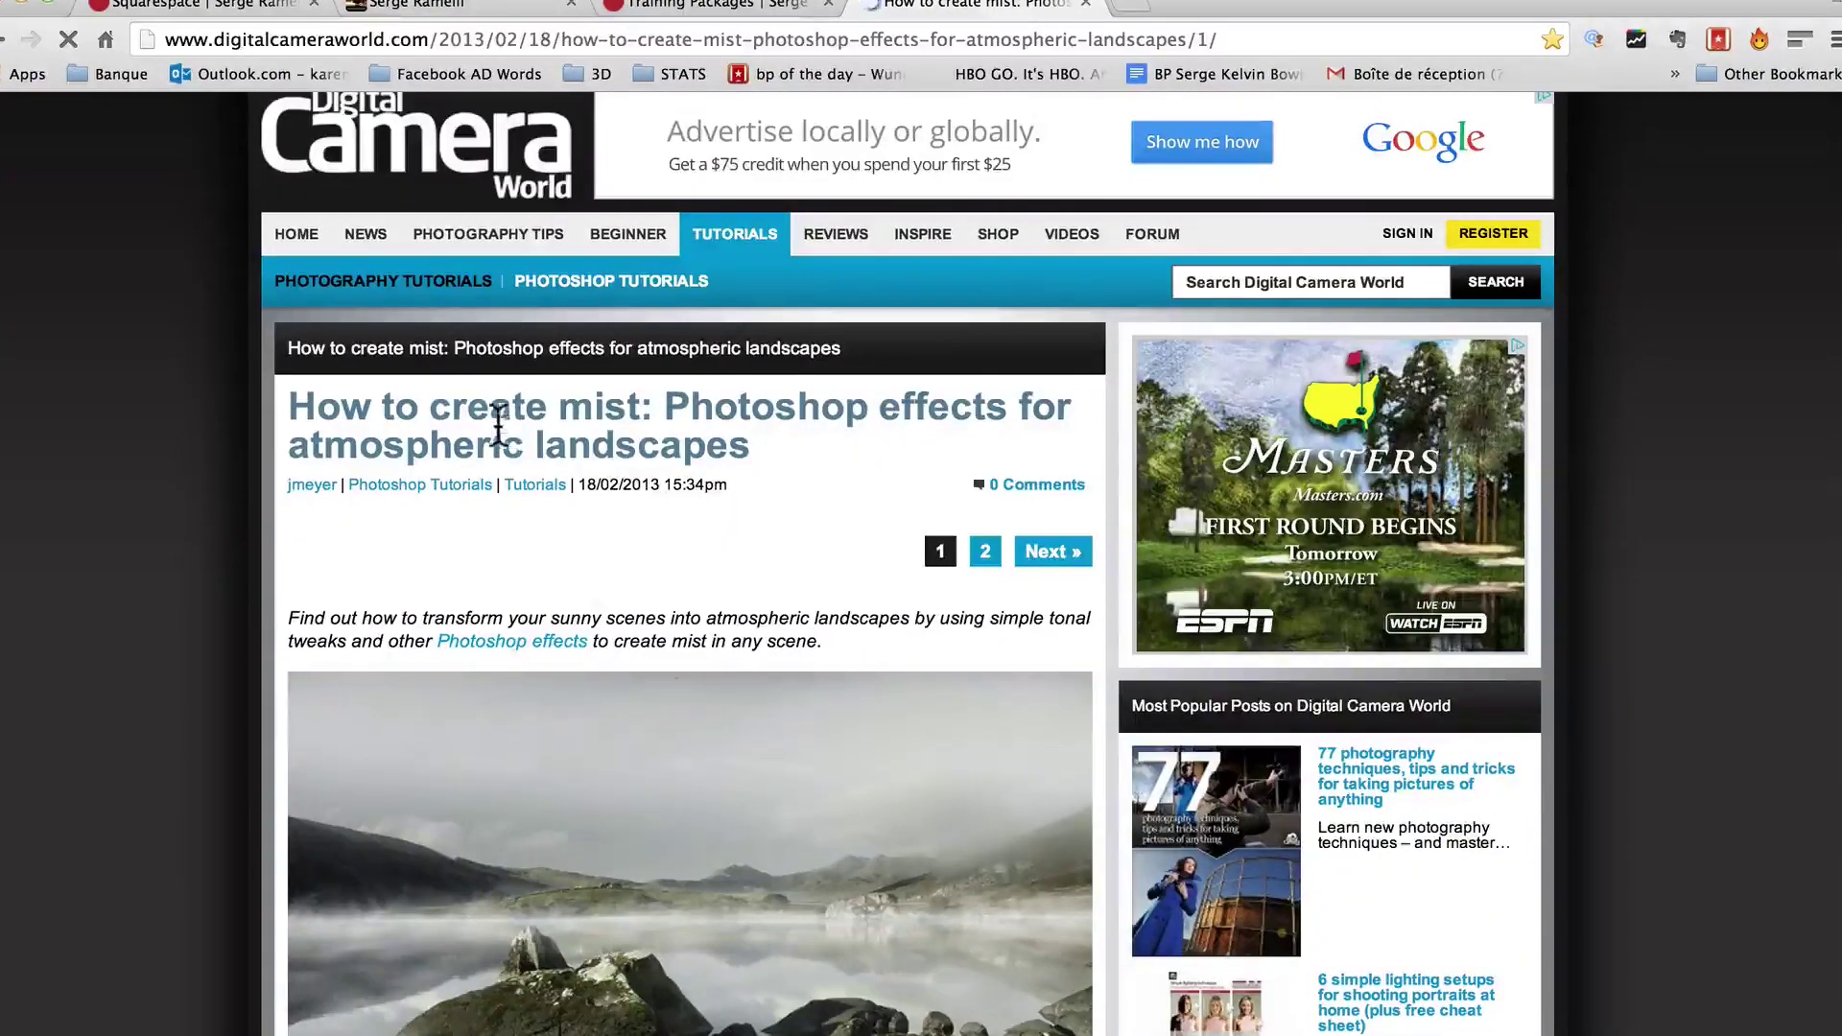
scroll(733, 351, up, 2)
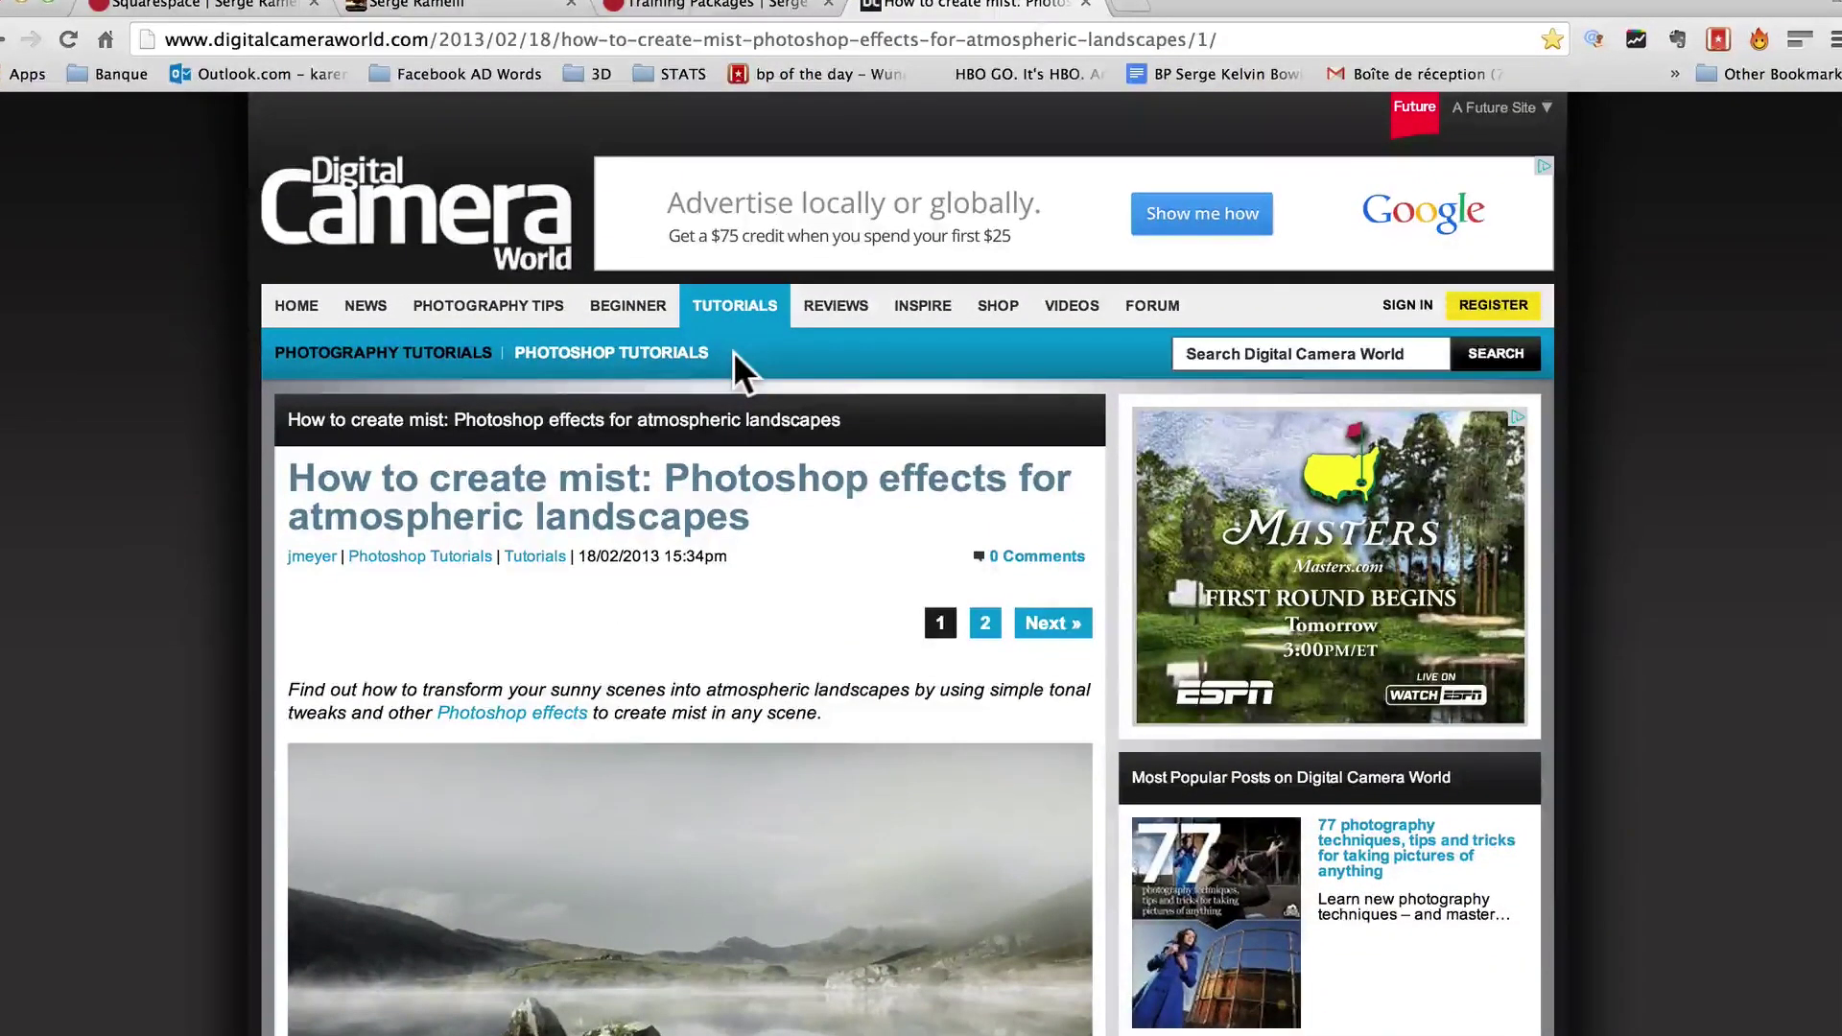